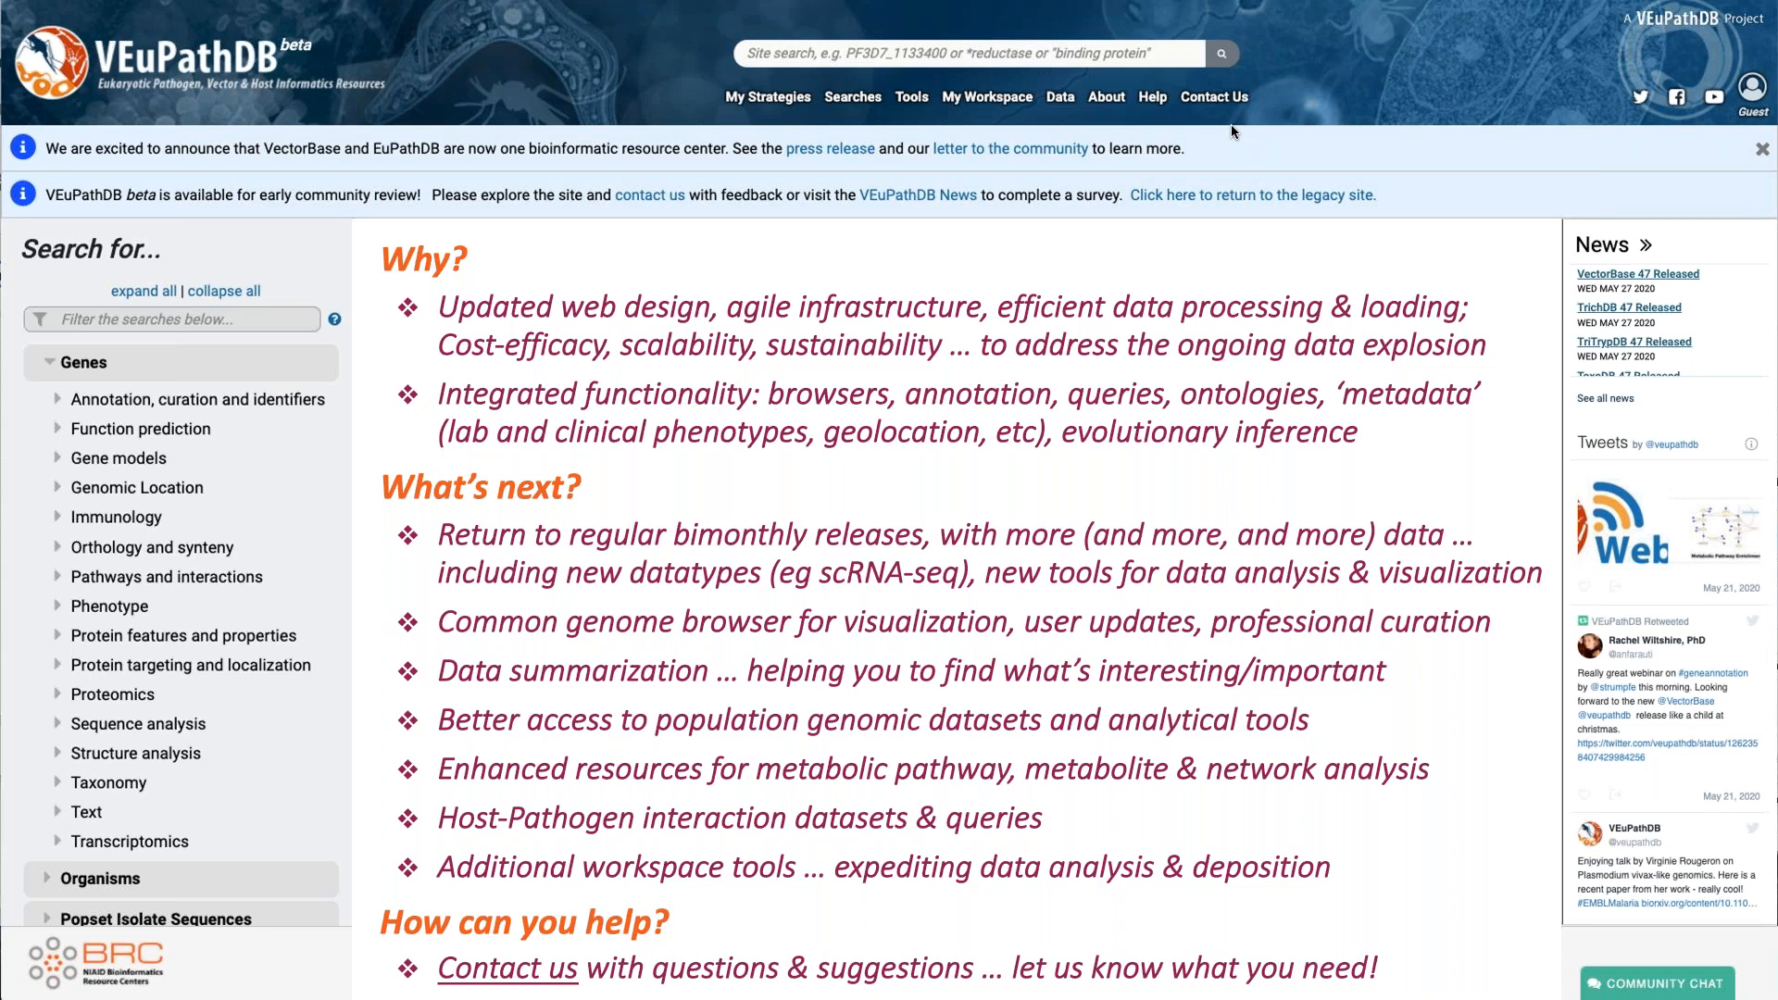
pyautogui.press('Right')
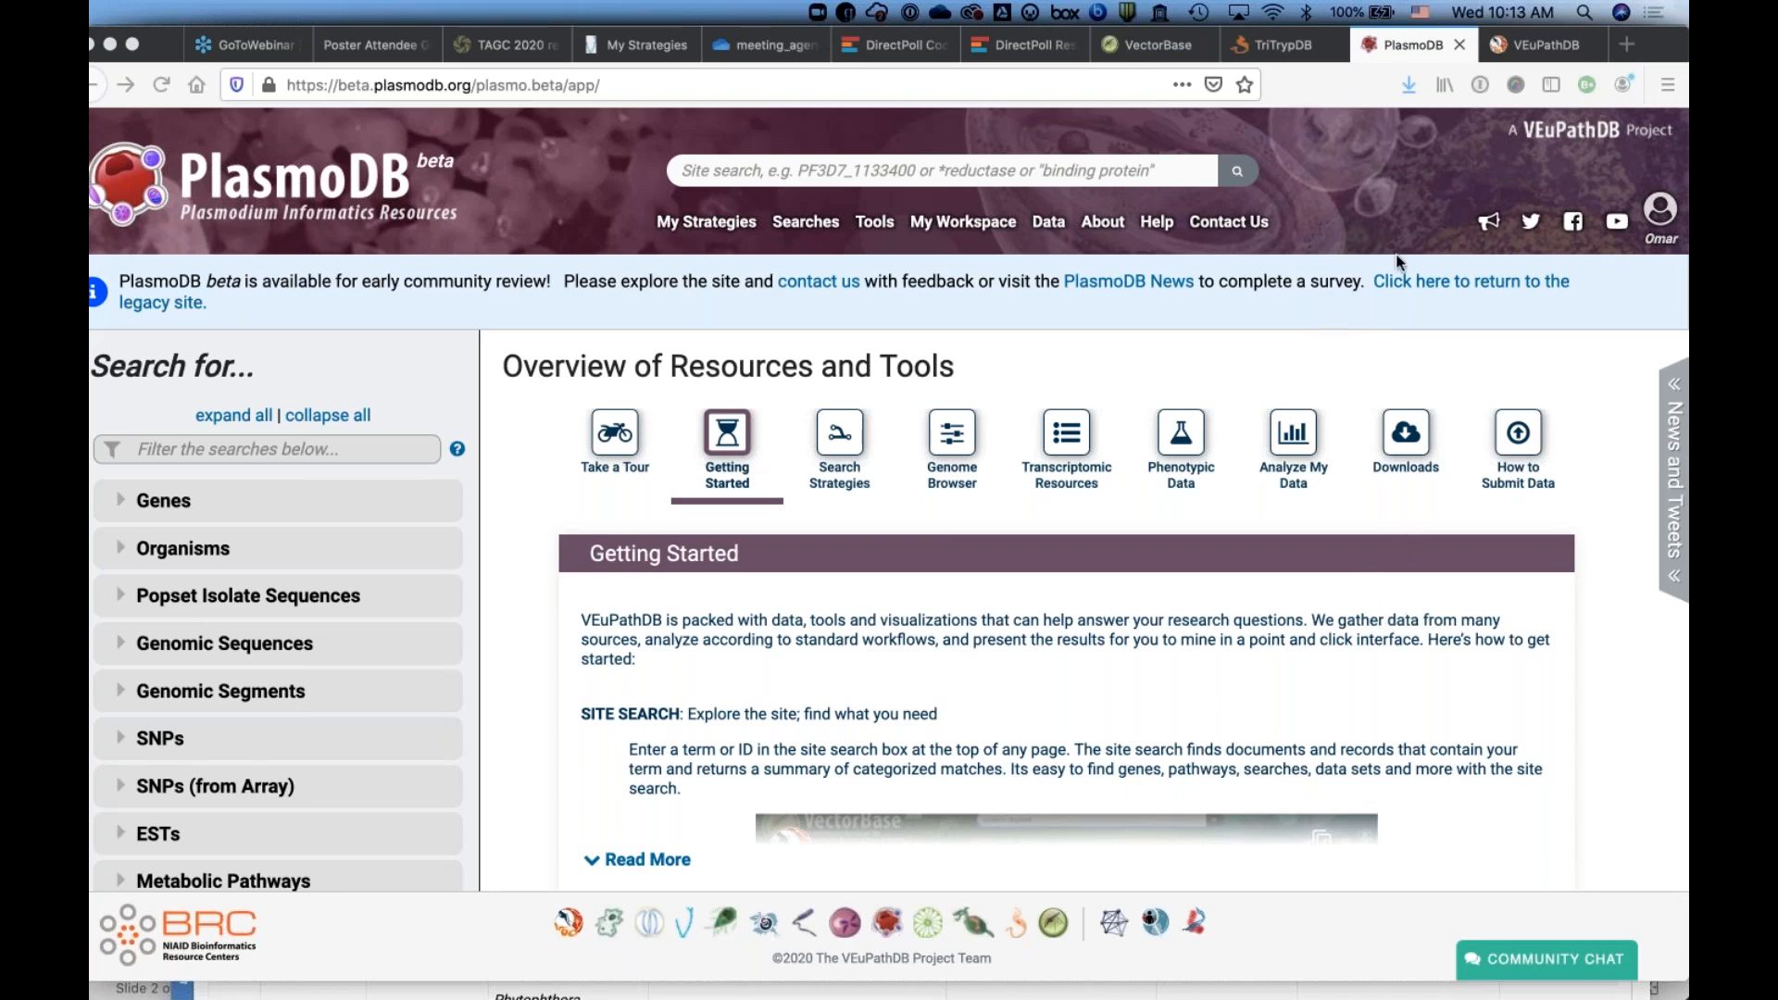
# - Switch to PowerPoint and show slide 2 of the June10_webinar presentation with the poll QR code
pyautogui.press('super+Tab')
pyautogui.press('super+Tab')
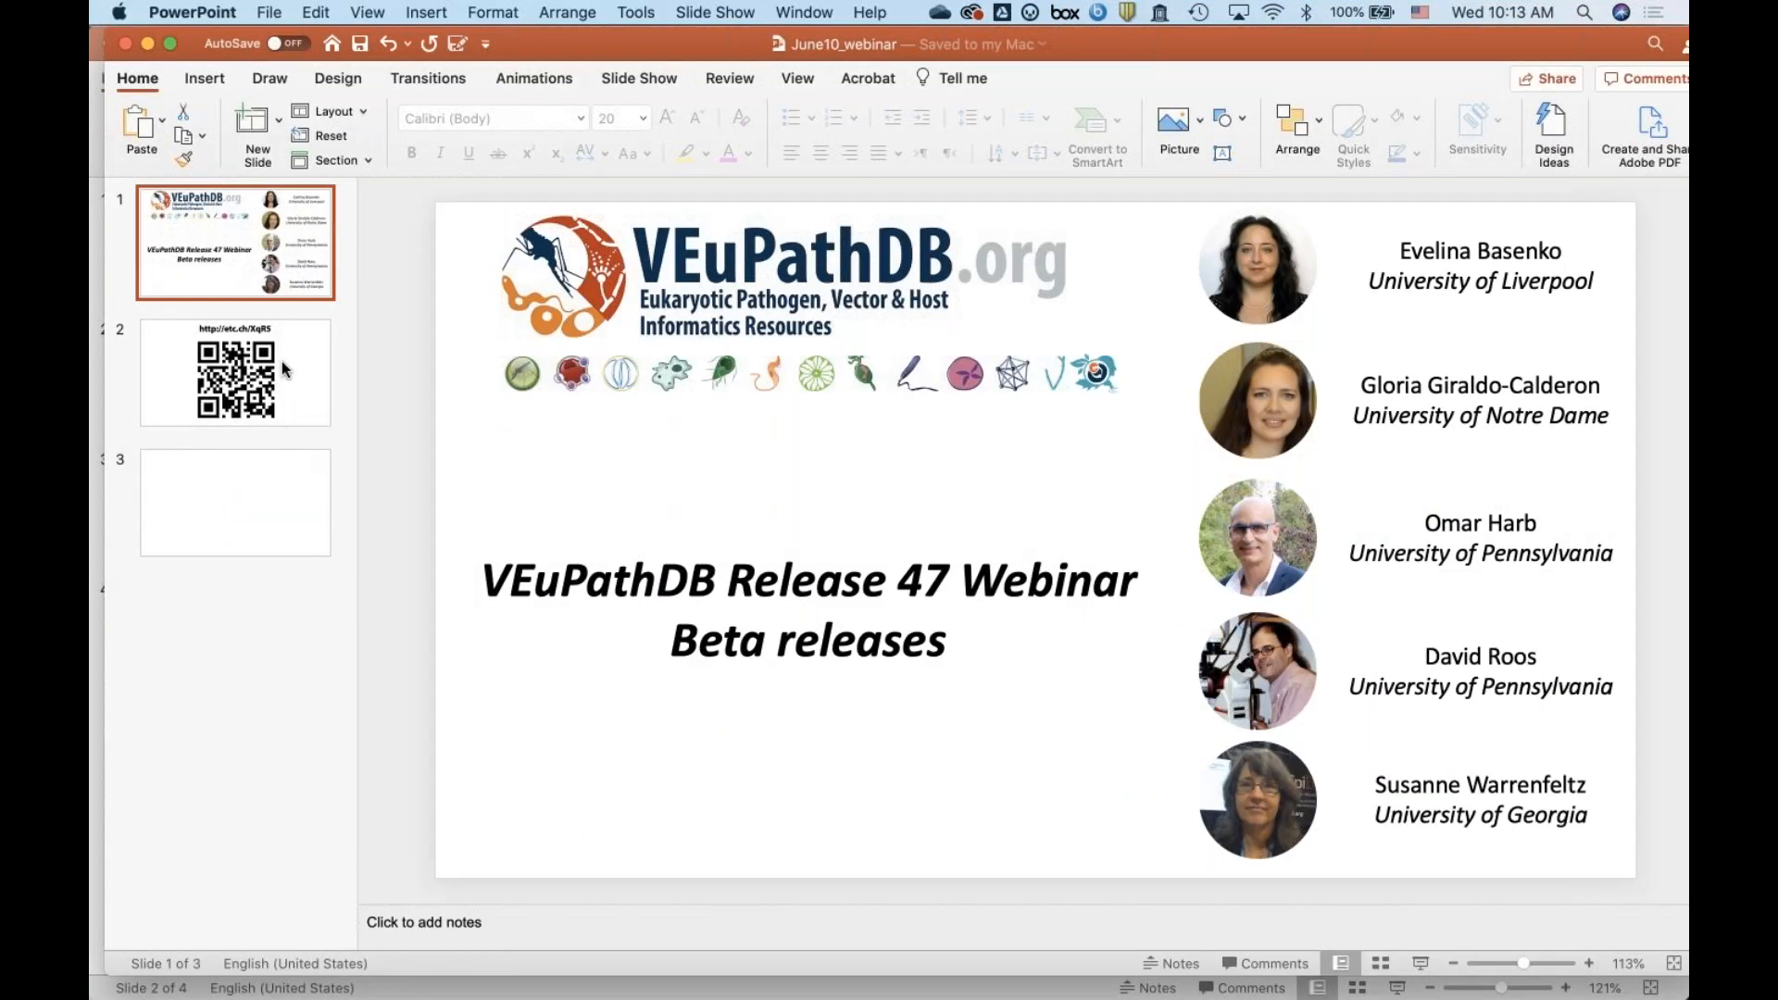
pyautogui.click(282, 369)
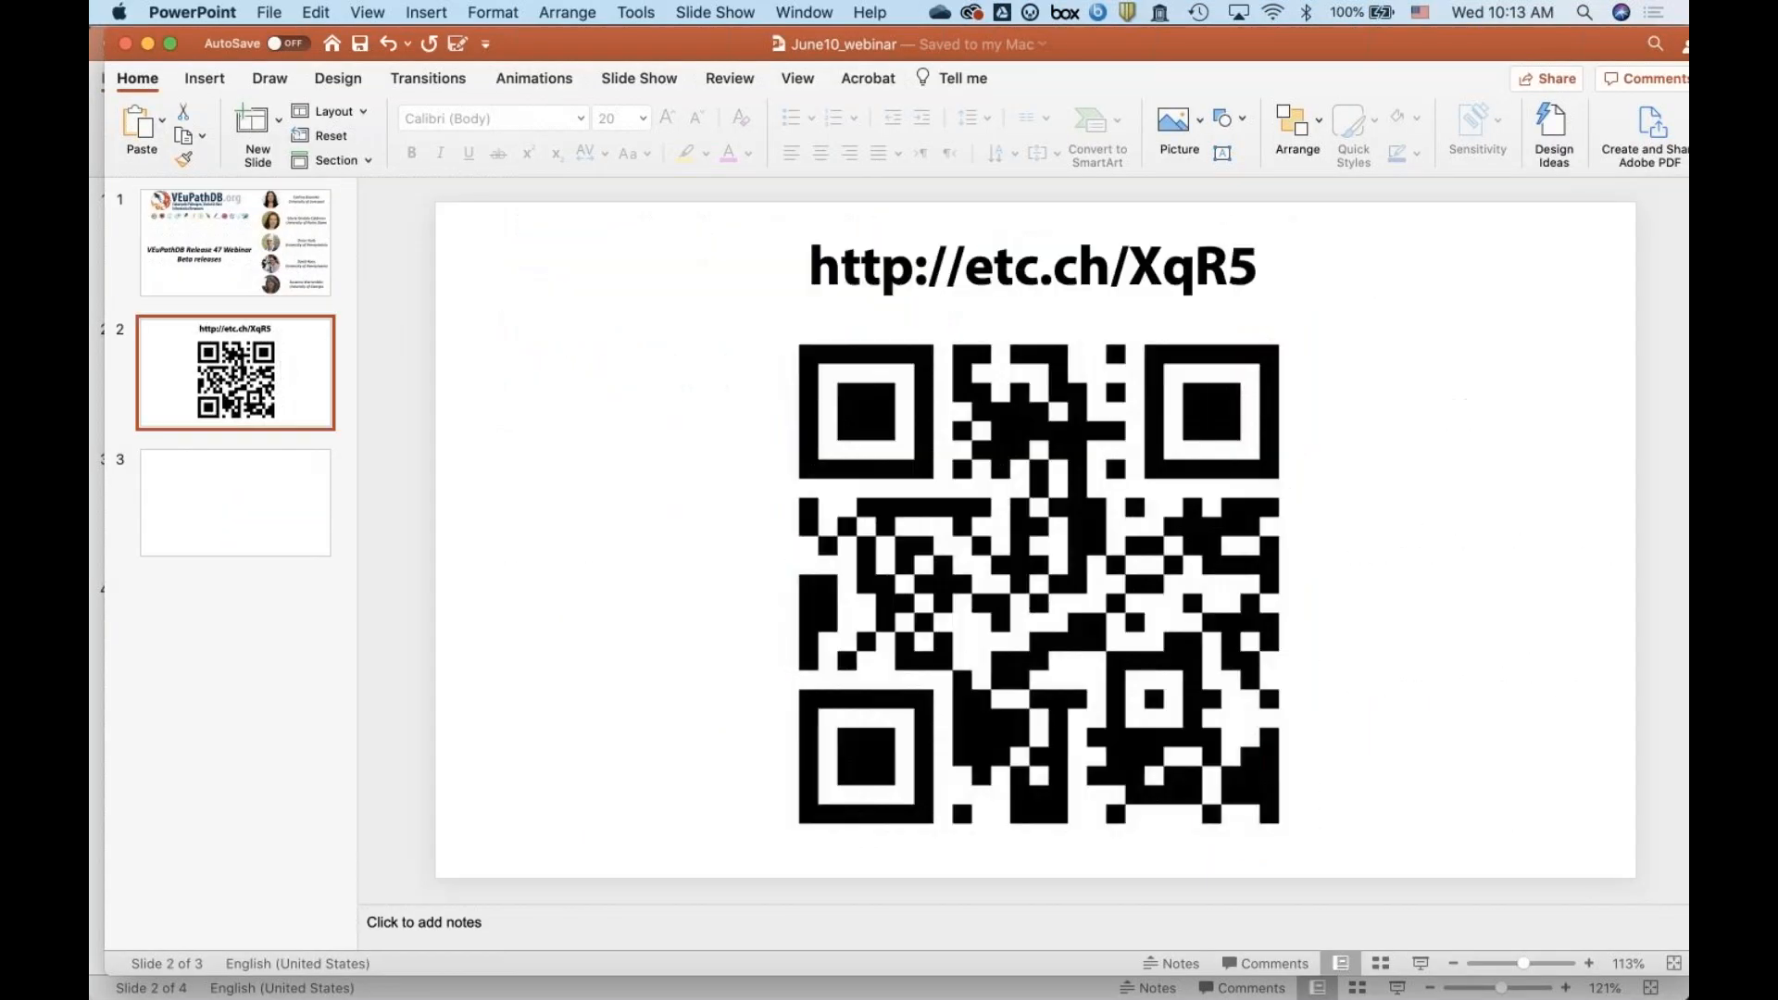
# - Return to Firefox and view the DirectPoll results for "Which database do you use?"
pyautogui.press('super+Tab')
pyautogui.press('super+Tab')
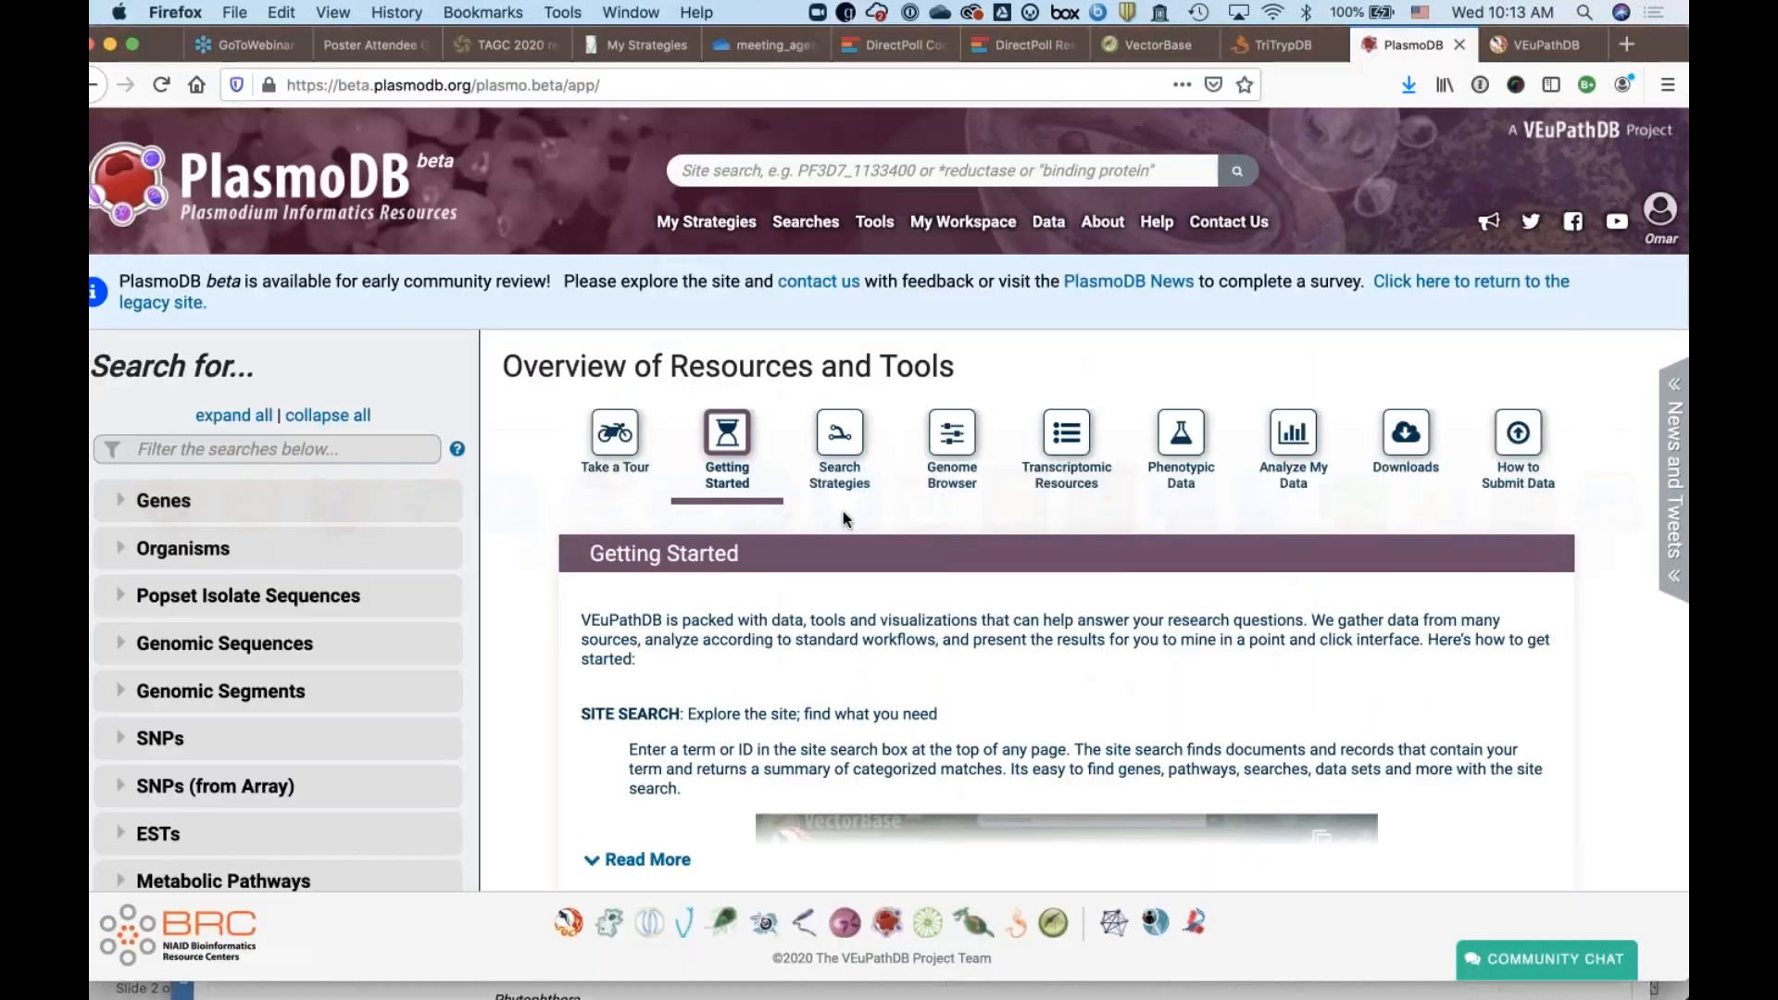
pyautogui.click(1015, 45)
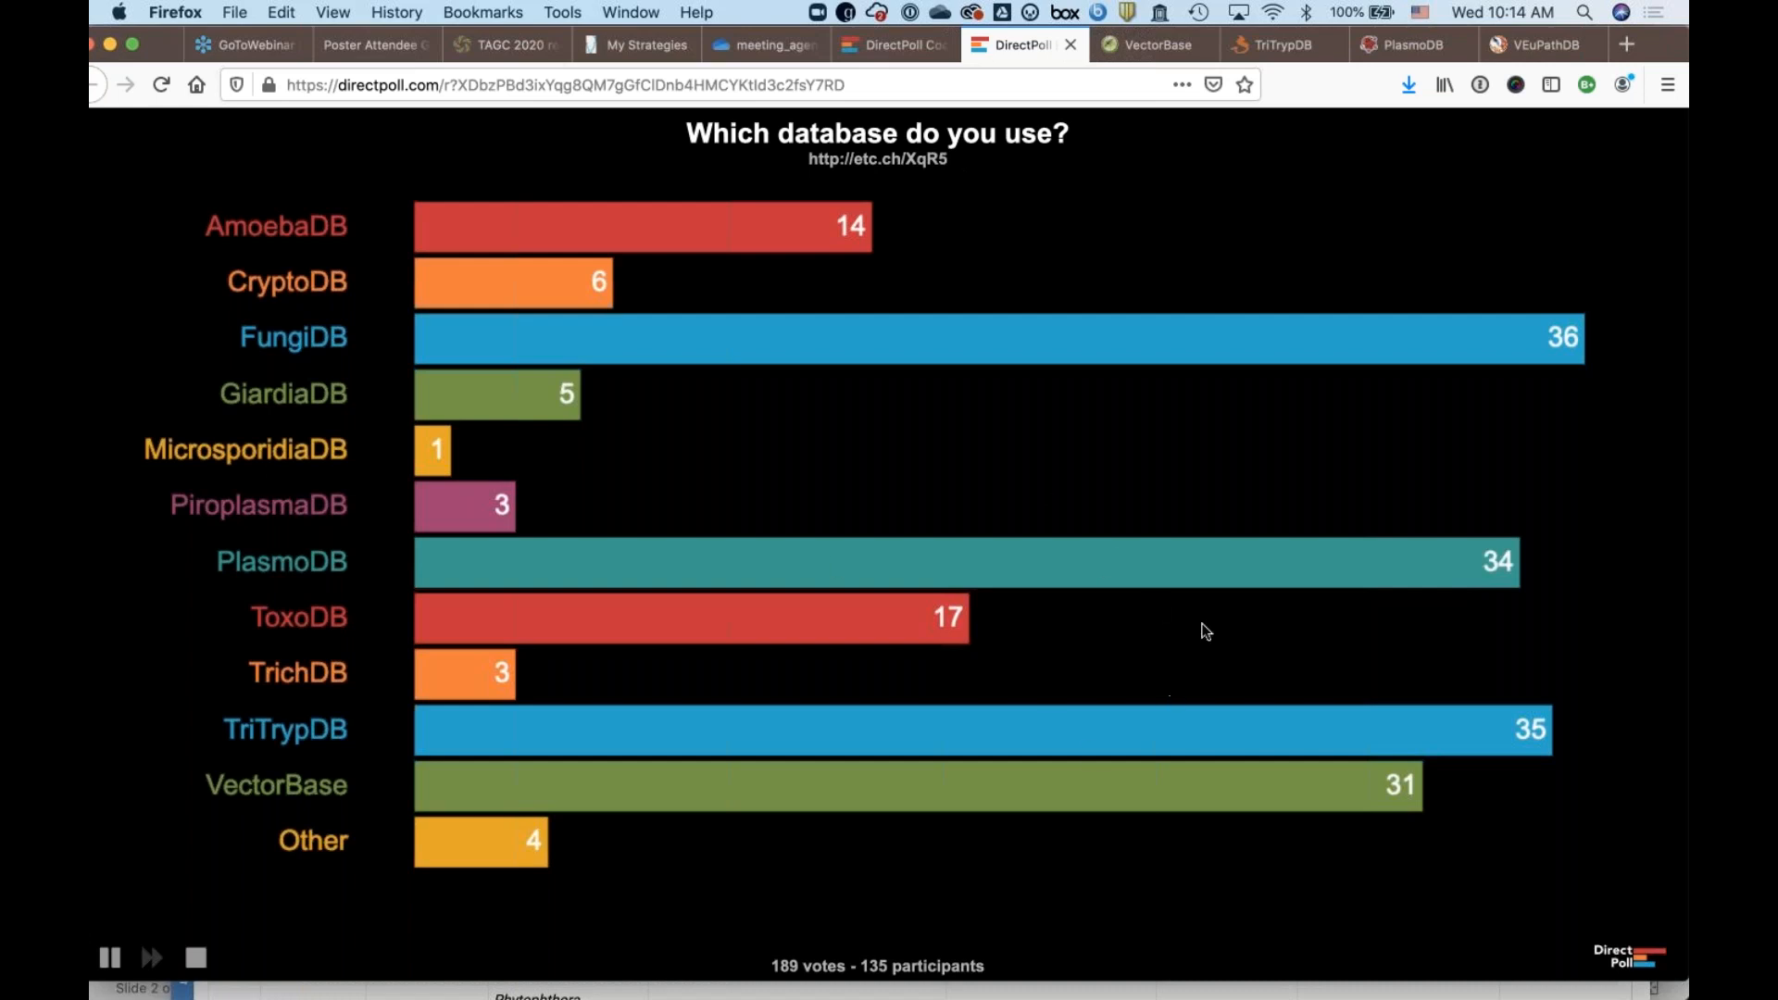
# - Open the VectorBase beta home page and dismiss its weekly webinars announcement
pyautogui.click(1151, 49)
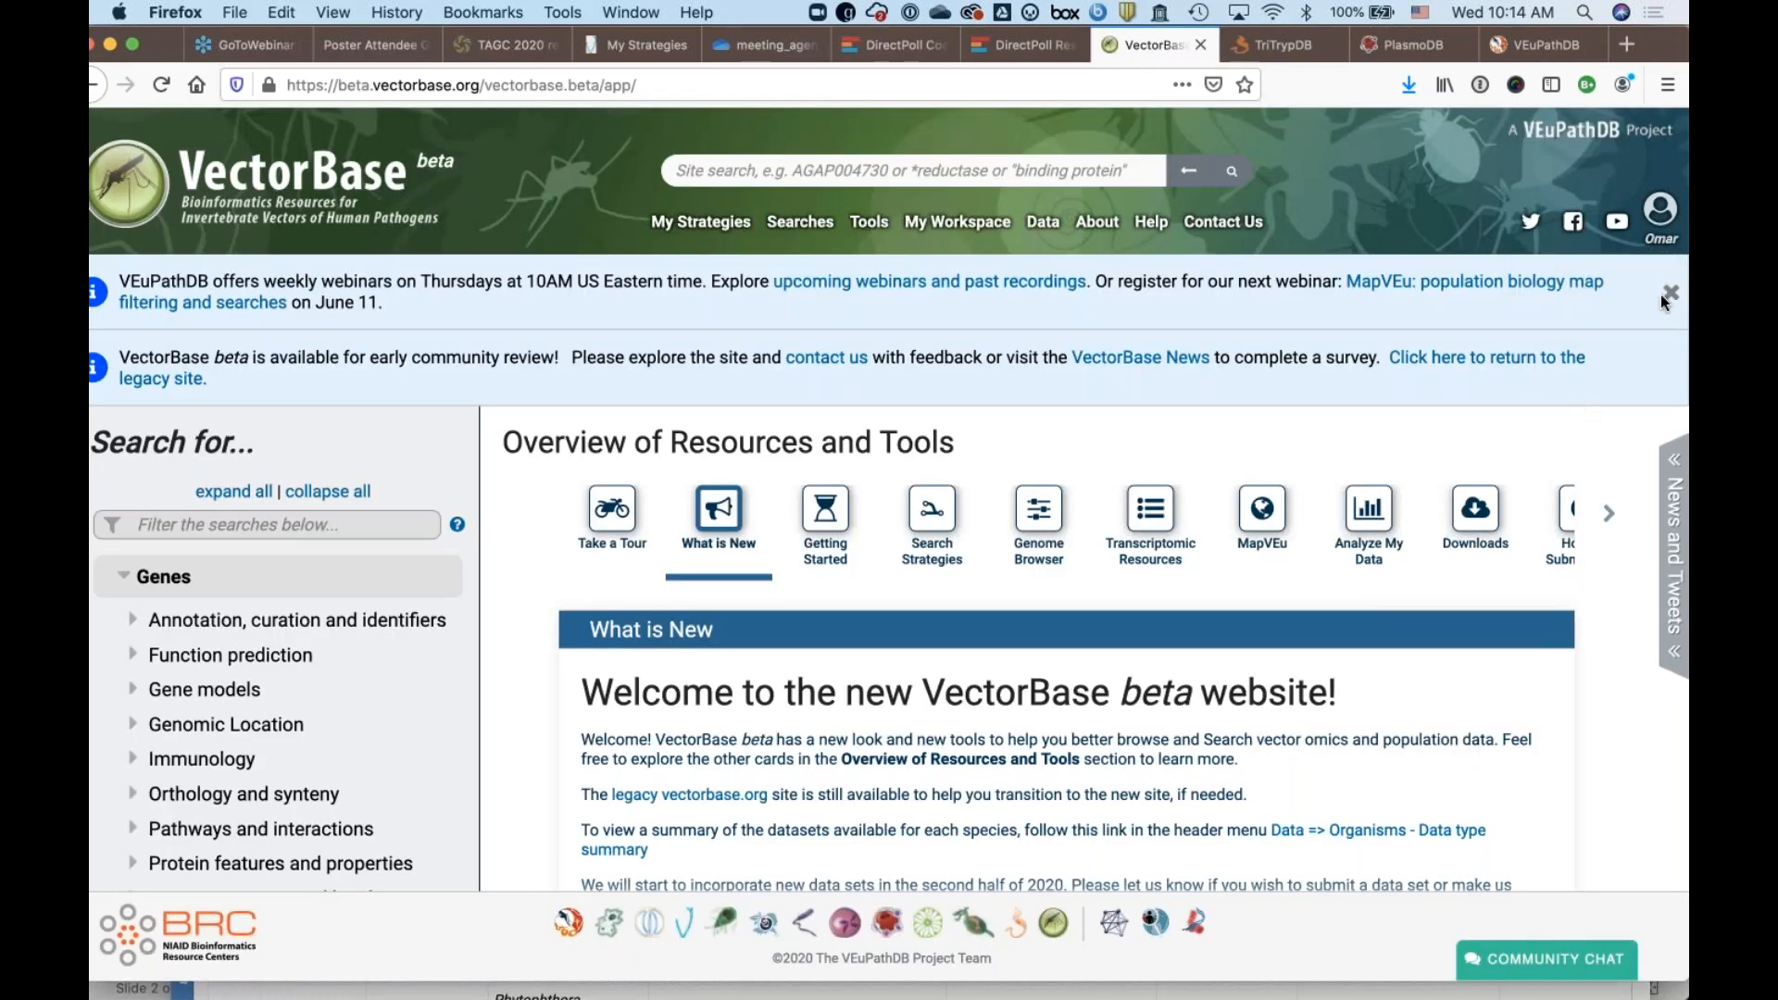
pyautogui.click(1671, 295)
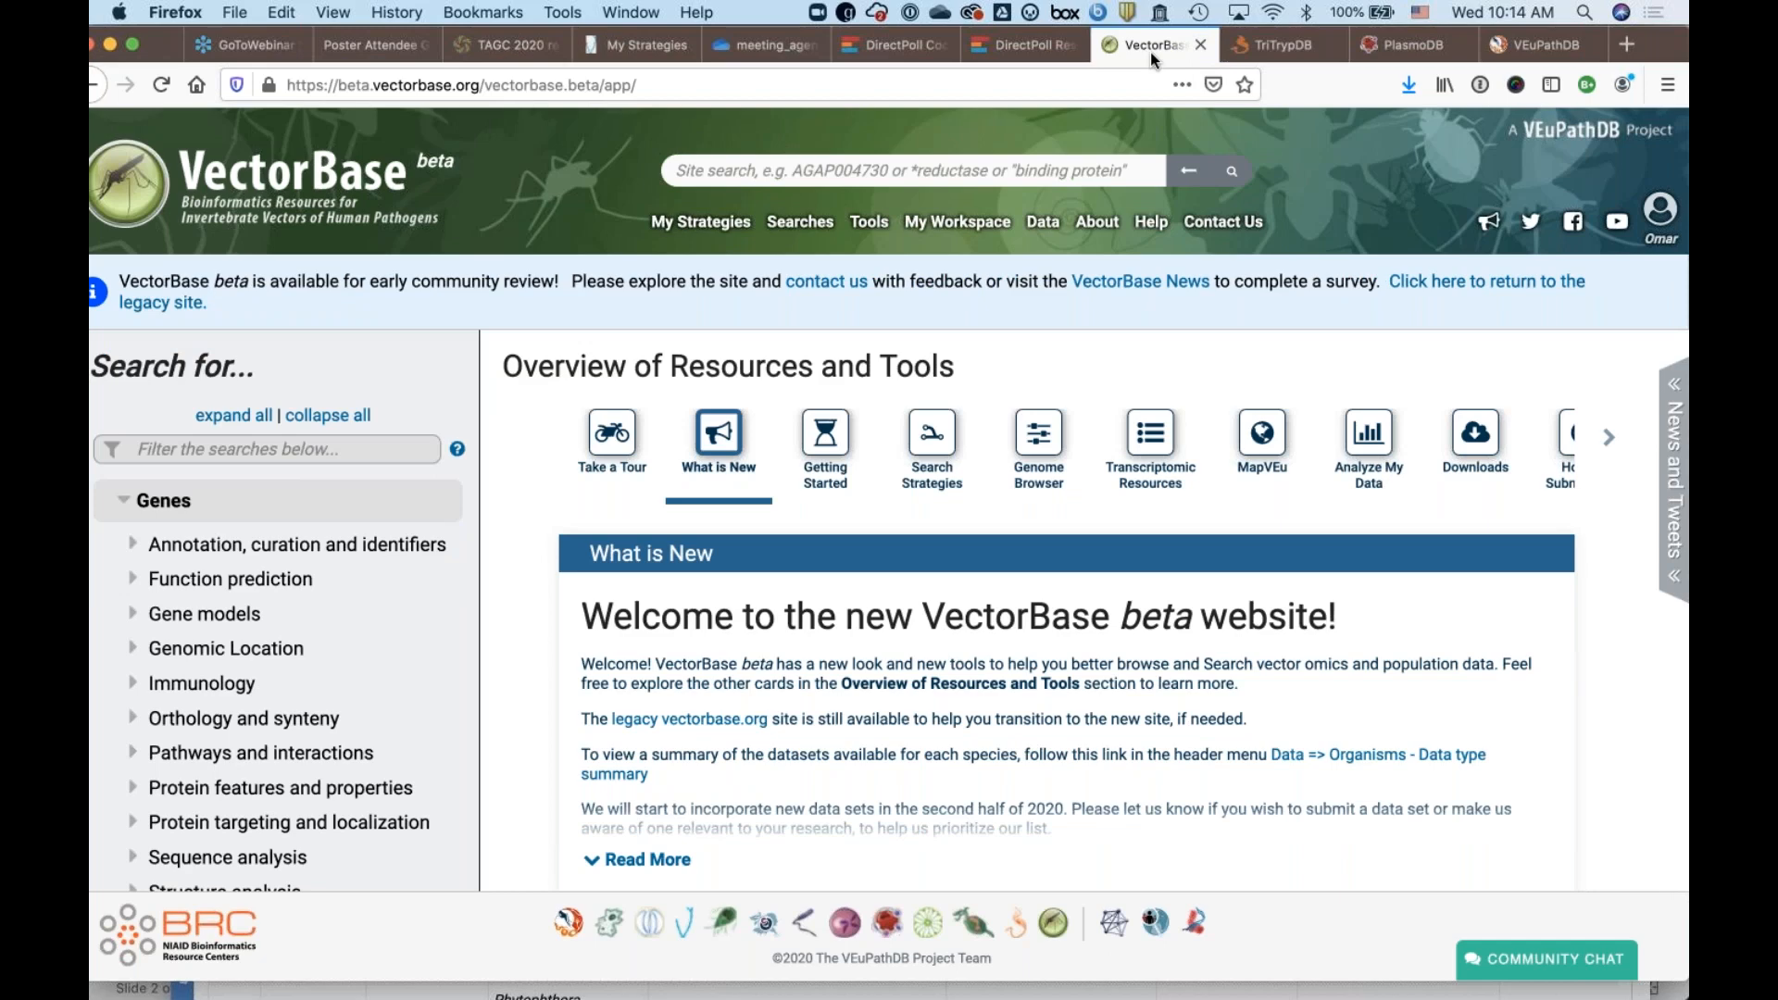
# - Compare the home pages of TriTrypDB, PlasmoDB, VEuPathDB and VectorBase, finishing on PlasmoDB
pyautogui.click(1264, 41)
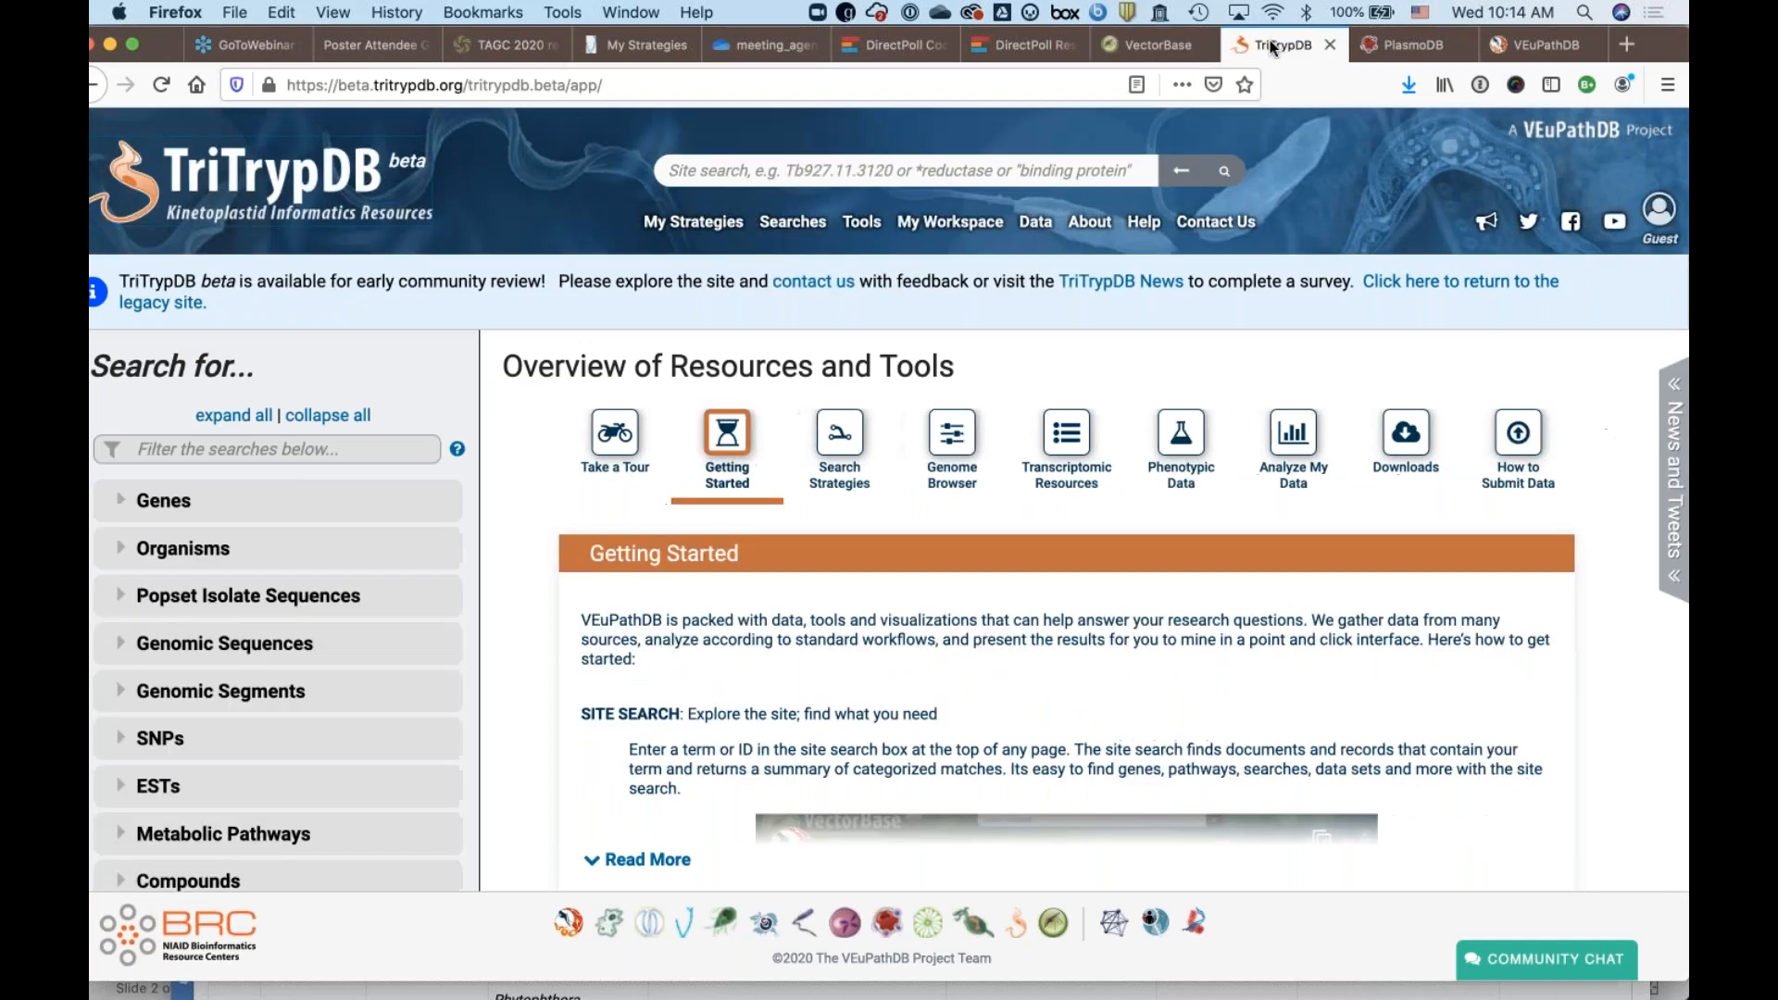
pyautogui.click(1407, 46)
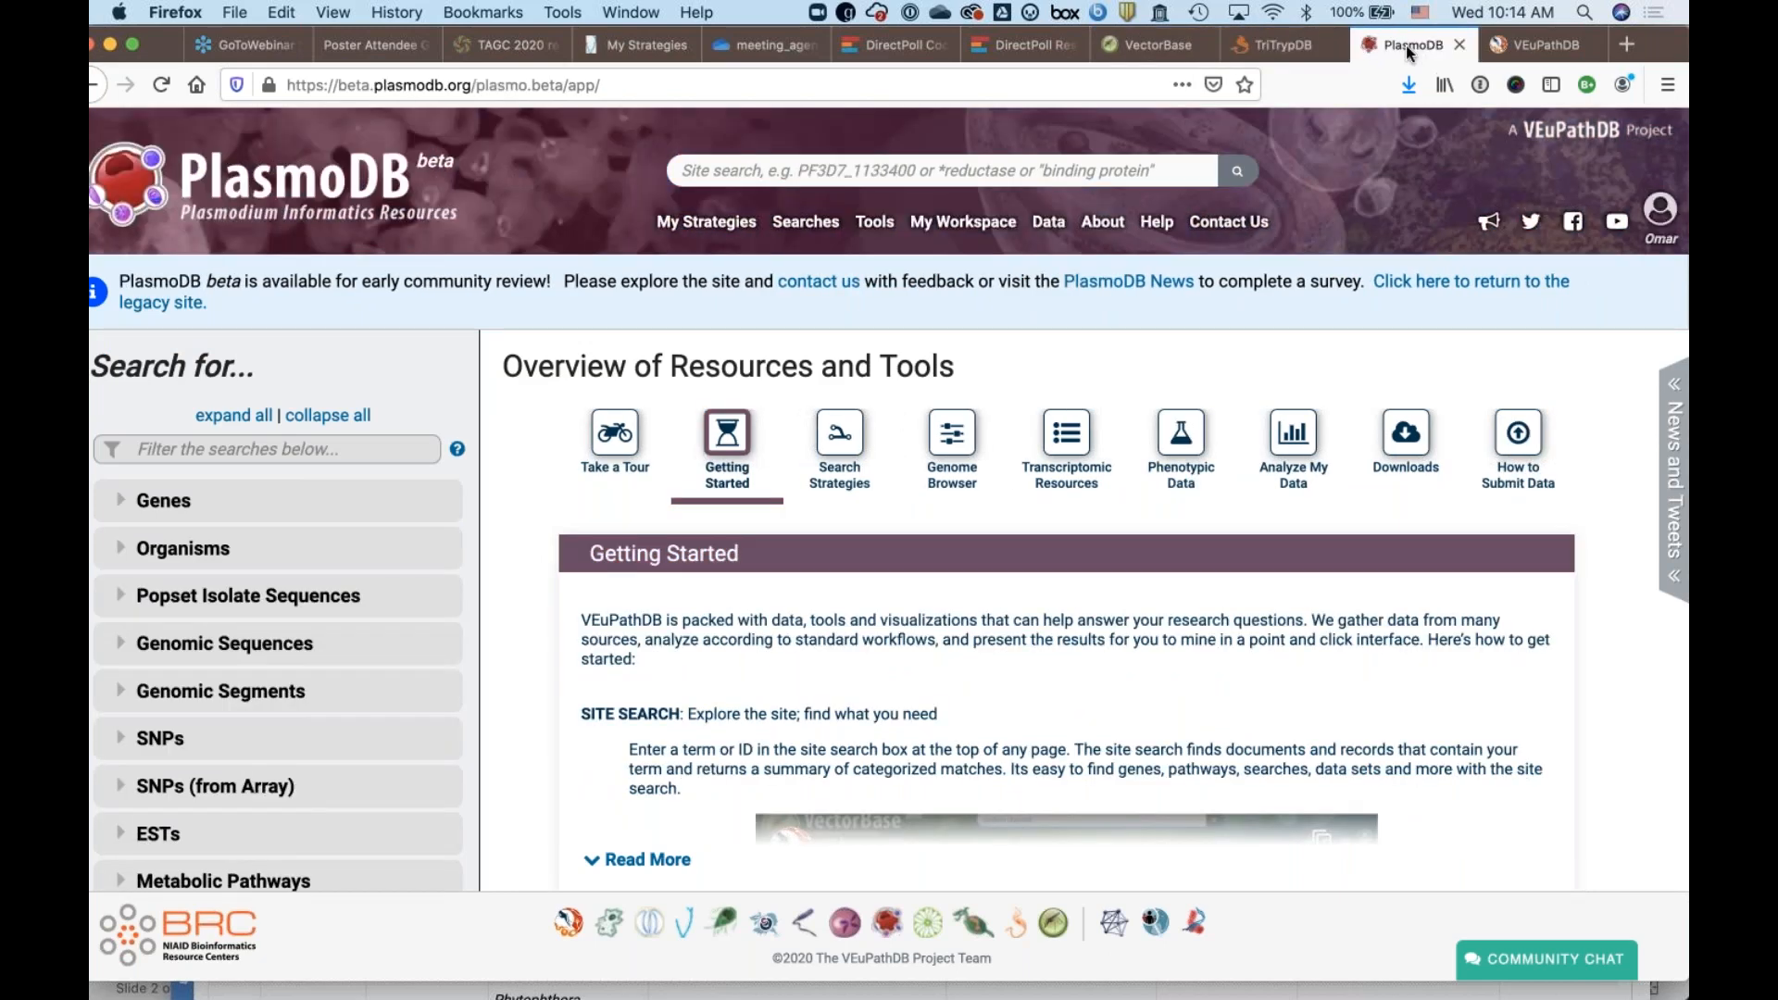
pyautogui.click(1531, 41)
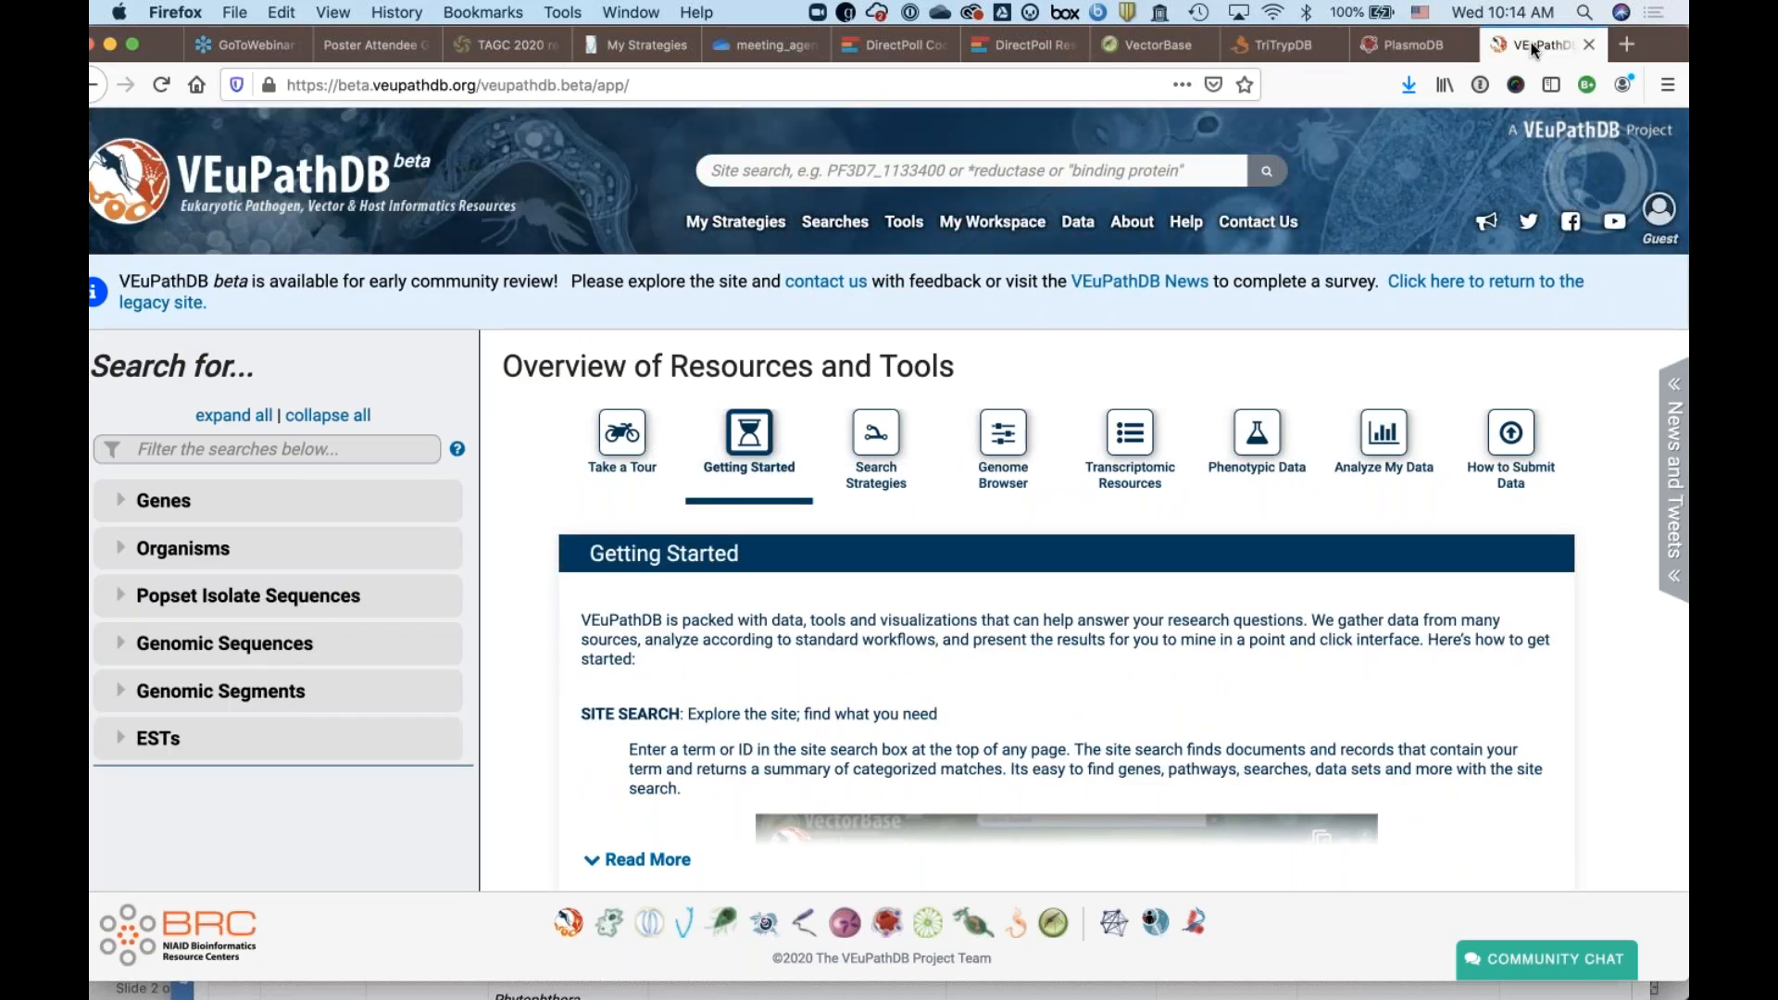
pyautogui.click(1415, 42)
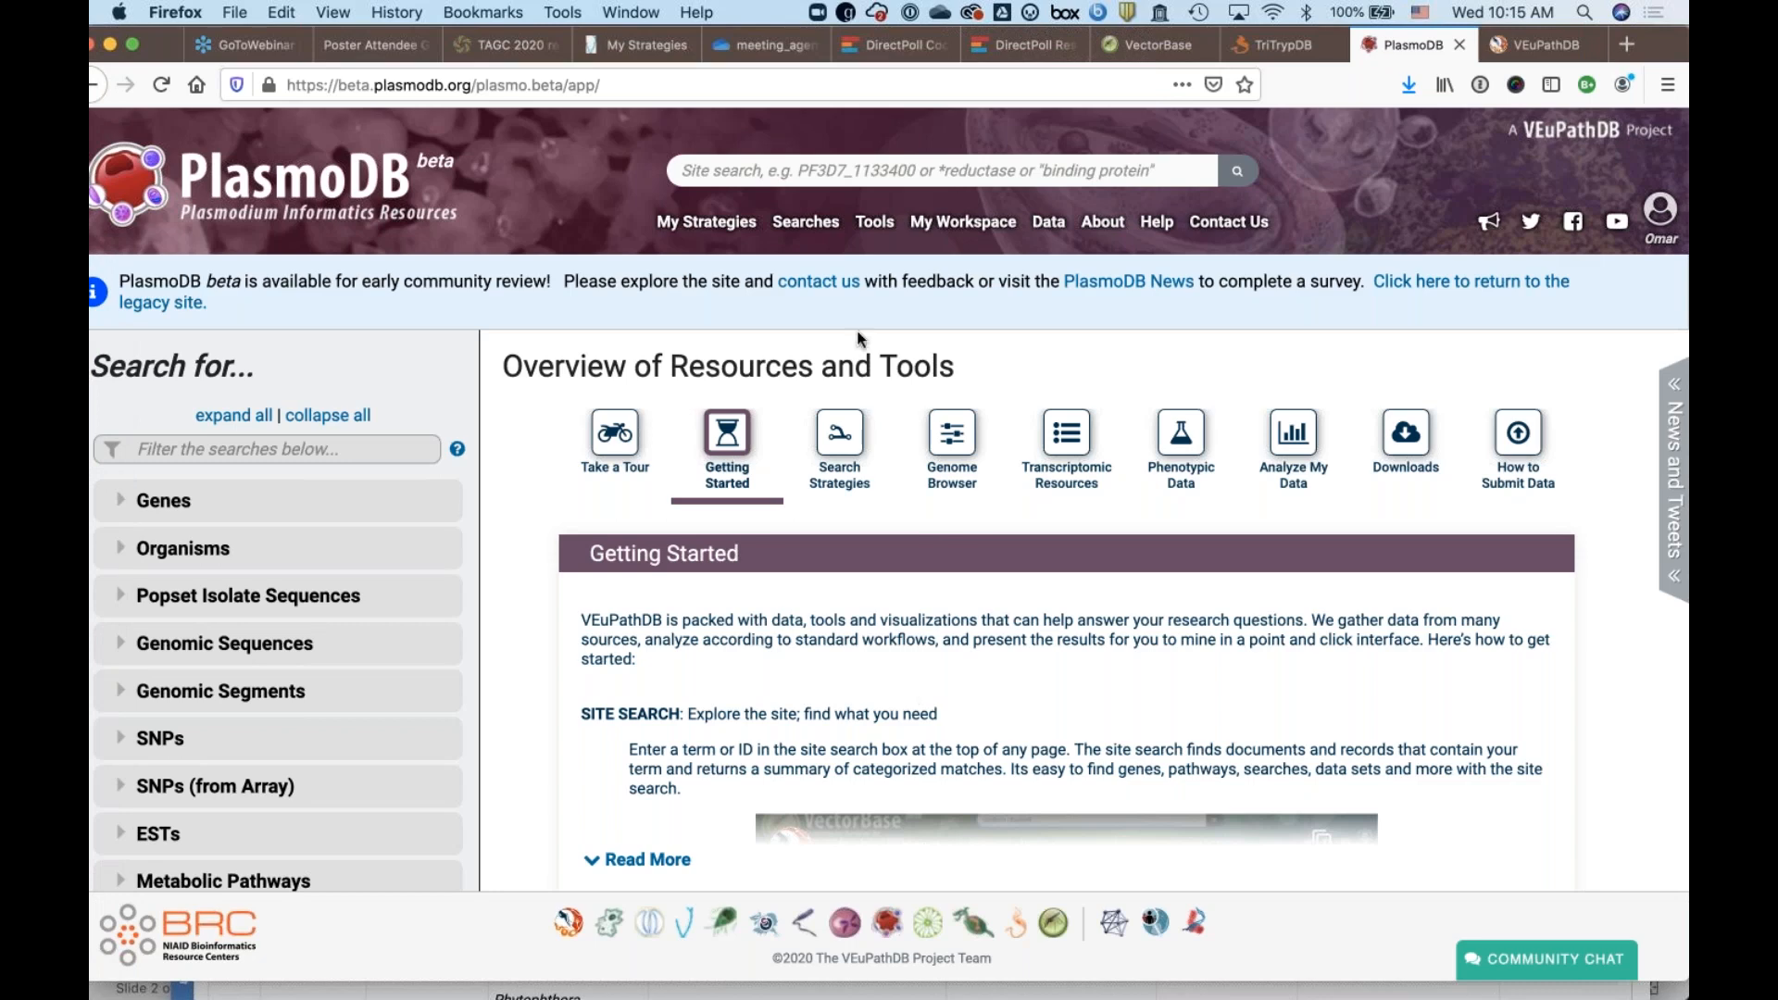
pyautogui.click(1160, 48)
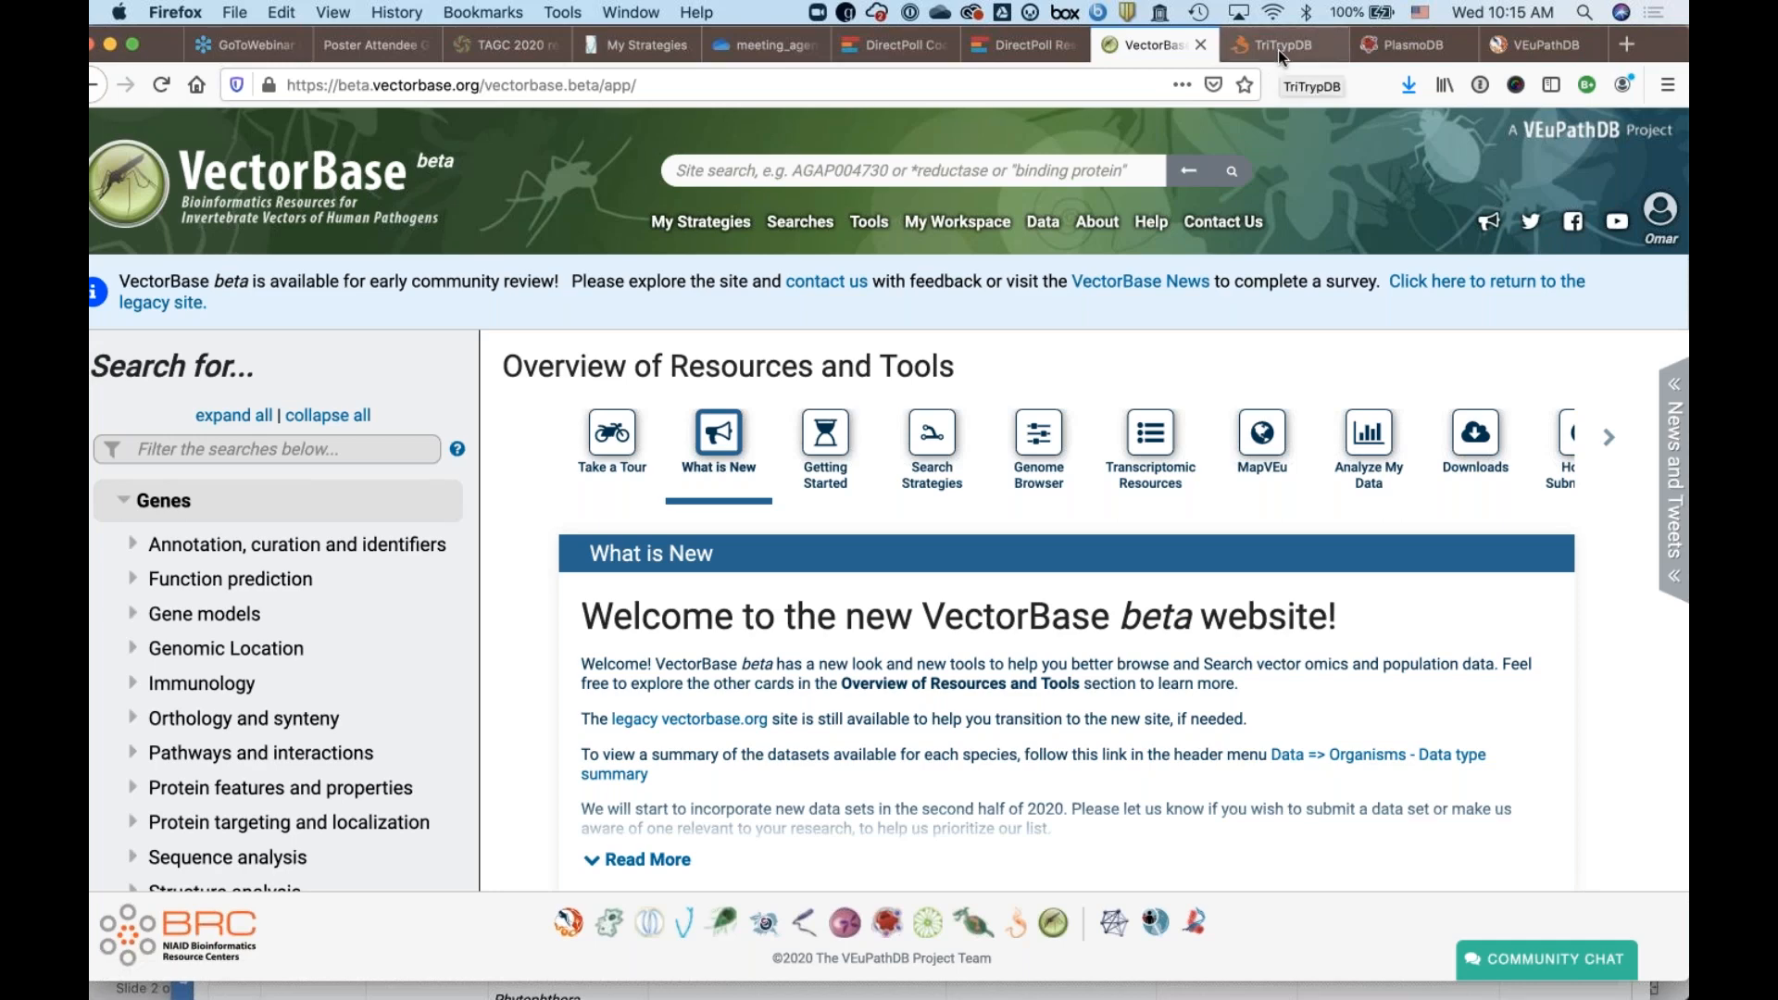
pyautogui.click(1398, 47)
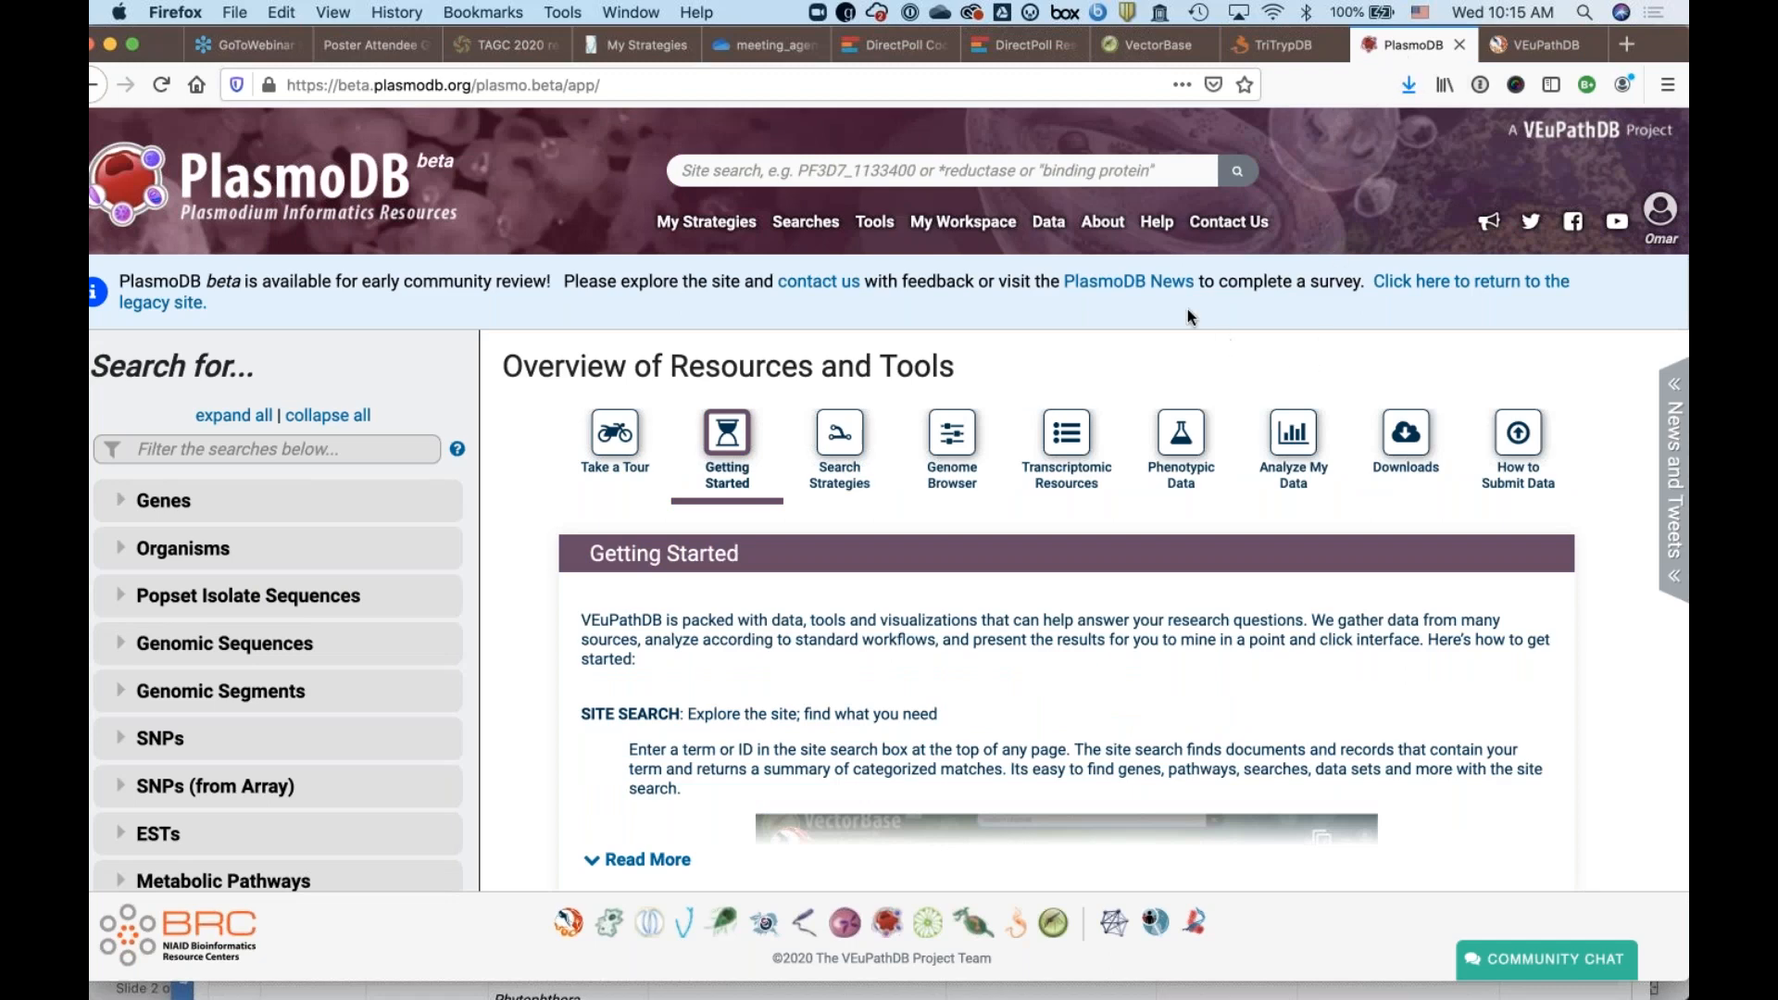
# - Open the VEuPathDB webinars page from PlasmoDB's resources for learning how to use VEuPathDB
pyautogui.moveTo(1163, 230)
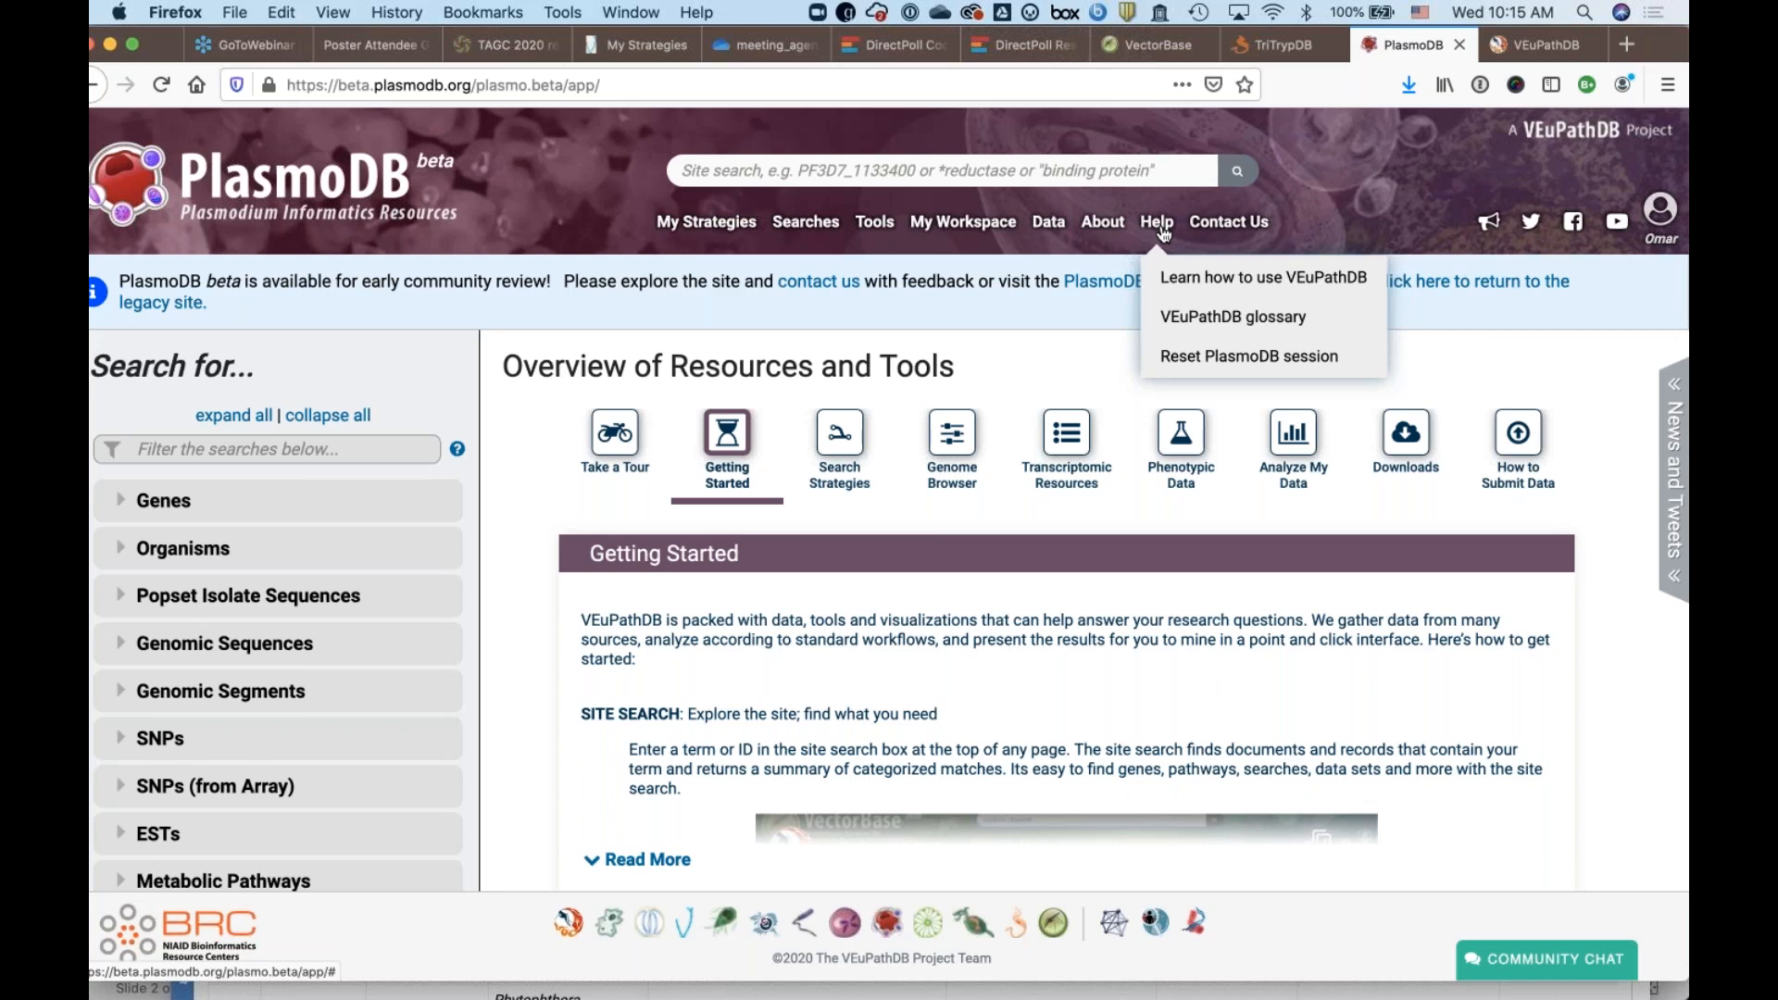
pyautogui.click(1189, 279)
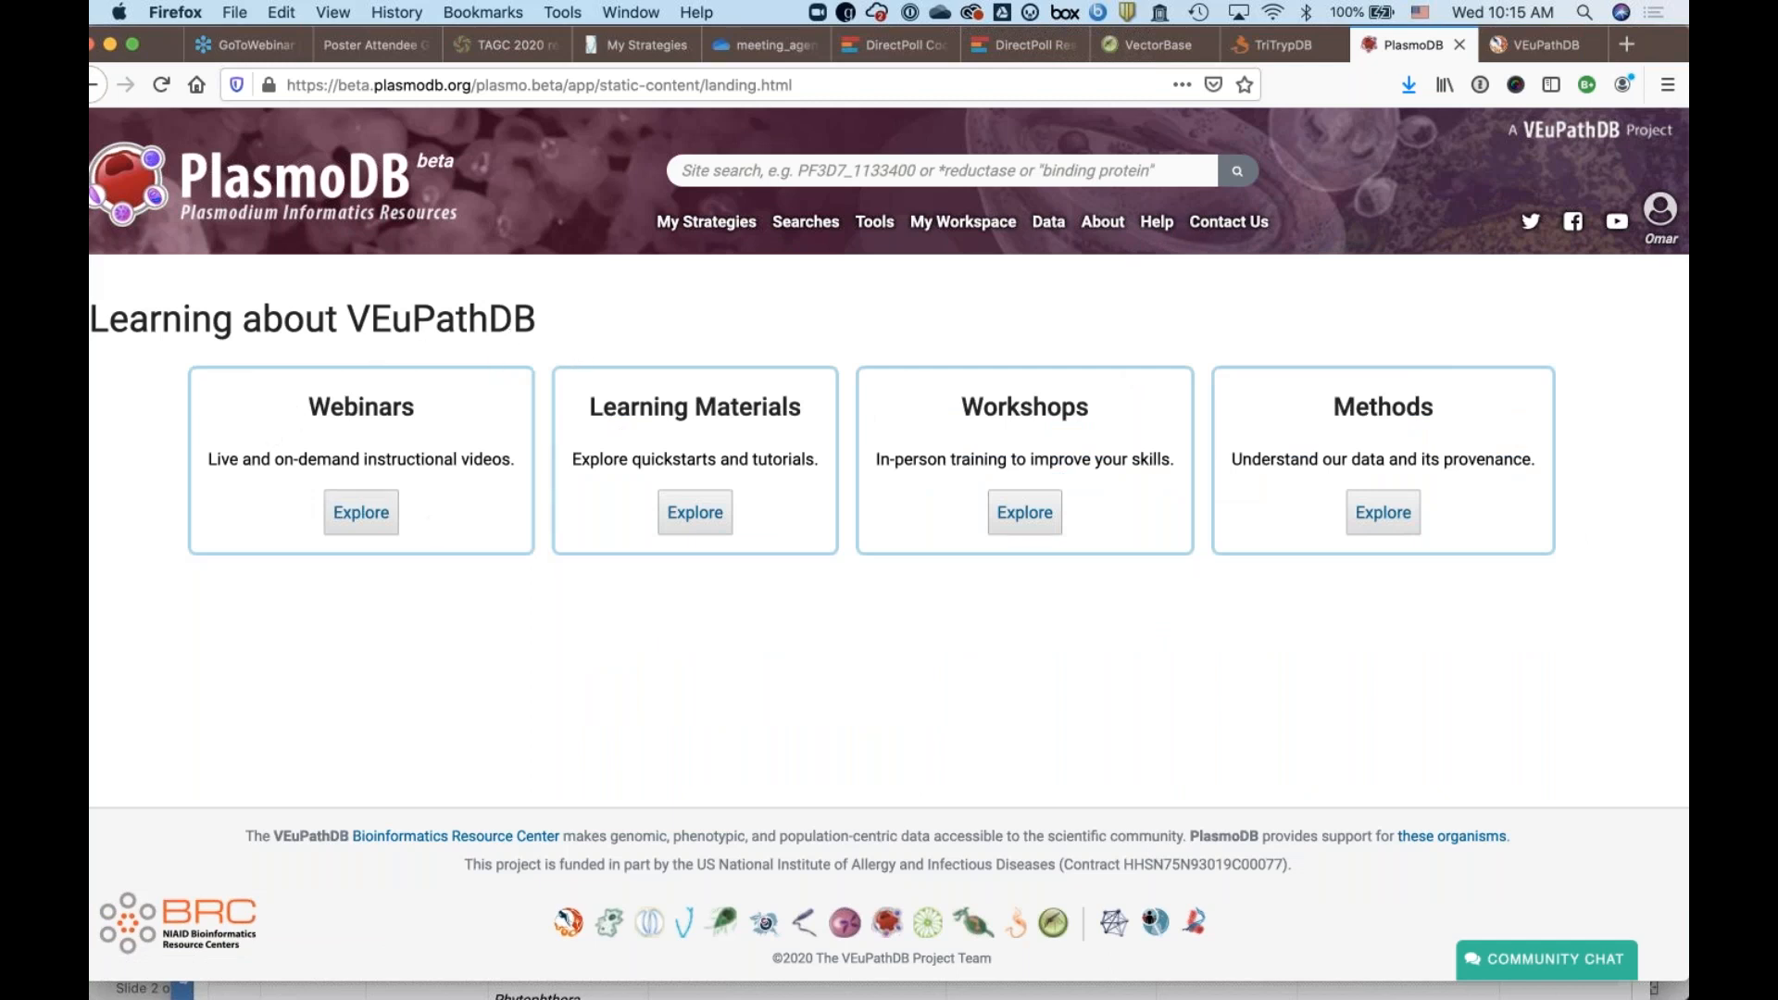
pyautogui.click(347, 508)
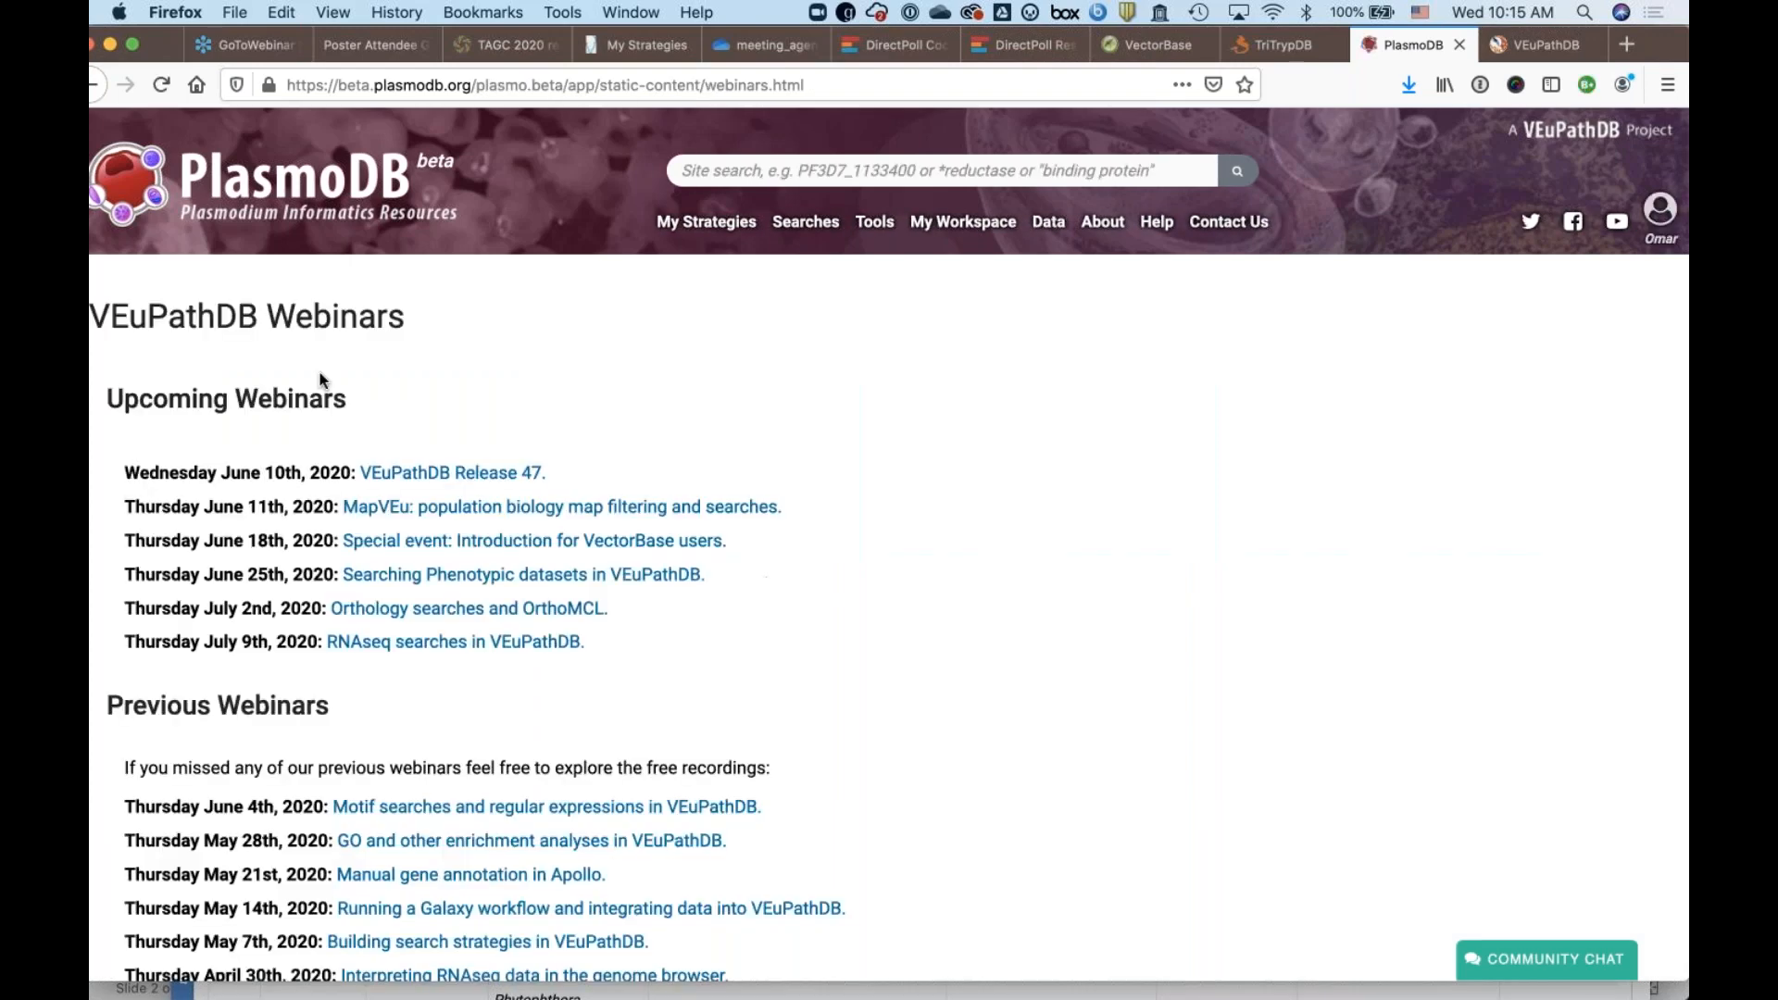
# - View the details of the previous webinar "Running a Galaxy workflow and integrating data into VEuPathDB" and return to the PlasmoDB home page
pyautogui.scroll(-2, 801, 713)
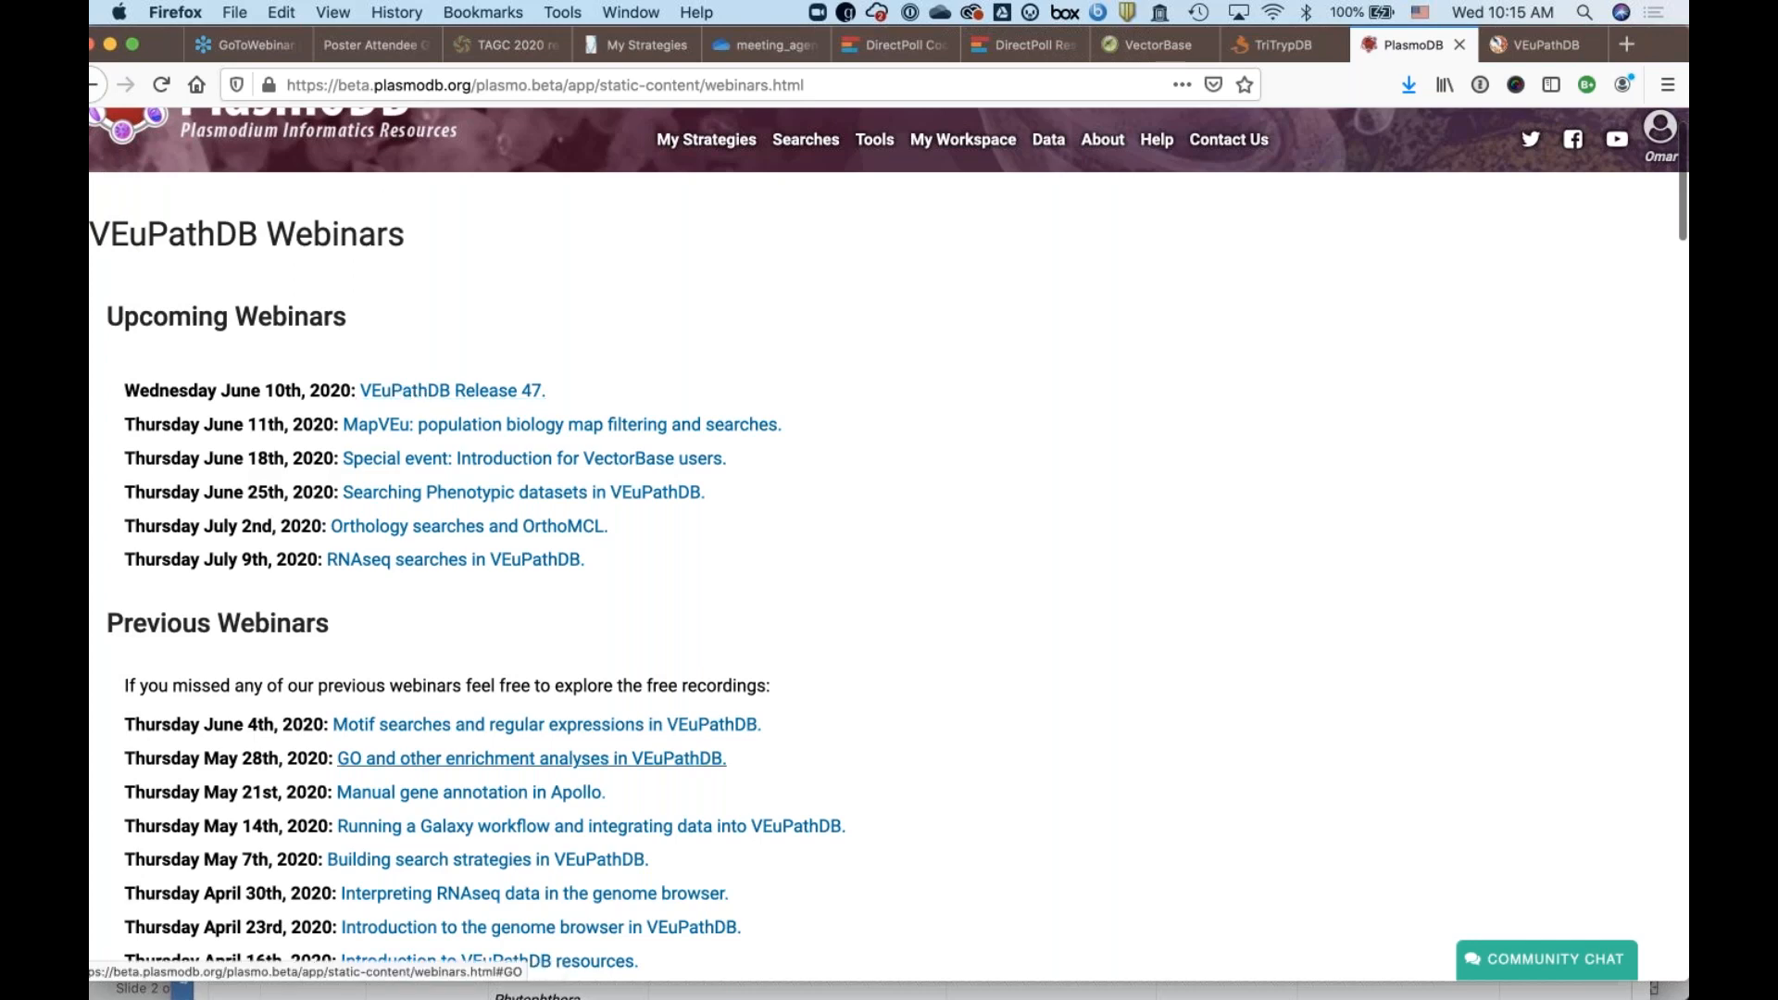
pyautogui.scroll(-5, 518, 537)
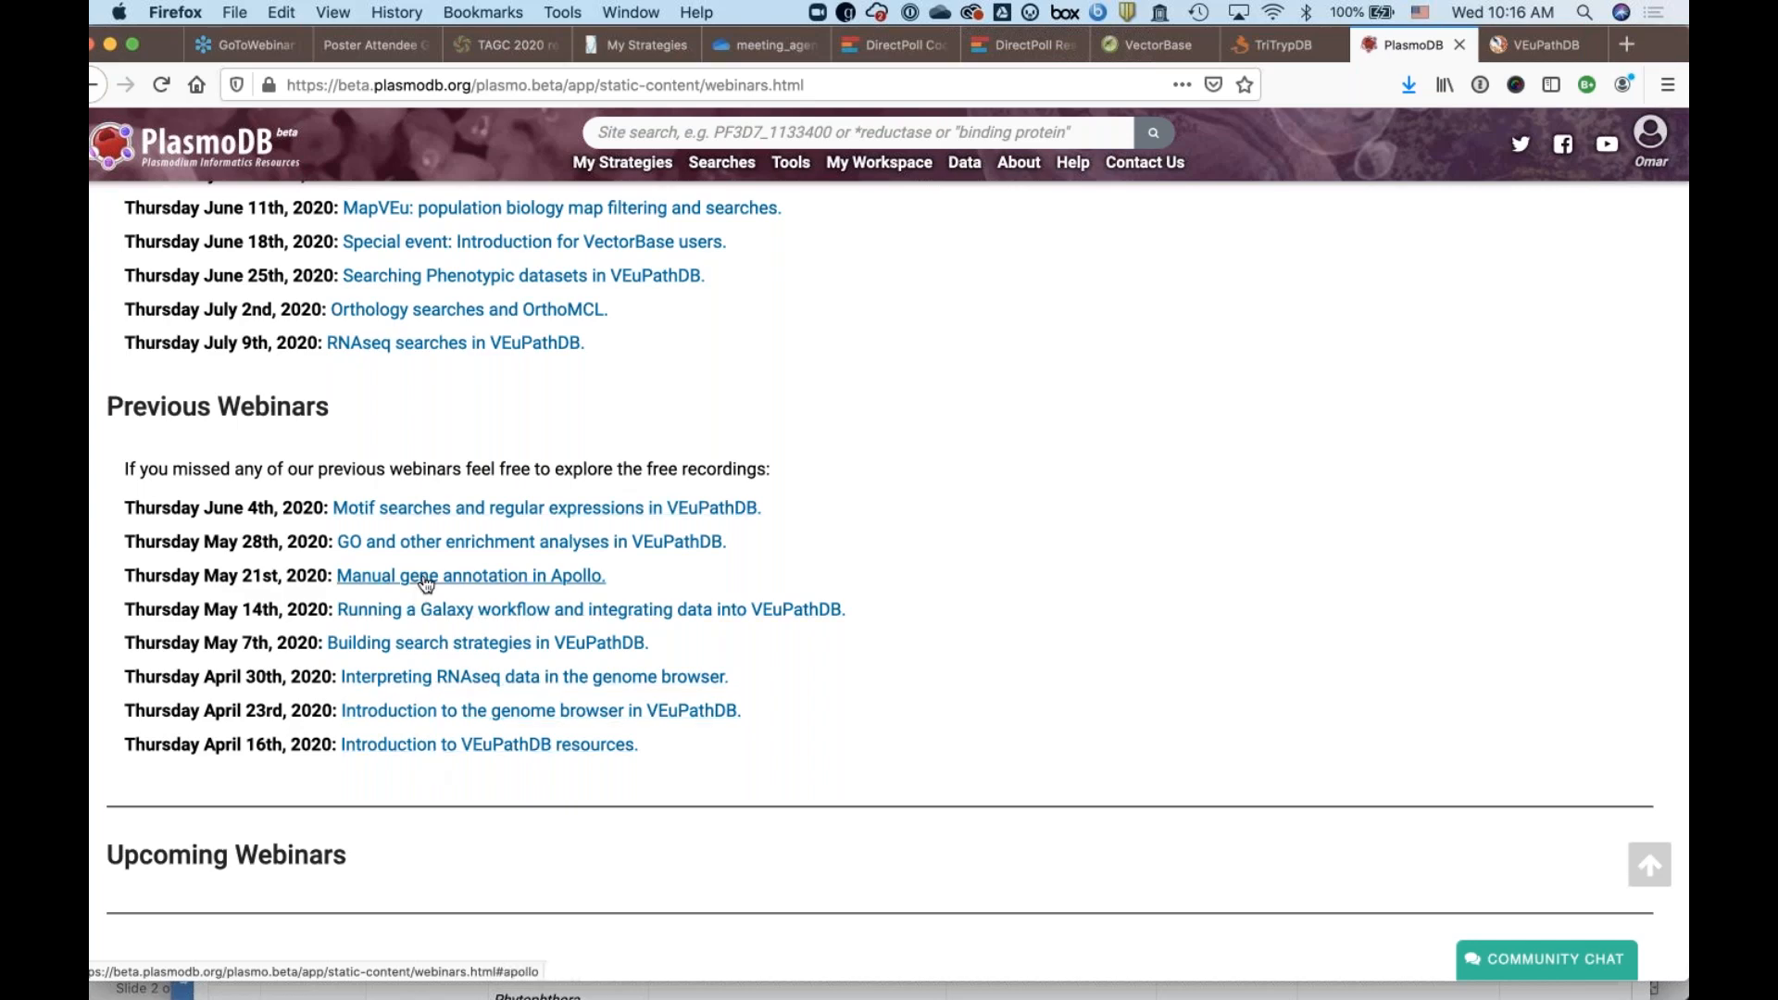
pyautogui.click(418, 611)
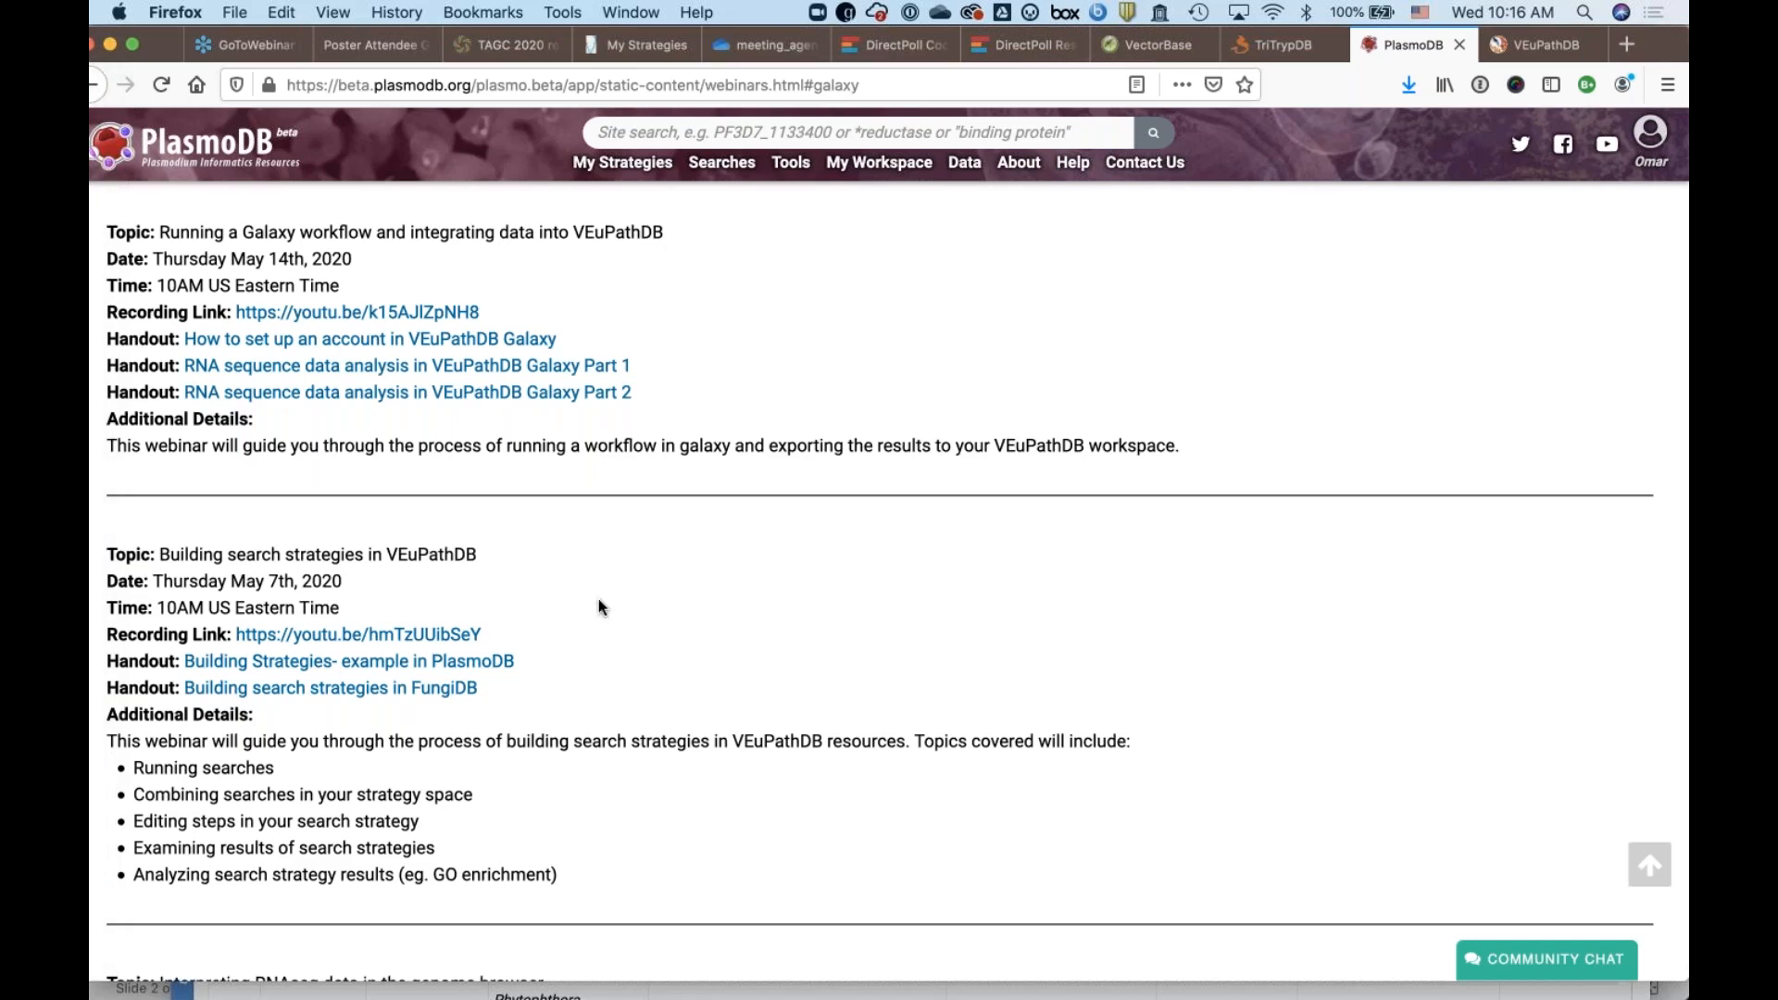
pyautogui.scroll(15, 598, 601)
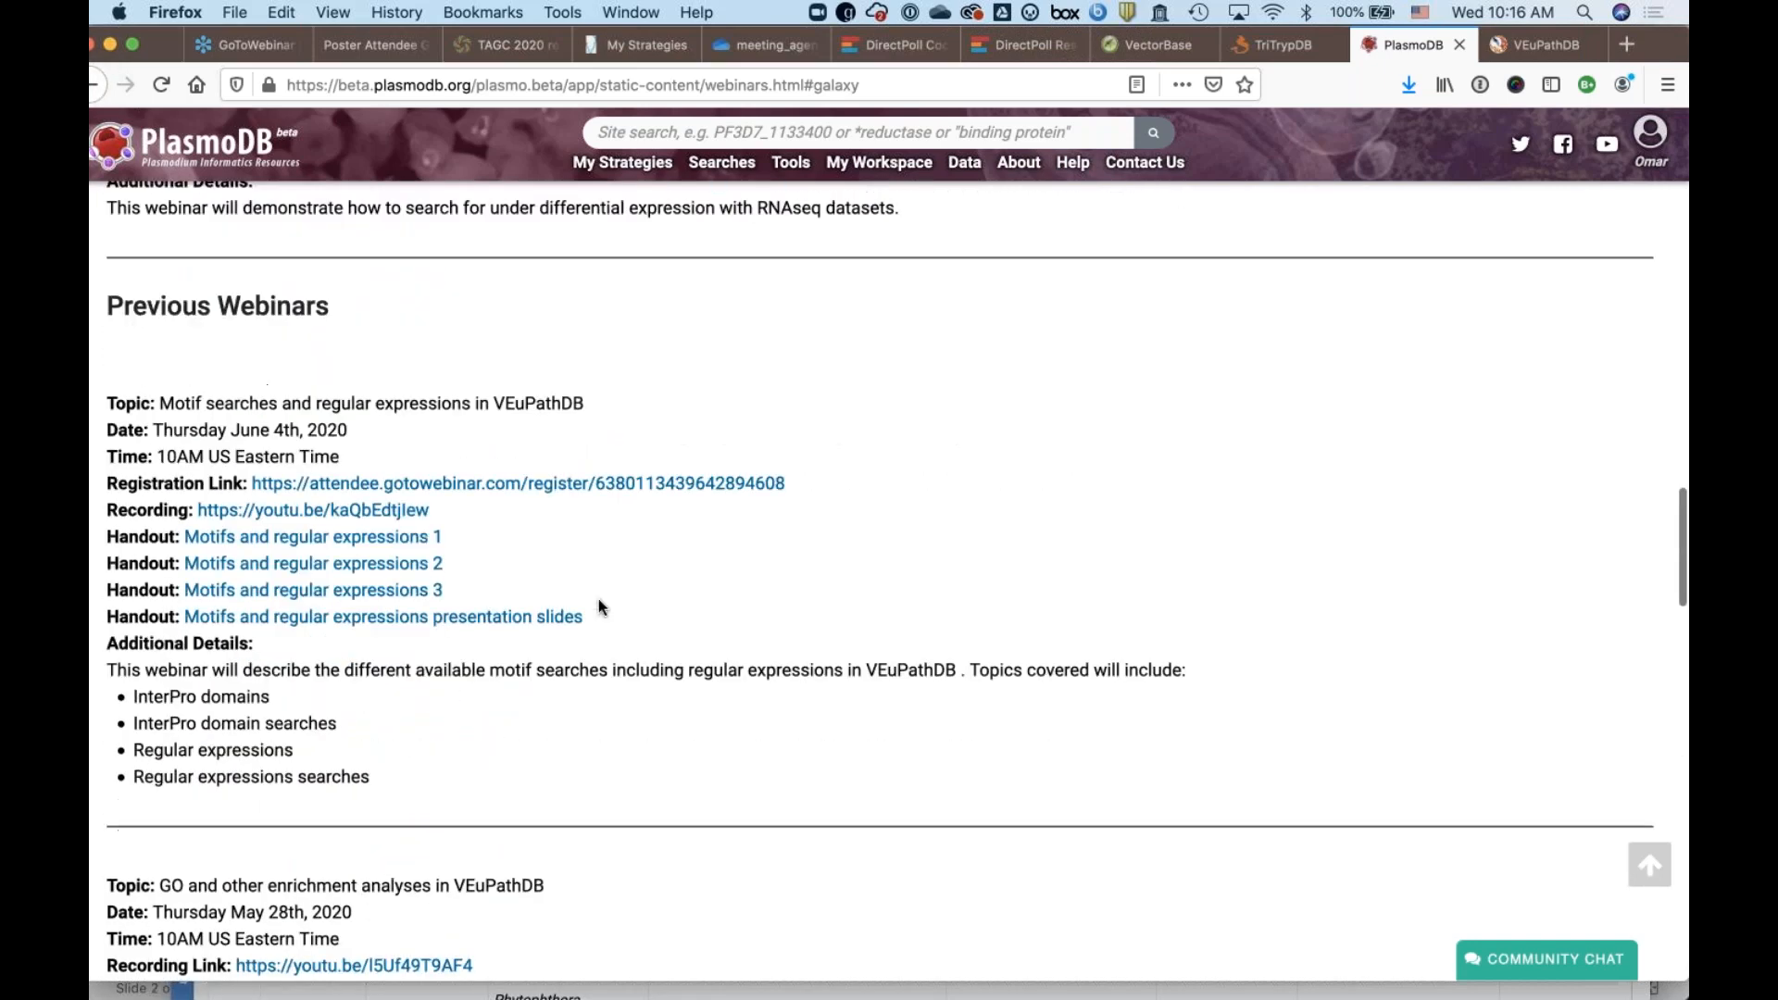
pyautogui.scroll(5, 599, 607)
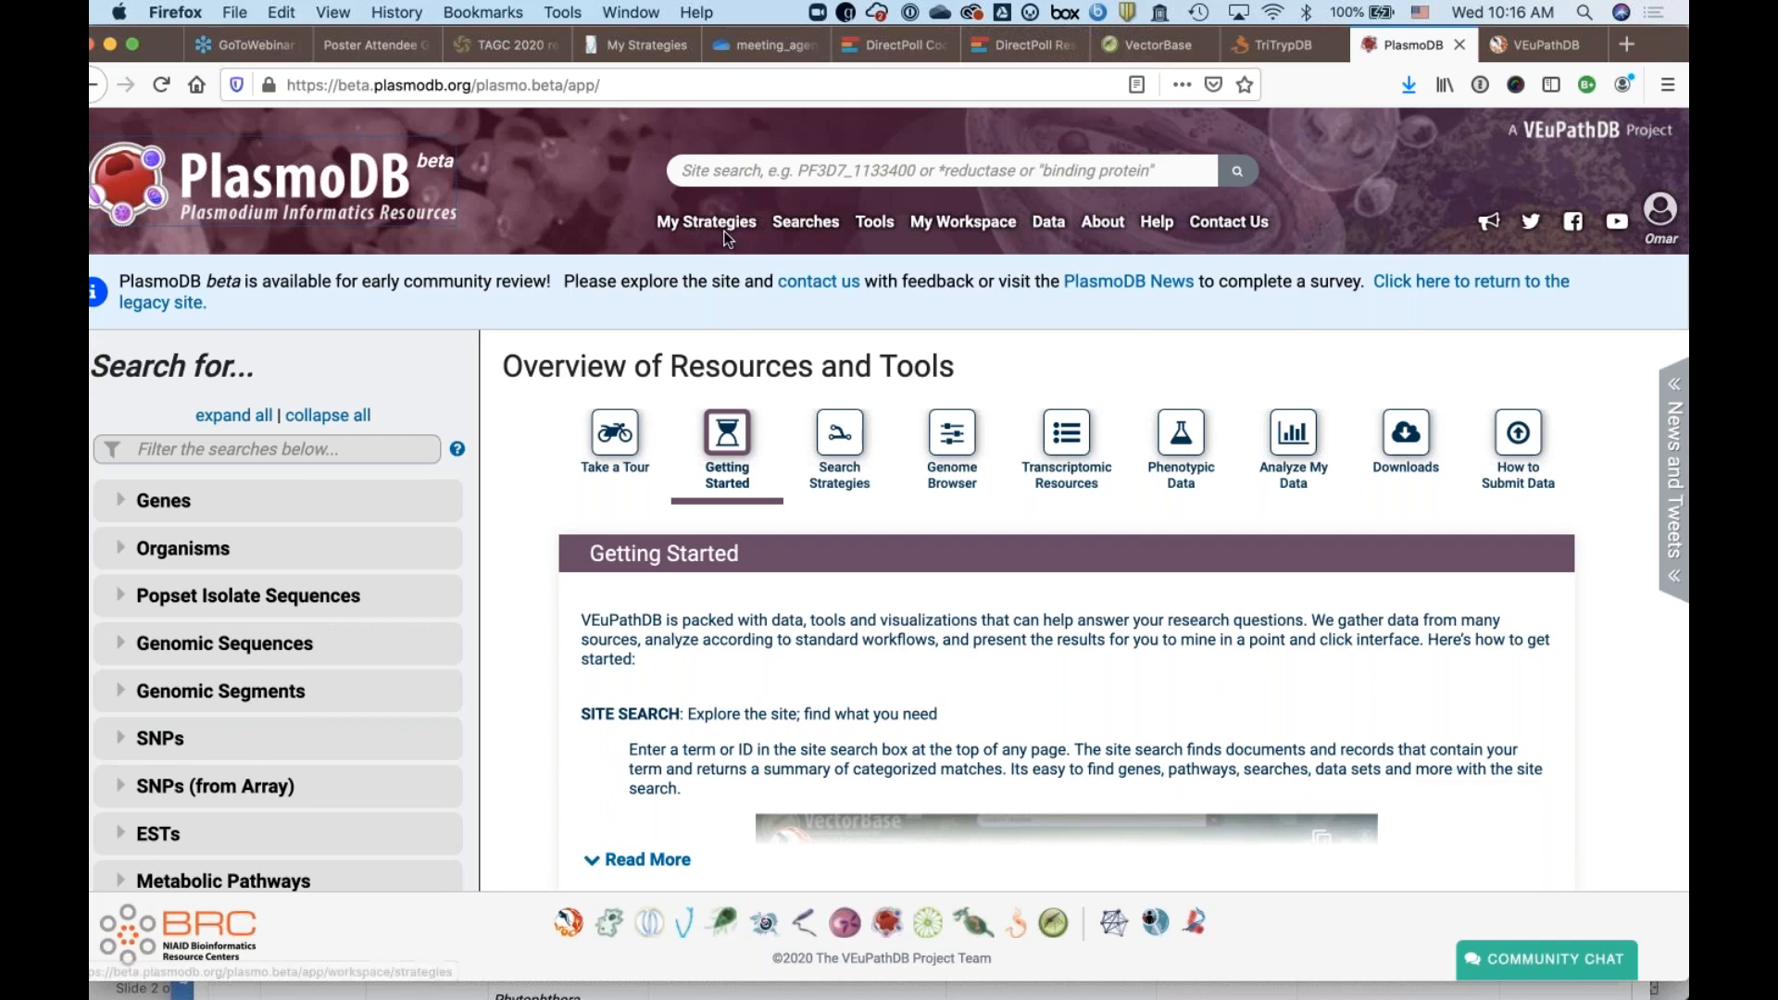
# - Examine the searches, tools, workspace and data options offered in the PlasmoDB header, and the list of VEuPathDB sites
pyautogui.moveTo(816, 233)
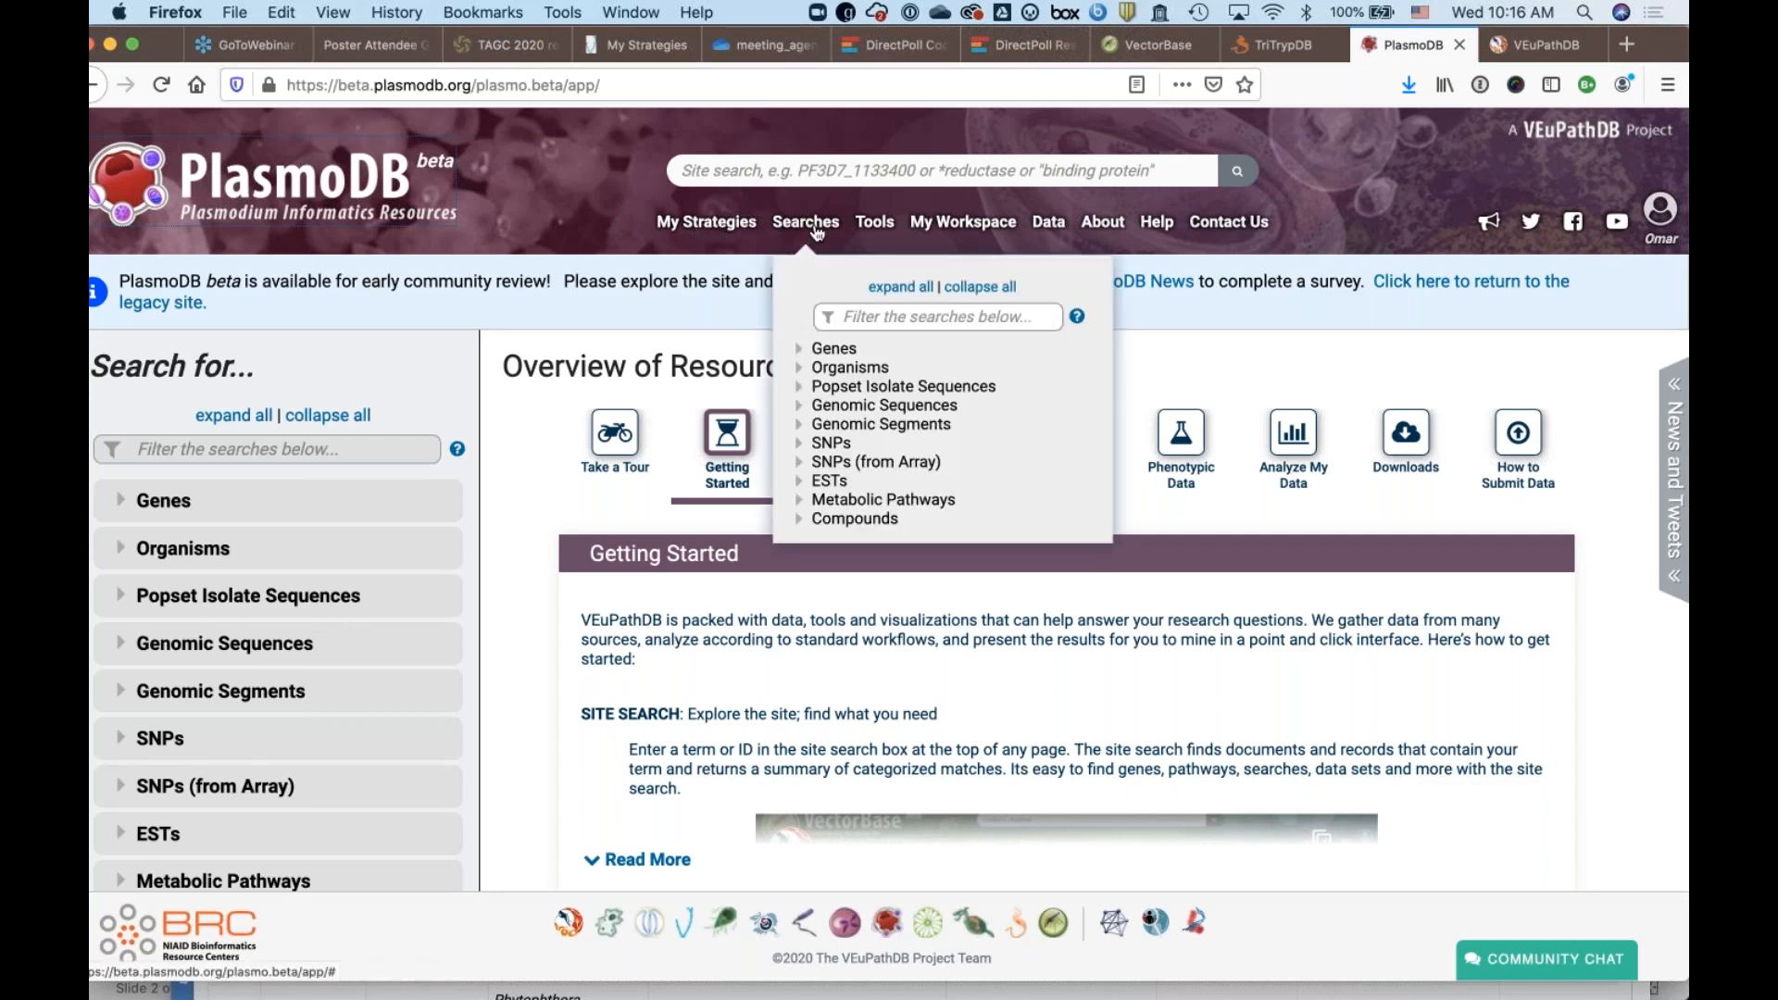
pyautogui.moveTo(887, 226)
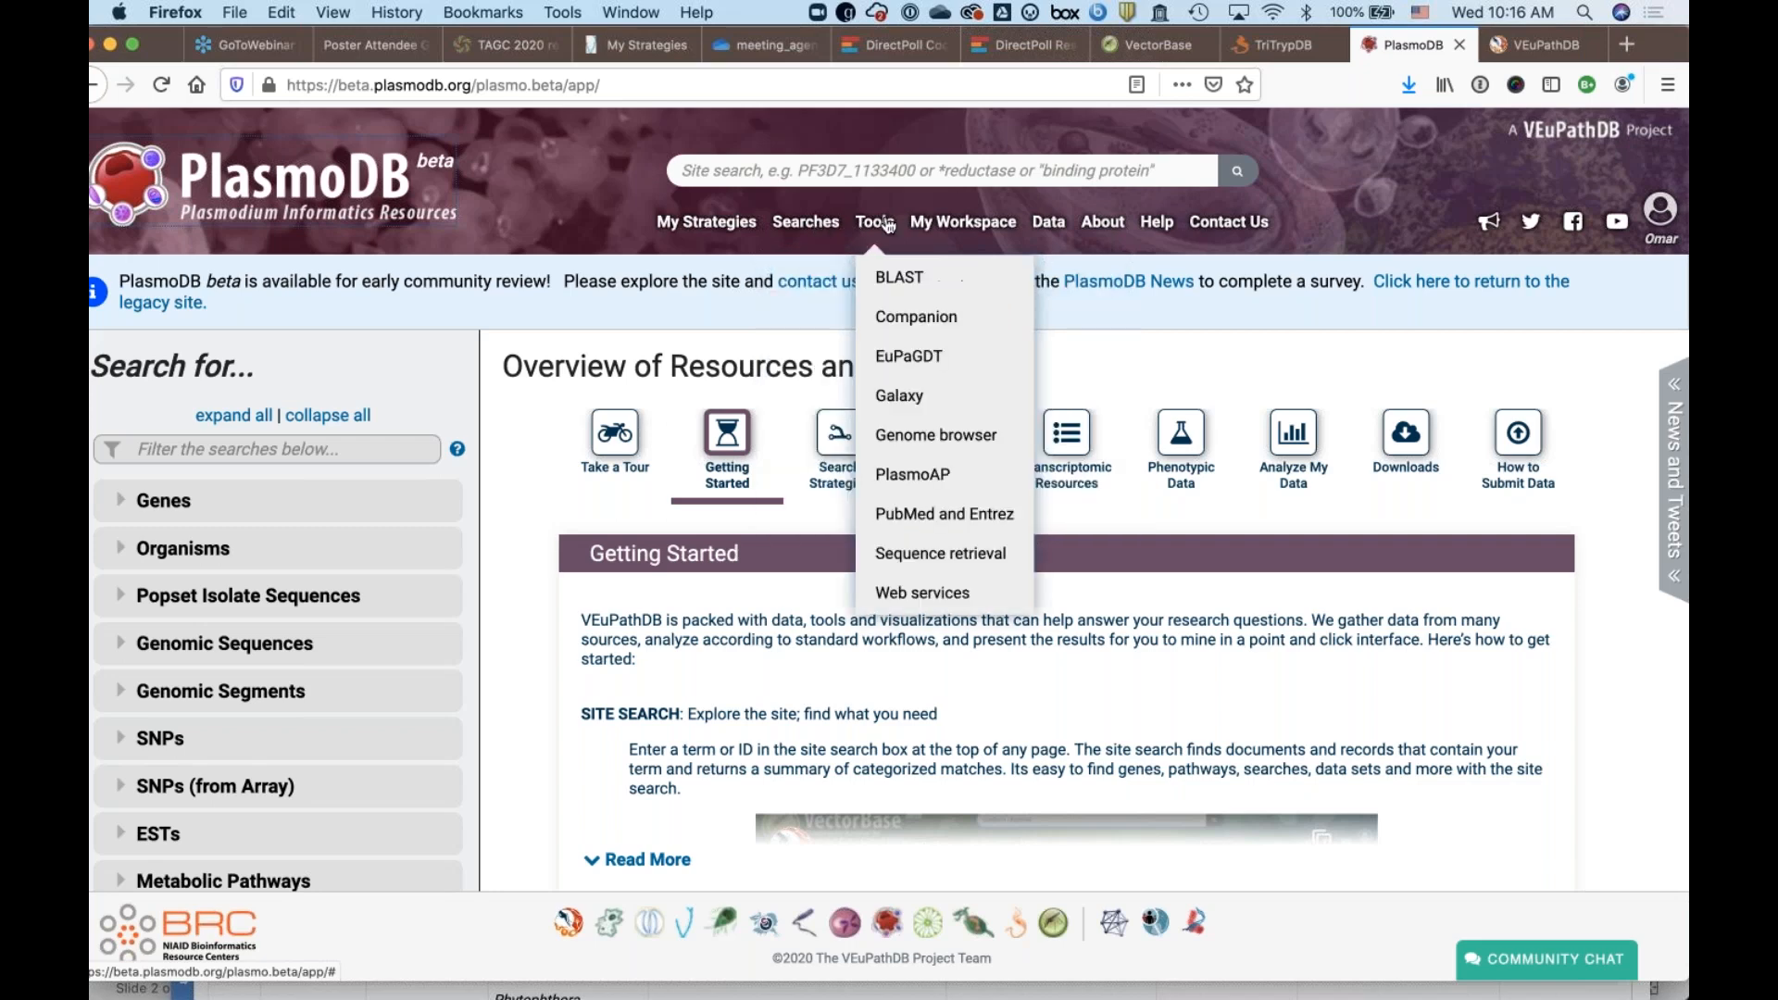
pyautogui.moveTo(963, 226)
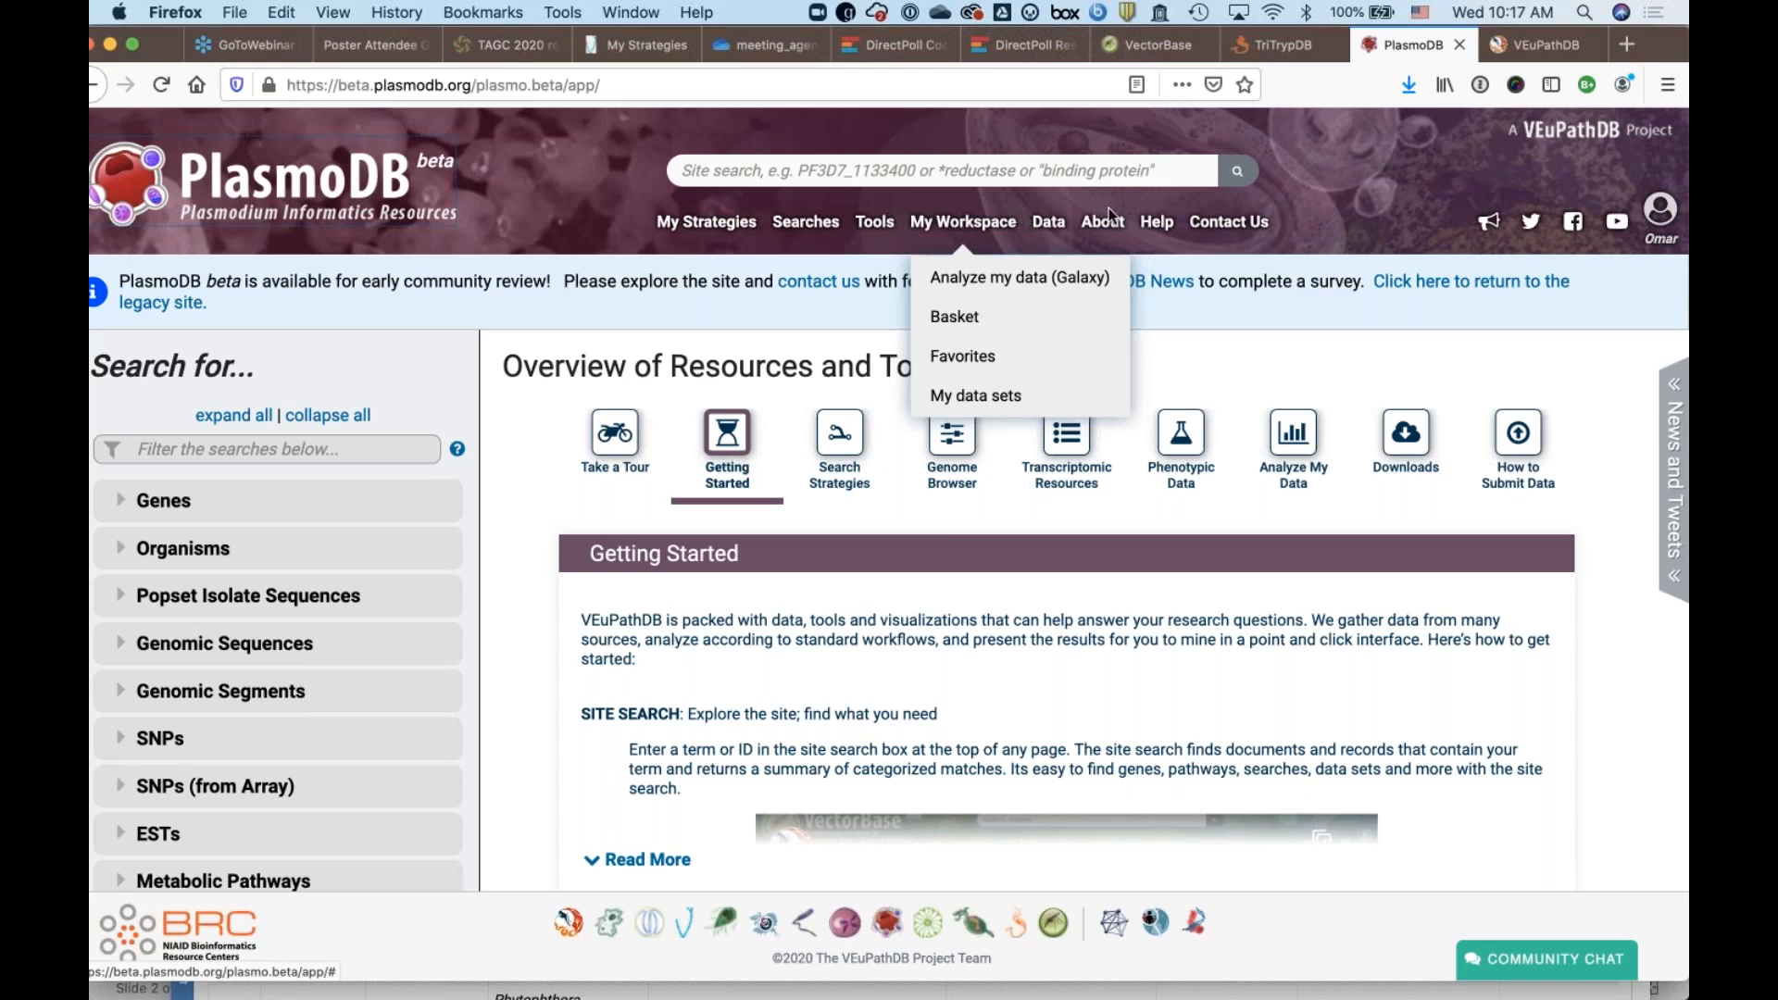
pyautogui.moveTo(1048, 223)
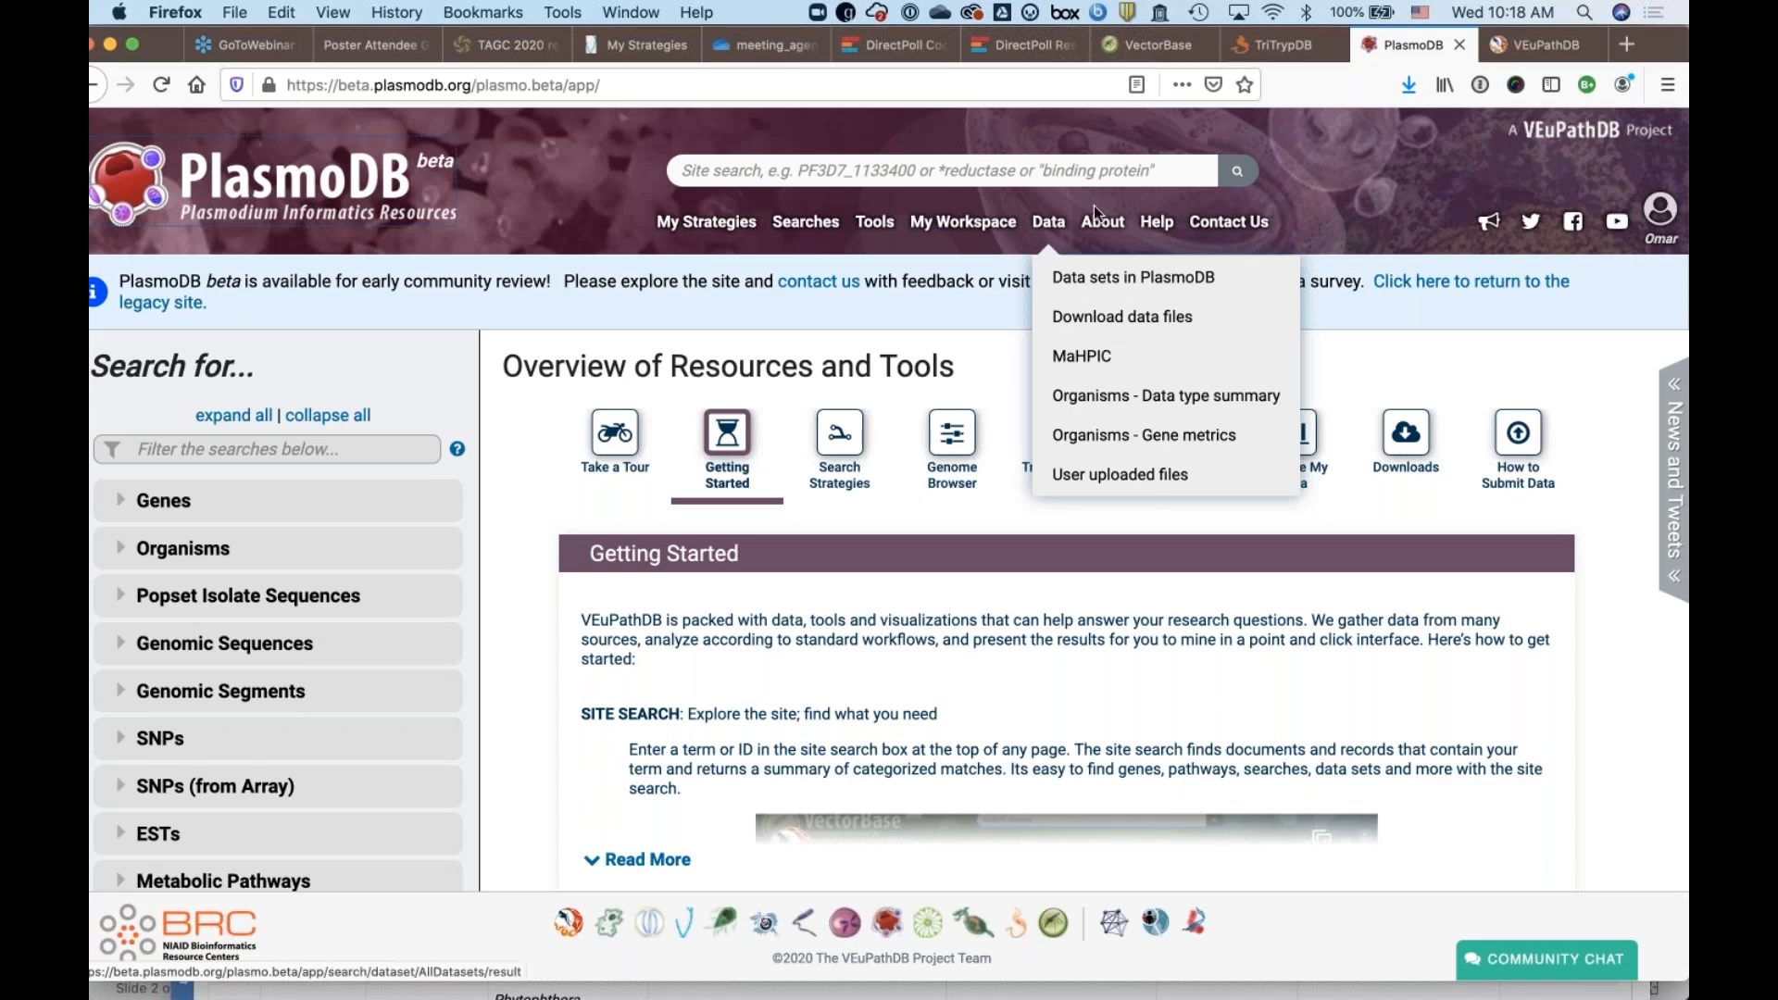
pyautogui.moveTo(1122, 231)
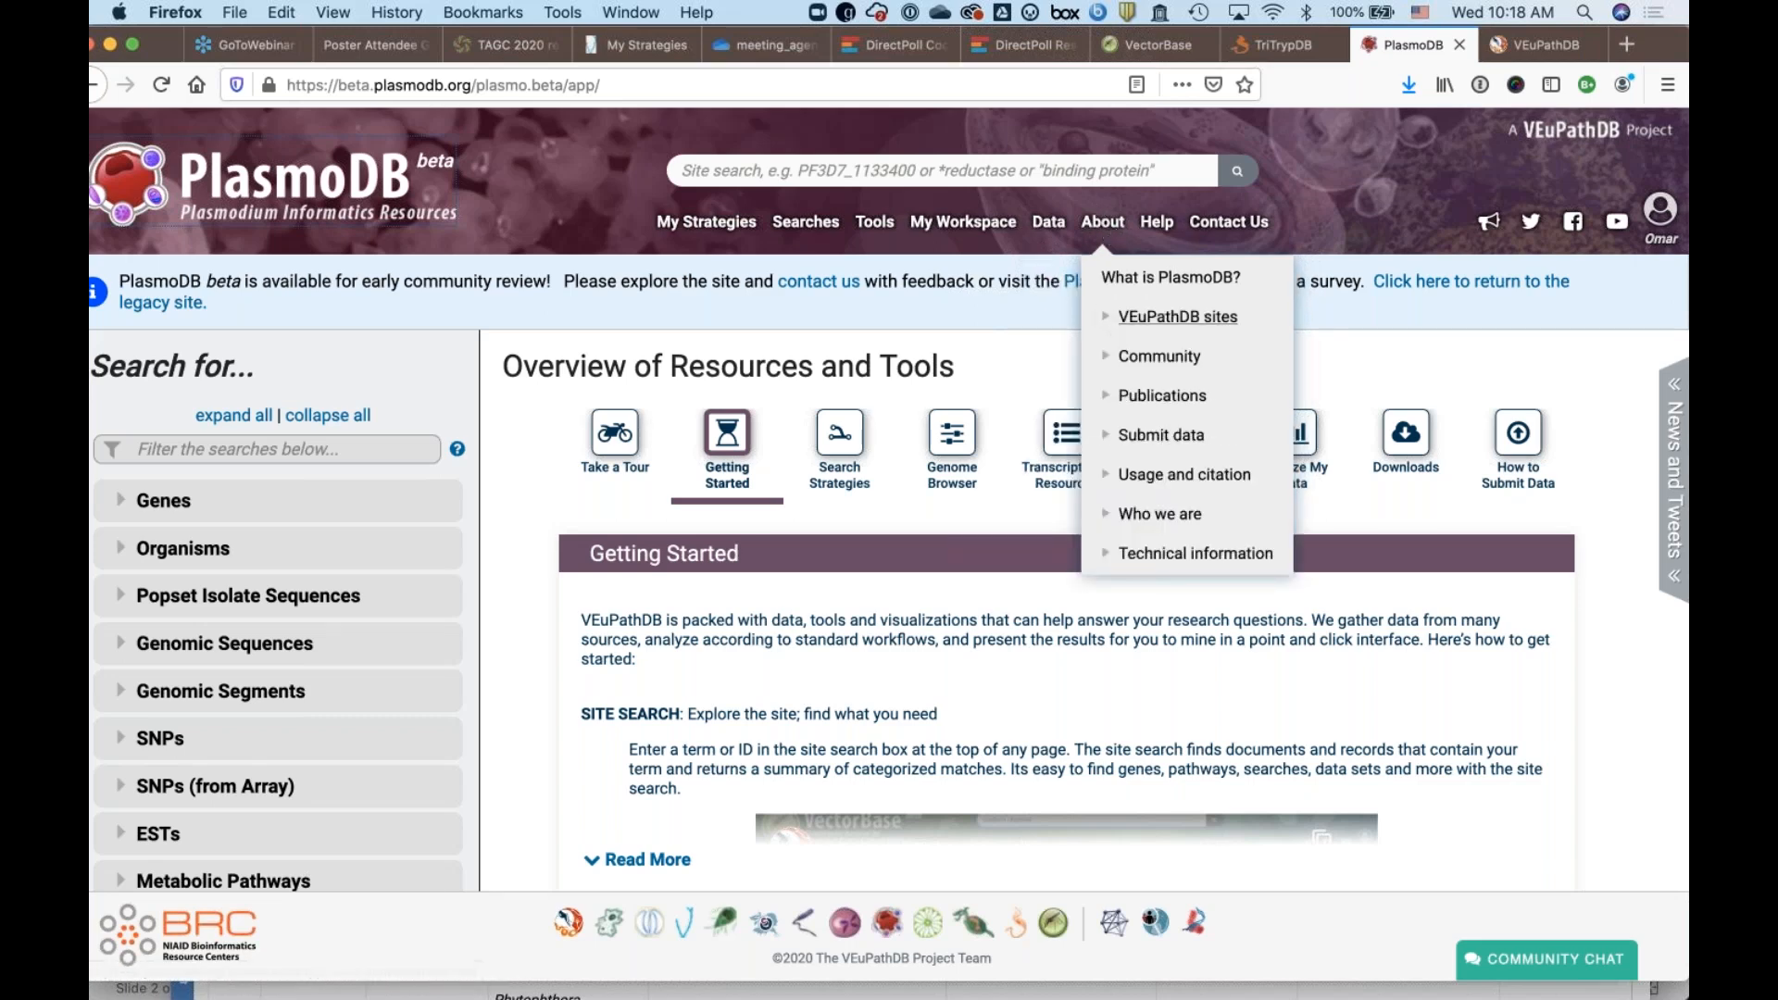
pyautogui.click(1112, 322)
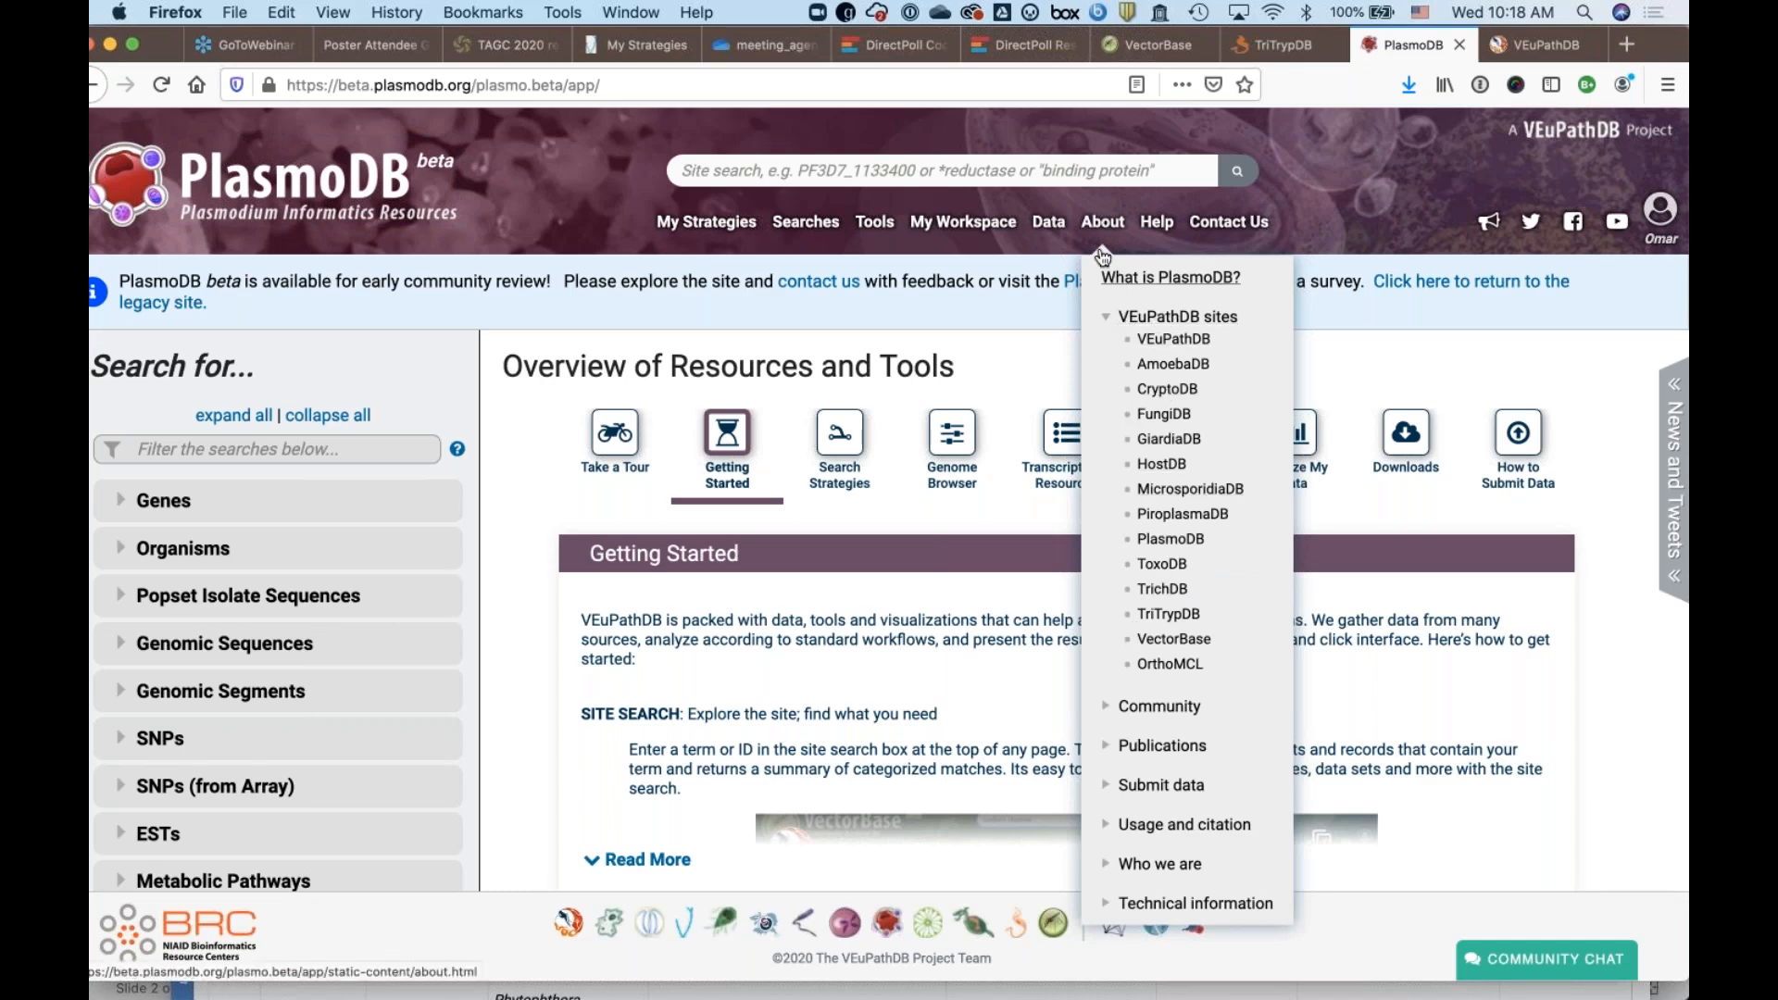
pyautogui.click(1116, 322)
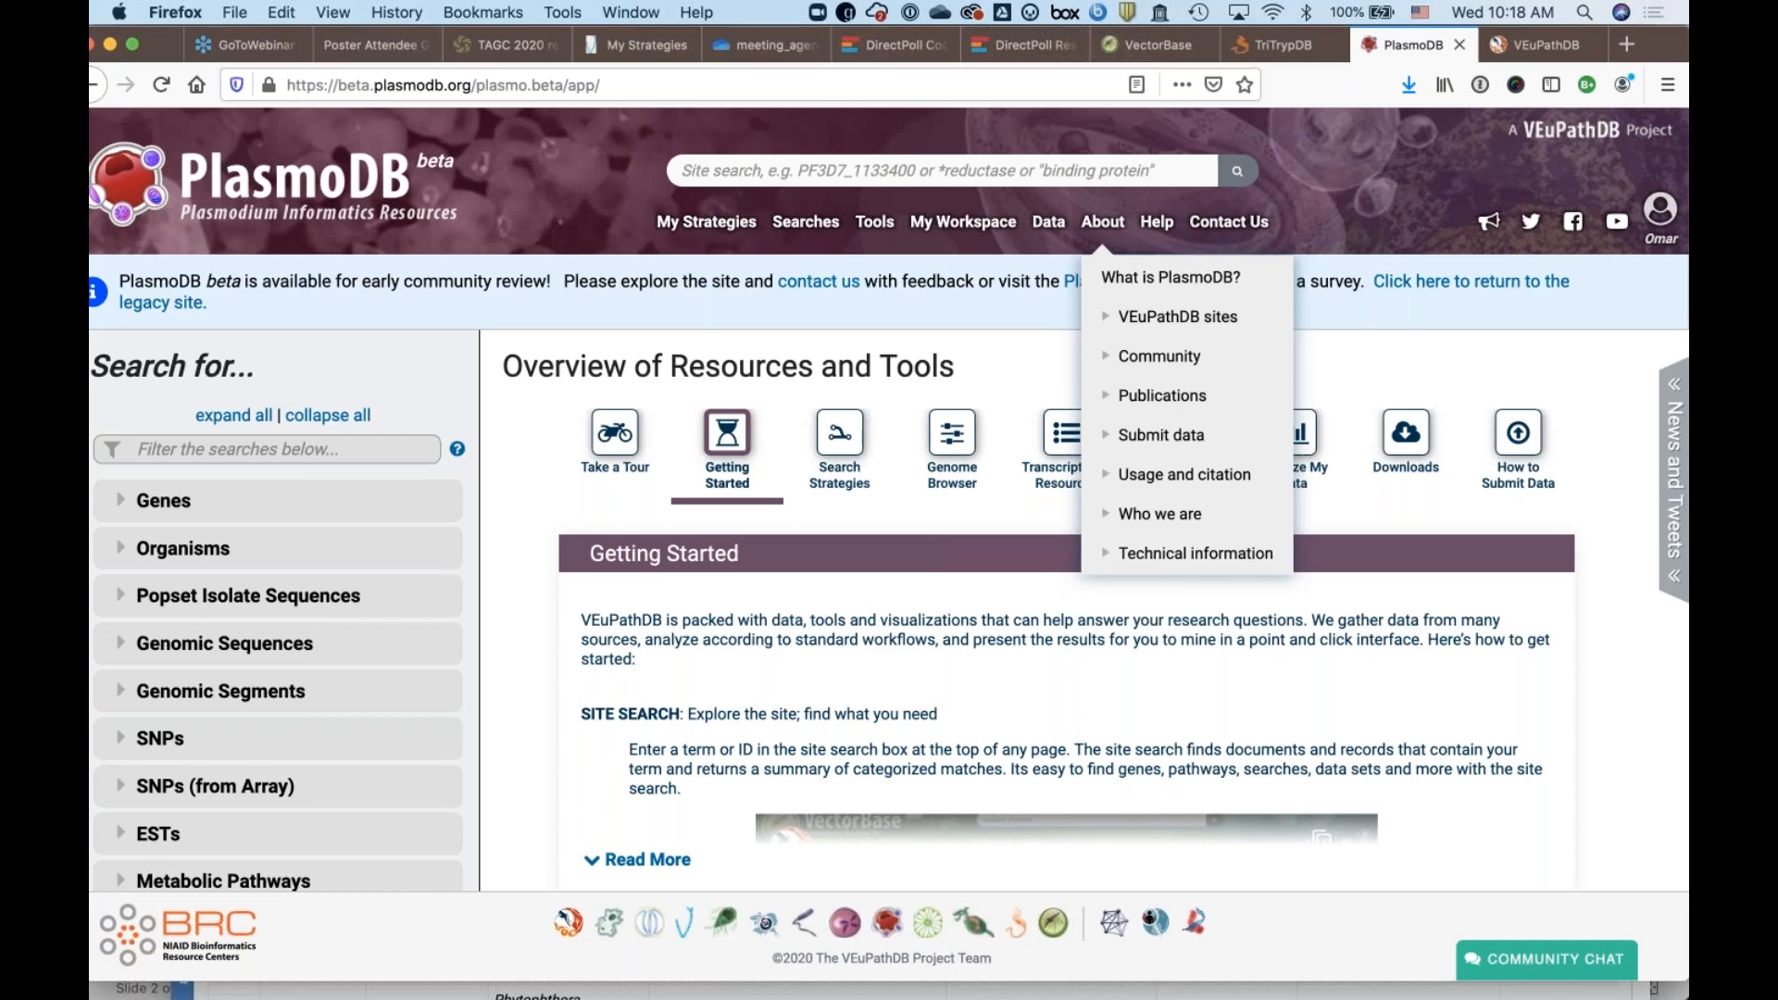
pyautogui.click(1164, 232)
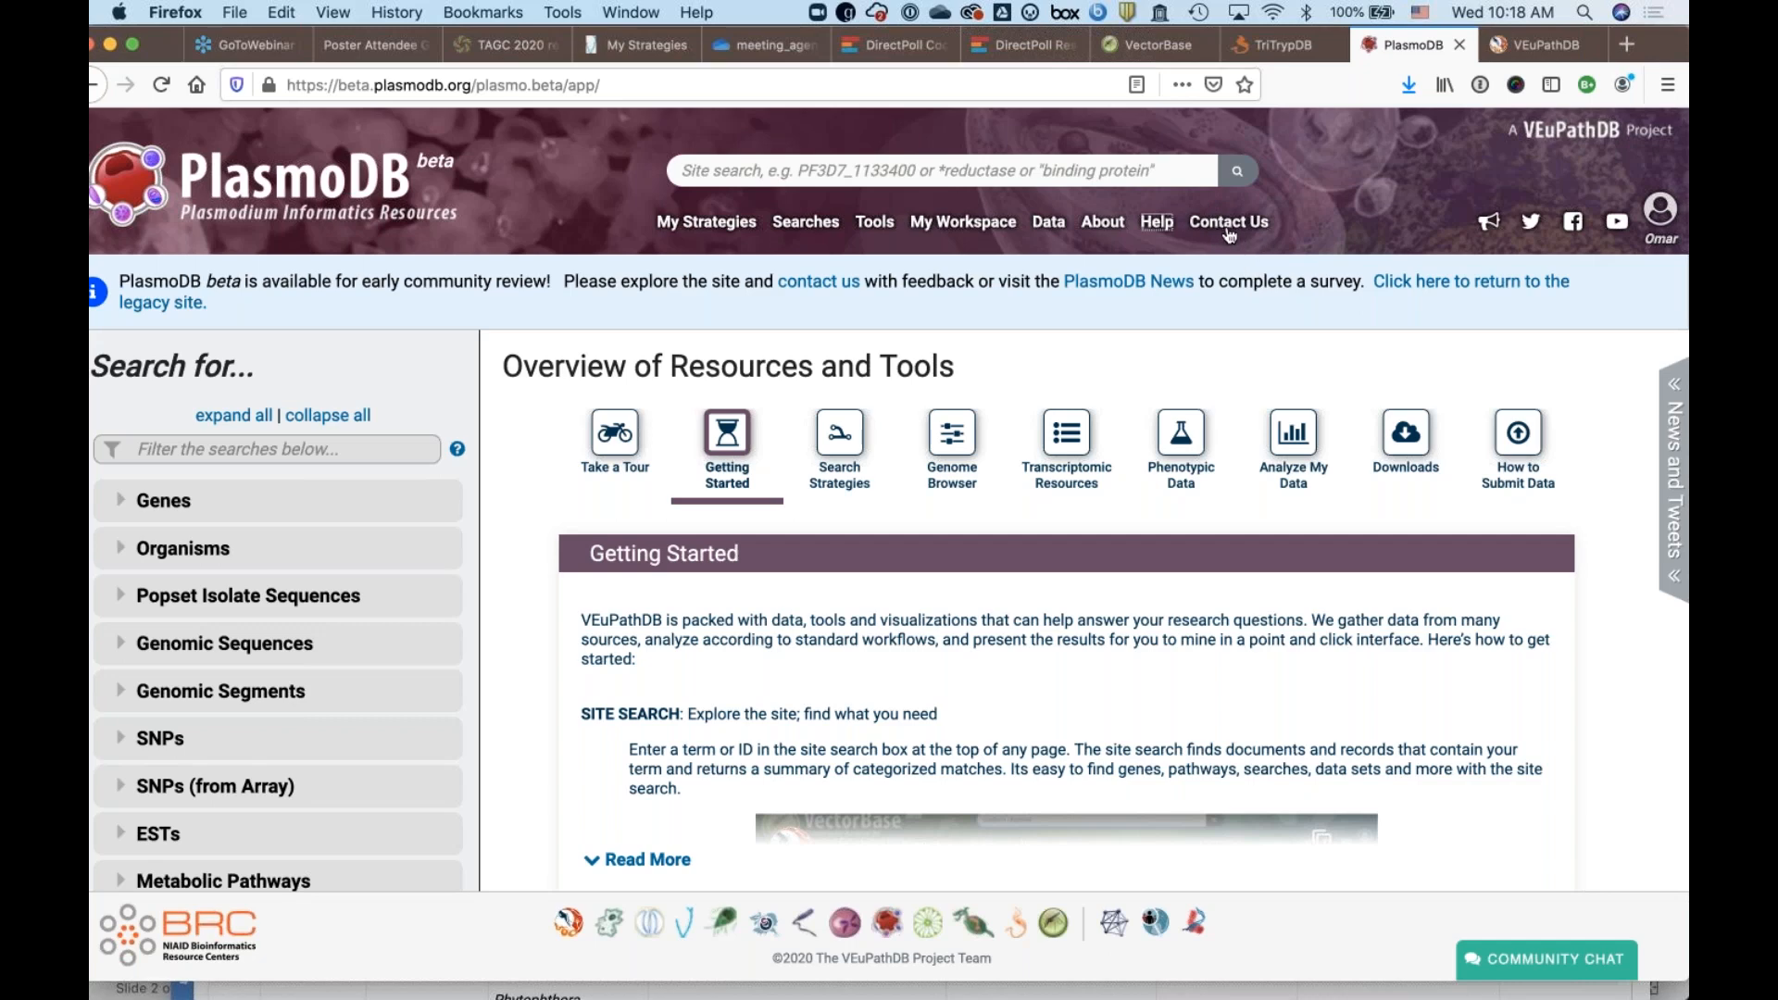
# - Examine the PlasmoDB home page's search categories, overview of resources and tools, and tutorials and exercises
pyautogui.moveTo(1658, 227)
pyautogui.scroll(-3, 526, 669)
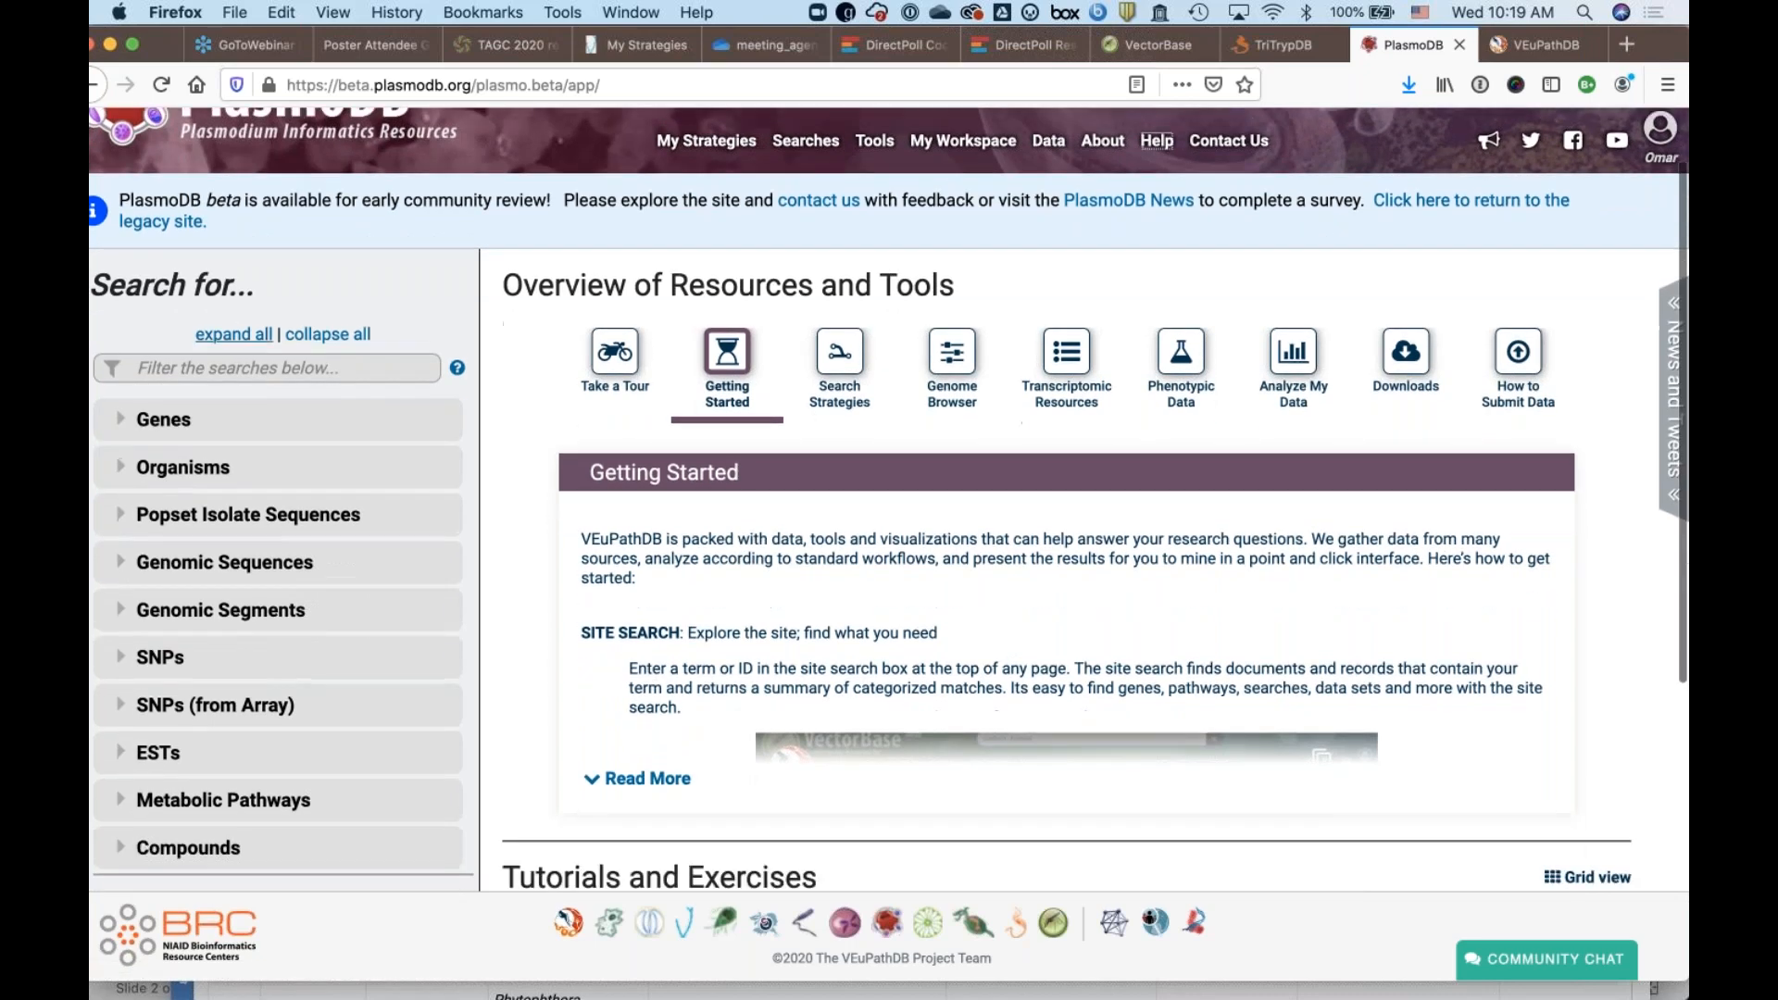
pyautogui.scroll(-2, 491, 636)
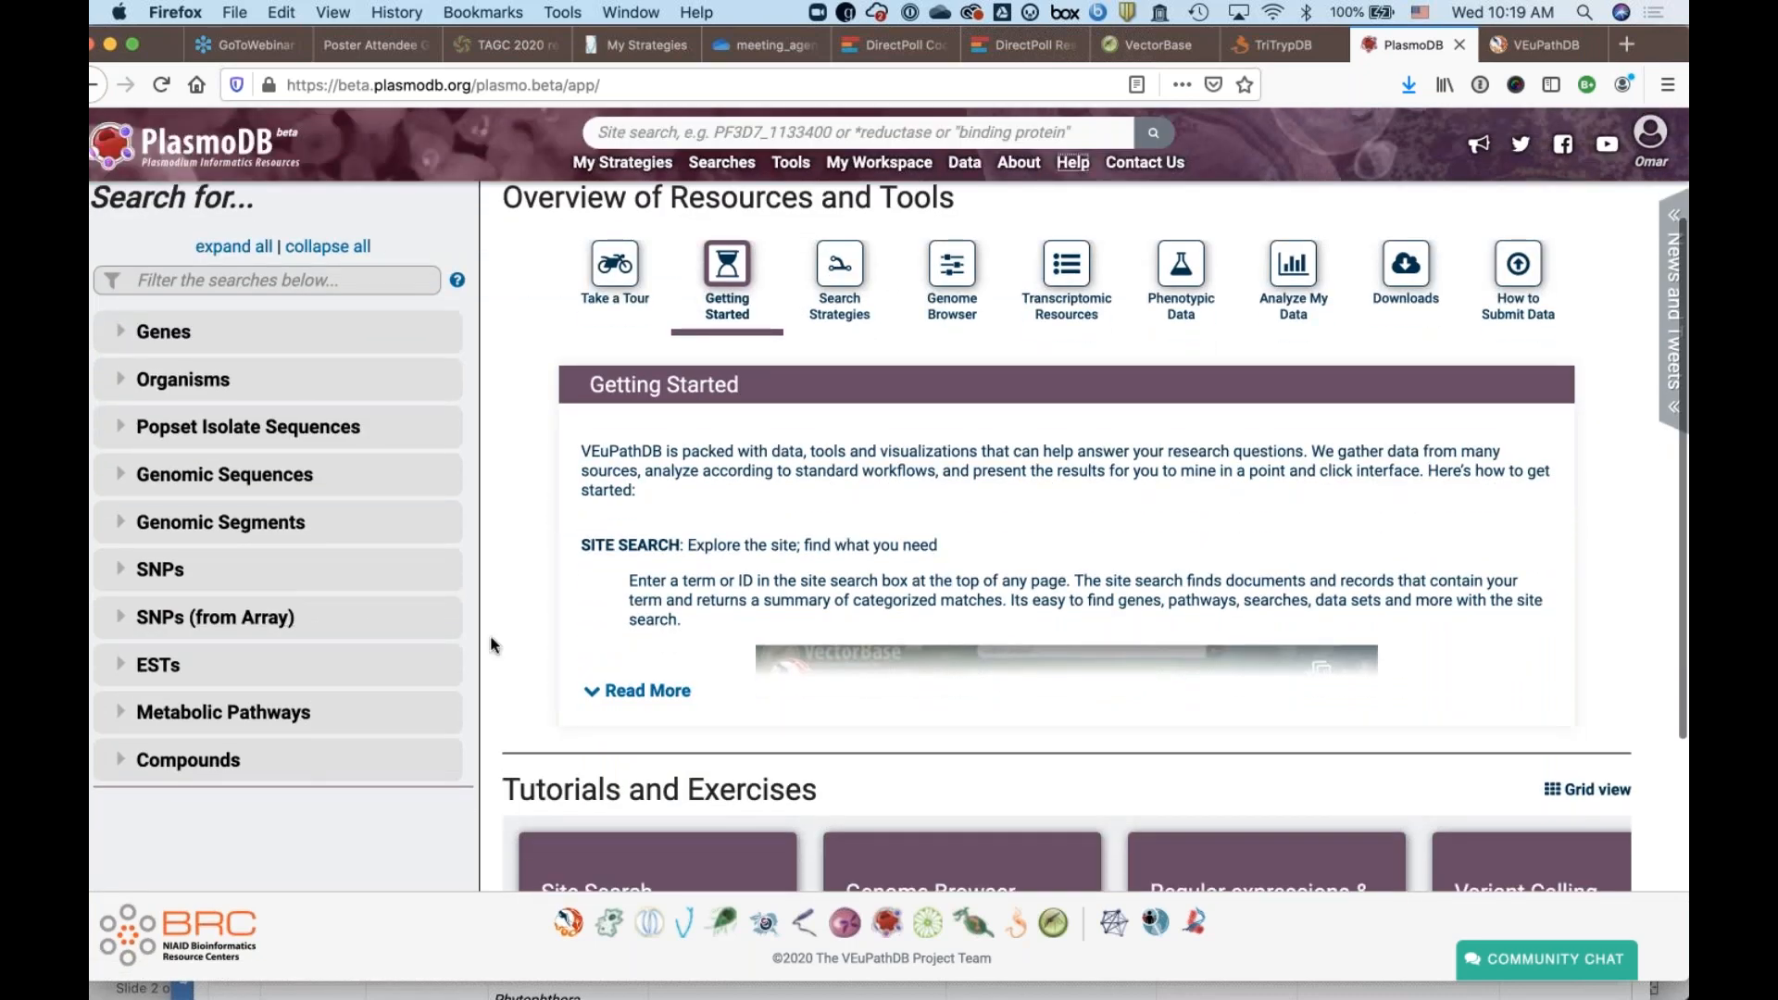
pyautogui.scroll(5, 491, 636)
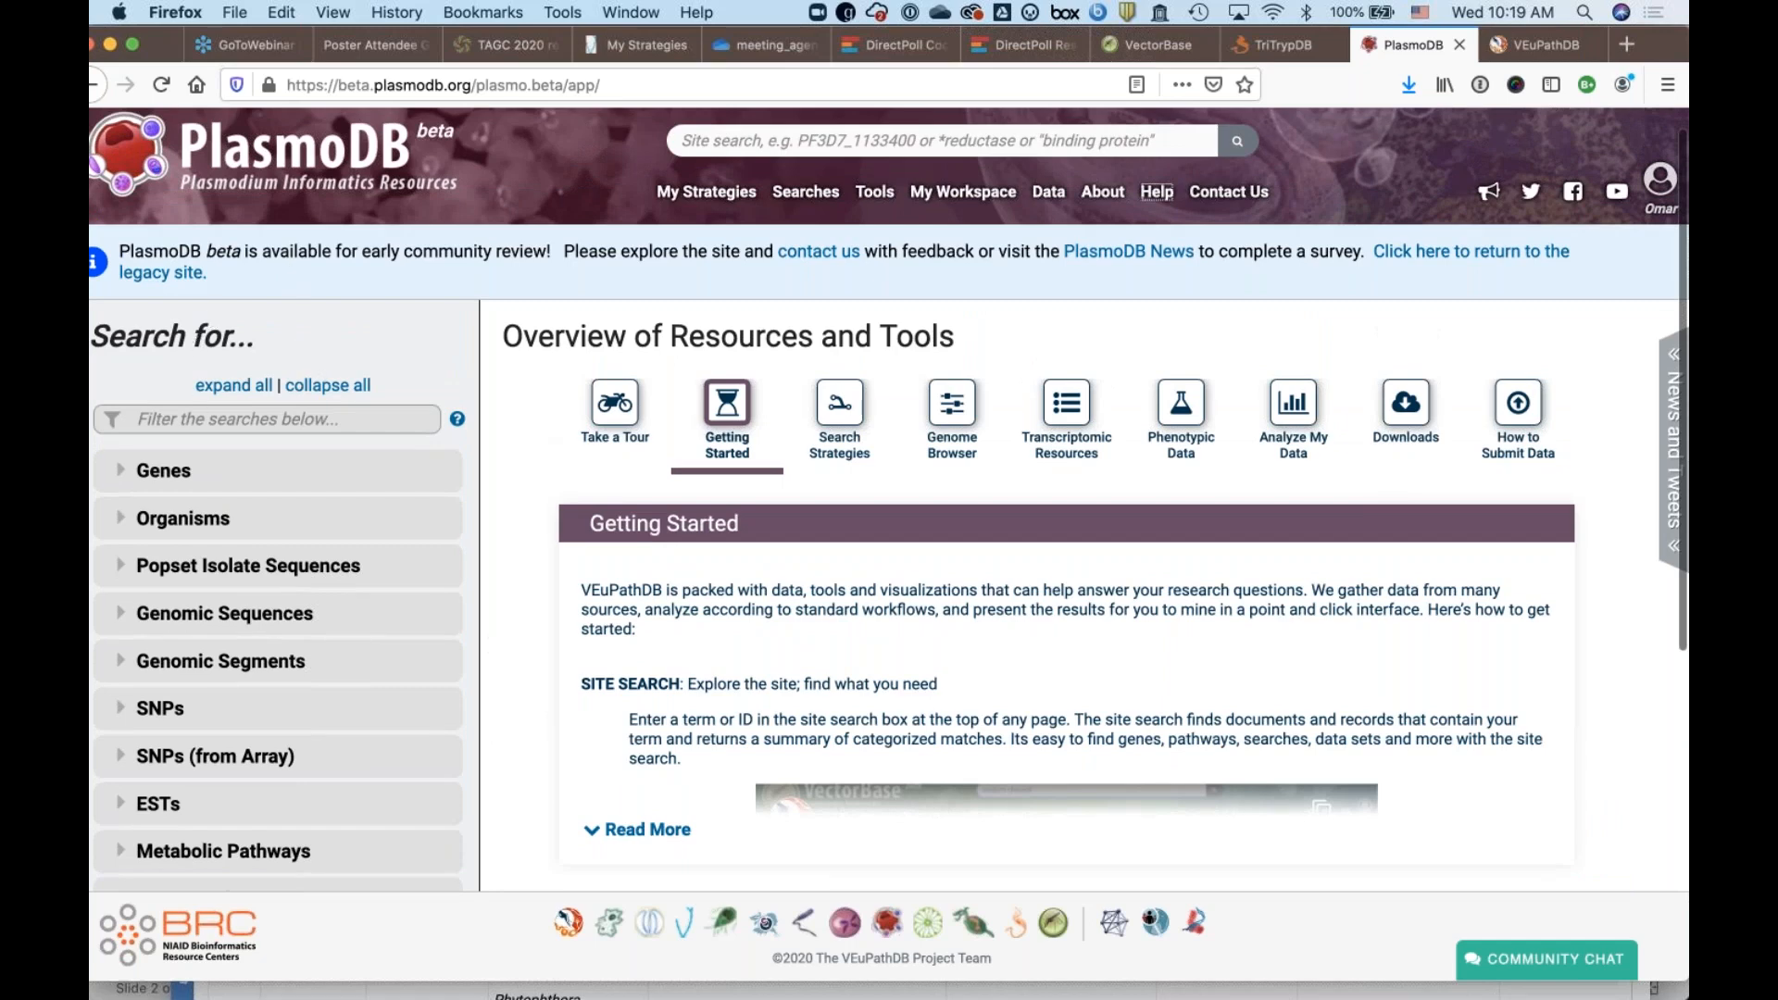
pyautogui.scroll(-3, 293, 824)
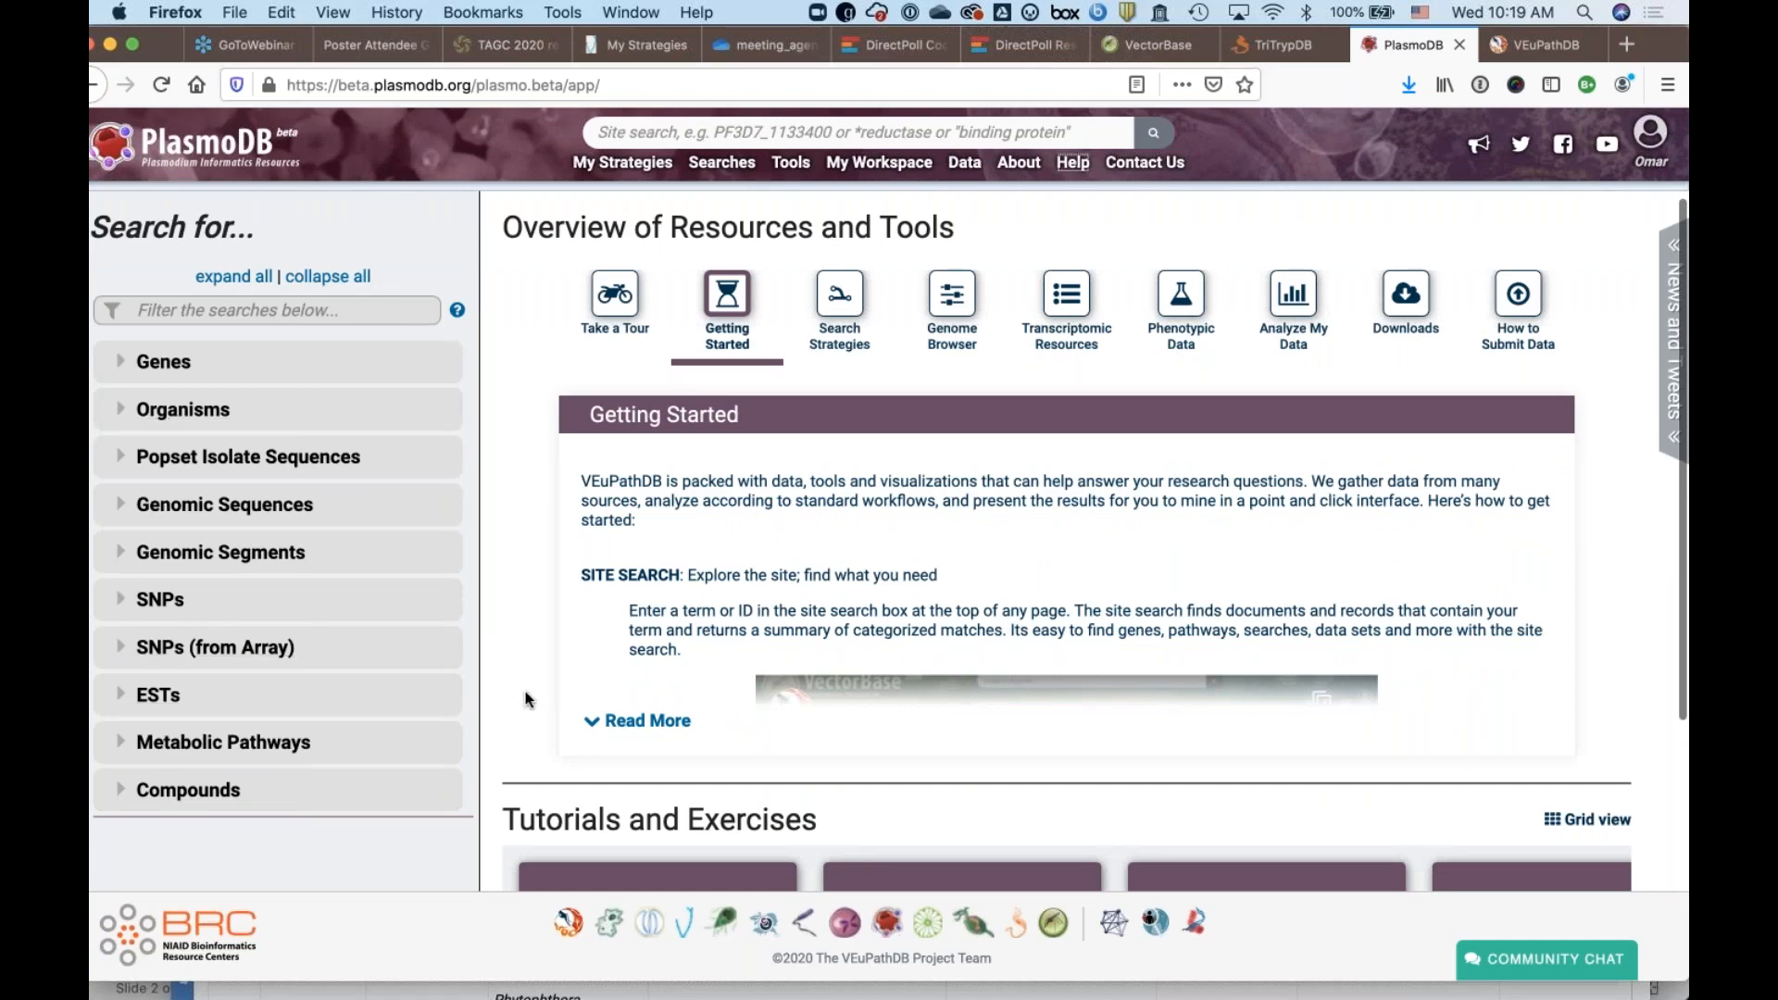
pyautogui.scroll(2, 526, 699)
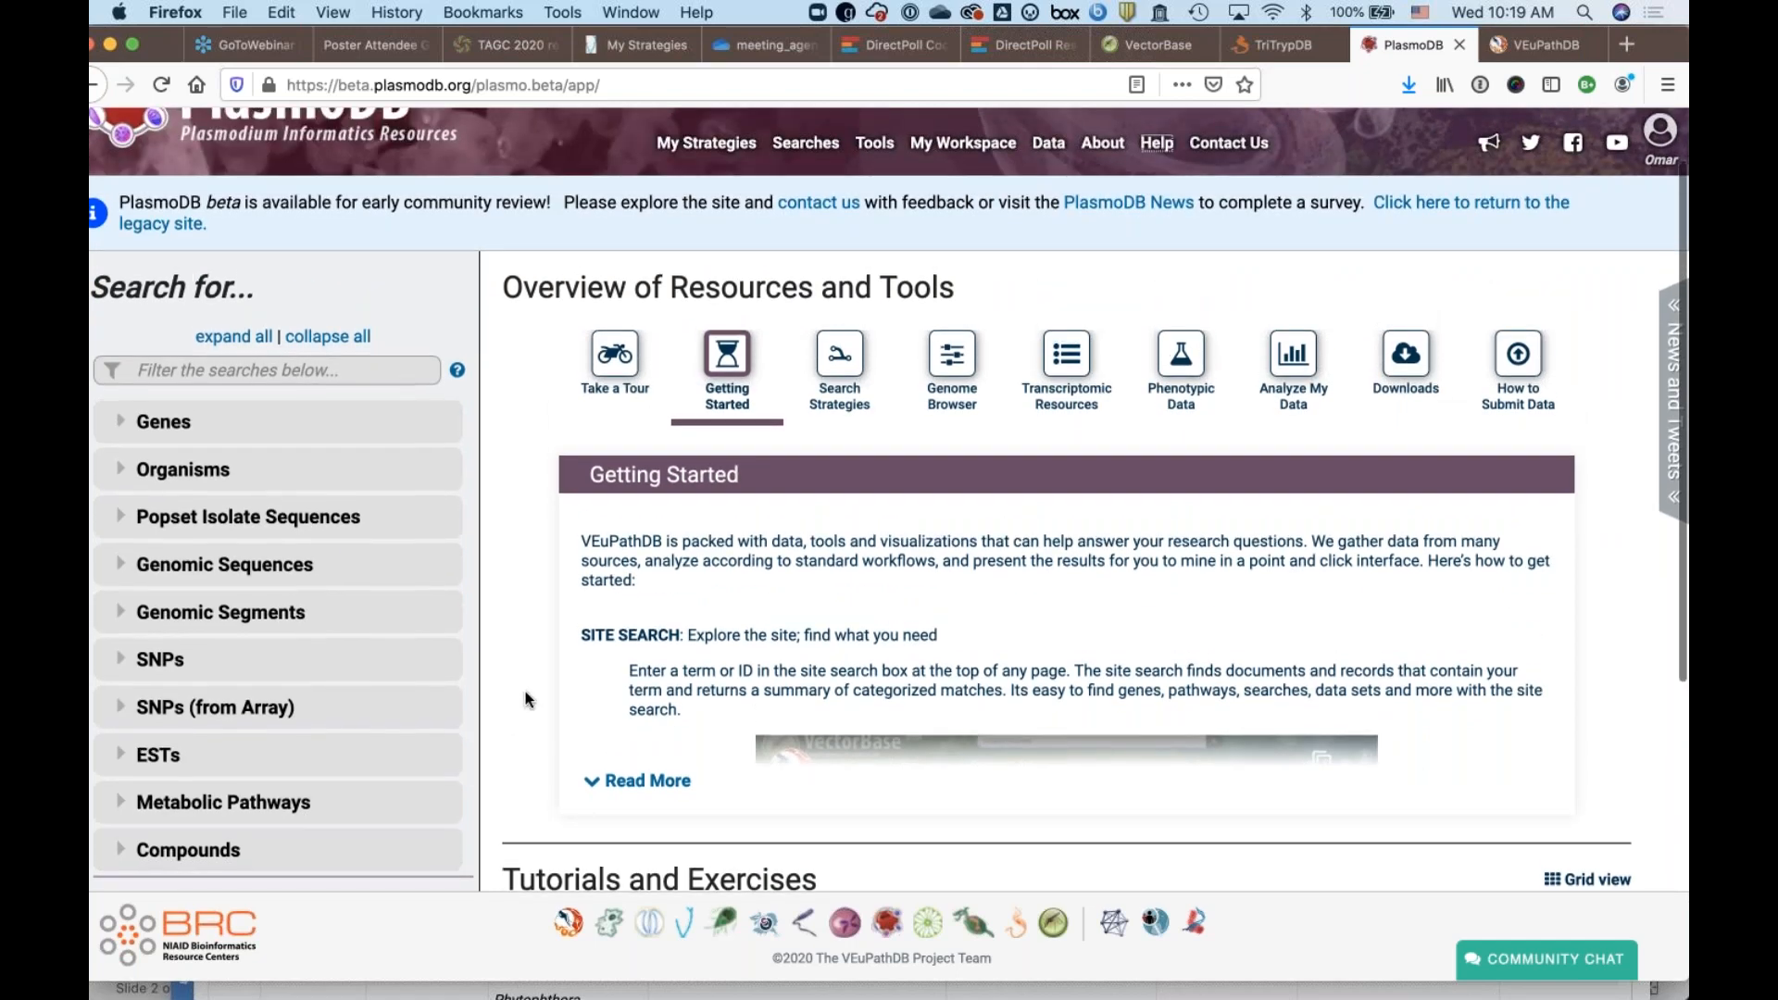
pyautogui.scroll(1, 526, 700)
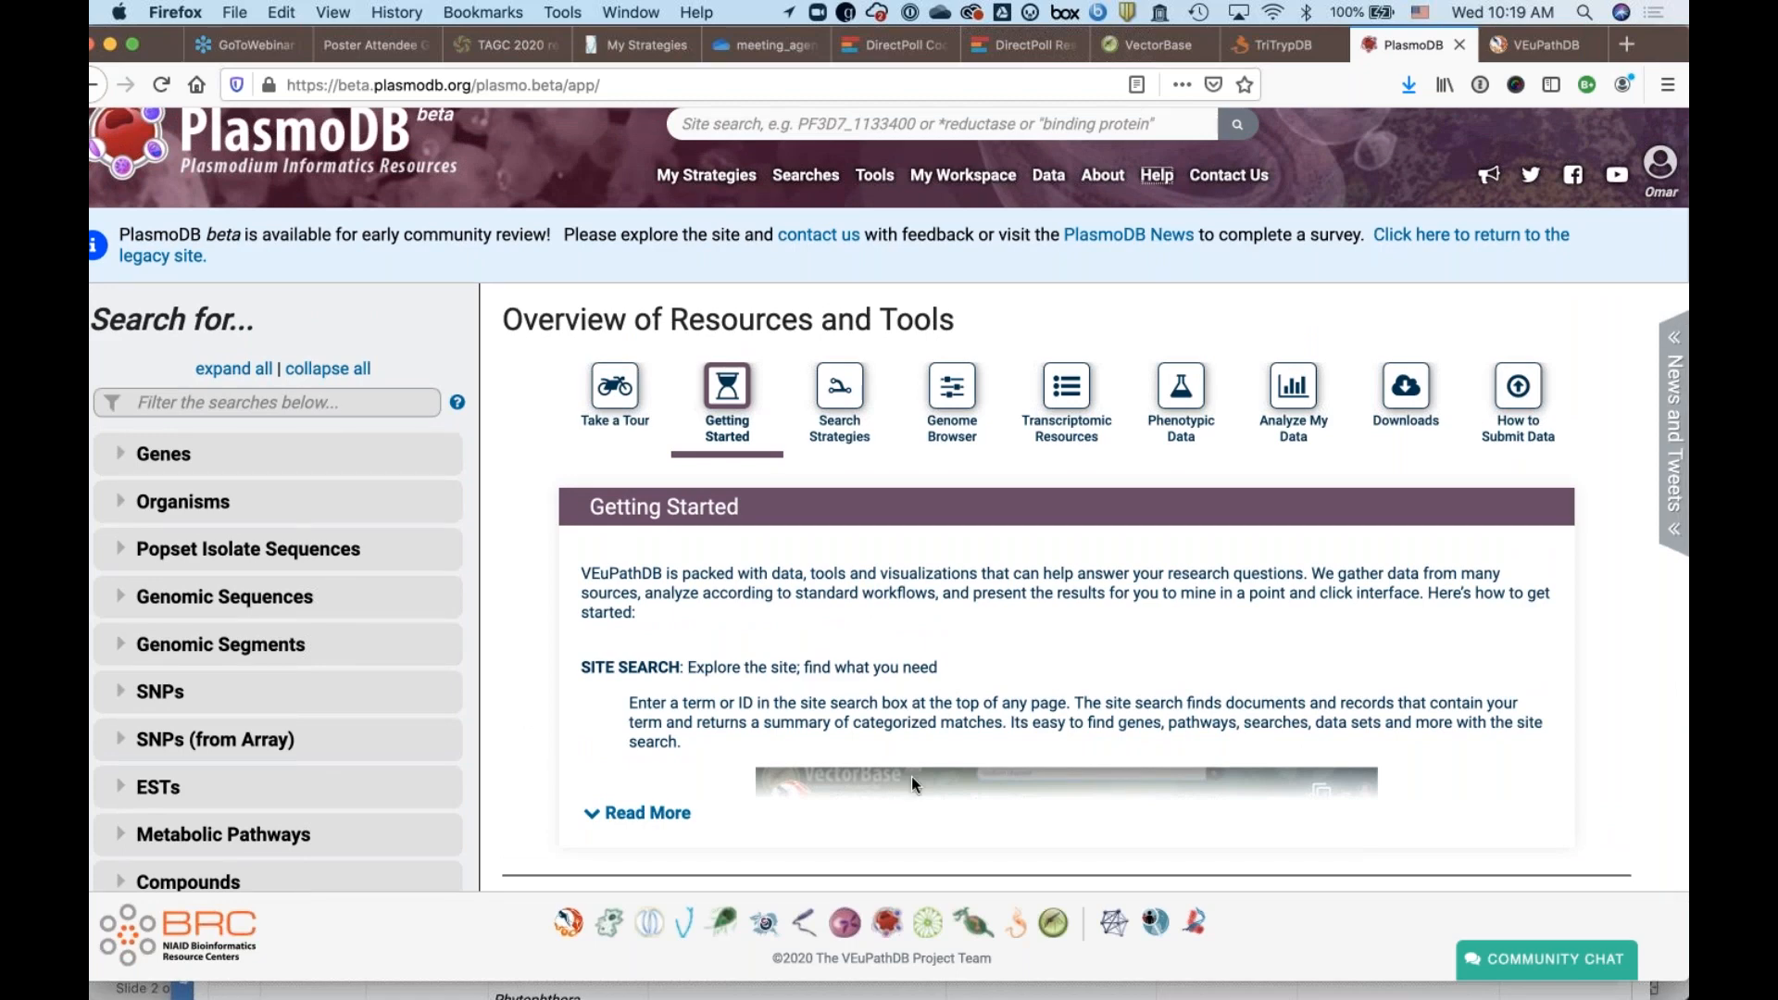
# - Read the full Search Strategies overview under PlasmoDB's resources and tools, then collapse it back to its summary
pyautogui.click(841, 386)
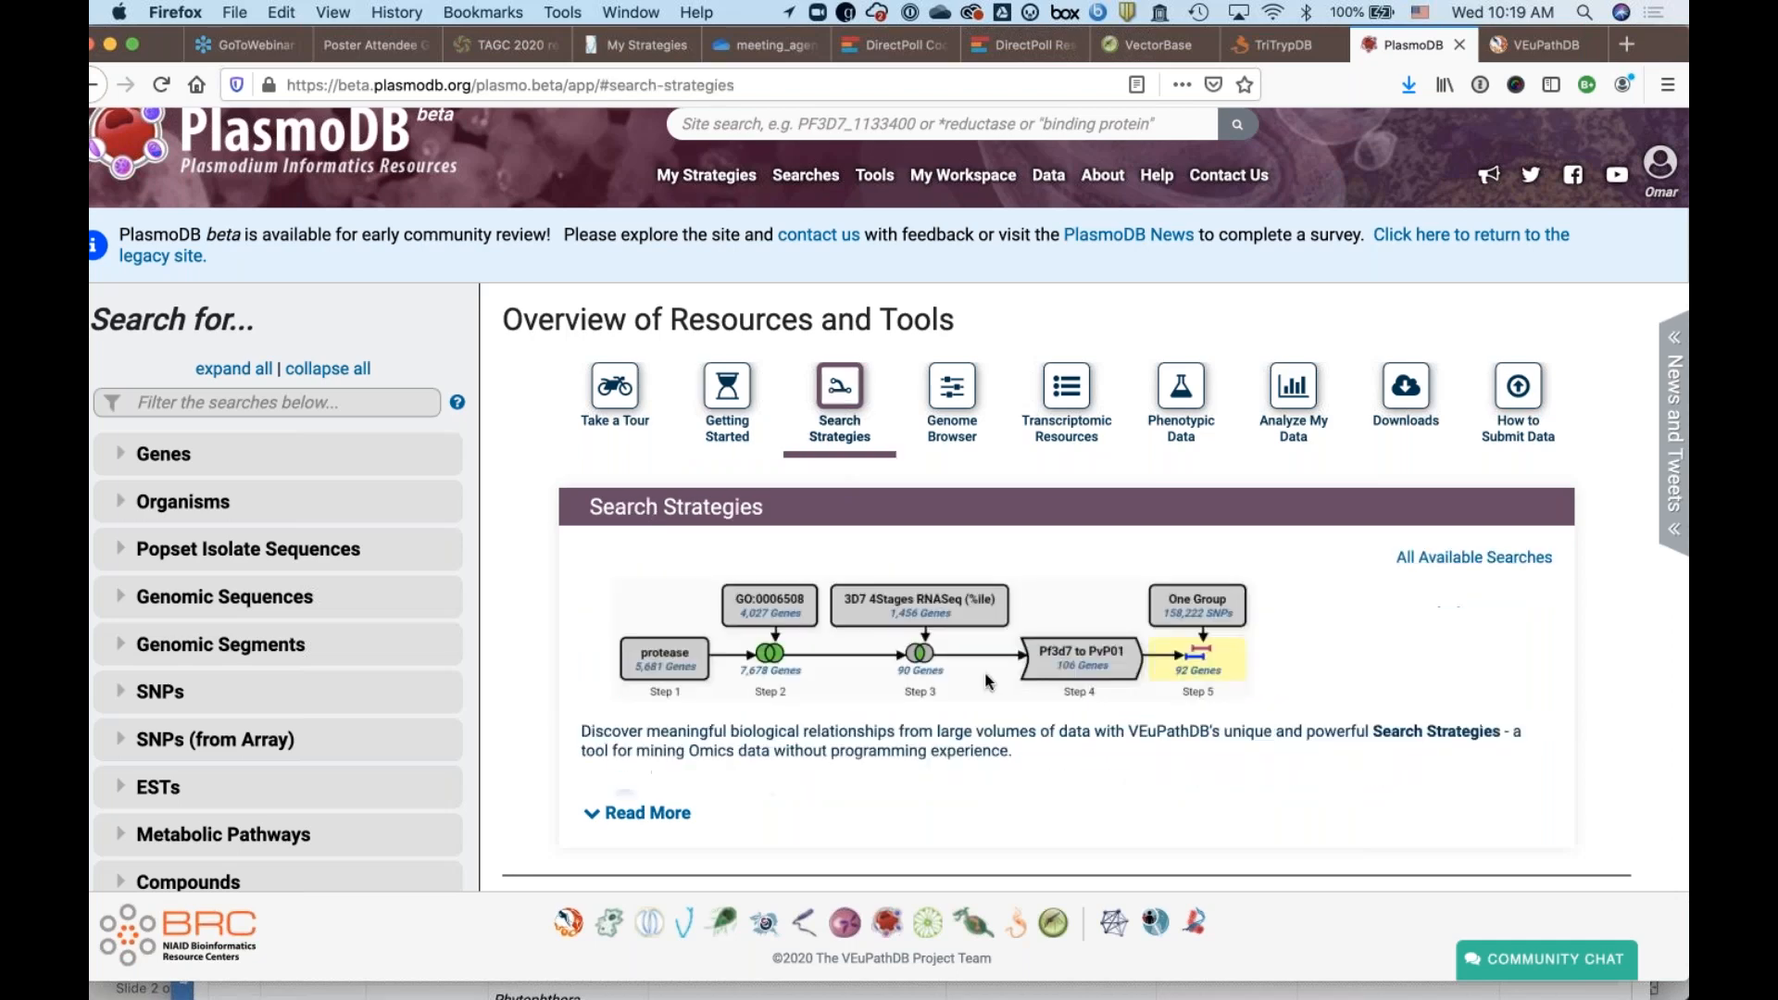
pyautogui.click(639, 814)
pyautogui.scroll(-5, 819, 814)
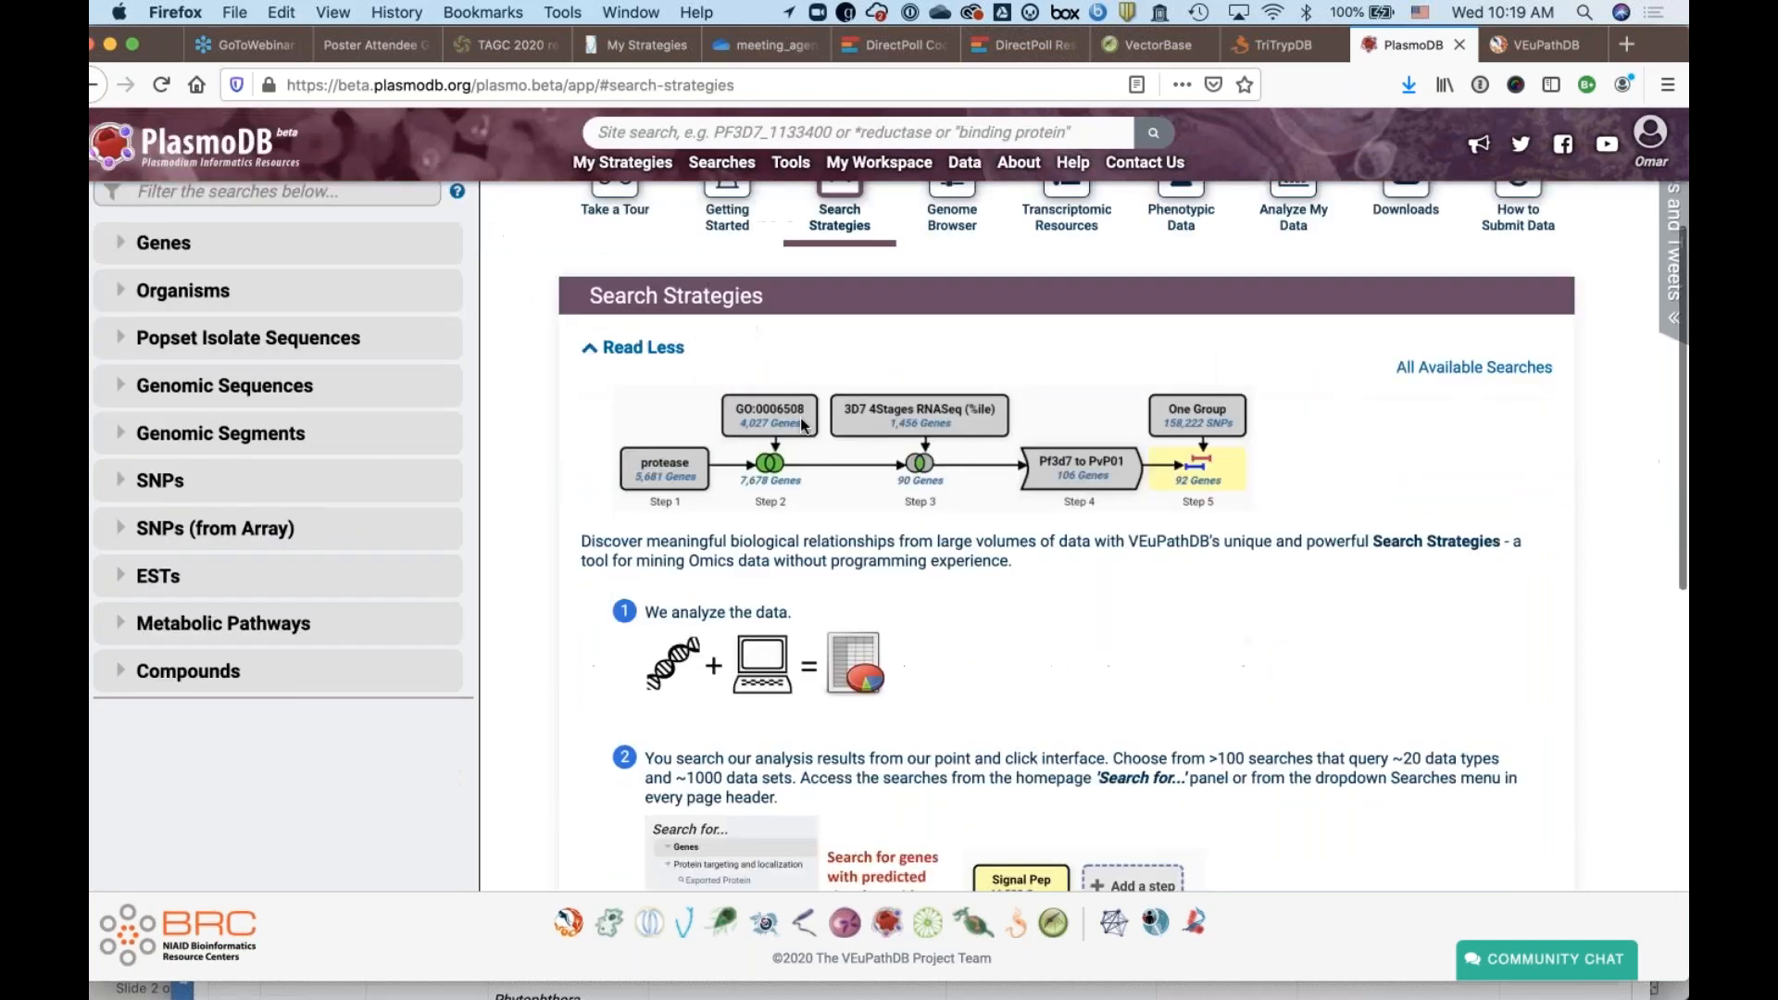
pyautogui.scroll(-8, 889, 535)
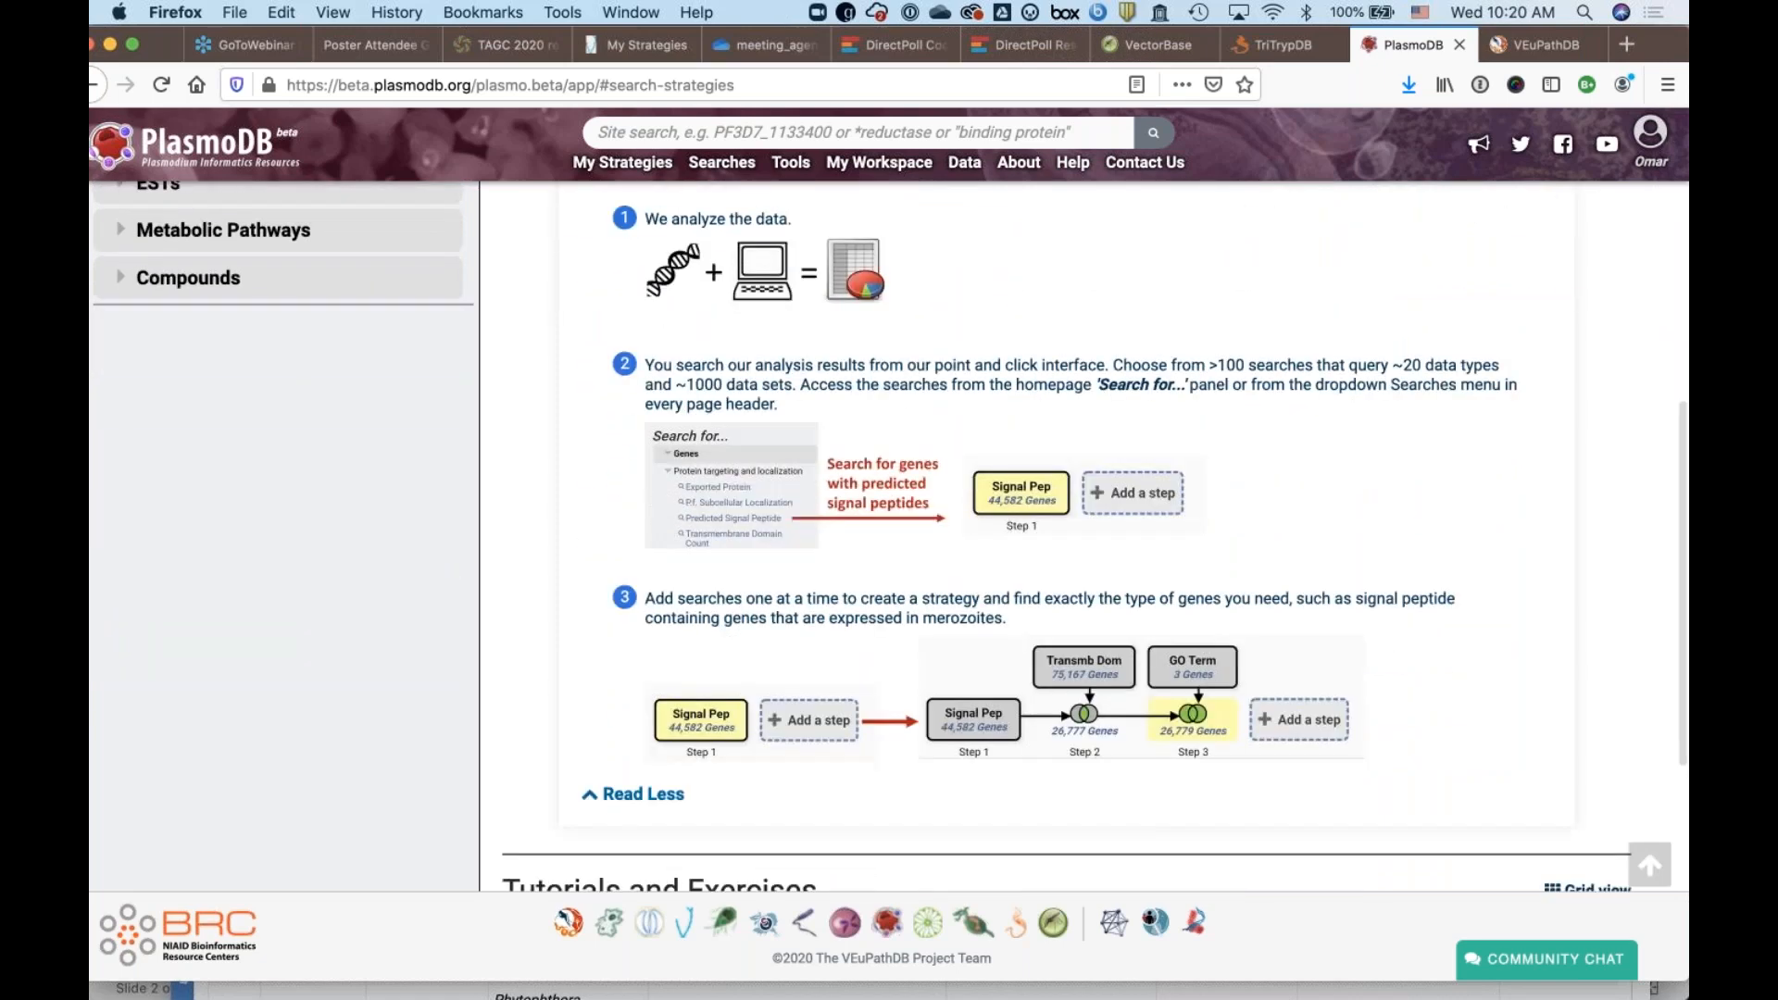
pyautogui.scroll(10, 890, 536)
pyautogui.scroll(3, 637, 509)
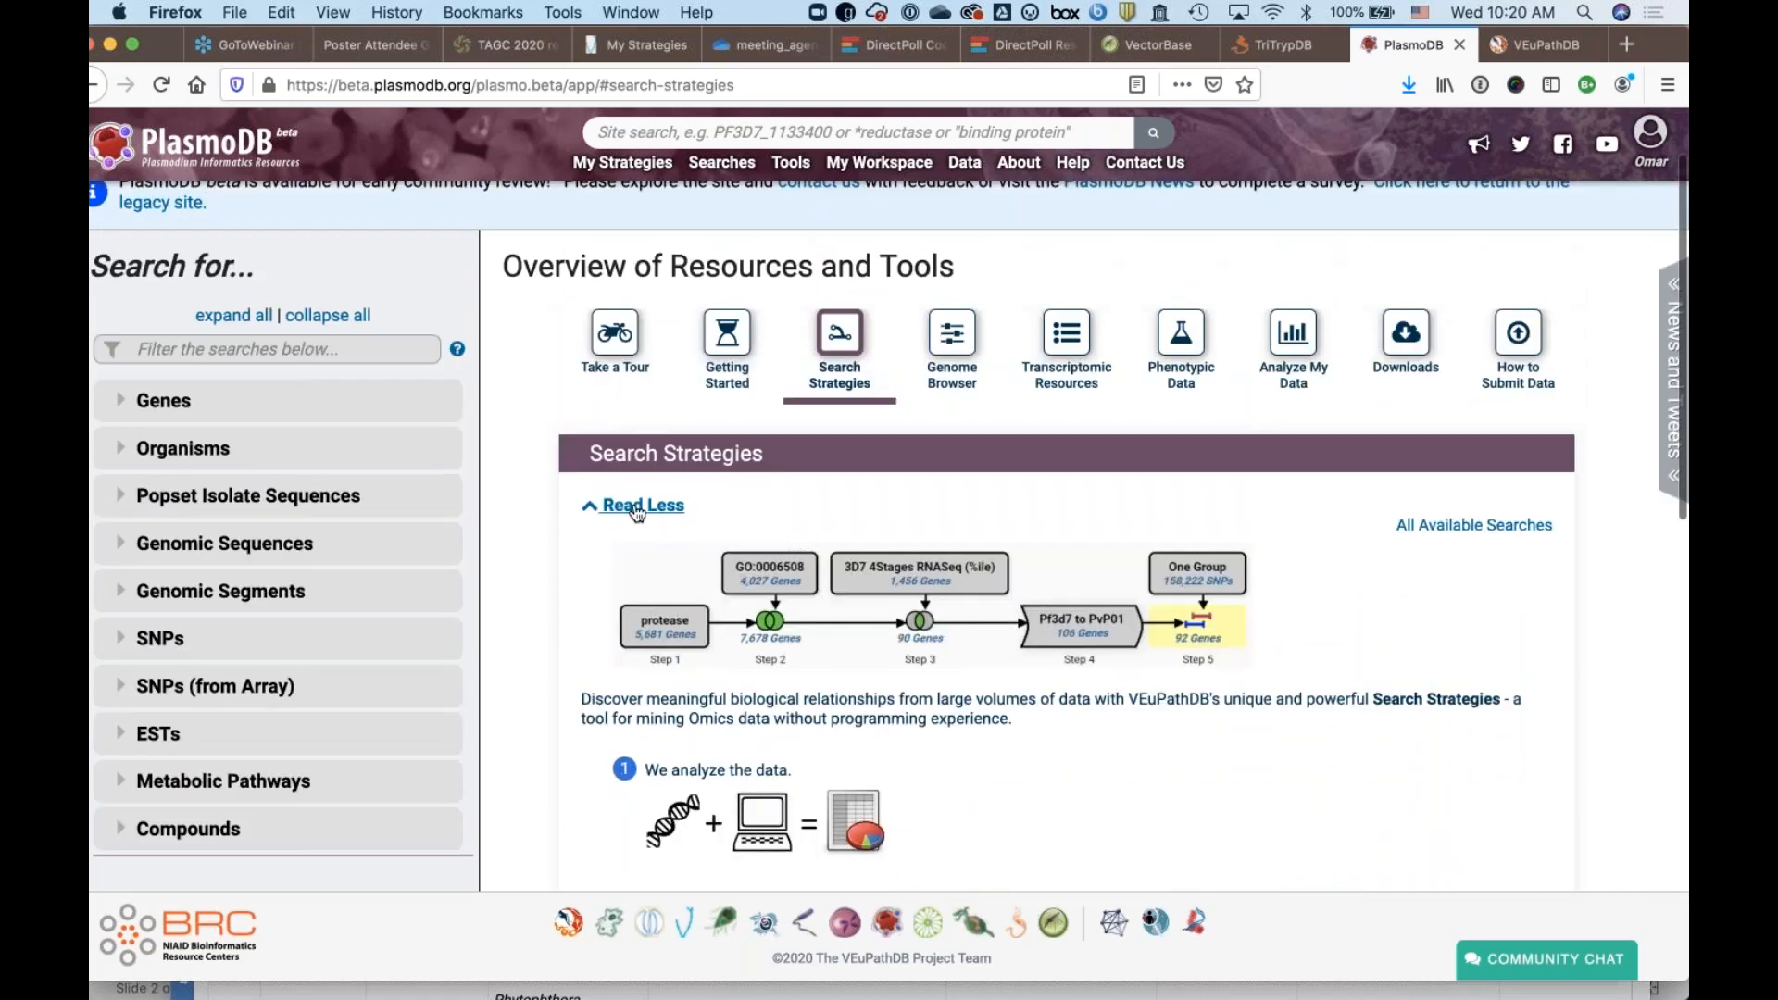
pyautogui.click(638, 509)
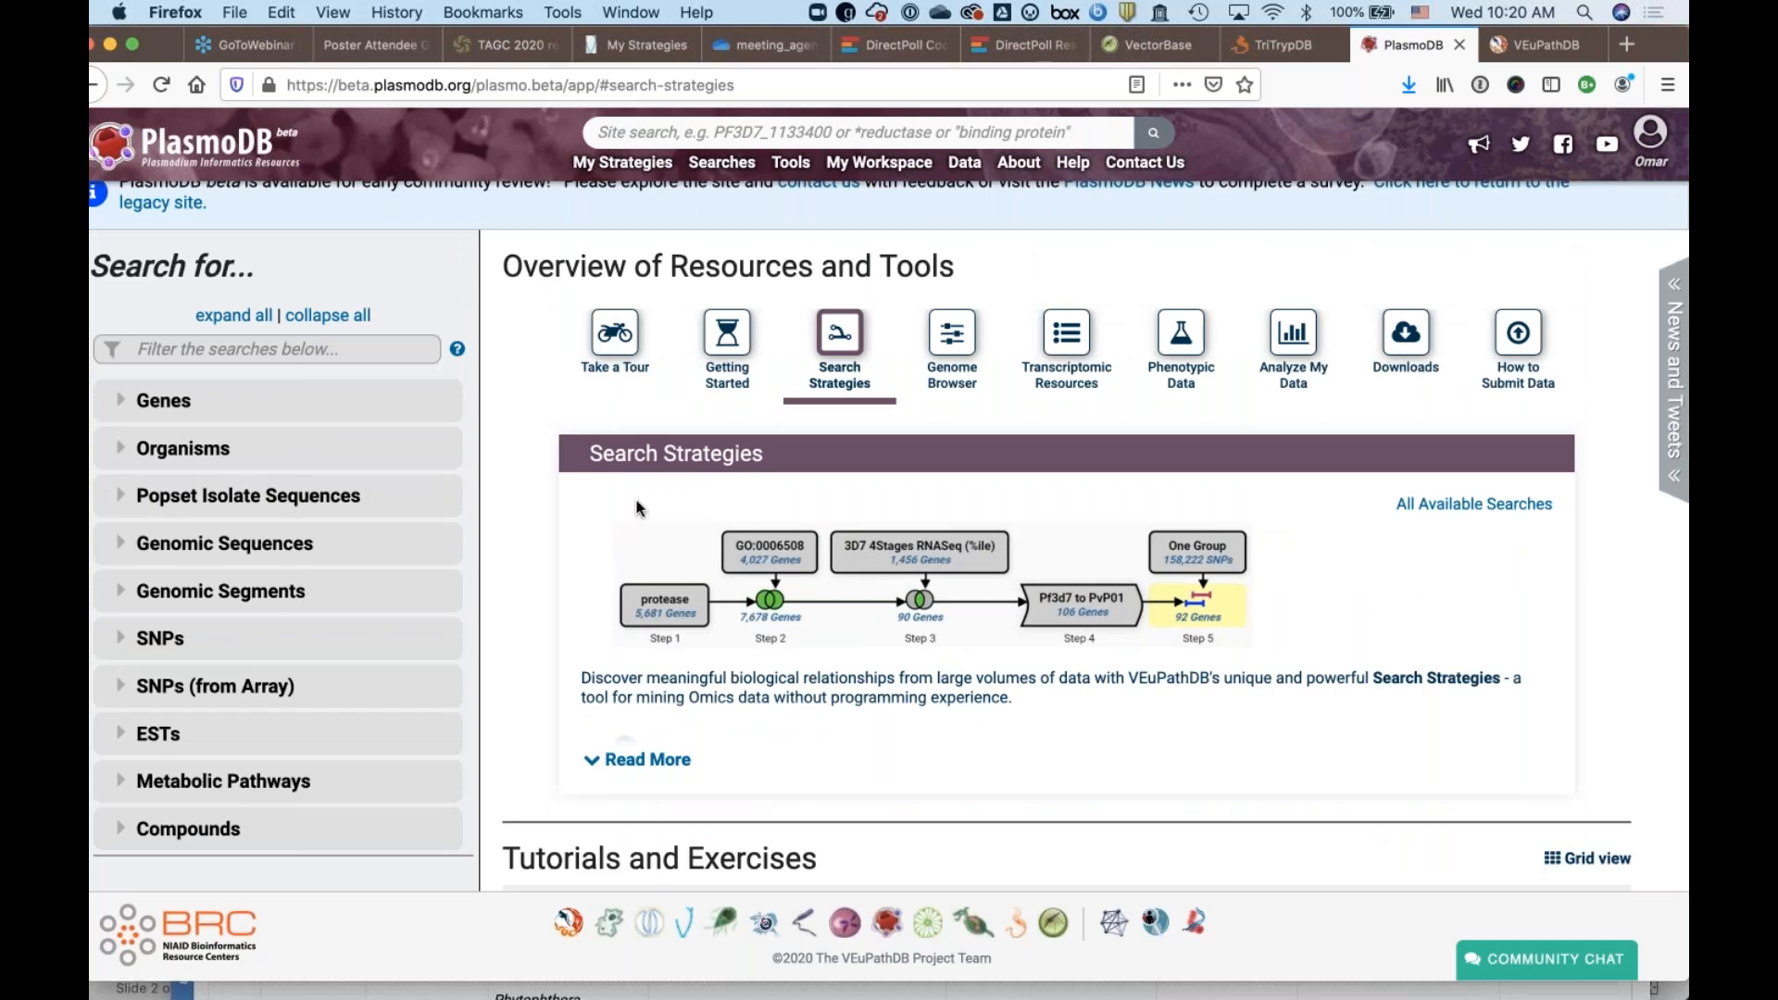
# - Examine the expanded Phenotypic Data overview, including its phenotype tables and phenotype evidence searches
pyautogui.click(1186, 354)
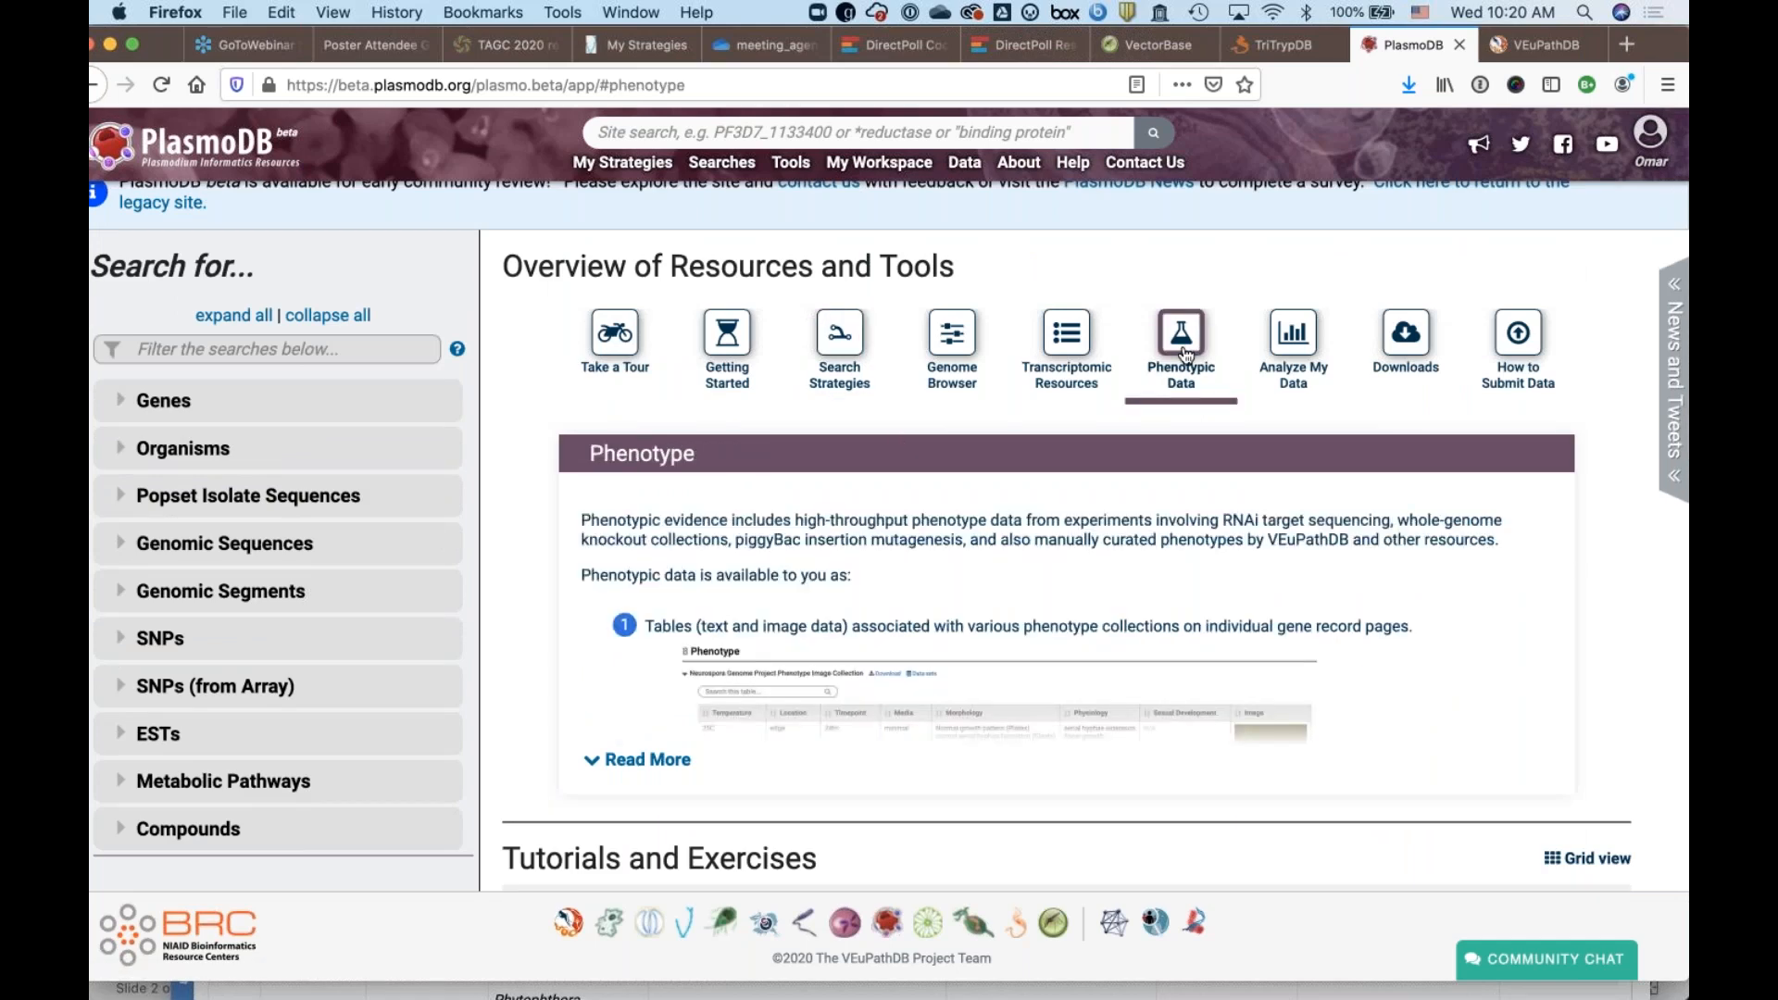
pyautogui.scroll(-3, 837, 663)
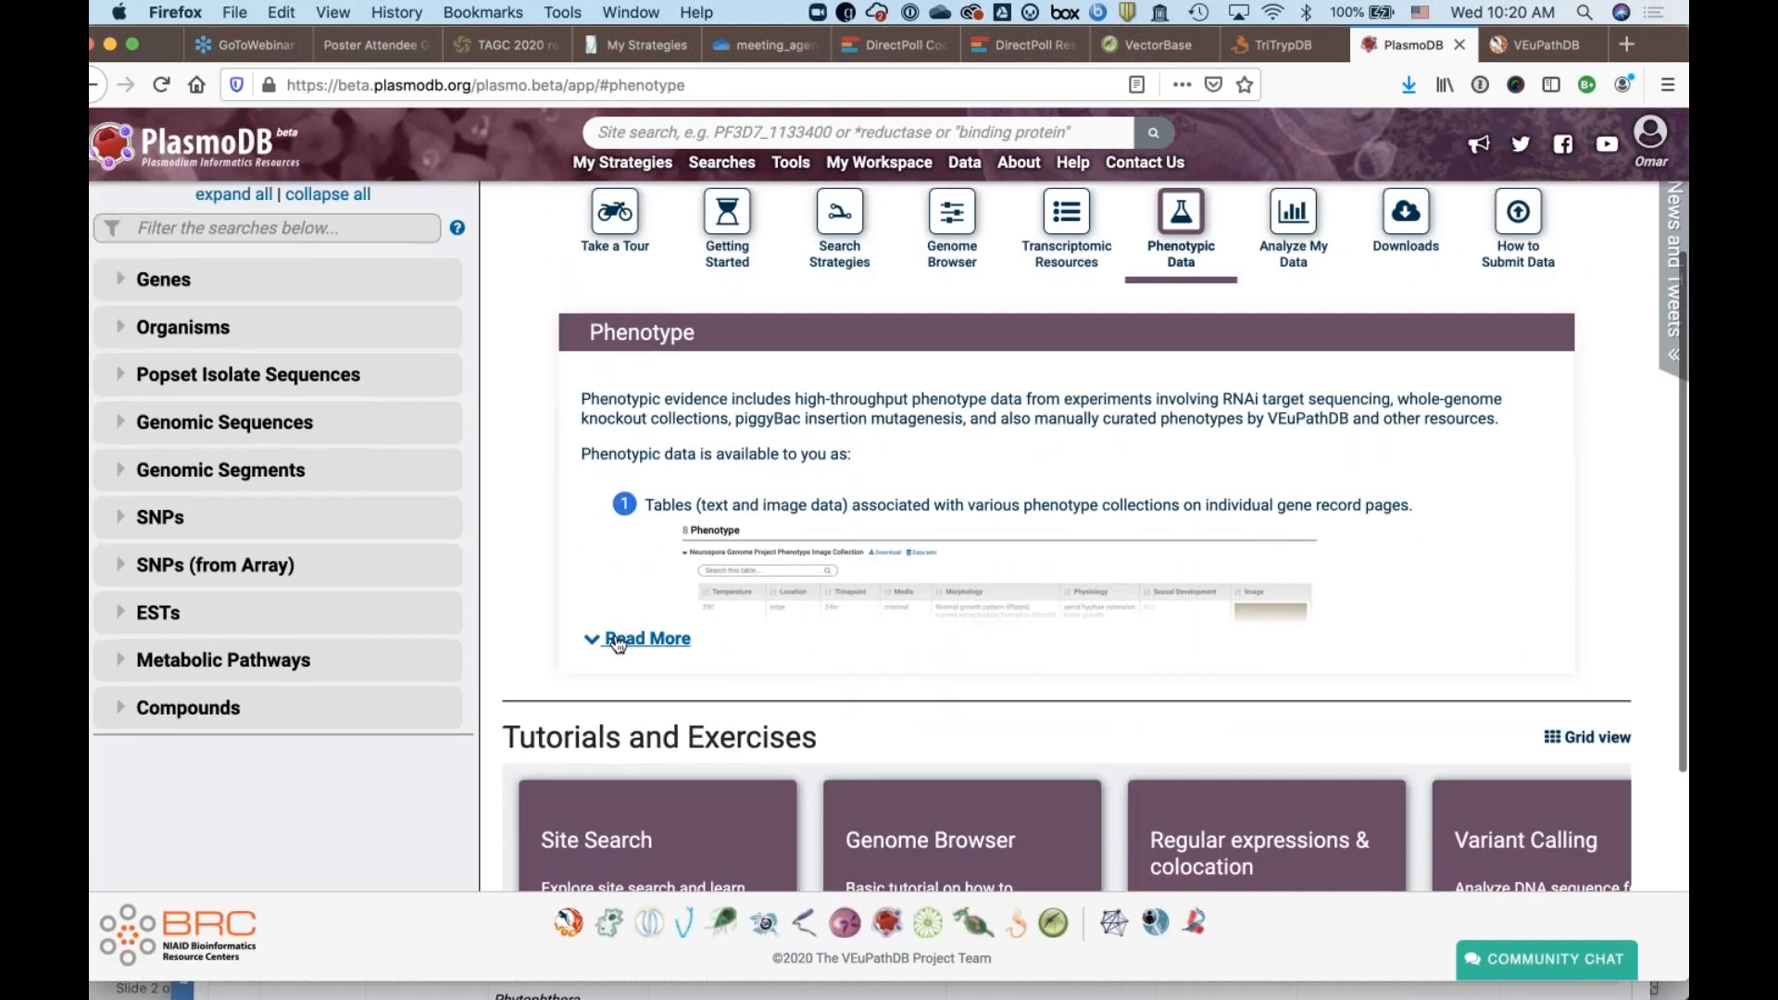
pyautogui.click(616, 637)
pyautogui.scroll(-10, 830, 727)
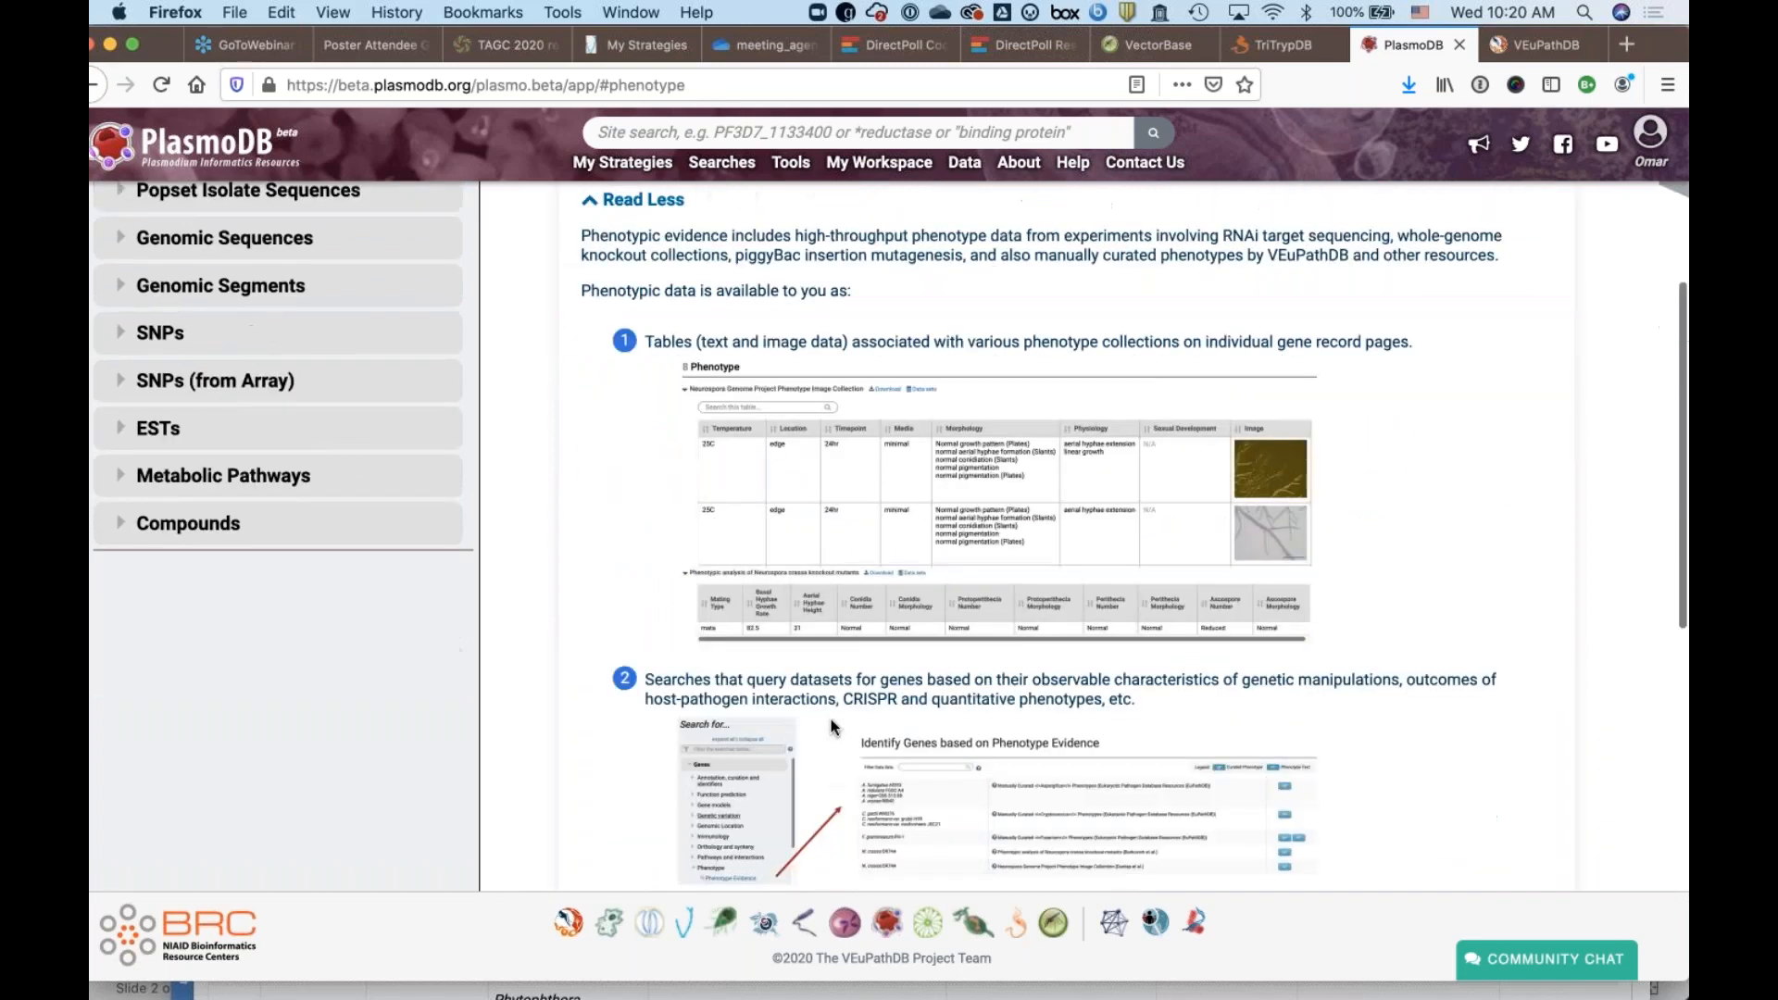
pyautogui.scroll(5, 830, 728)
pyautogui.scroll(10, 831, 727)
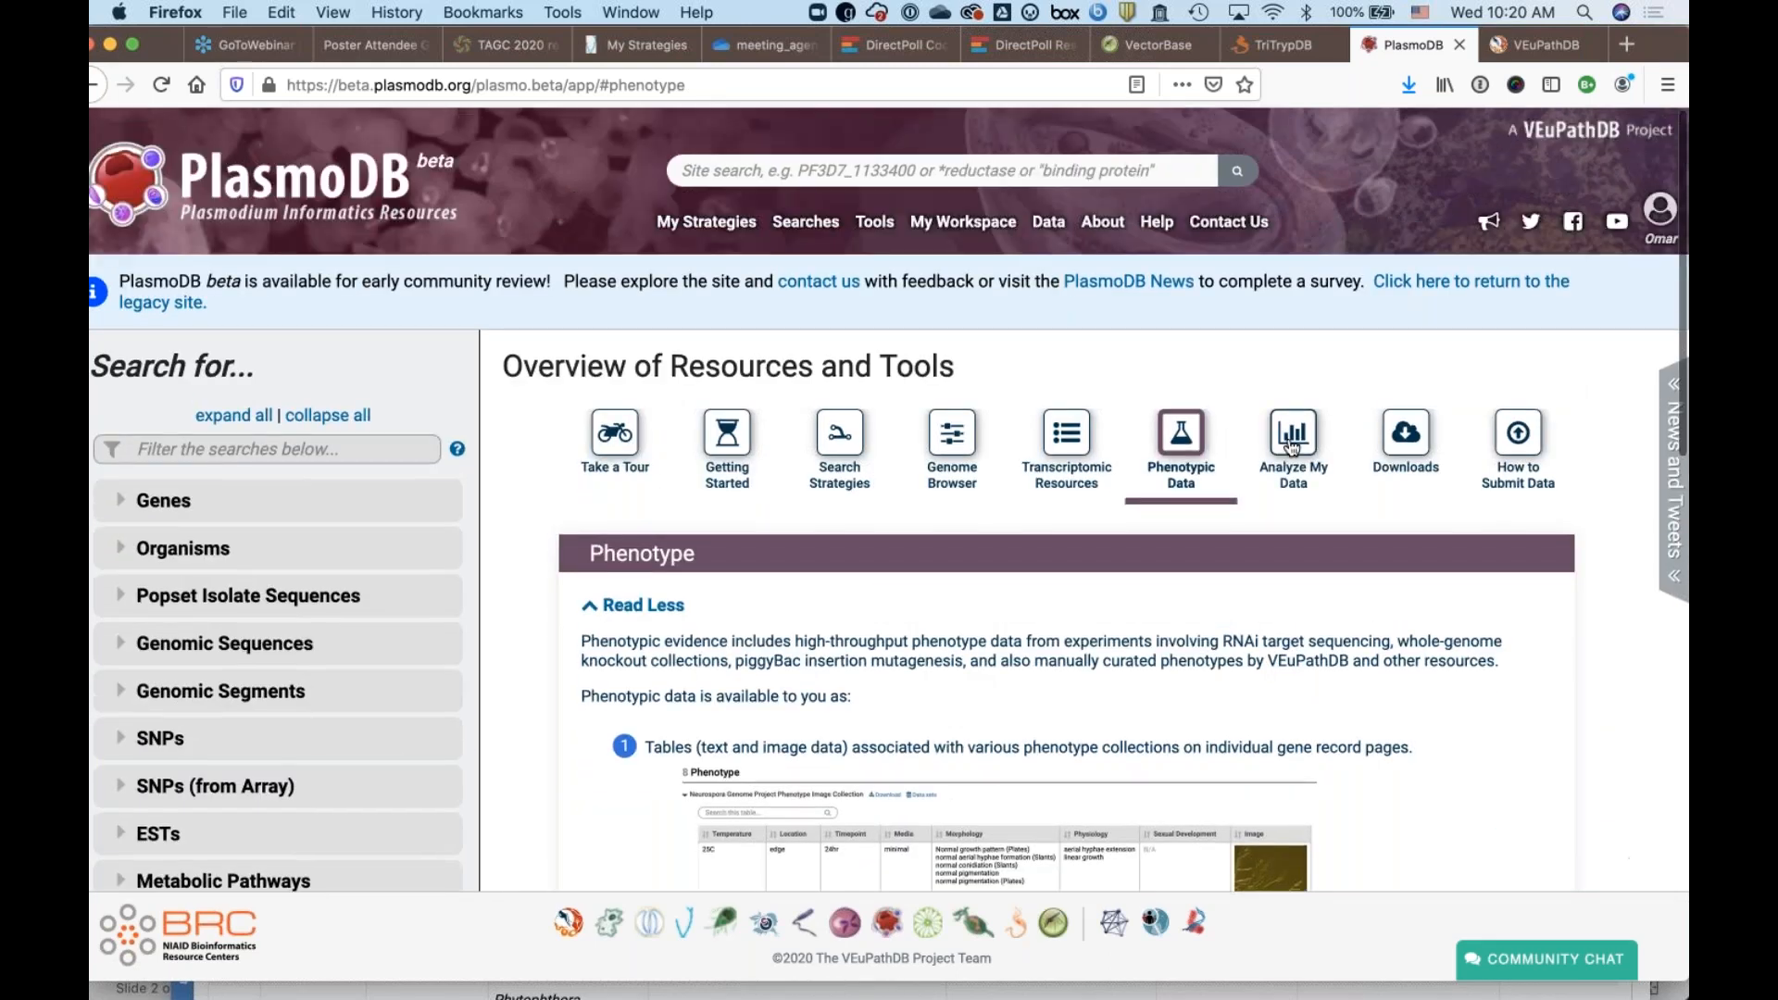
# - View the Analyze My Data overview, glance at Take a Tour, and return to Getting Started
pyautogui.click(1294, 448)
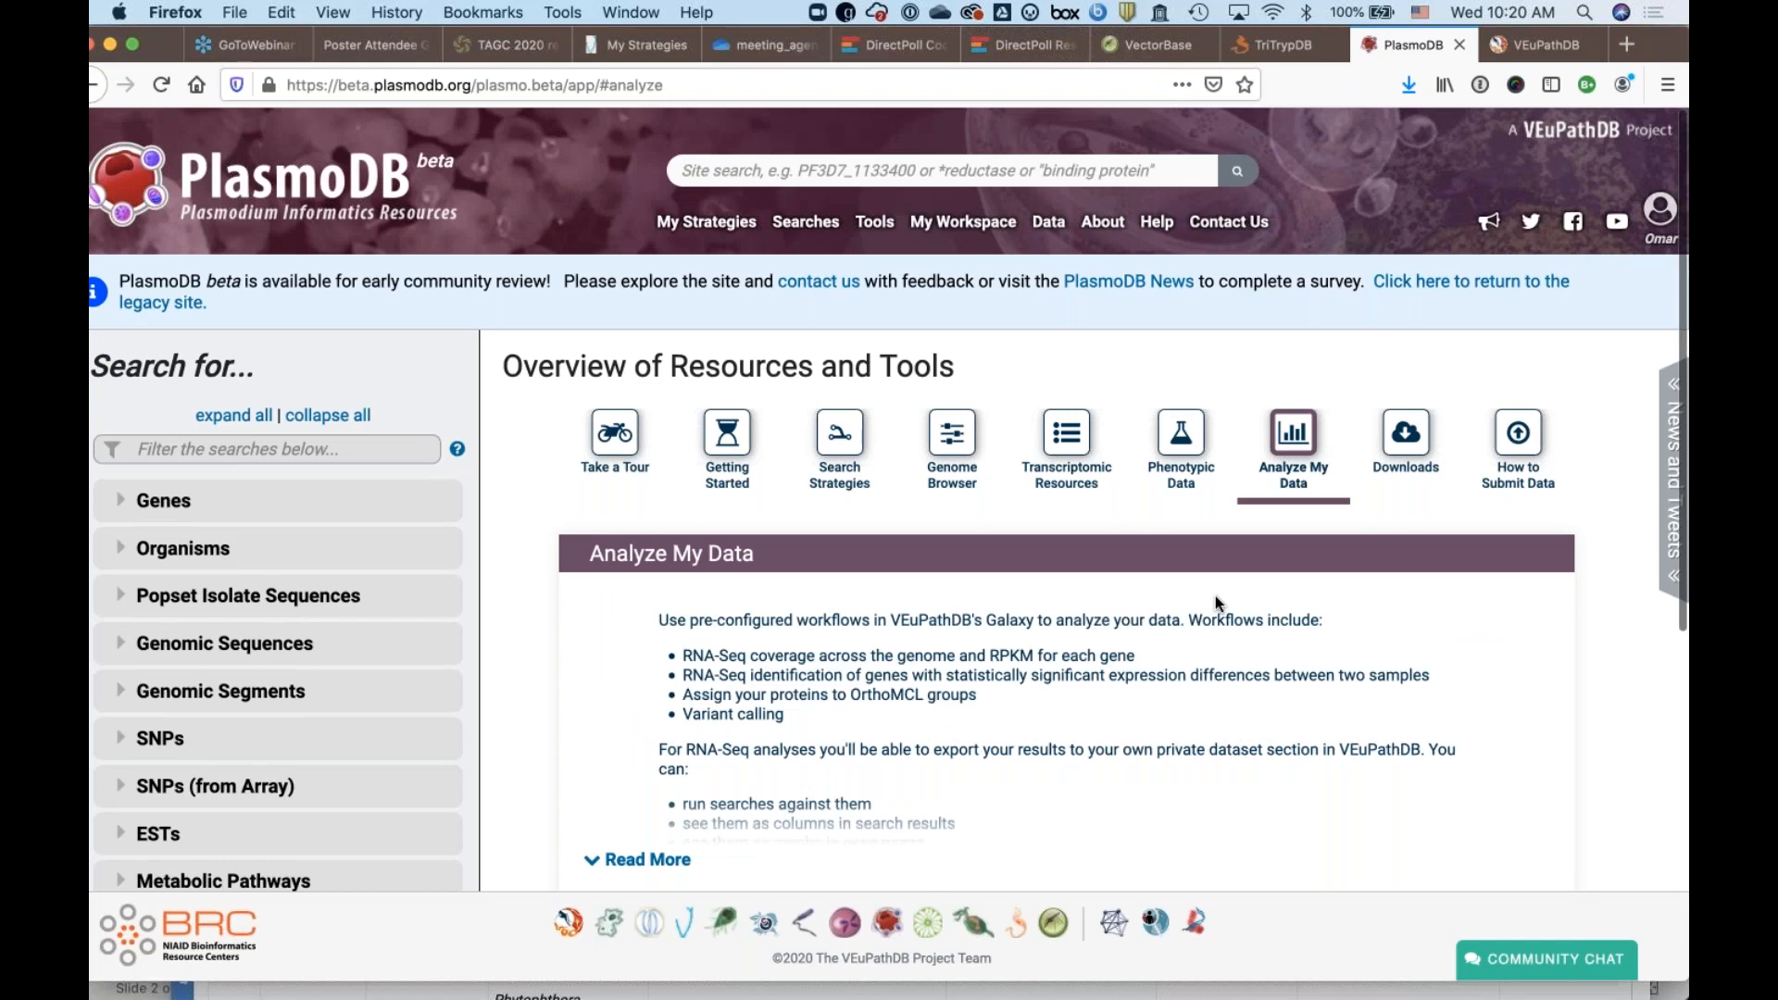
pyautogui.scroll(-3, 1216, 597)
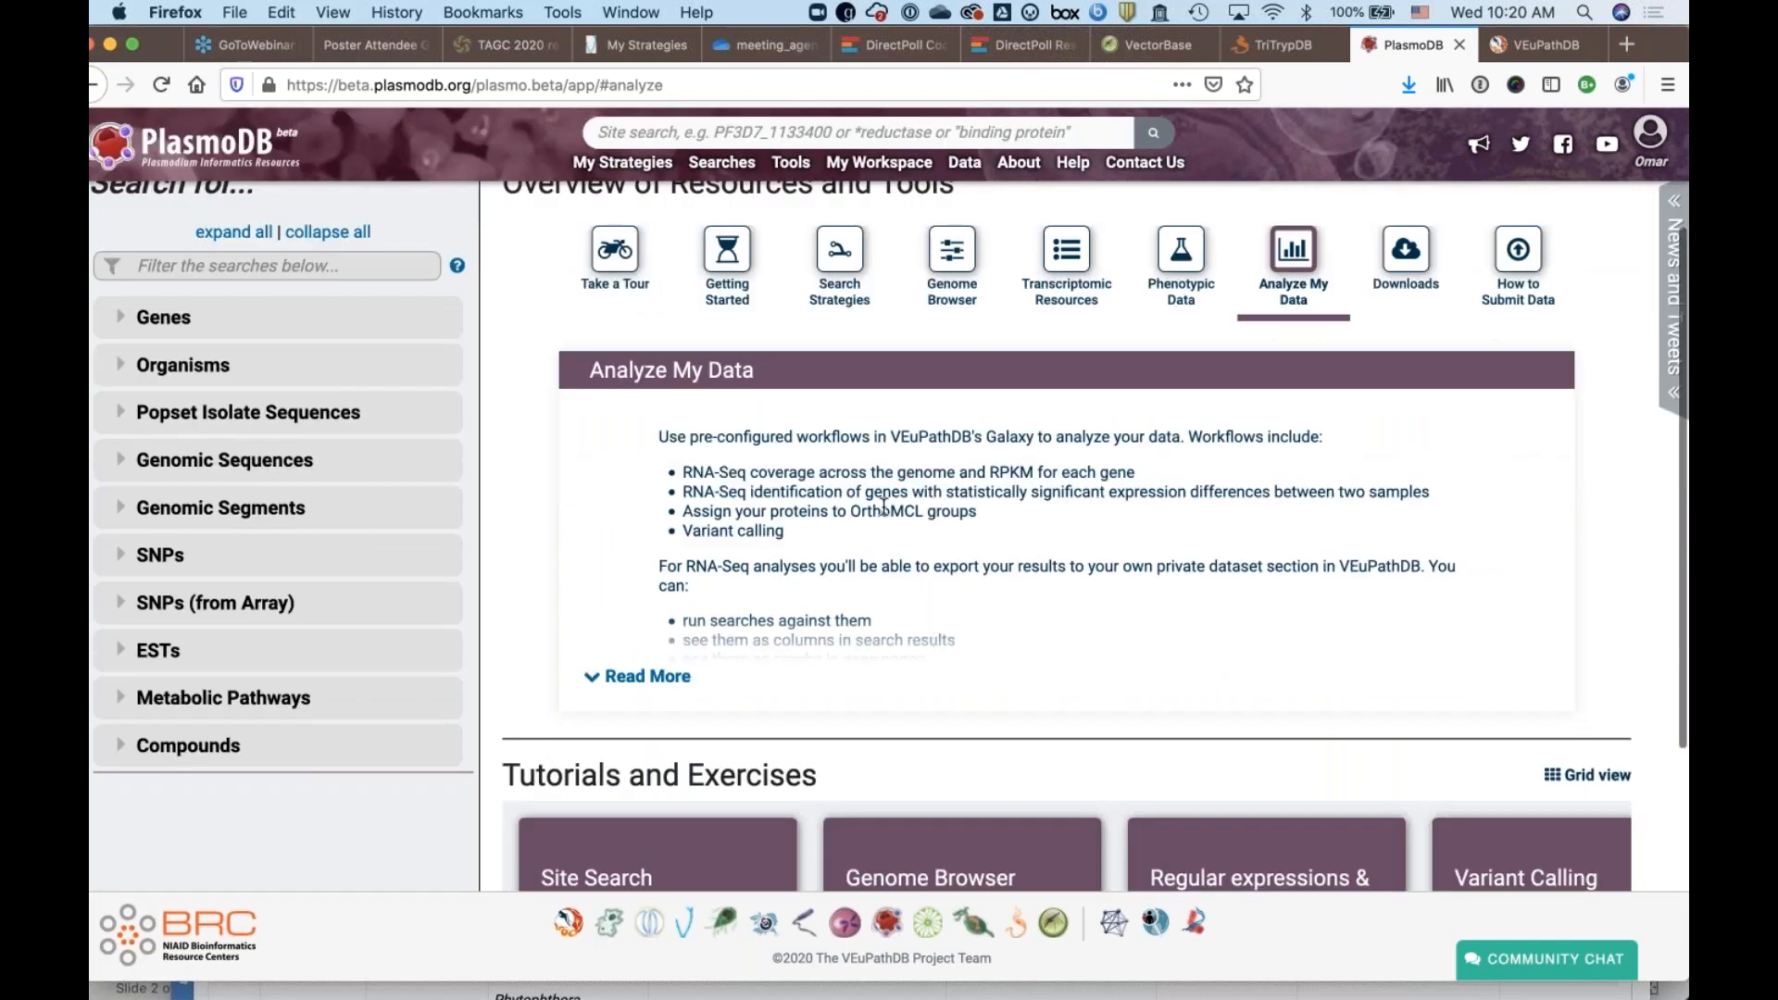
pyautogui.scroll(5, 883, 505)
pyautogui.click(612, 442)
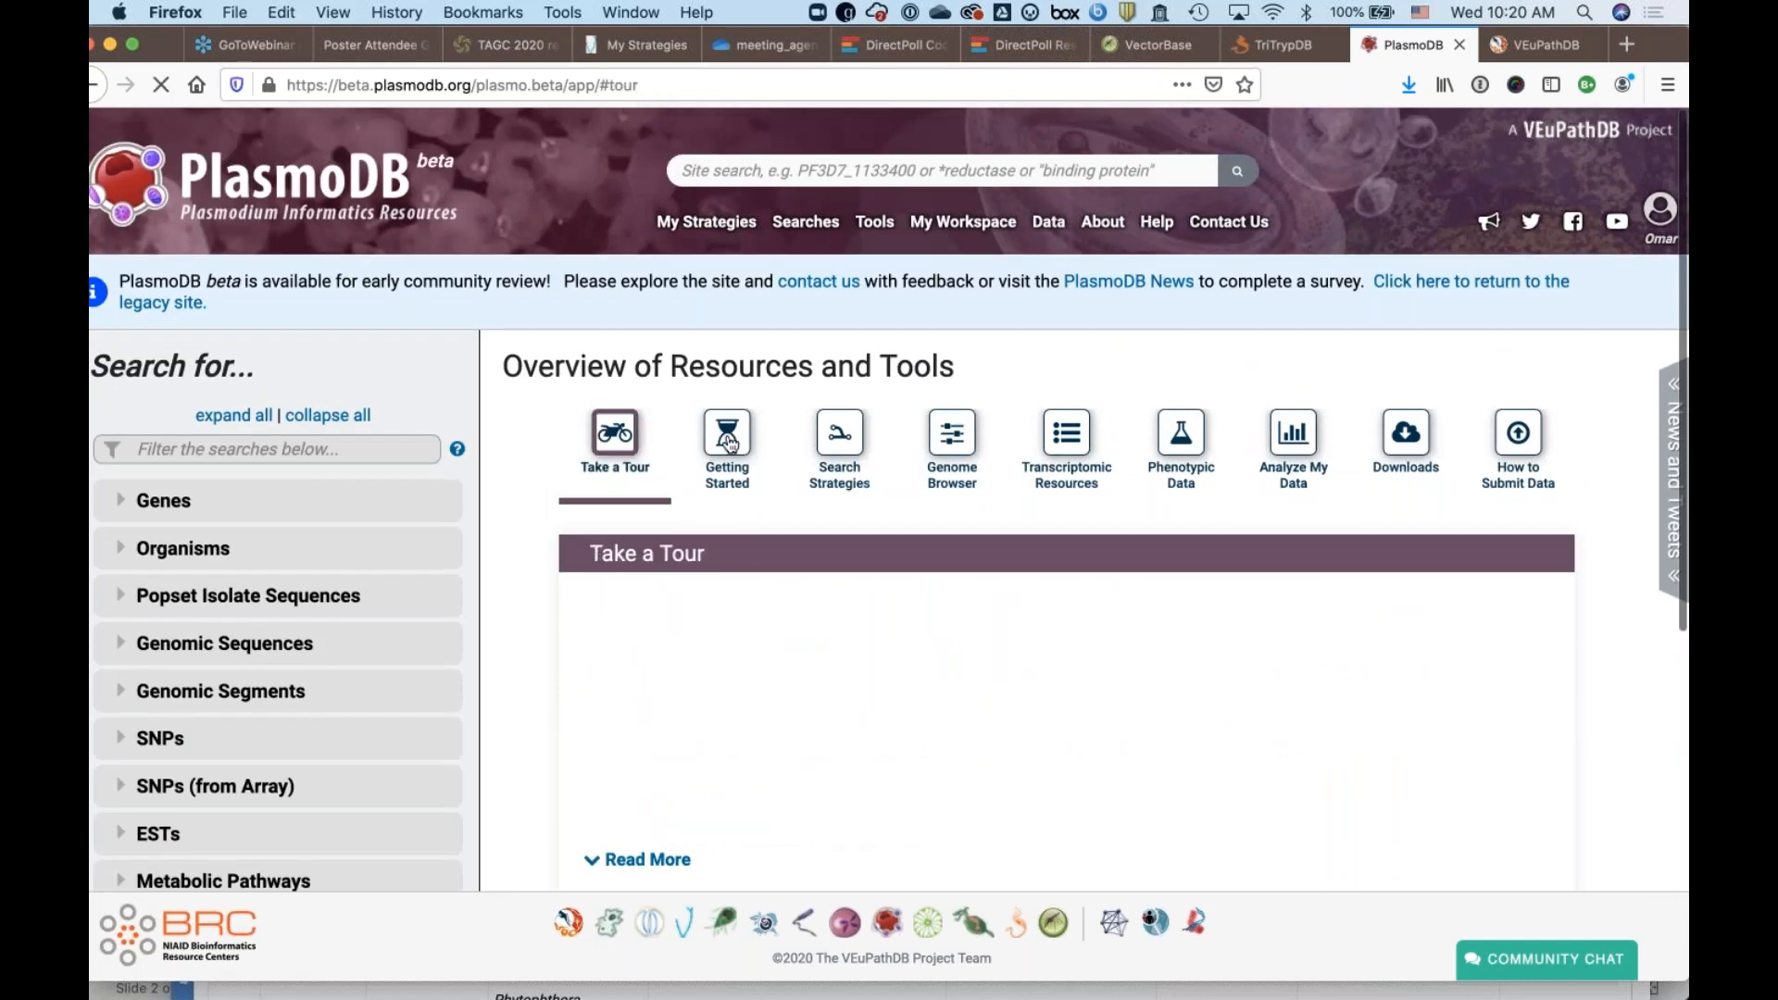
pyautogui.click(730, 444)
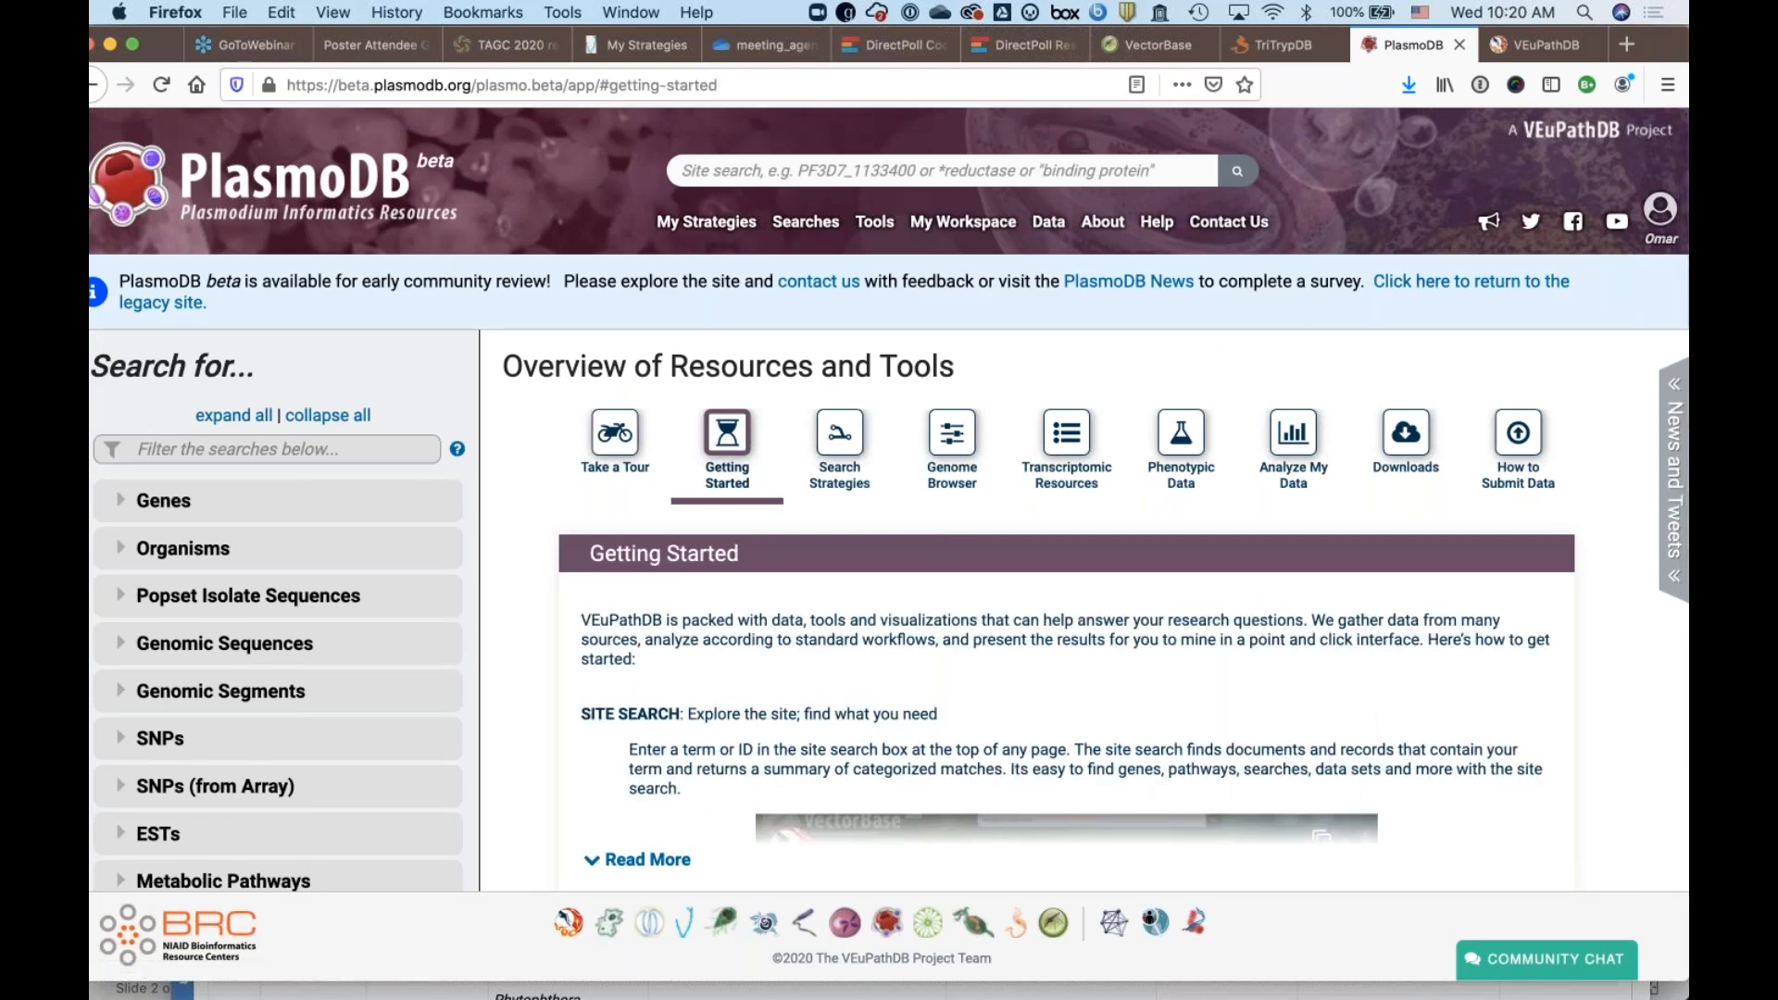
# - Look through the Tutorials and Exercises cards on the PlasmoDB home page, through to the last card
pyautogui.scroll(-5, 890, 500)
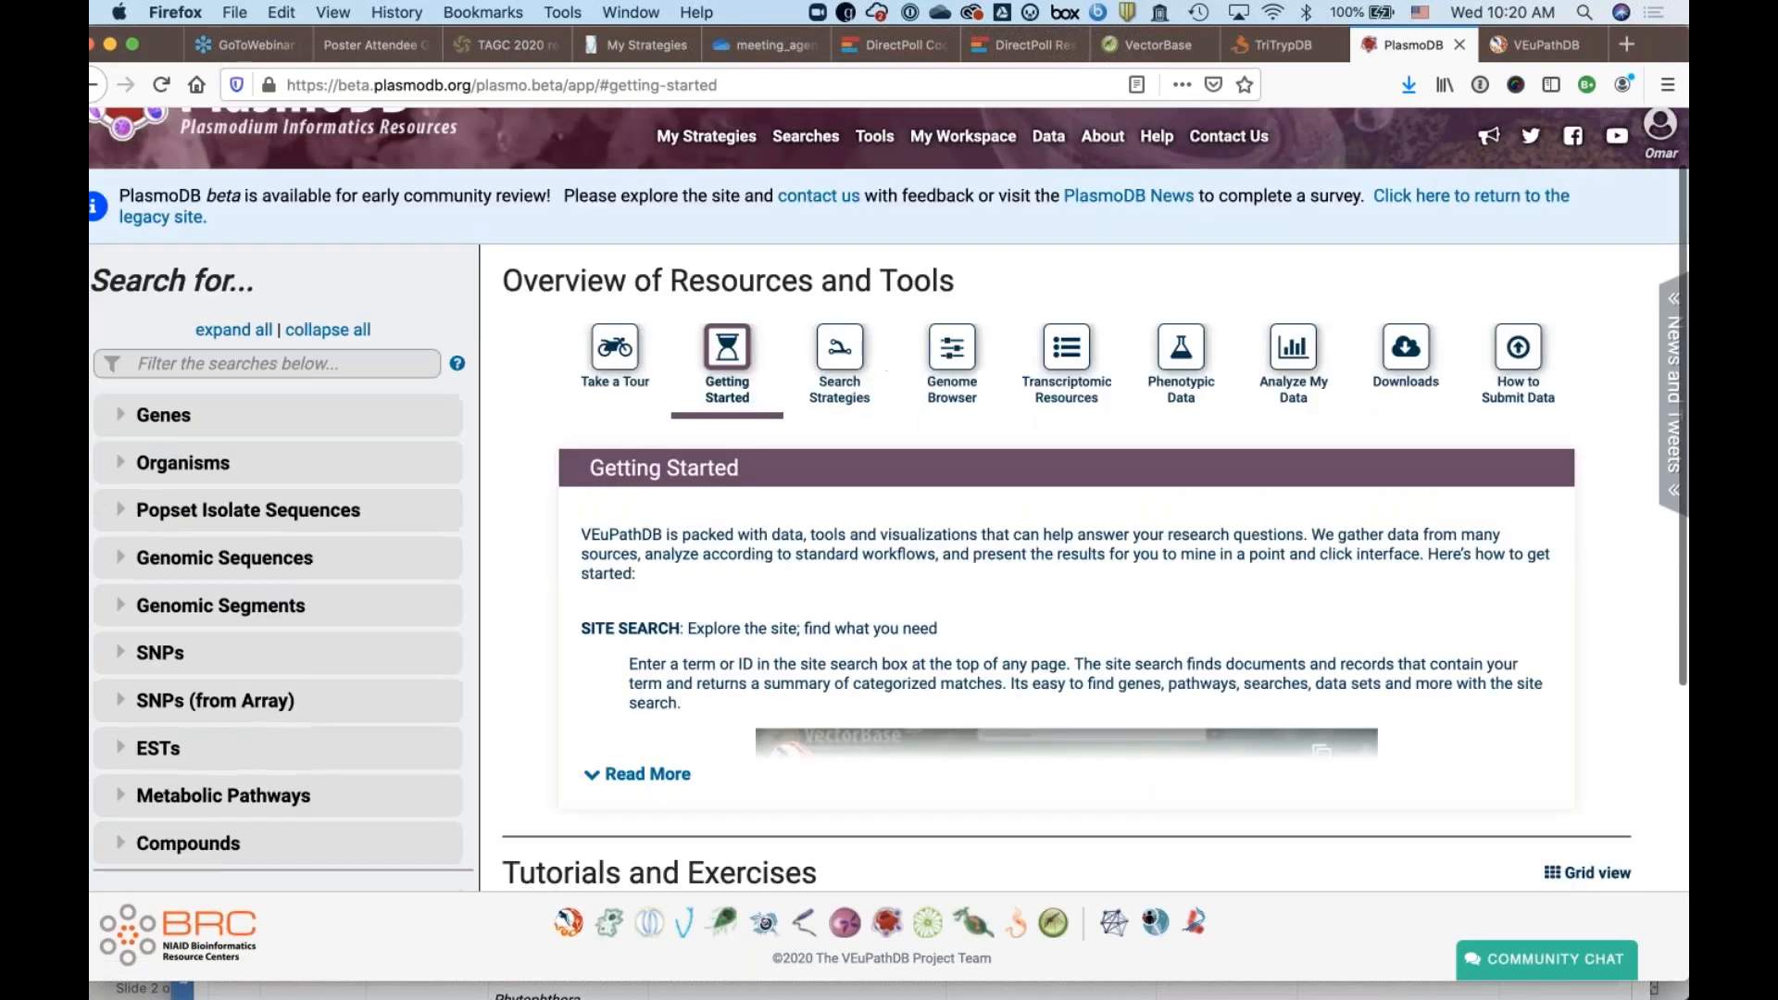
pyautogui.scroll(-3, 556, 504)
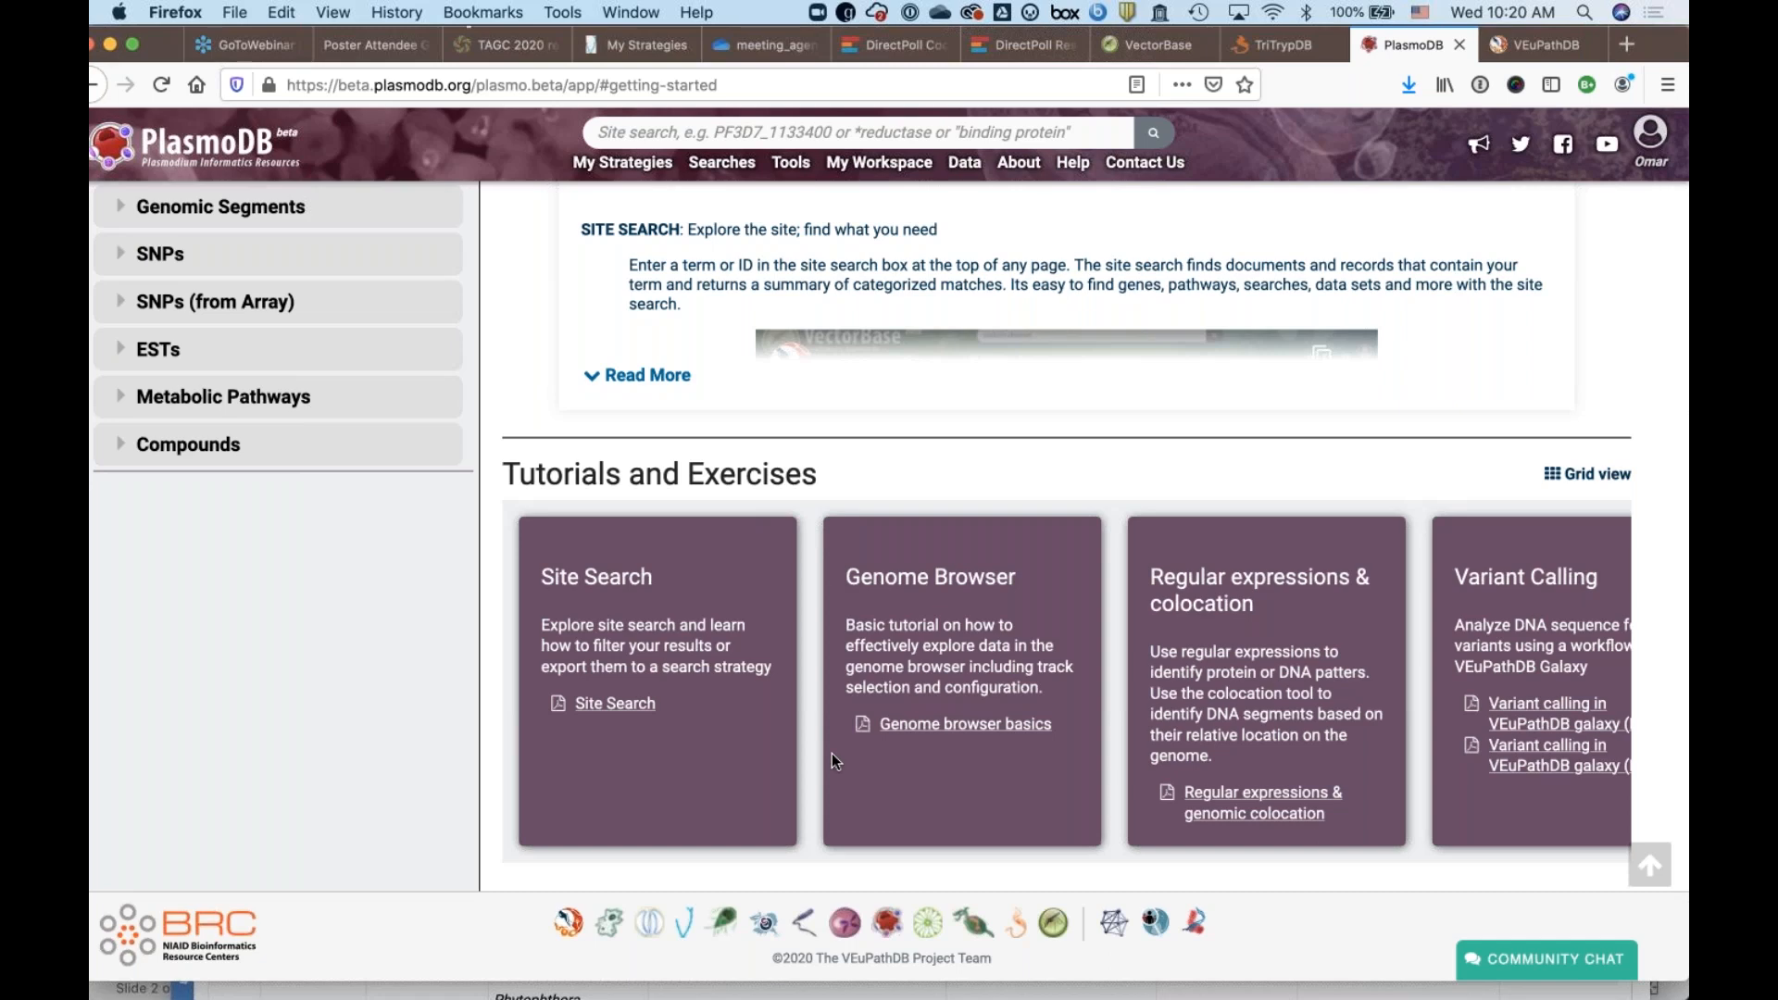
pyautogui.hscroll(5, 1071, 641)
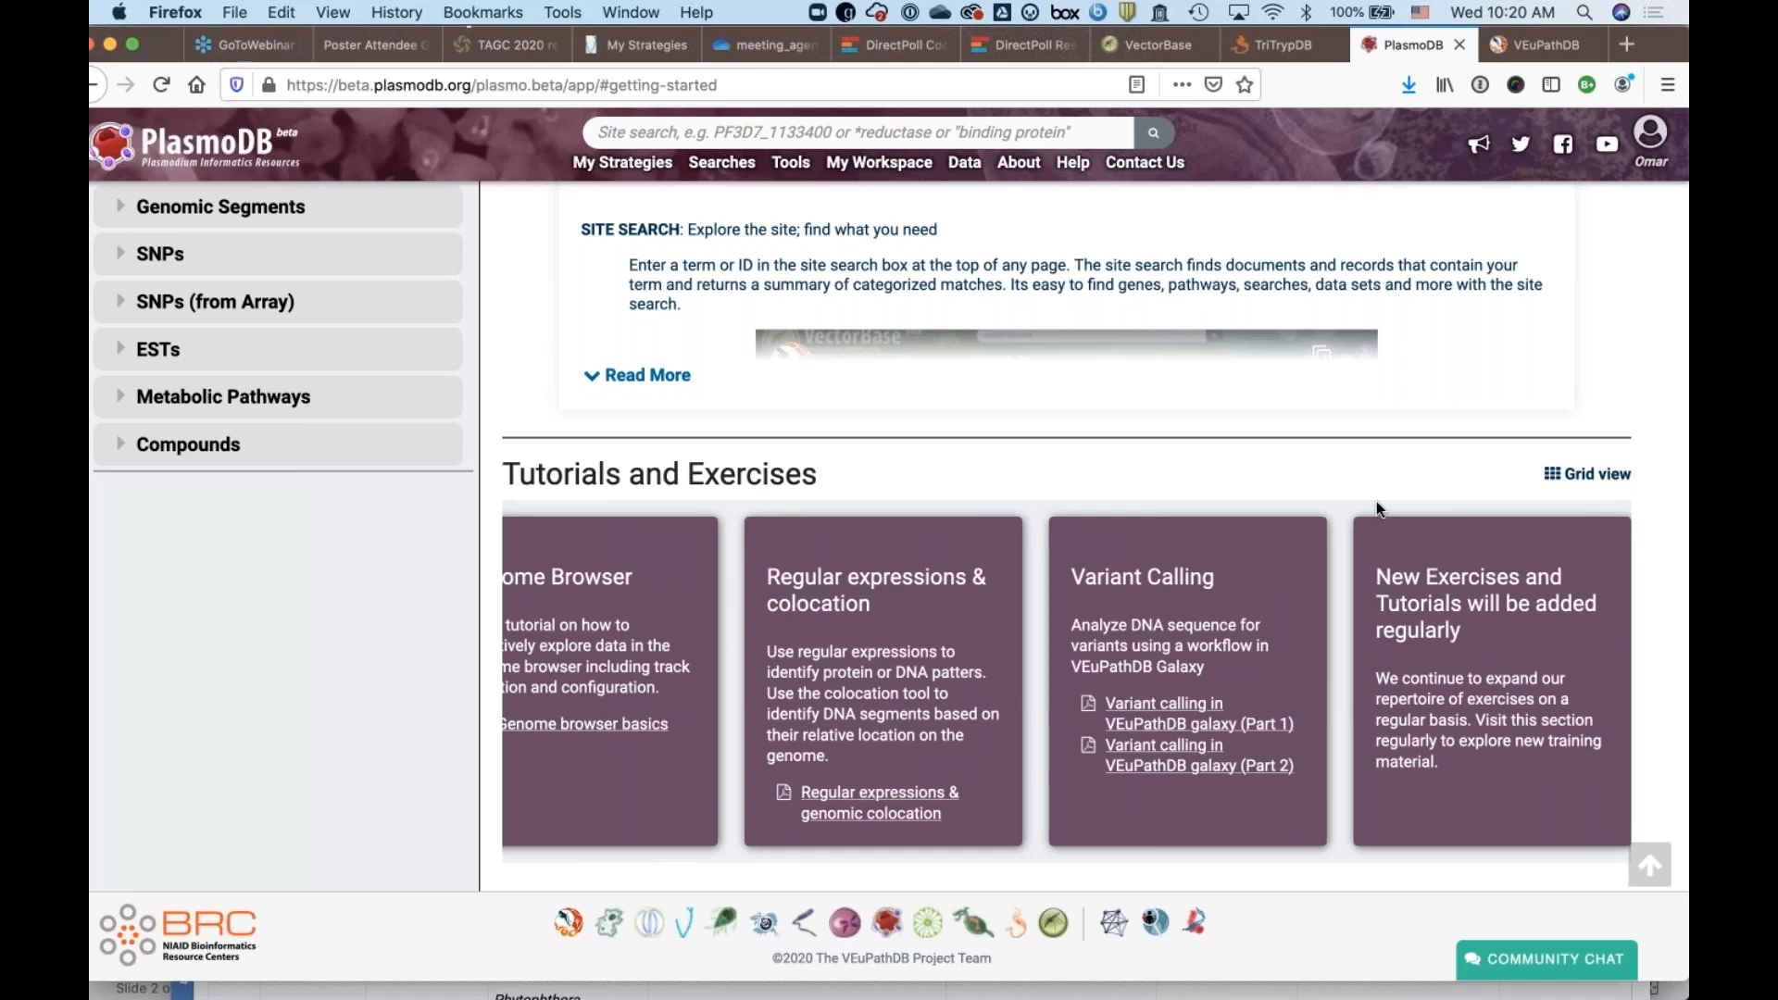
pyautogui.scroll(10, 1377, 507)
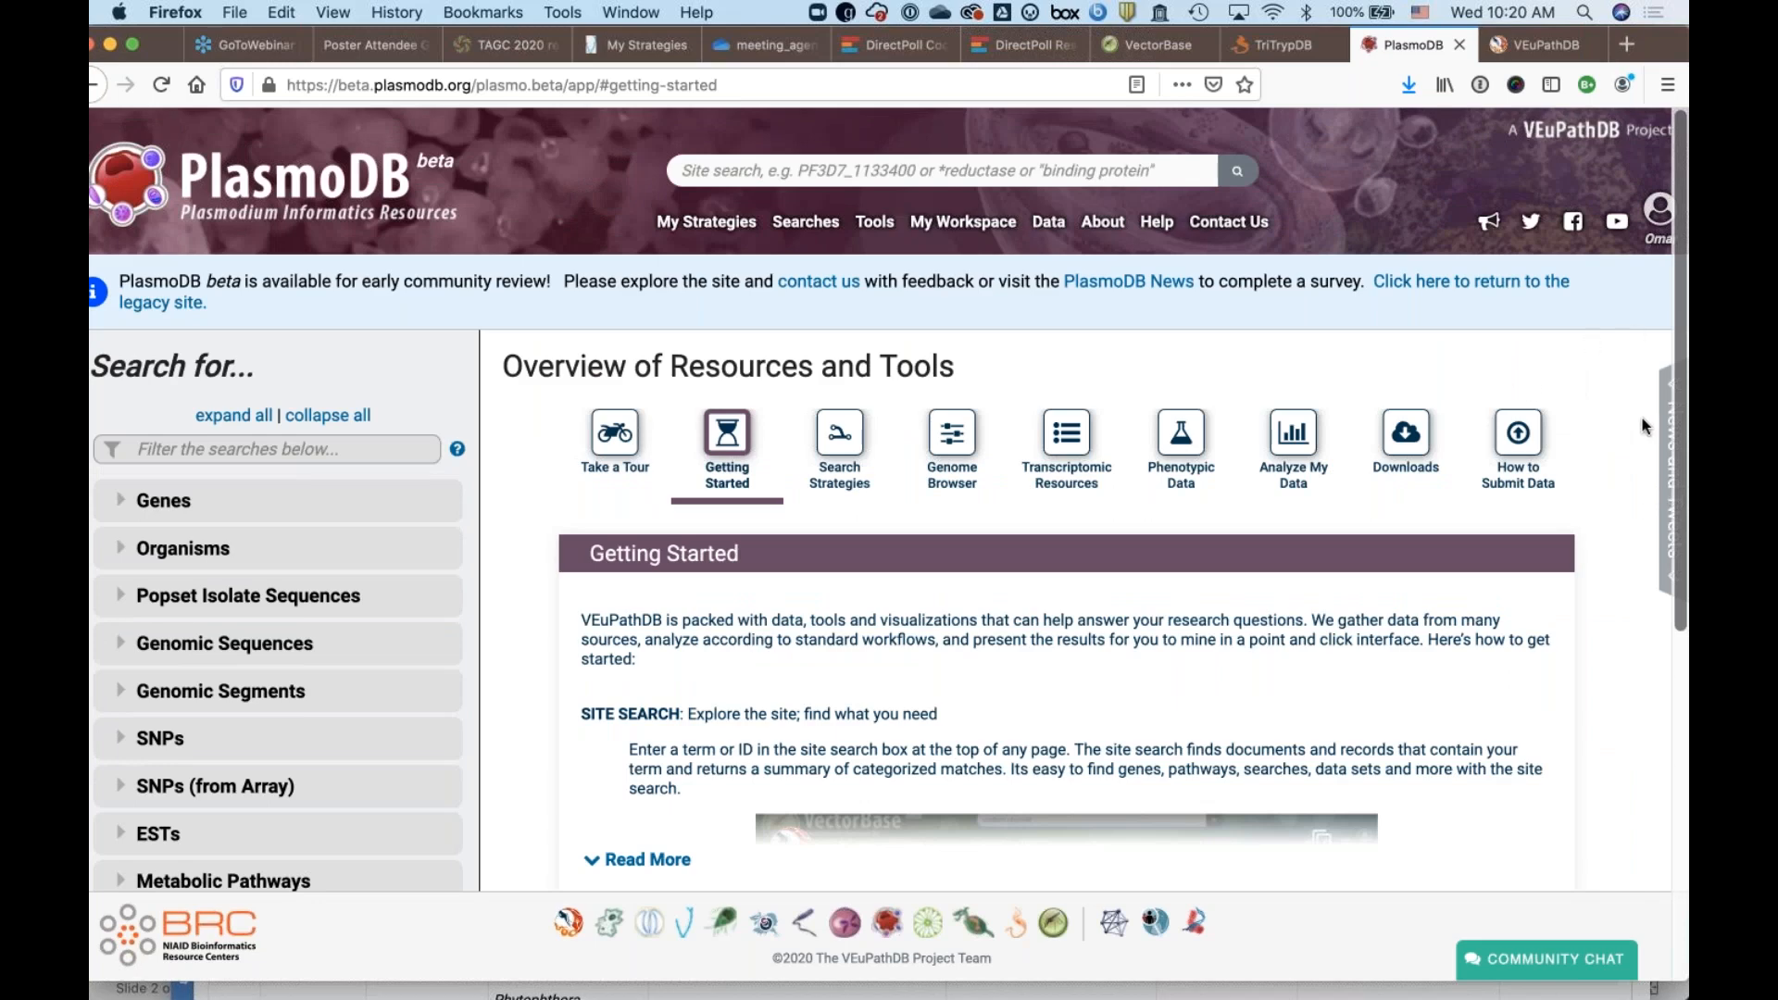
# - Expand the News and Tweets section, look through the release news and VEuPathDB tweets, and collapse it again
pyautogui.click(1667, 433)
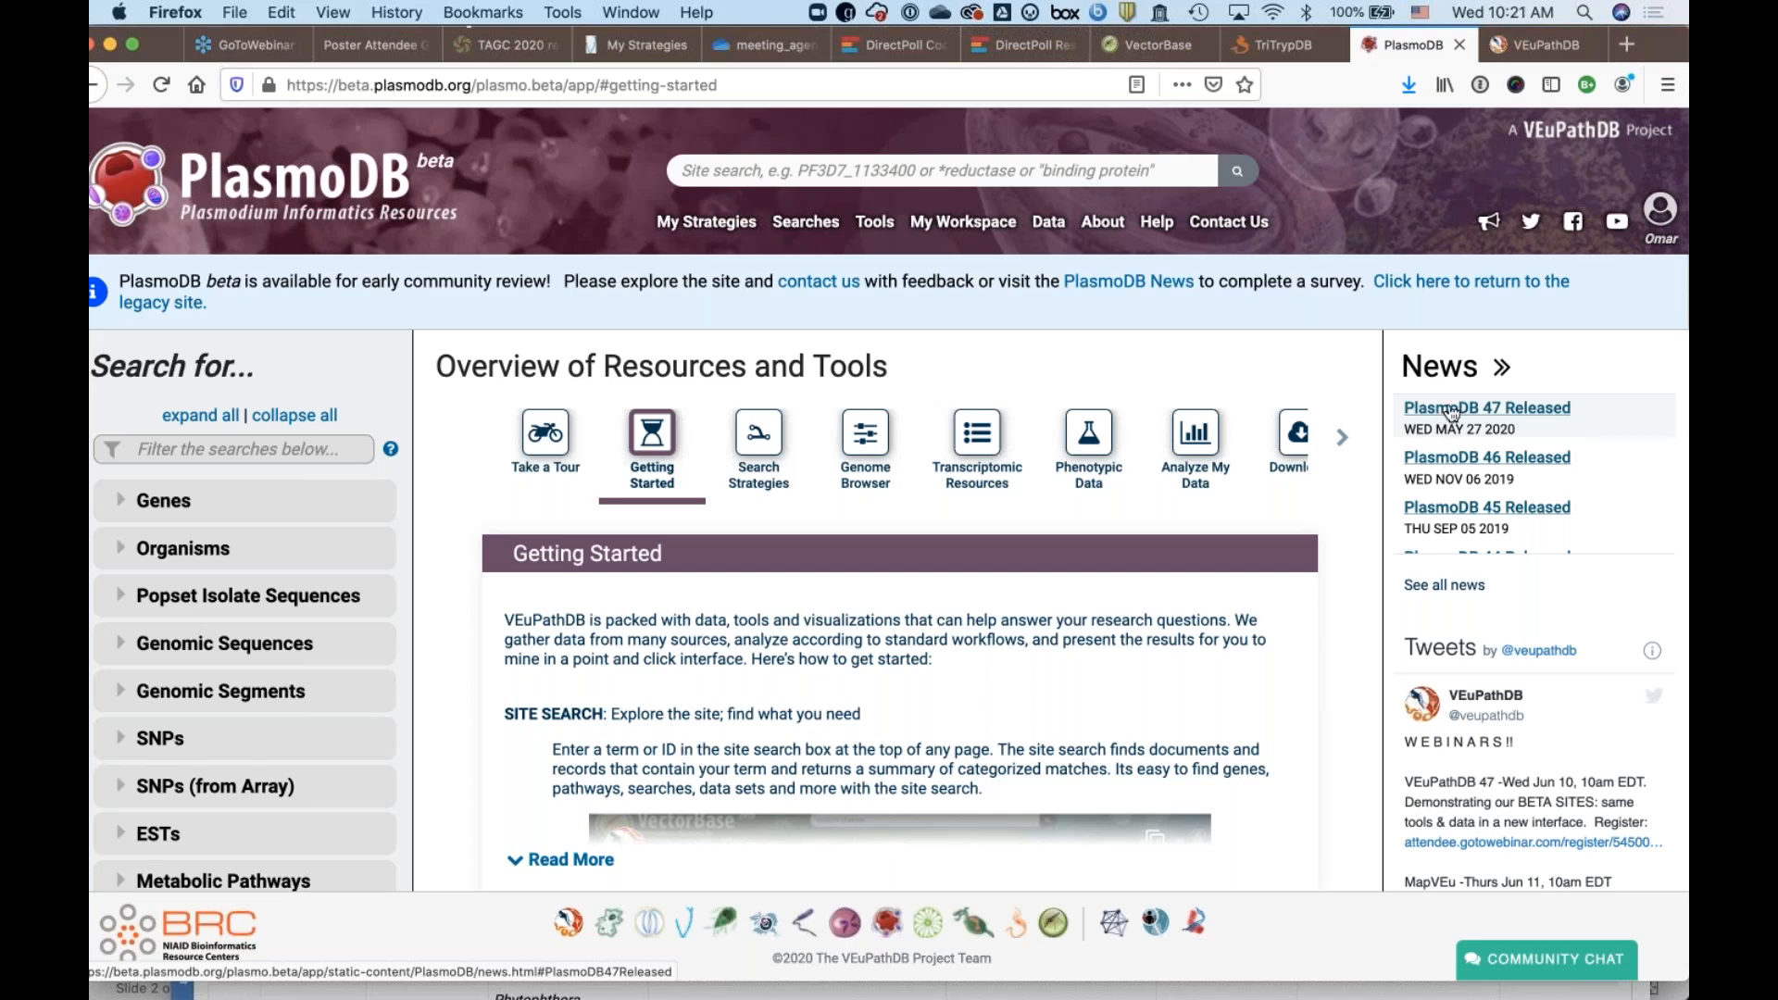
pyautogui.scroll(-3, 1471, 723)
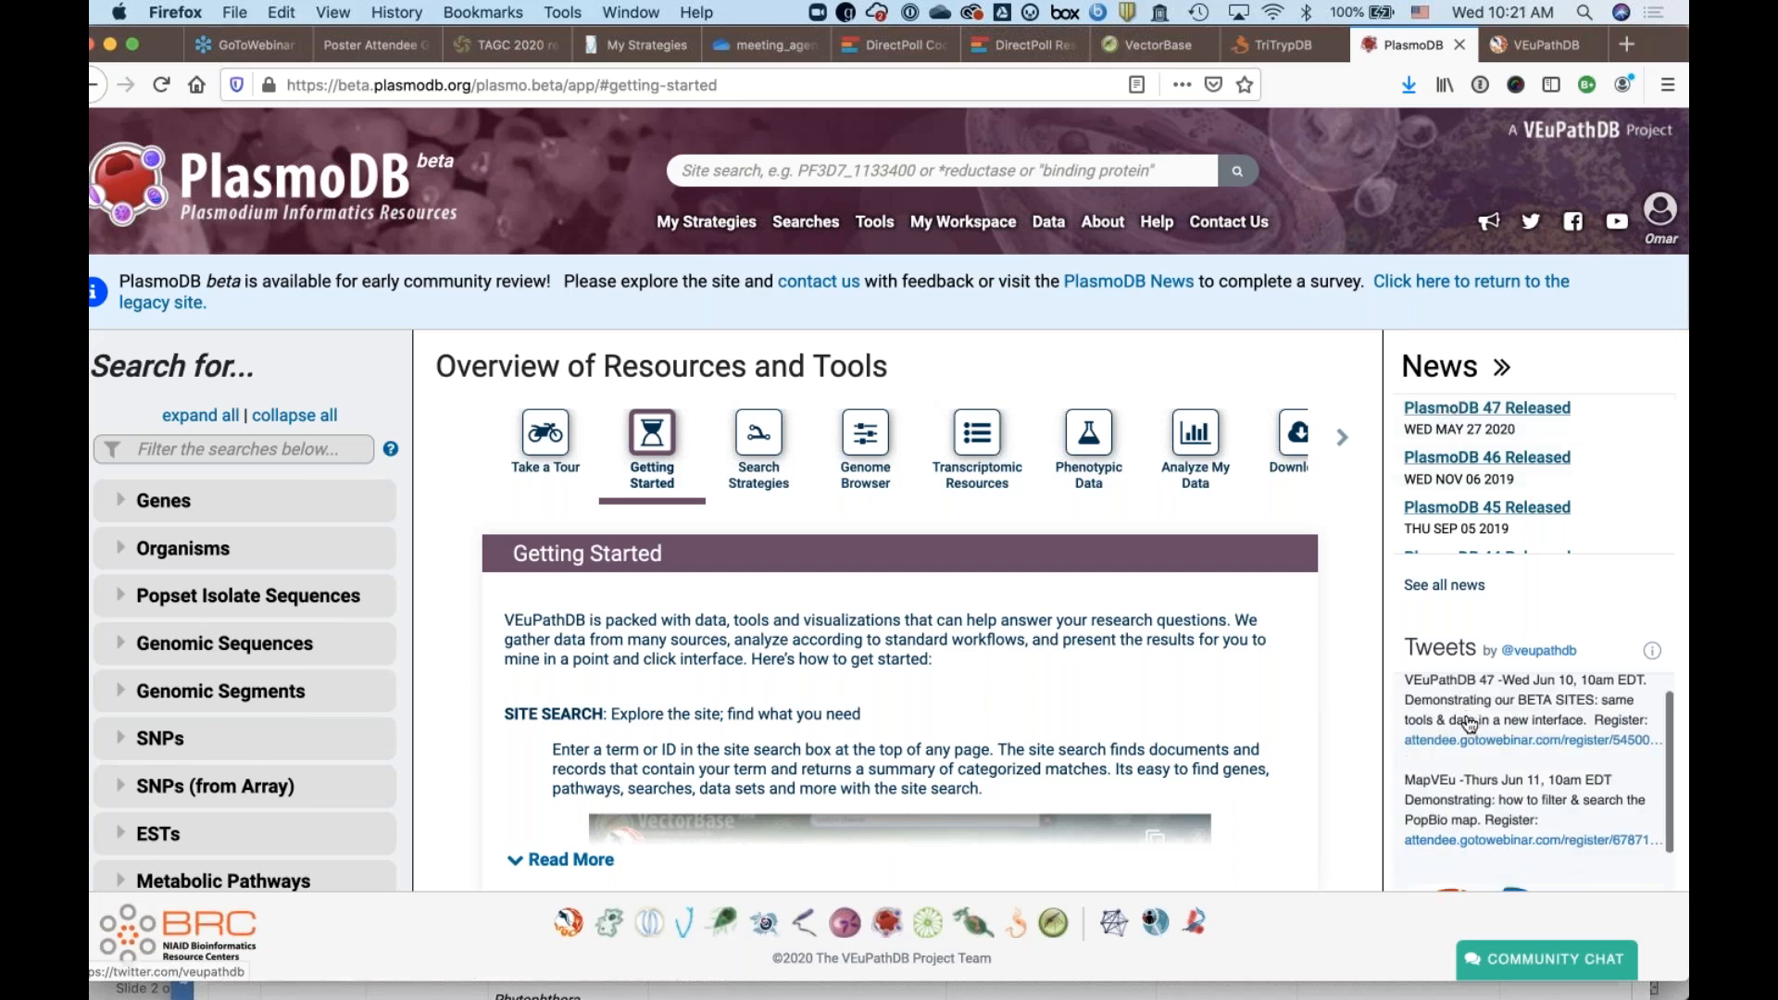
pyautogui.scroll(3, 1470, 724)
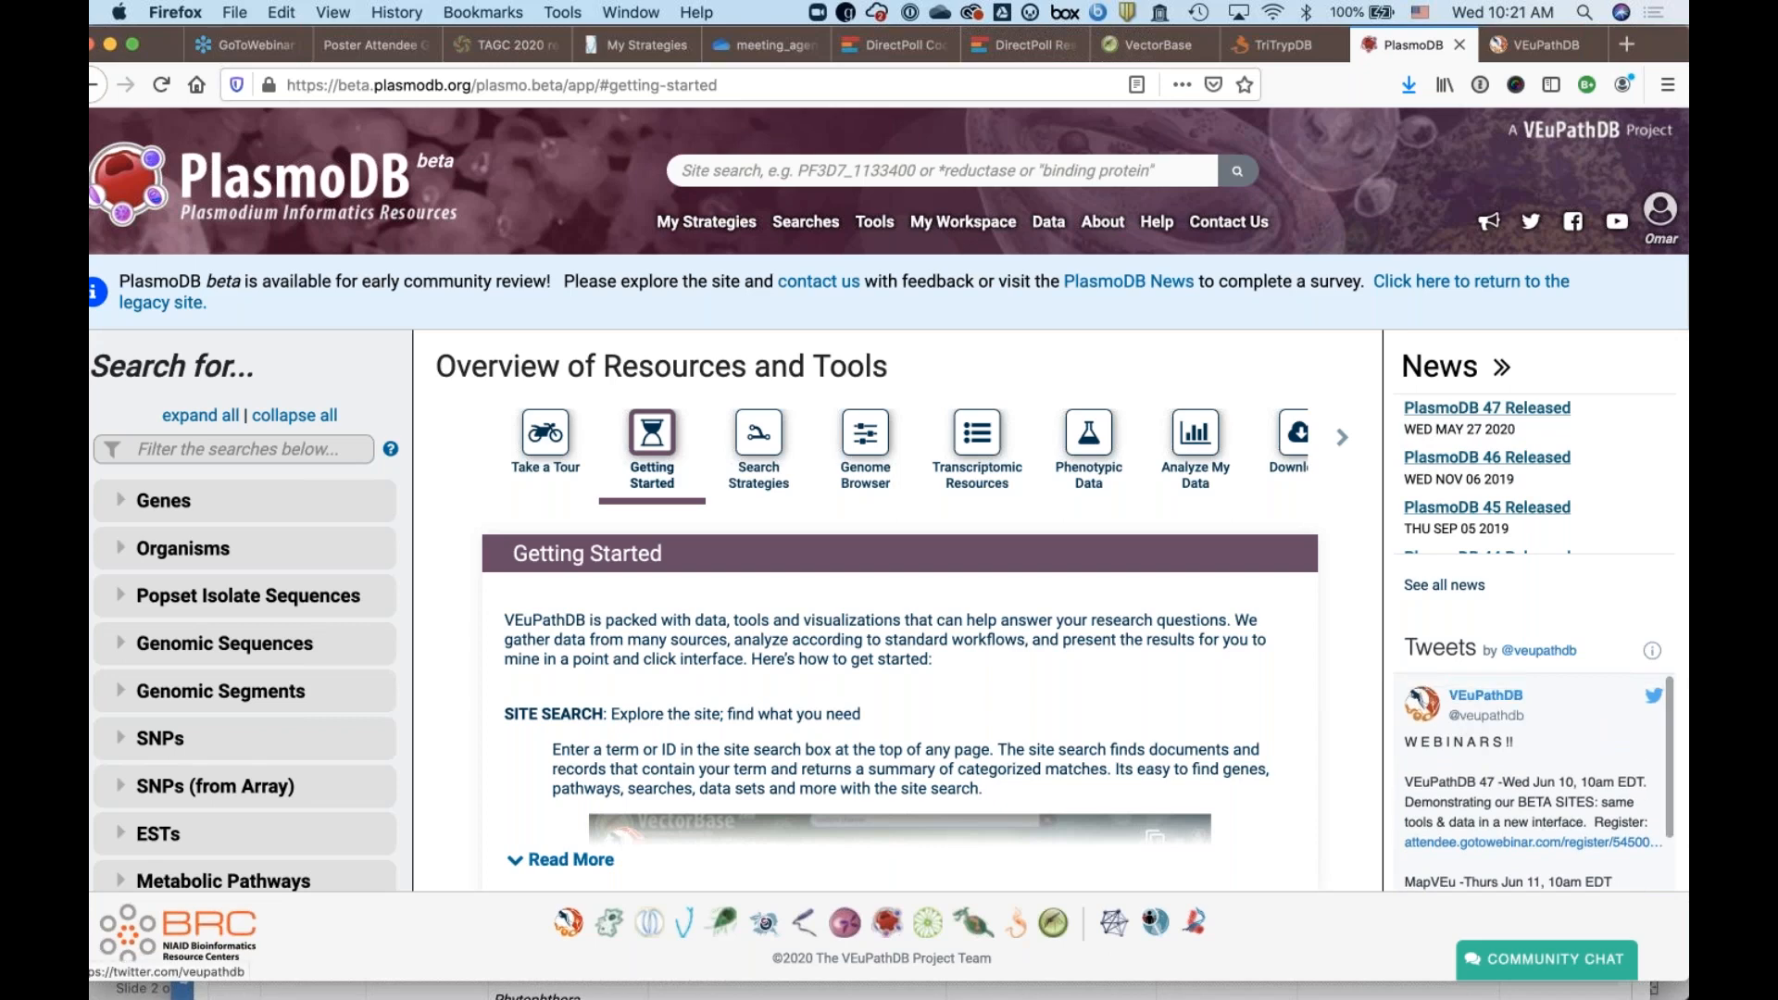
pyautogui.click(1502, 370)
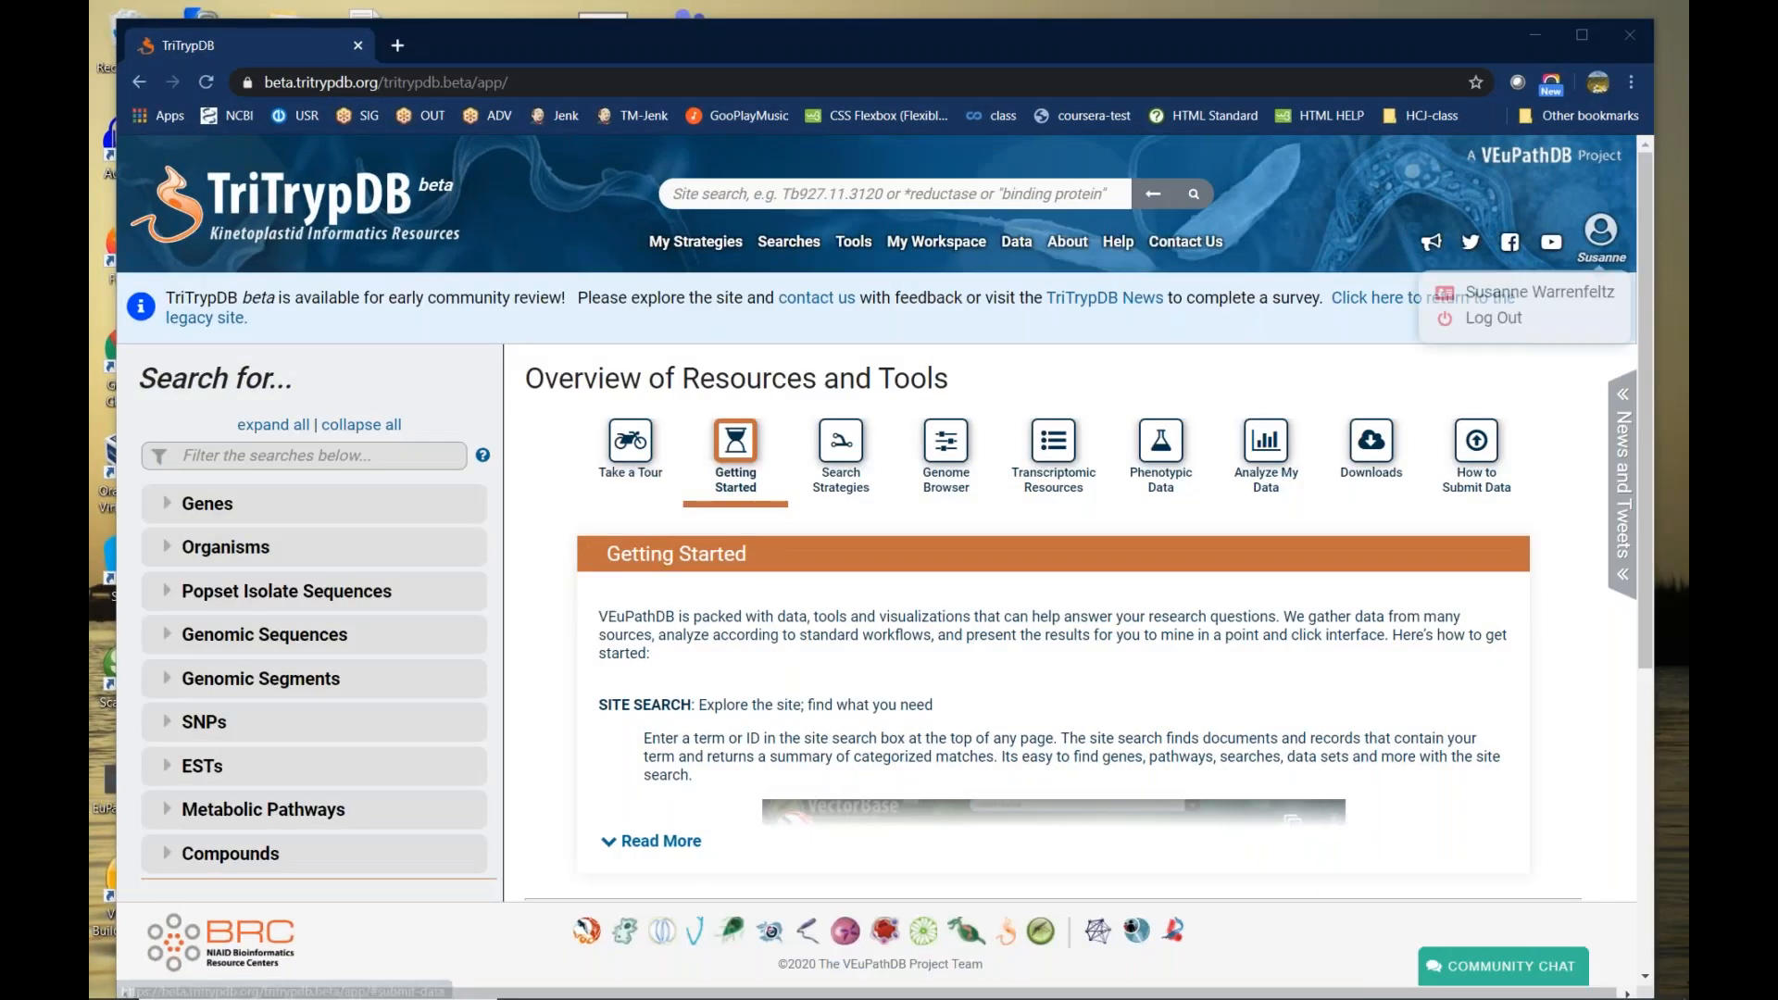
# - Maximize the browser window showing the TriTrypDB beta home page
pyautogui.click(1583, 36)
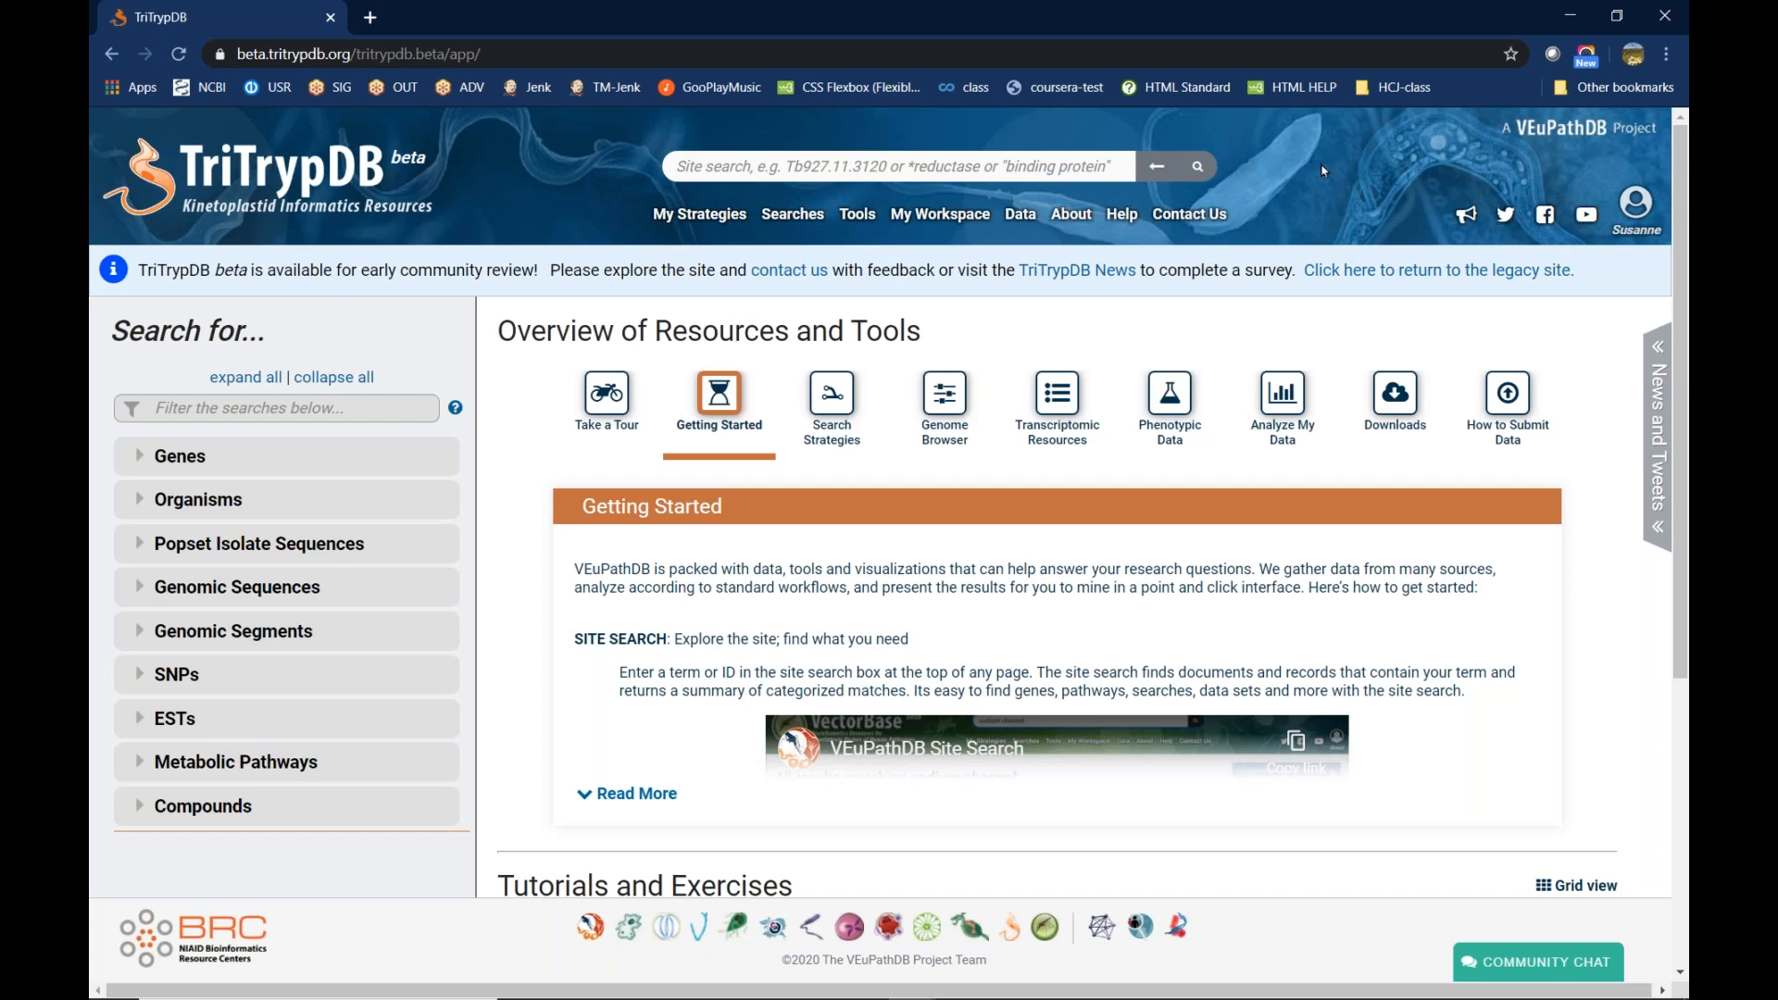
pyautogui.scroll(-5, 1586, 596)
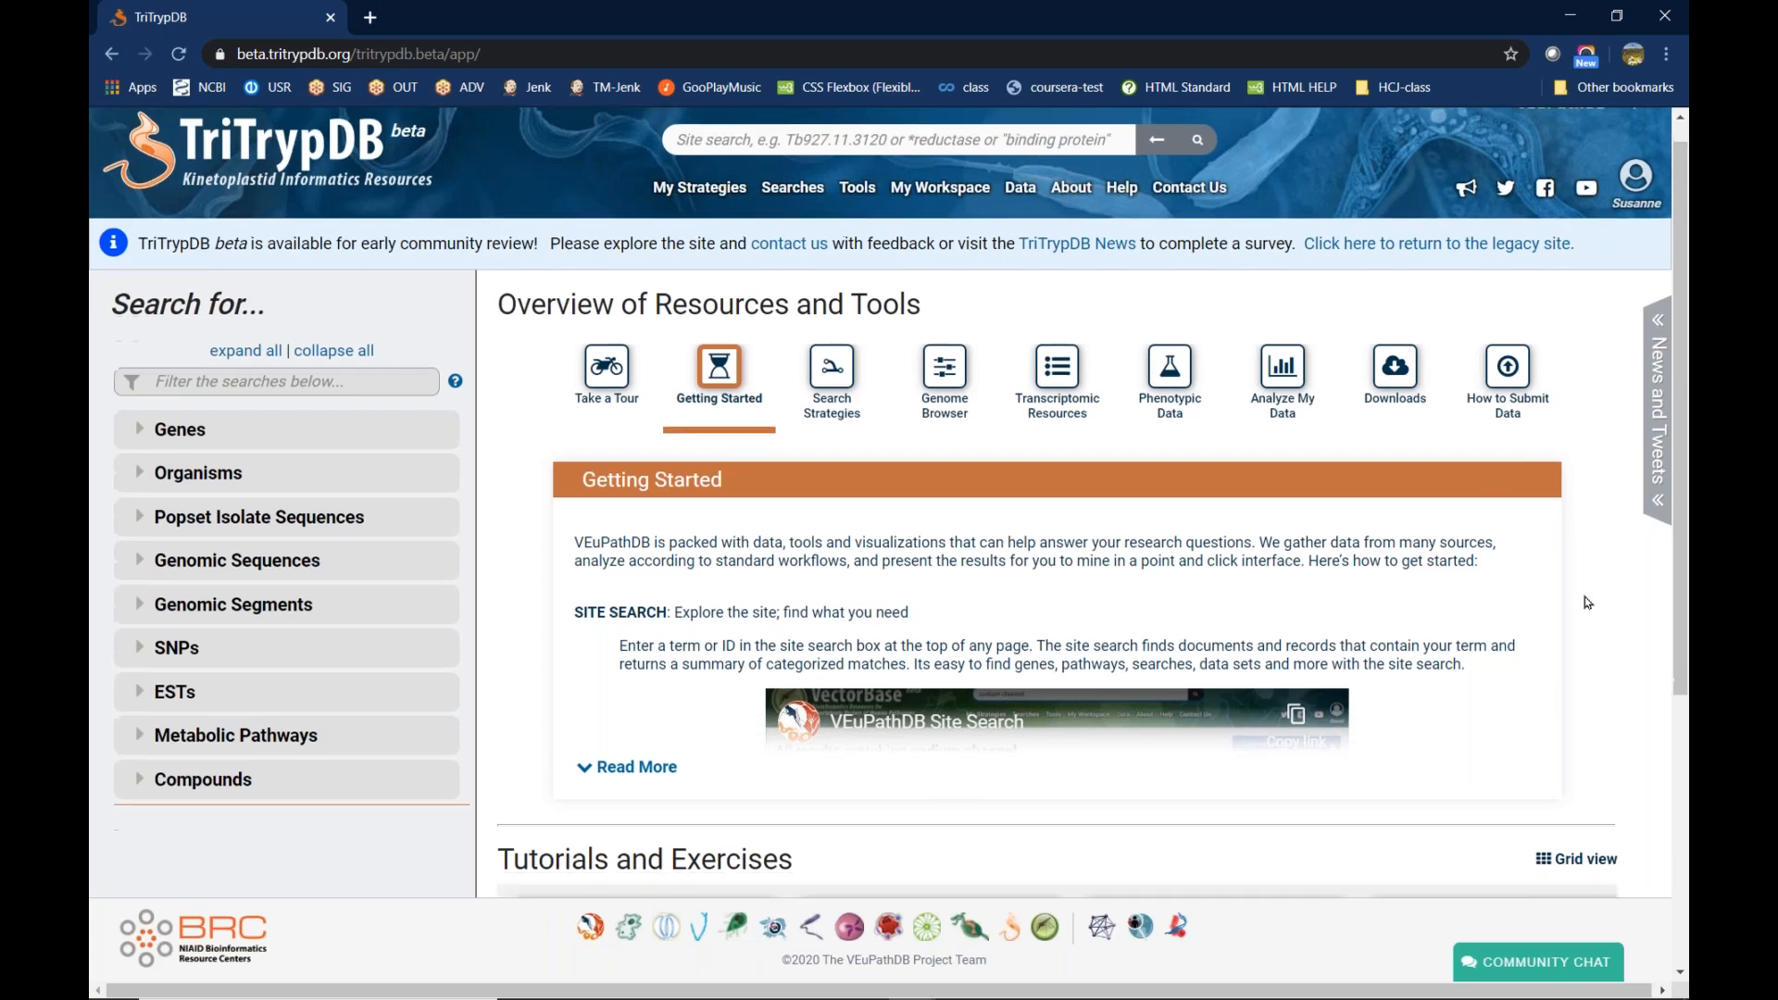
pyautogui.scroll(5, 1585, 596)
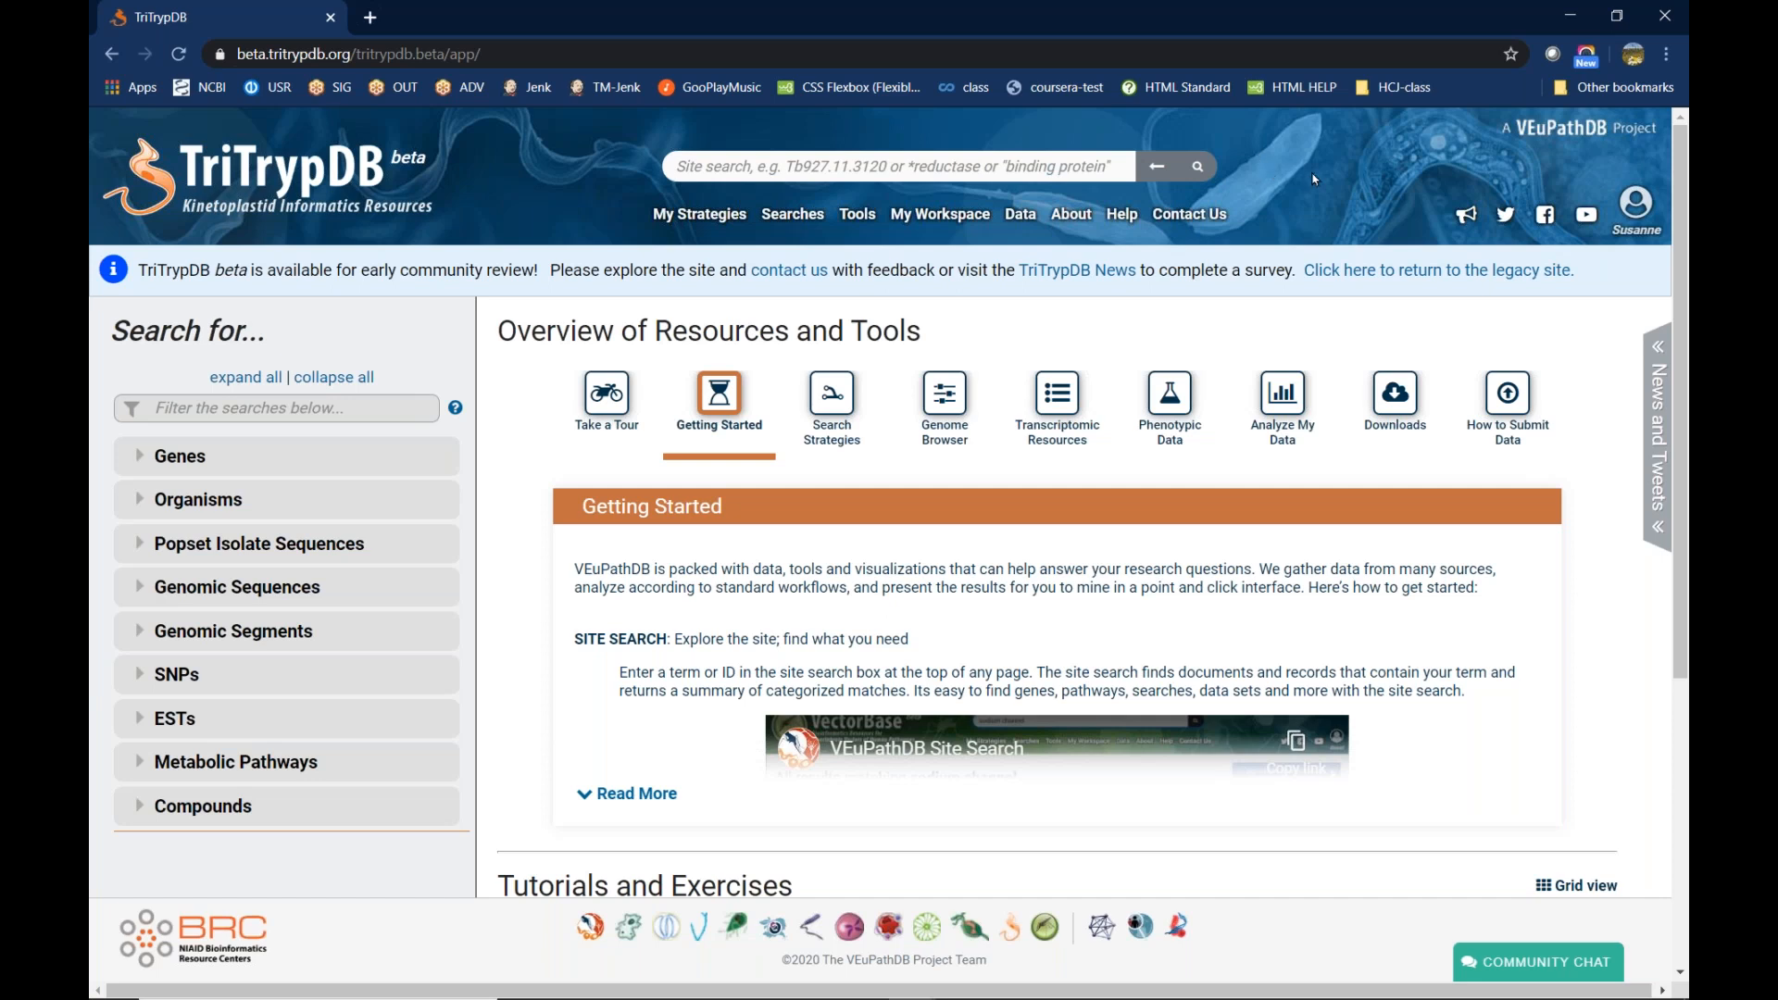
# - Run a site search for the gene ID tb927.11.3120 and view the matching gene's record page
pyautogui.click(999, 154)
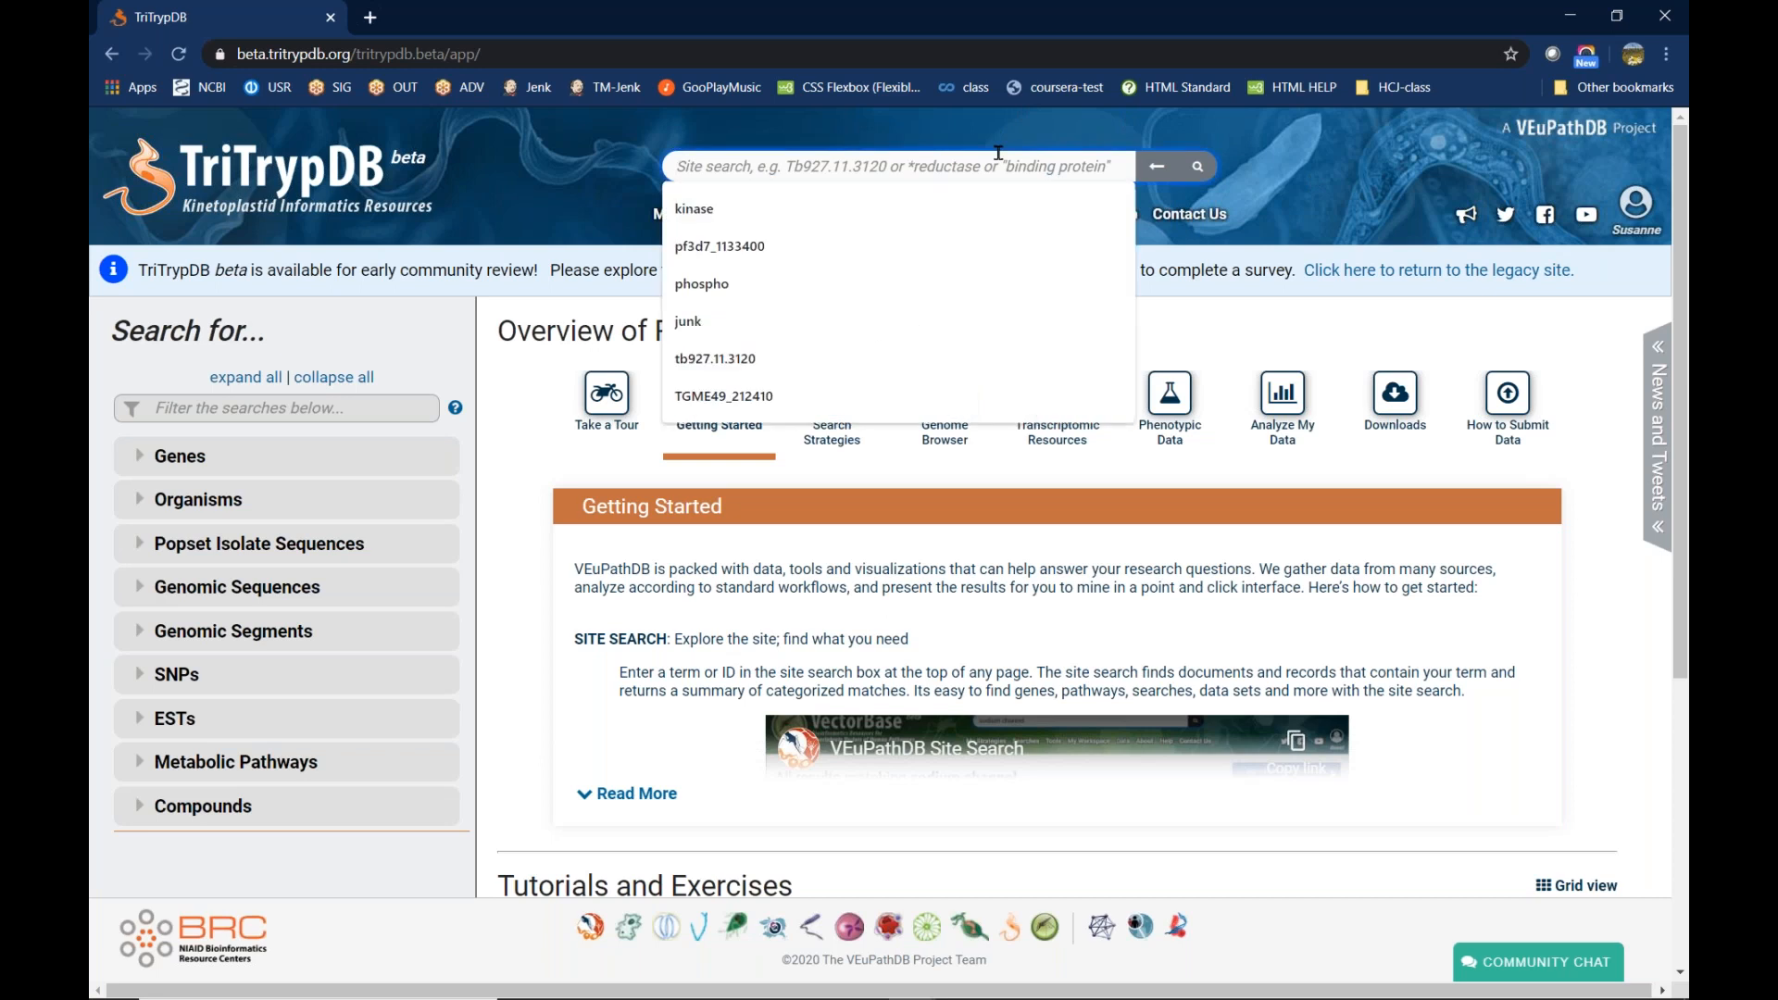
pyautogui.write('tb9')
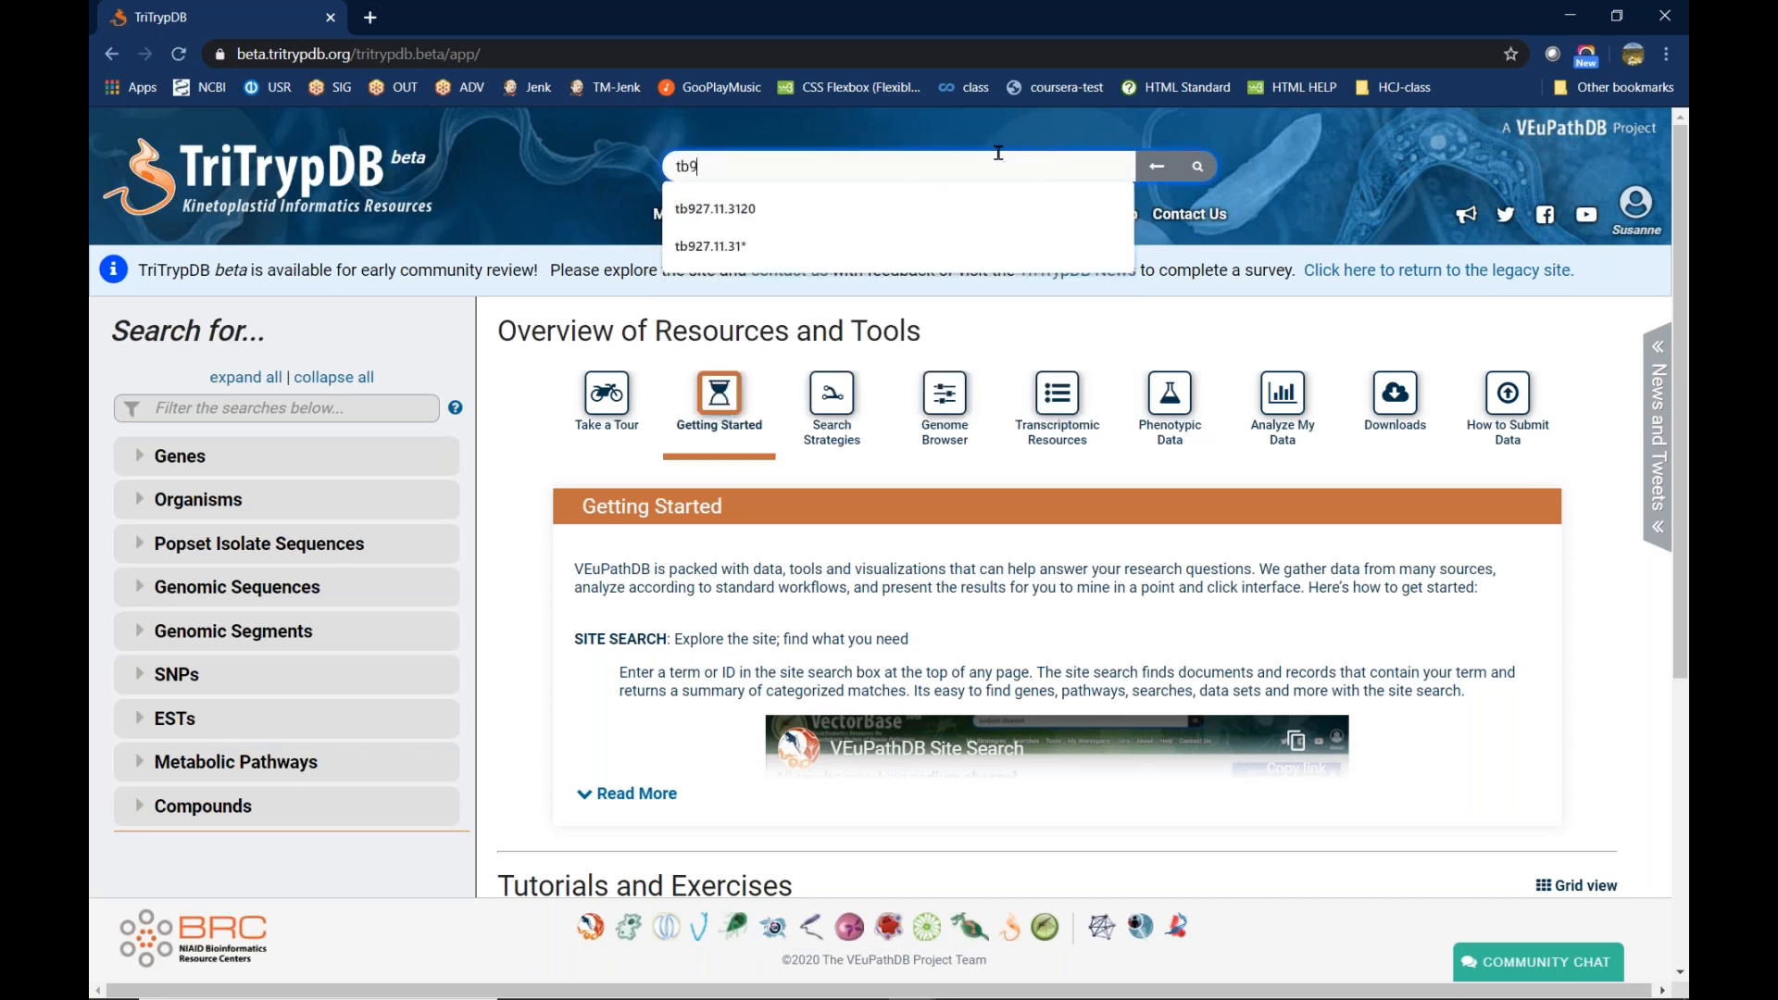
pyautogui.write('27')
pyautogui.press('Down')
pyautogui.press('Return')
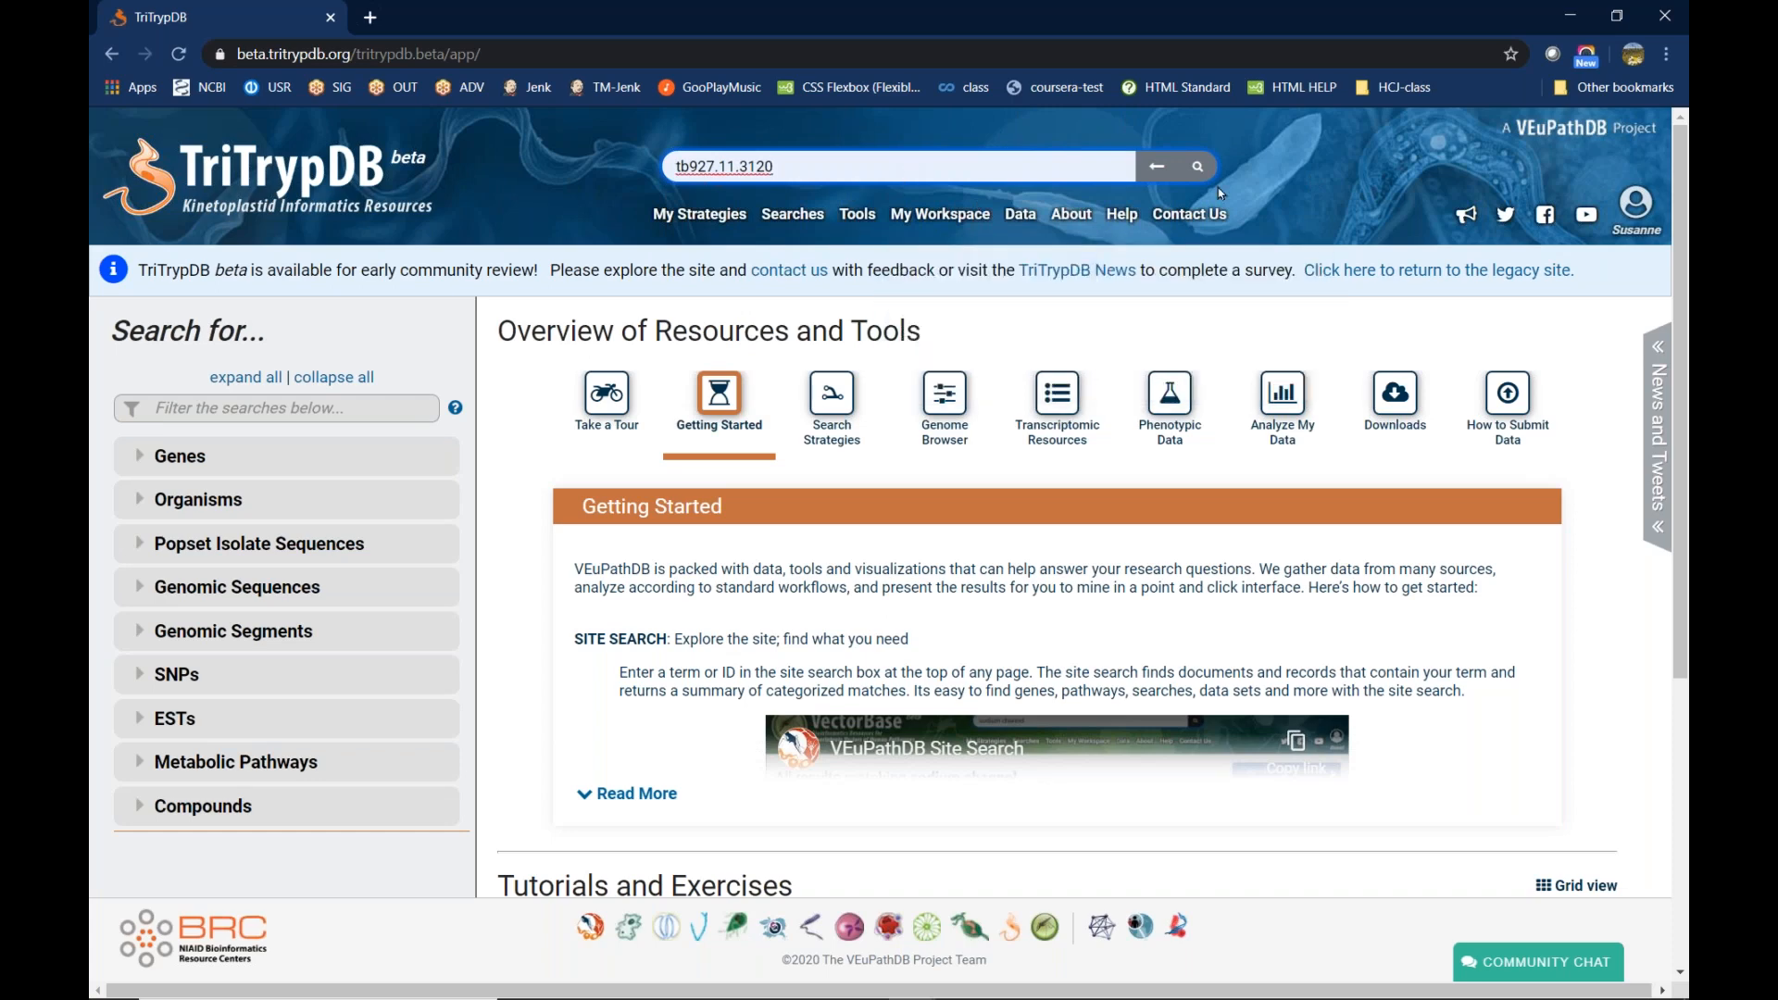
pyautogui.click(1200, 169)
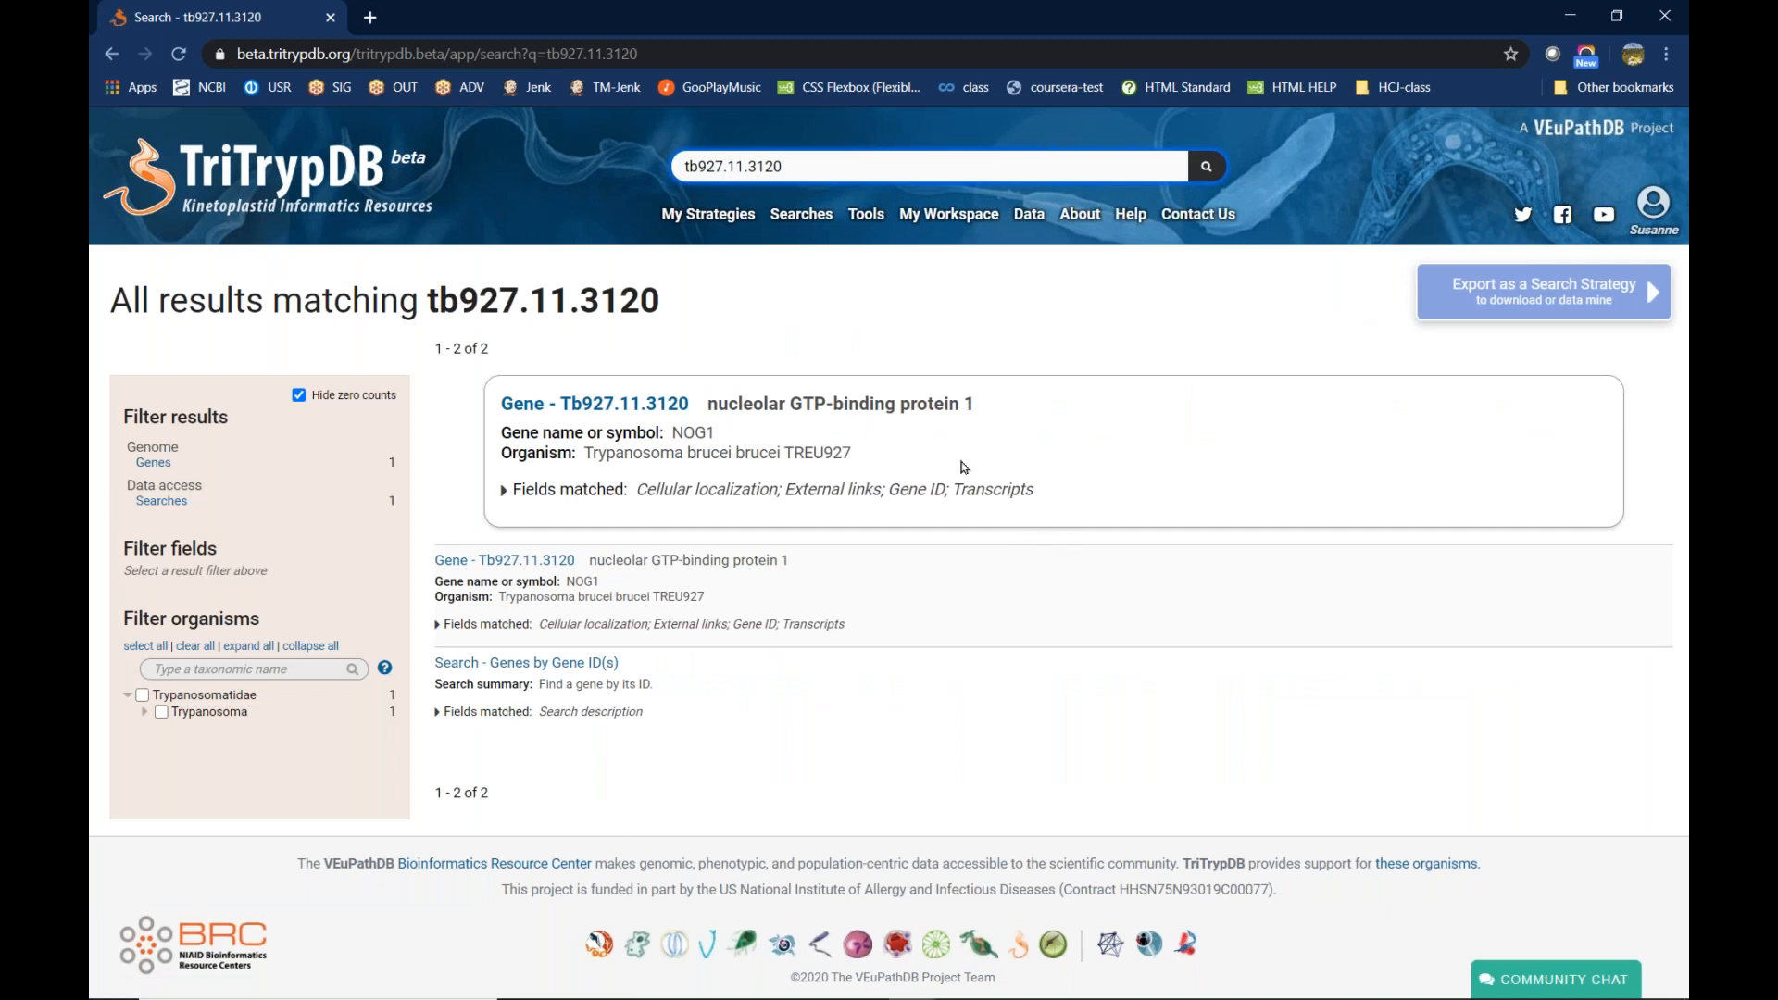
pyautogui.click(651, 413)
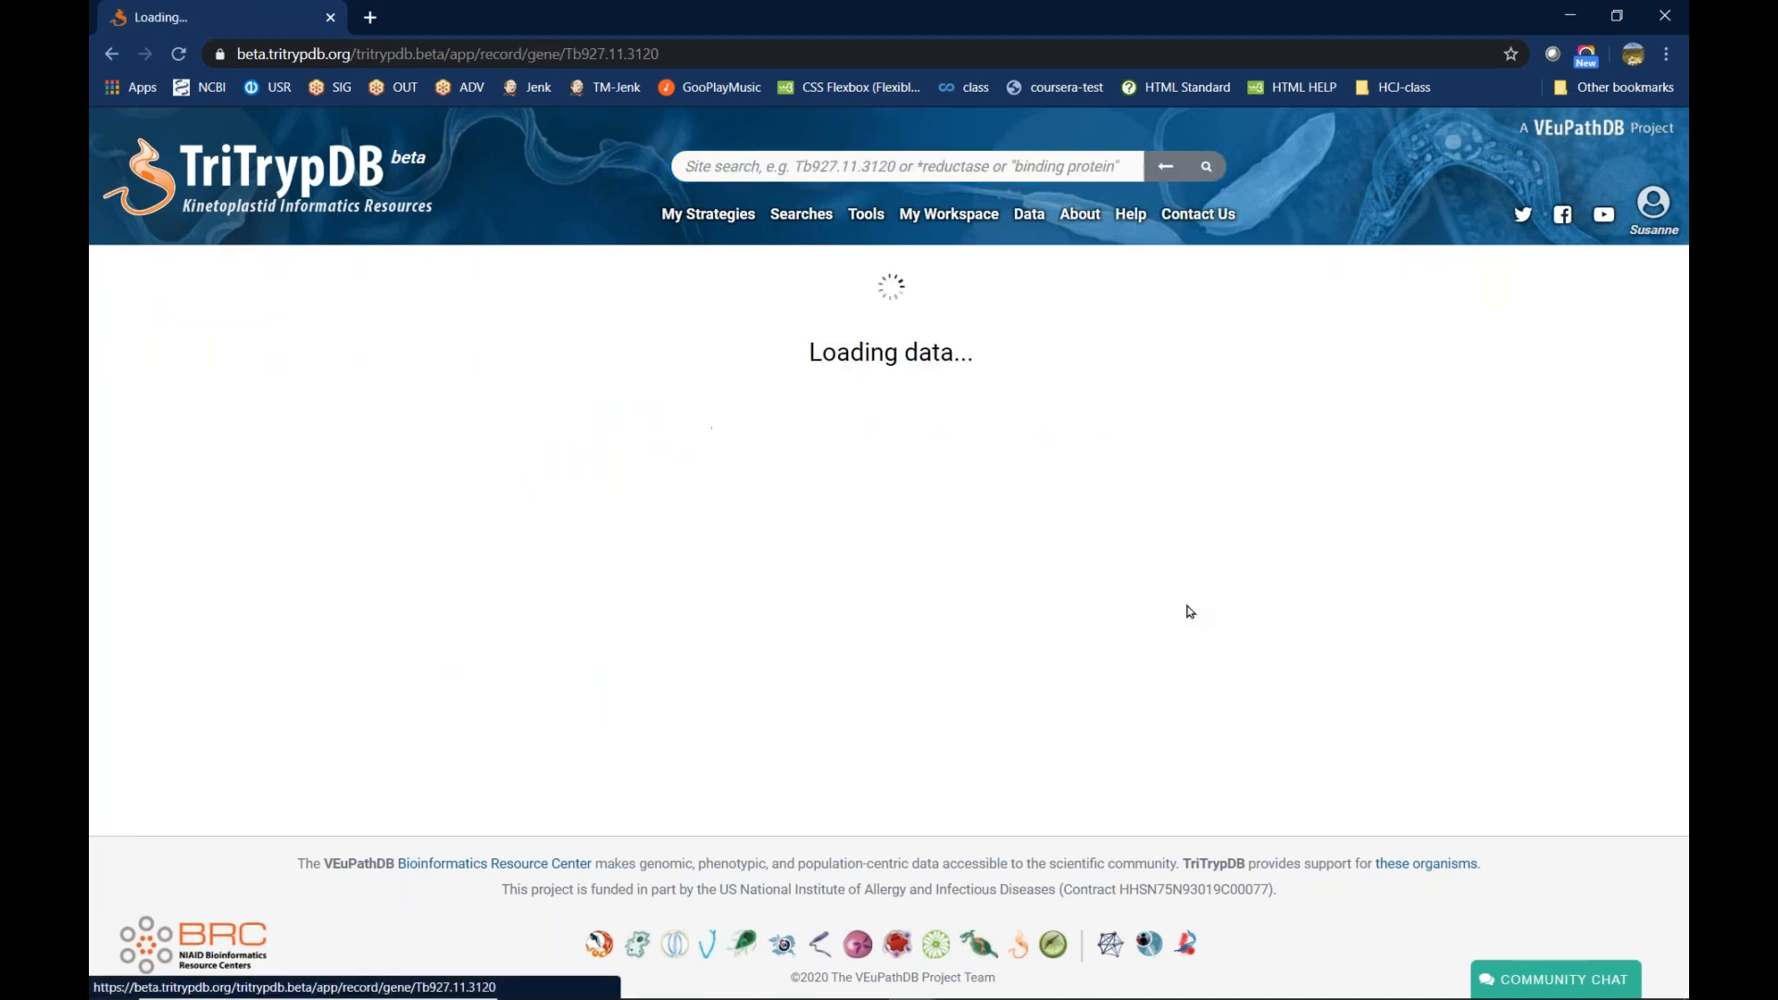
pyautogui.press('Return')
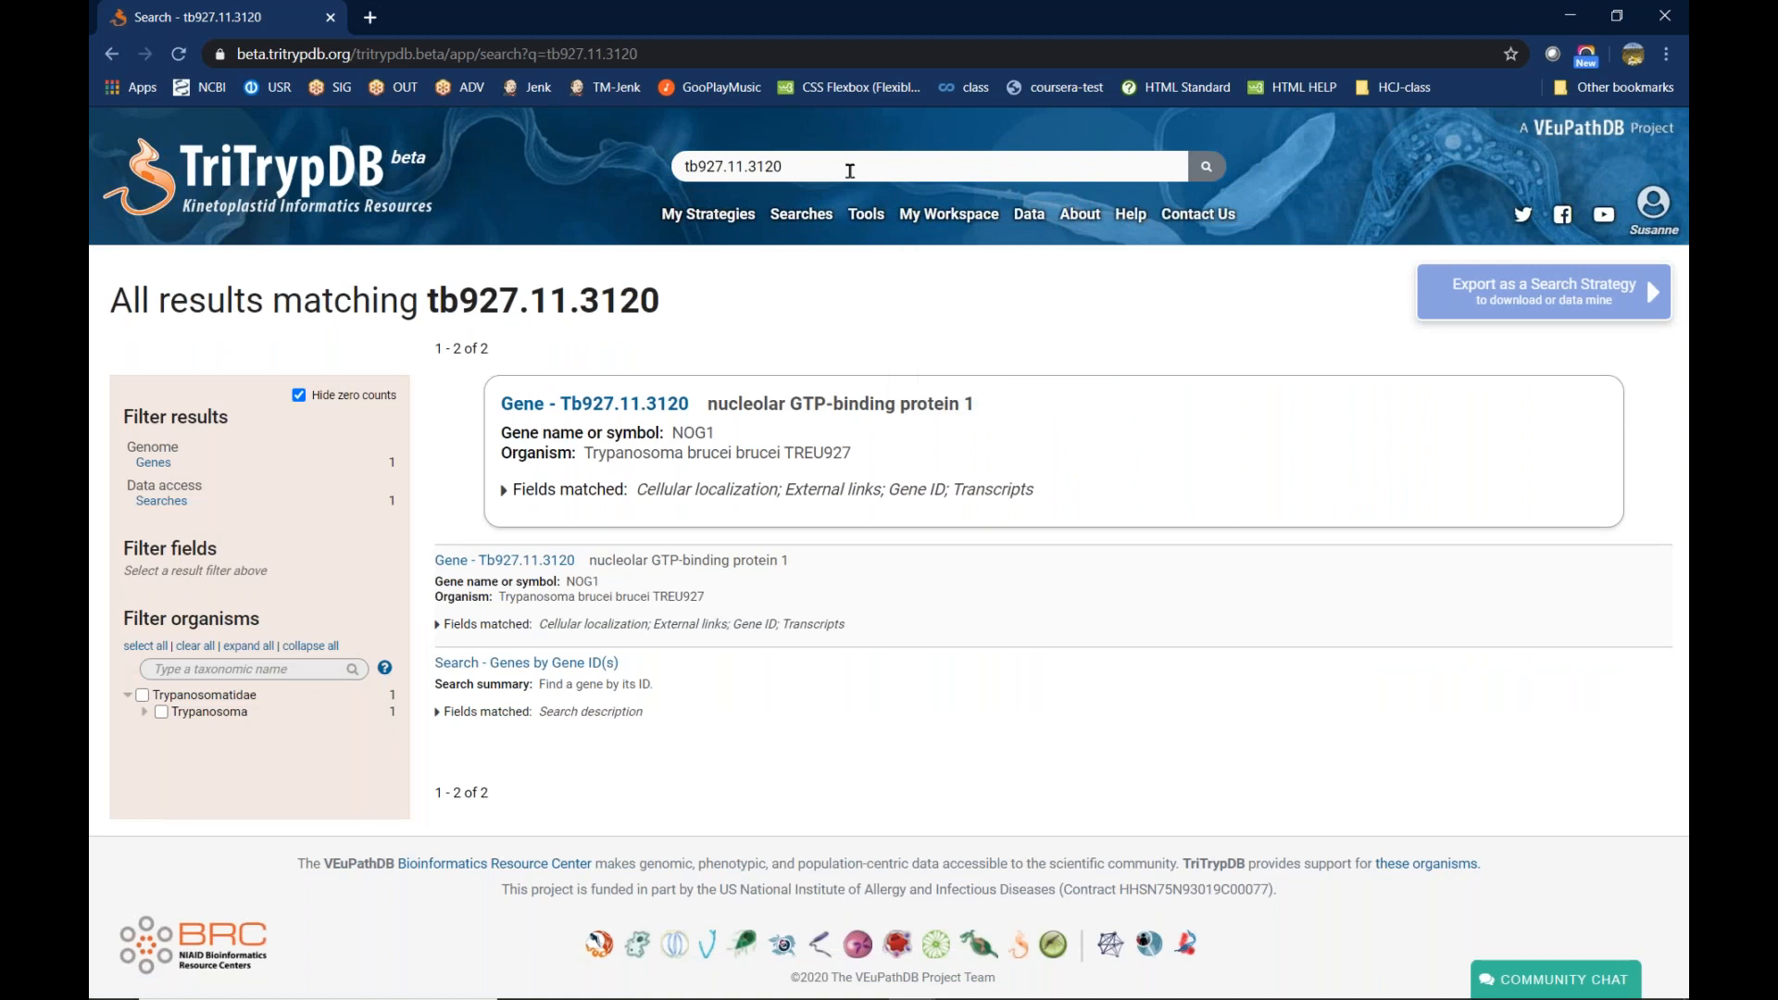
# - Run a site search for "kinase" and expand the matched fields of the first gene result
pyautogui.moveTo(851, 170); pyautogui.dragTo(659, 168)
pyautogui.write('kinase')
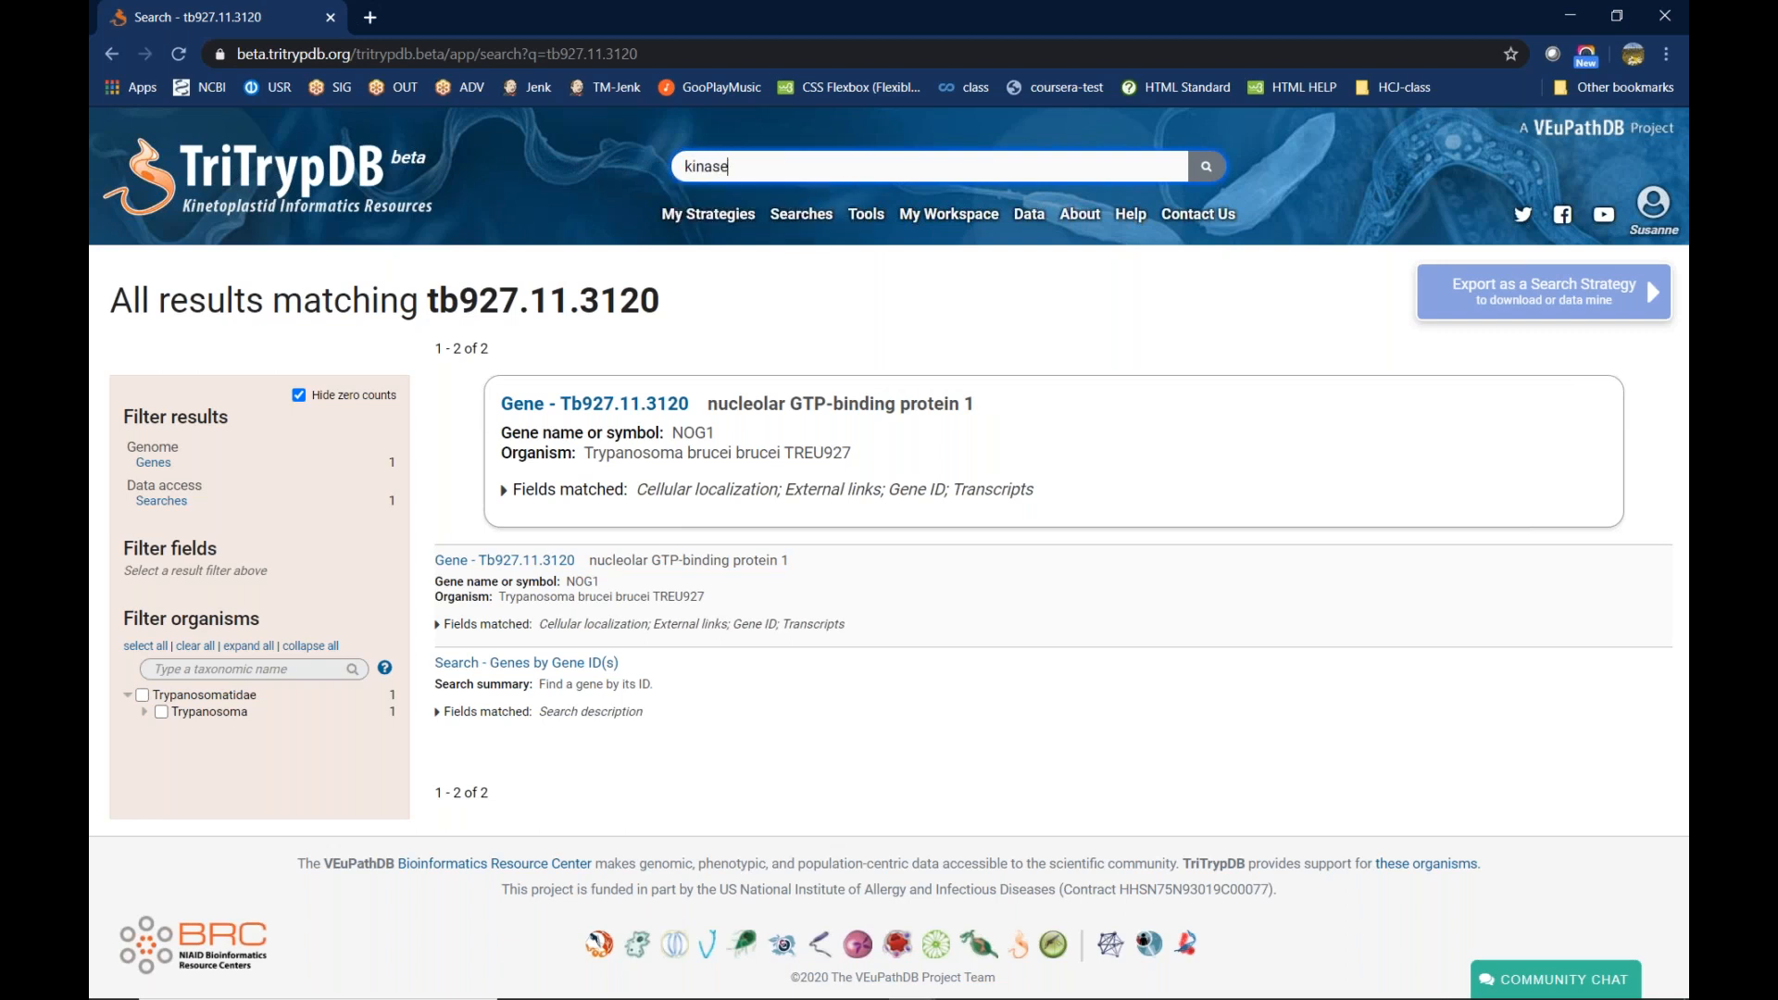
pyautogui.press('Return')
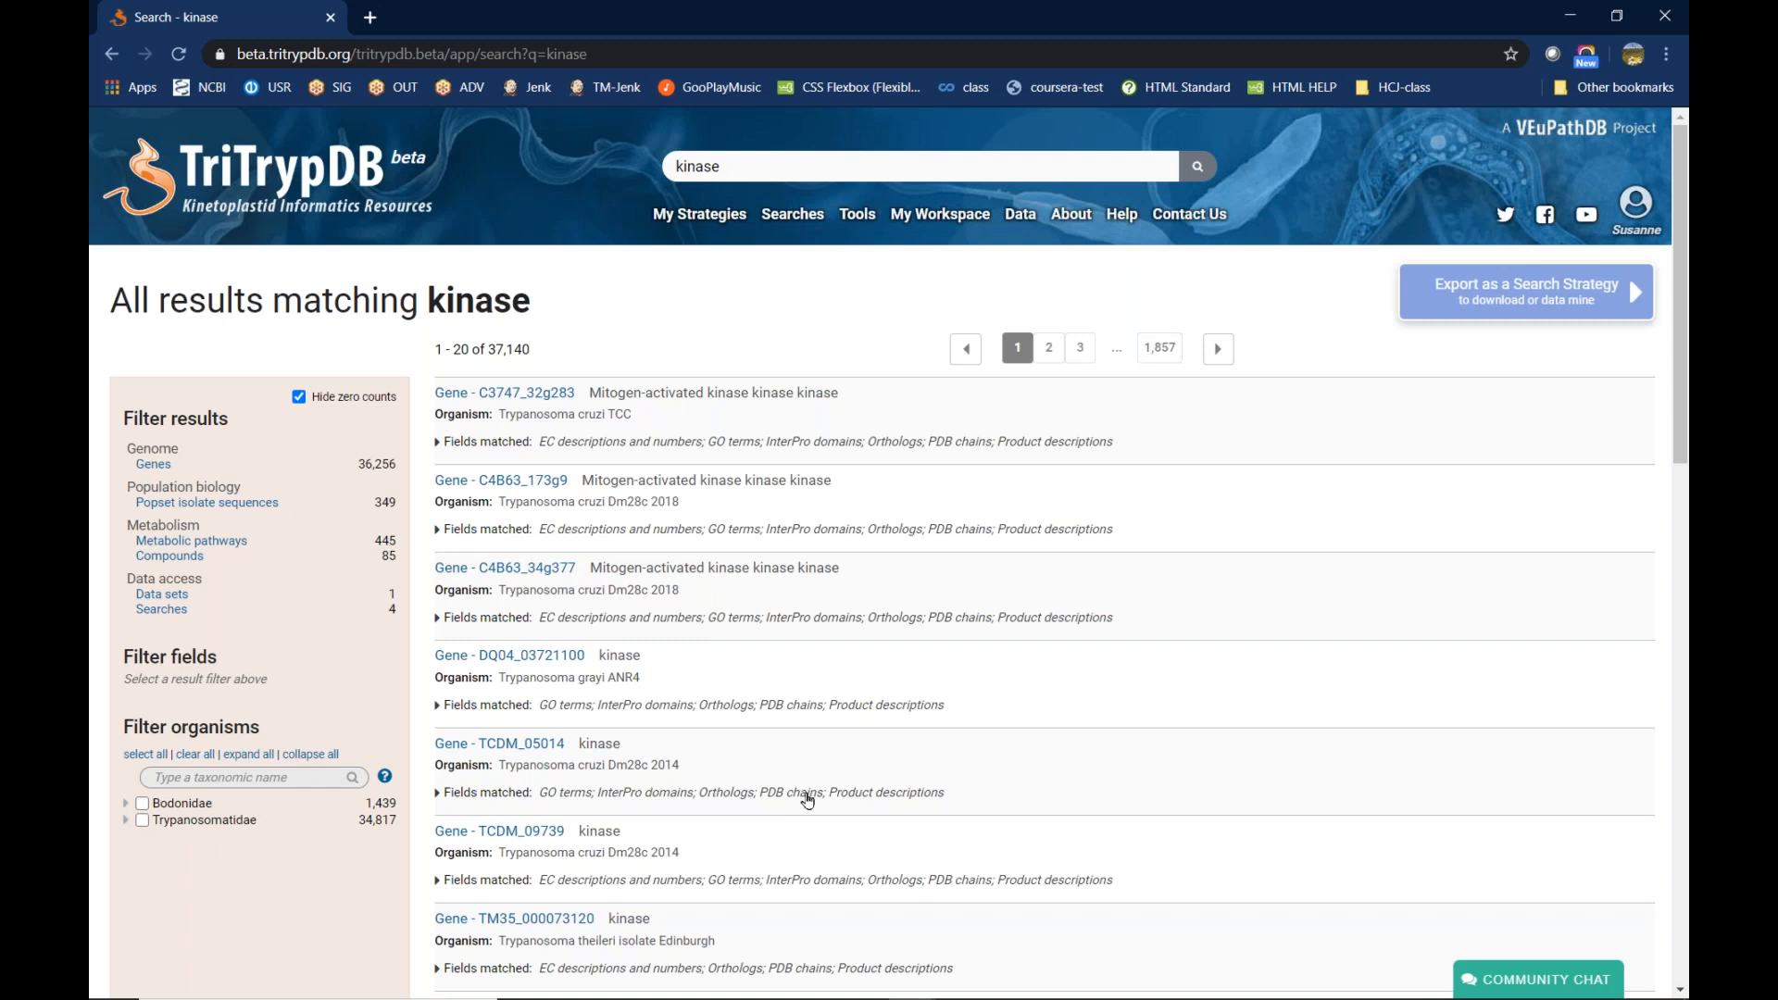
pyautogui.click(438, 443)
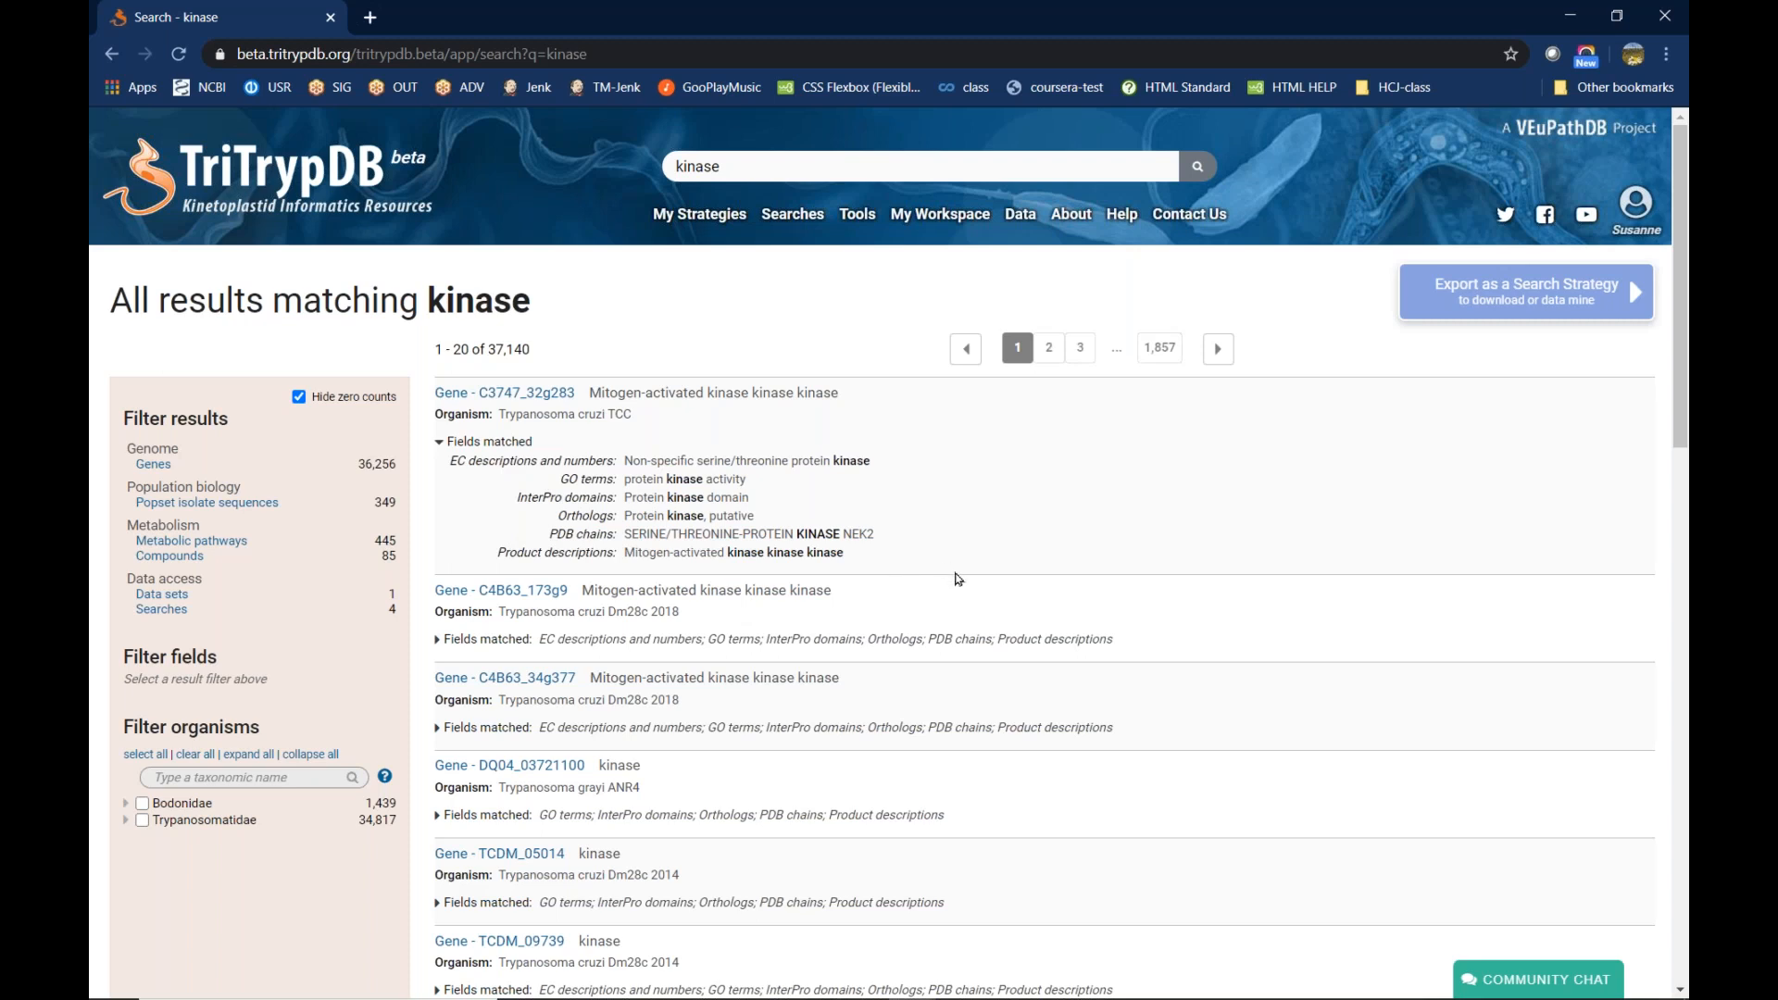
# - View the second page of the kinase results and filter the results to Genes only
pyautogui.click(1218, 349)
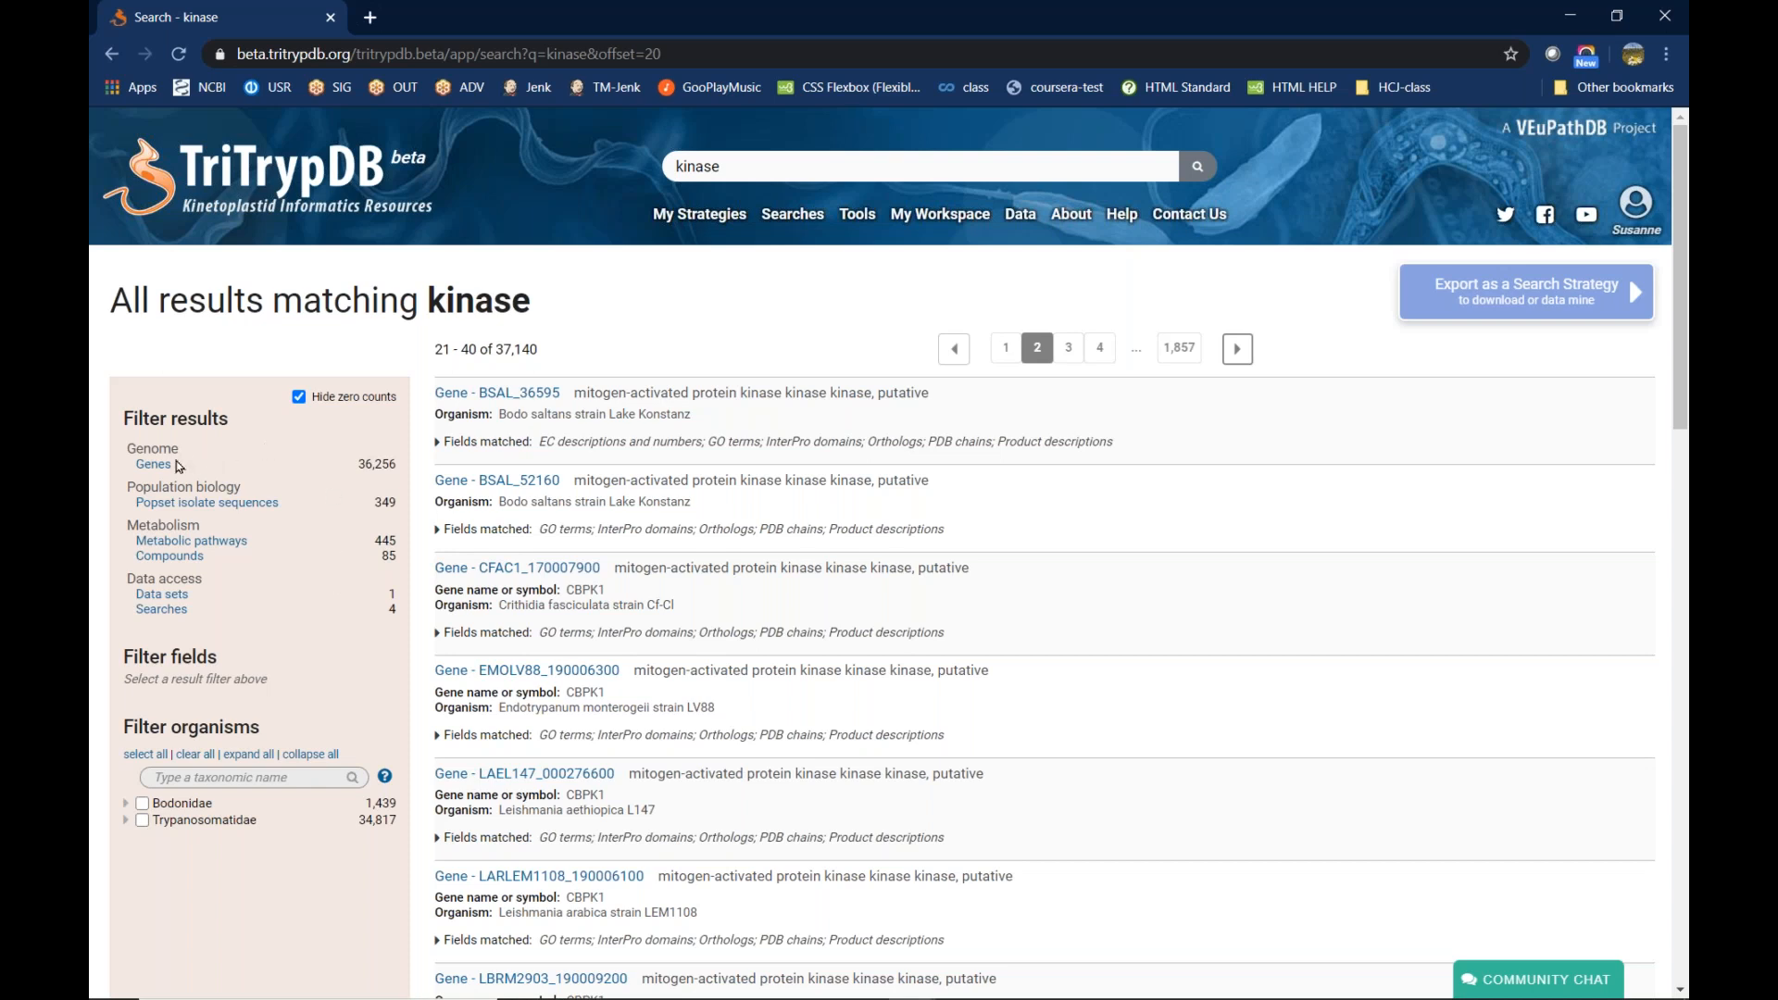
pyautogui.click(145, 468)
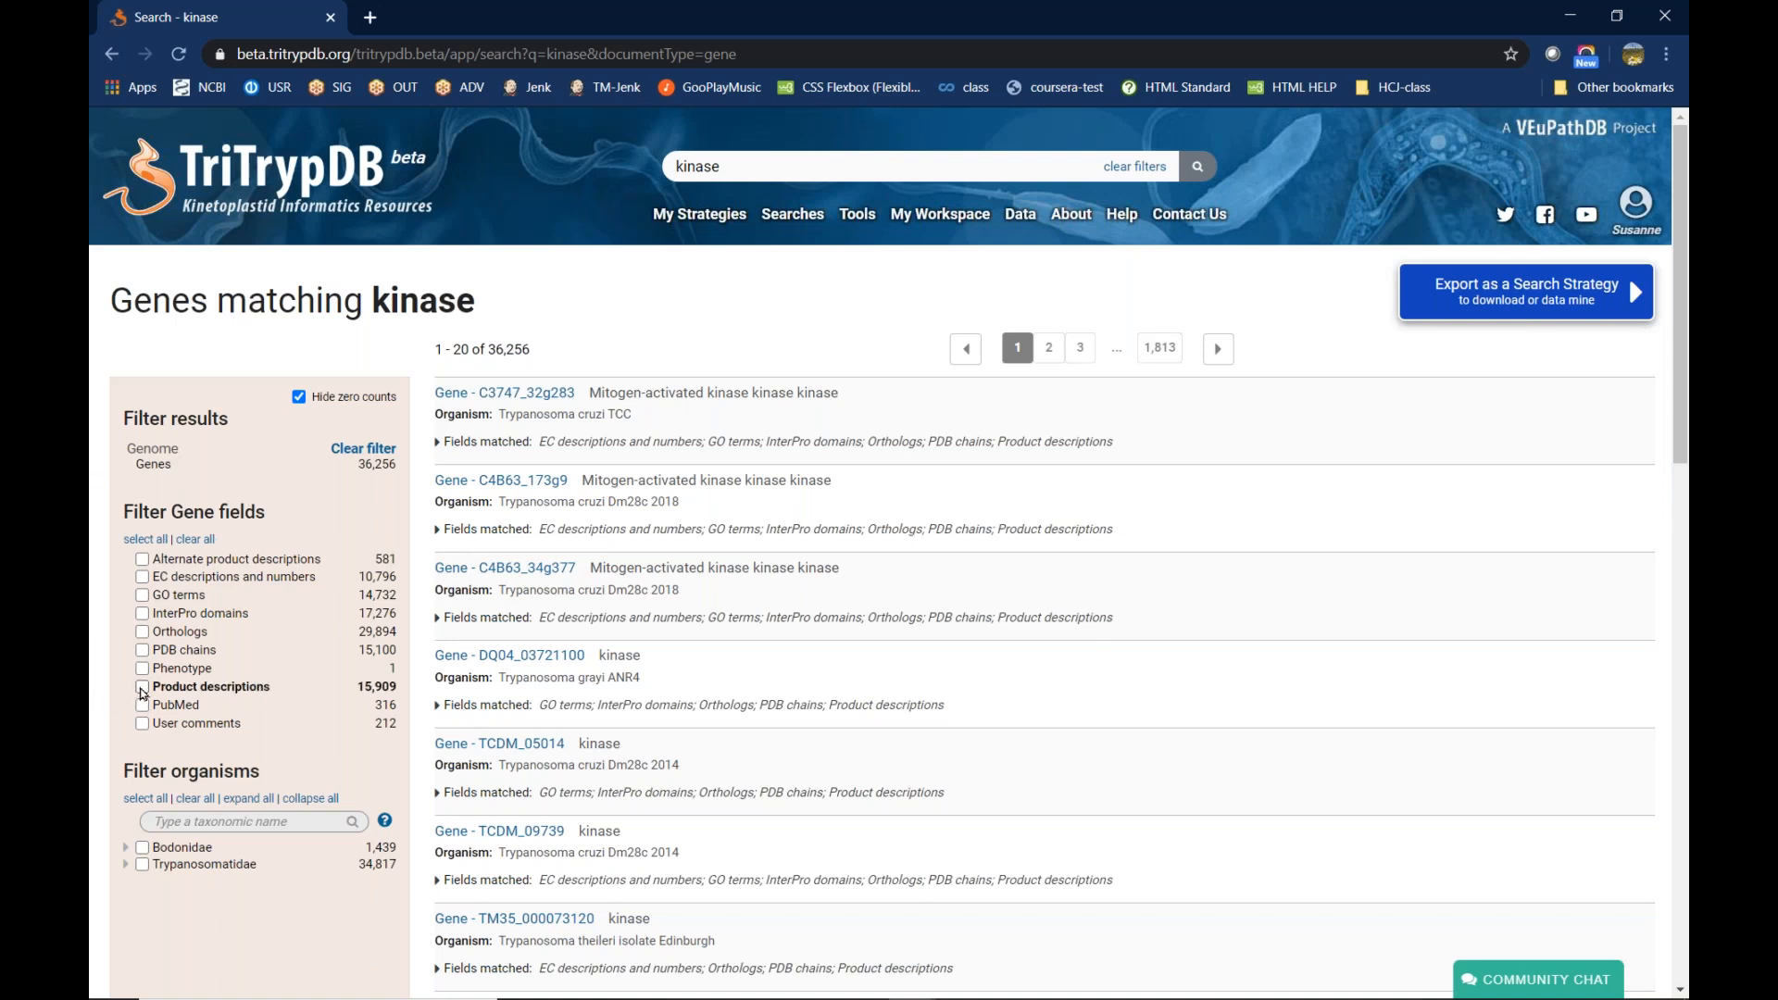
# - Filter the kinase gene results to matches in the Product descriptions field
pyautogui.click(144, 690)
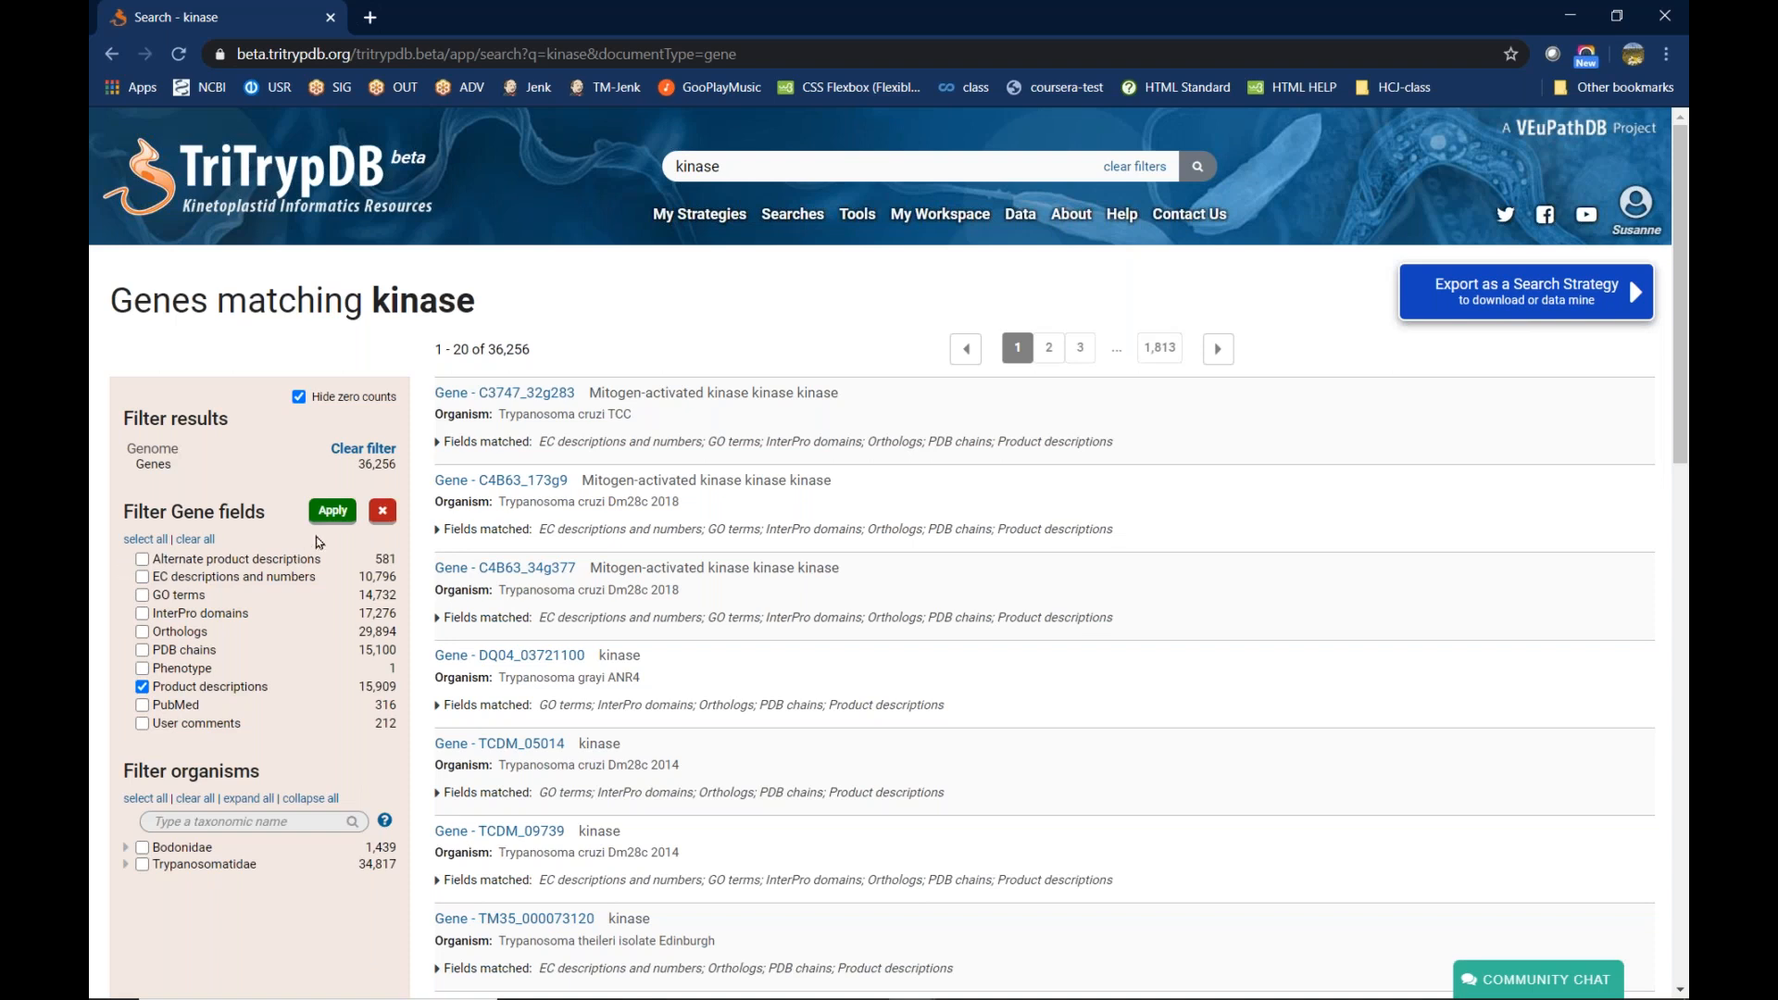
pyautogui.click(336, 515)
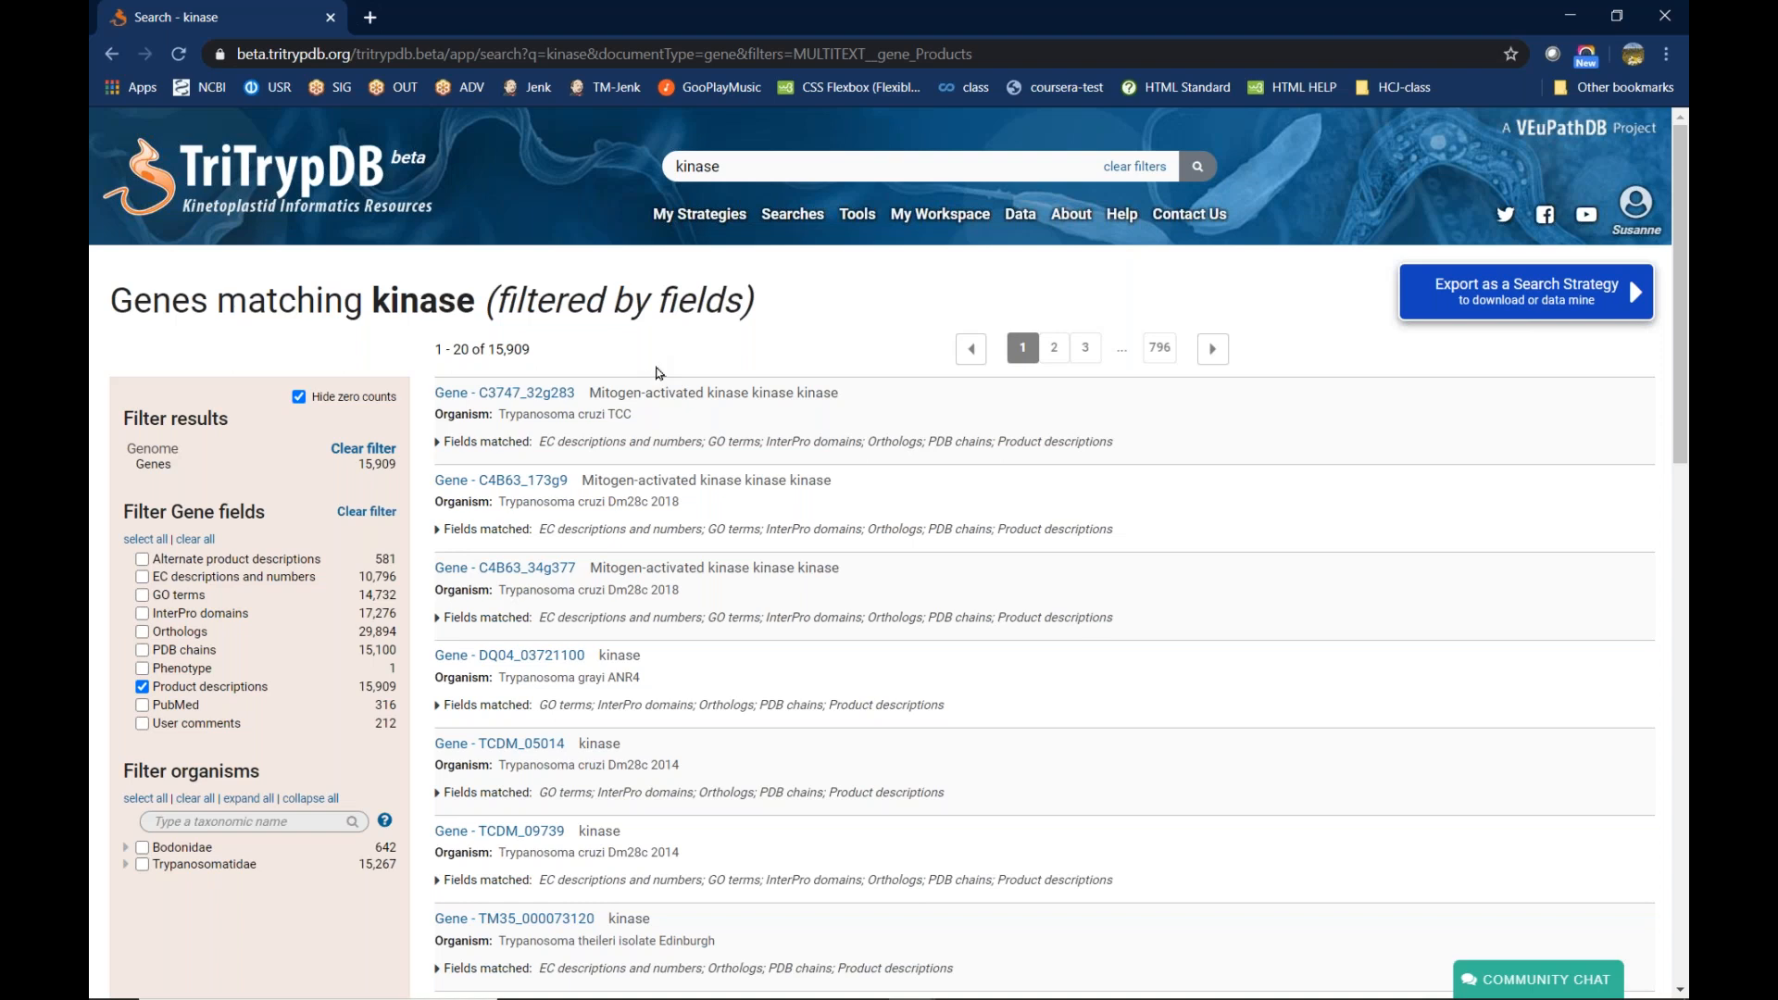
# - Apply an organism filter for Trypanosoma brucei brucei TREU927 to the kinase genes and clear it again
pyautogui.scroll(-2, 298, 870)
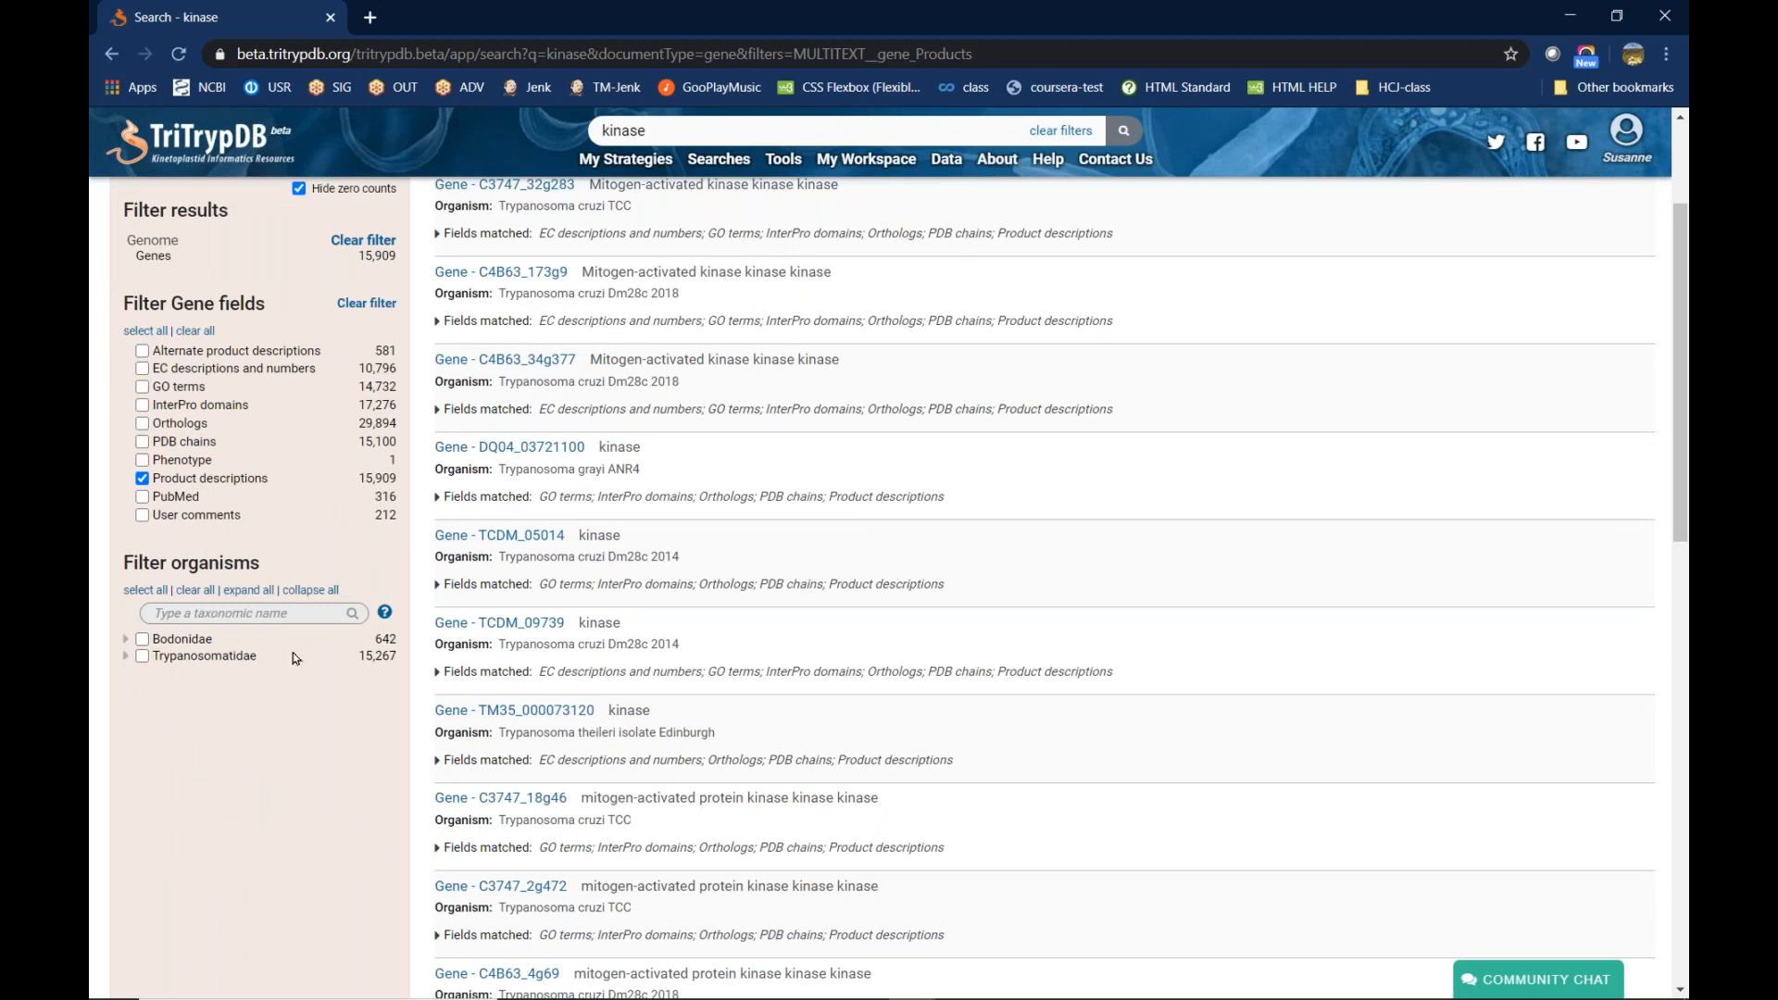
pyautogui.click(288, 615)
pyautogui.write('tre')
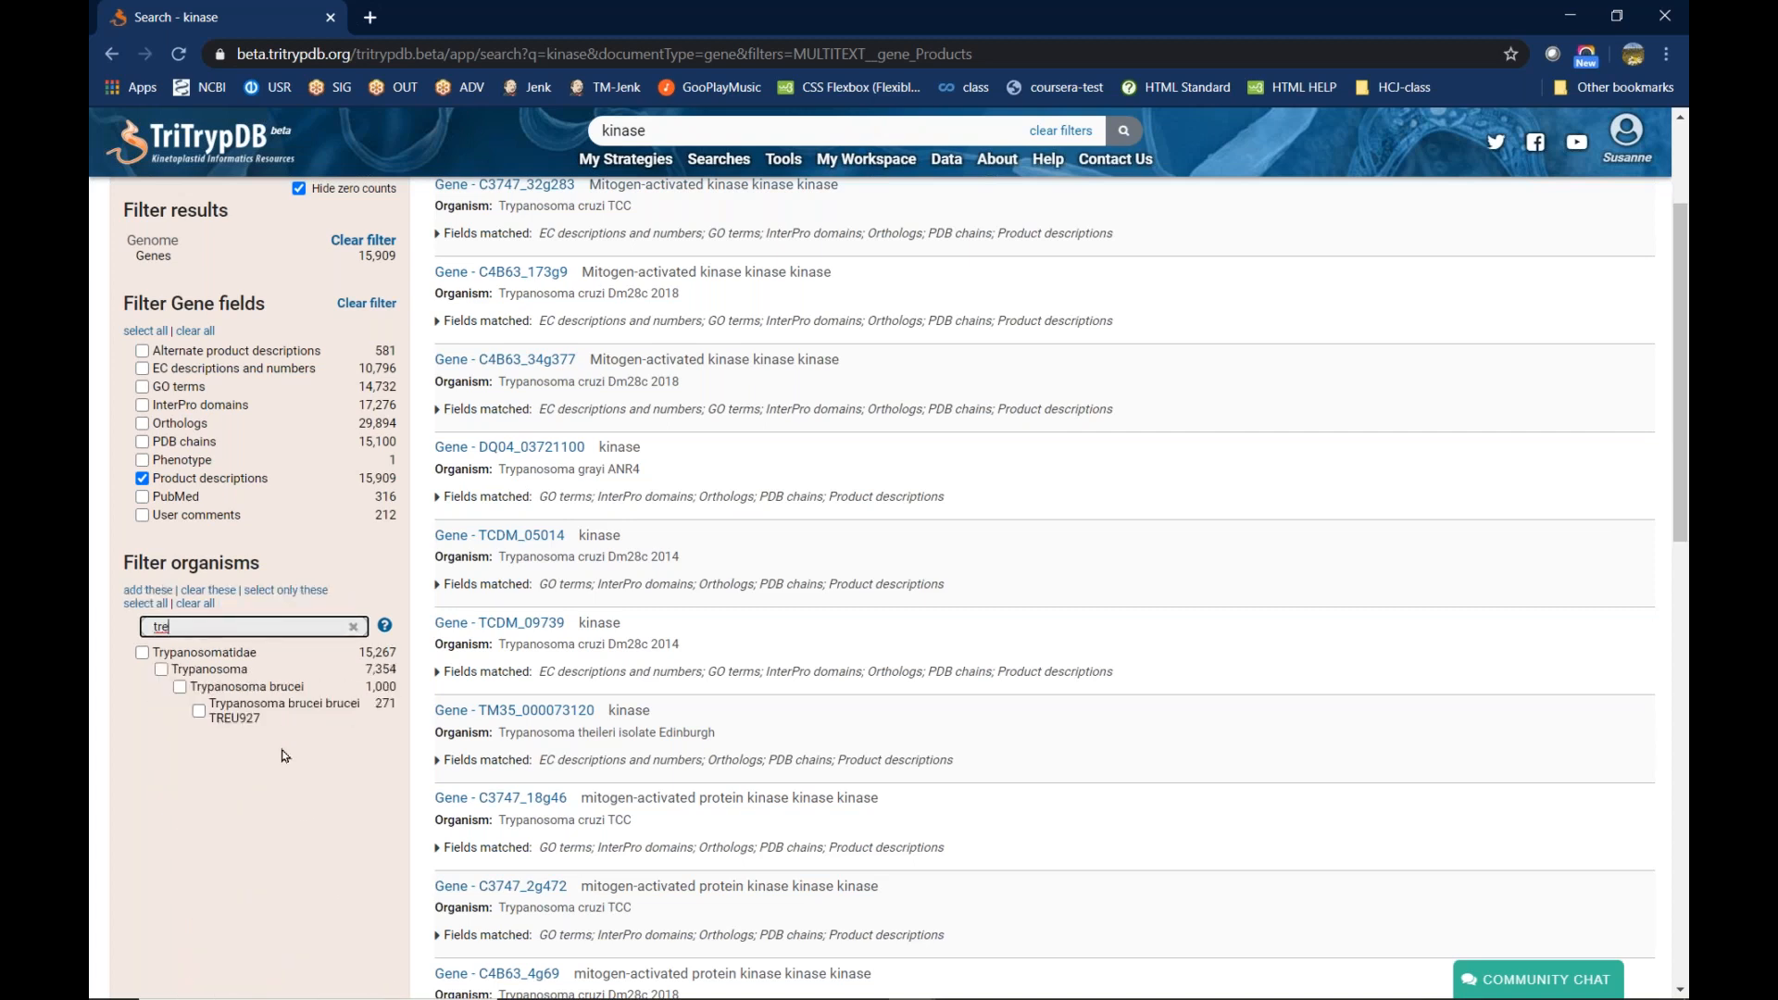
pyautogui.click(198, 711)
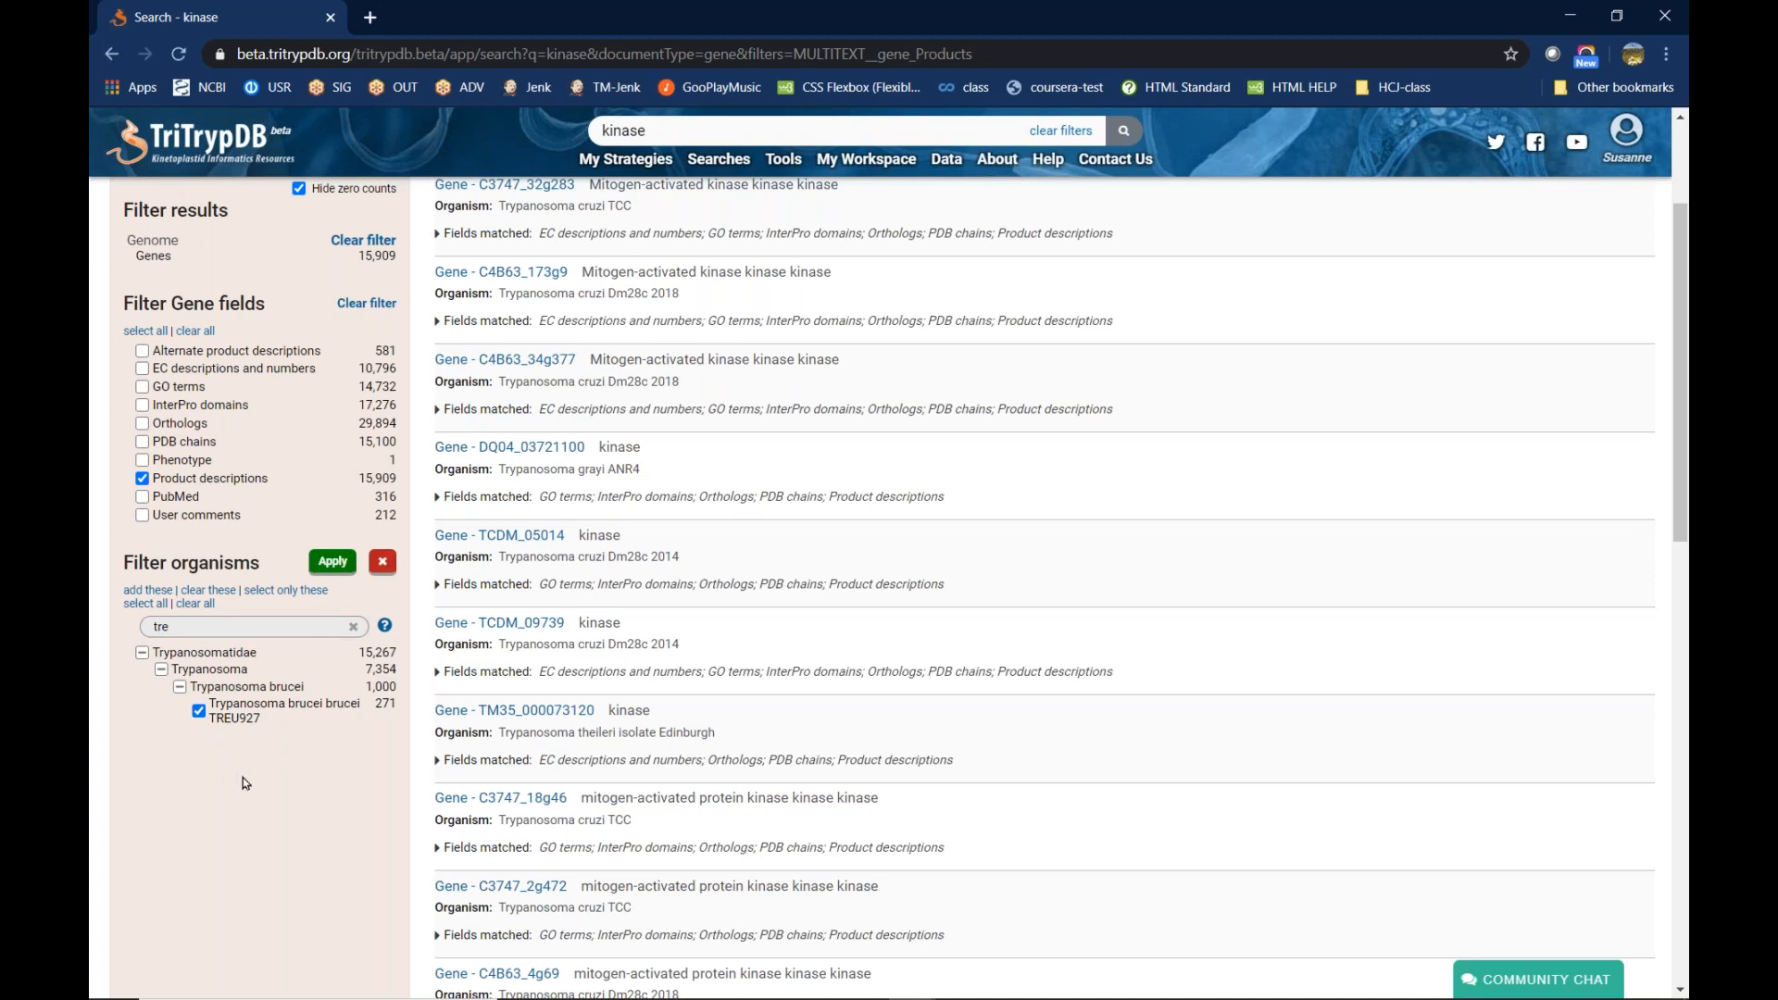
pyautogui.click(333, 561)
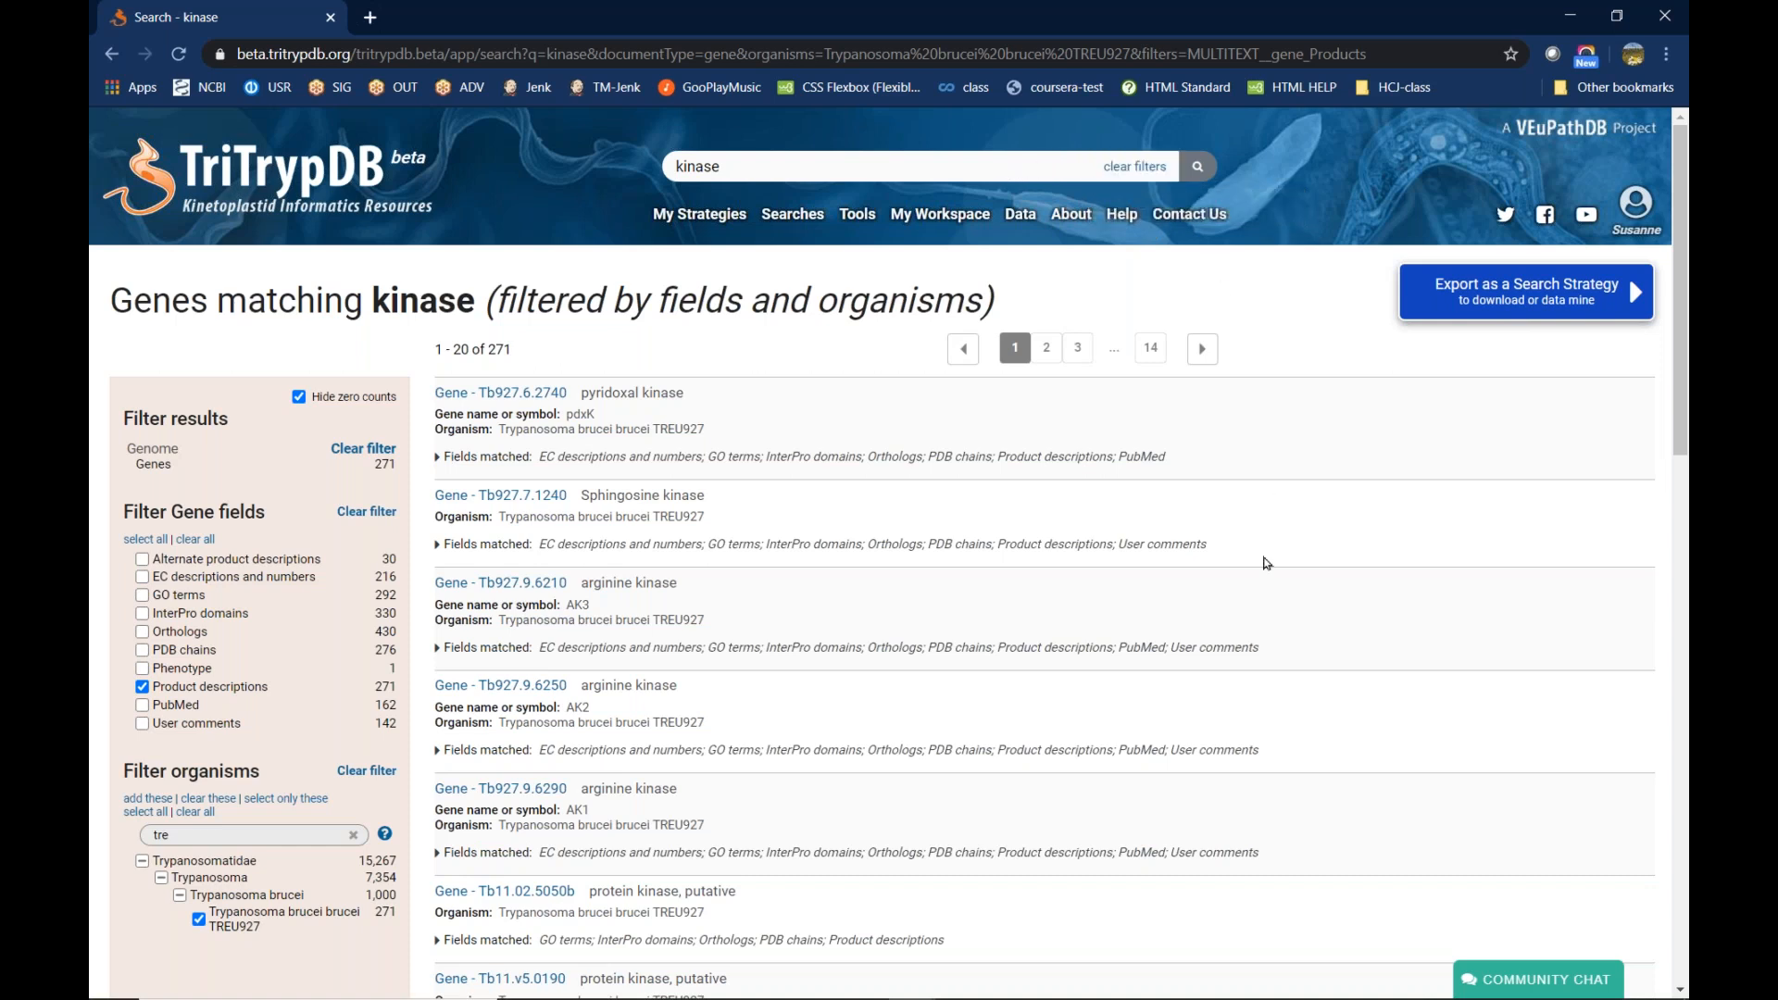
pyautogui.scroll(-1, 385, 769)
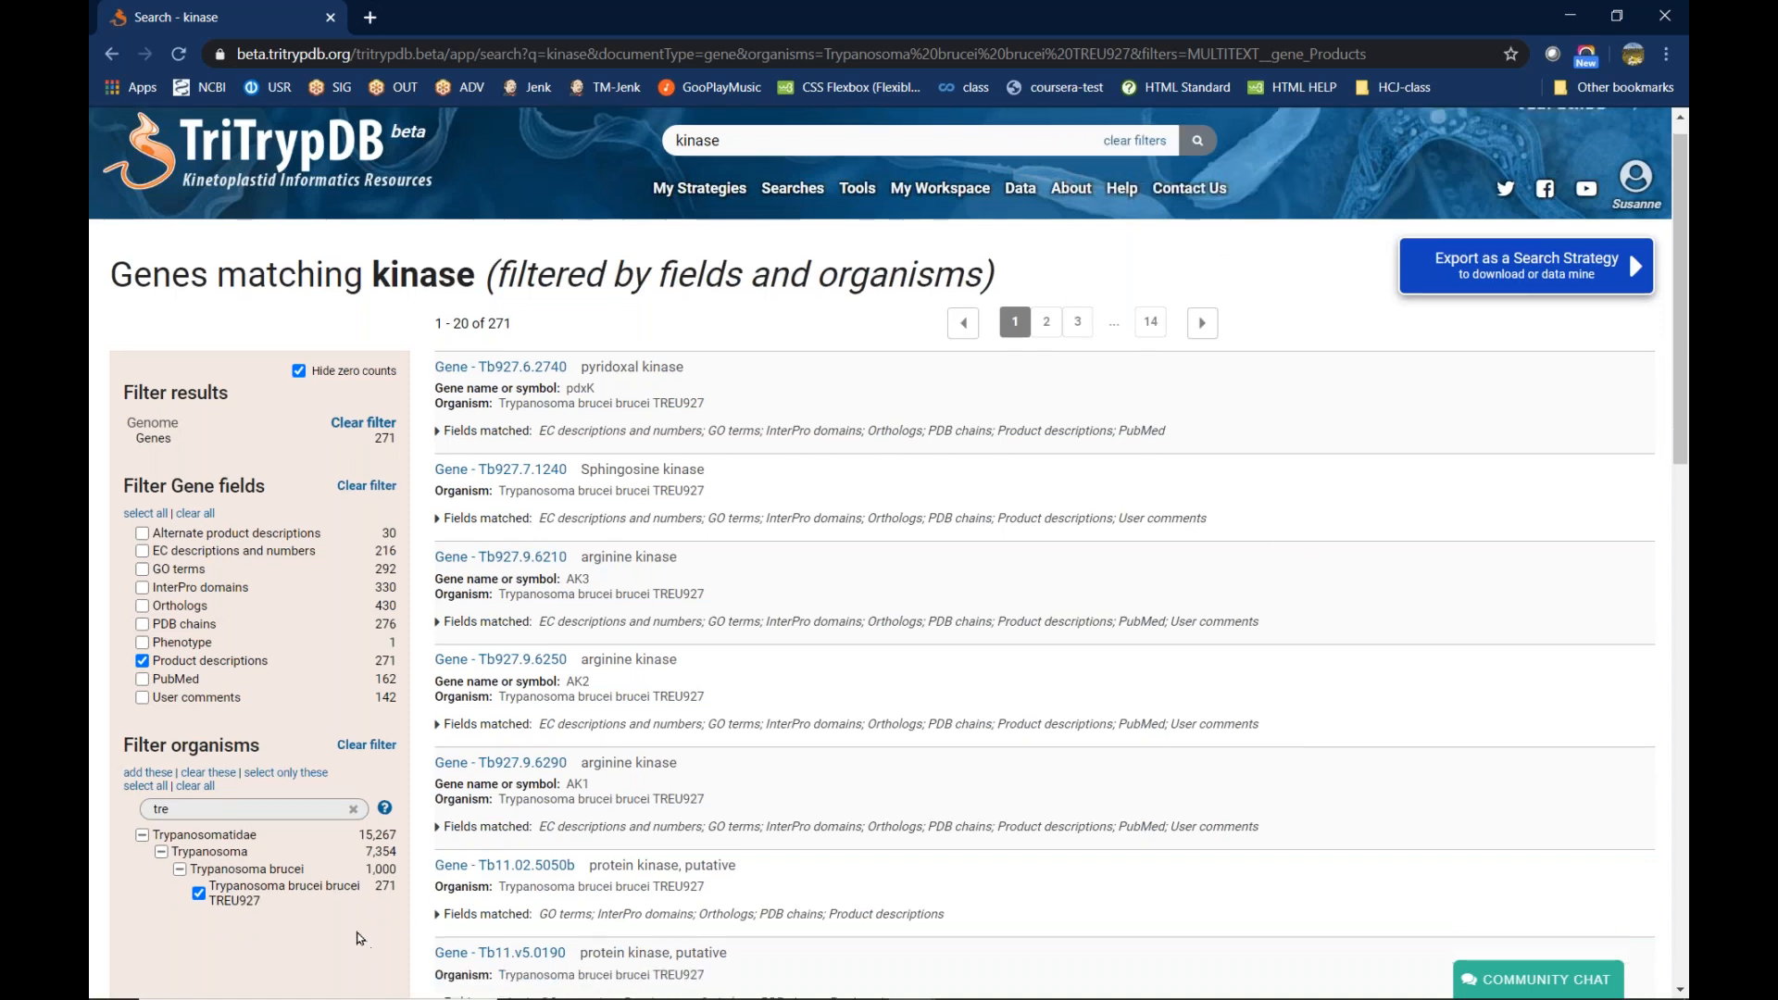
pyautogui.click(378, 669)
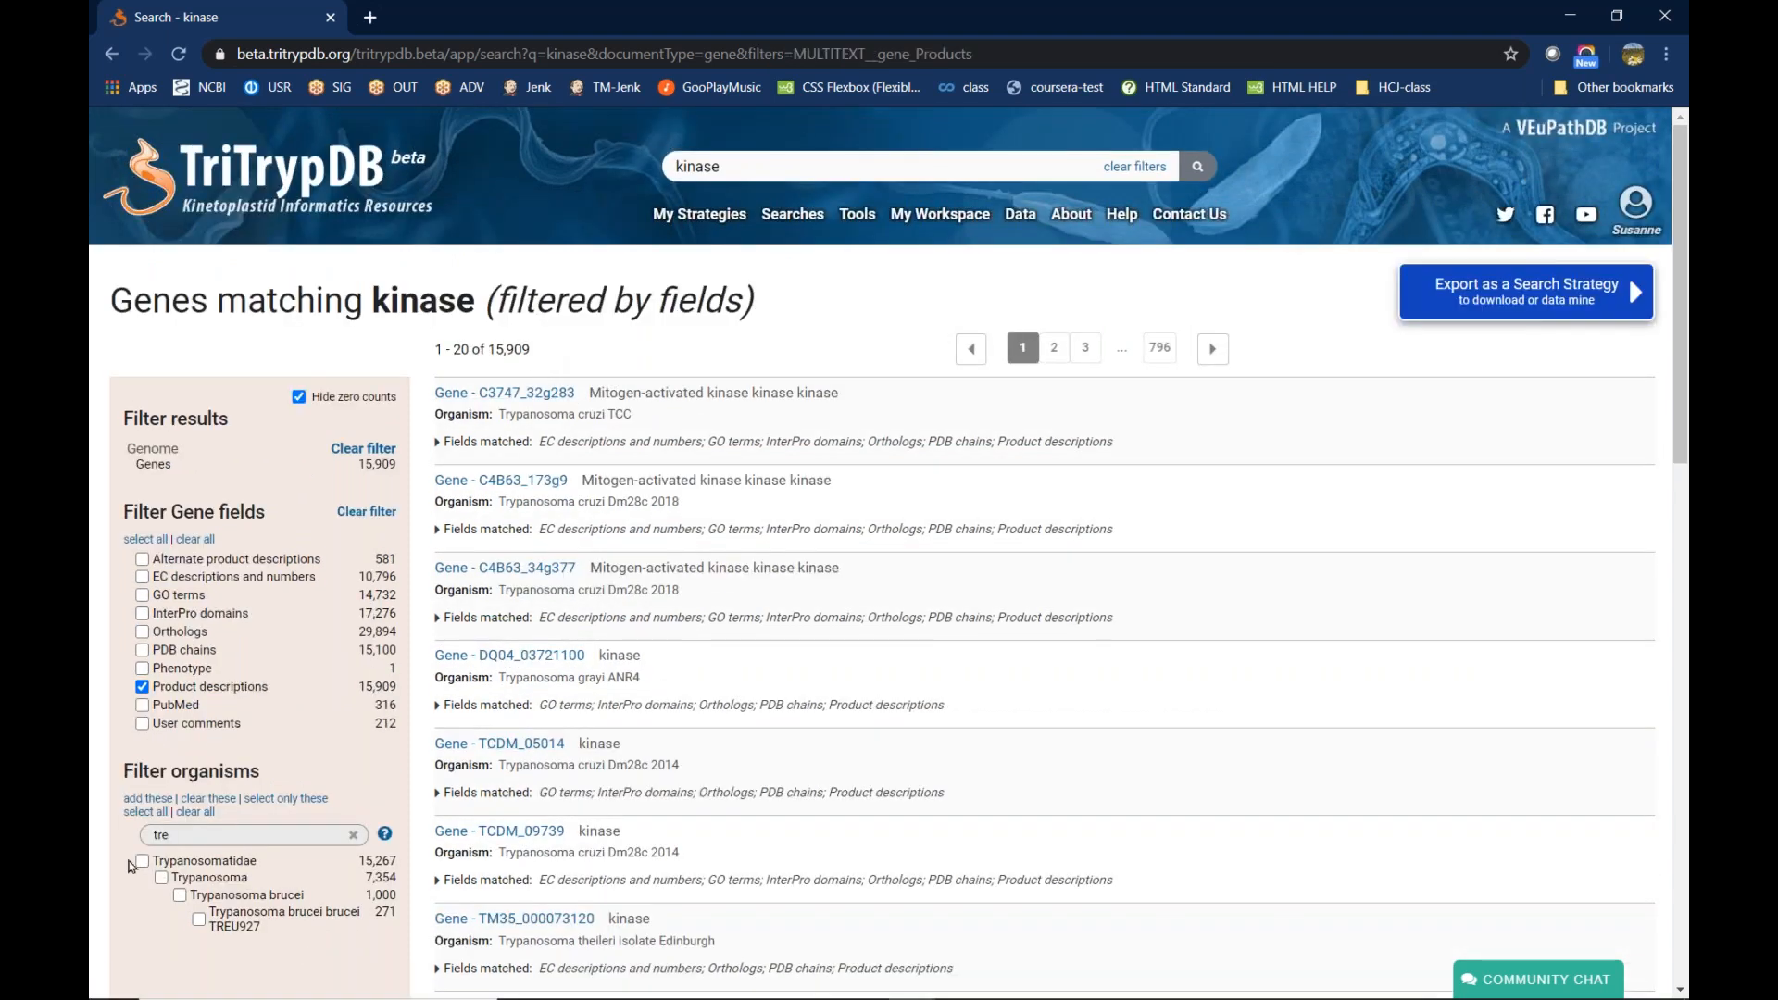
# - Find "lister" among the organisms and filter the kinase genes to Trypanosoma brucei Lister strain 427 2018
pyautogui.scroll(-1, 189, 734)
pyautogui.moveTo(189, 733); pyautogui.dragTo(127, 742)
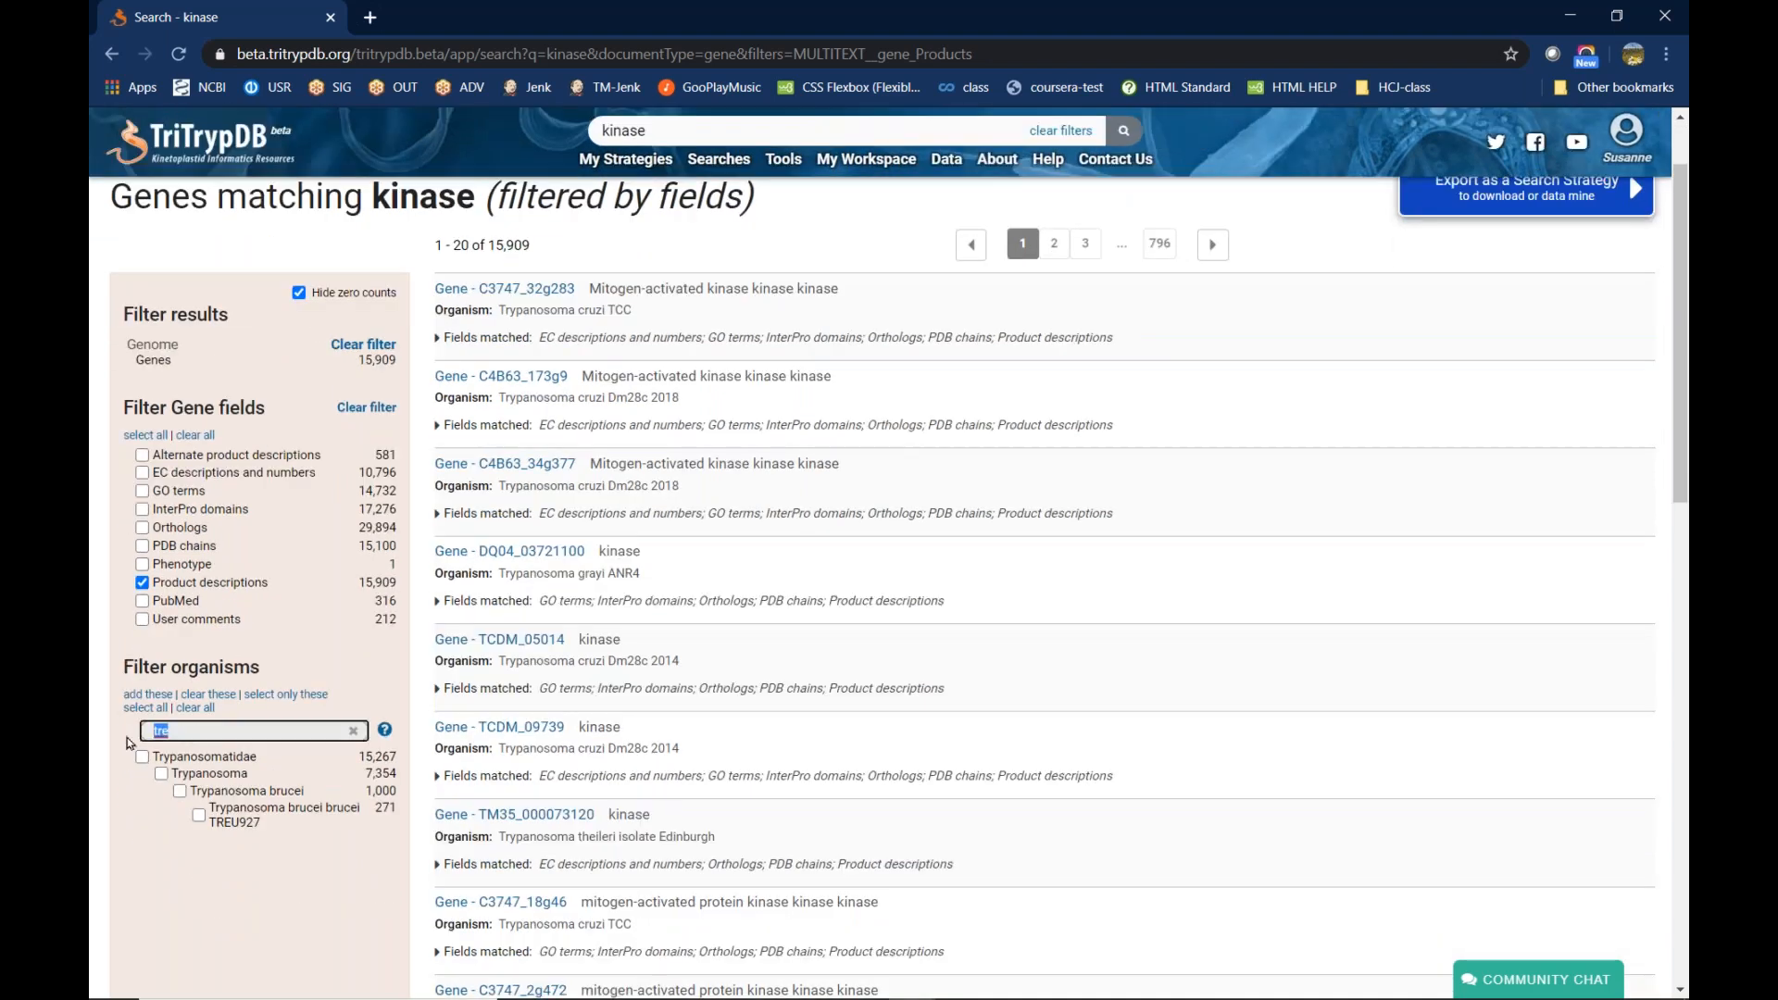
pyautogui.write('lis')
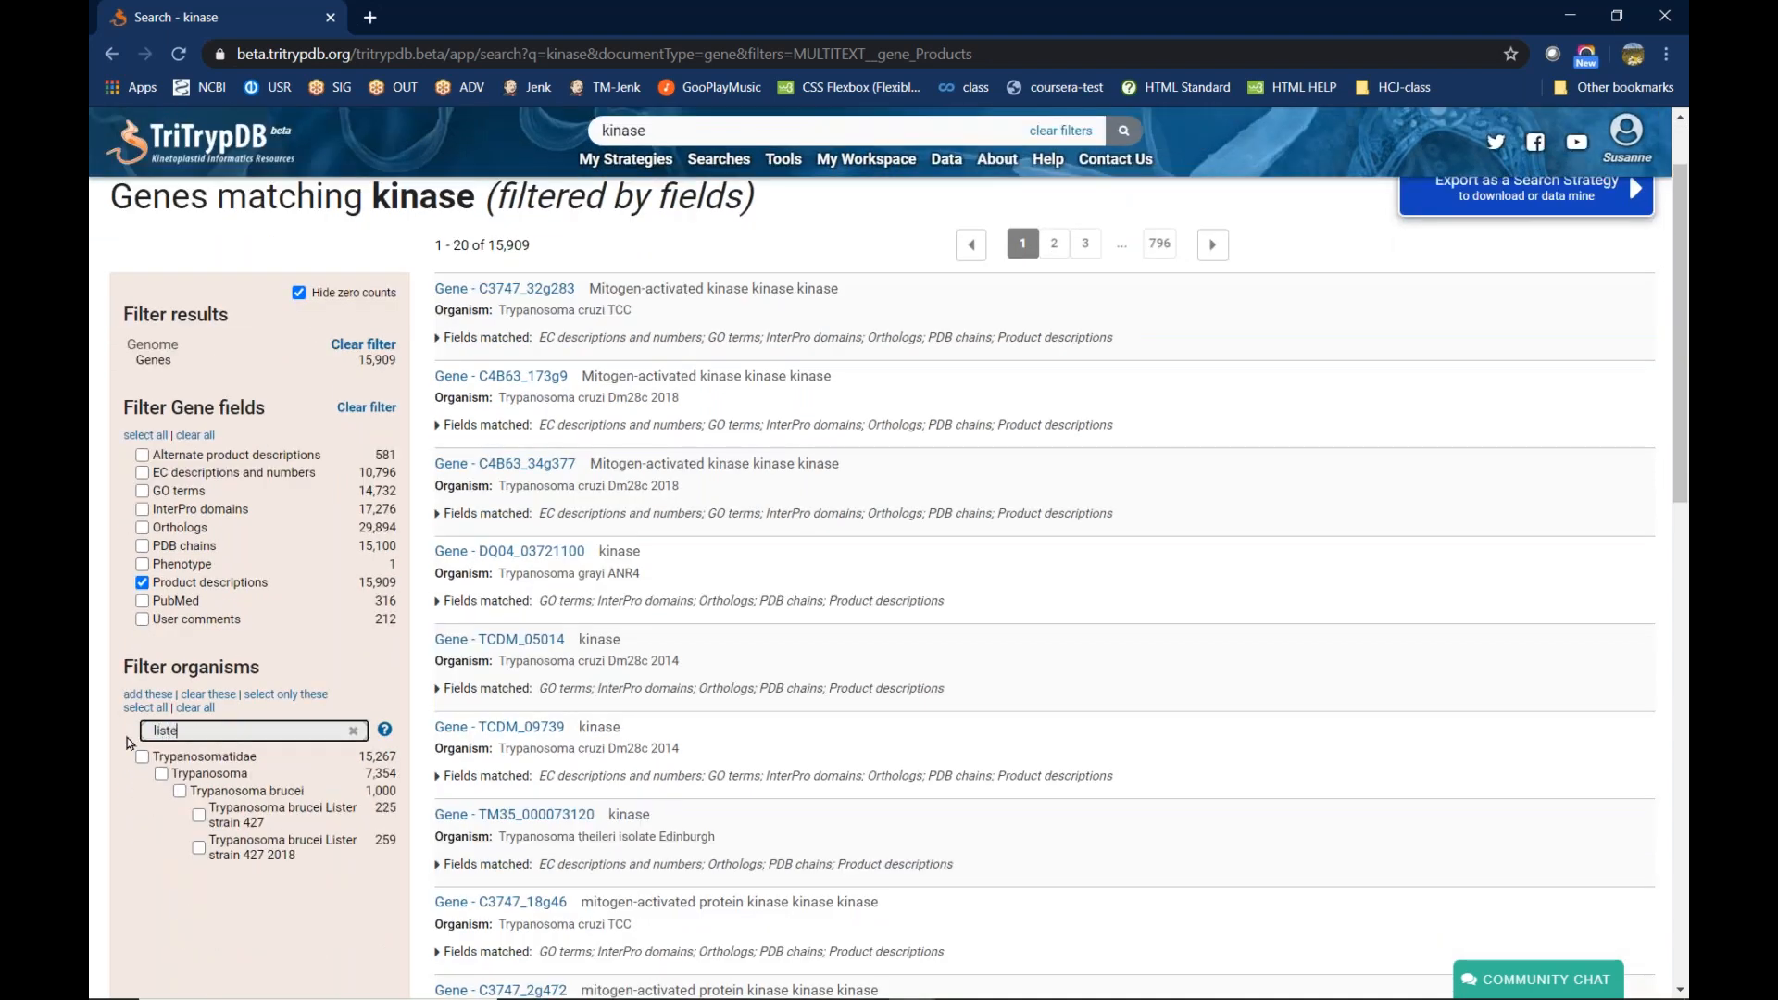
pyautogui.write('ter')
pyautogui.click(198, 848)
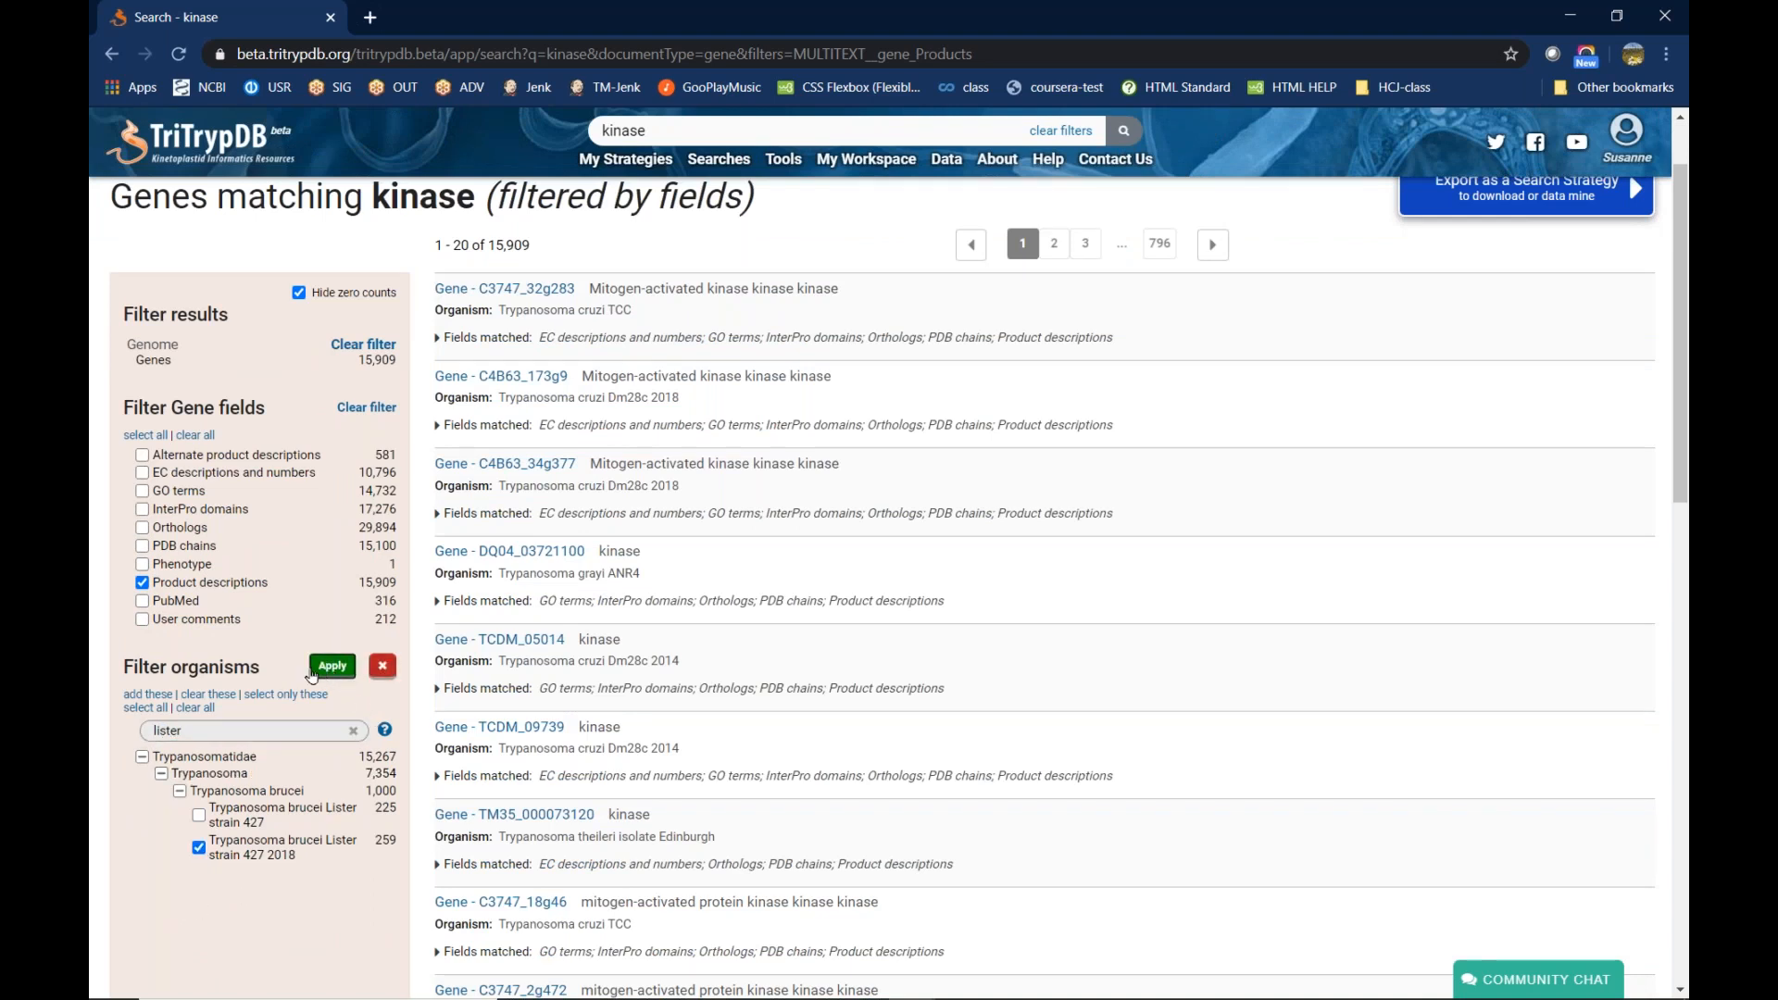
pyautogui.click(332, 666)
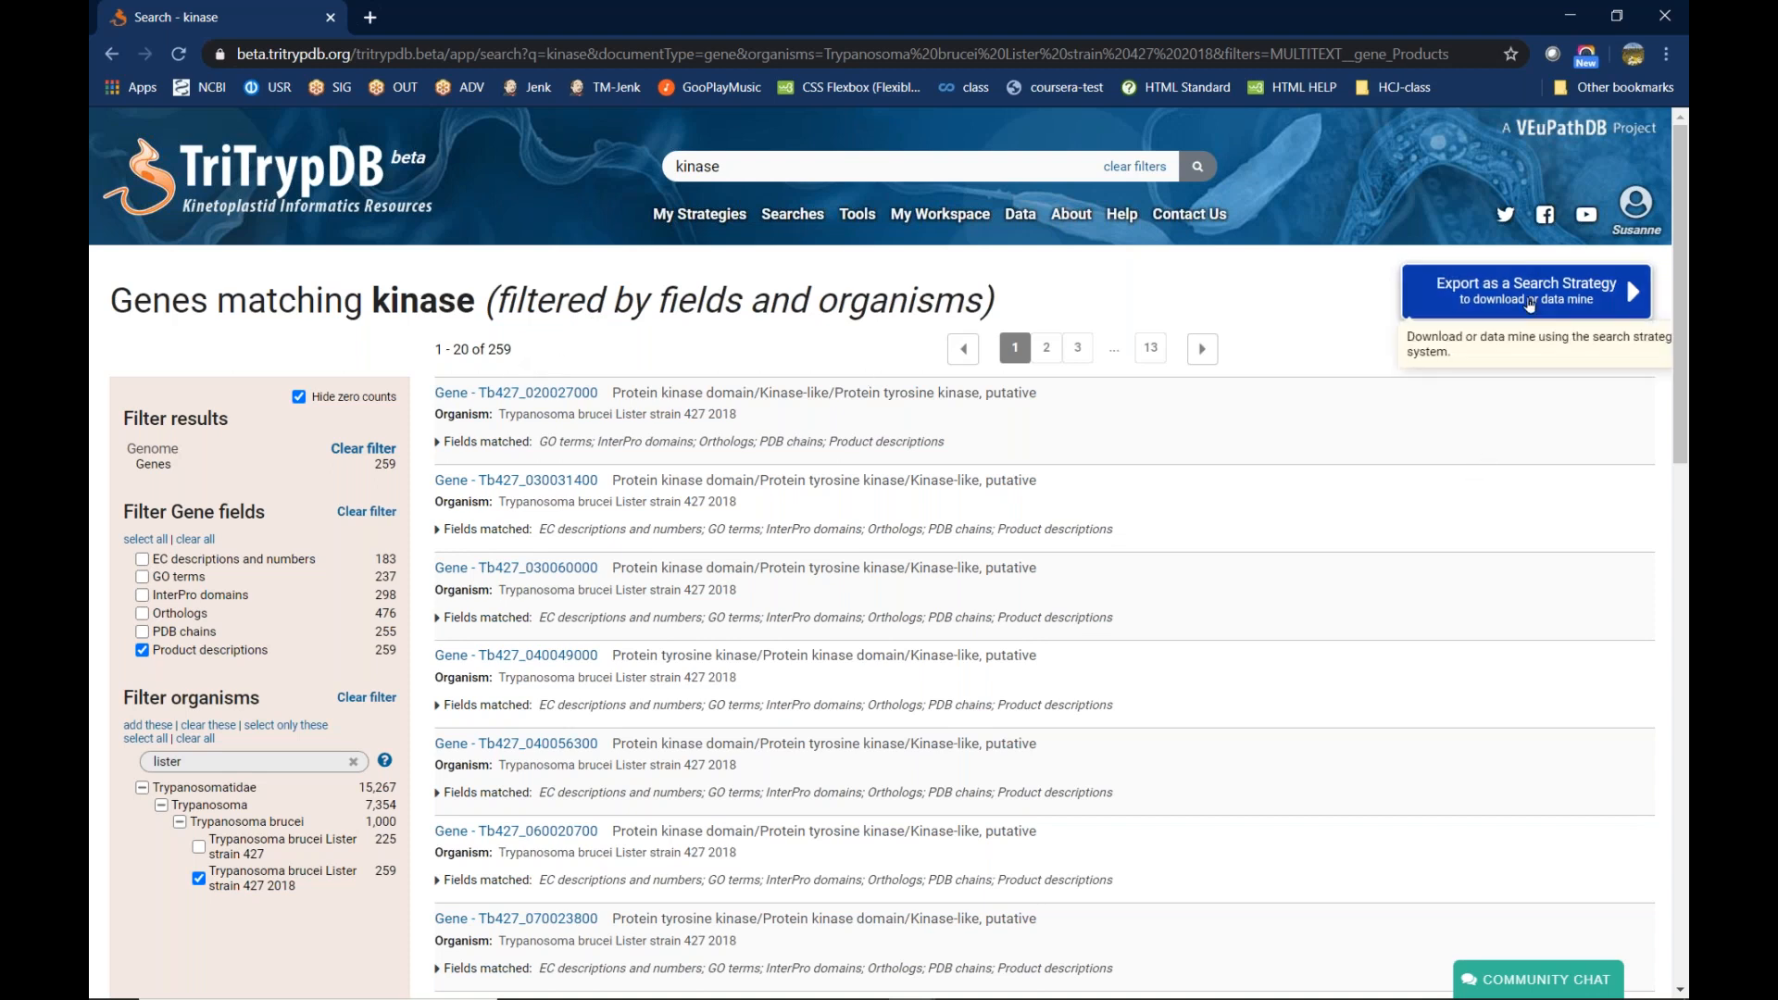
# - Export the filtered kinase genes as a search strategy and view its gene results table
pyautogui.click(1530, 302)
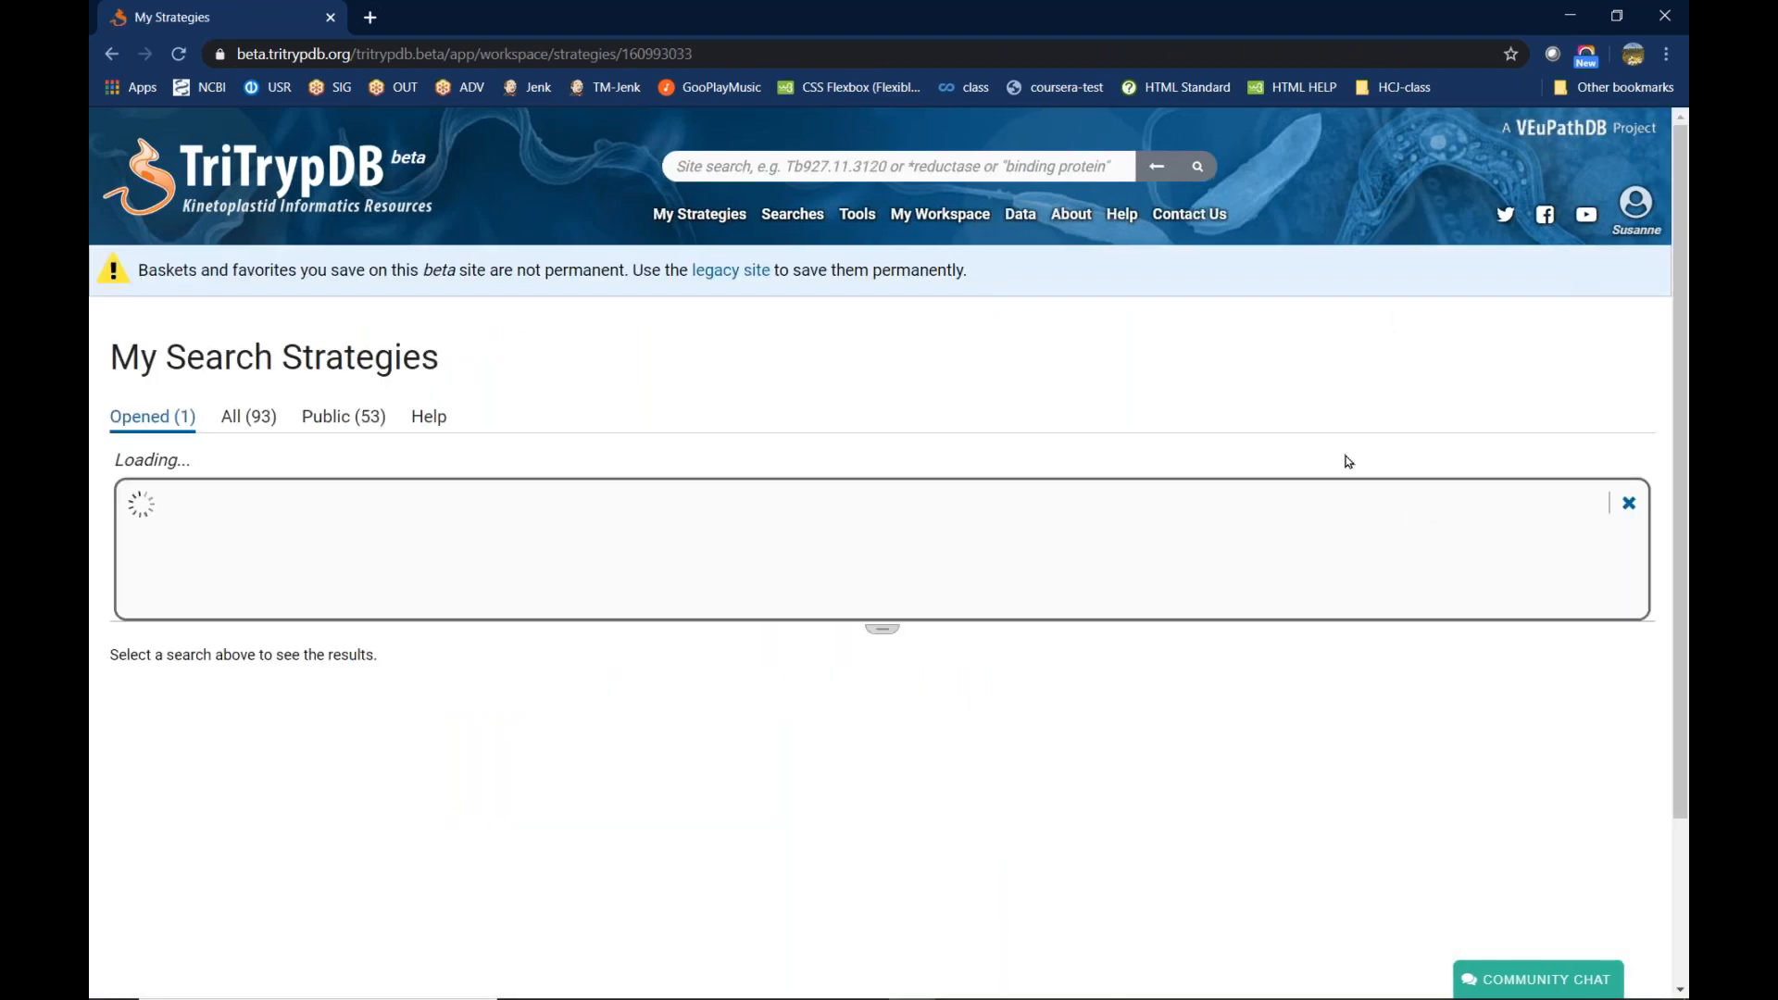
pyautogui.moveTo(1684, 304); pyautogui.dragTo(1684, 419)
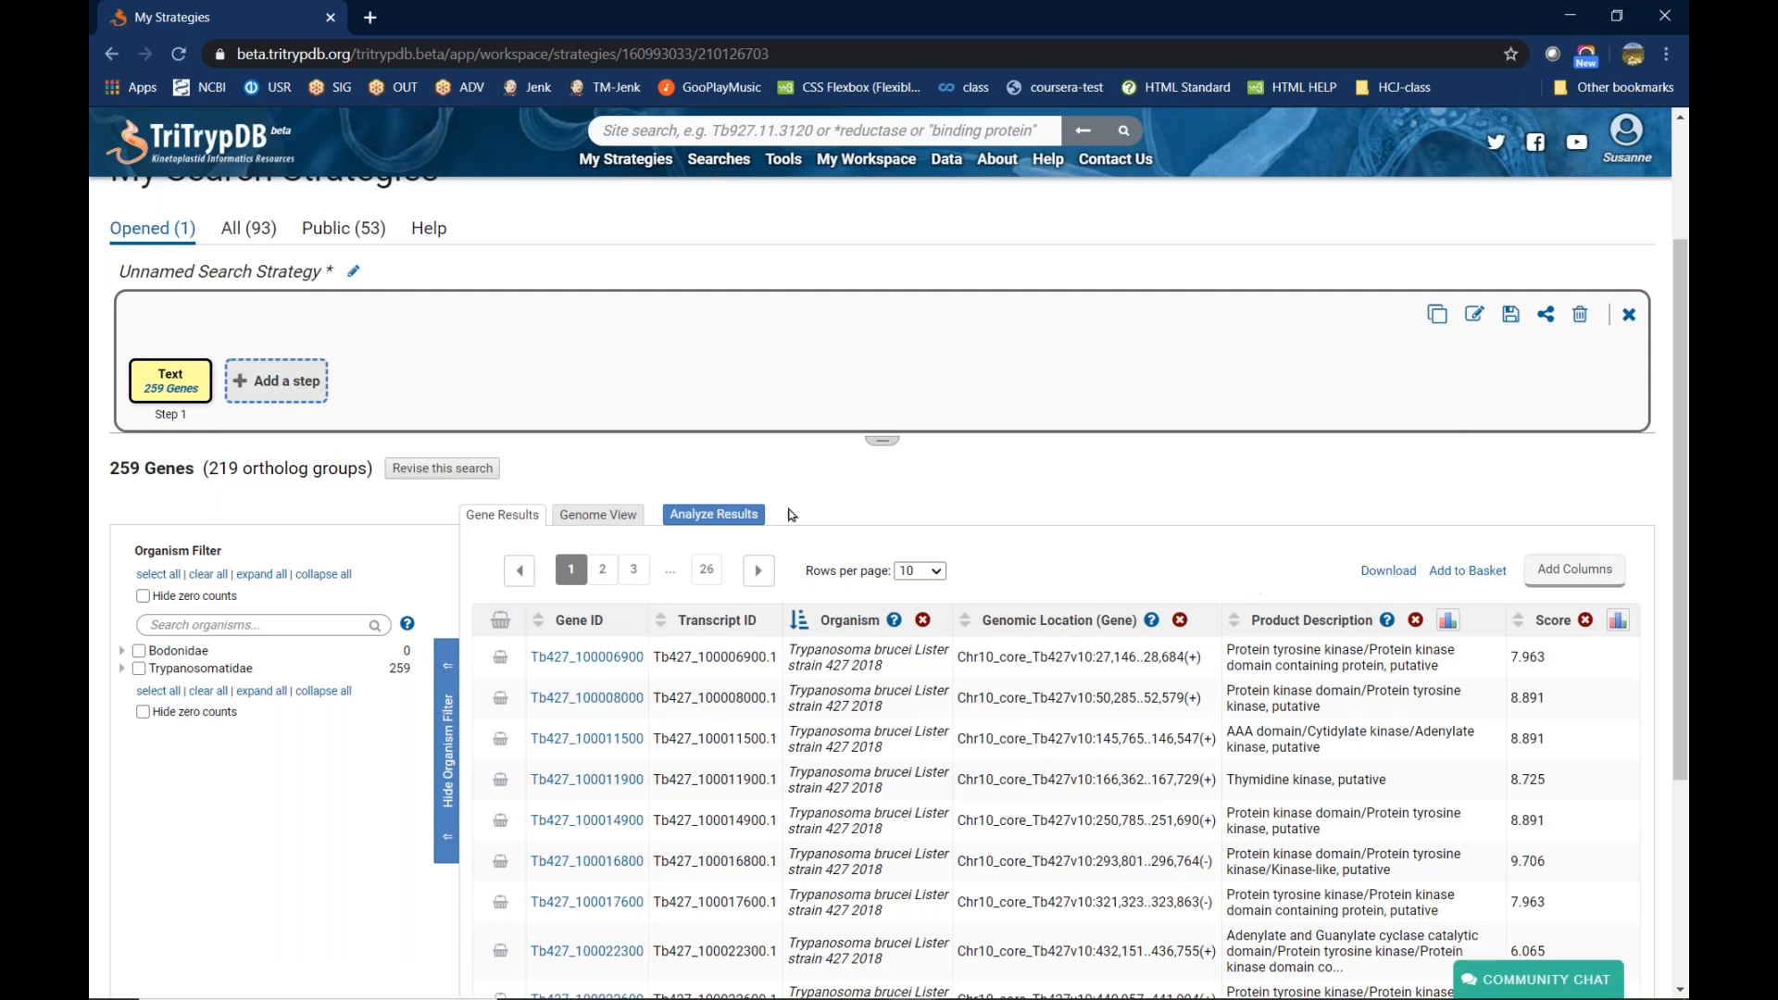
# - Generate a custom-column tabular download report of the strategy's genes, shown in the browser
pyautogui.click(1389, 576)
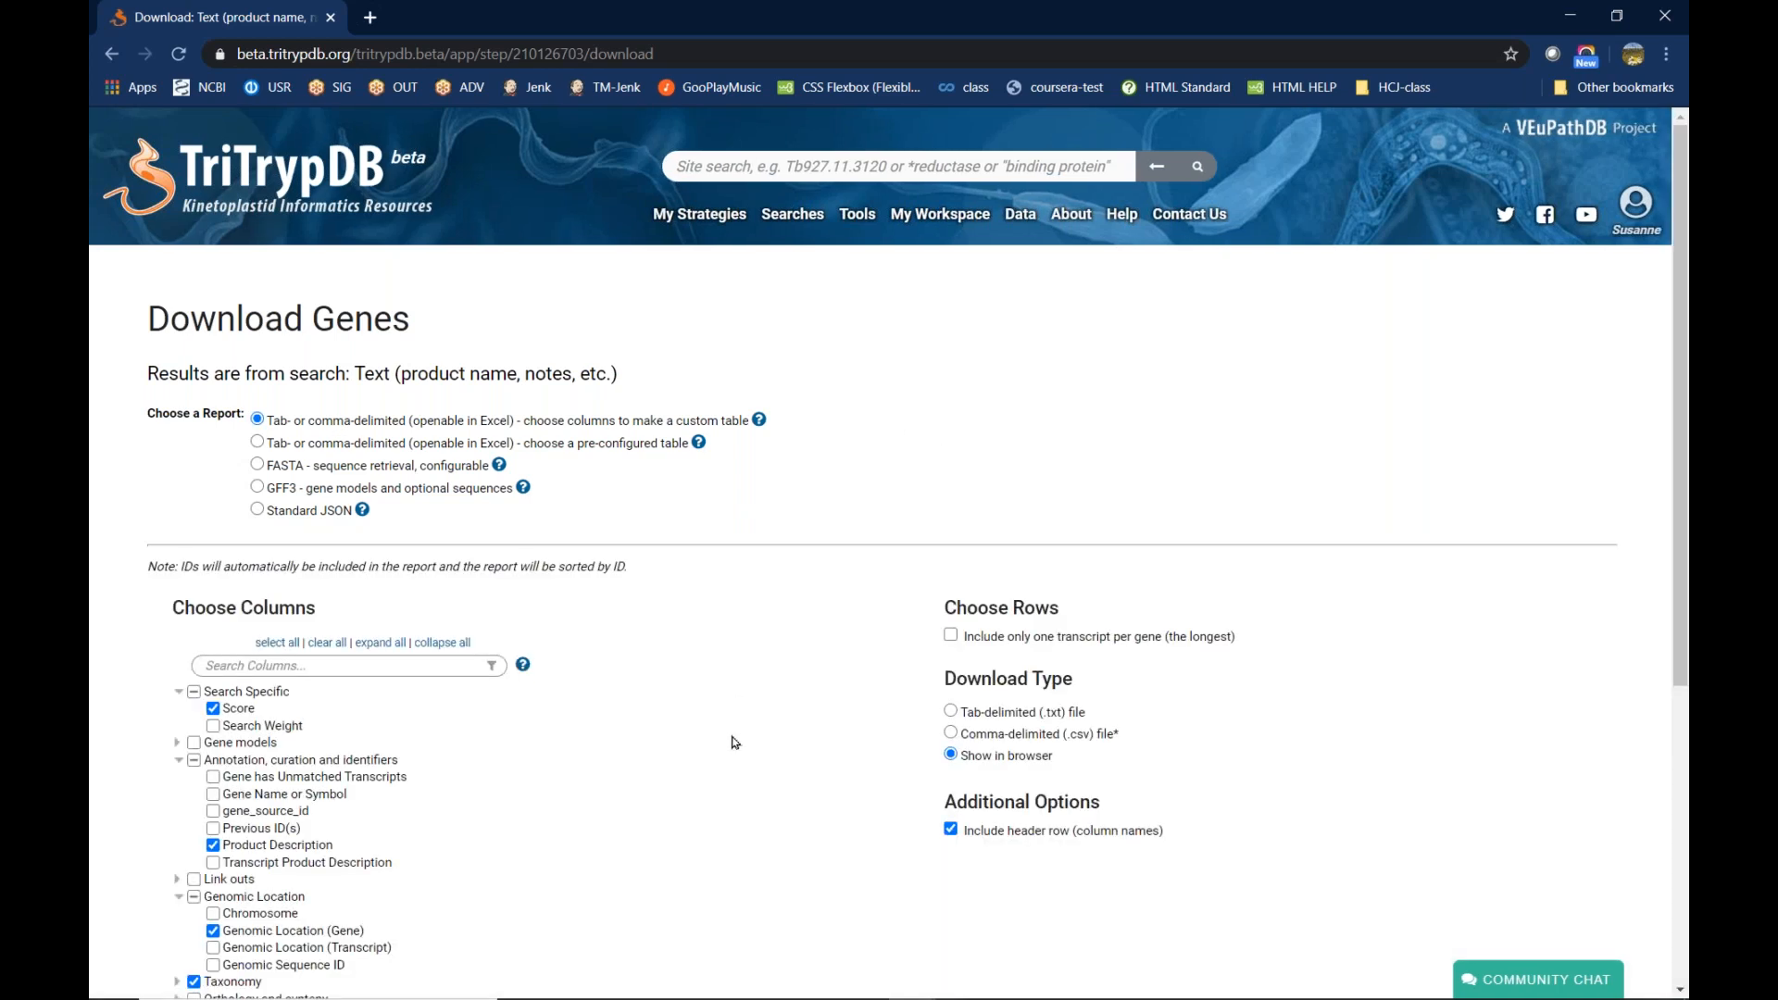
pyautogui.scroll(-1, 735, 742)
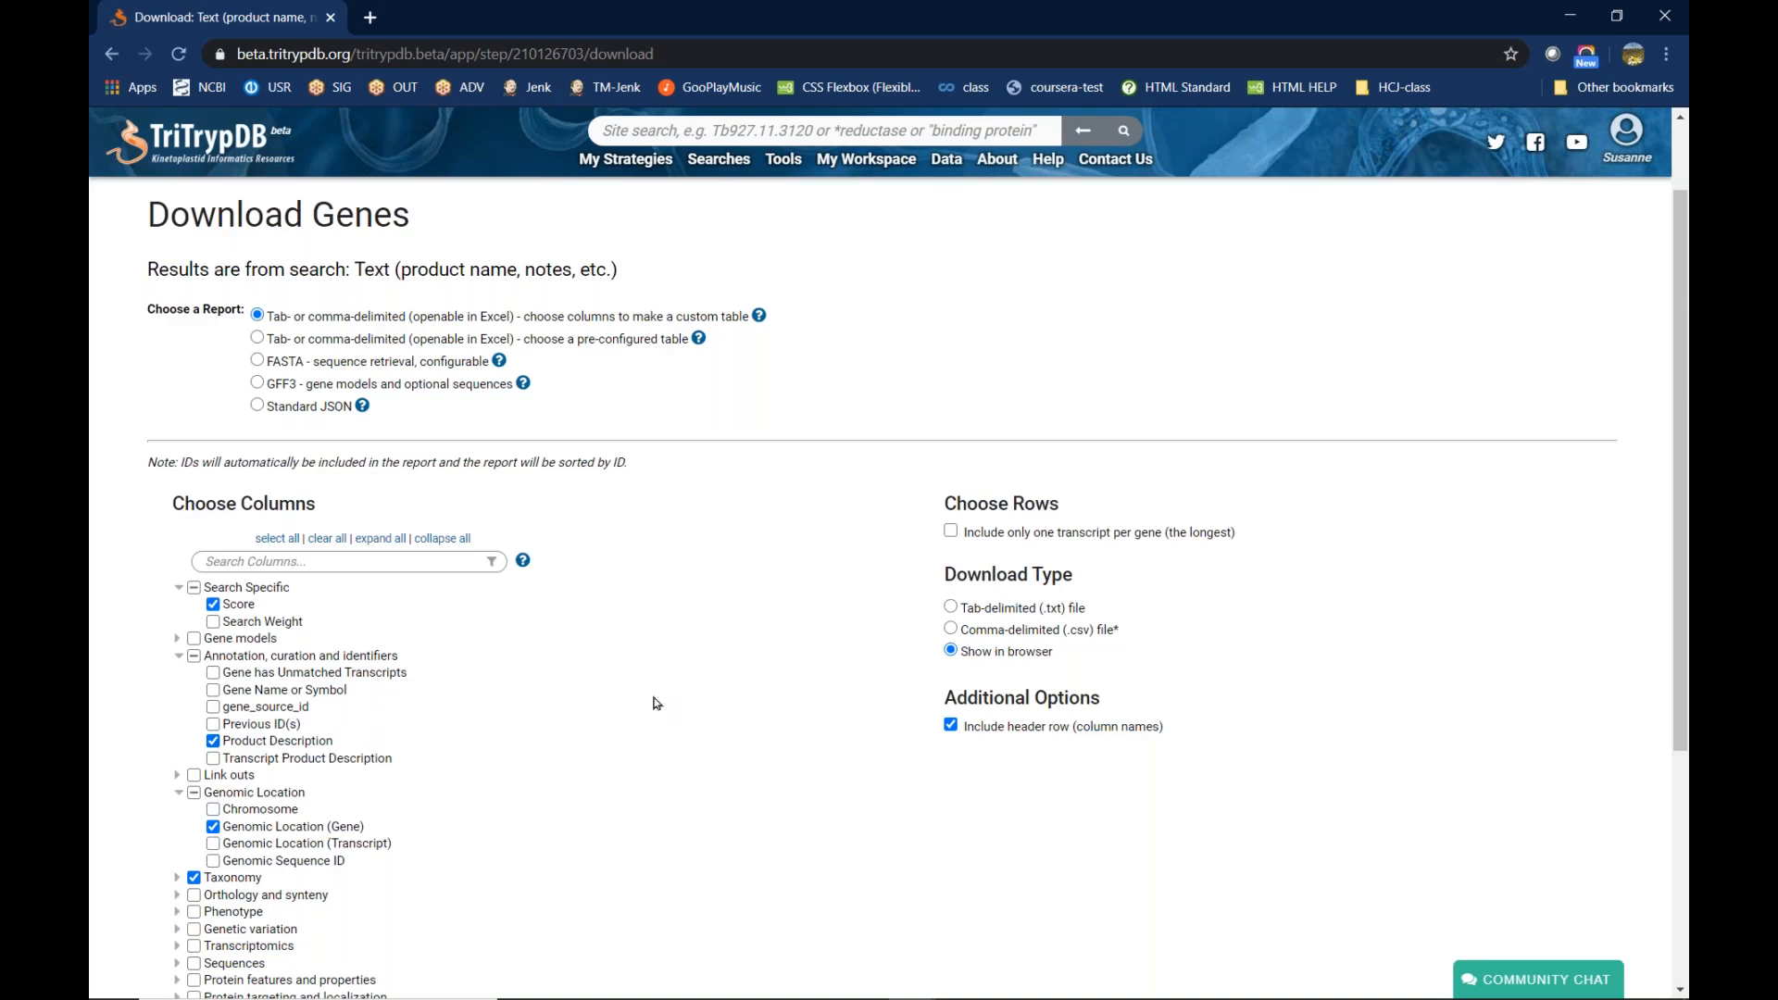
pyautogui.scroll(-3, 704, 713)
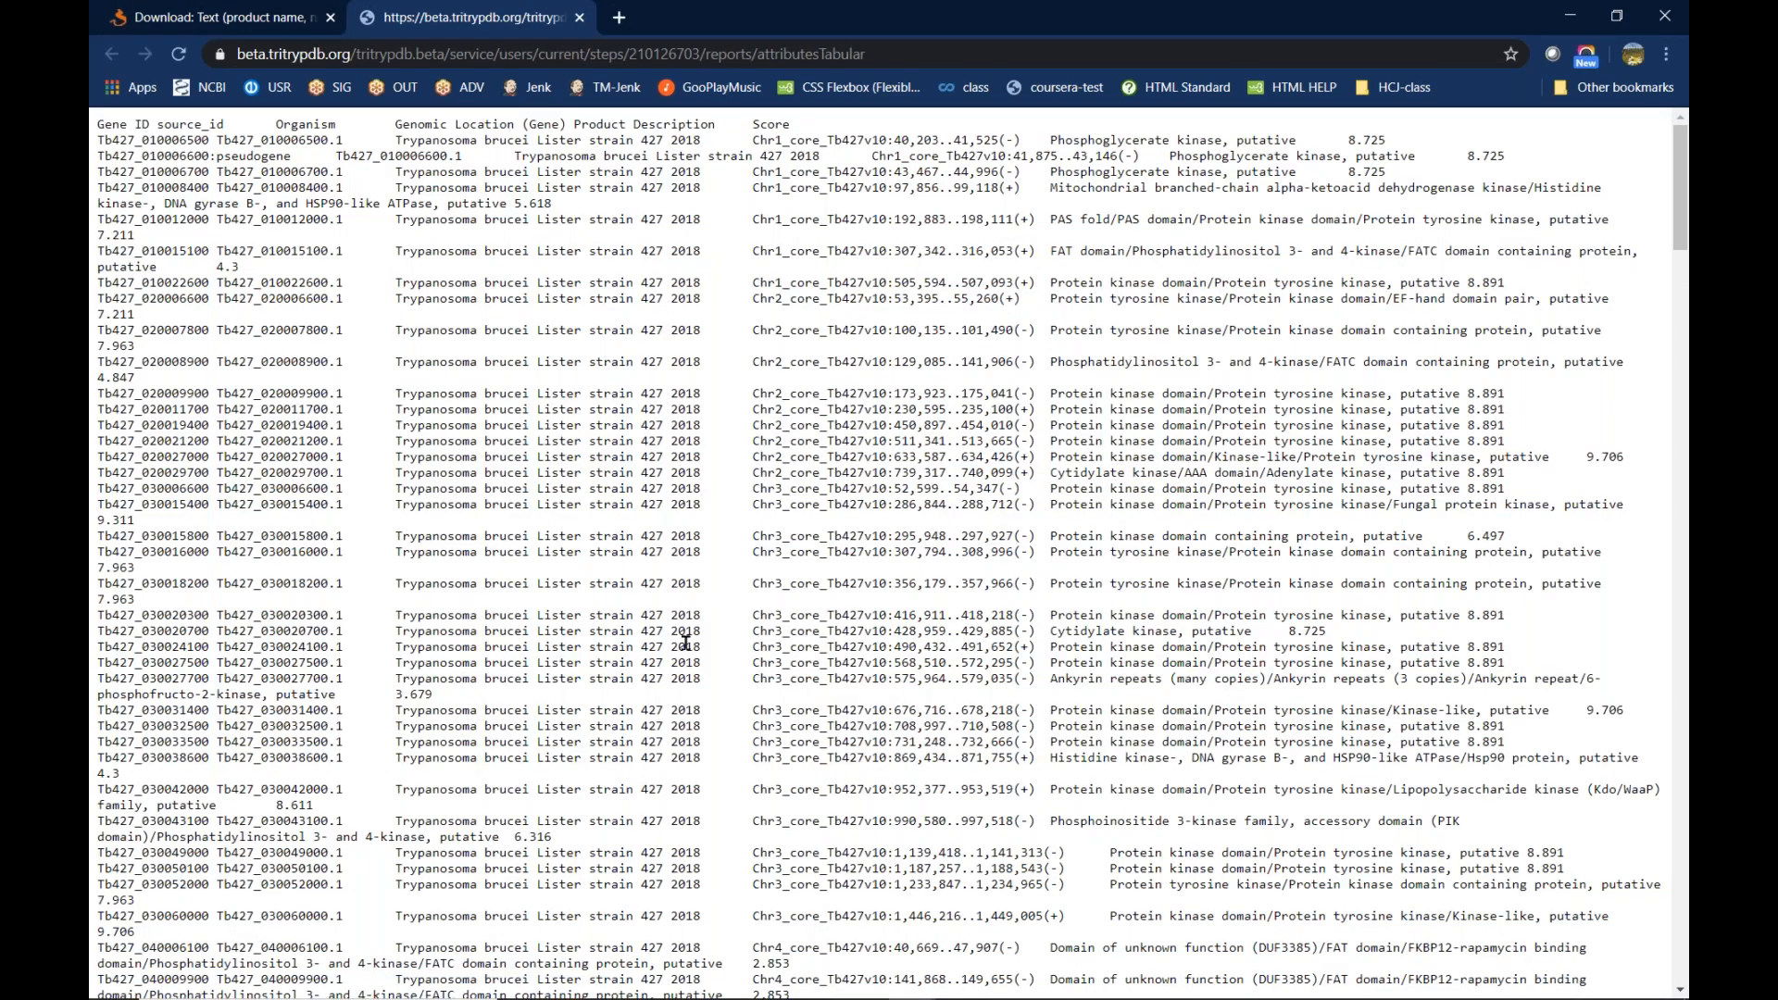
# - Leave the download report and return to the opened kinase search strategy
pyautogui.click(242, 21)
pyautogui.scroll(1, 727, 670)
pyautogui.scroll(4, 726, 670)
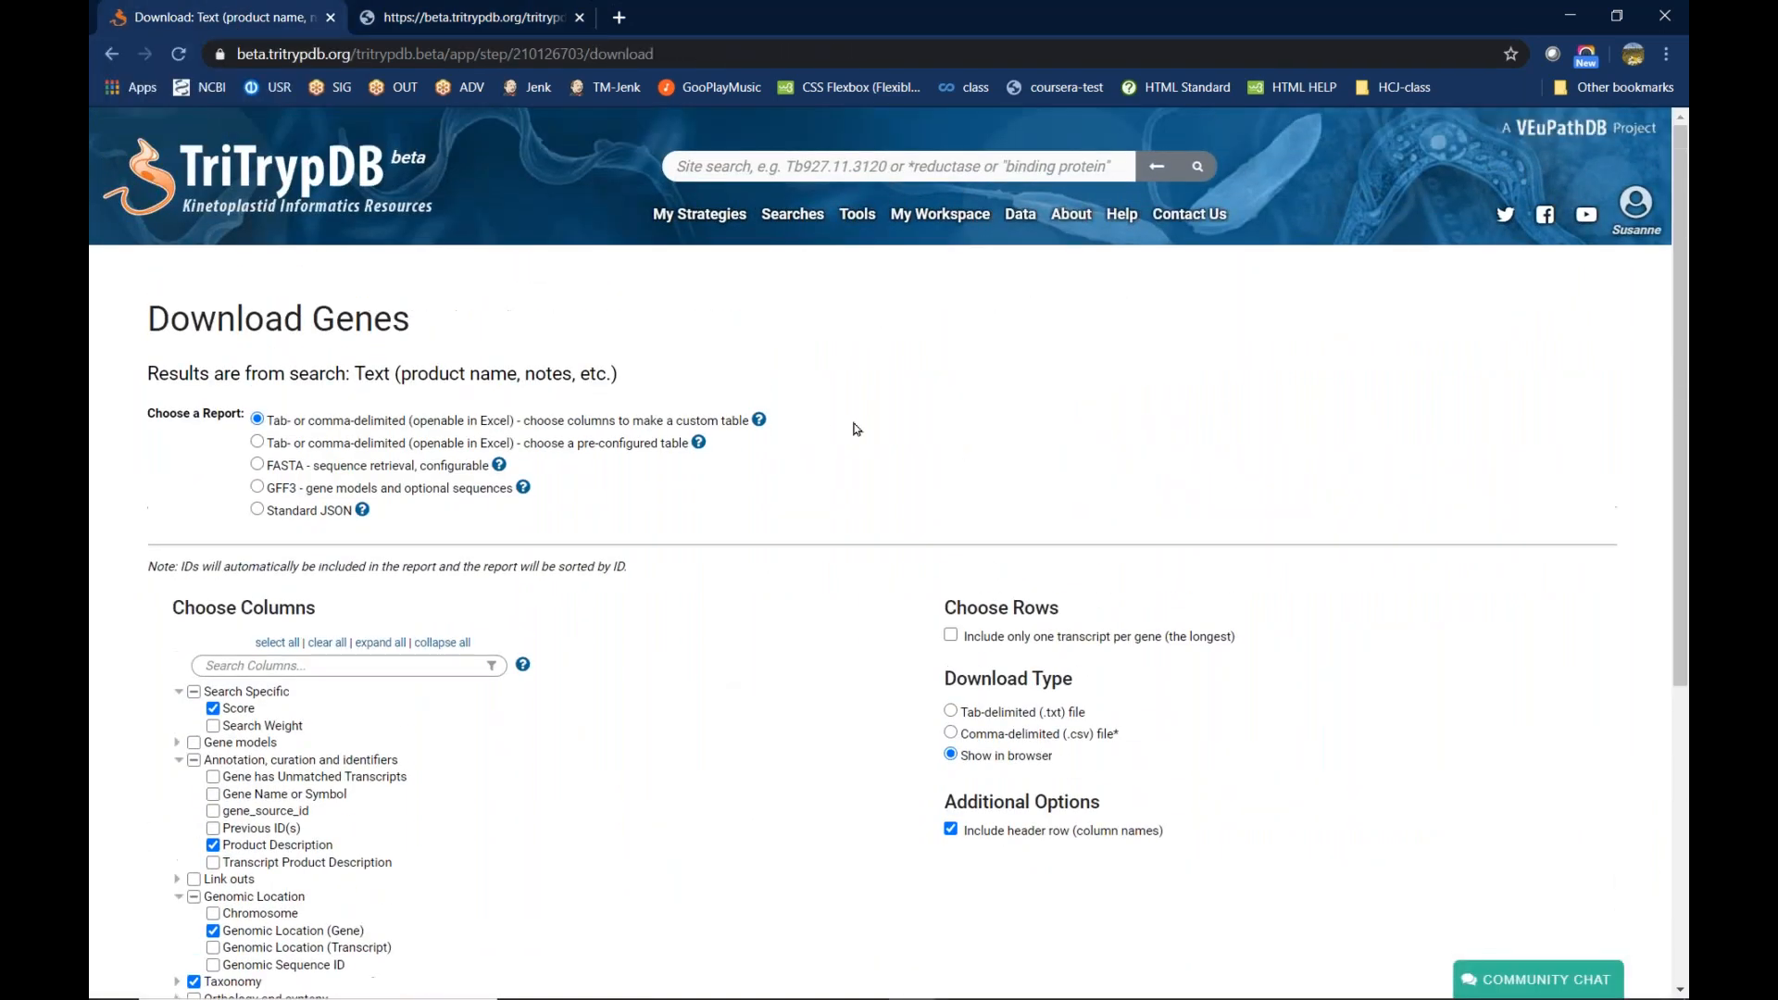
pyautogui.click(705, 220)
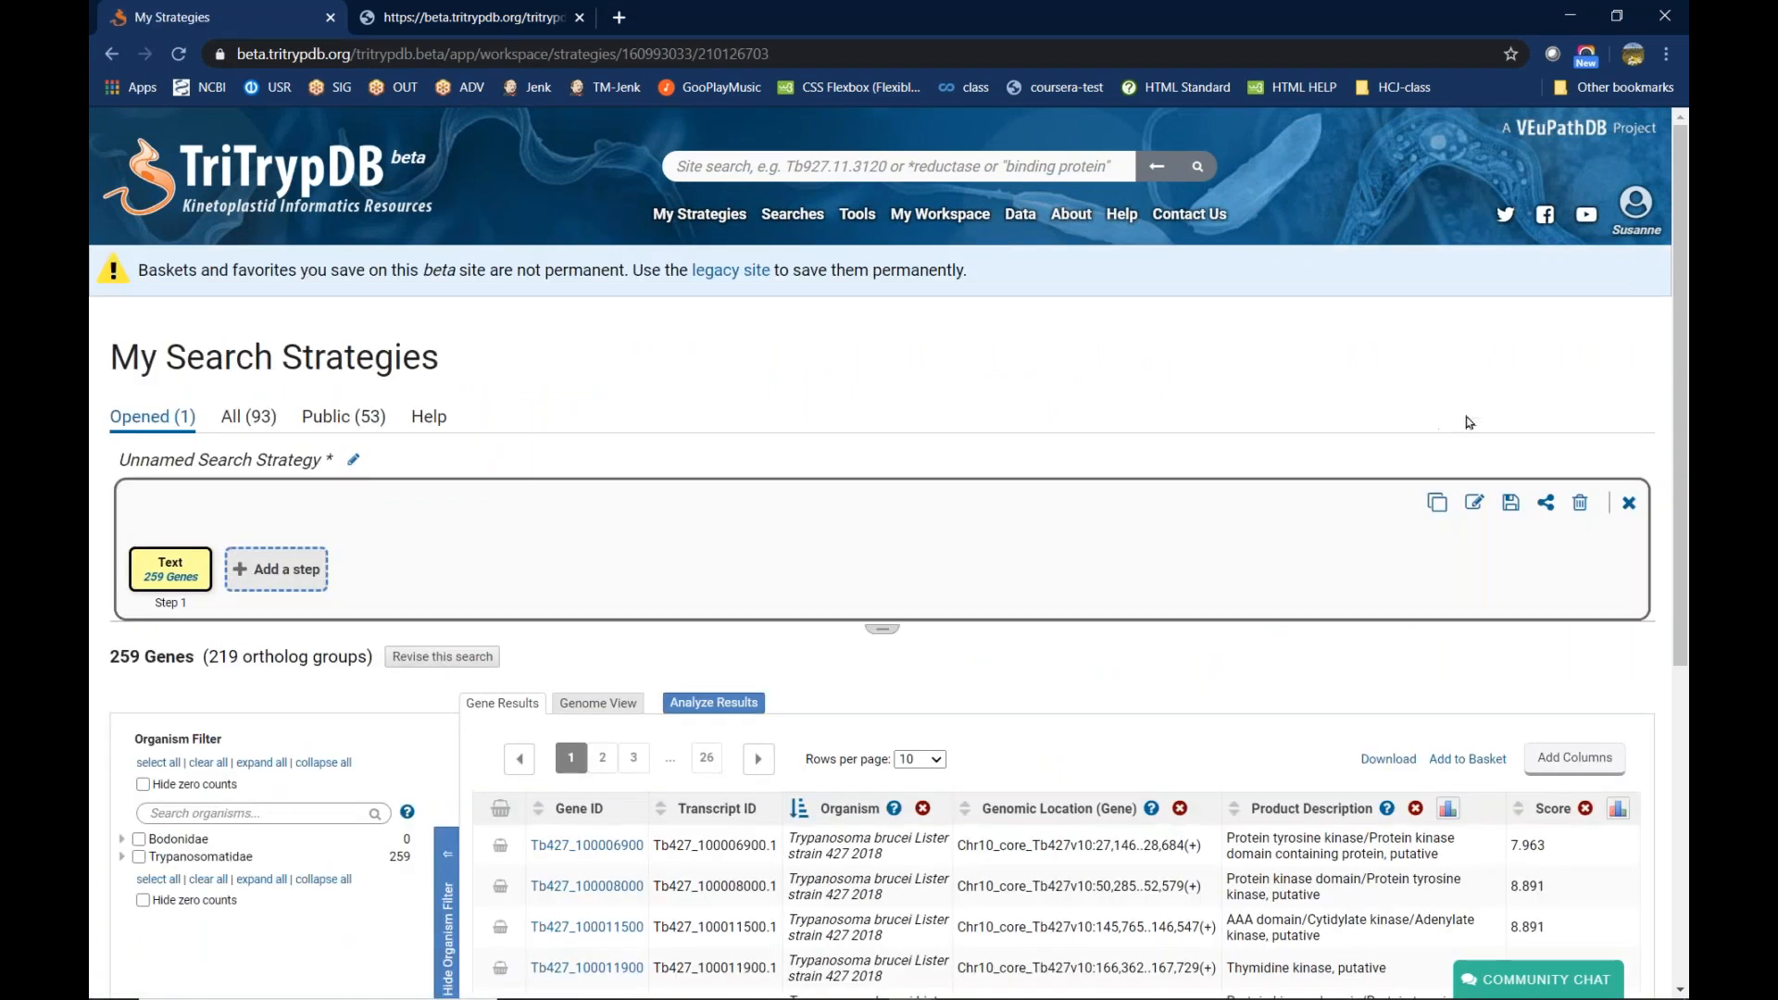
pyautogui.moveTo(1675, 338); pyautogui.dragTo(1678, 415)
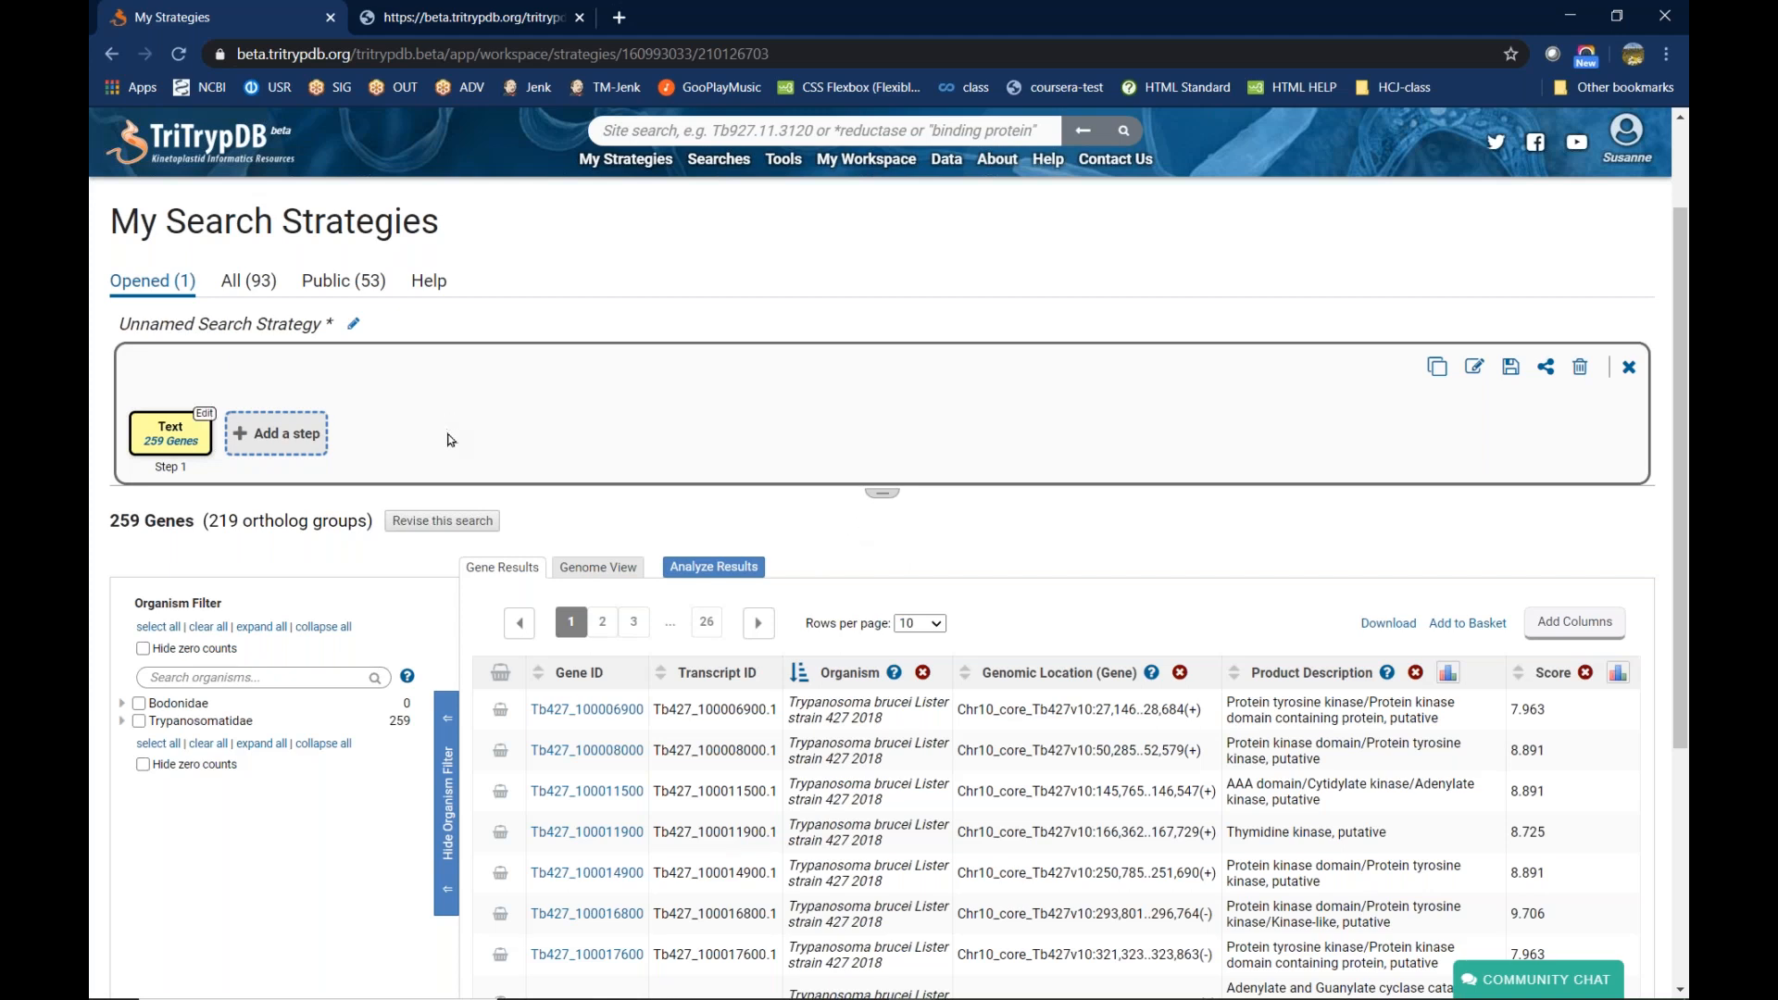
# - Start a second strategy step that intersects the kinase genes with a new Predicted Signal Peptide search
pyautogui.click(291, 452)
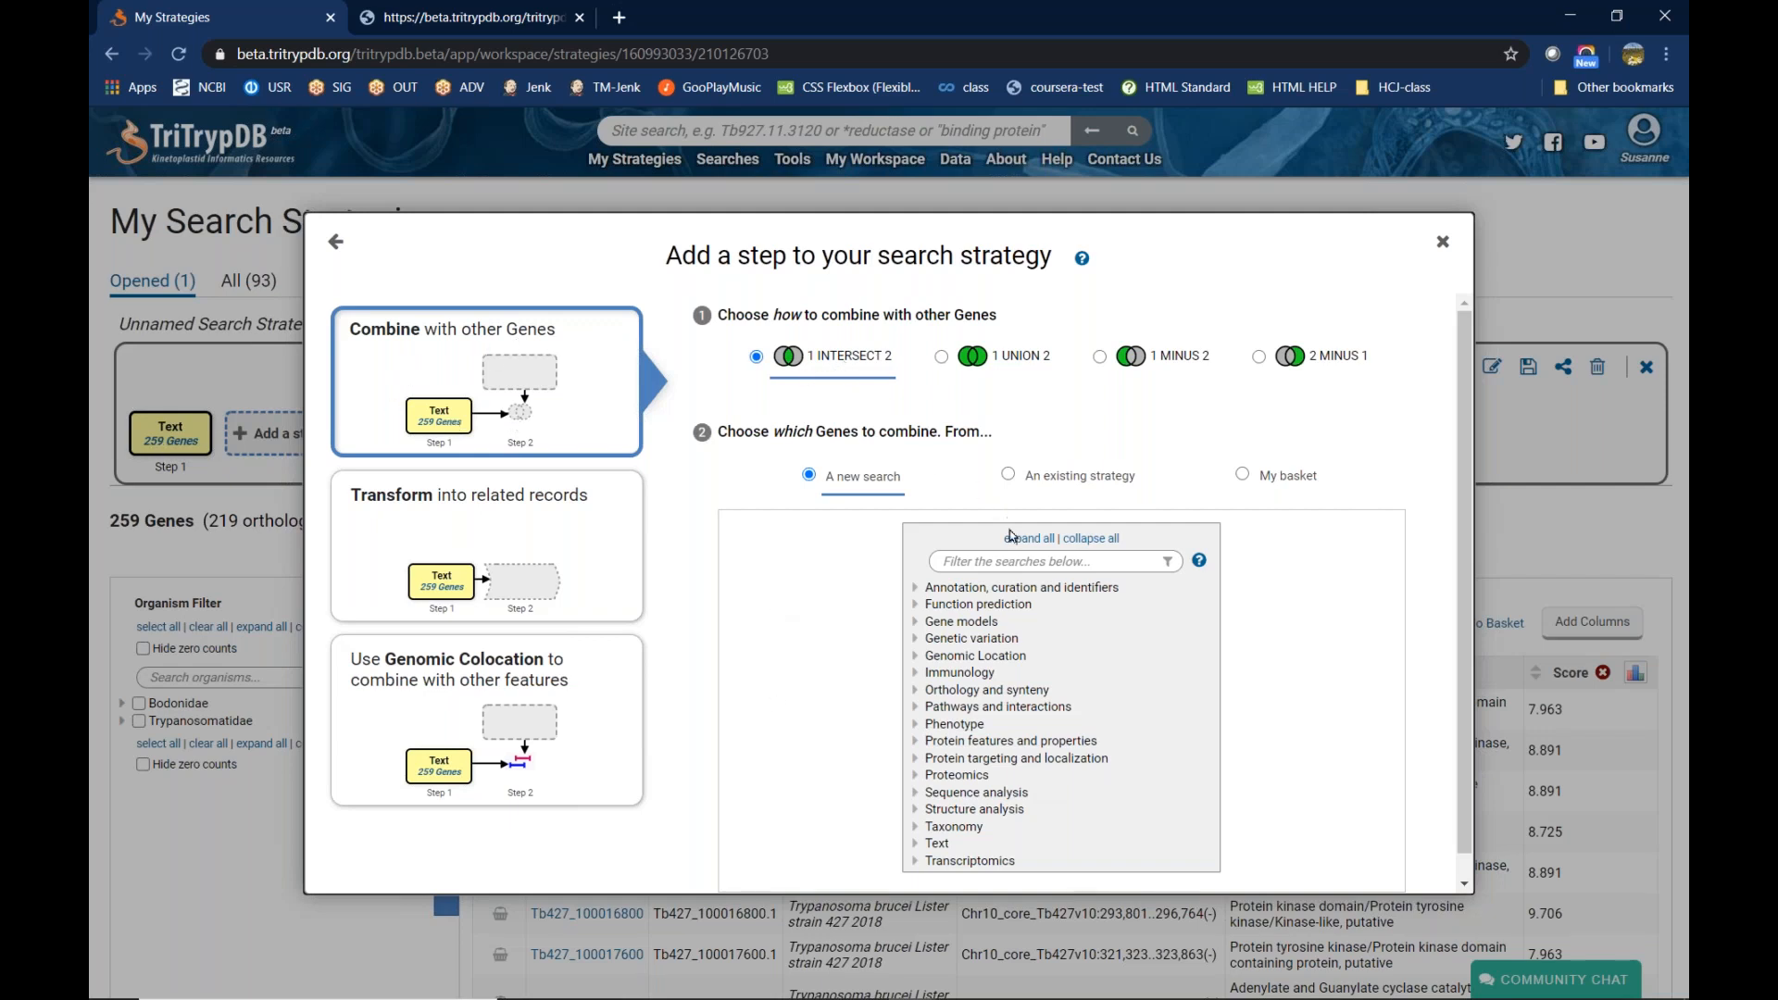
pyautogui.click(1012, 560)
pyautogui.write('signal')
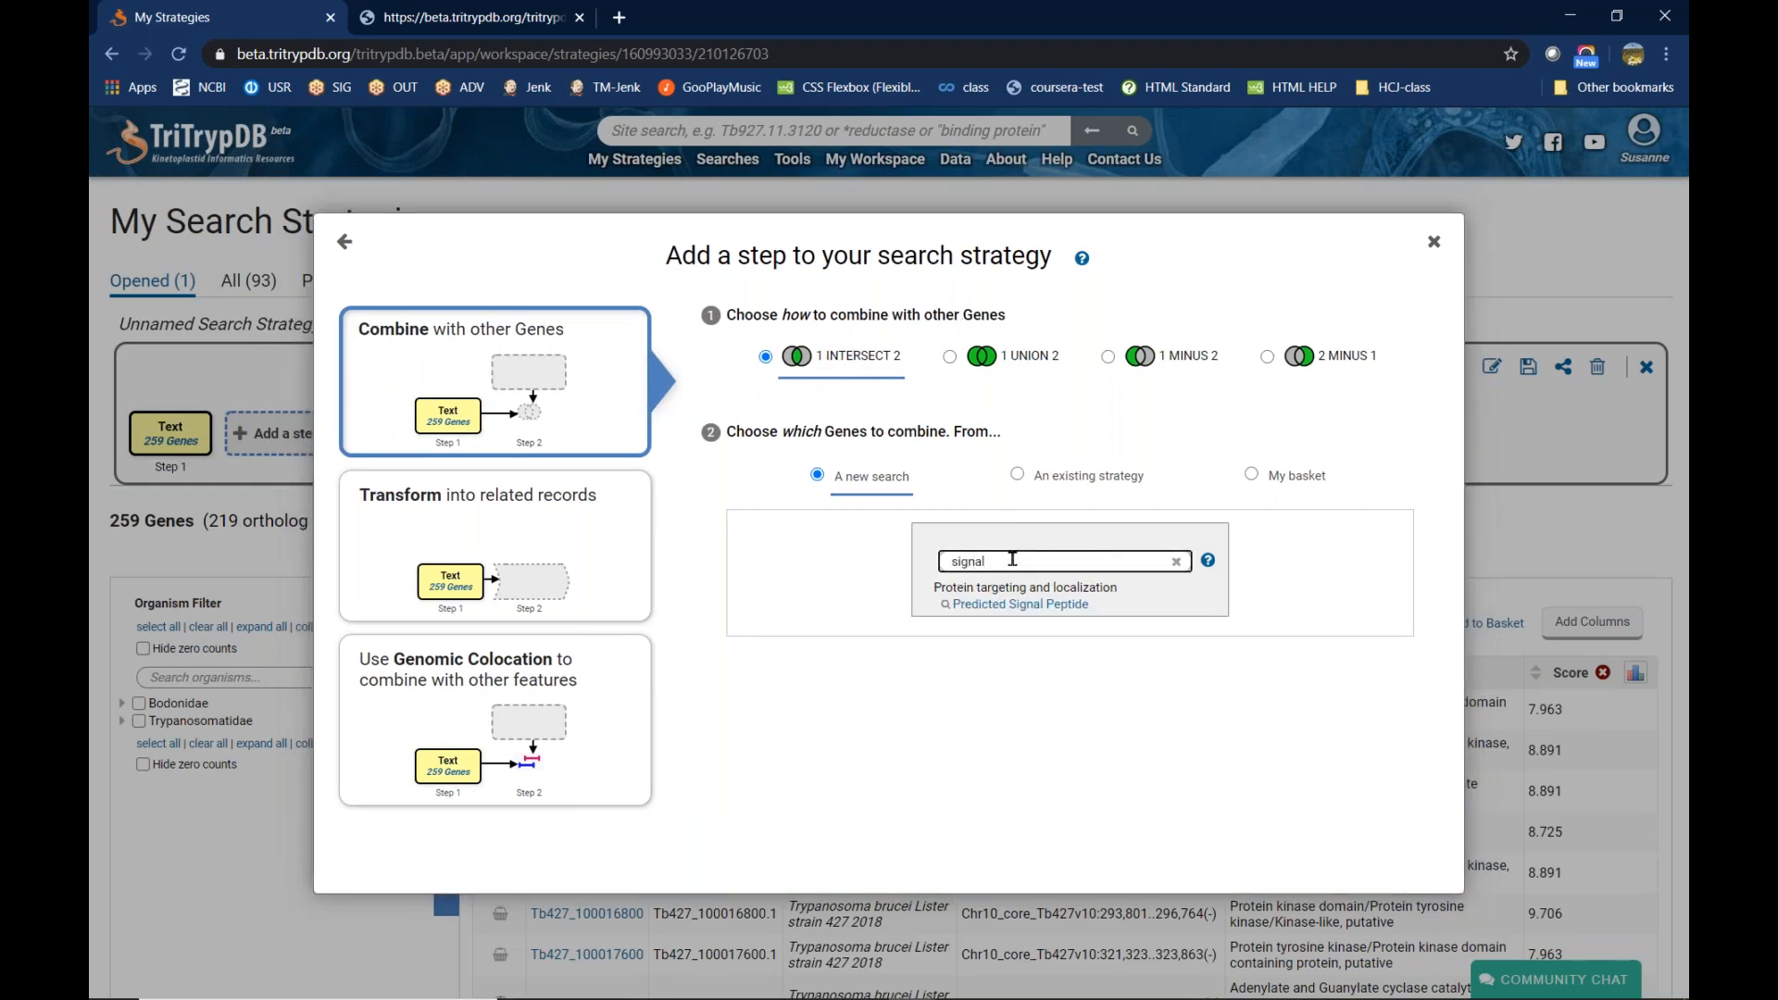
pyautogui.click(1020, 605)
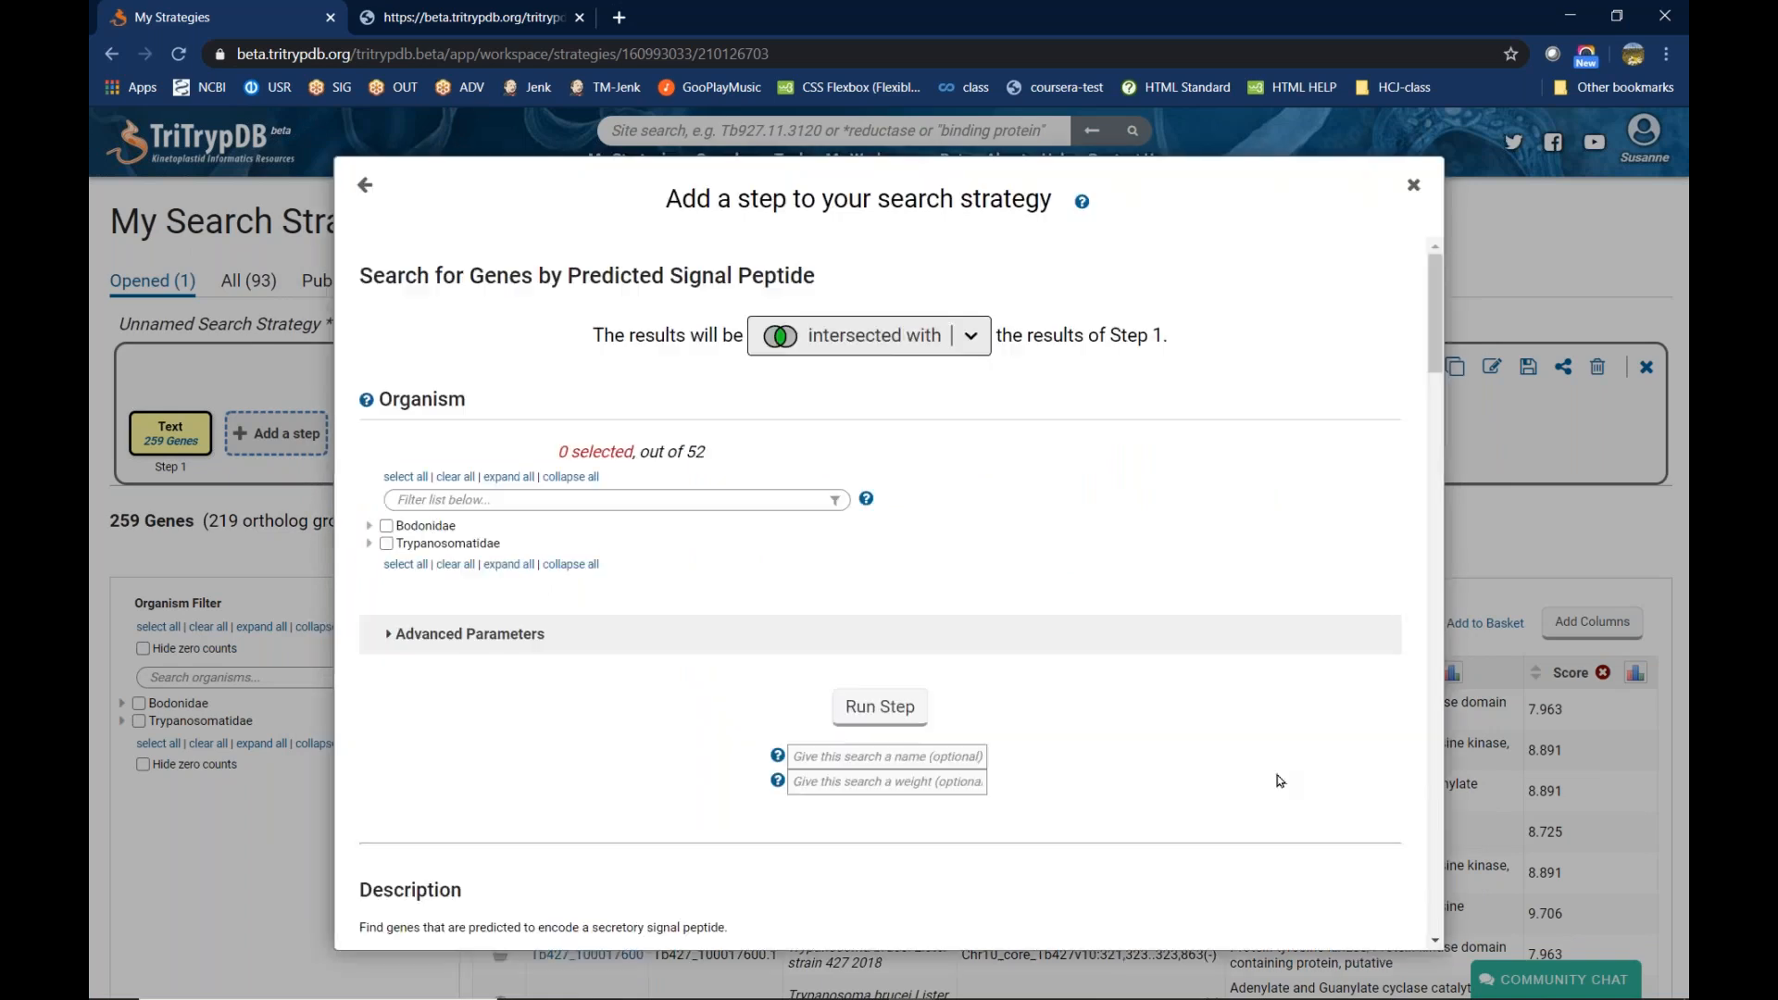
# - Limit the signal peptide search to Trypanosoma brucei Lister strain 427 2018, run the step and view the intersected genes
pyautogui.click(531, 501)
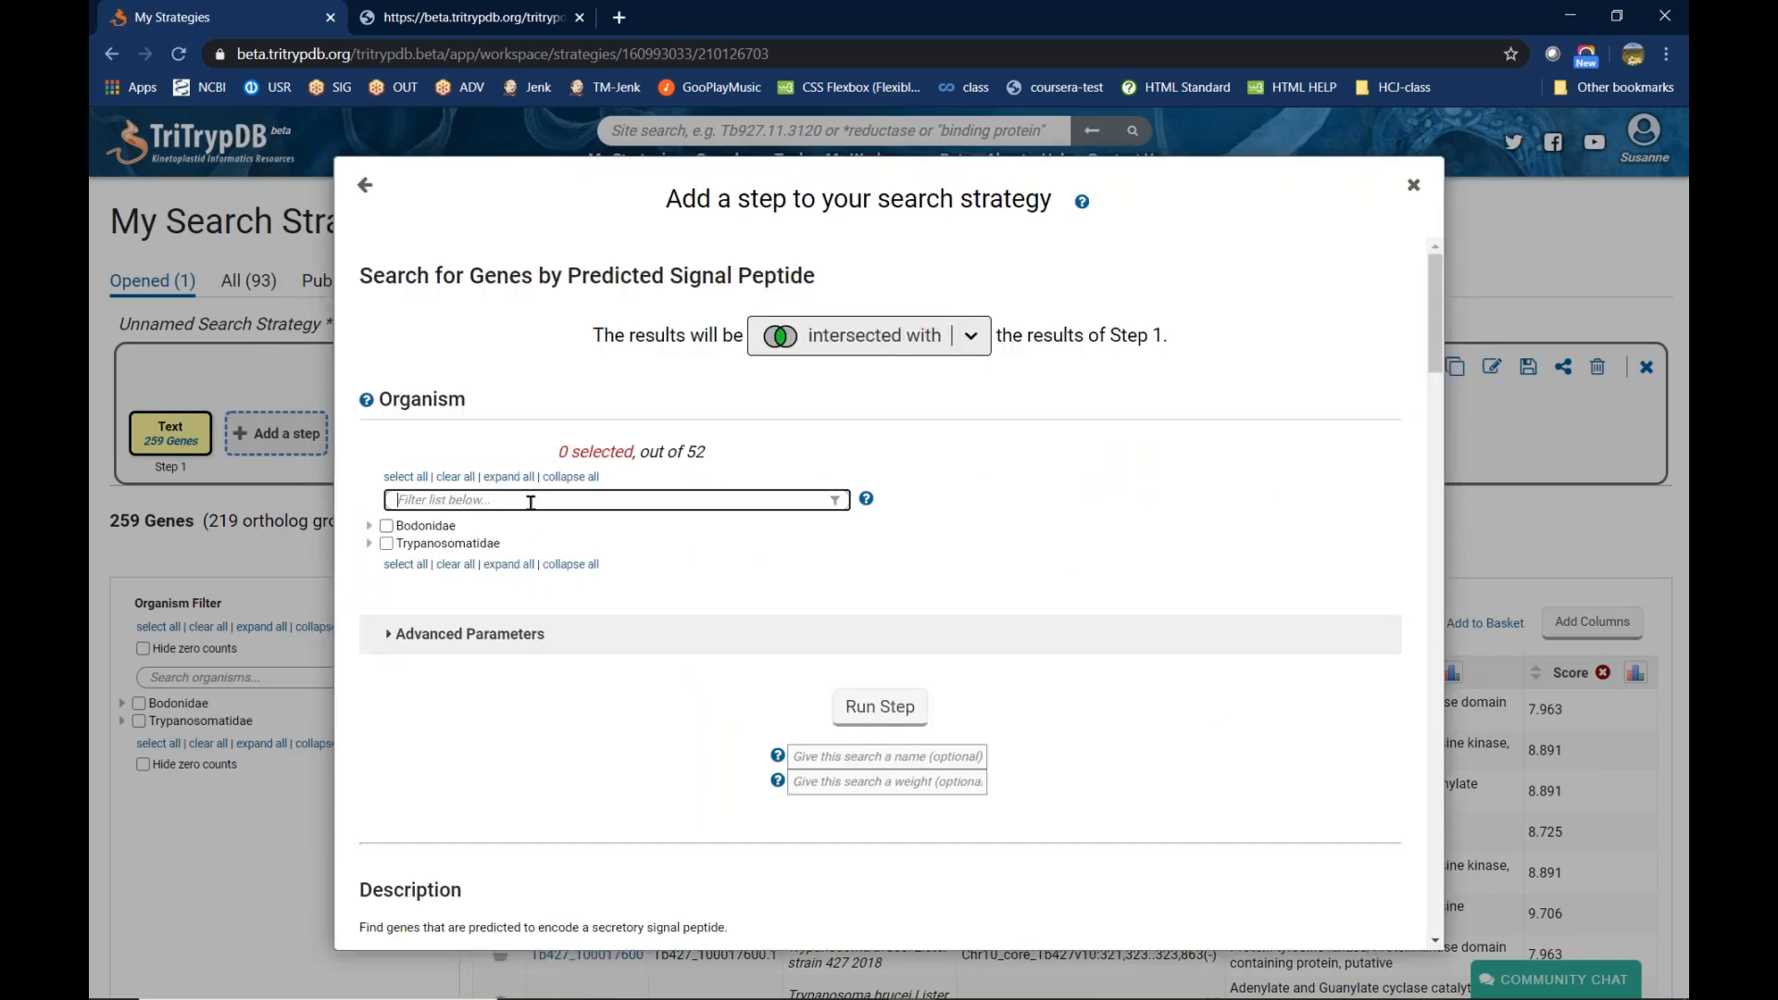
pyautogui.write('lister')
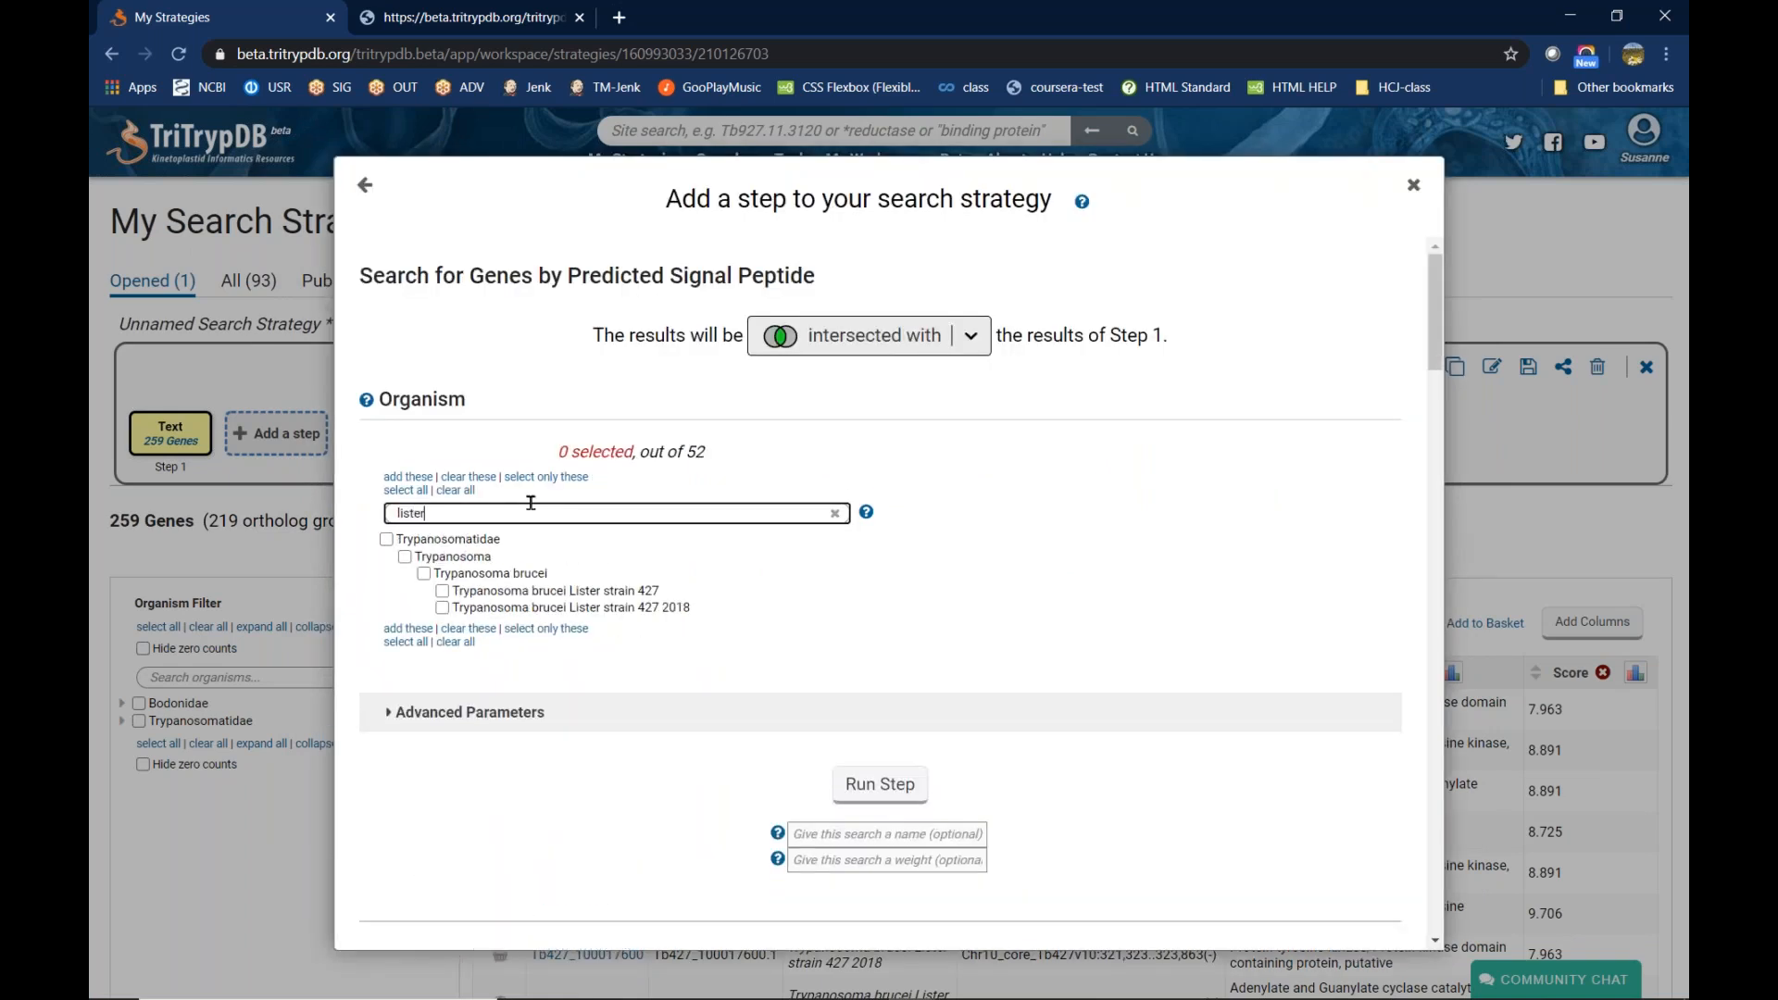
pyautogui.click(442, 607)
pyautogui.click(880, 785)
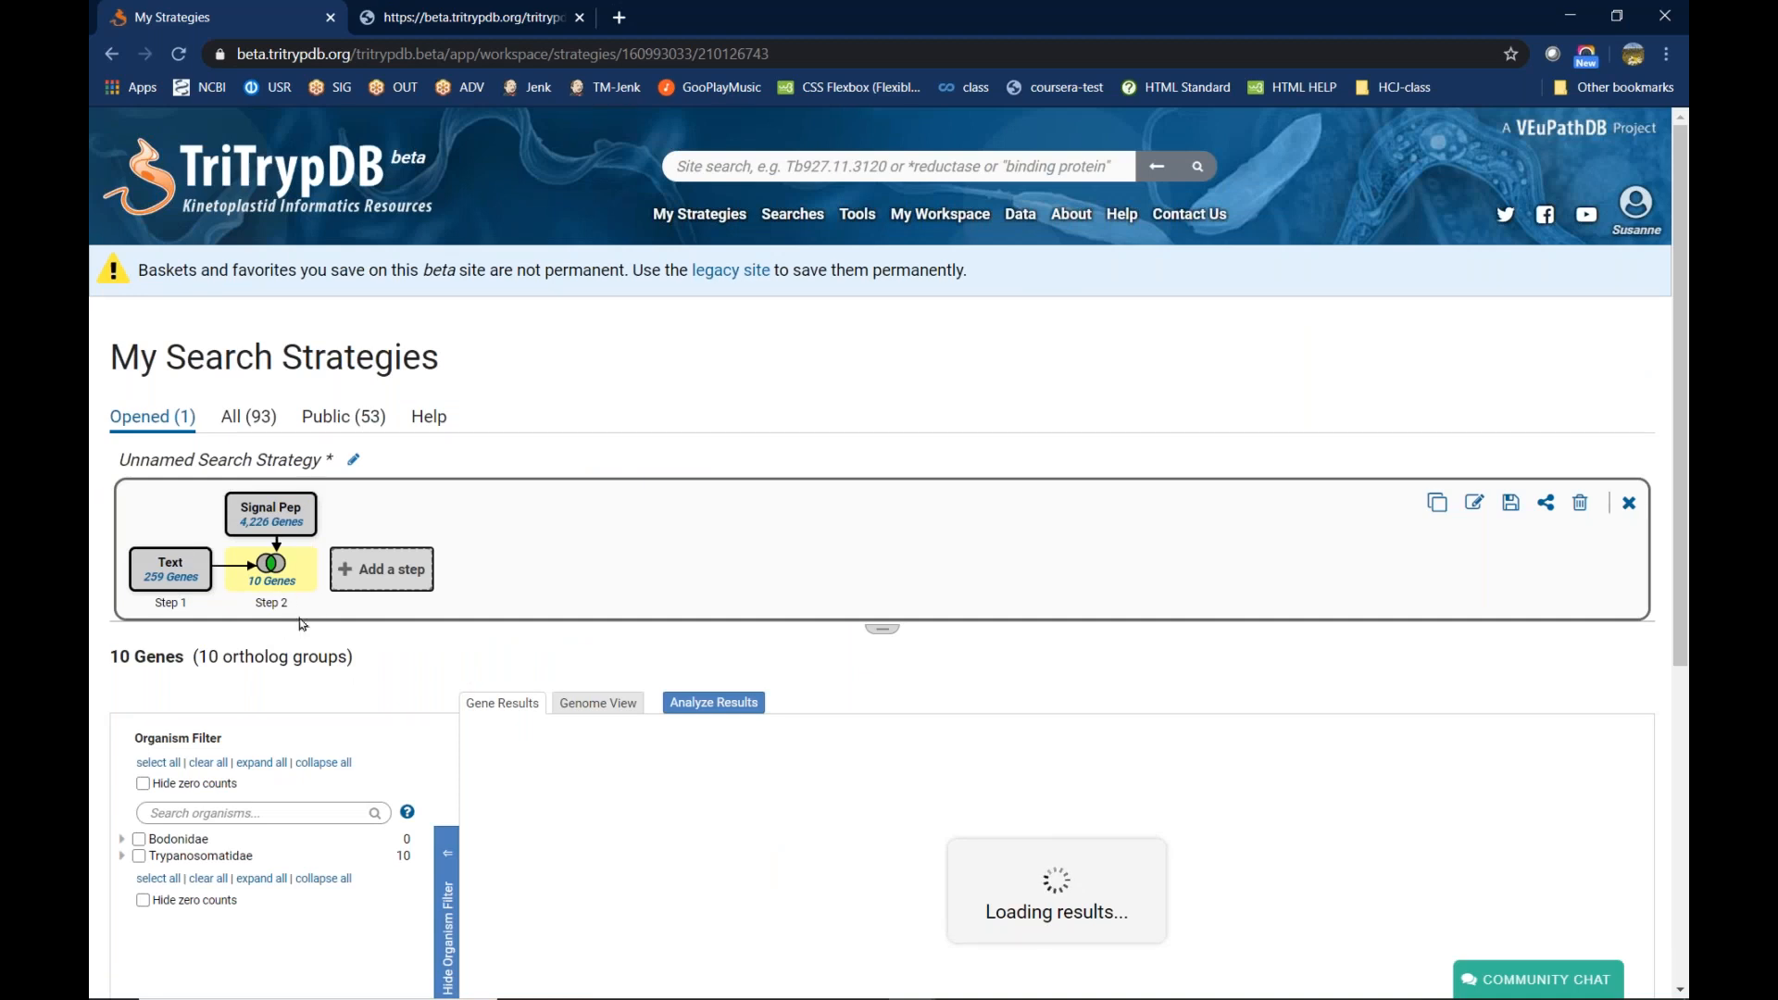
pyautogui.scroll(-1, 959, 653)
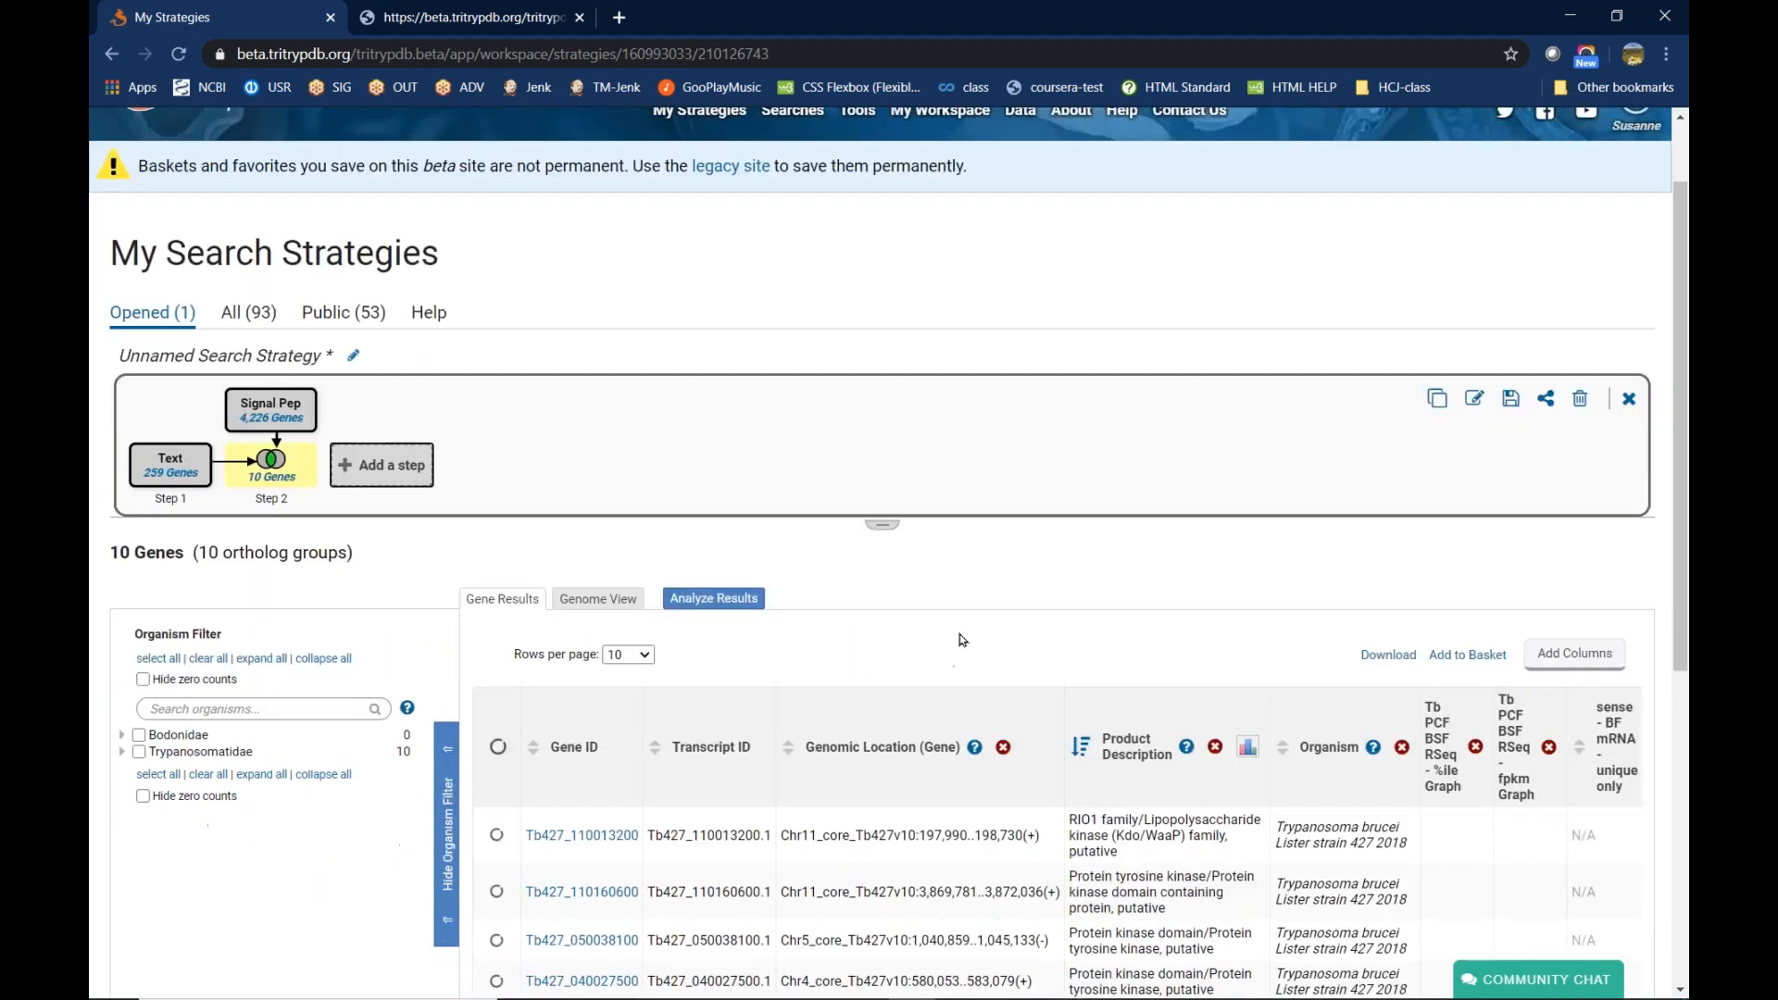
pyautogui.scroll(1, 1028, 709)
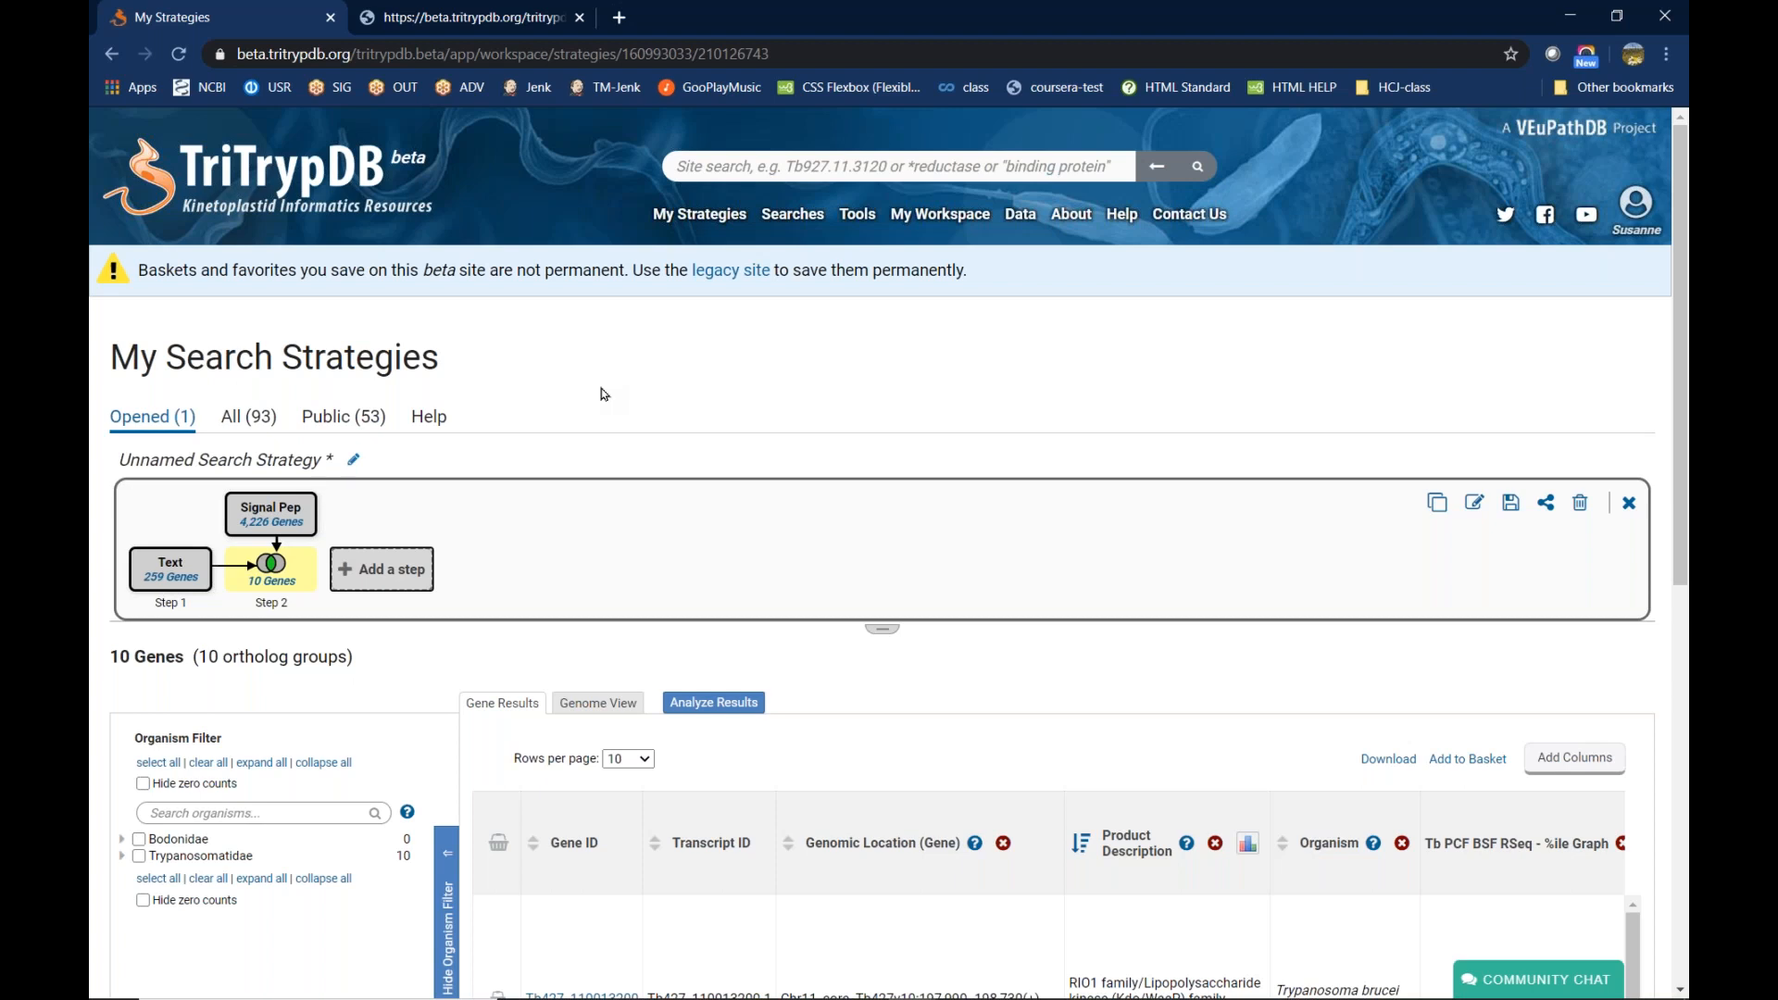
pyautogui.click(800, 168)
pyautogui.click(800, 168)
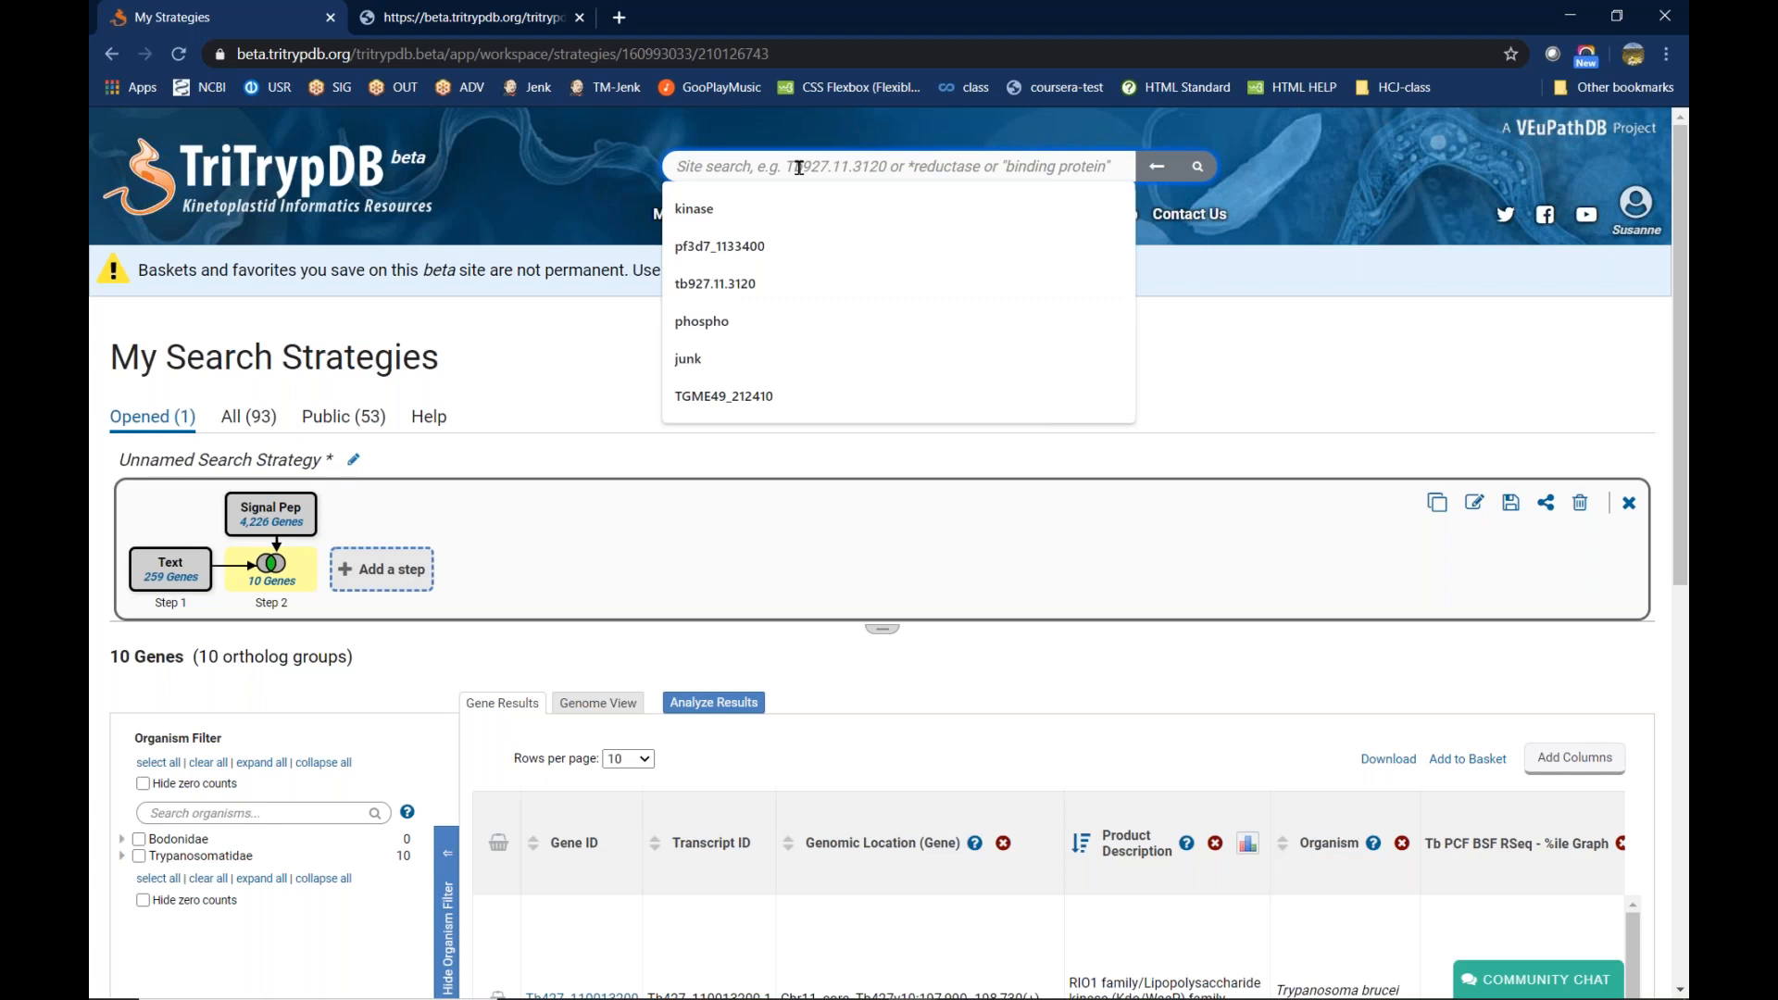
pyautogui.write('signal')
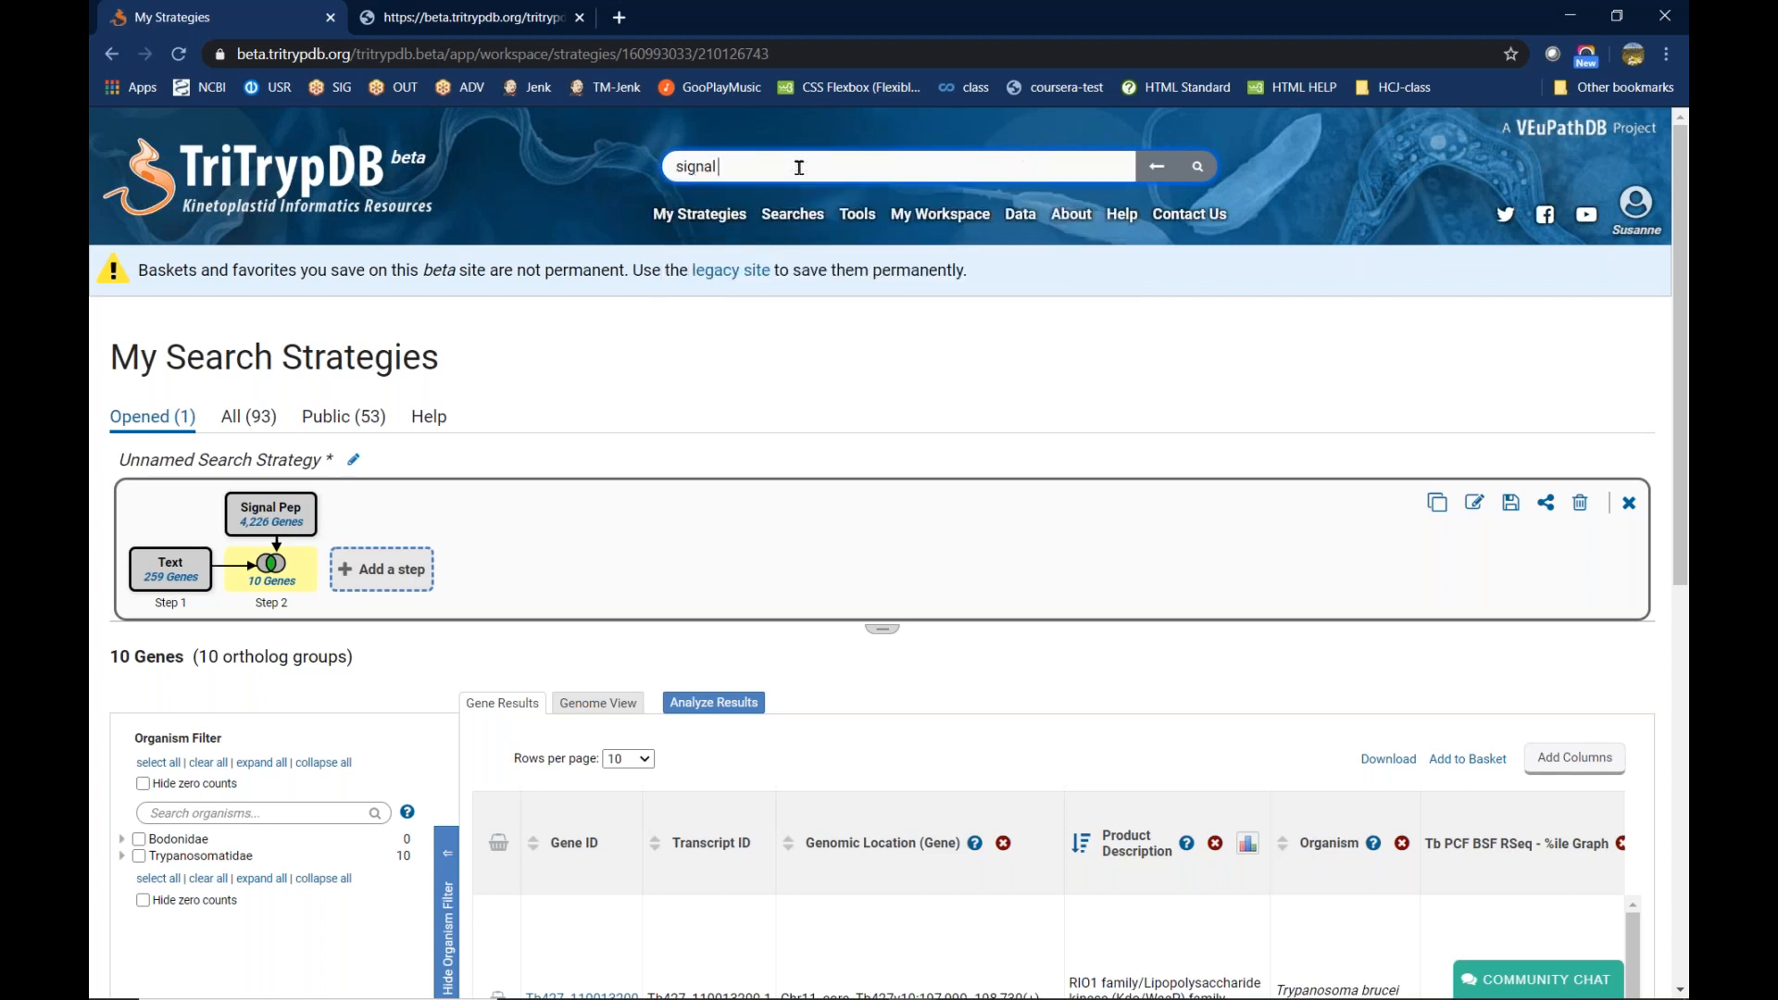
pyautogui.press('BackSpace')
pyautogui.press('BackSpace')
pyautogui.press('BackSpace')
pyautogui.press('BackSpace')
pyautogui.press('BackSpace')
pyautogui.press('BackSpace')
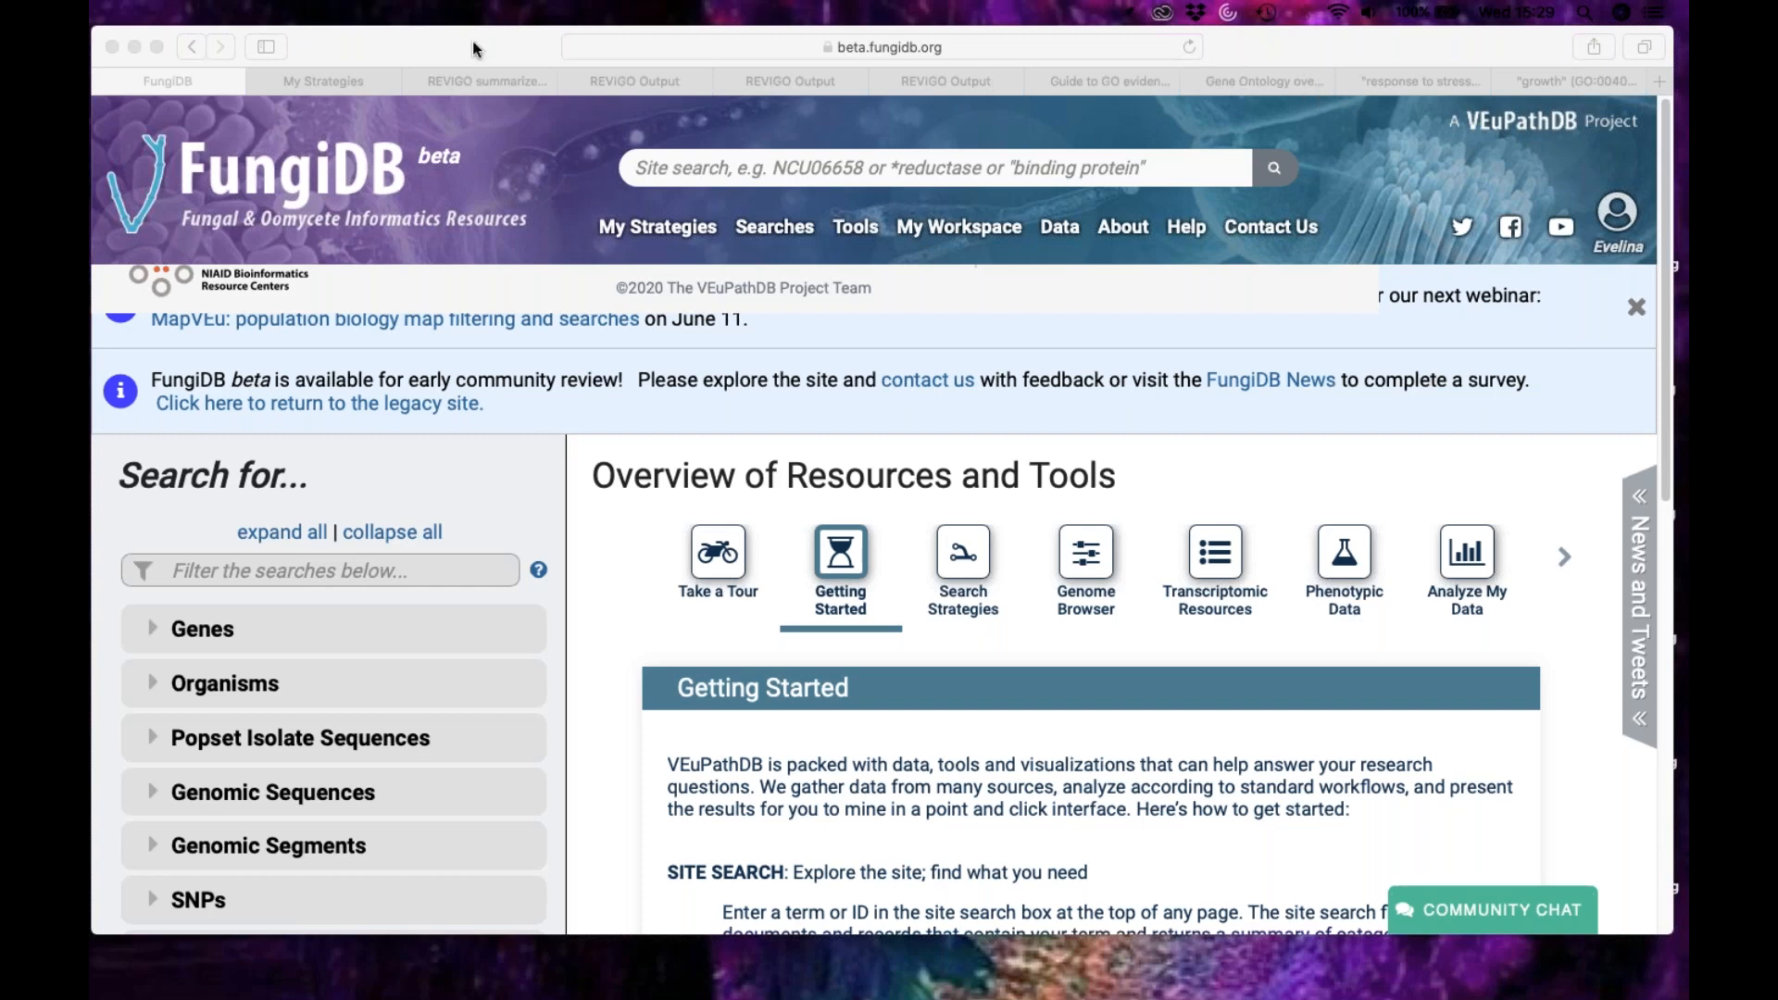
# - Switch to the FungiDB beta site and filter the header's list of searches for "phe"
pyautogui.click(410, 32)
pyautogui.click(1189, 46)
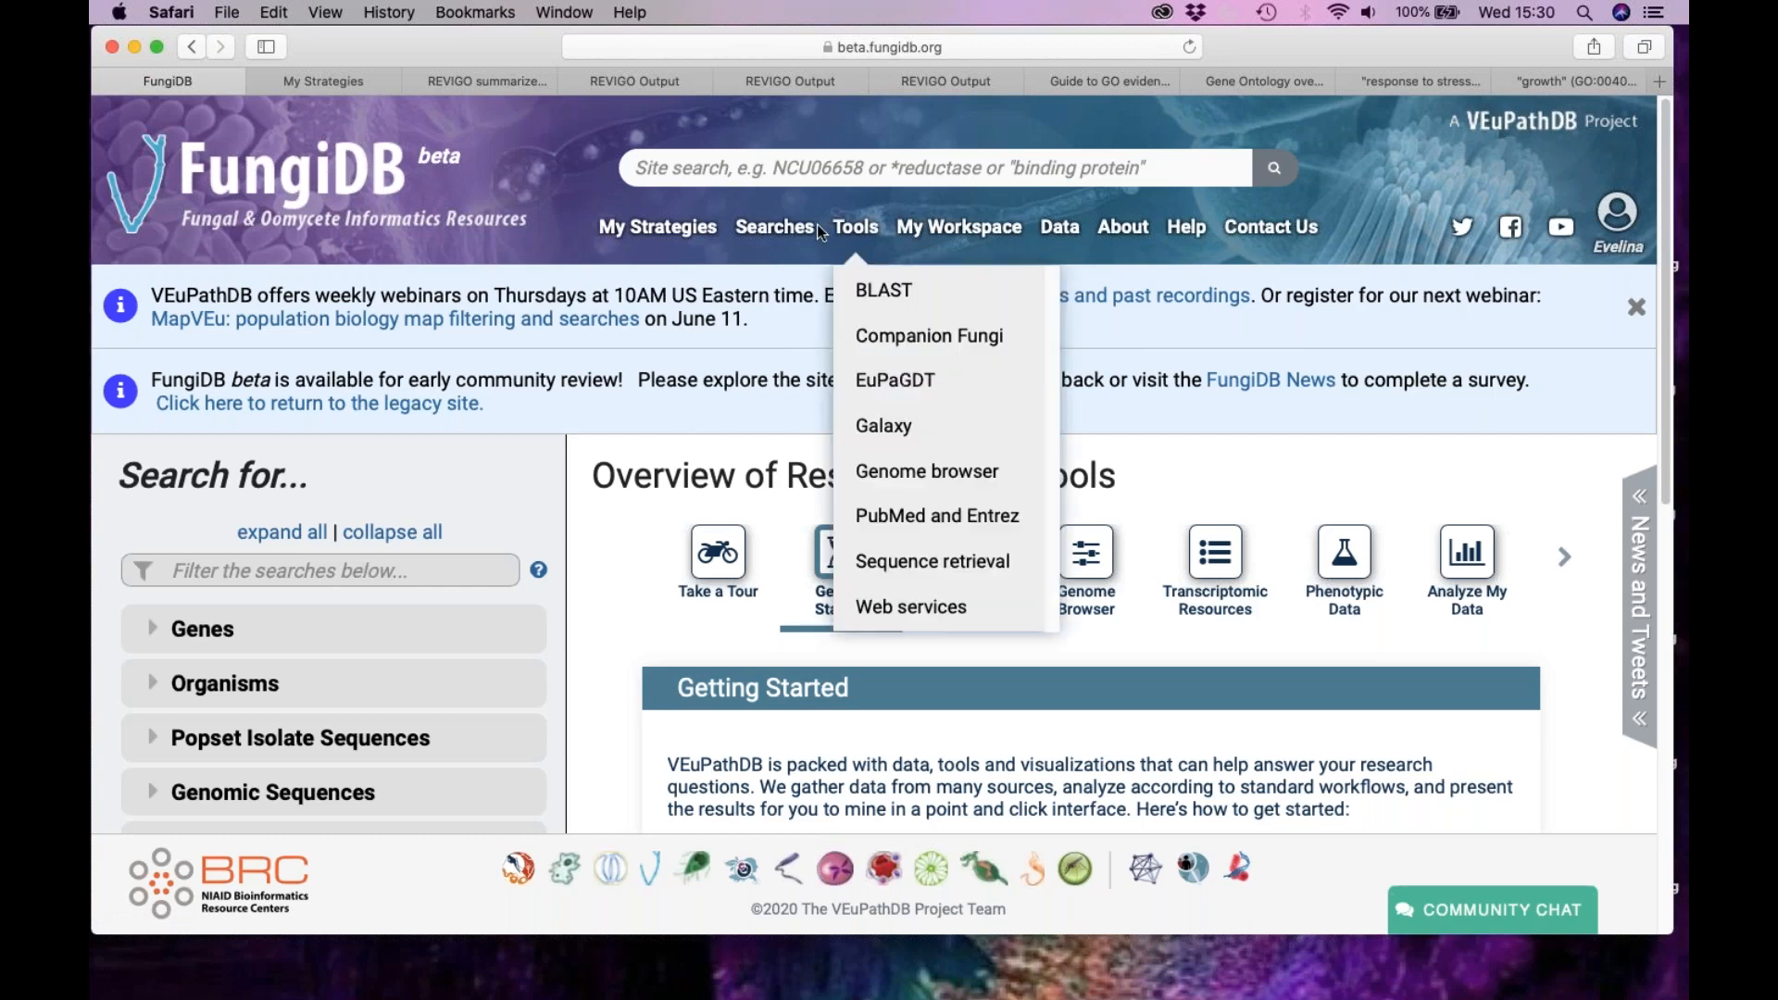
pyautogui.moveTo(792, 232)
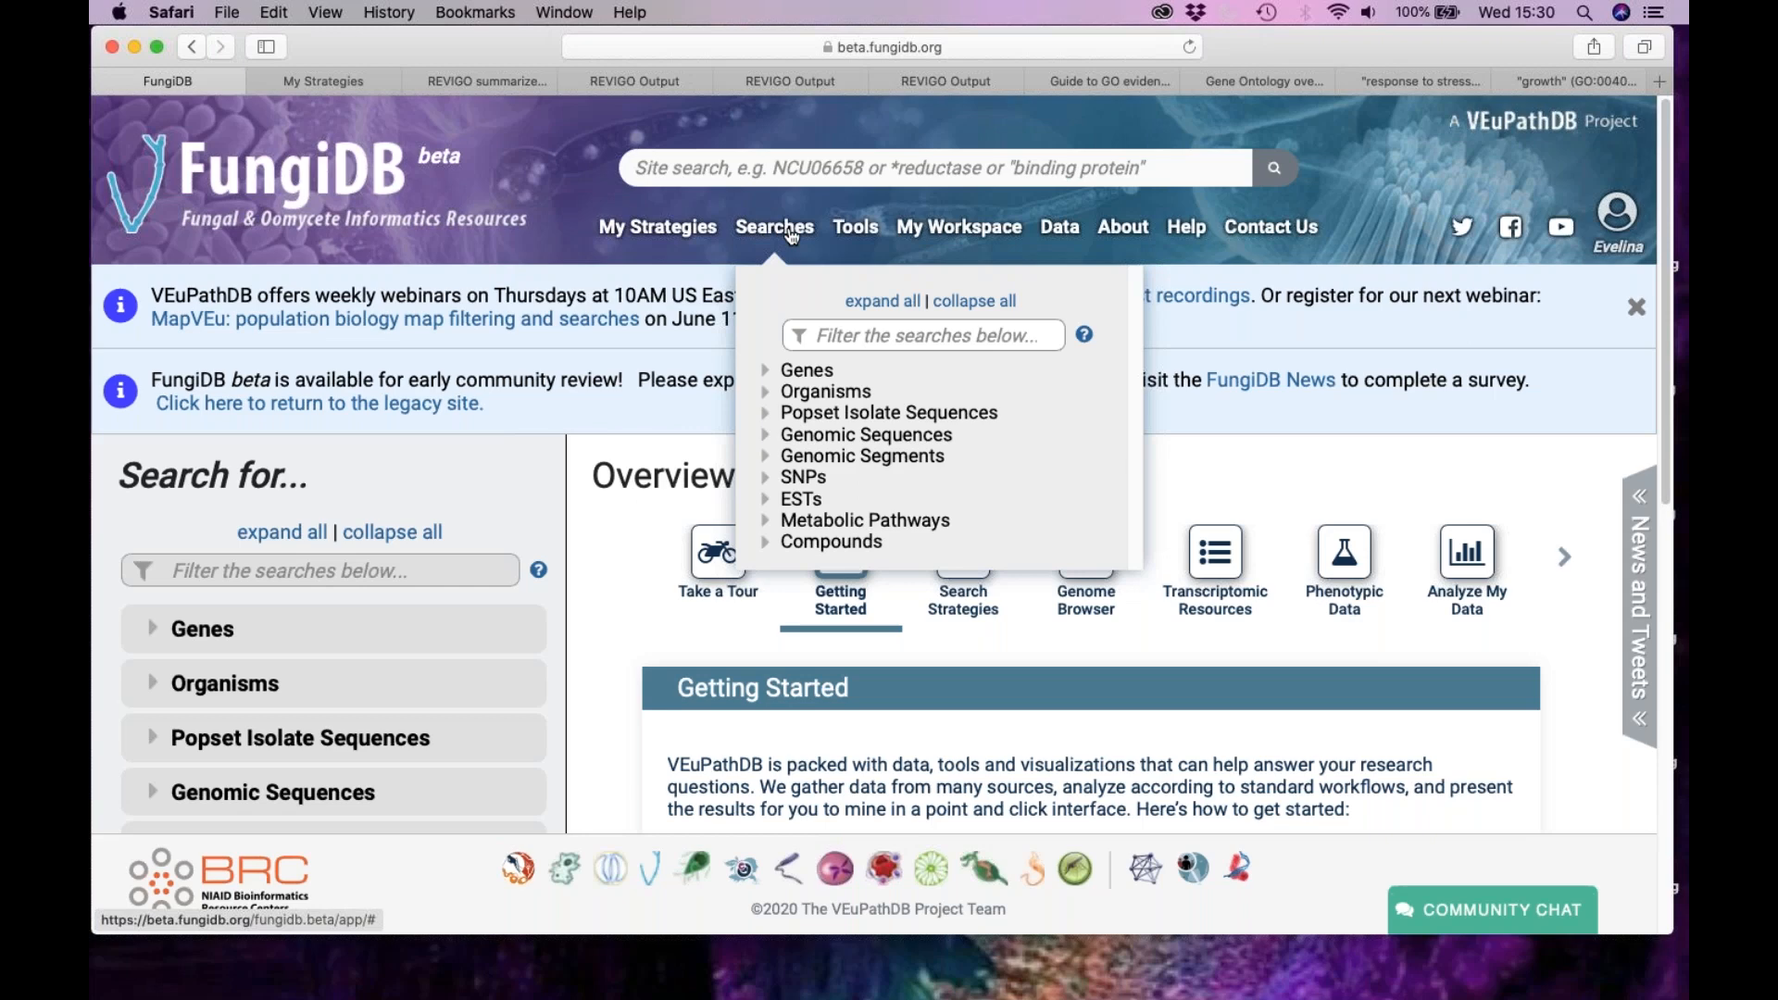
pyautogui.click(856, 339)
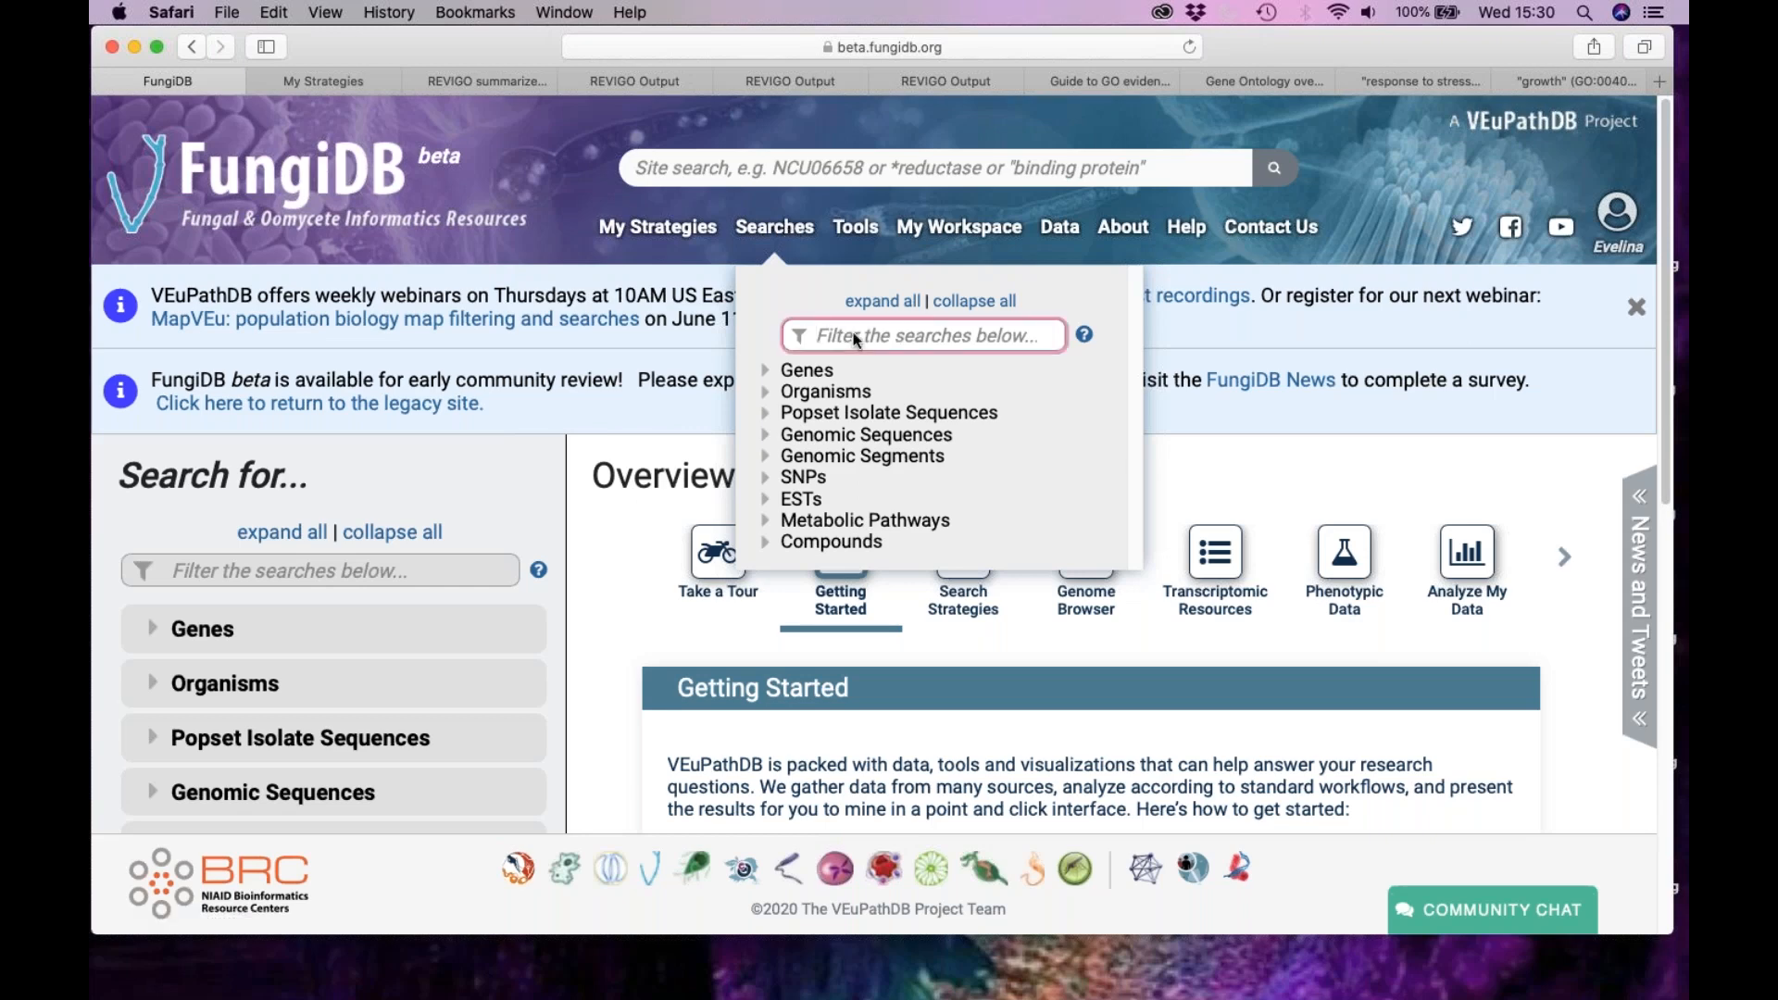
pyautogui.write('phe')
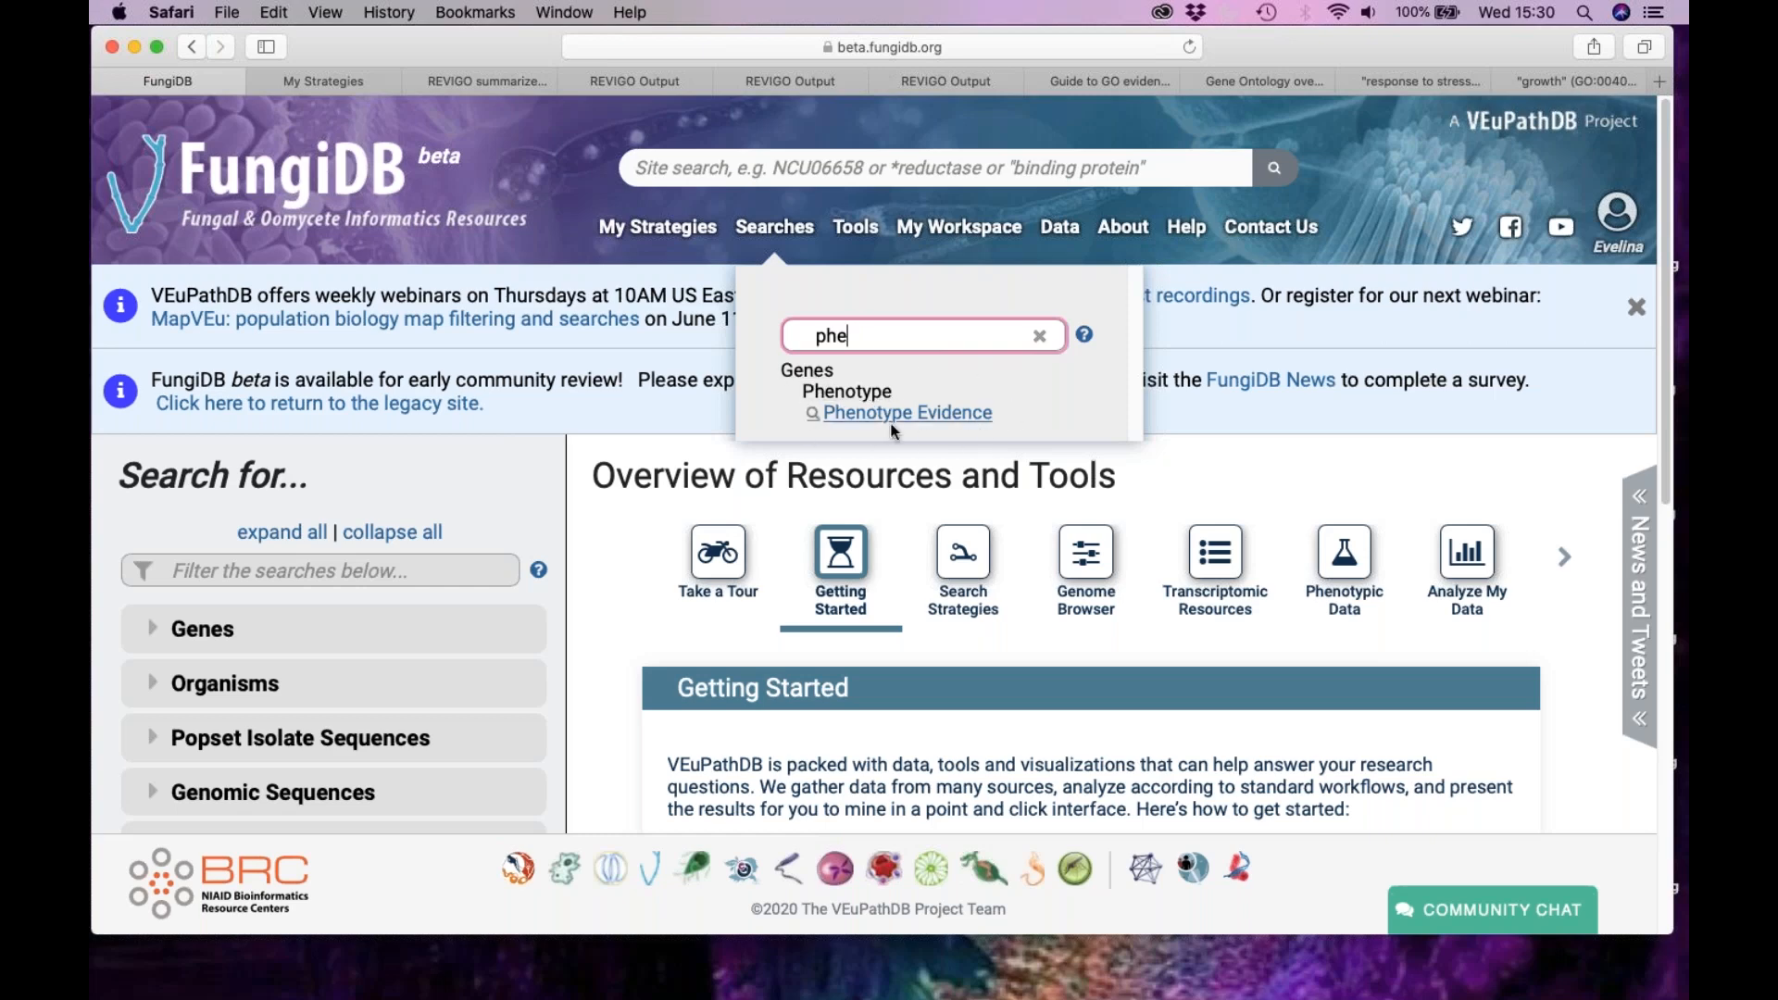
pyautogui.click(517, 489)
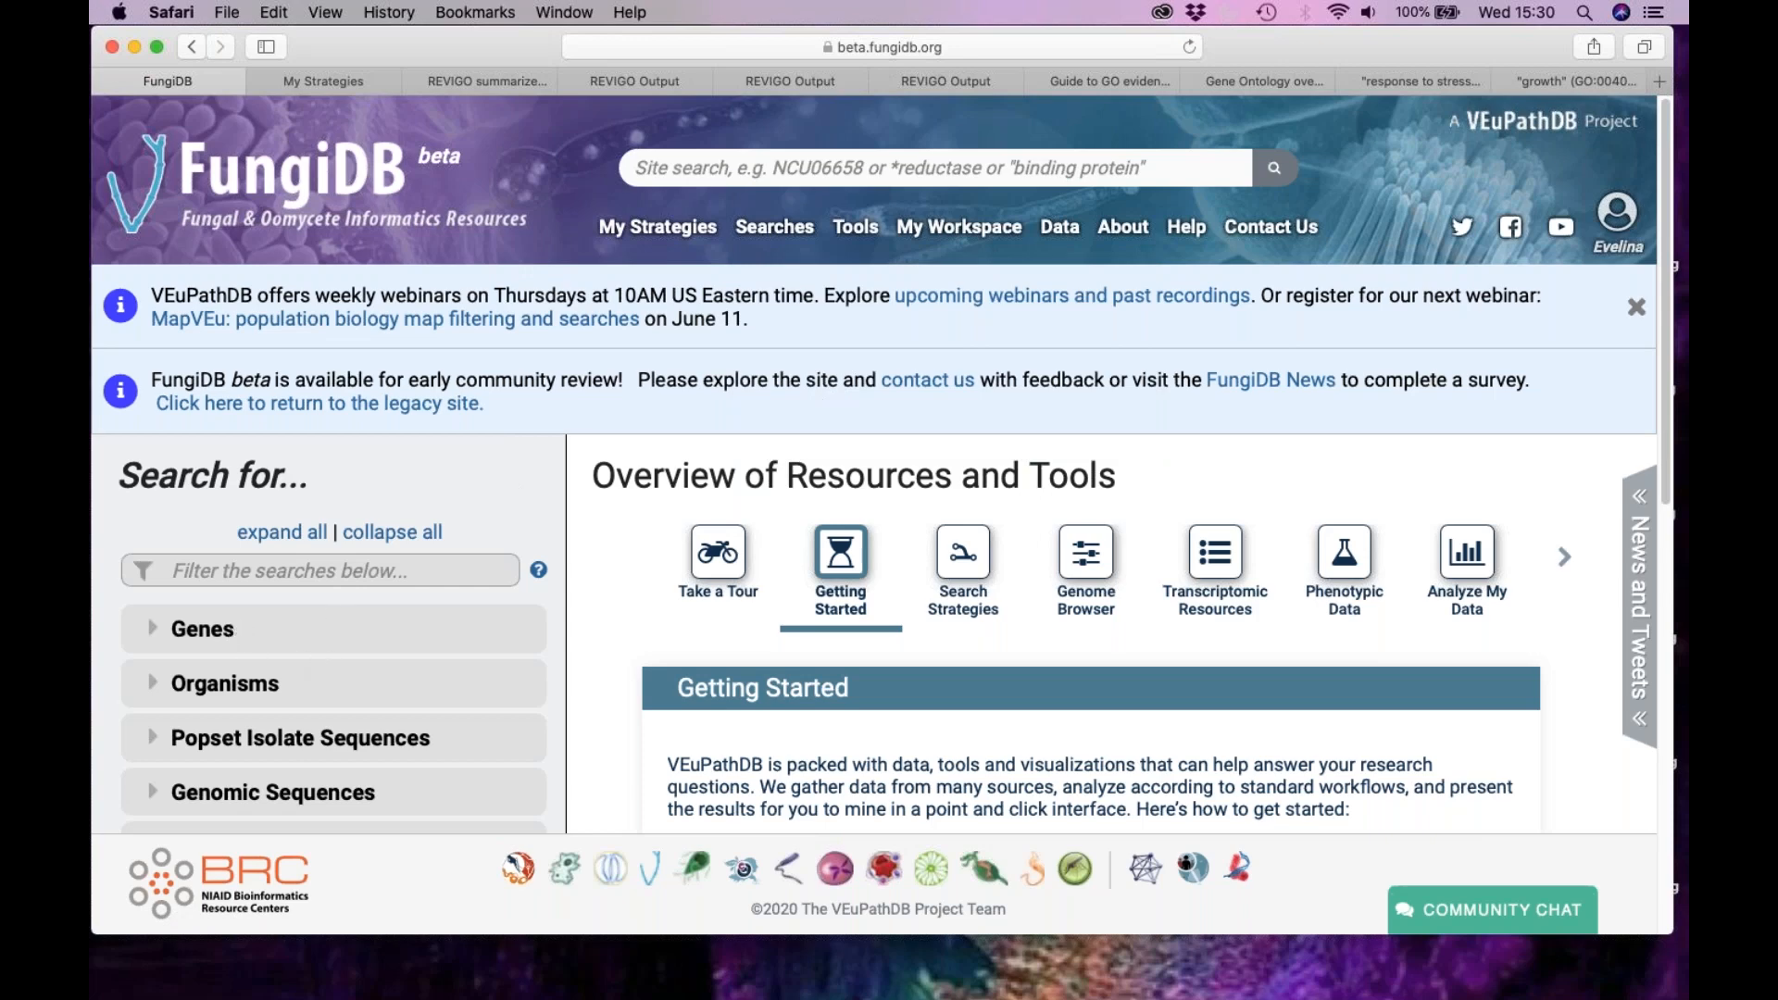
# - Filter the home page's search list for "phen" and open the Phenotype Evidence gene search
pyautogui.click(289, 574)
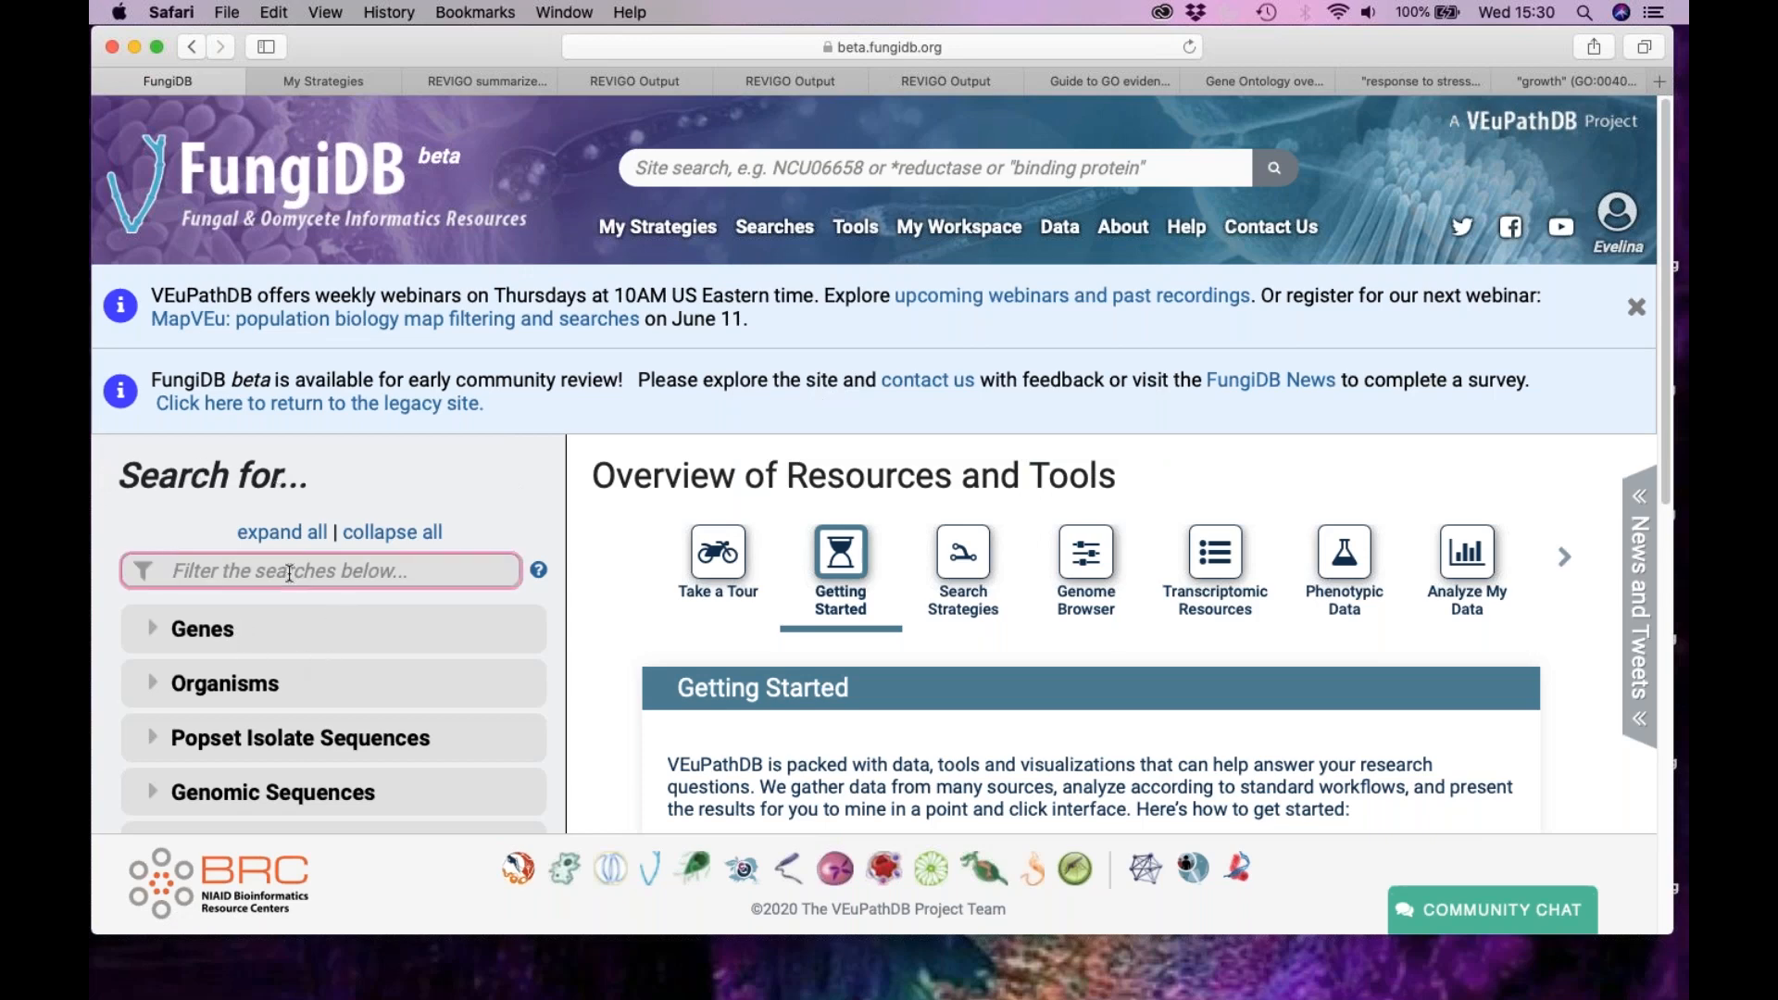
pyautogui.write('phen')
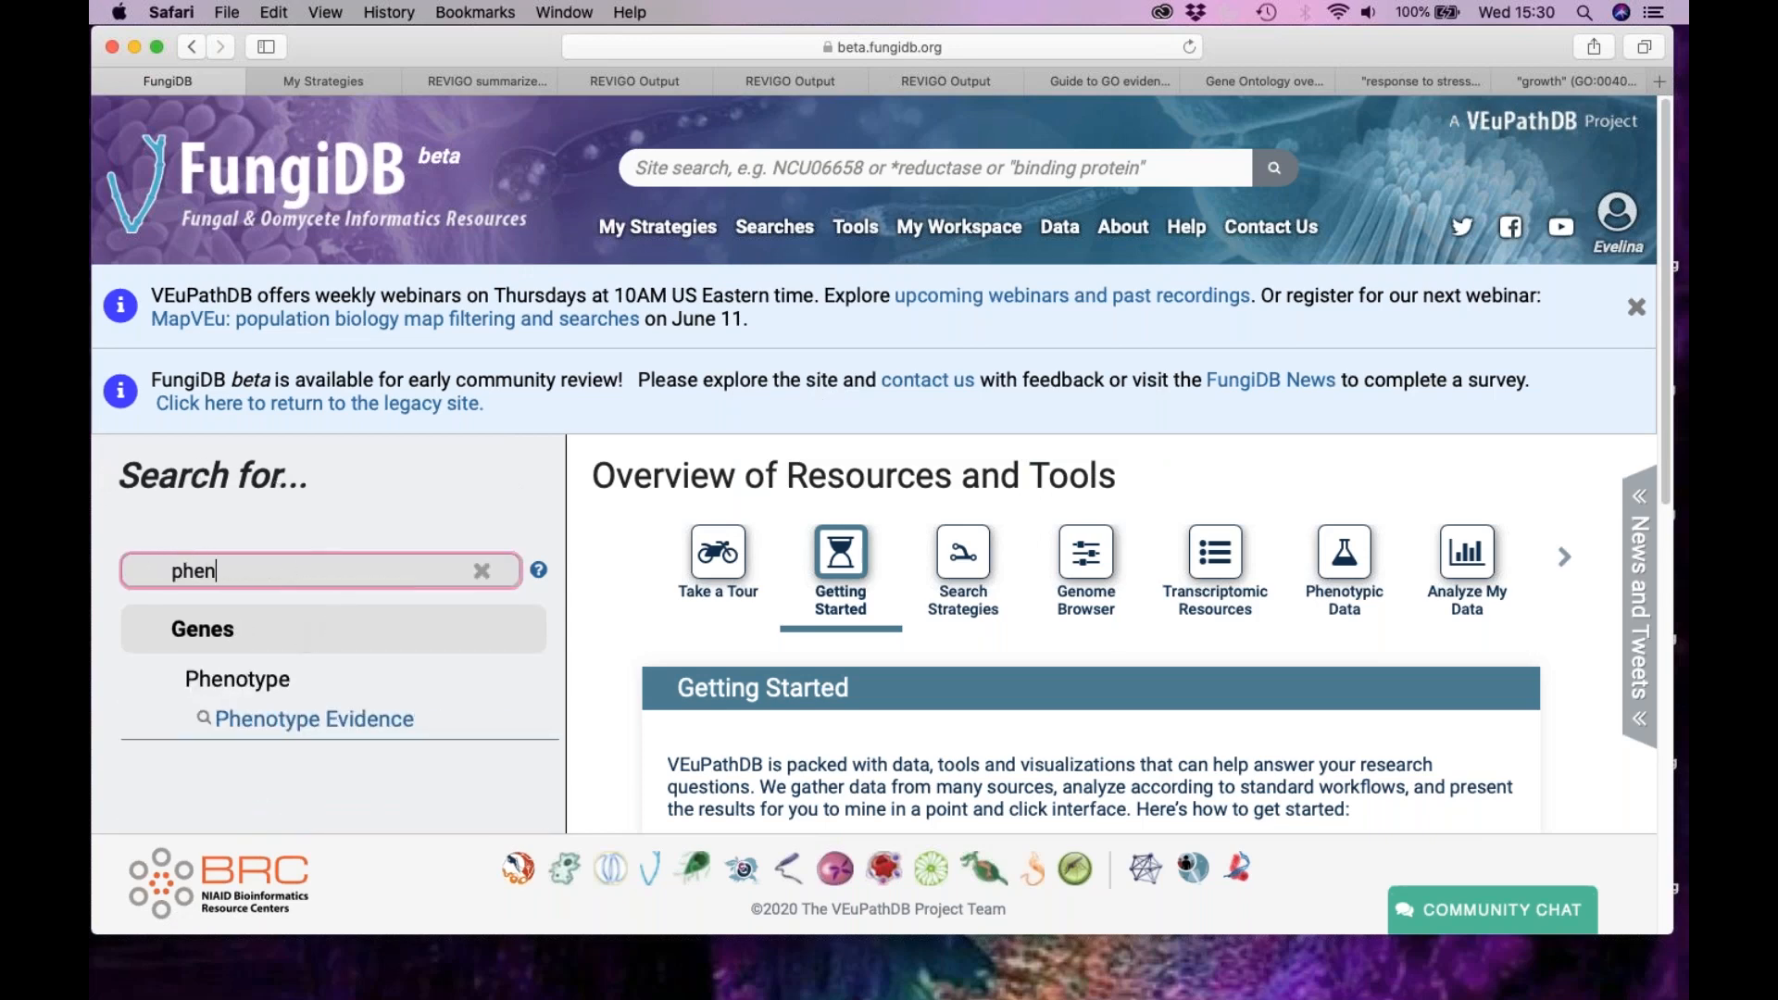
pyautogui.click(357, 728)
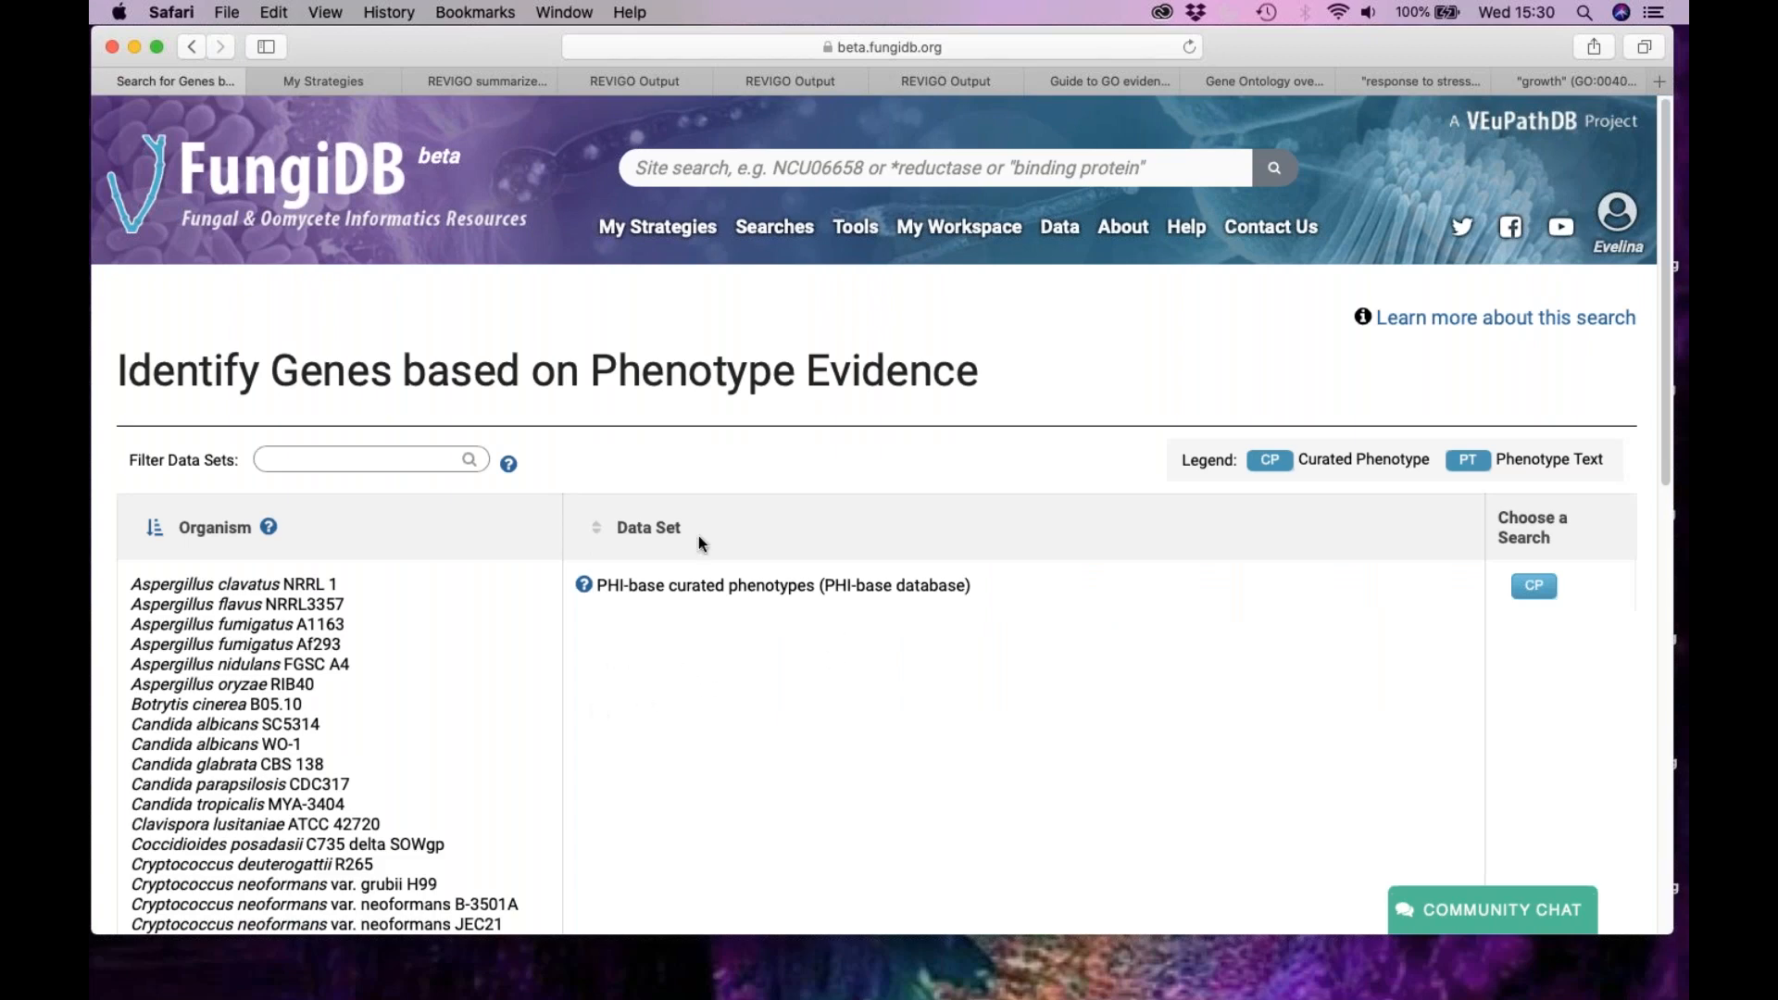
# - Examine the phenotype data sets, the organisms they cover and the search types offered for each
pyautogui.scroll(-5, 727, 600)
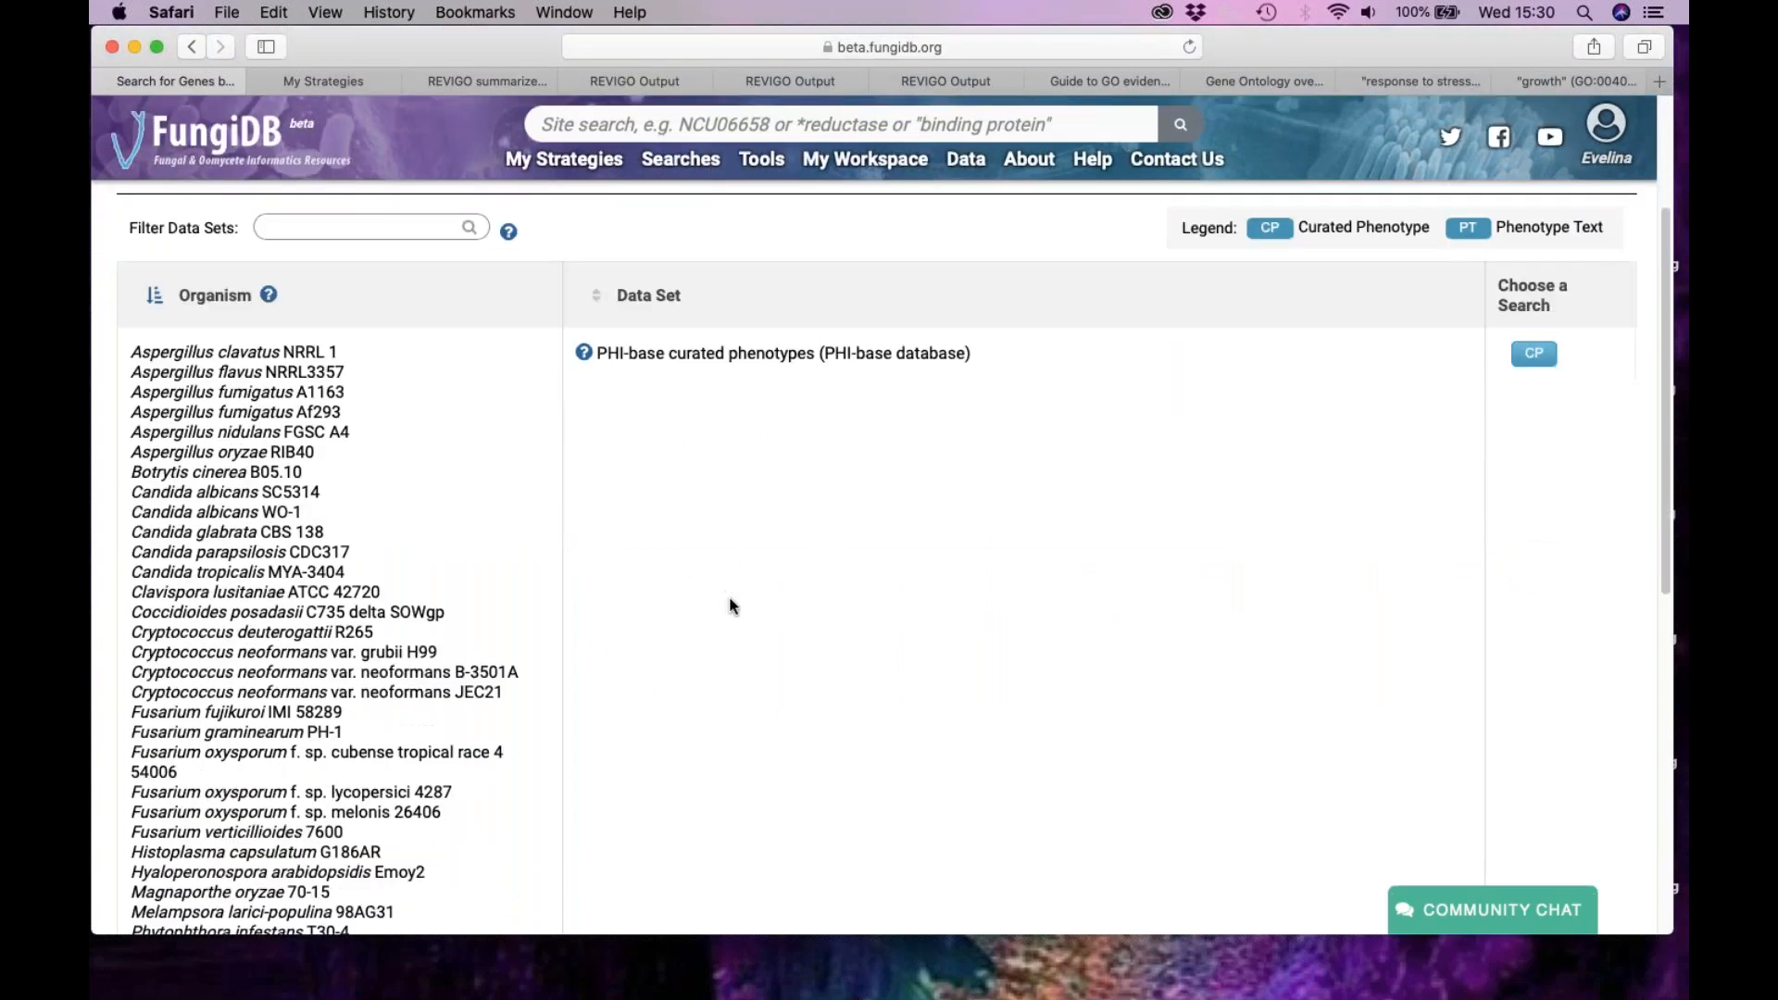
pyautogui.scroll(-1, 732, 598)
pyautogui.scroll(-15, 733, 603)
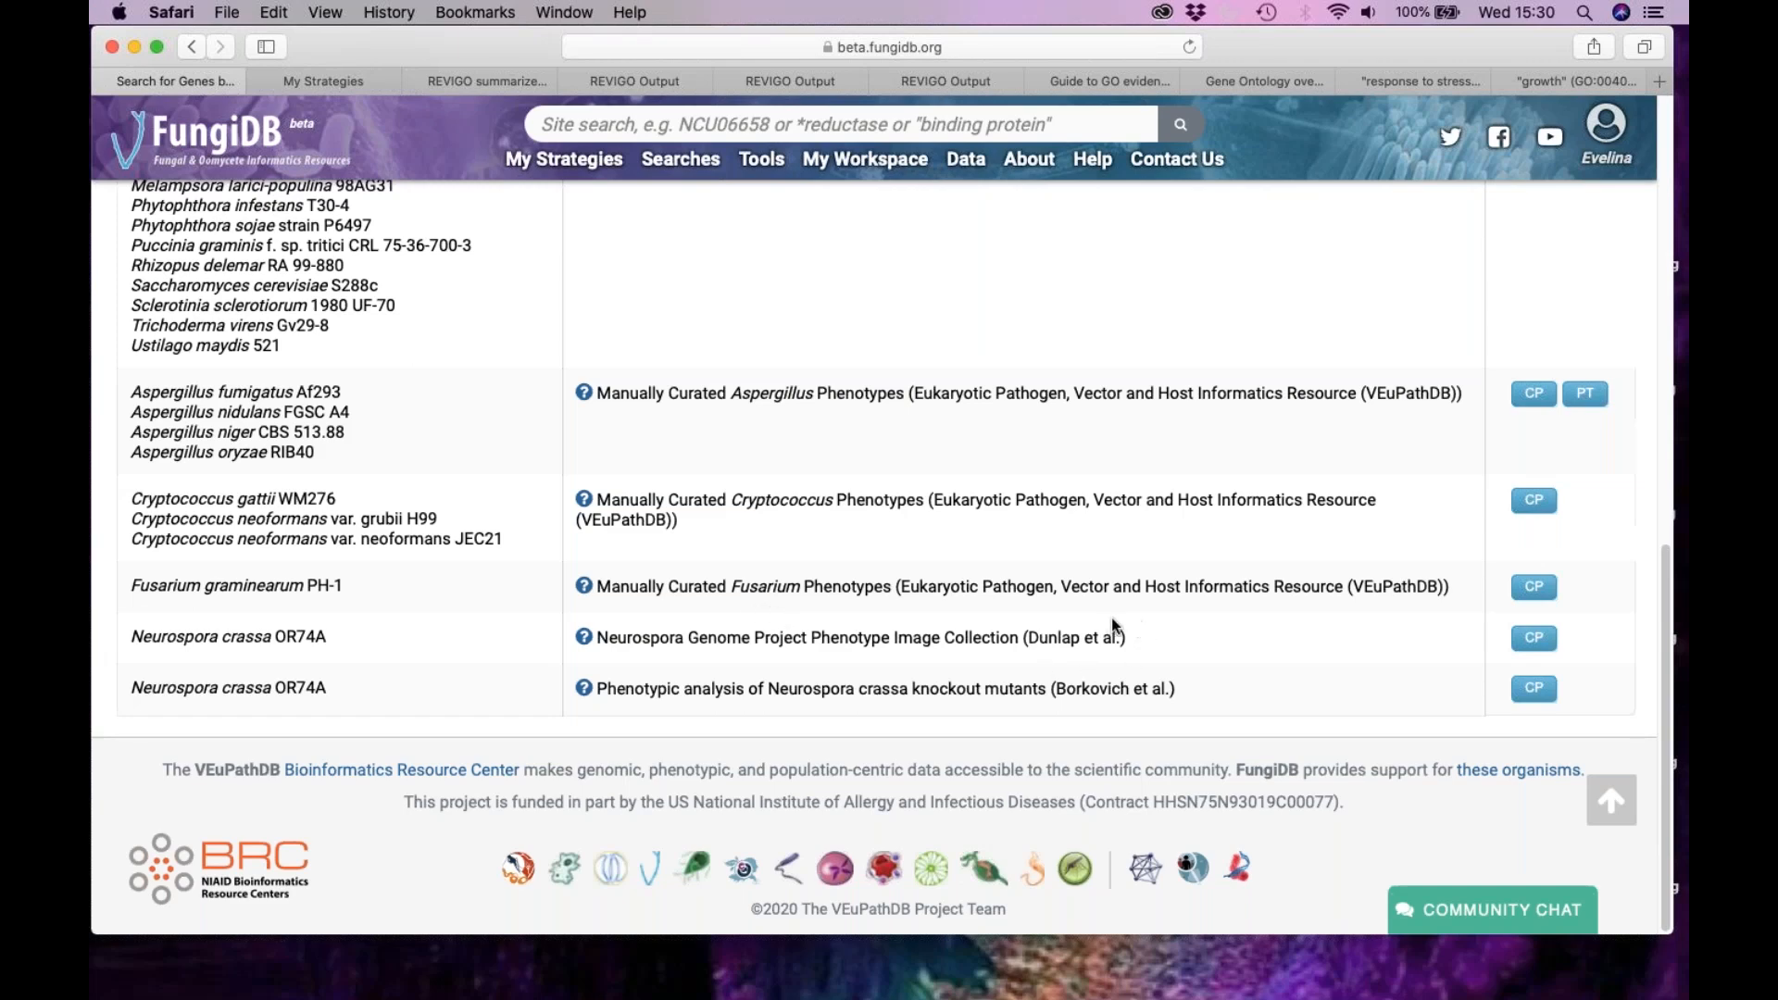
pyautogui.scroll(2, 1022, 663)
pyautogui.scroll(6, 1023, 663)
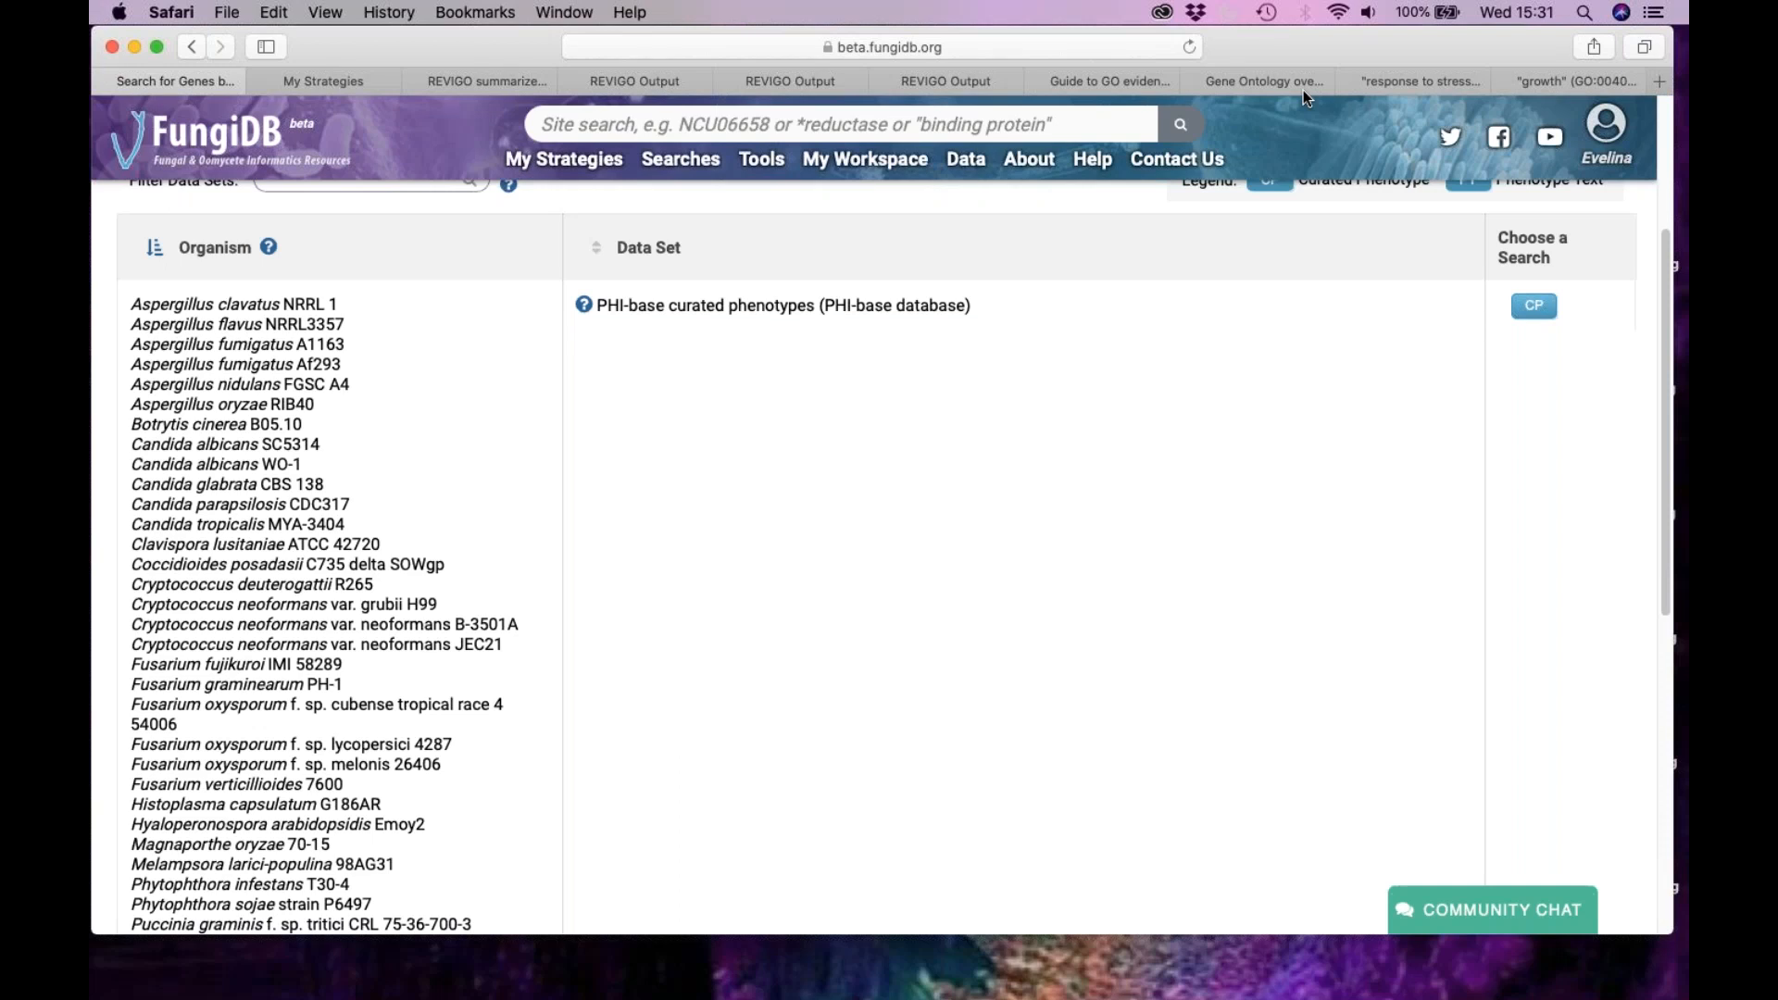
pyautogui.scroll(1, 1072, 484)
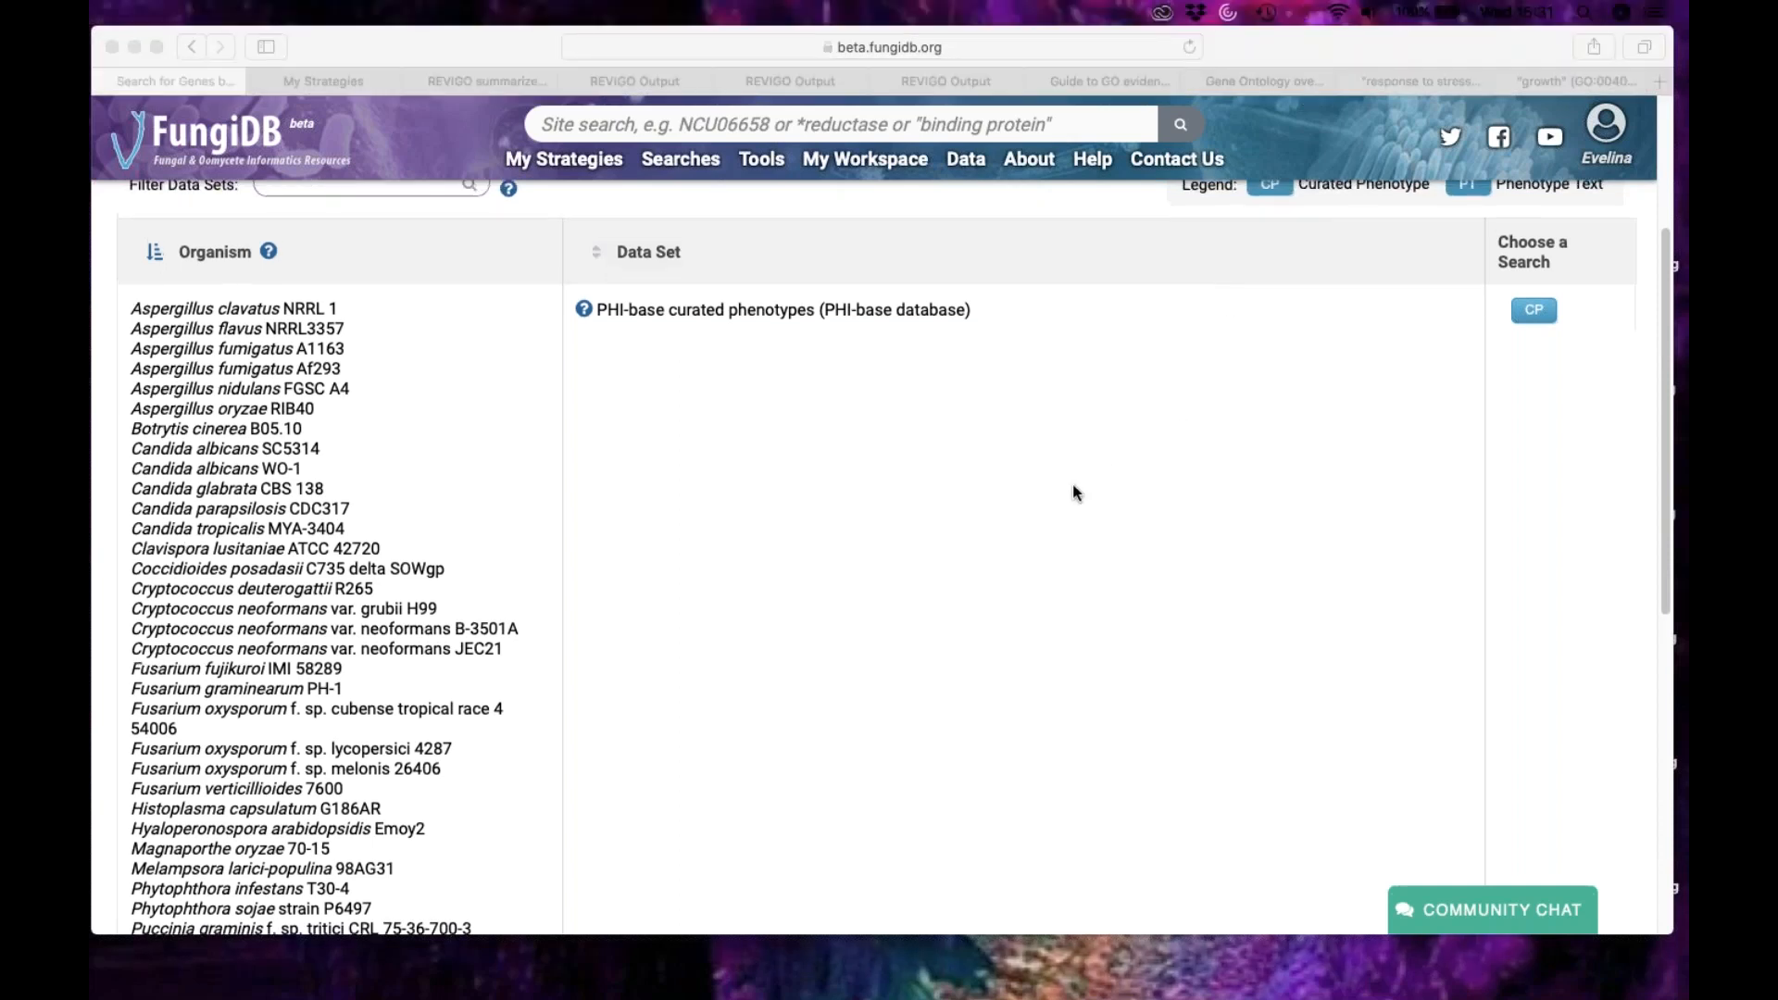
pyautogui.scroll(2, 1073, 484)
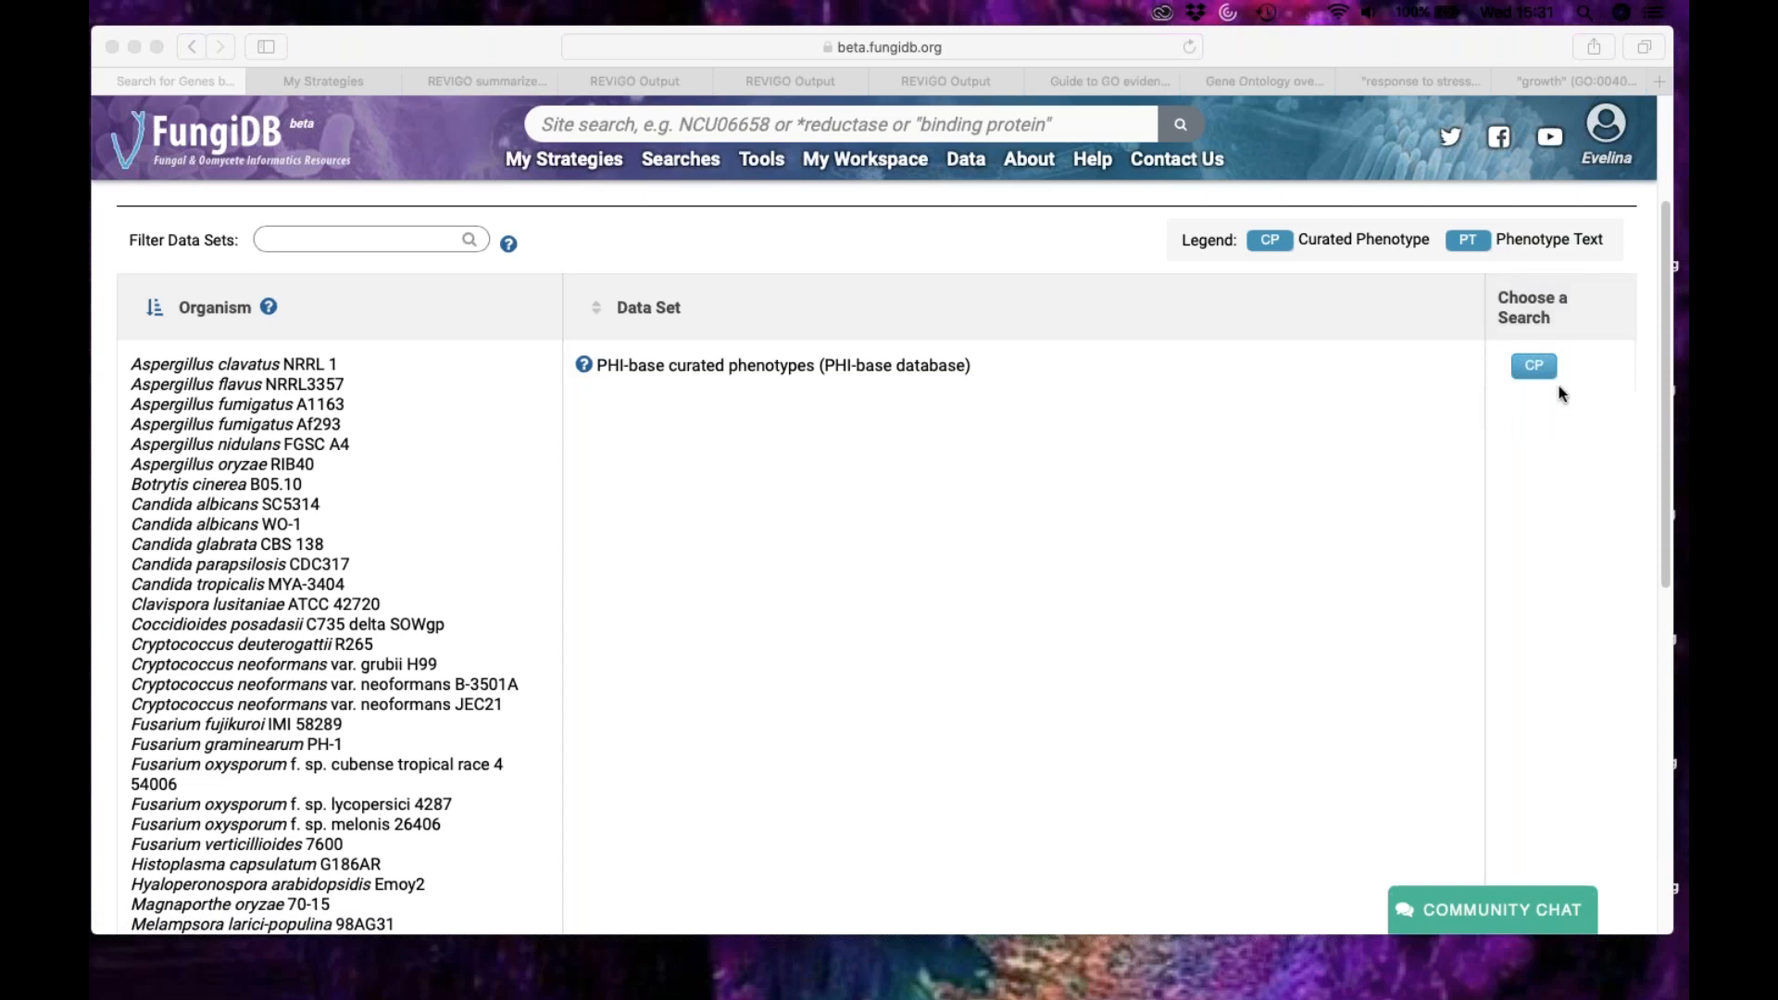
# - Open the Curated Phenotype search for the PHI-base data set and view its Disease filter
pyautogui.click(1533, 371)
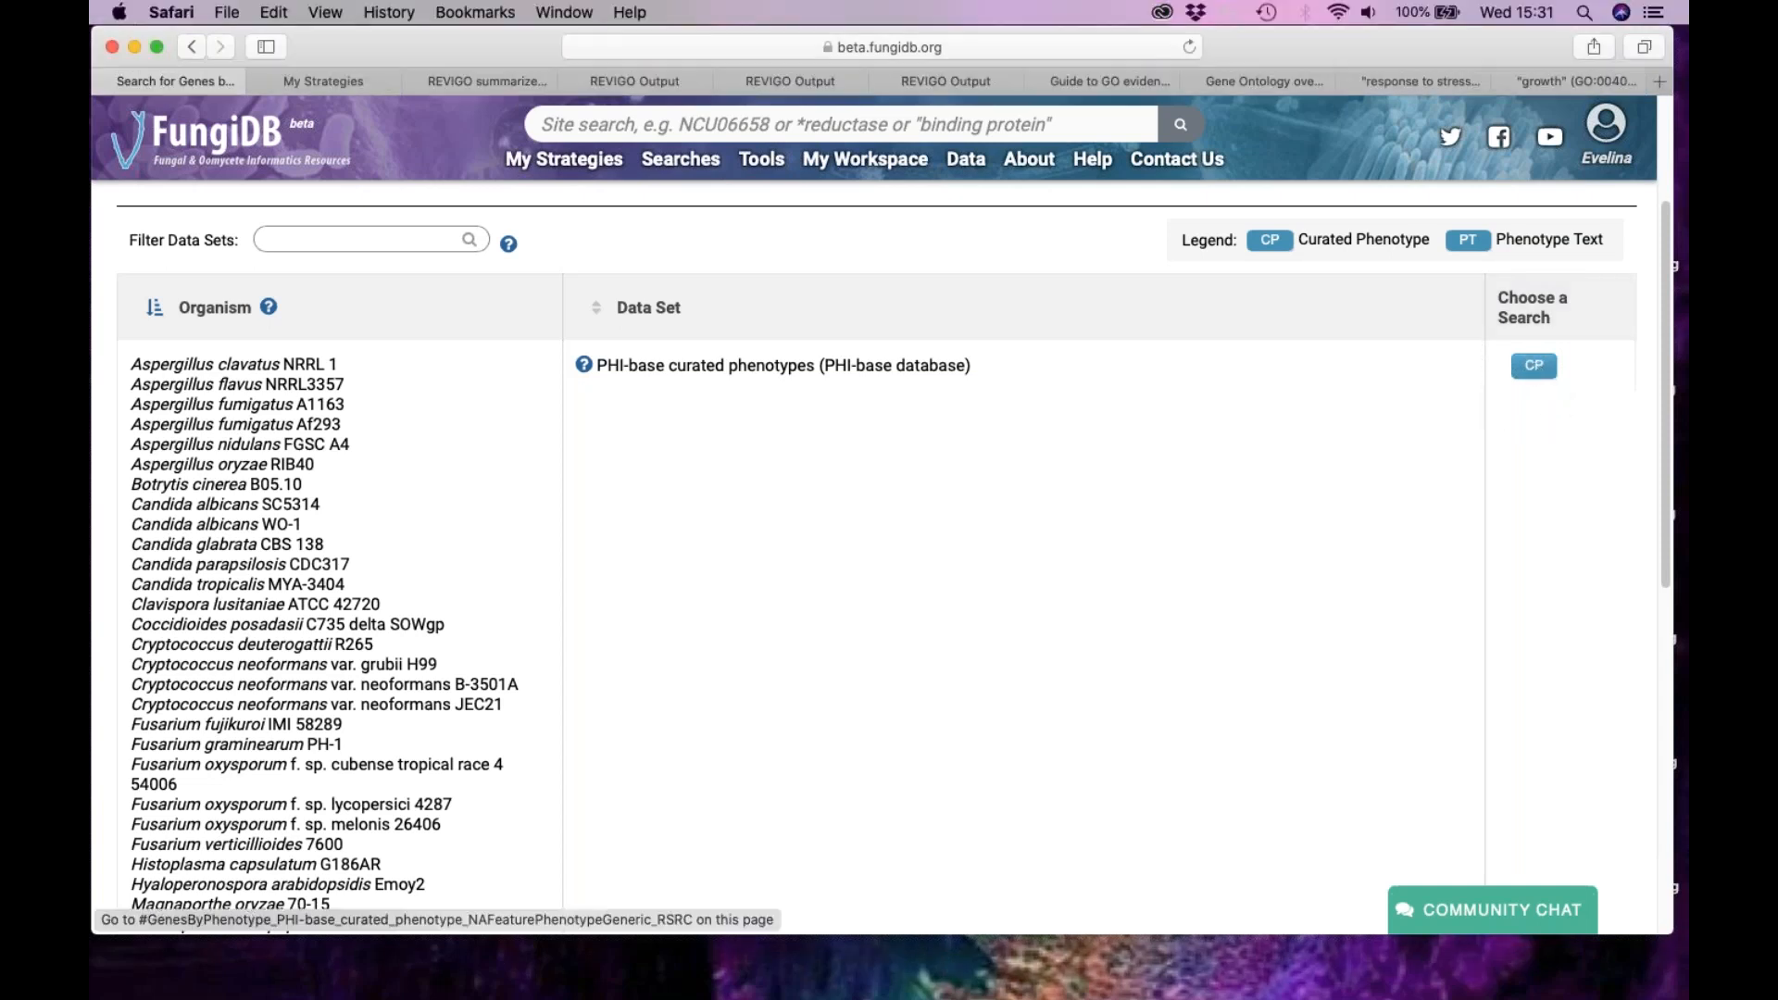
pyautogui.click(1533, 370)
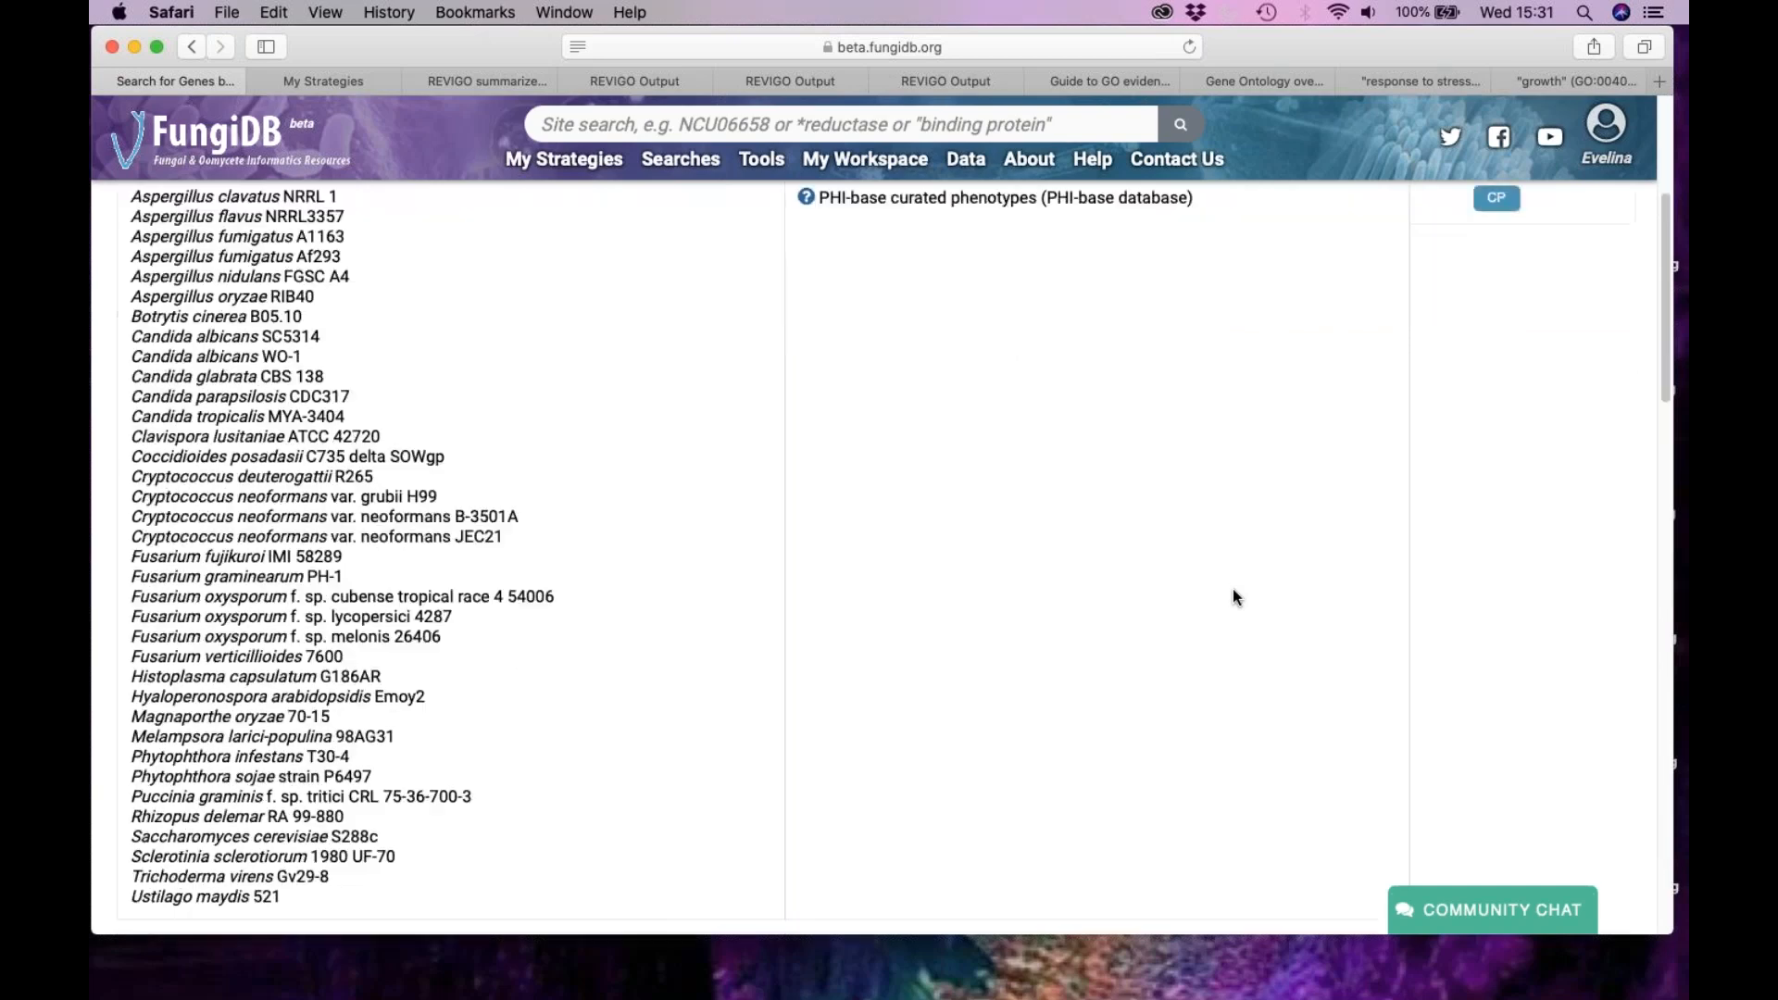
pyautogui.scroll(-5, 1238, 597)
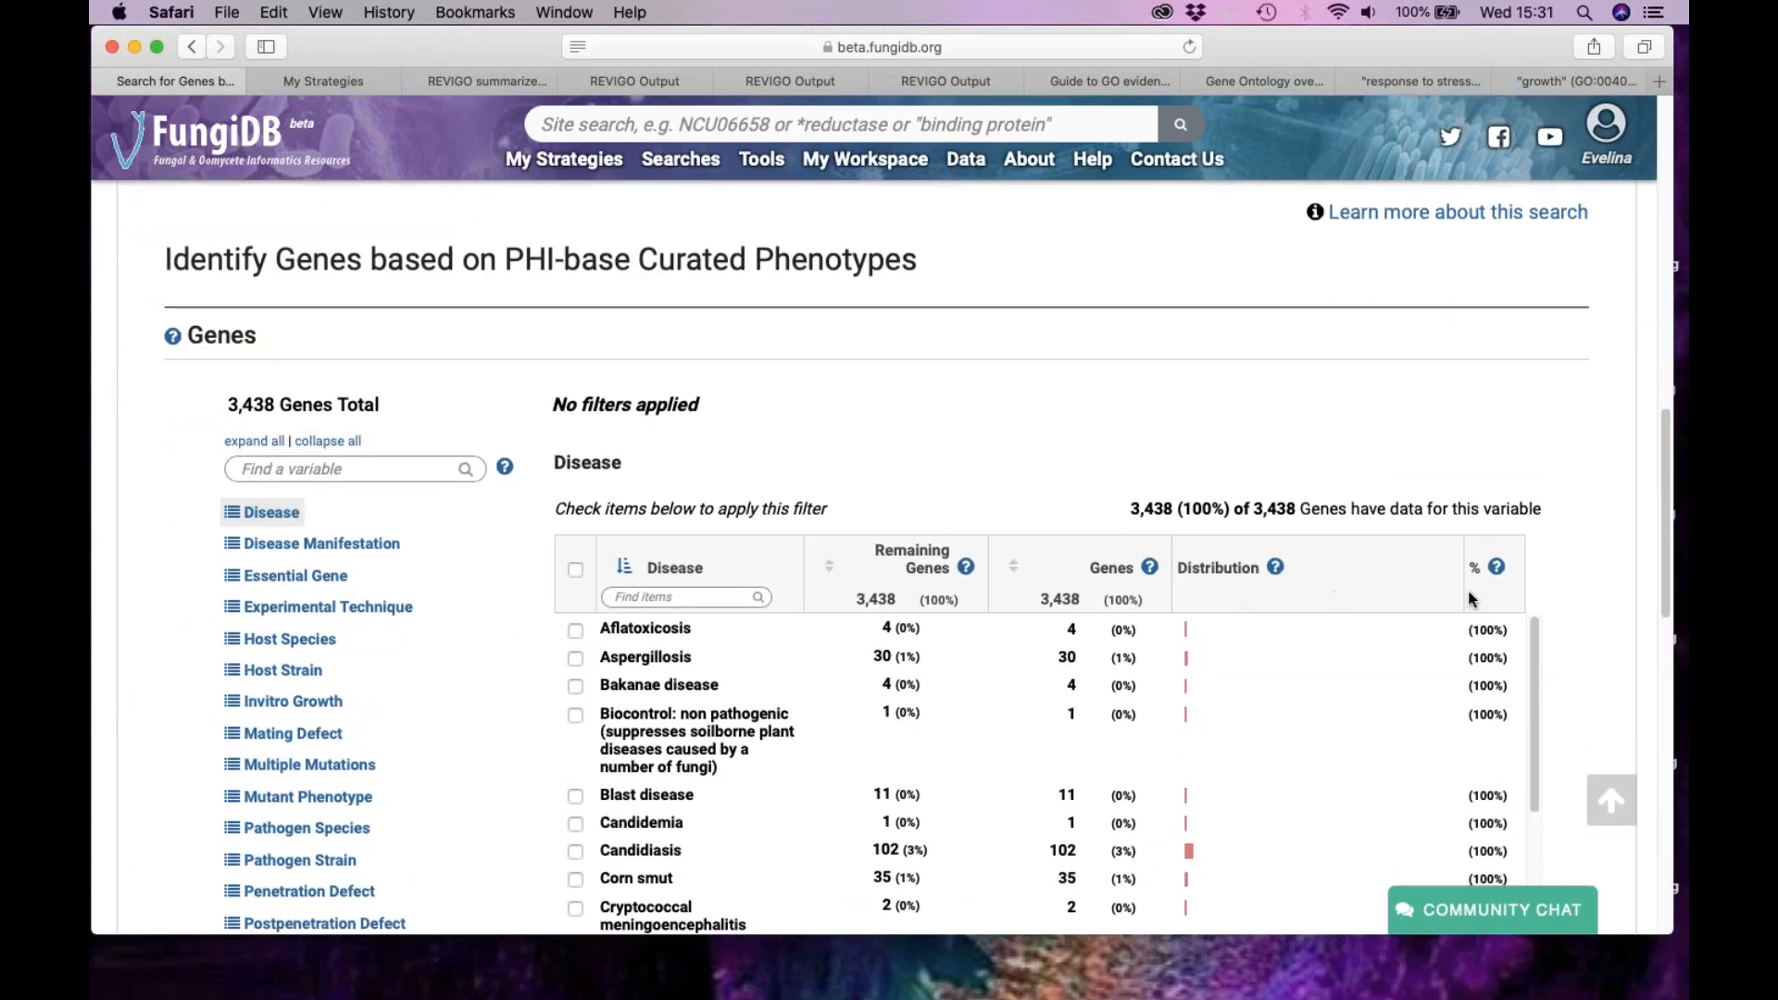
pyautogui.scroll(-2, 1555, 599)
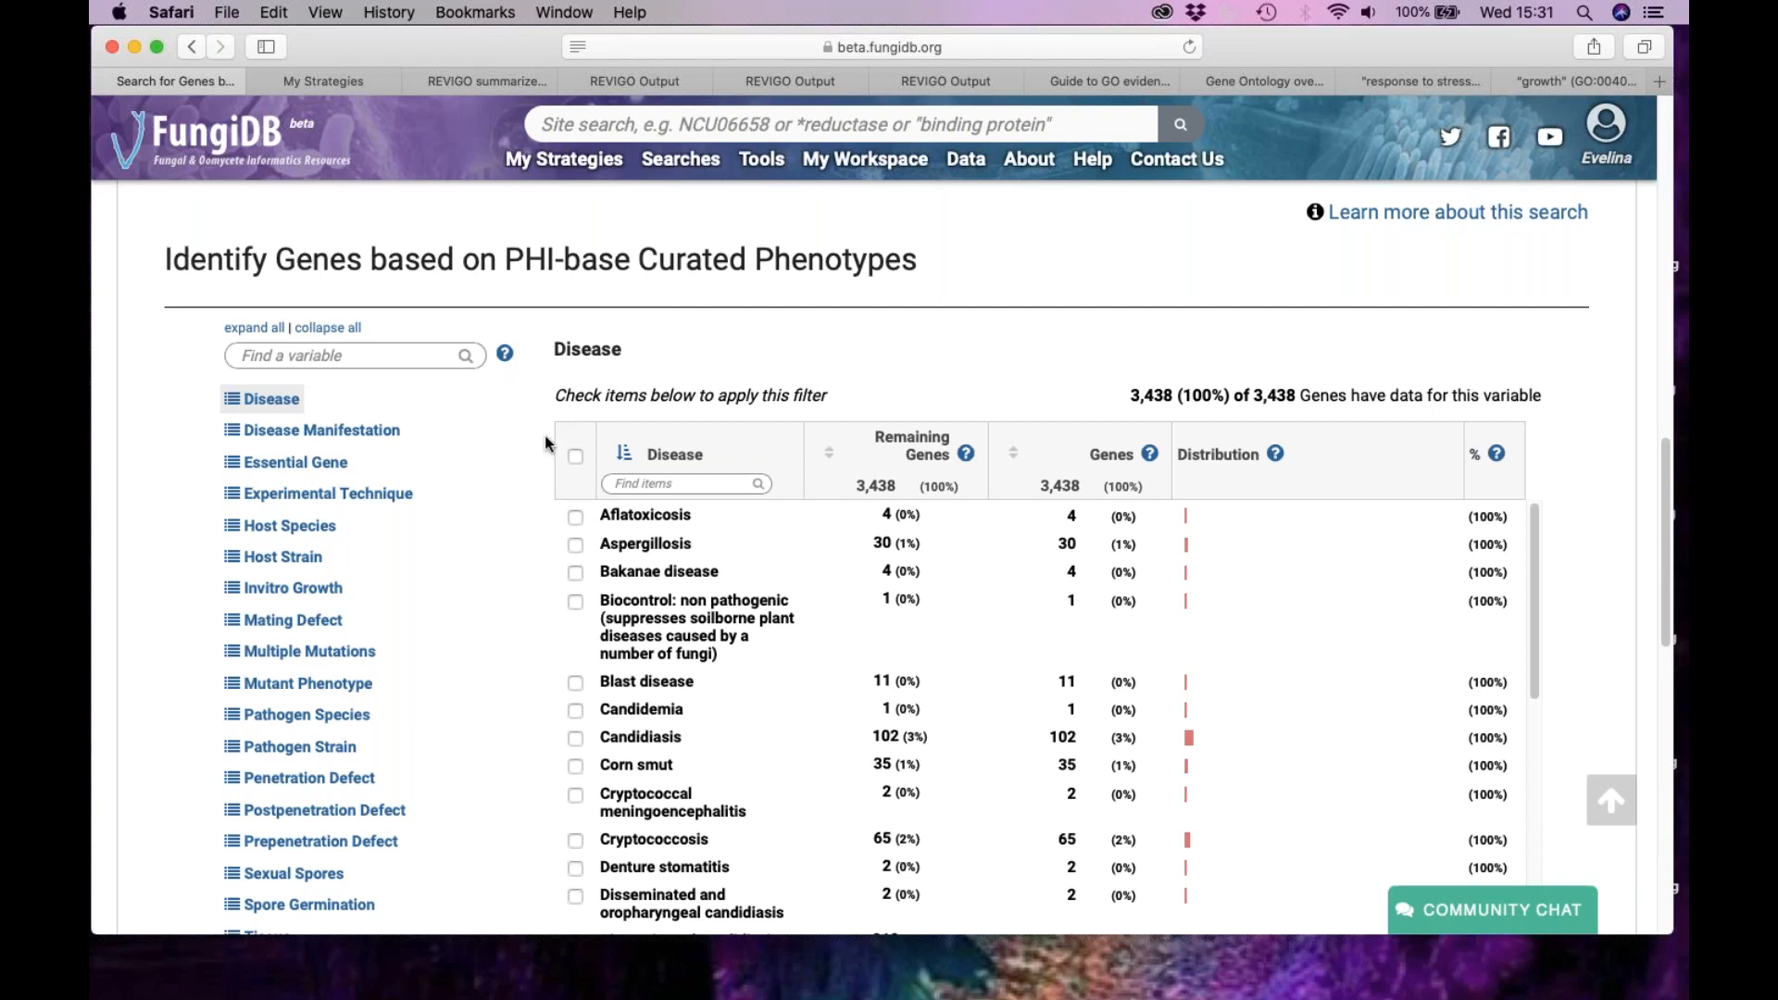
# - Find diseases matching "inv", select Invasive pulmonary aspergillosis, and run the PHI-base curated phenotype search
pyautogui.click(657, 484)
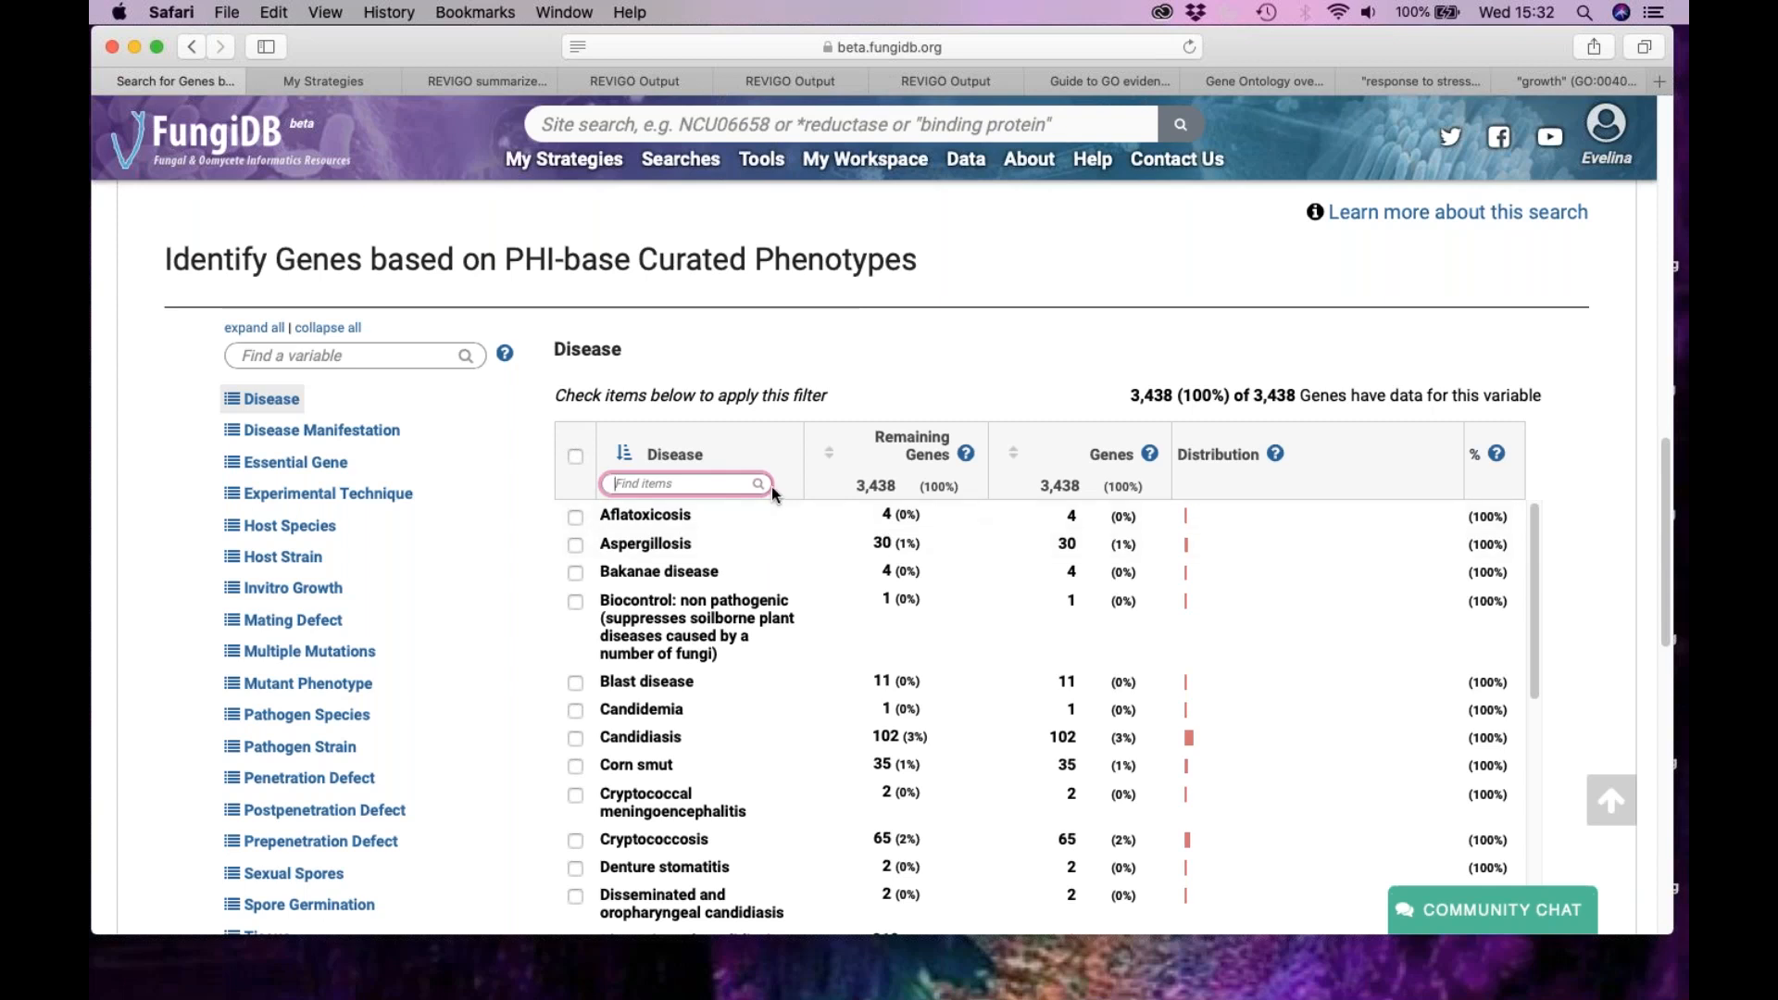
pyautogui.write('inv')
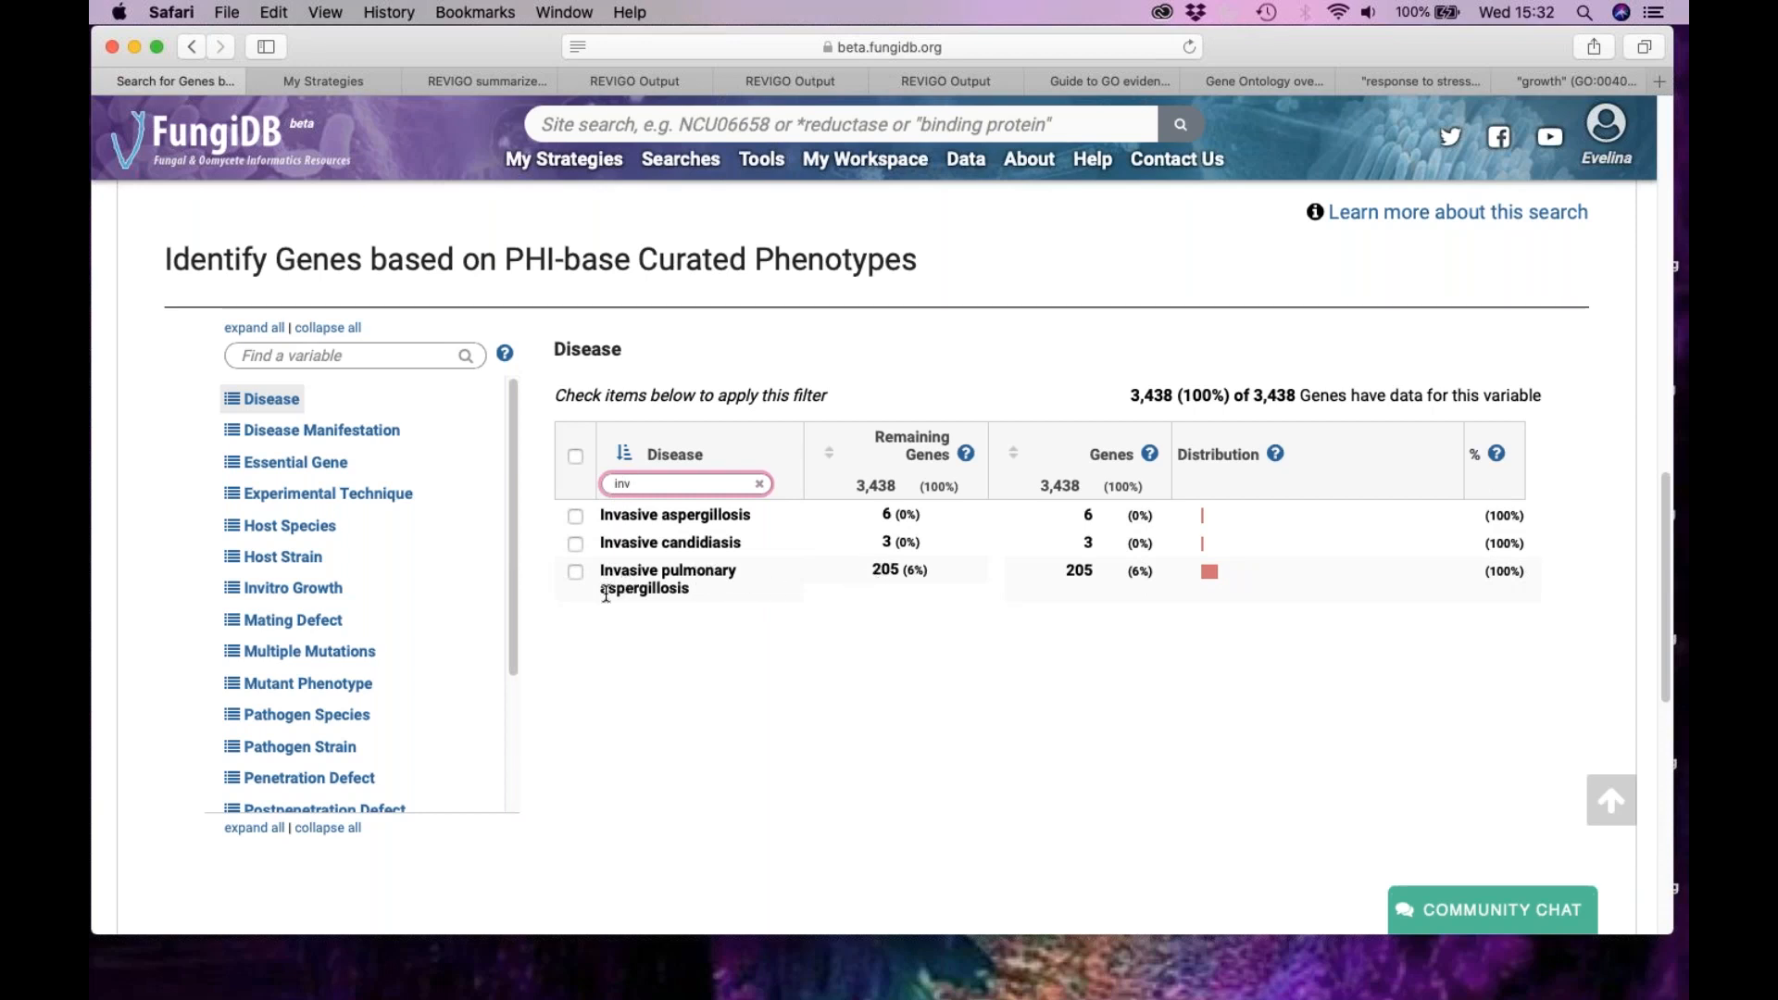
pyautogui.click(574, 572)
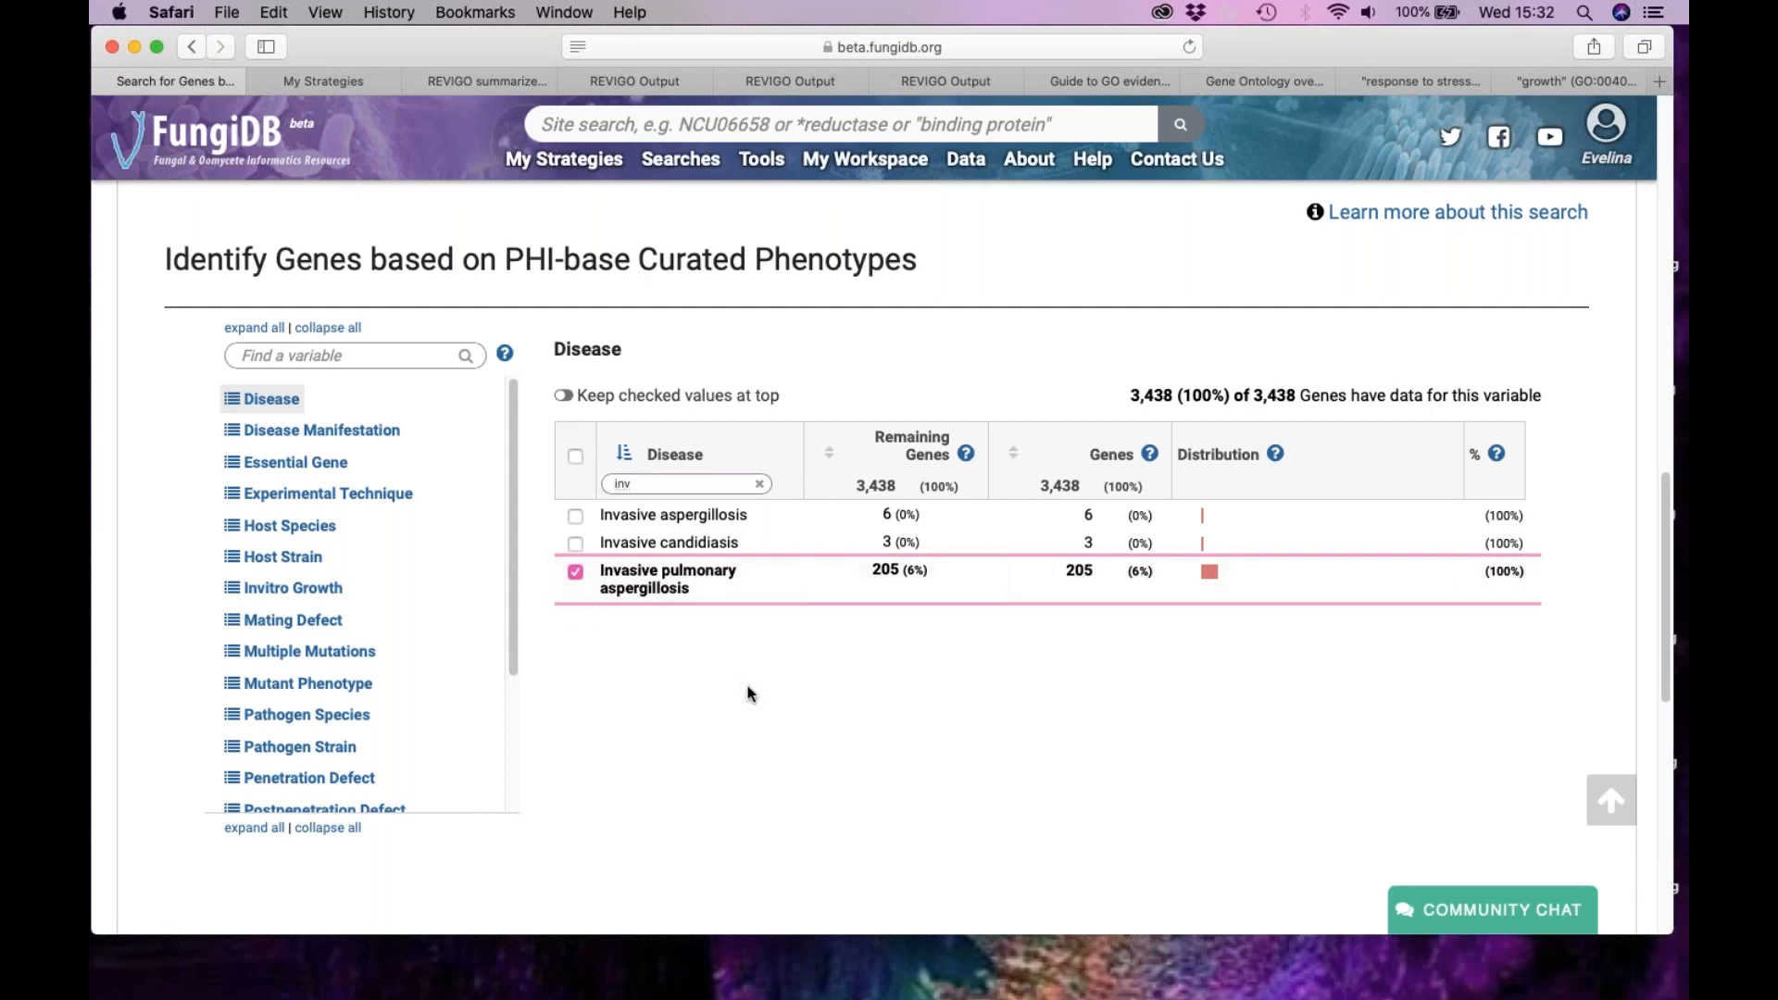
pyautogui.scroll(-3, 767, 690)
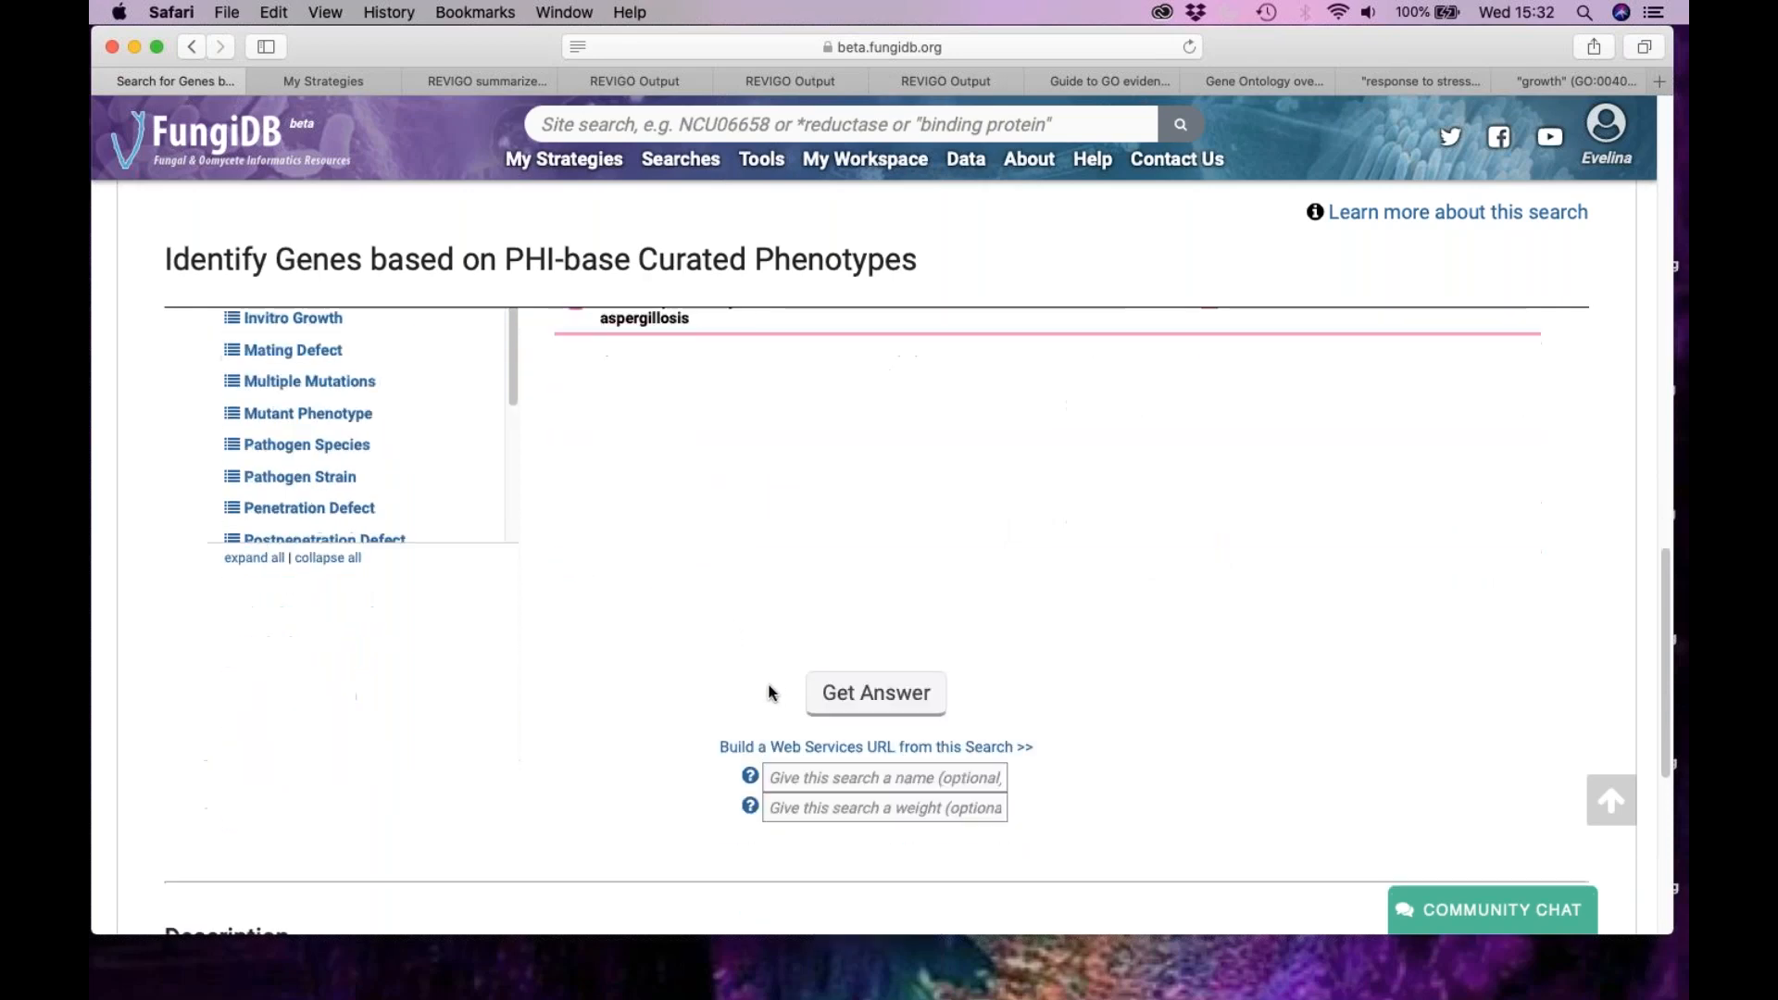
pyautogui.click(878, 695)
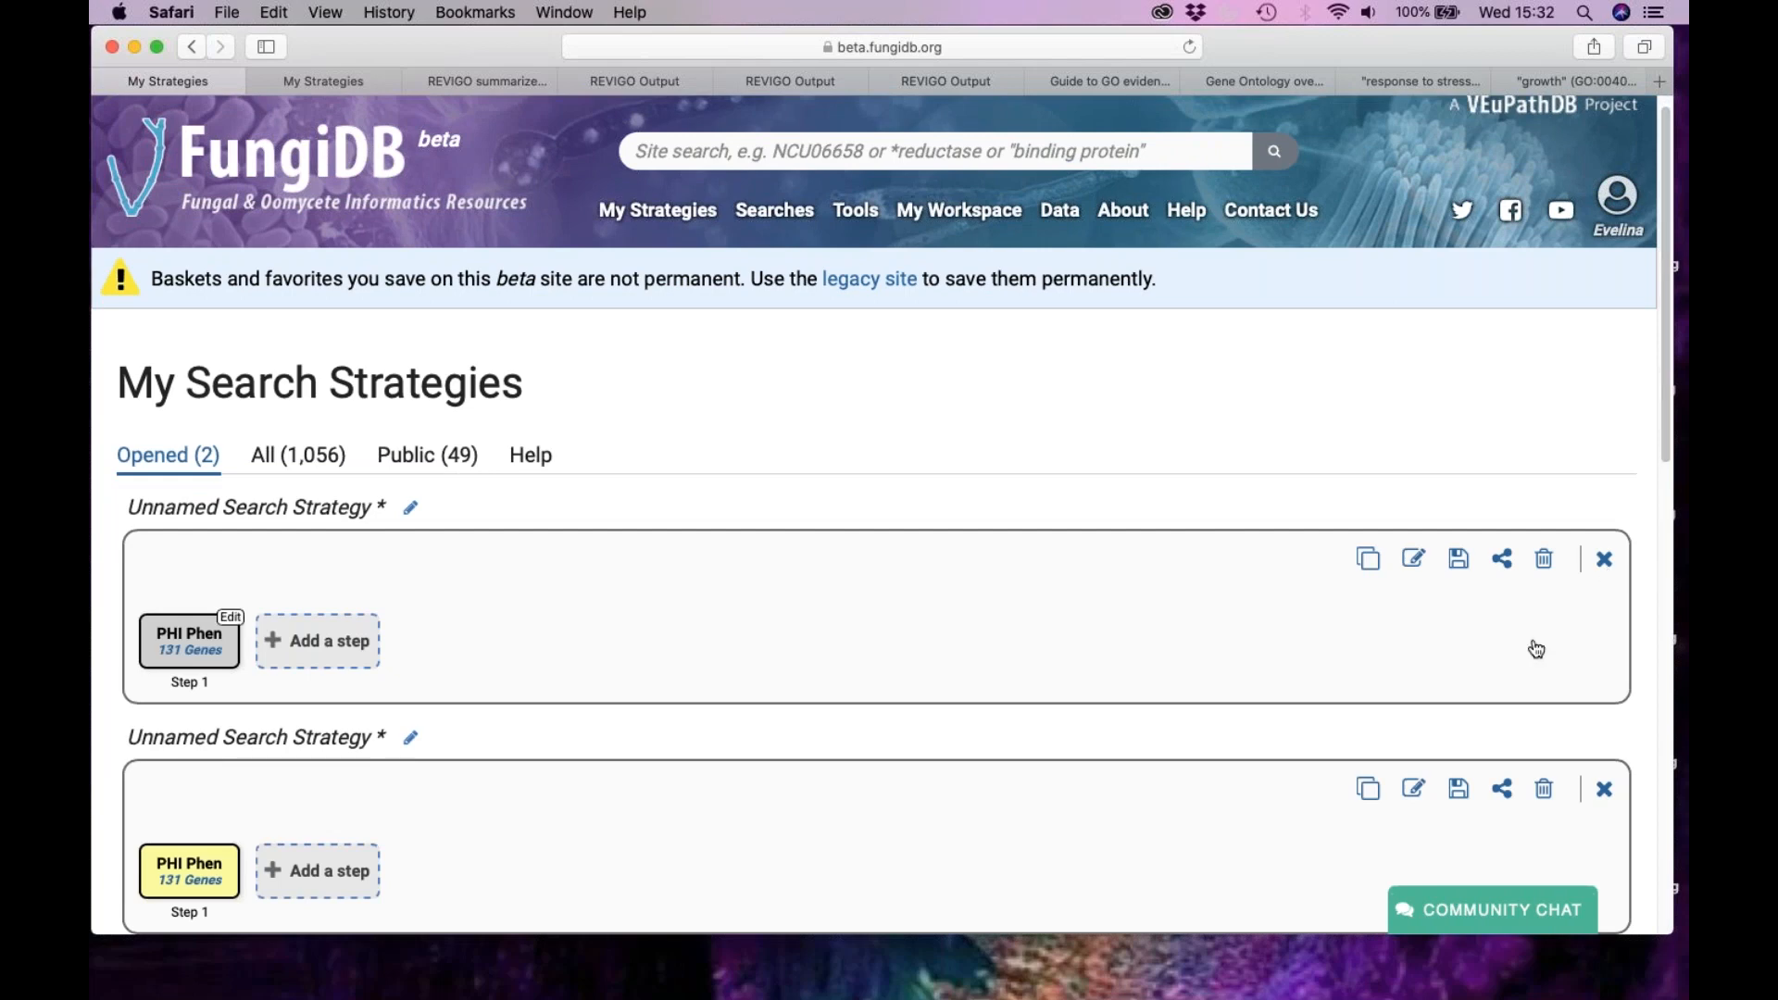
# - Close the duplicate unnamed PHI-base strategy and review the gene results table of the remaining one
pyautogui.click(1600, 576)
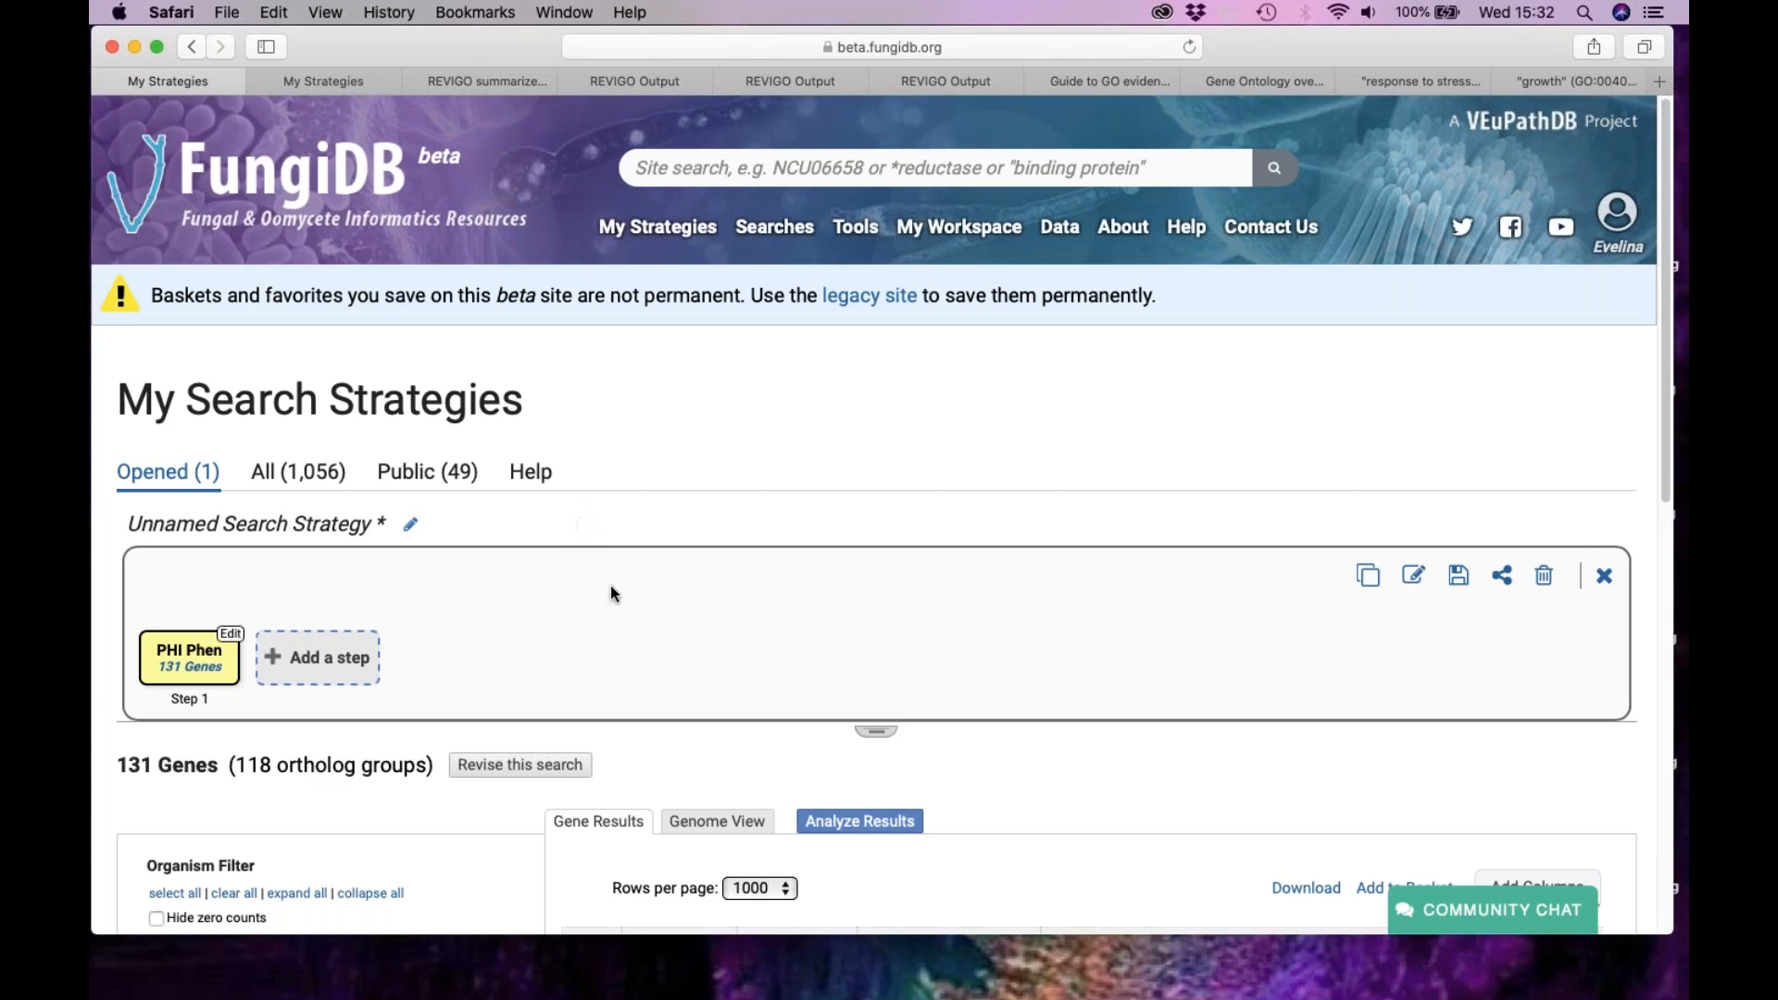
pyautogui.scroll(-3, 609, 586)
pyautogui.scroll(-2, 610, 585)
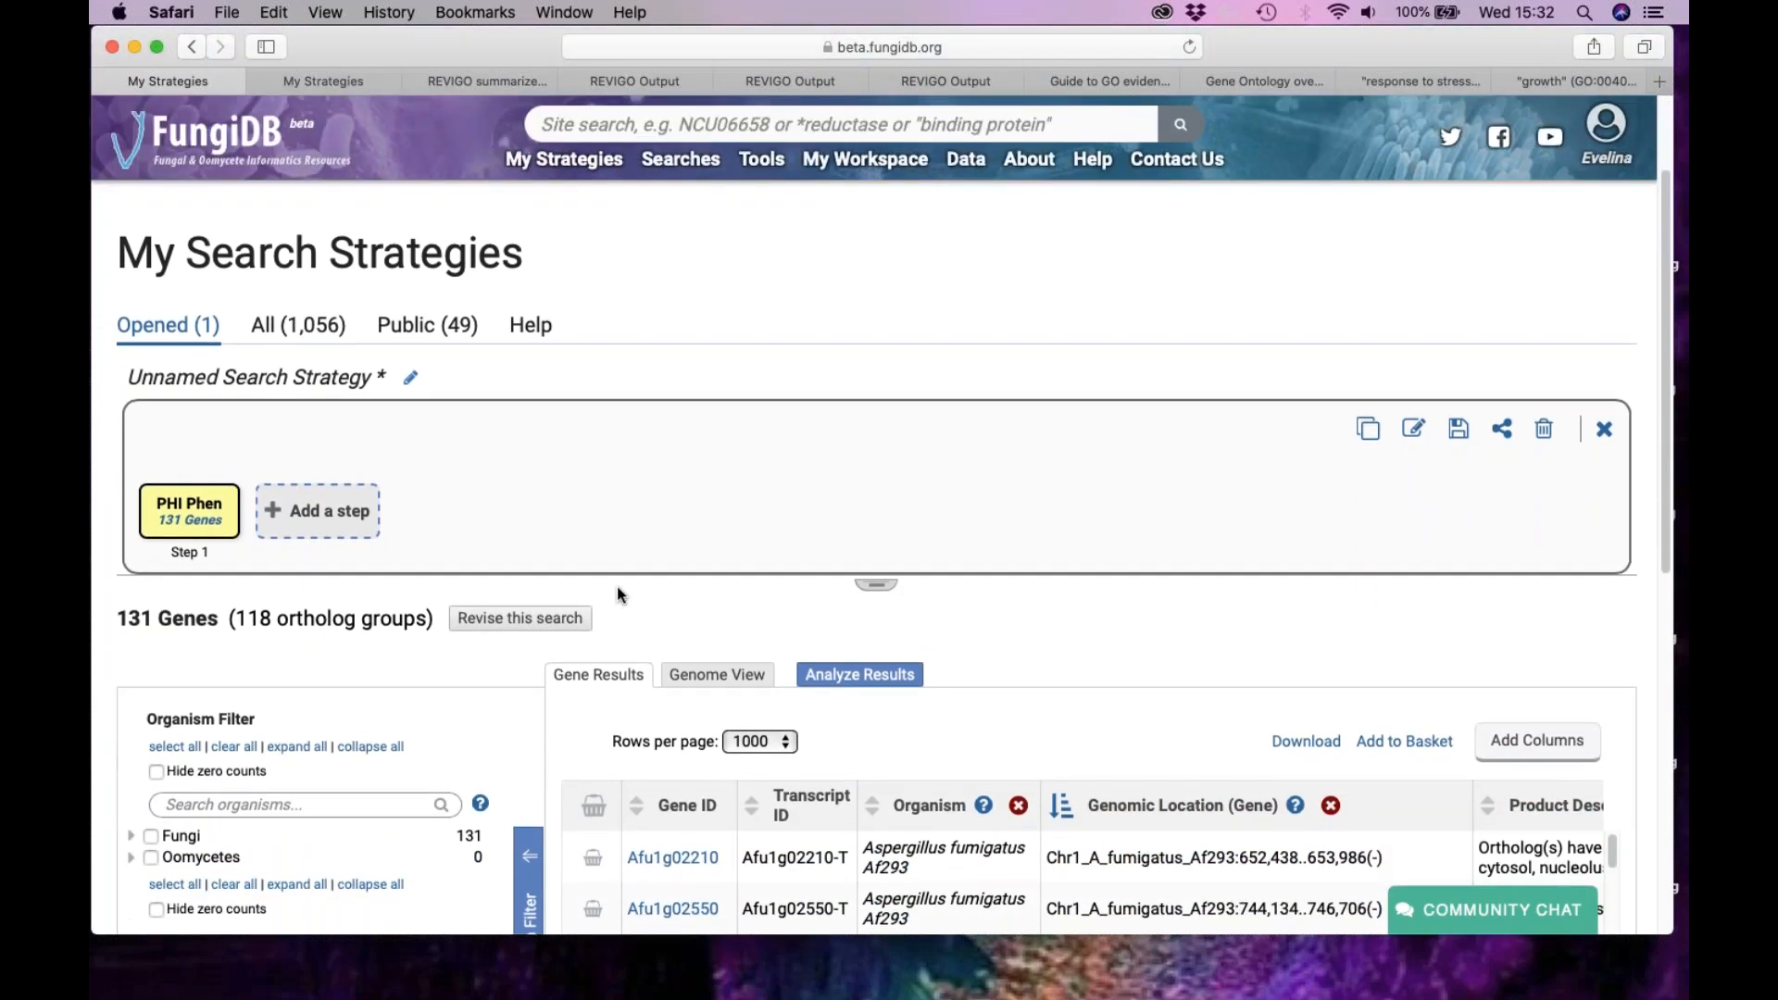
pyautogui.scroll(-1, 620, 609)
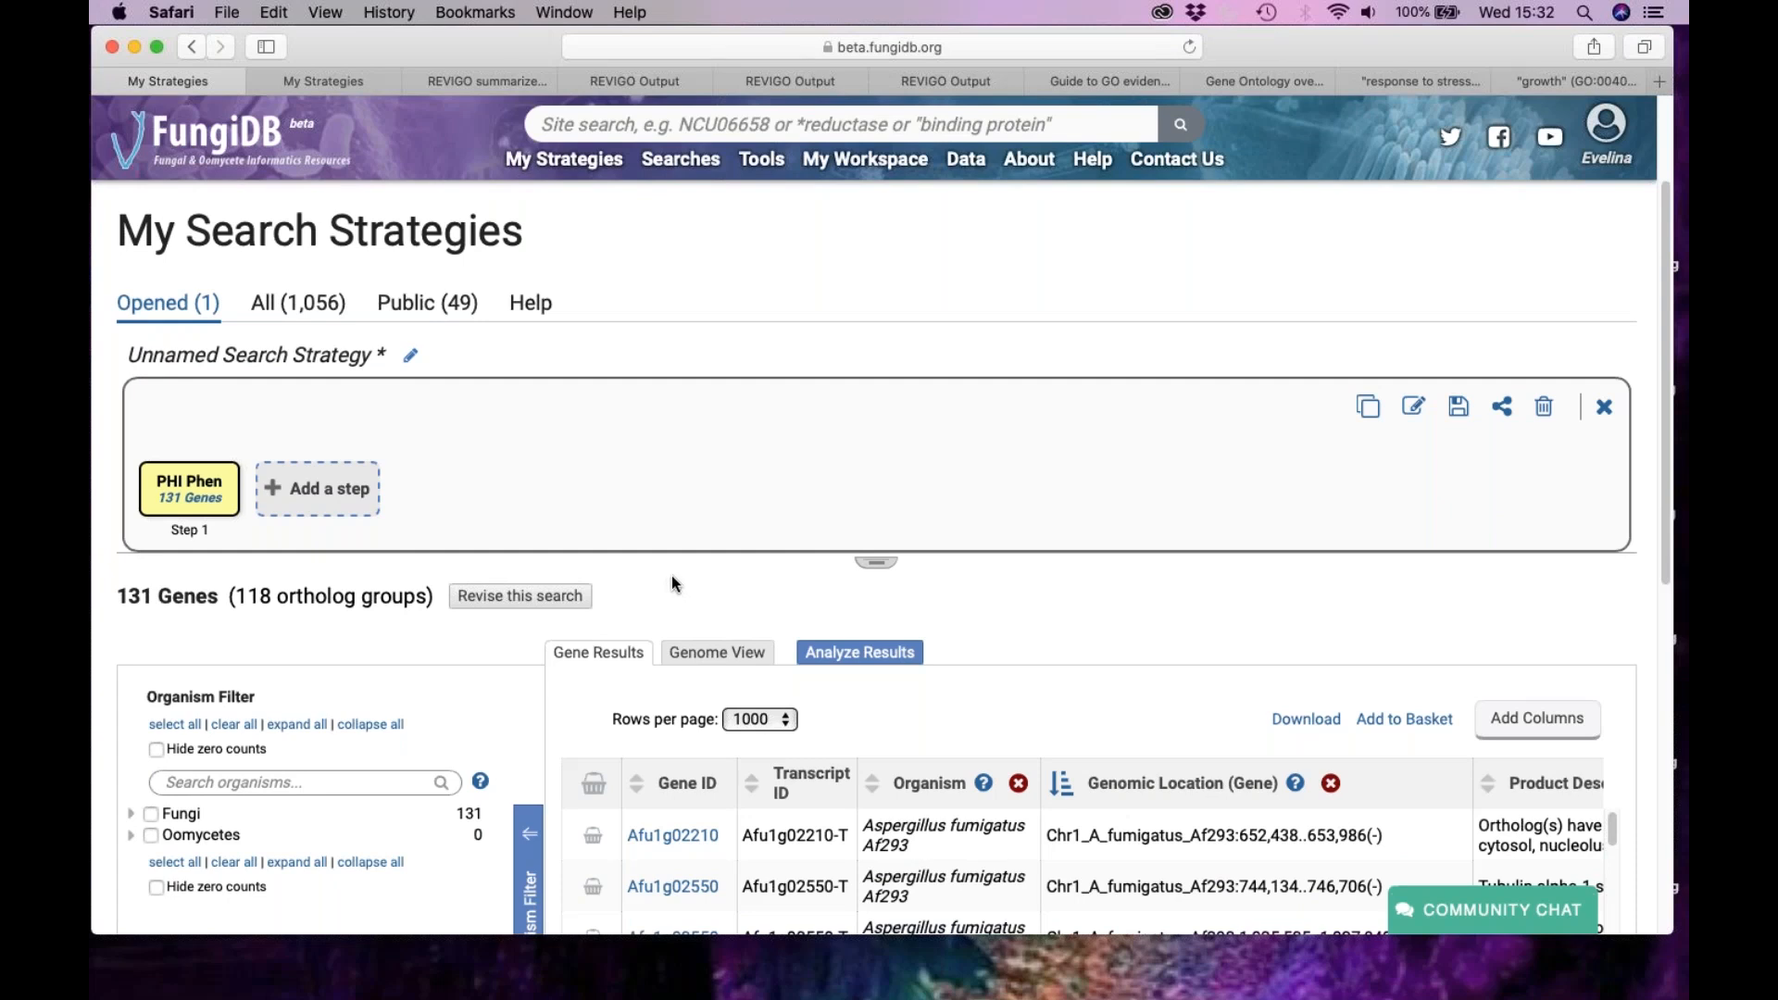
pyautogui.scroll(-2, 679, 584)
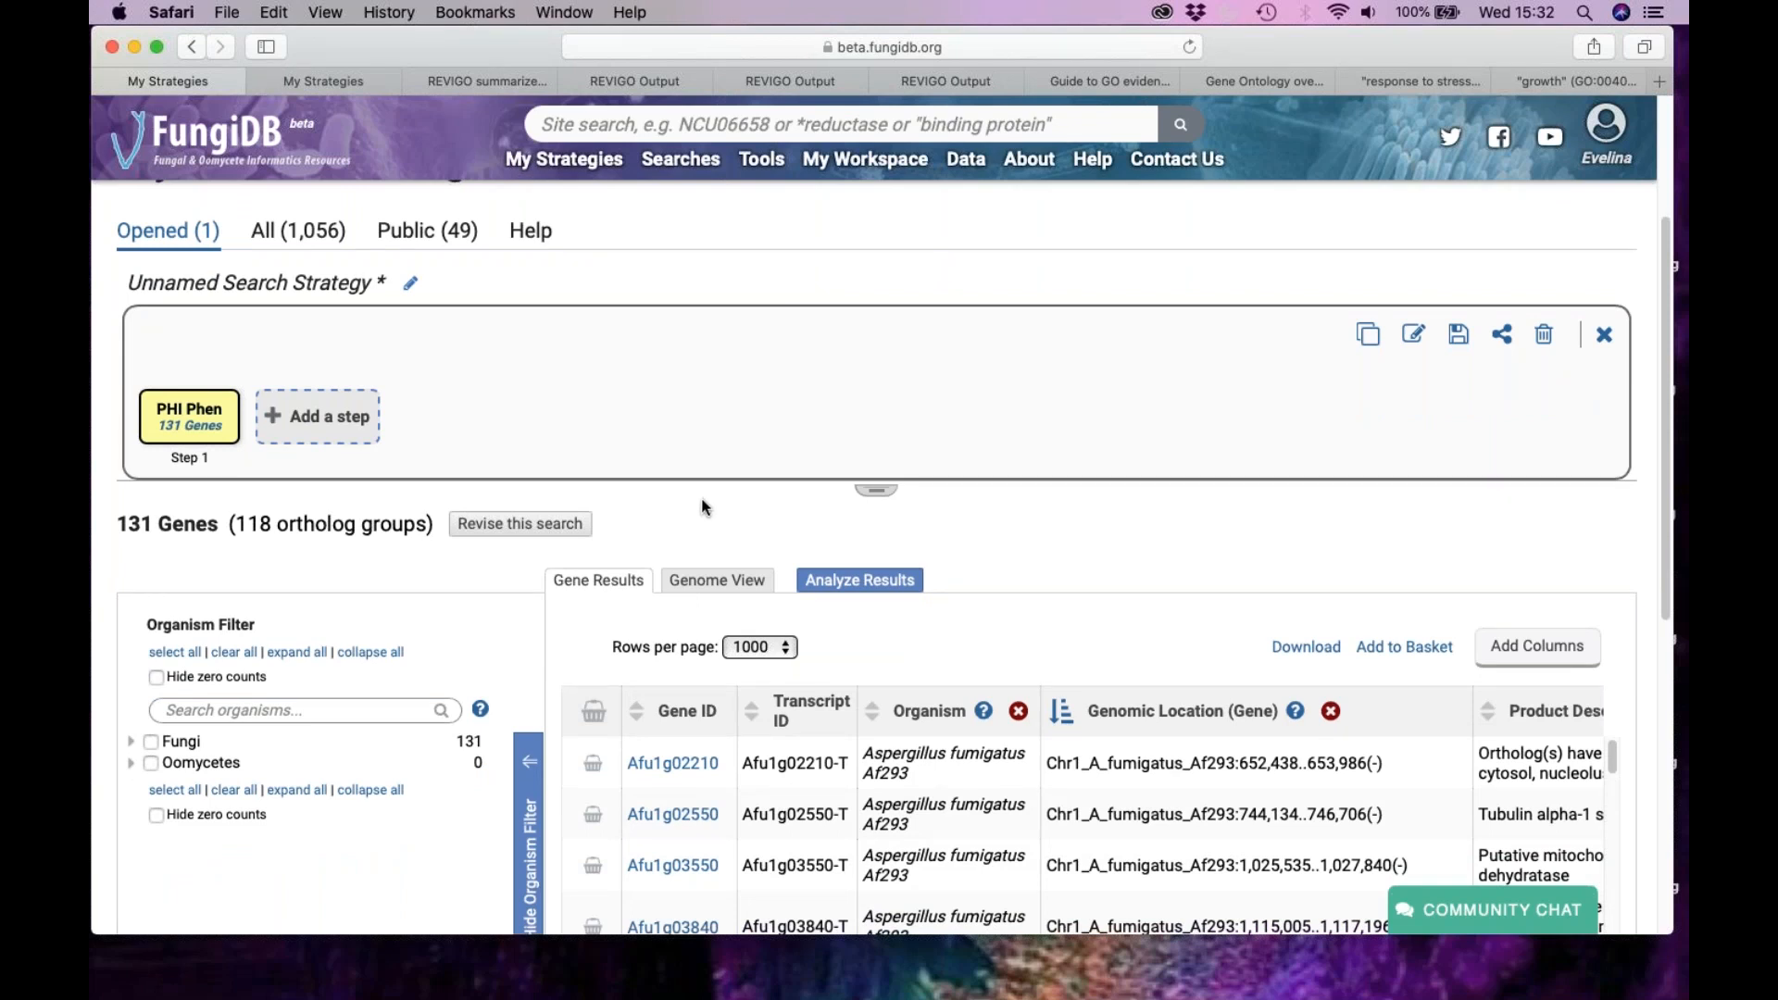
pyautogui.scroll(-1, 703, 509)
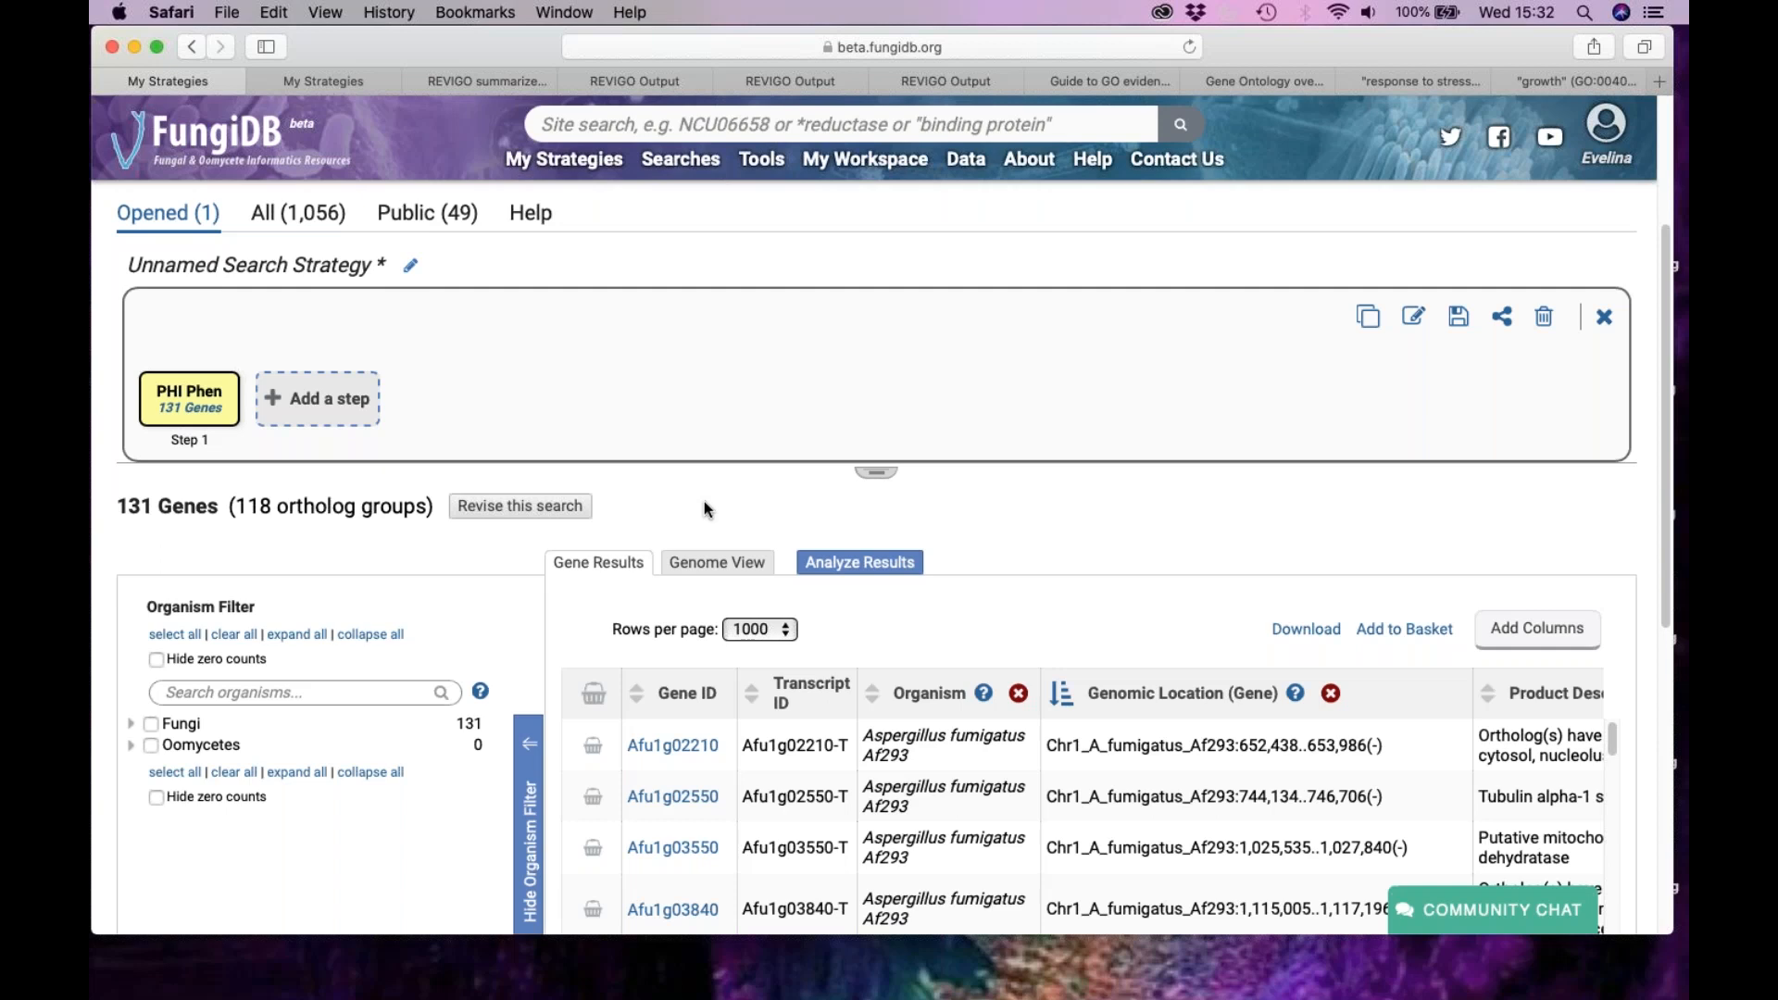
pyautogui.scroll(-3, 699, 504)
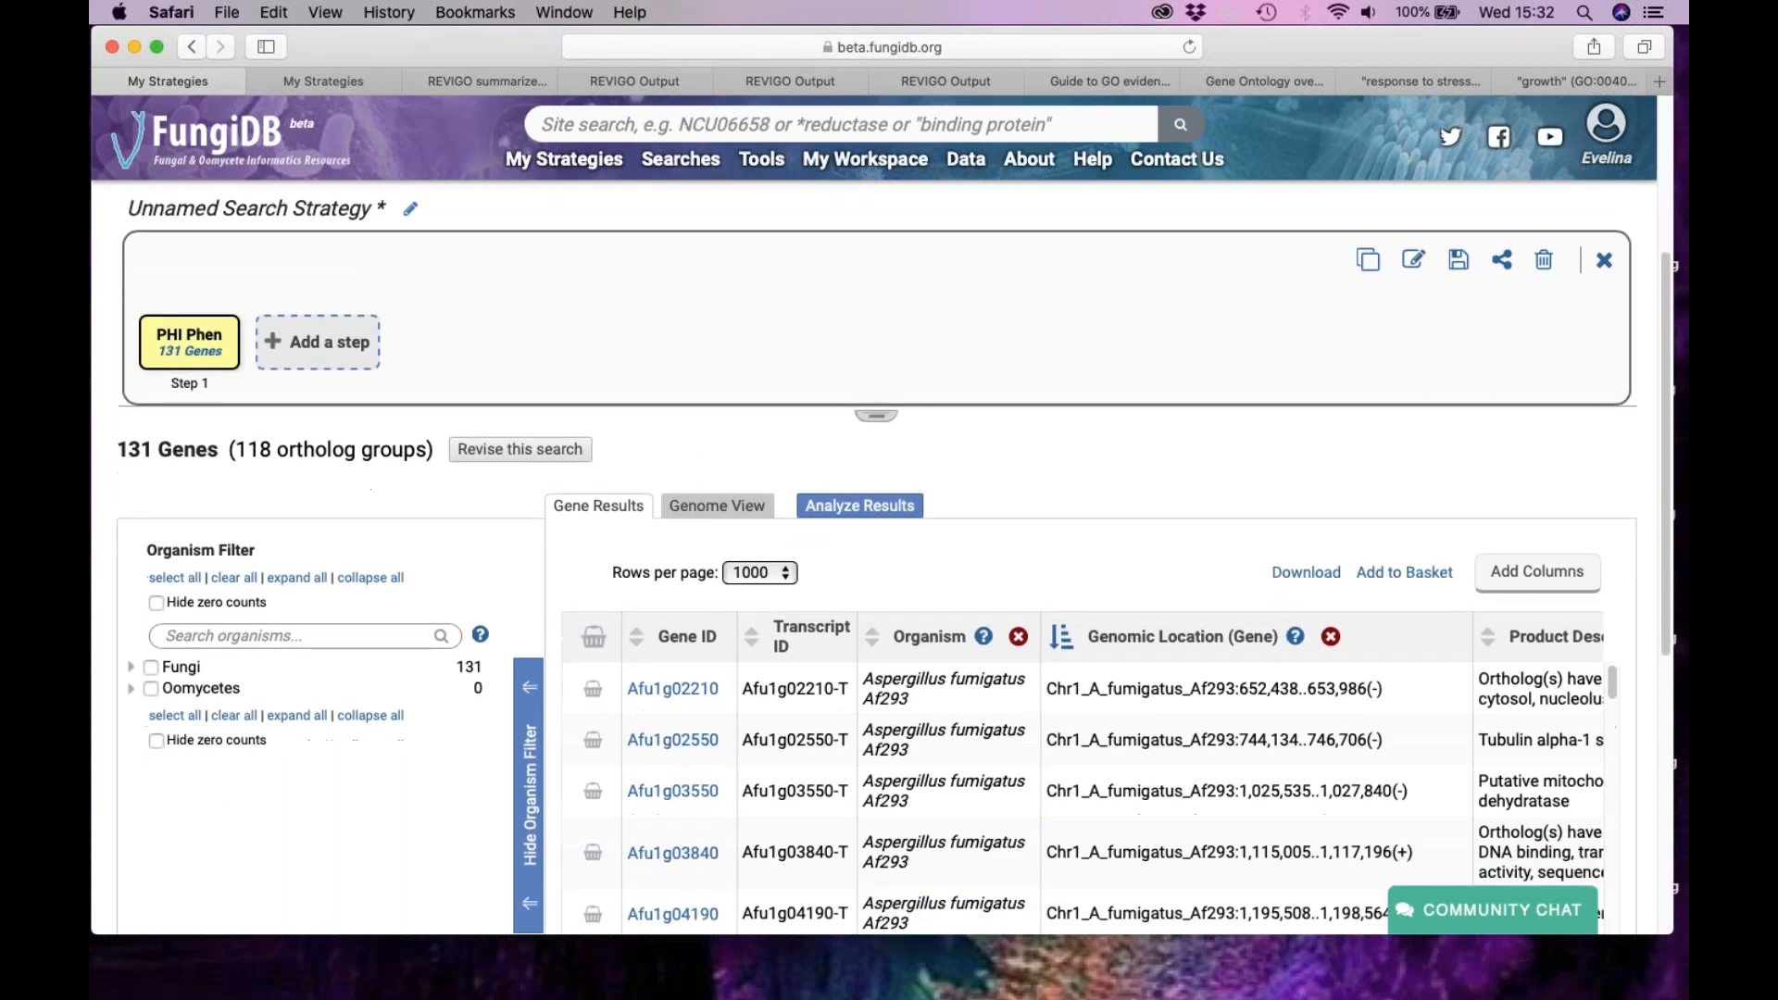
pyautogui.scroll(-1, 930, 621)
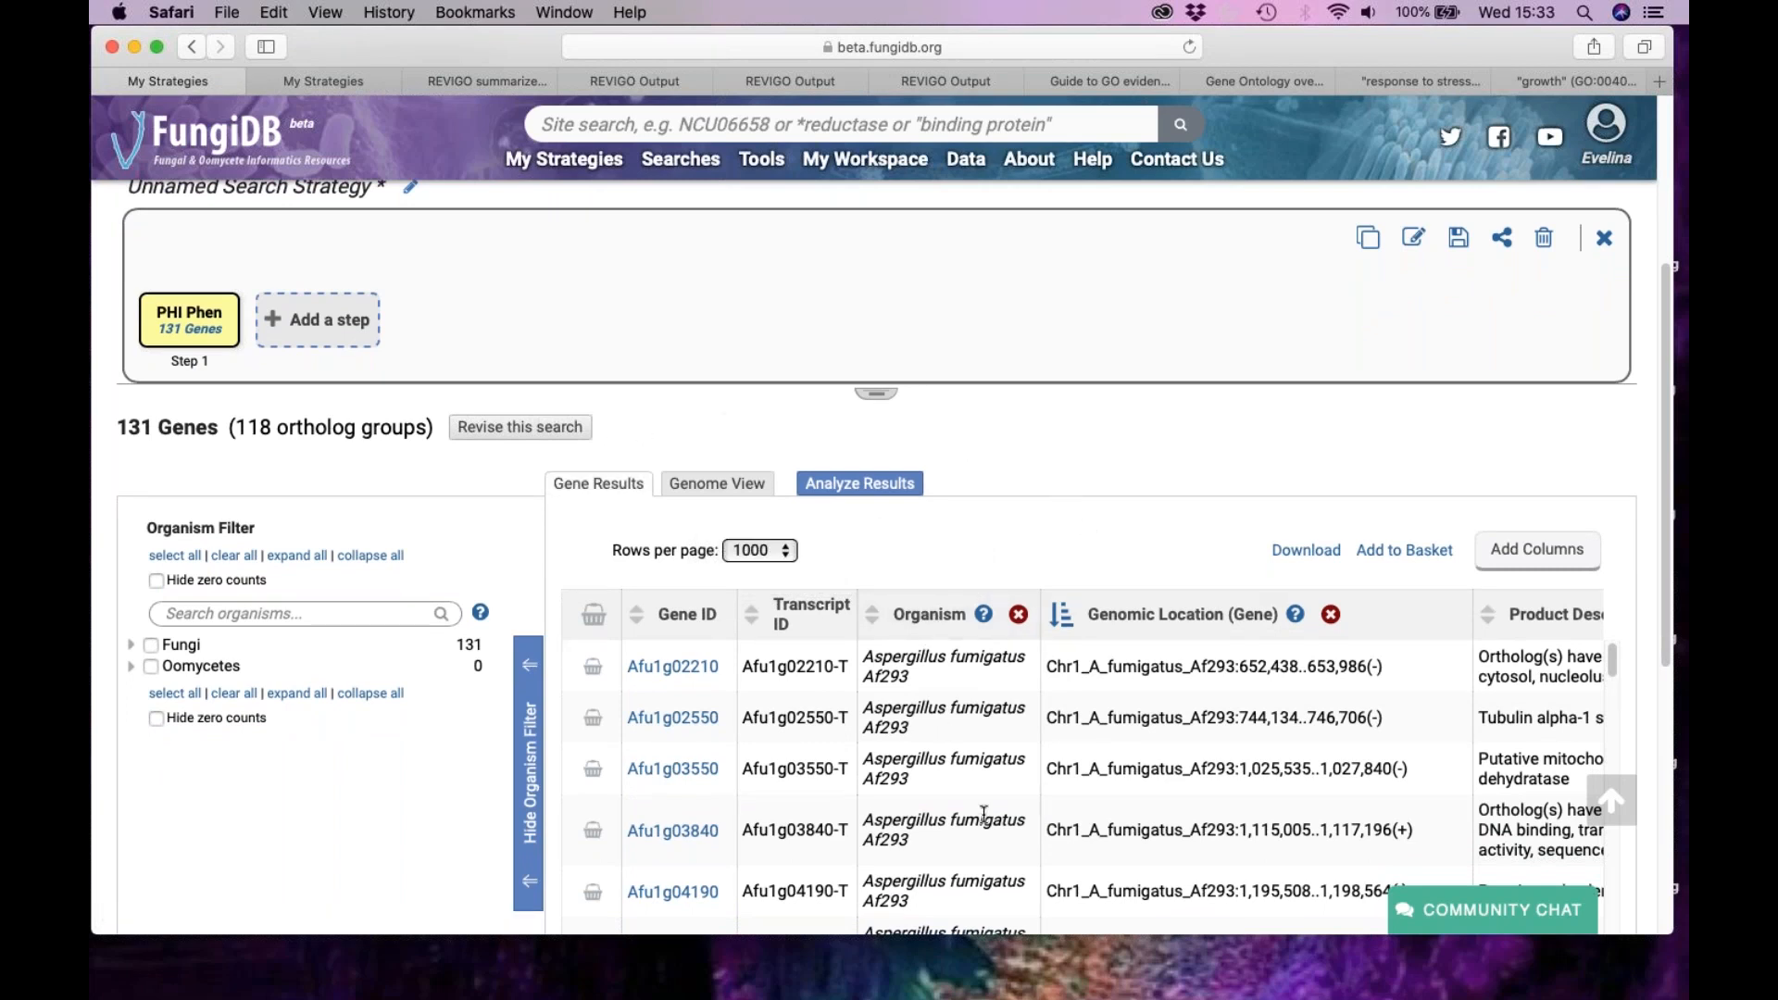
pyautogui.scroll(-1, 986, 813)
pyautogui.scroll(-3, 986, 813)
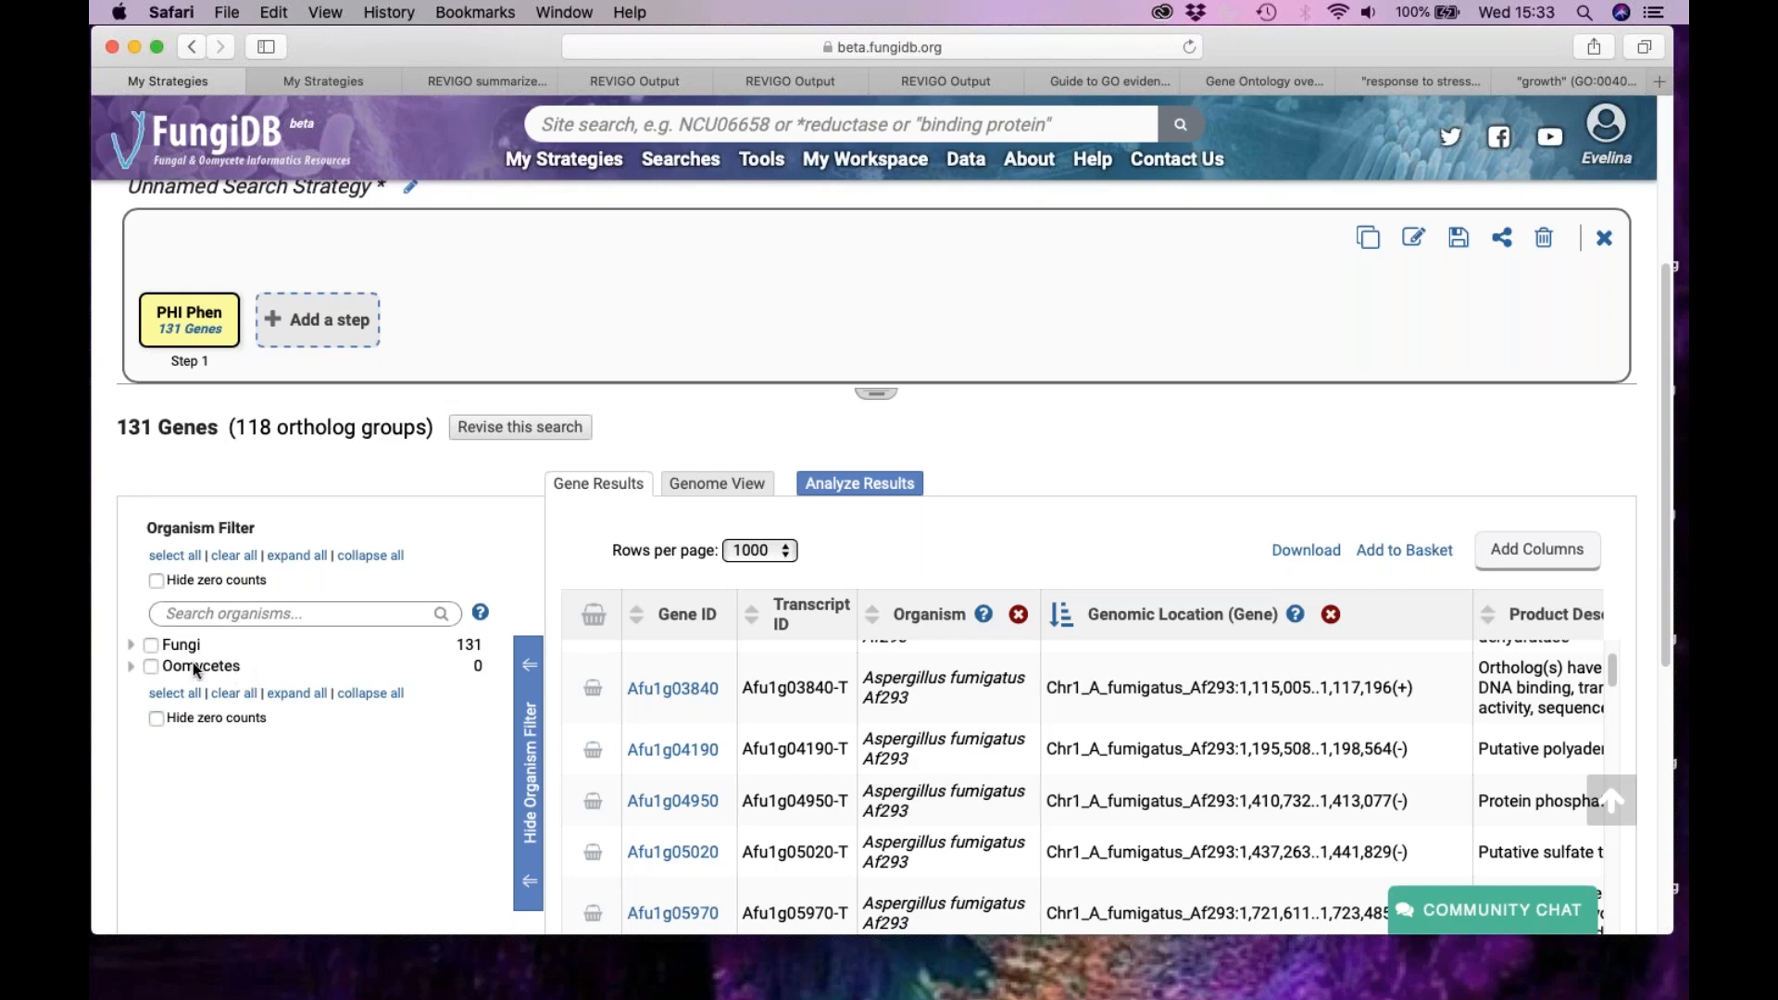
# - Hide zero counts in the Organism Filter and expand Fungi through Ascomycota and Aspergillus down to the Aspergillus fumigatus strains
pyautogui.click(132, 645)
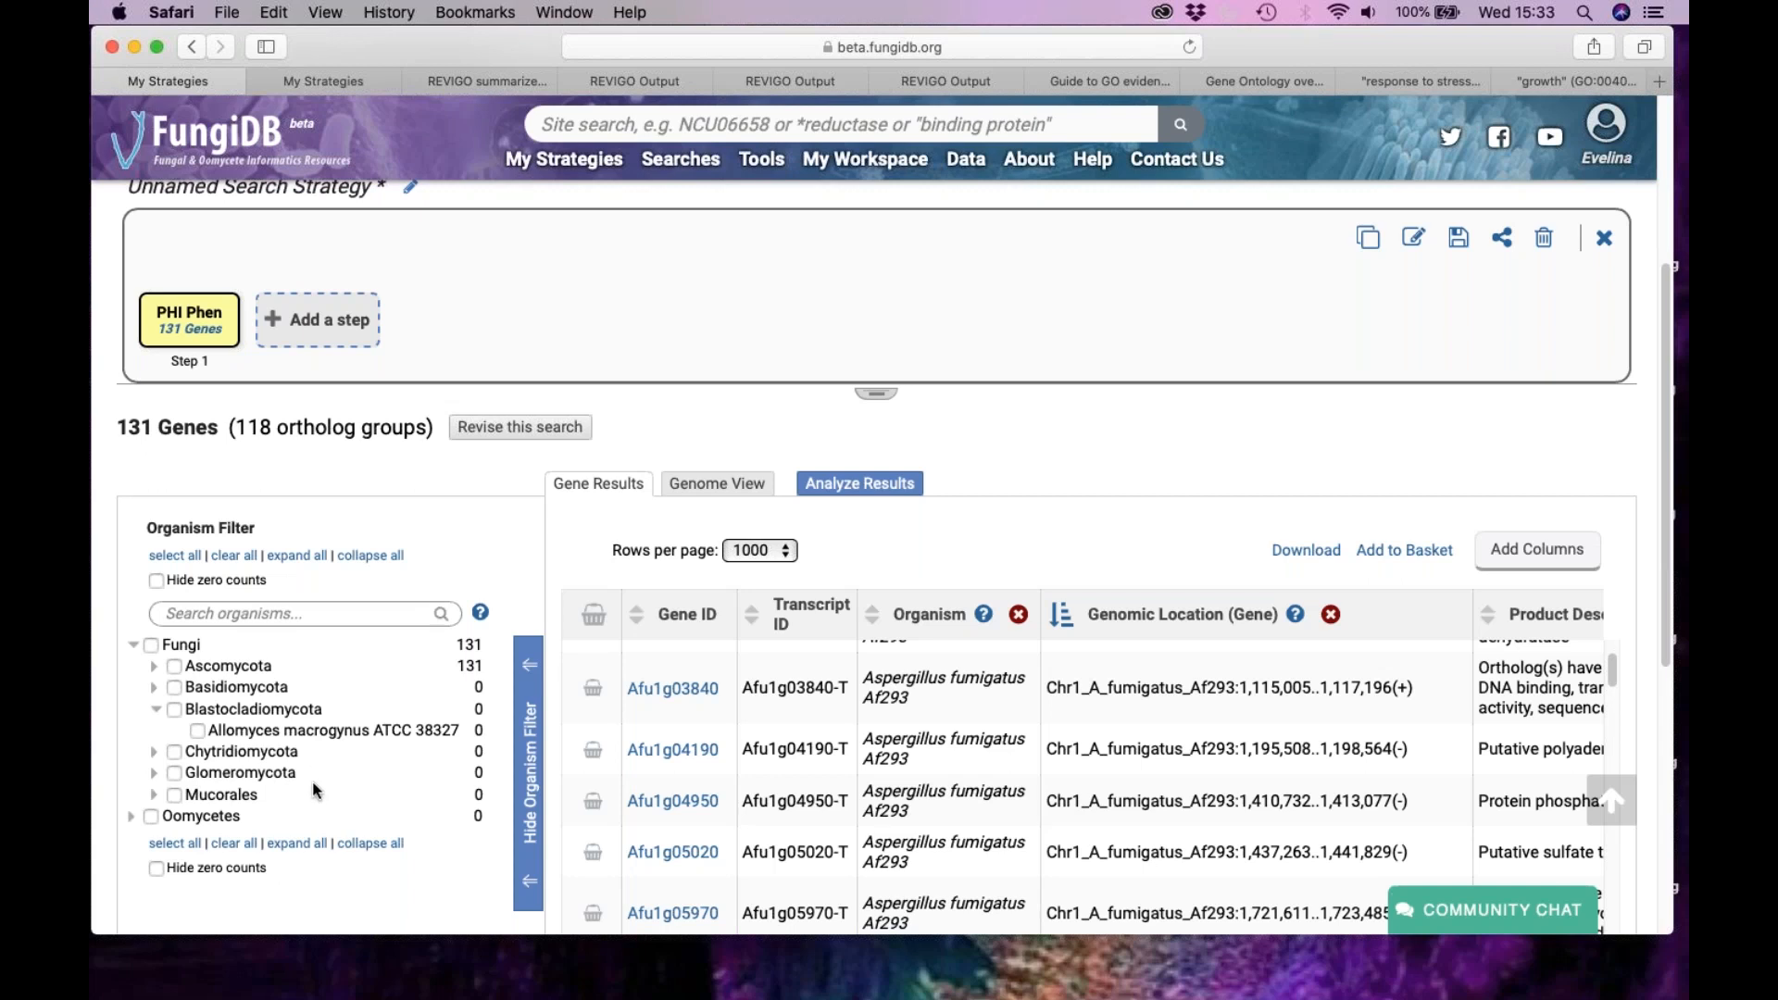
pyautogui.click(154, 580)
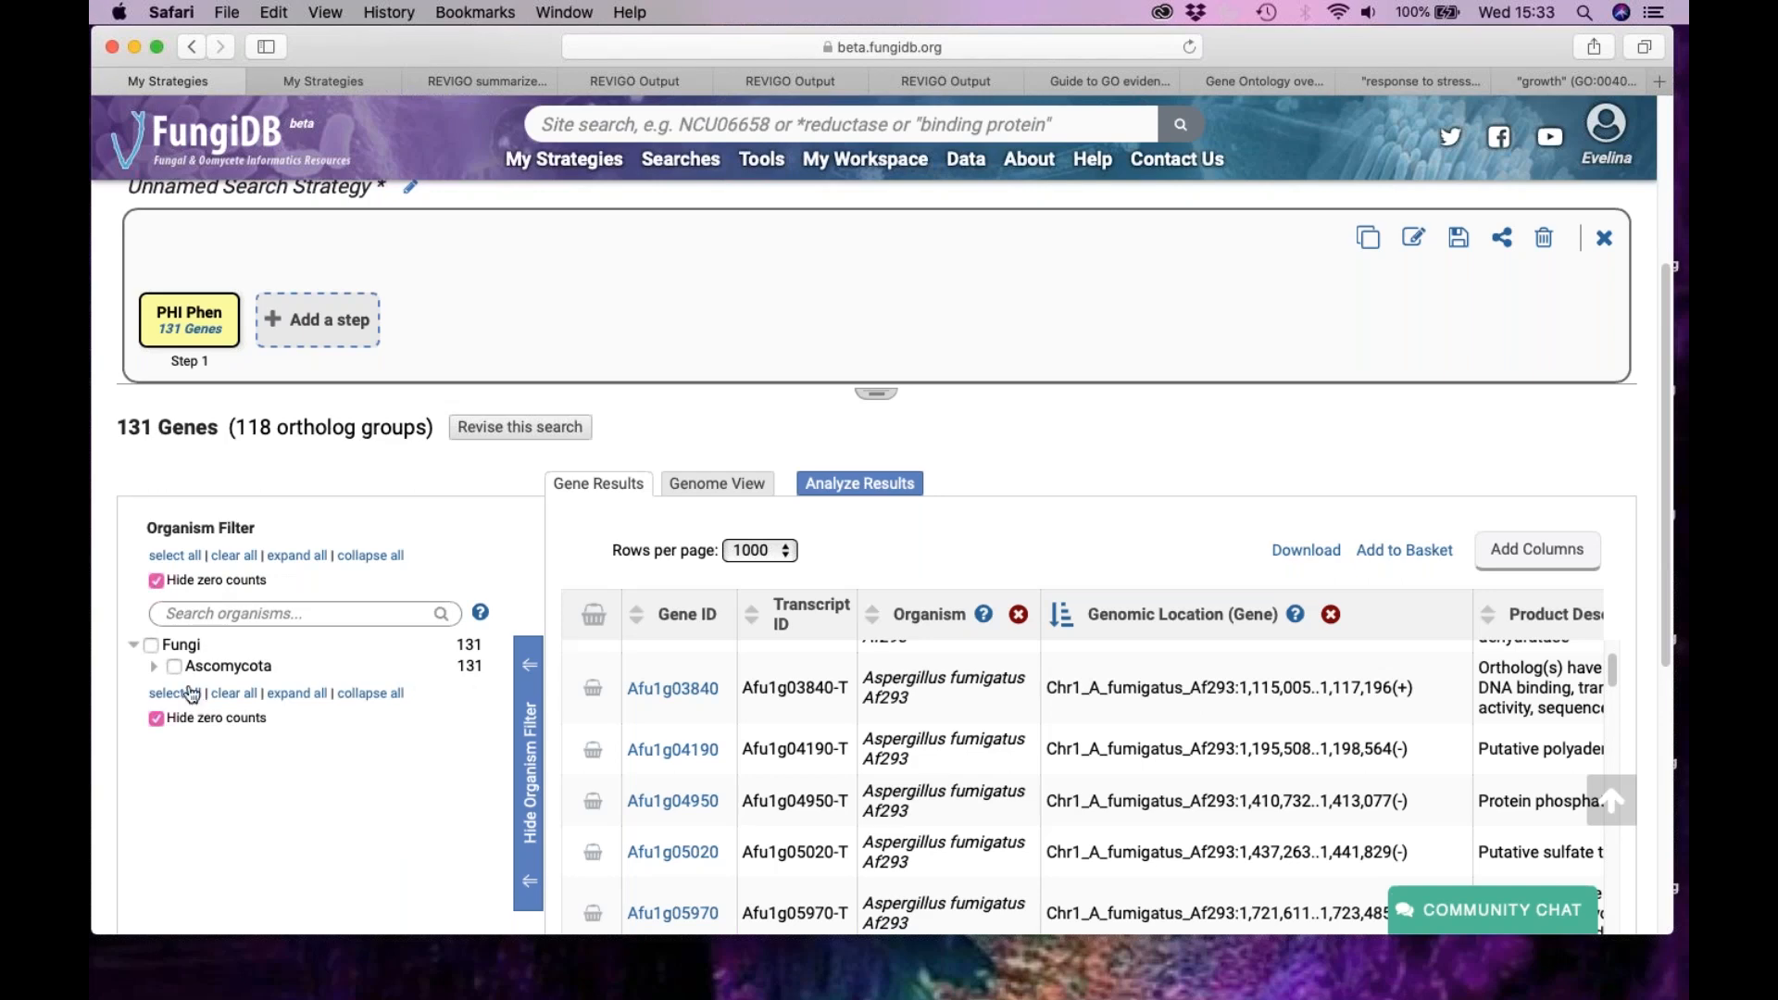
pyautogui.click(153, 668)
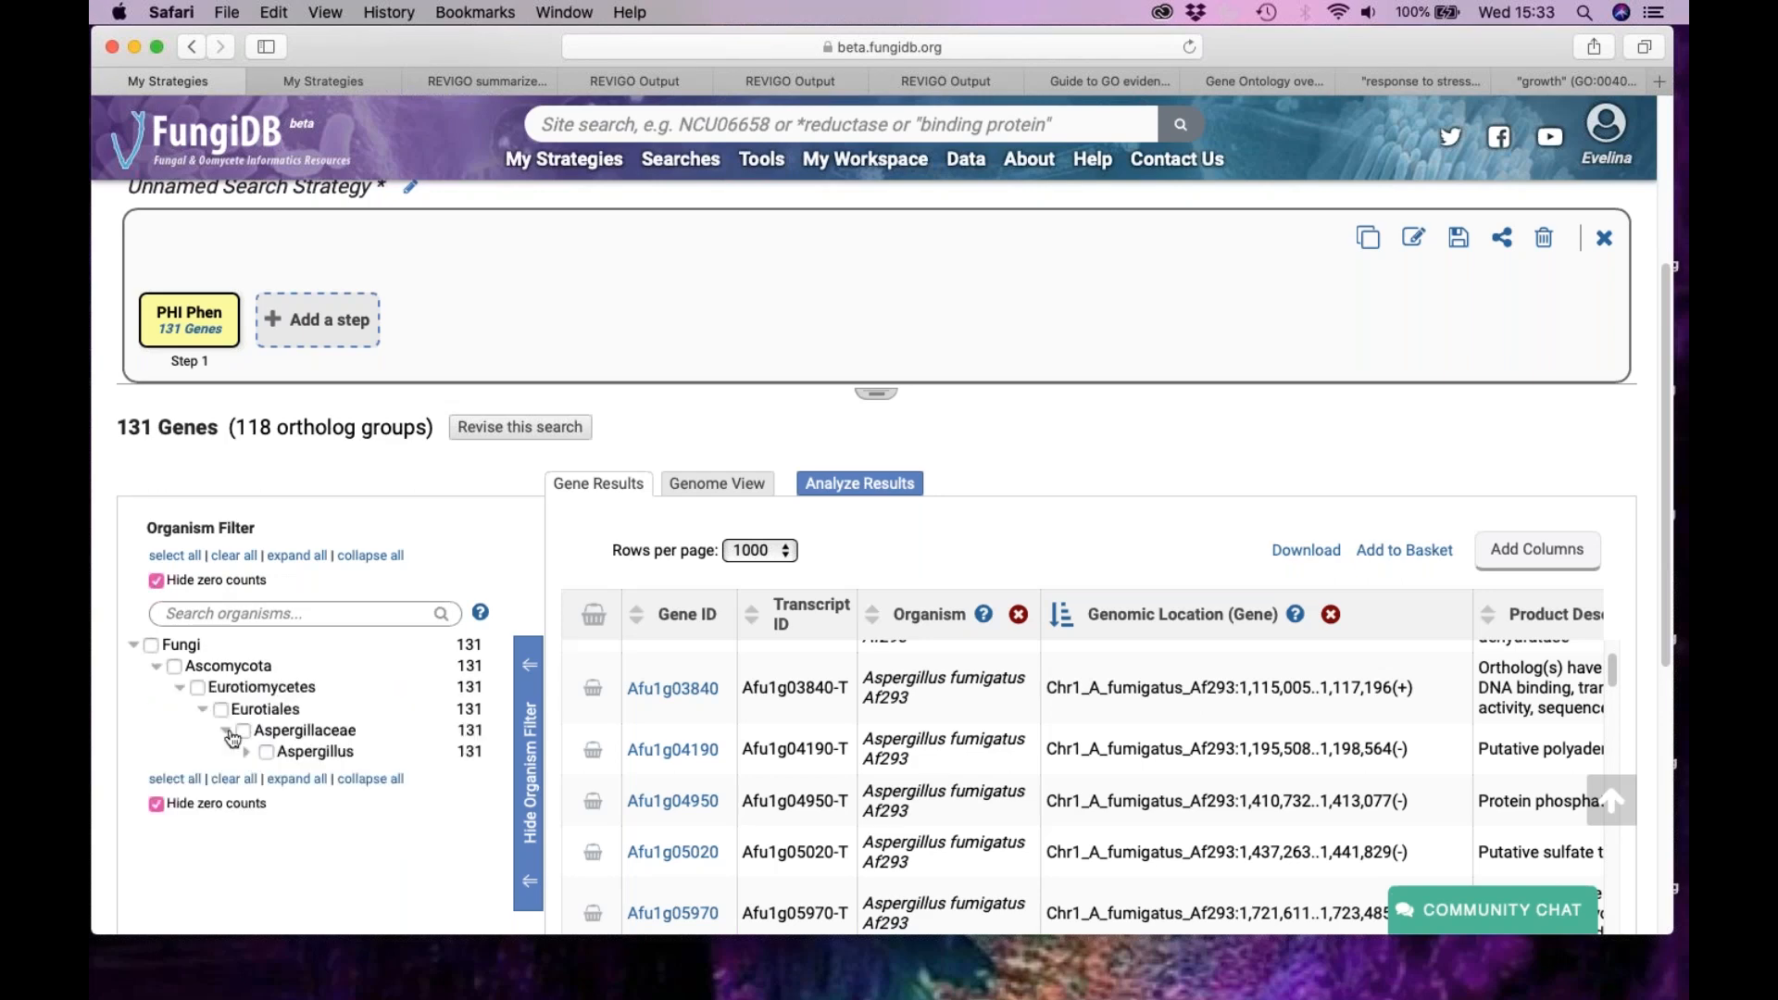
pyautogui.click(246, 752)
pyautogui.scroll(-3, 374, 830)
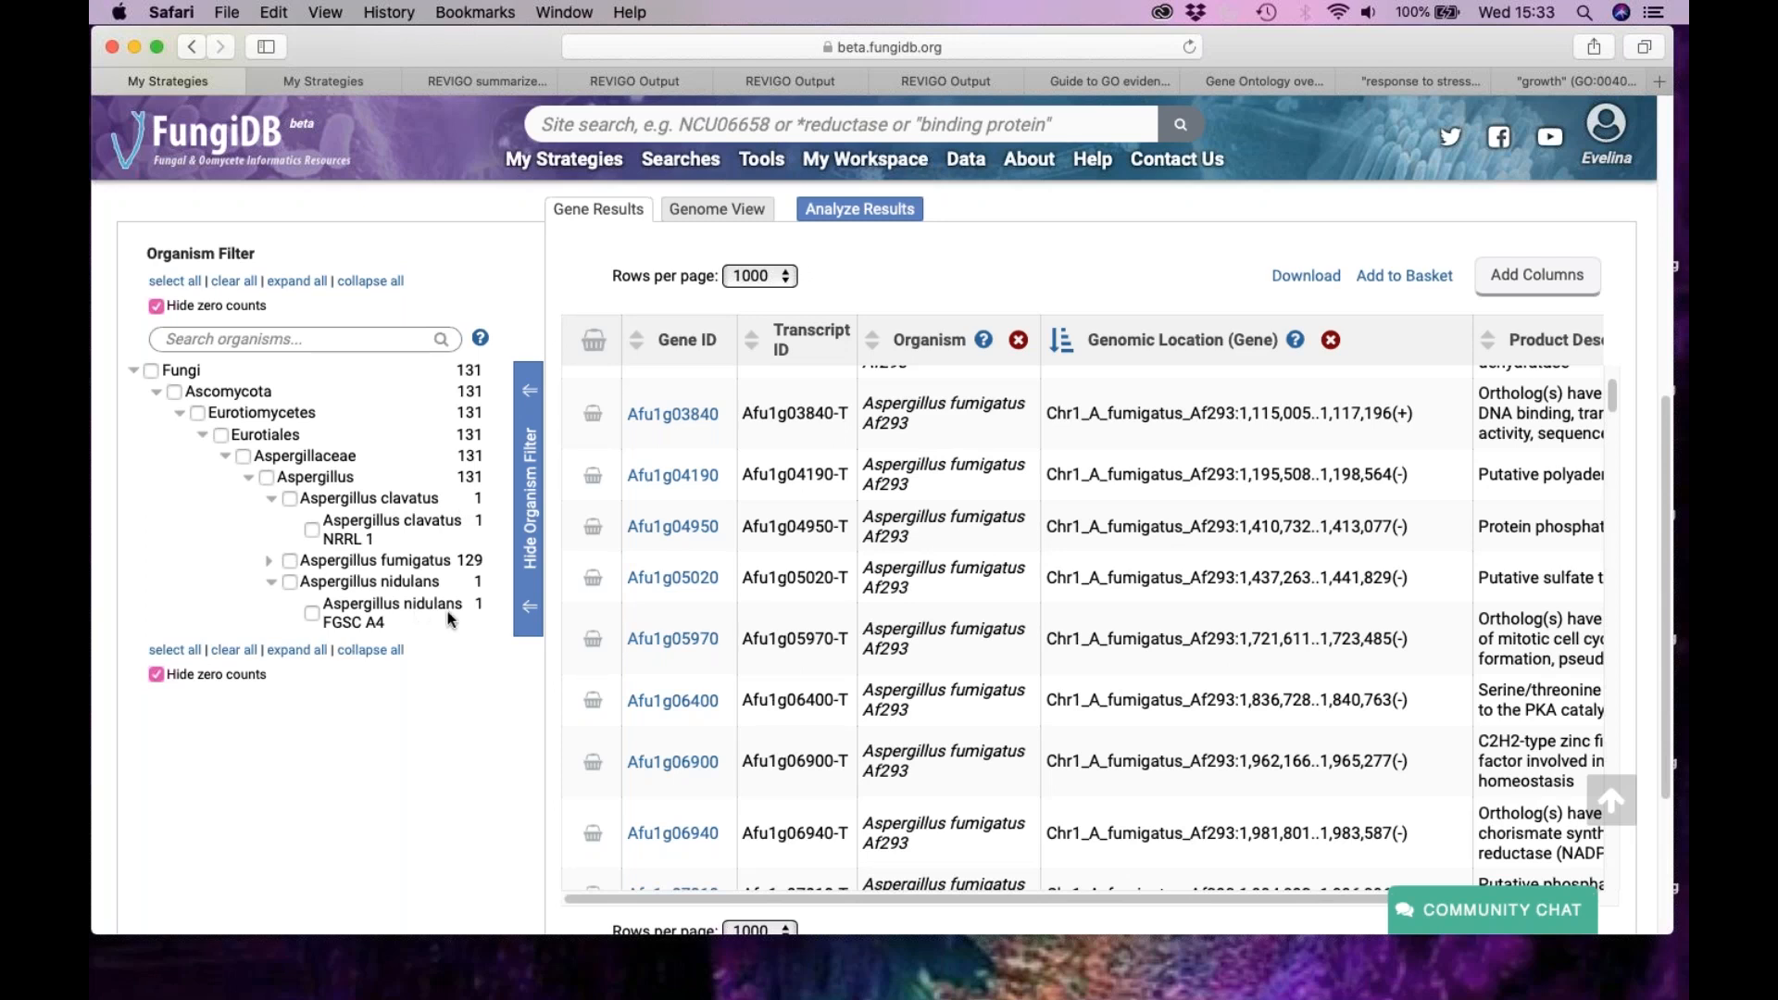
pyautogui.click(269, 562)
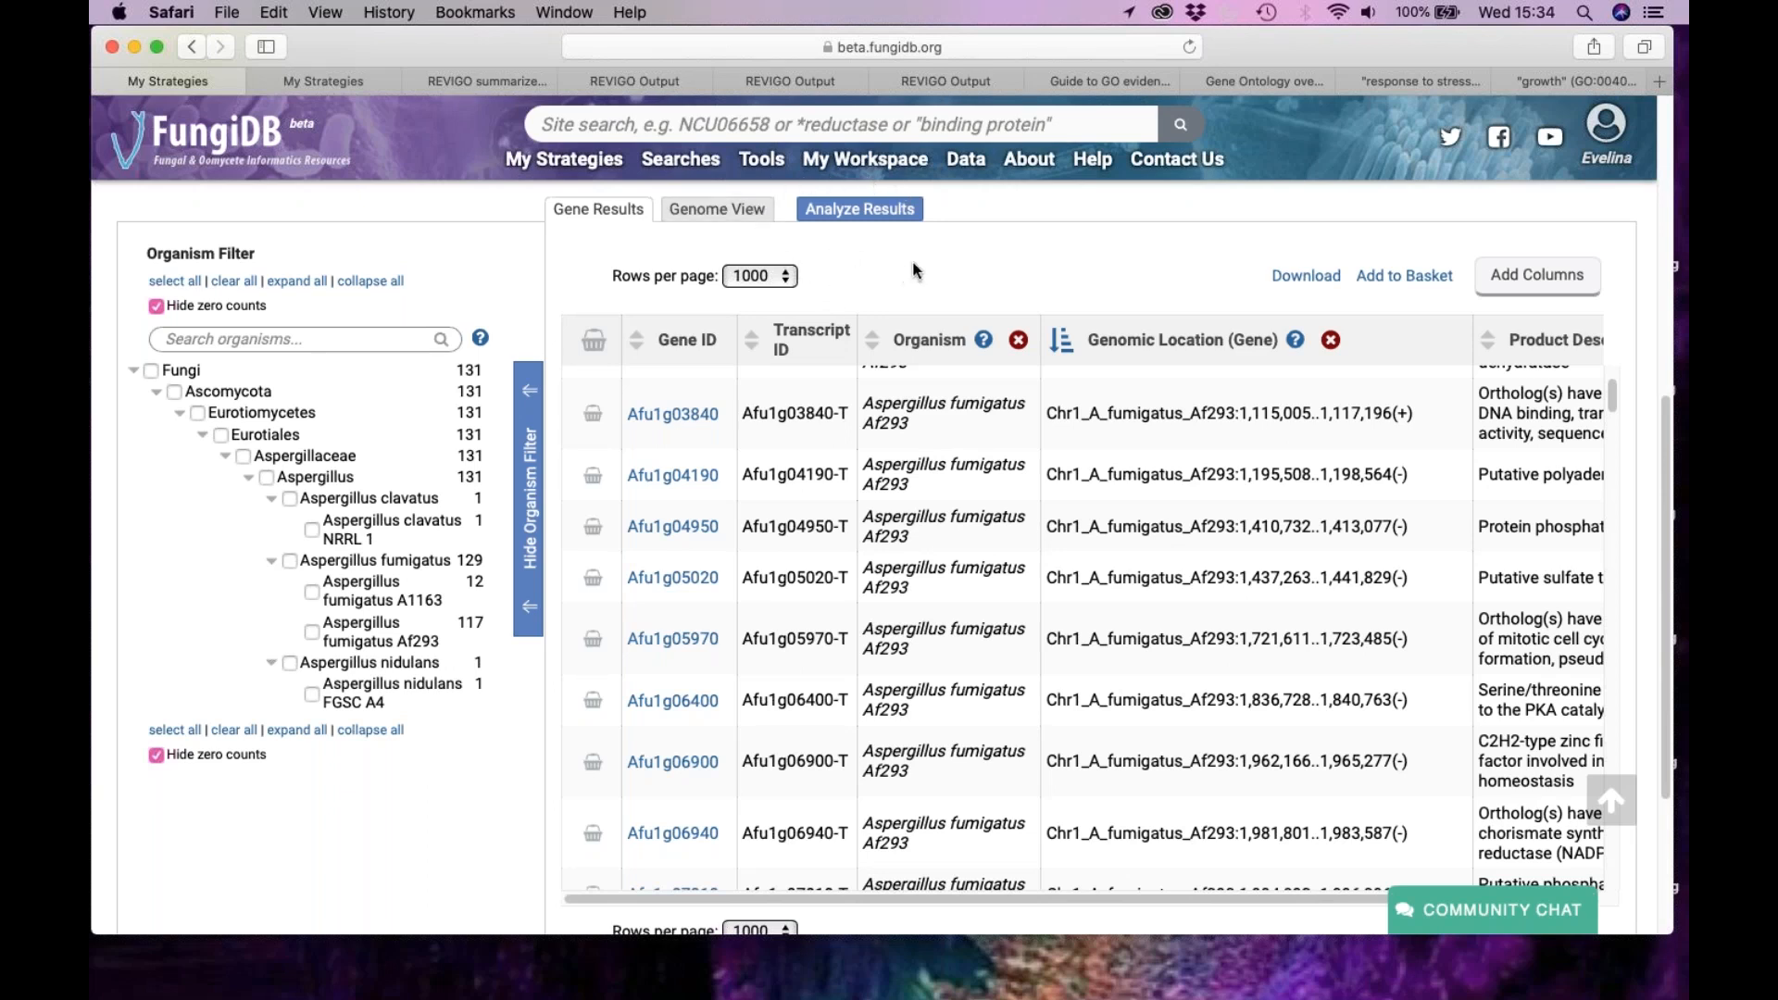
# - Start a Gene Ontology Enrichment analysis of the gene results and set its organism to Aspergillus fumigatus Af293
pyautogui.scroll(-1, 908, 259)
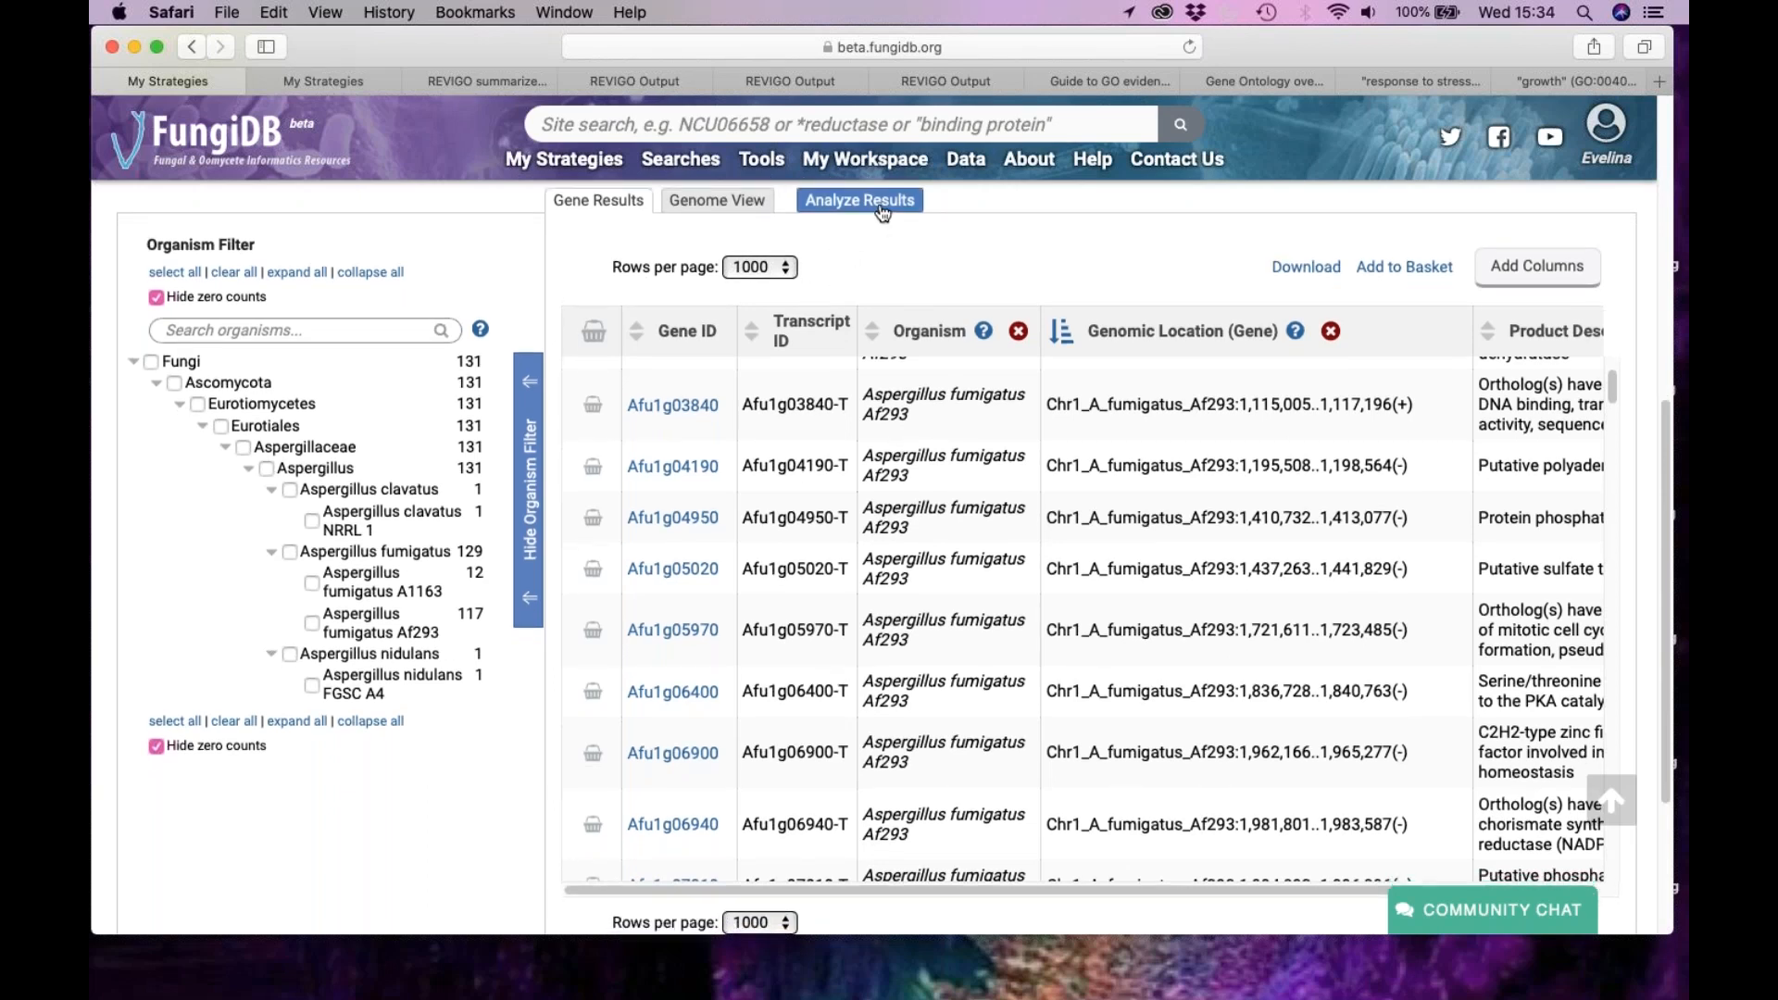
pyautogui.click(880, 206)
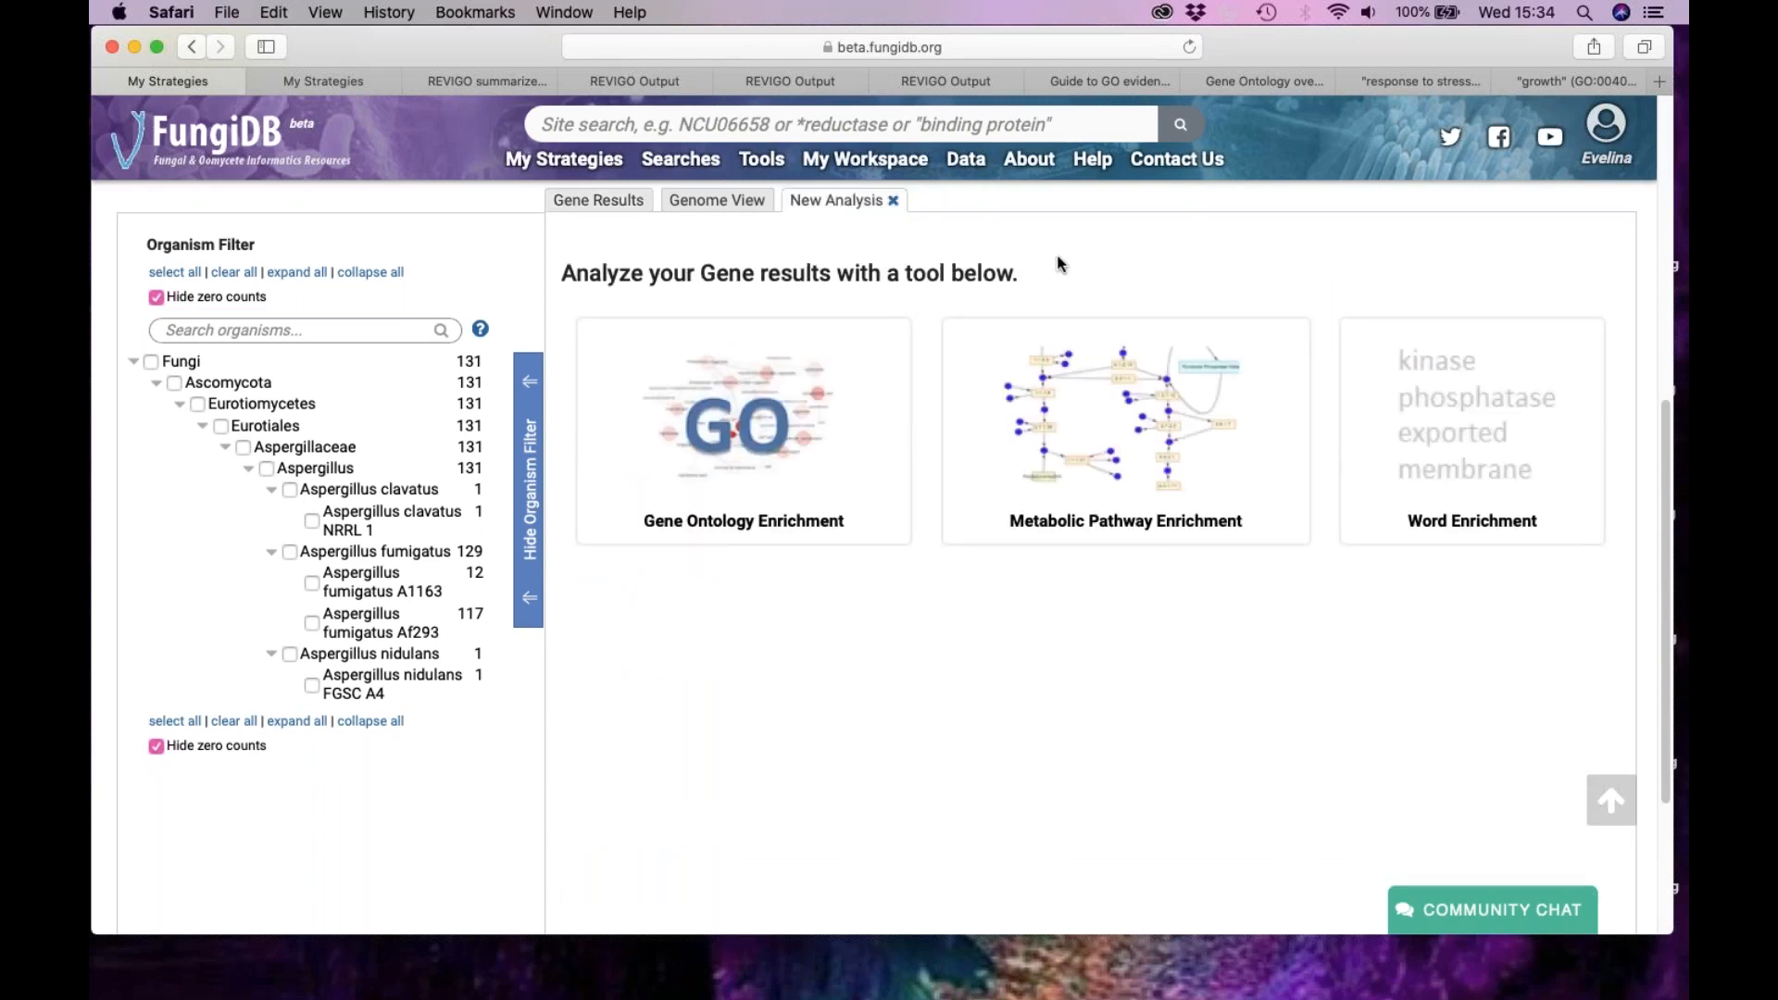
pyautogui.scroll(-1, 1060, 264)
pyautogui.press('super+plus')
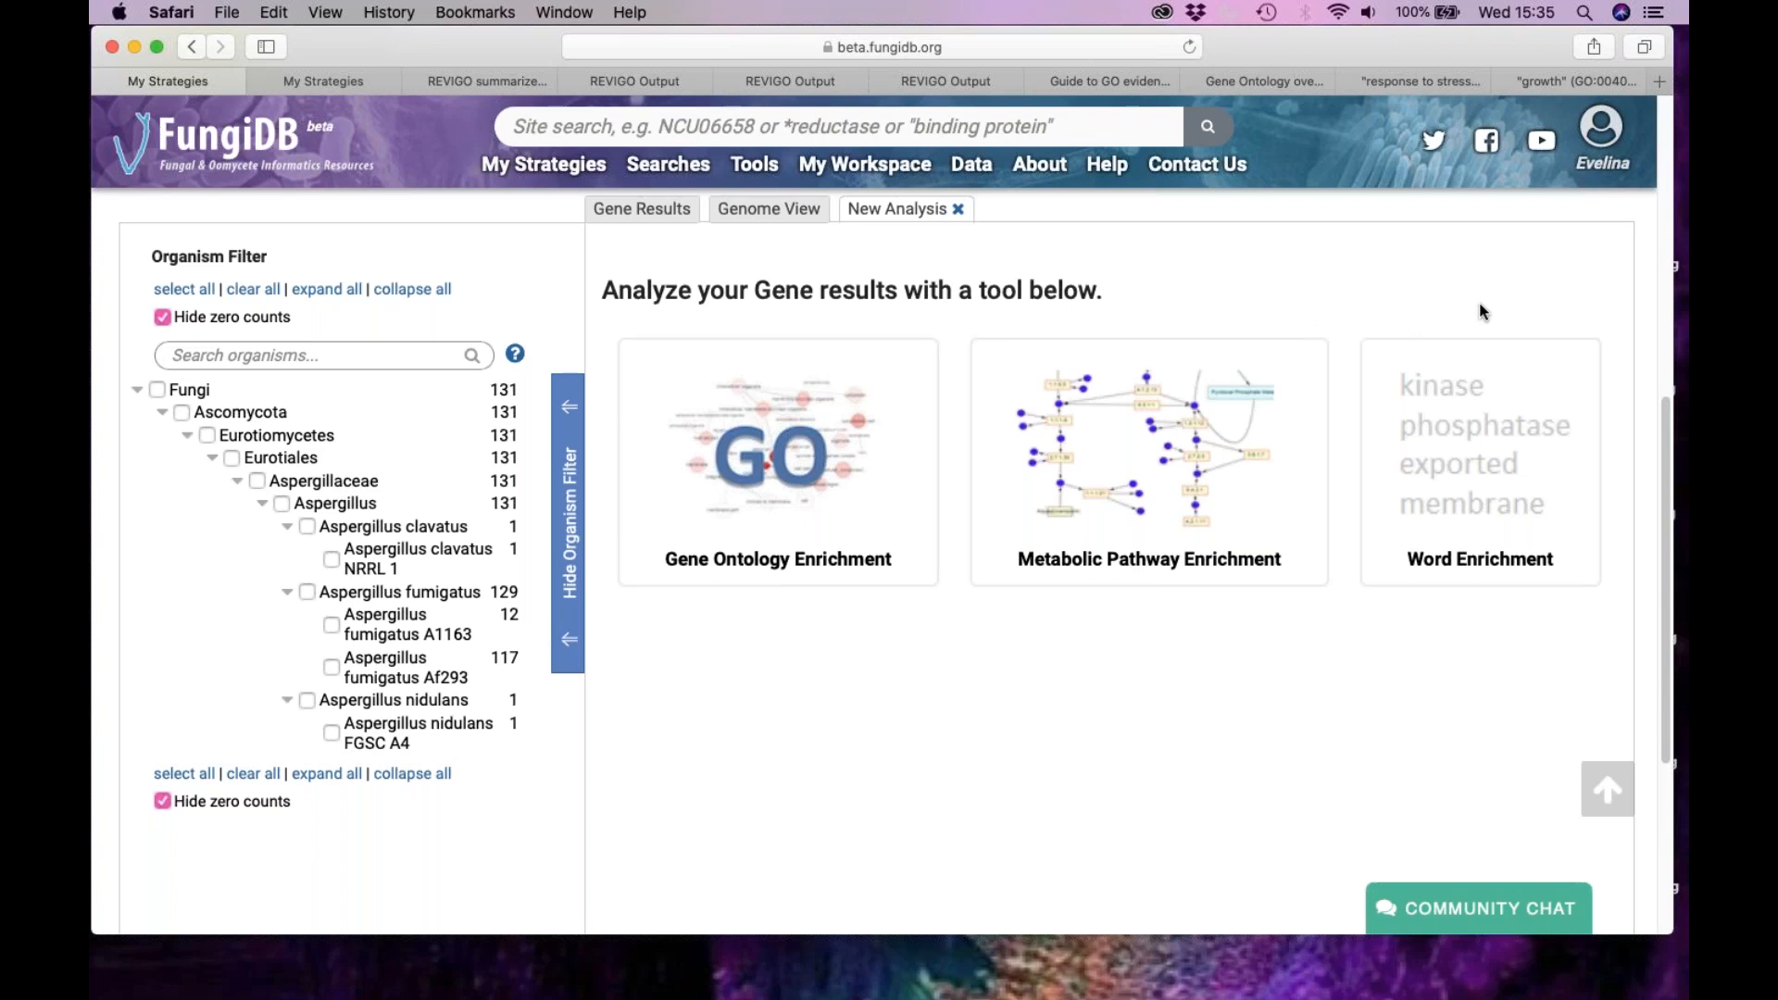
pyautogui.click(736, 489)
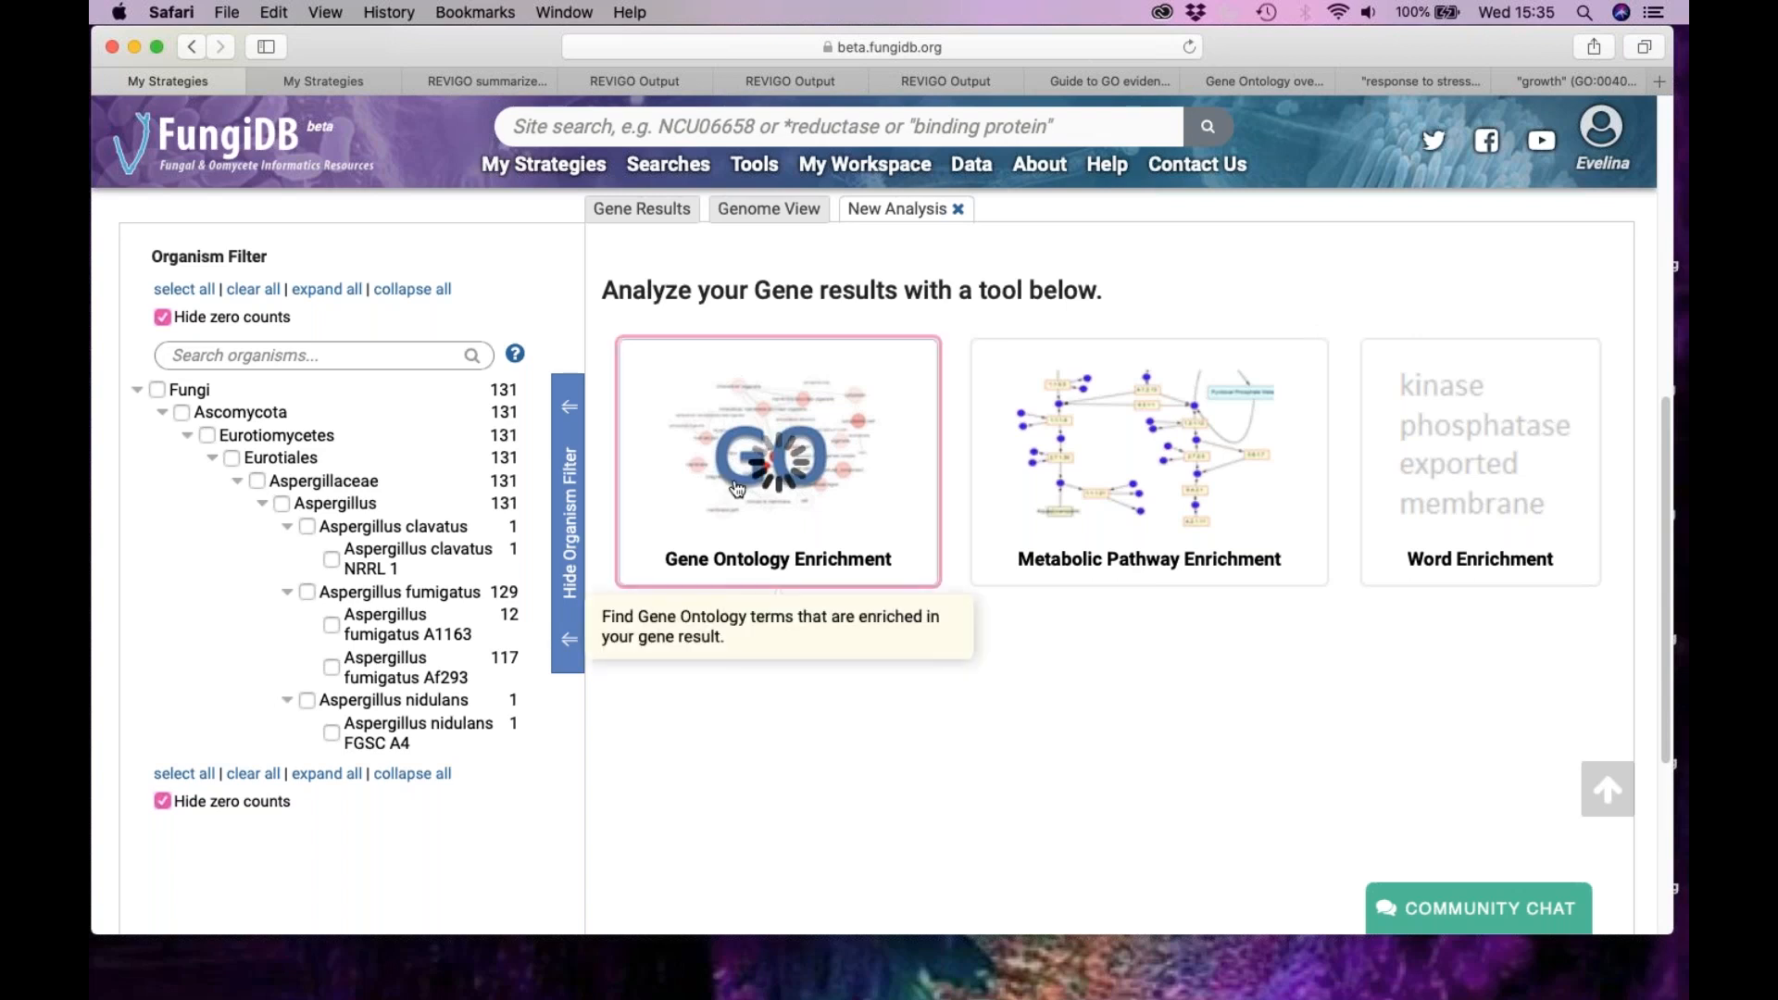
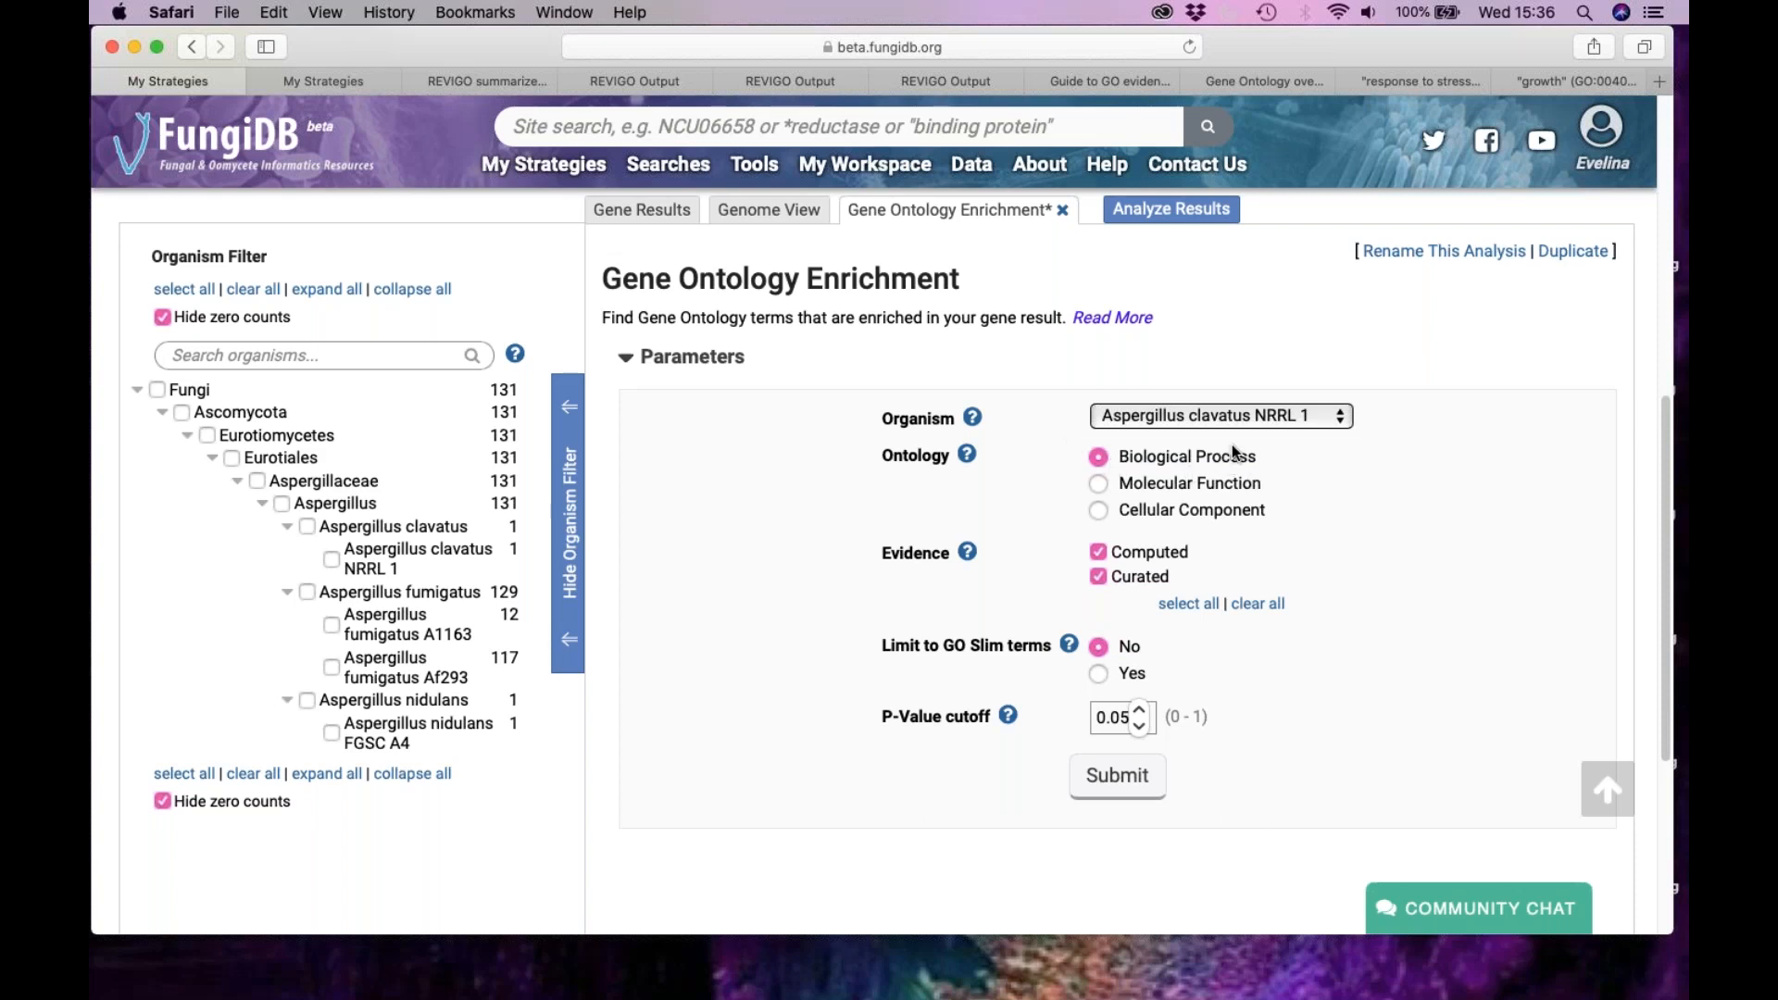
pyautogui.click(1155, 424)
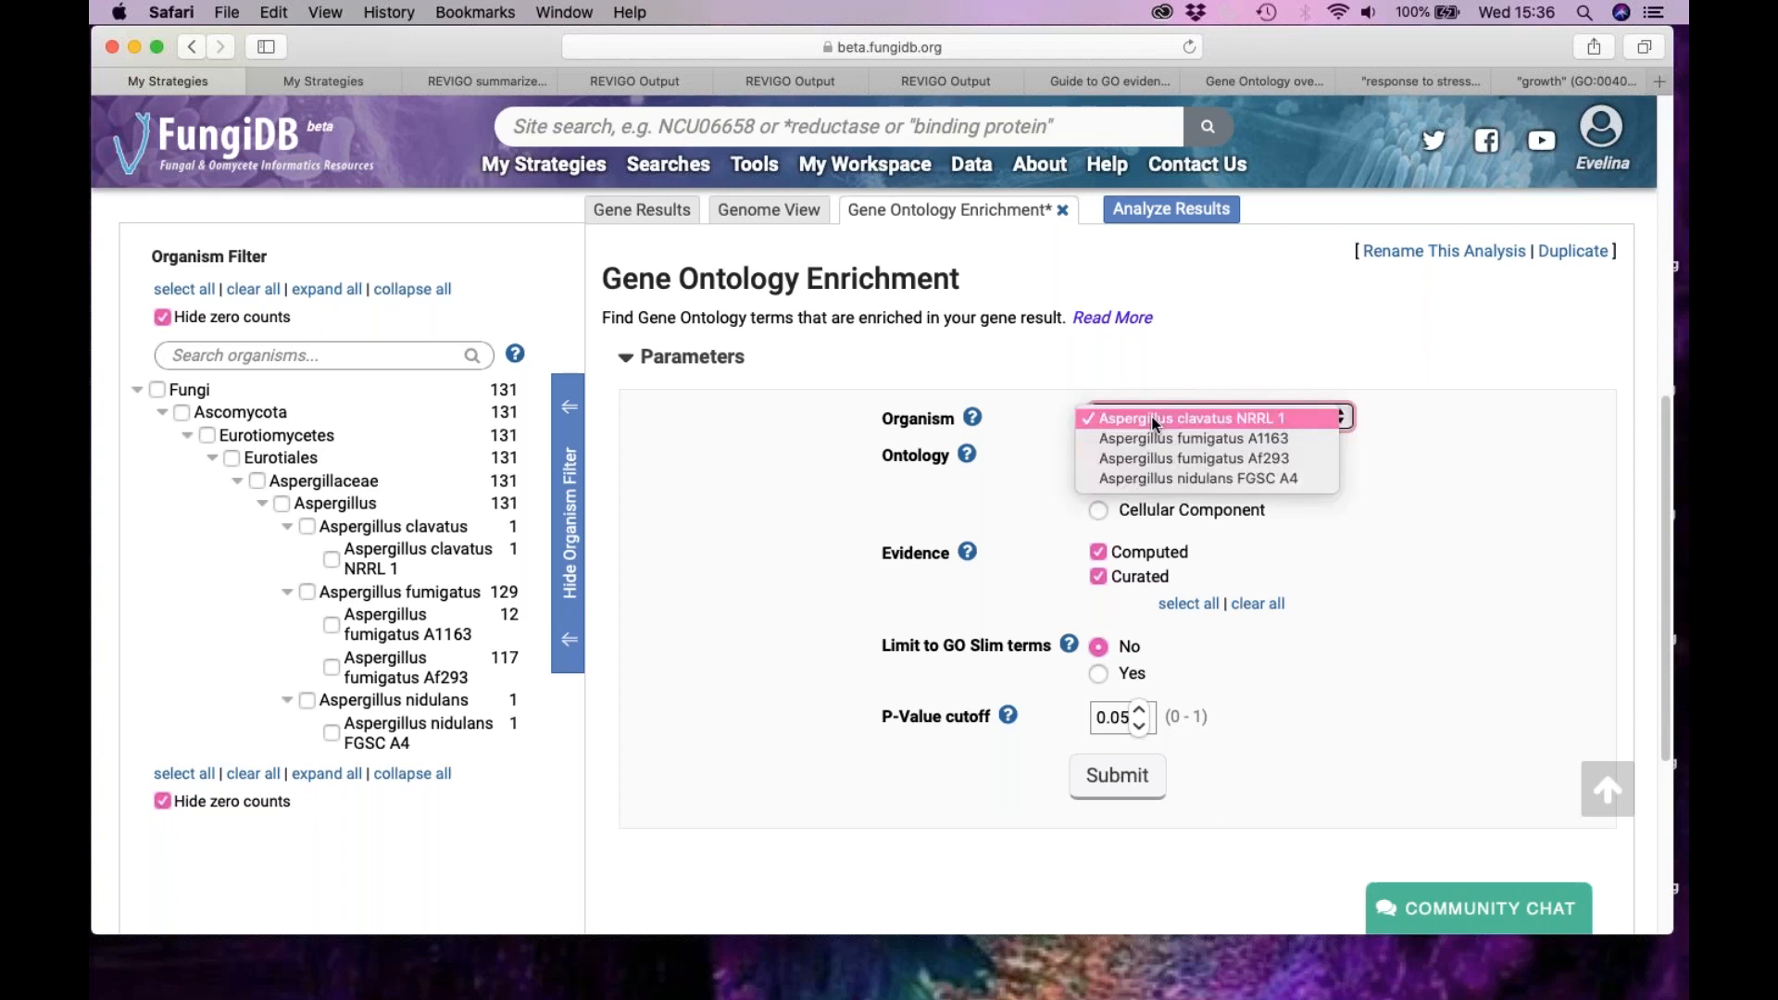
pyautogui.click(1182, 459)
pyautogui.scroll(-2, 1422, 712)
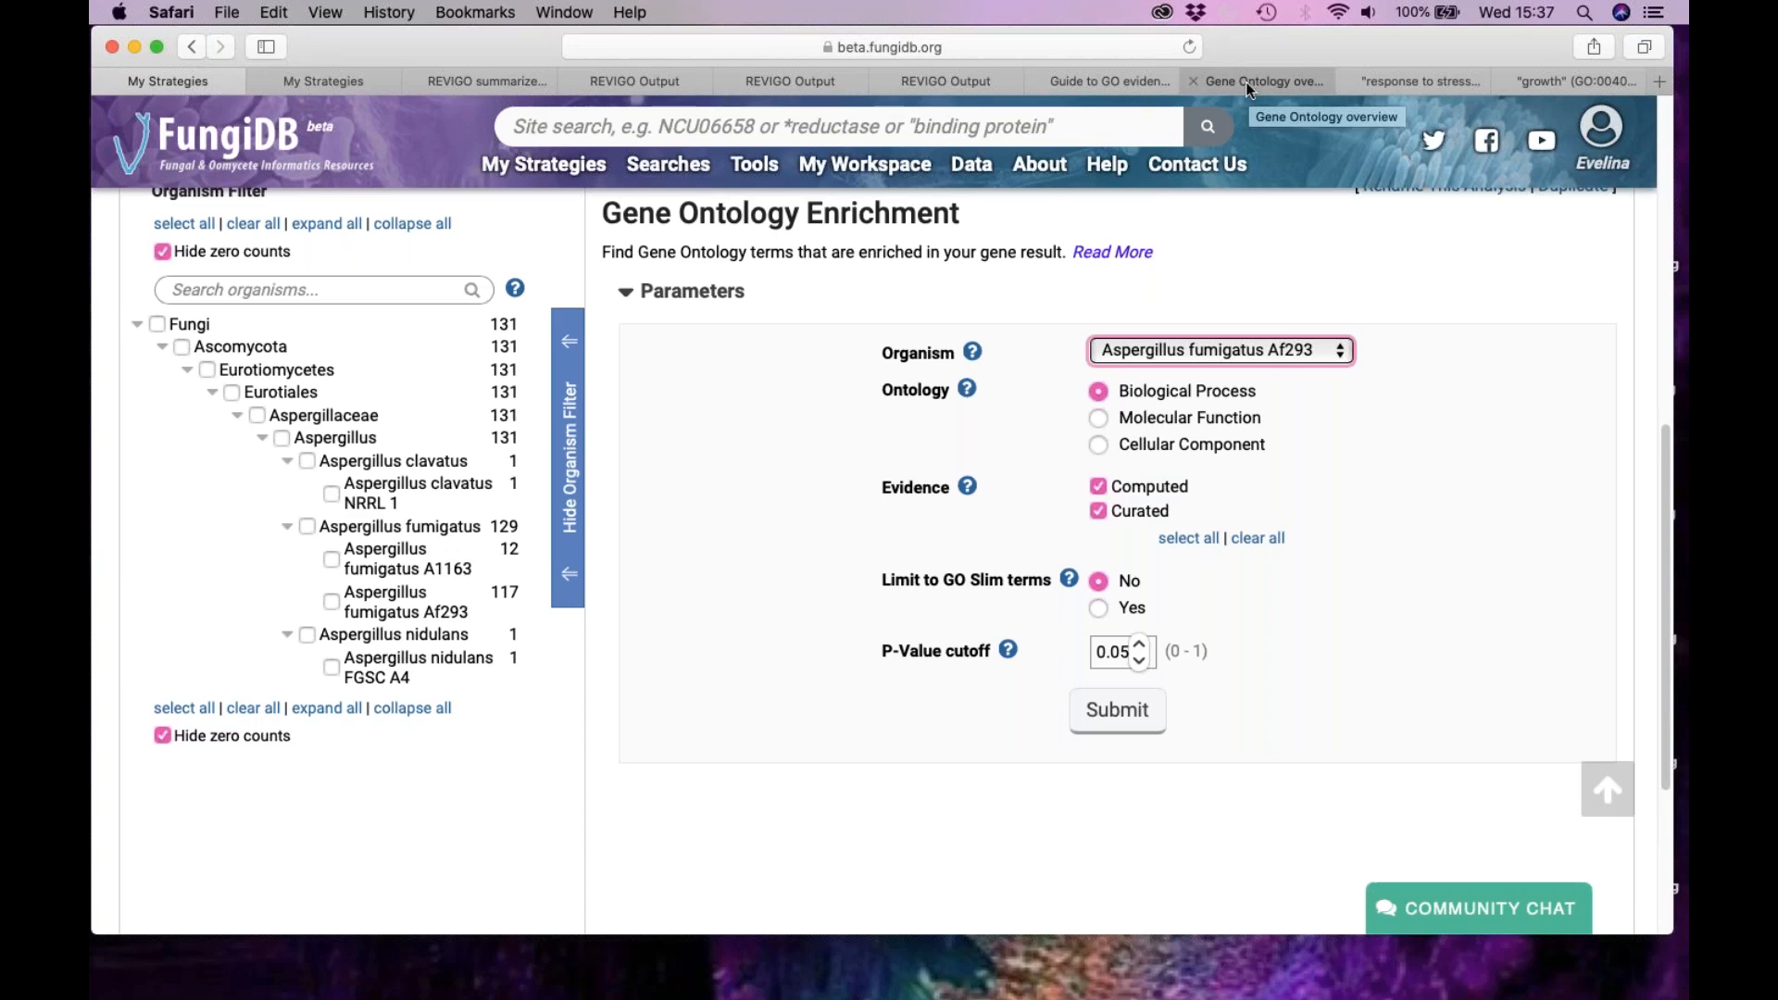
# - Review the evidence code categories in the open Guide to GO evidence codes page, and return to the FungiDB enrichment form
pyautogui.click(1110, 82)
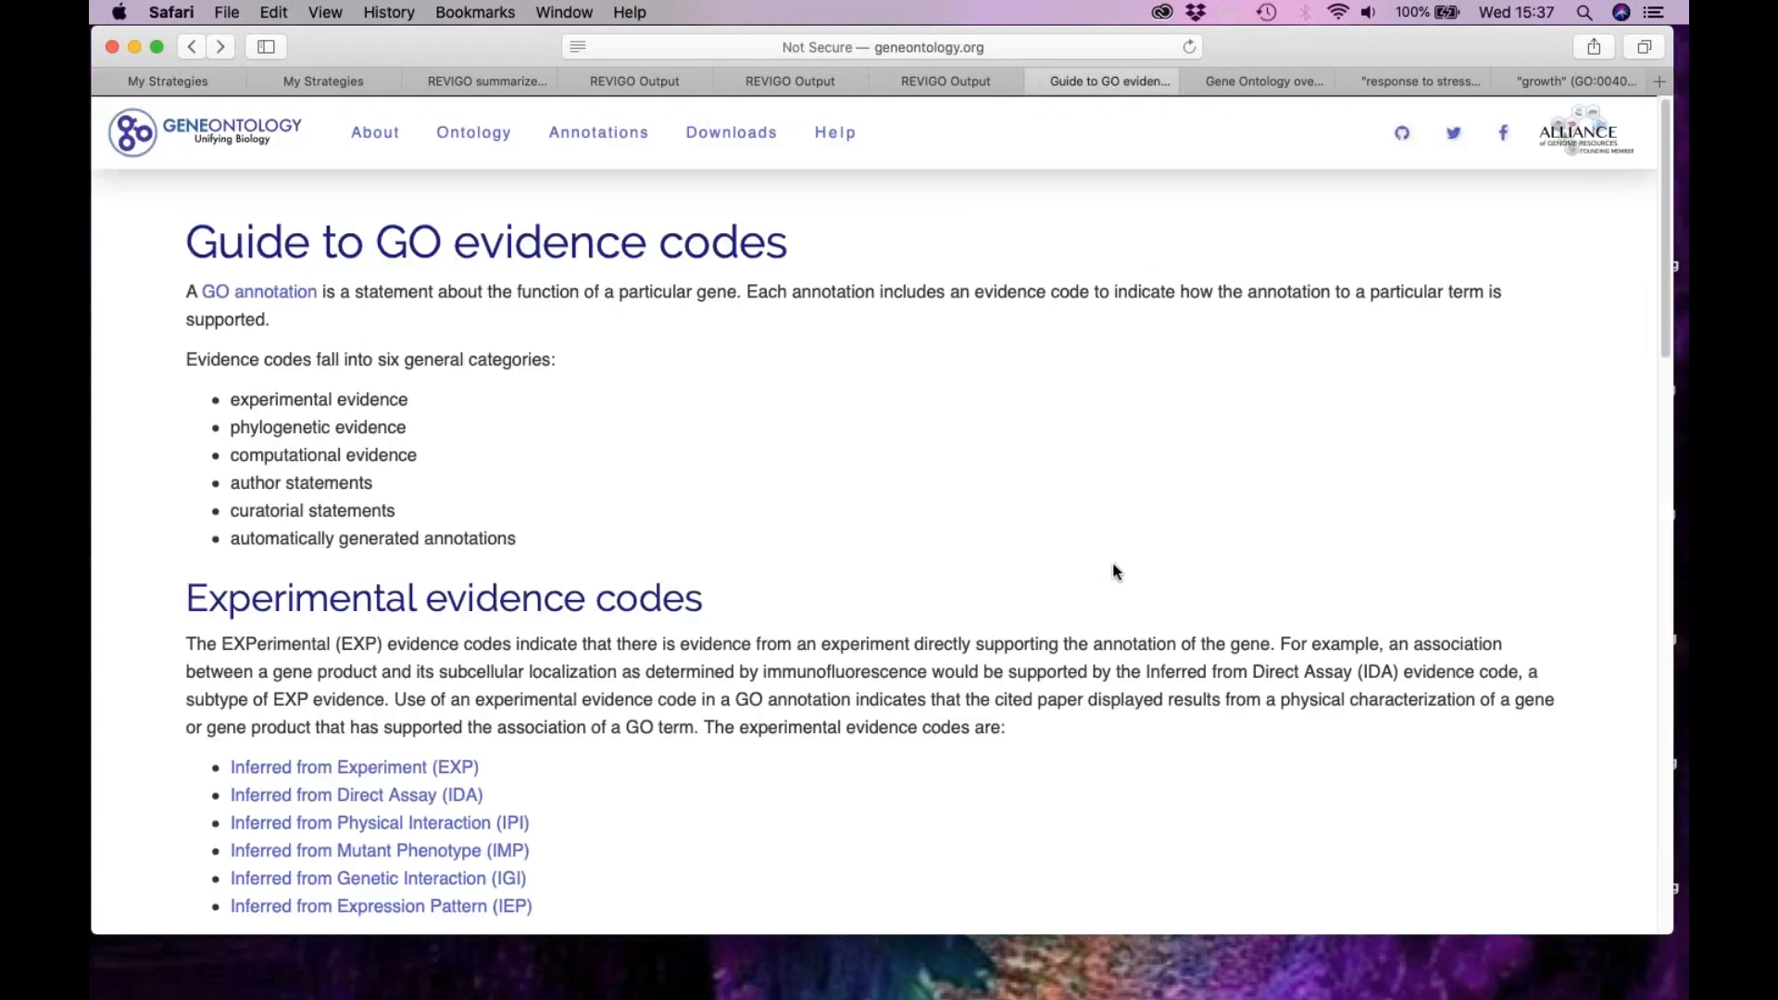
pyautogui.scroll(-20, 1111, 568)
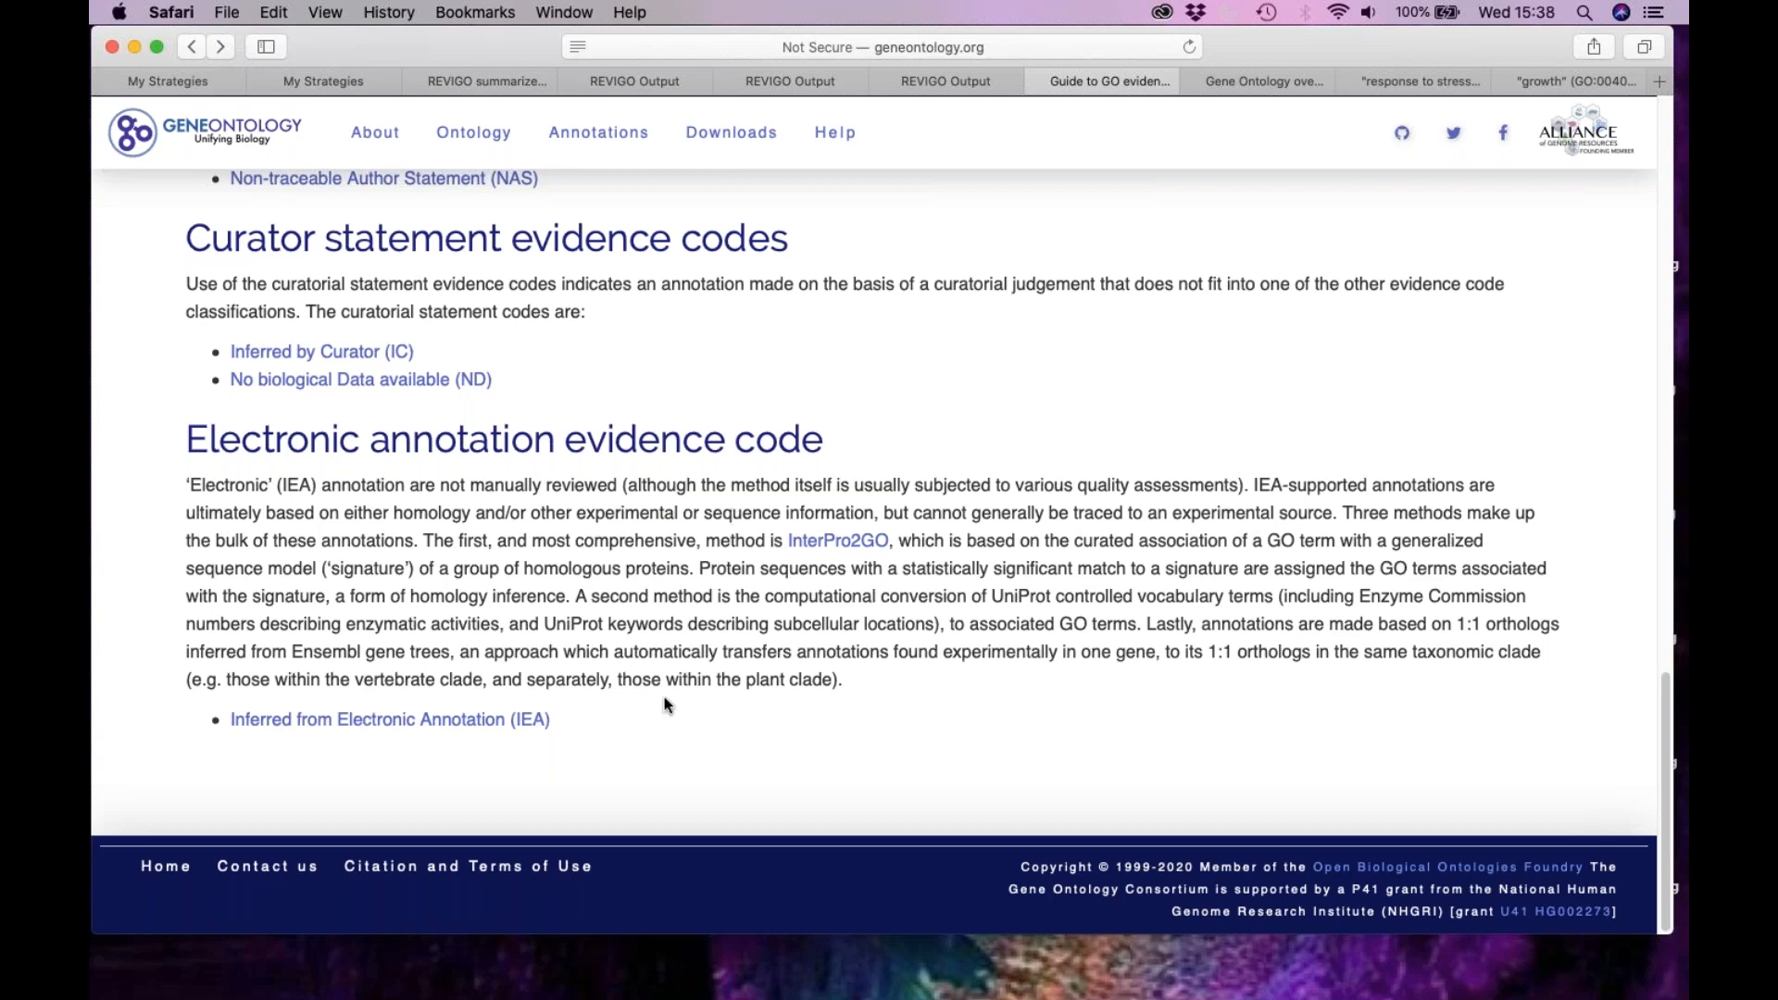
pyautogui.scroll(1, 665, 697)
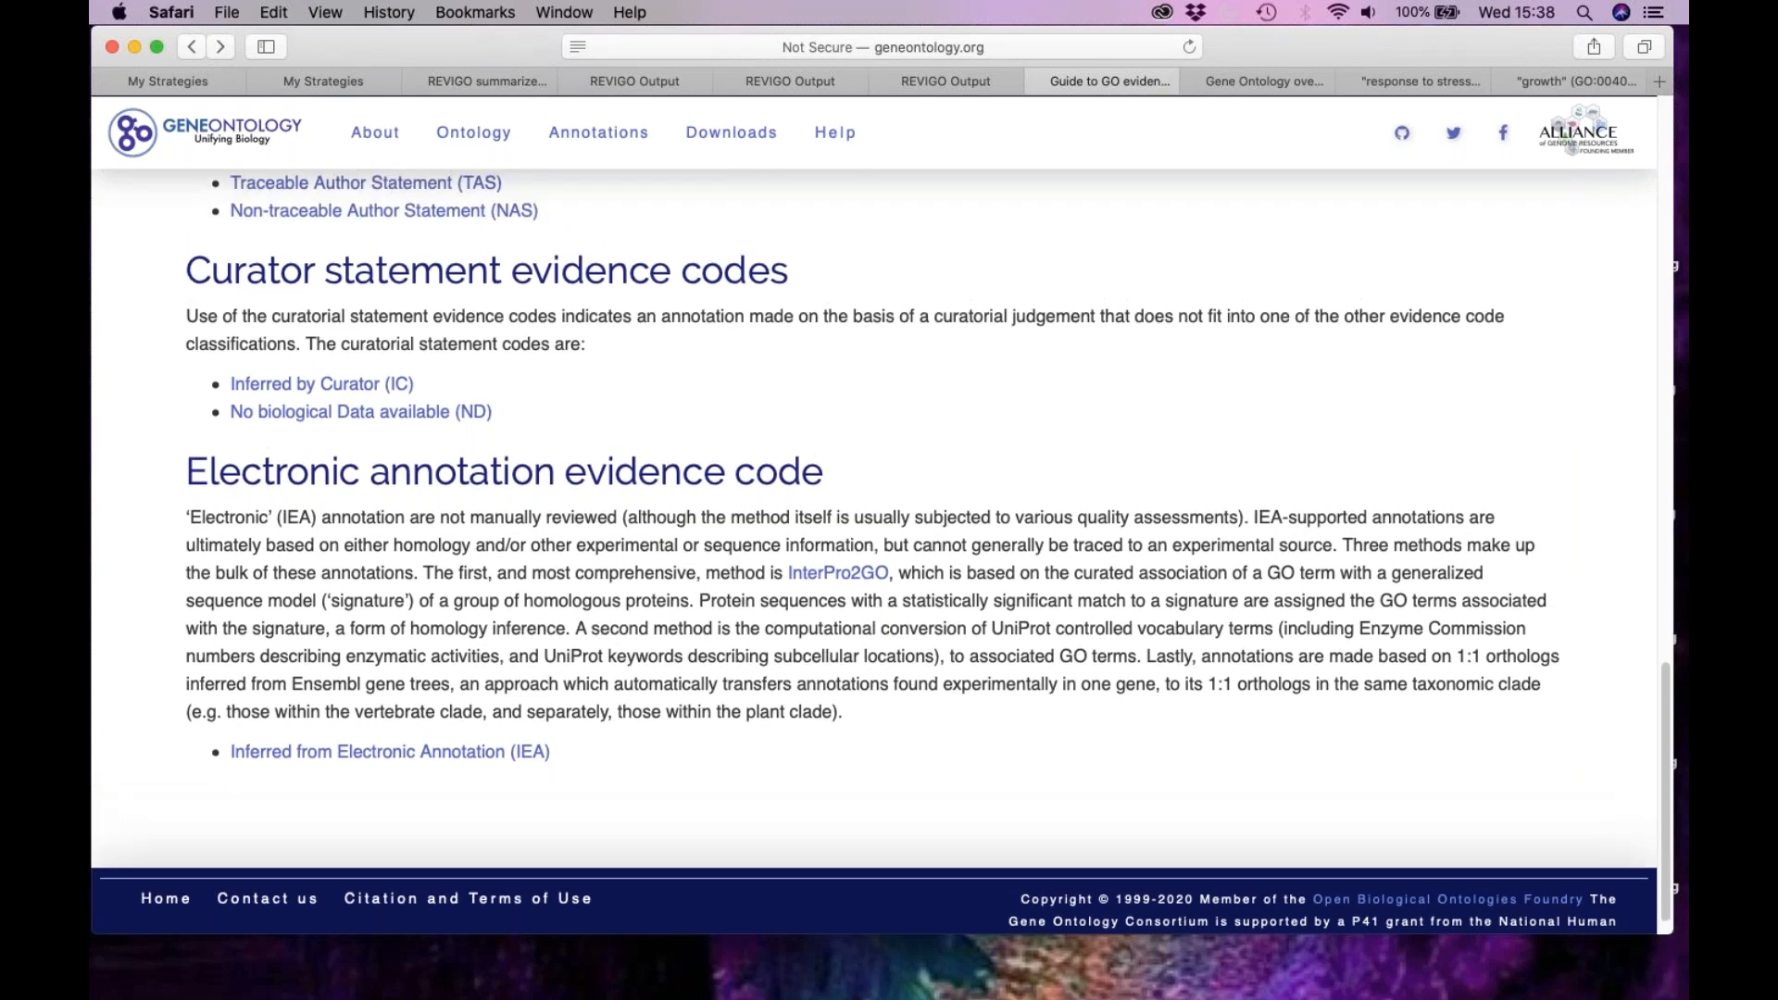
pyautogui.scroll(10, 686, 529)
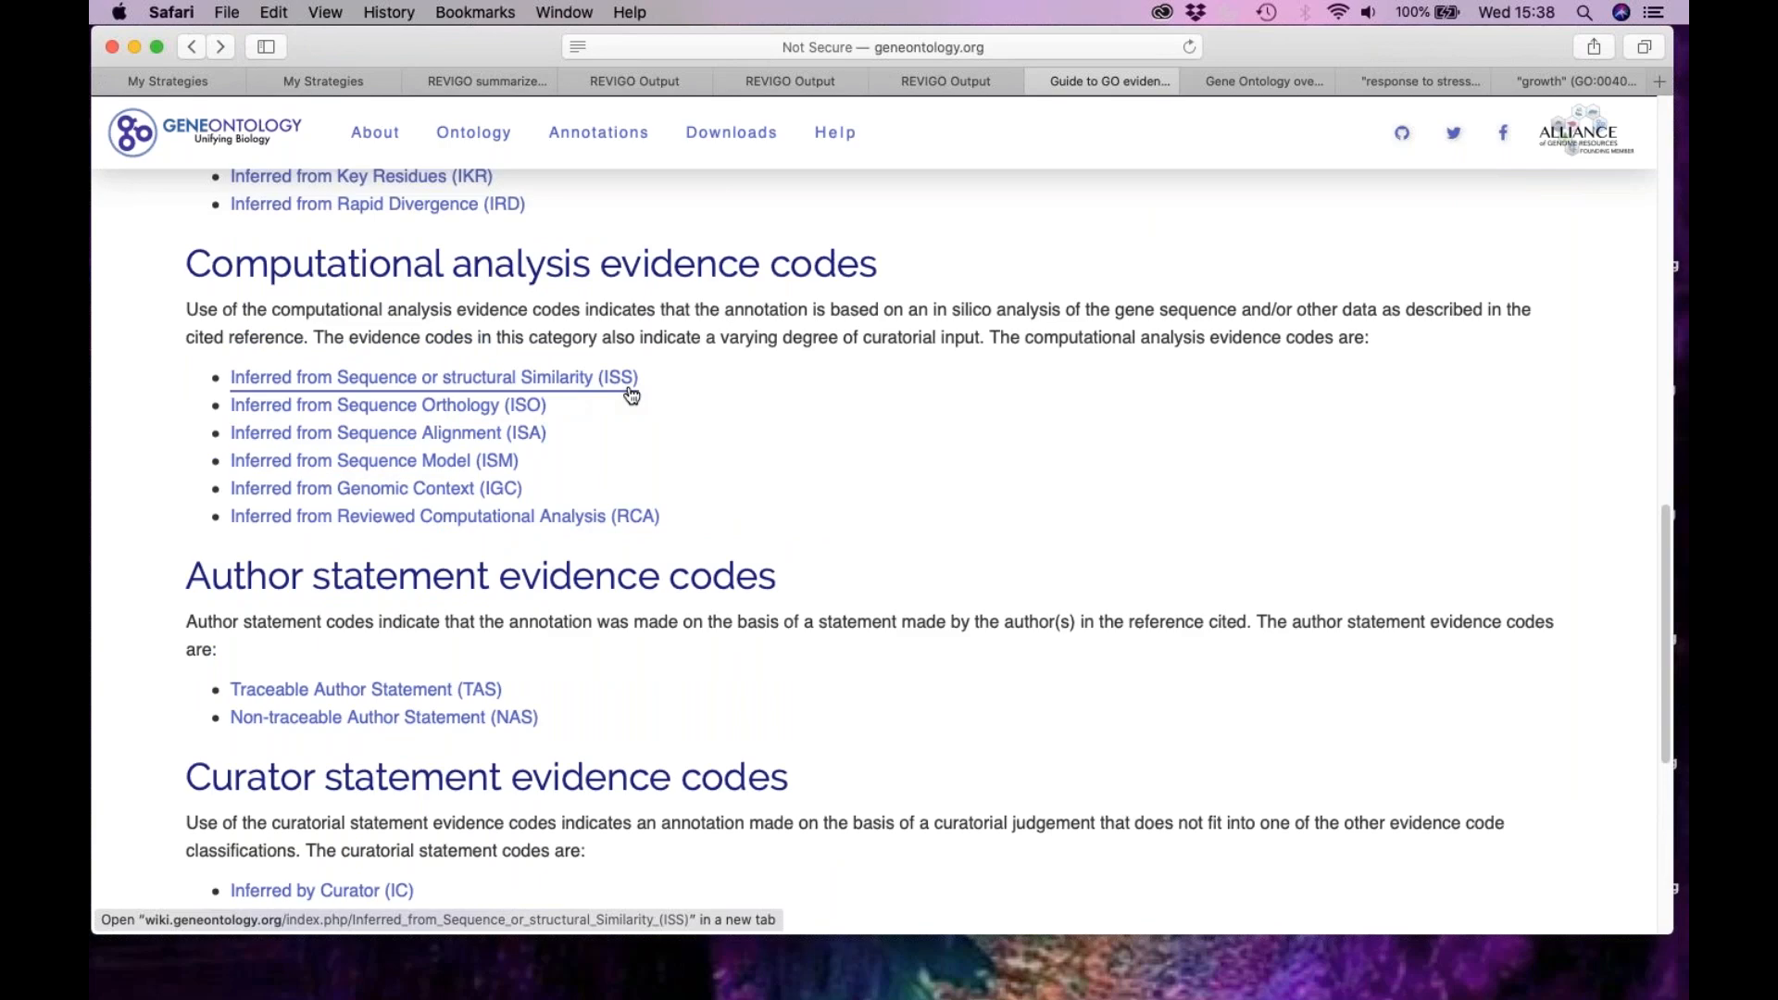
pyautogui.scroll(12, 686, 477)
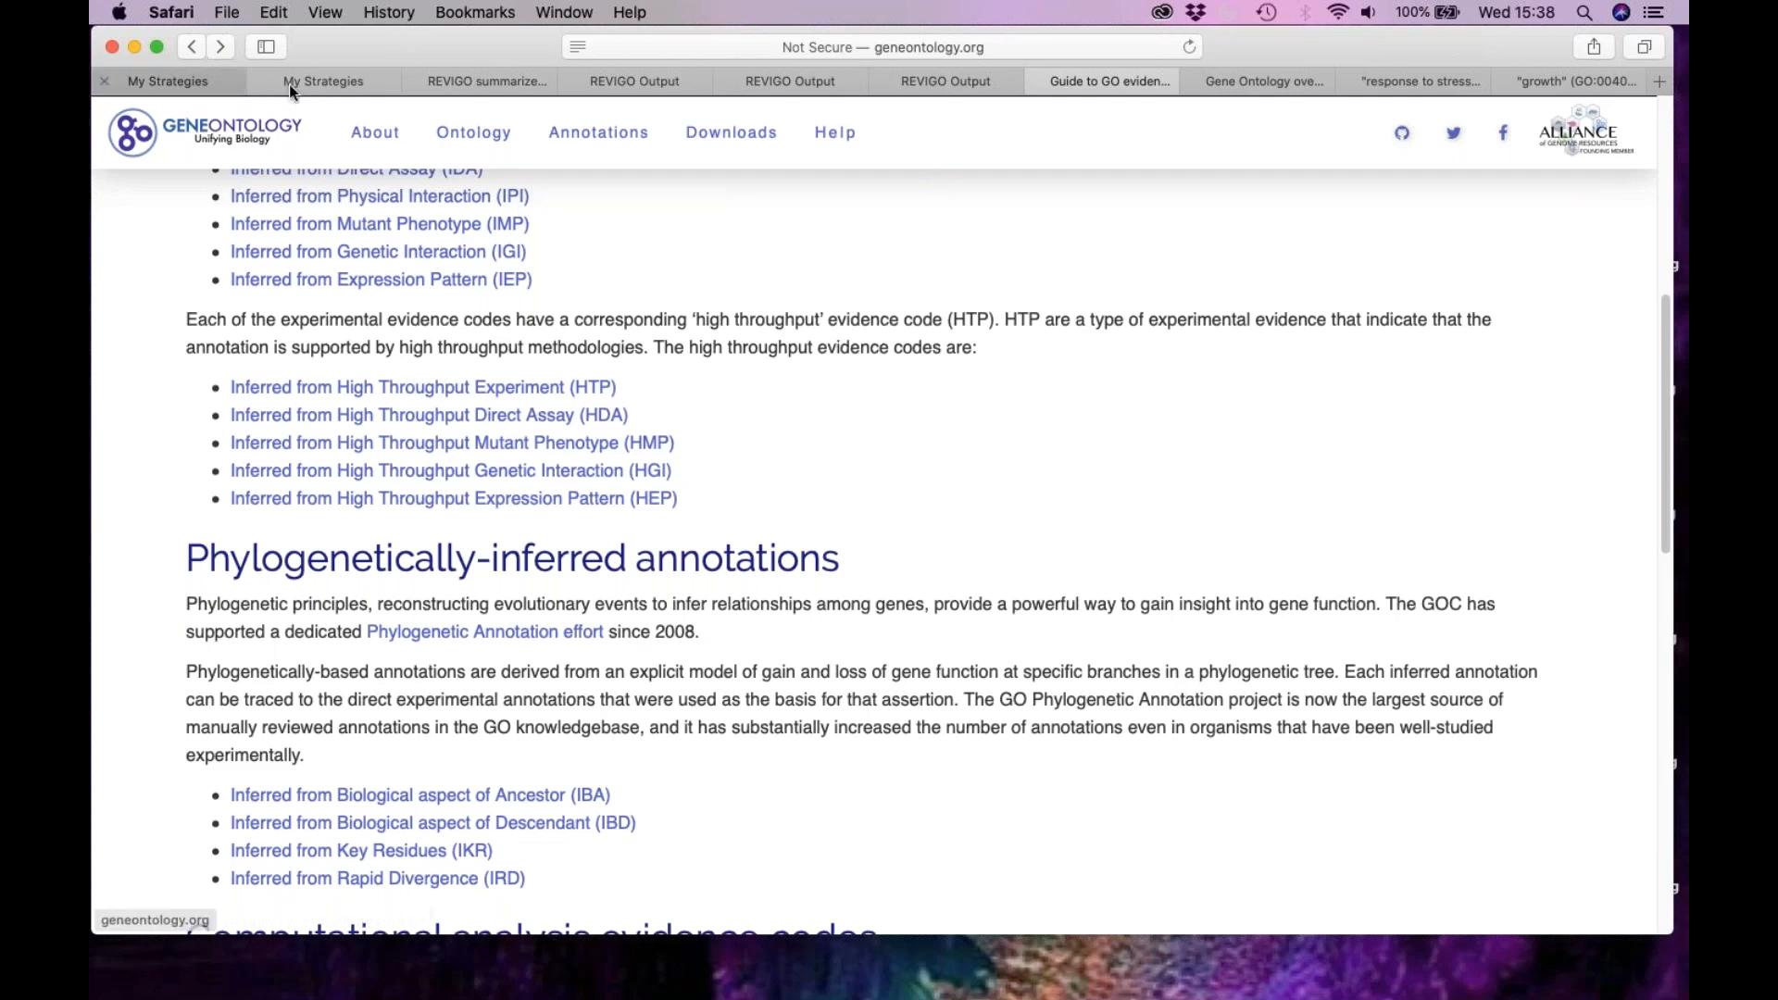
pyautogui.click(198, 84)
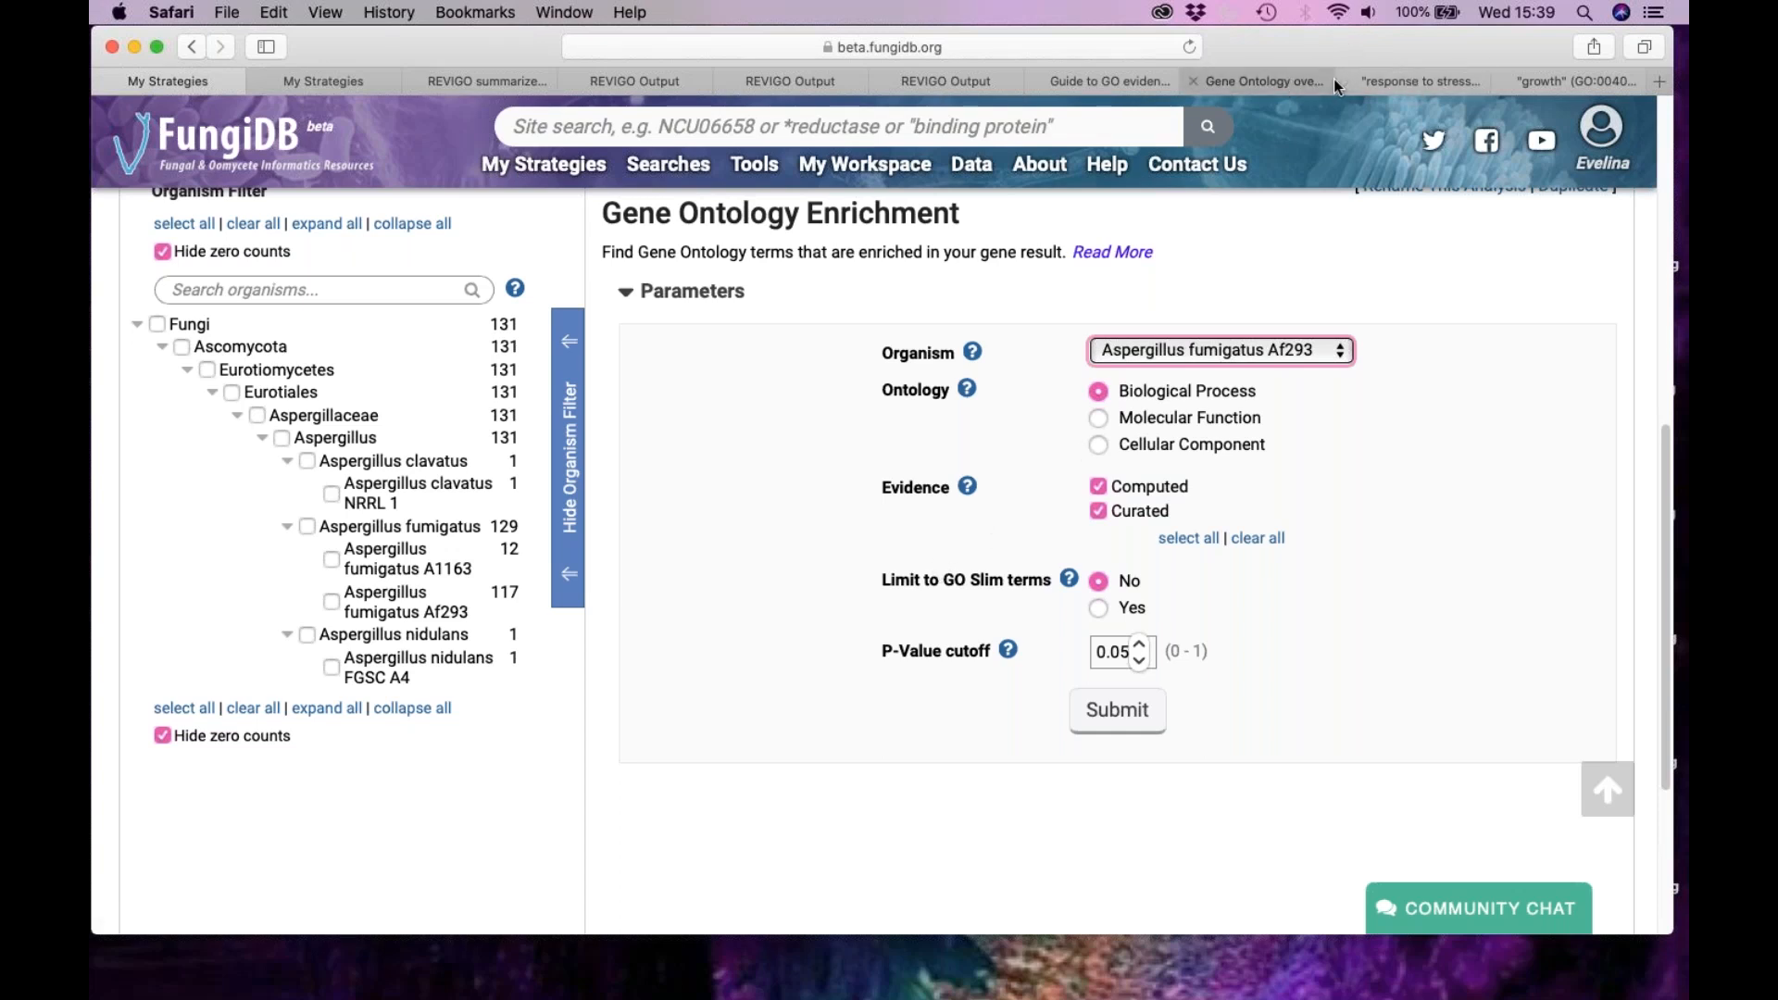
# - Switch to the AmiGO page for "response to stress" and examine its term information and the child terms in the inferred tree
pyautogui.click(1397, 81)
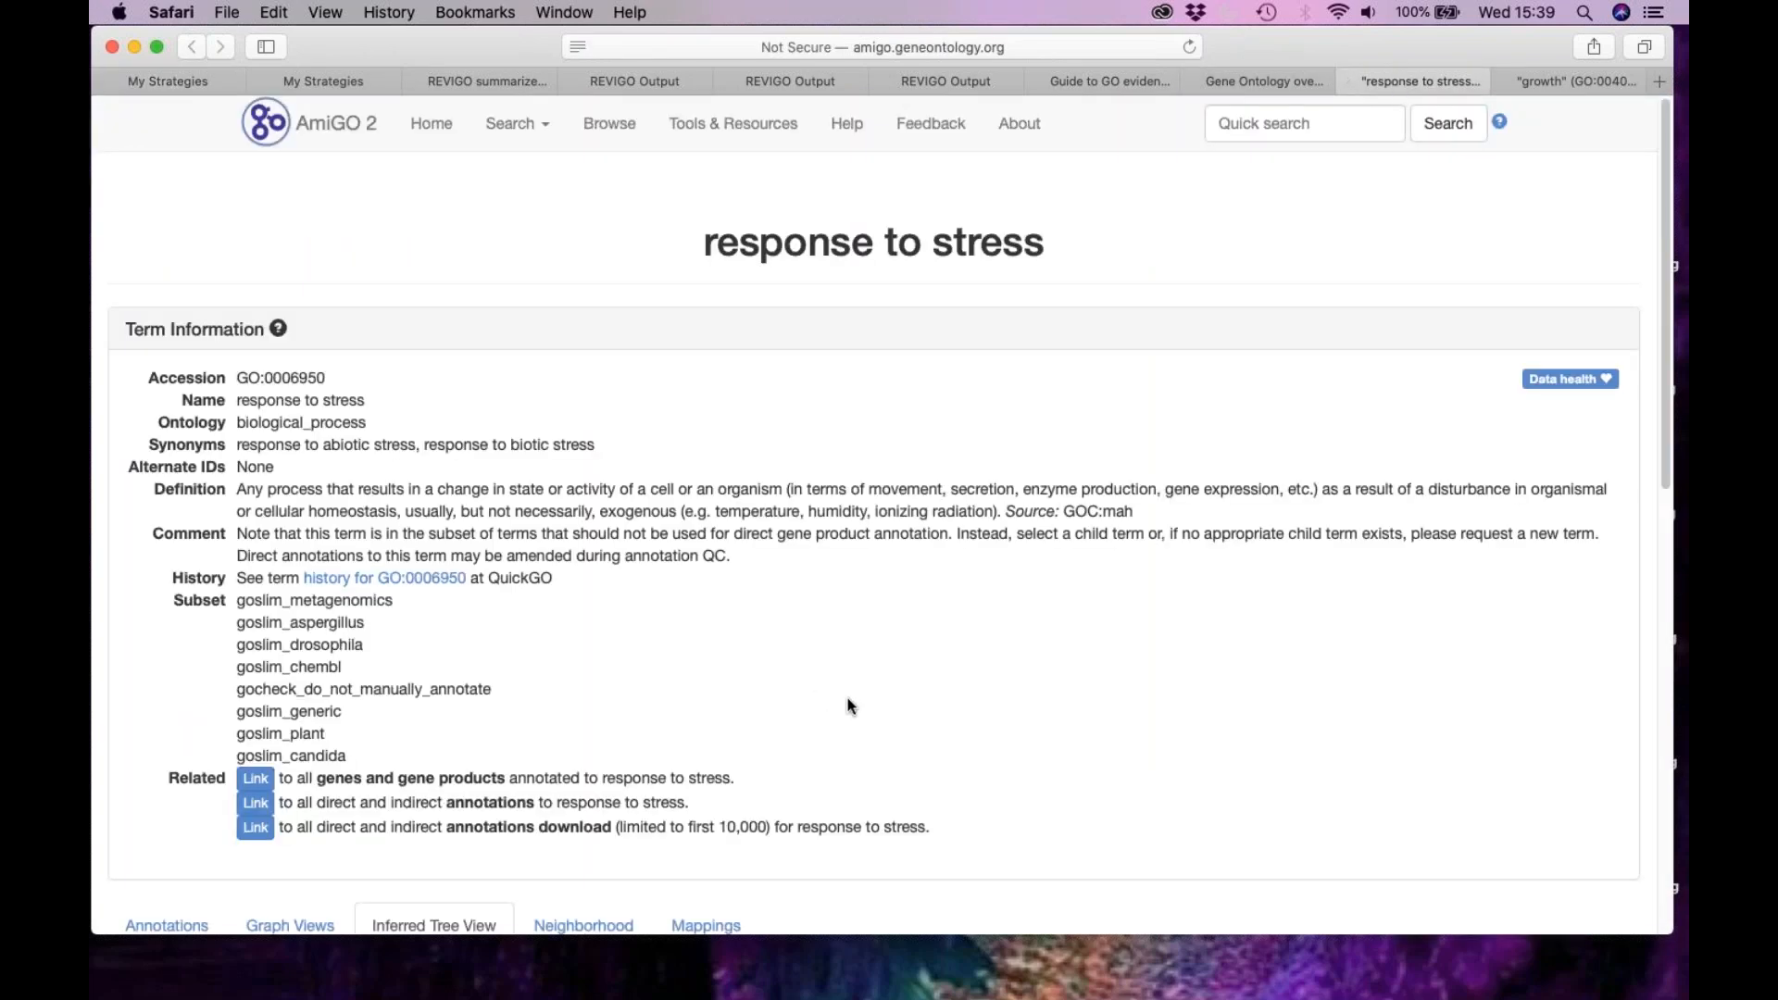
pyautogui.scroll(-1, 850, 697)
pyautogui.scroll(-1, 854, 704)
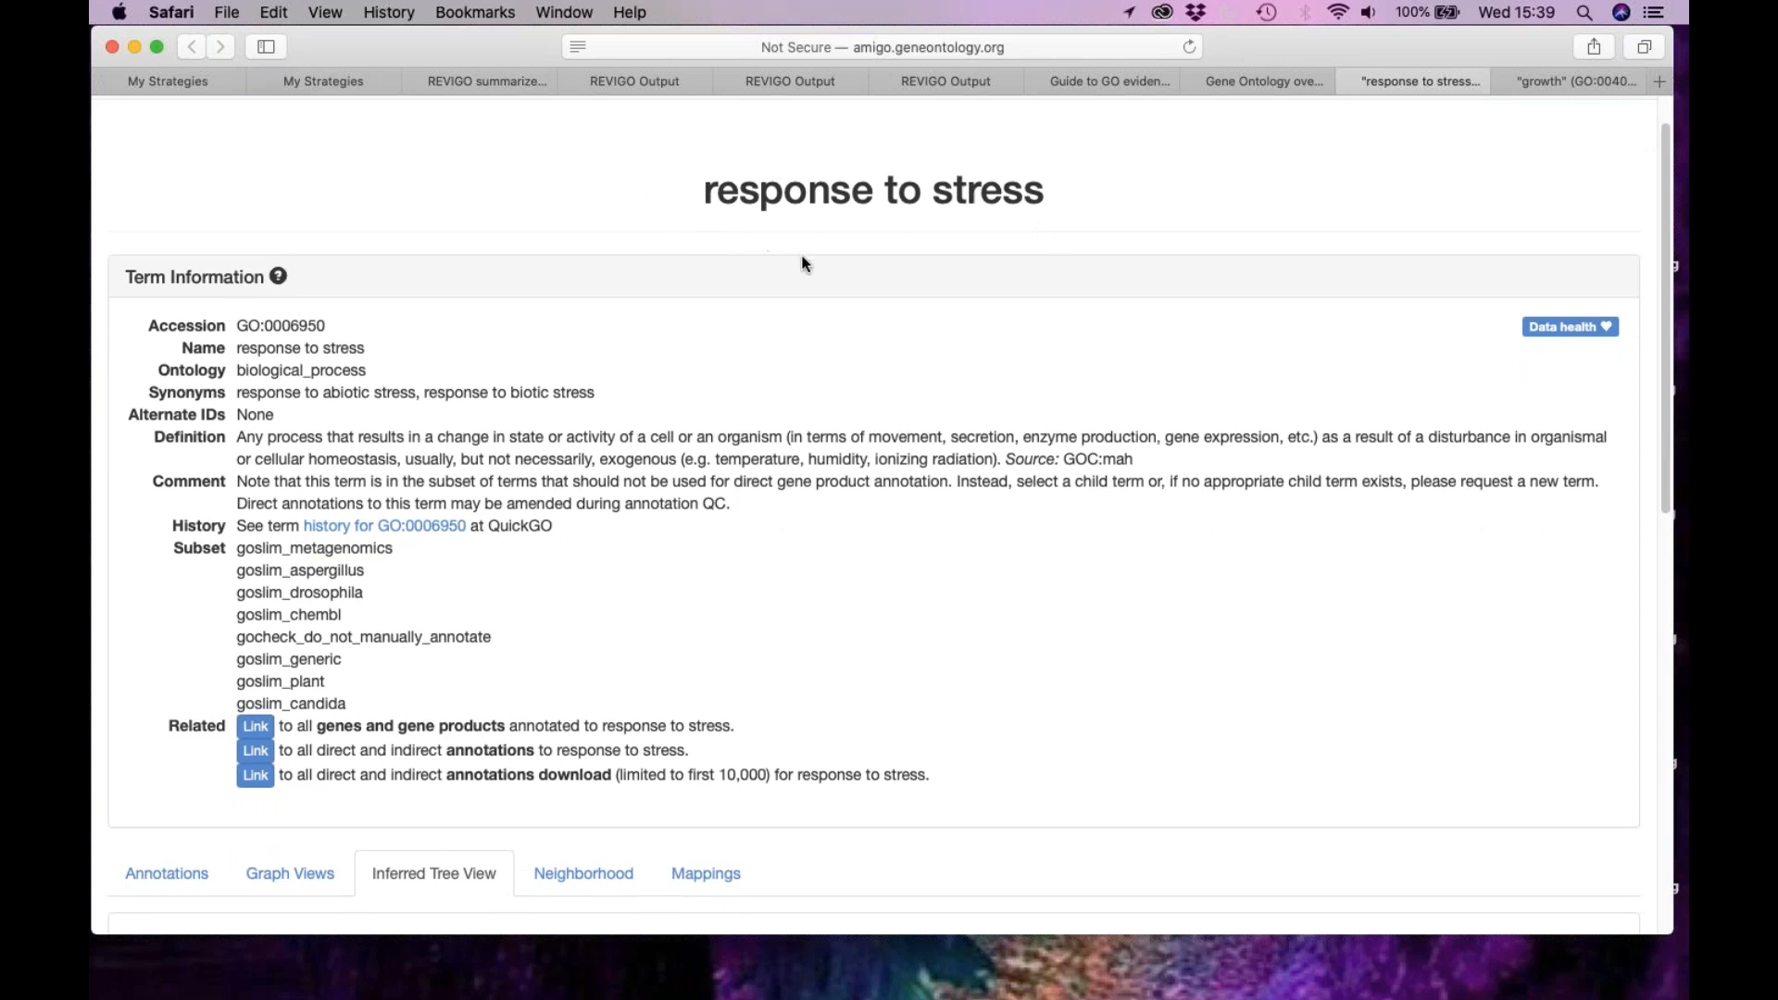
pyautogui.scroll(-14, 841, 591)
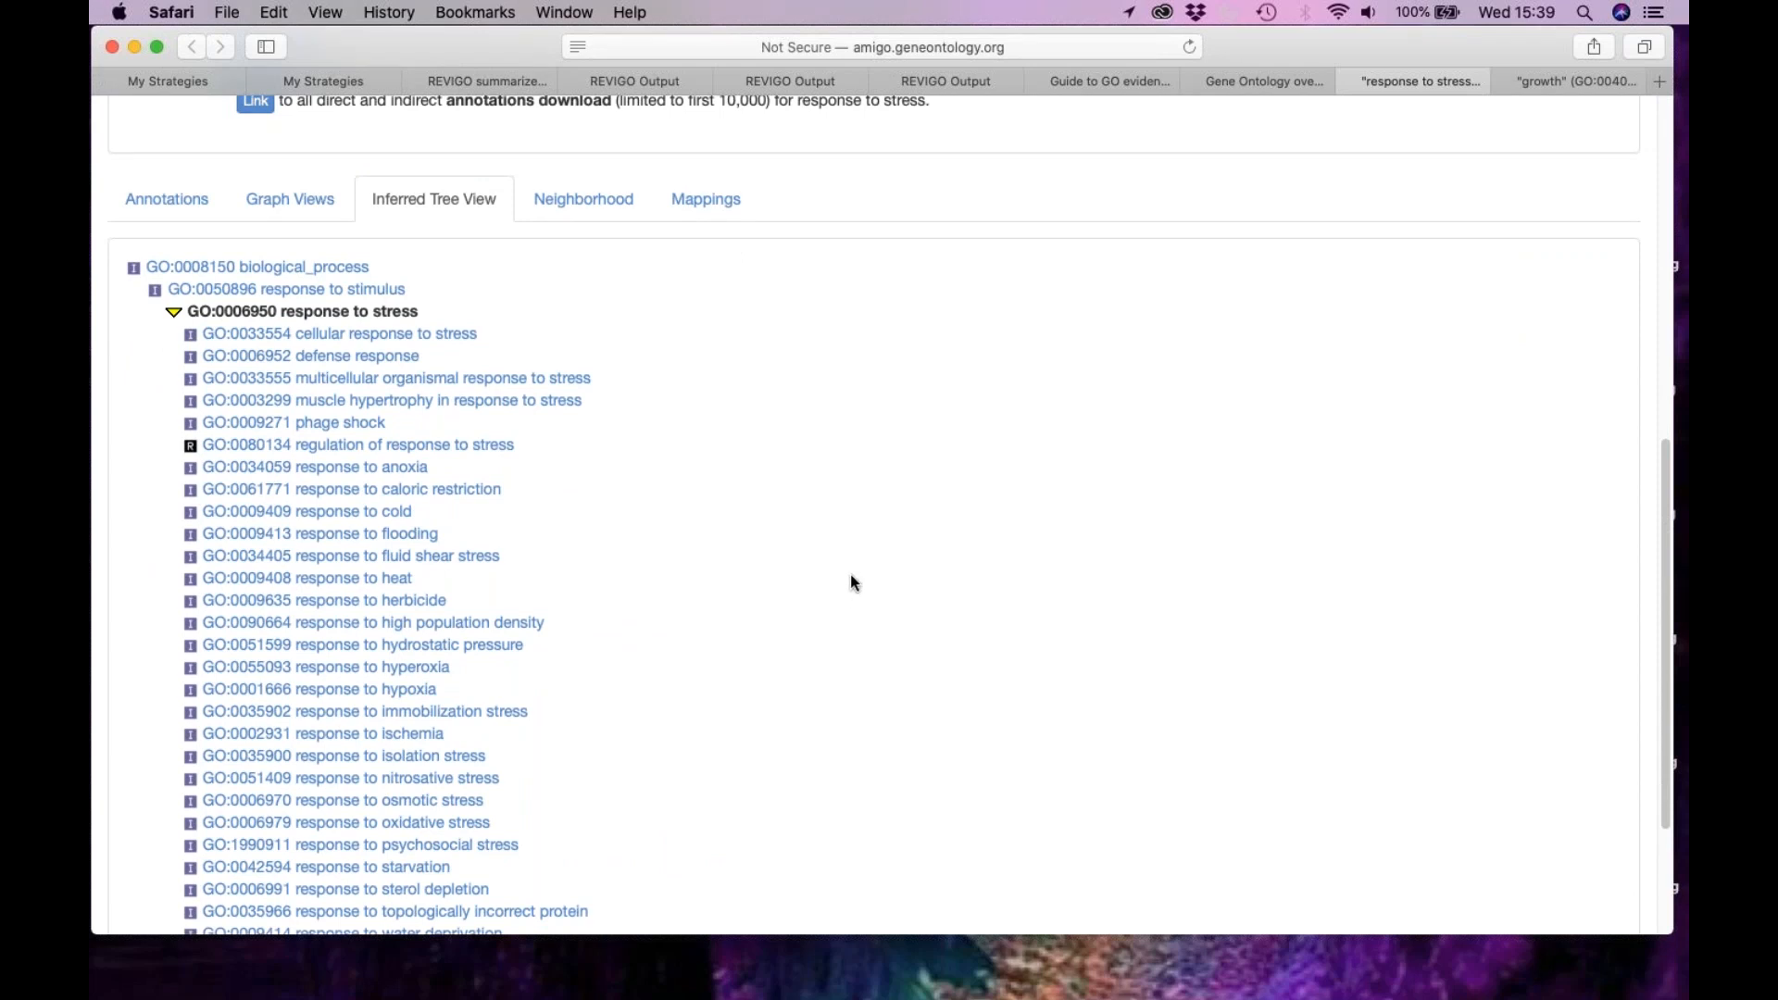
pyautogui.scroll(-2, 851, 571)
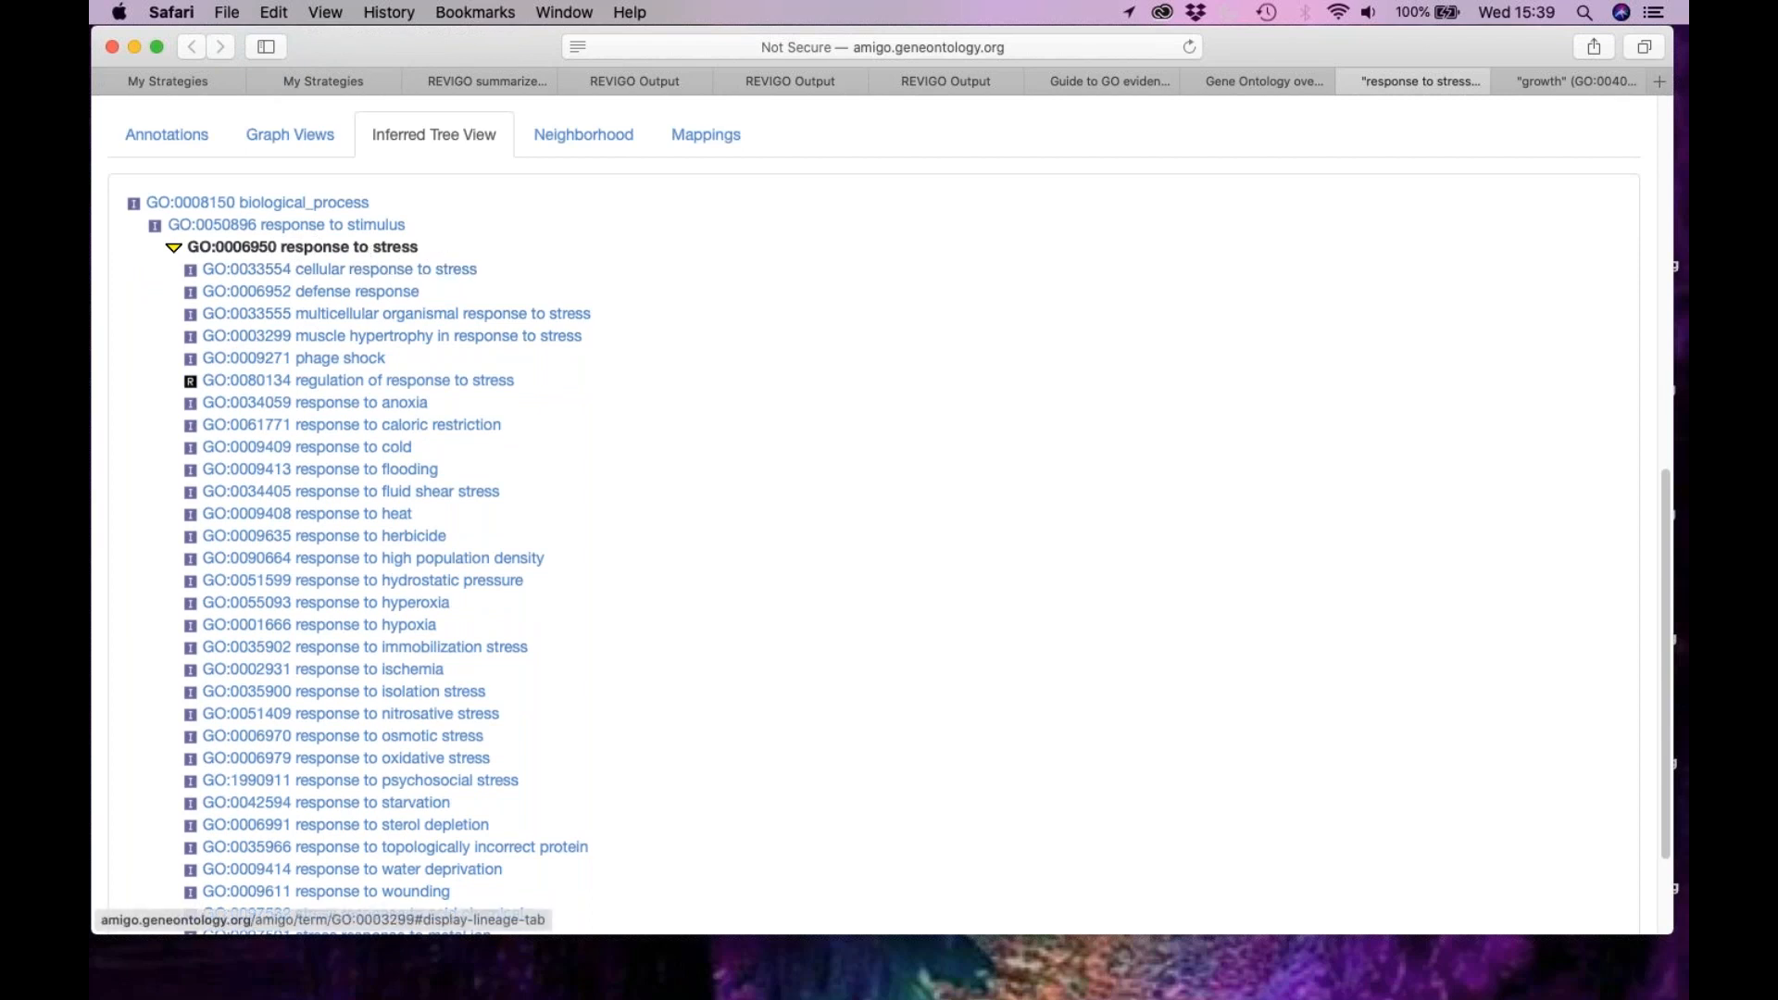
pyautogui.scroll(-3, 490, 645)
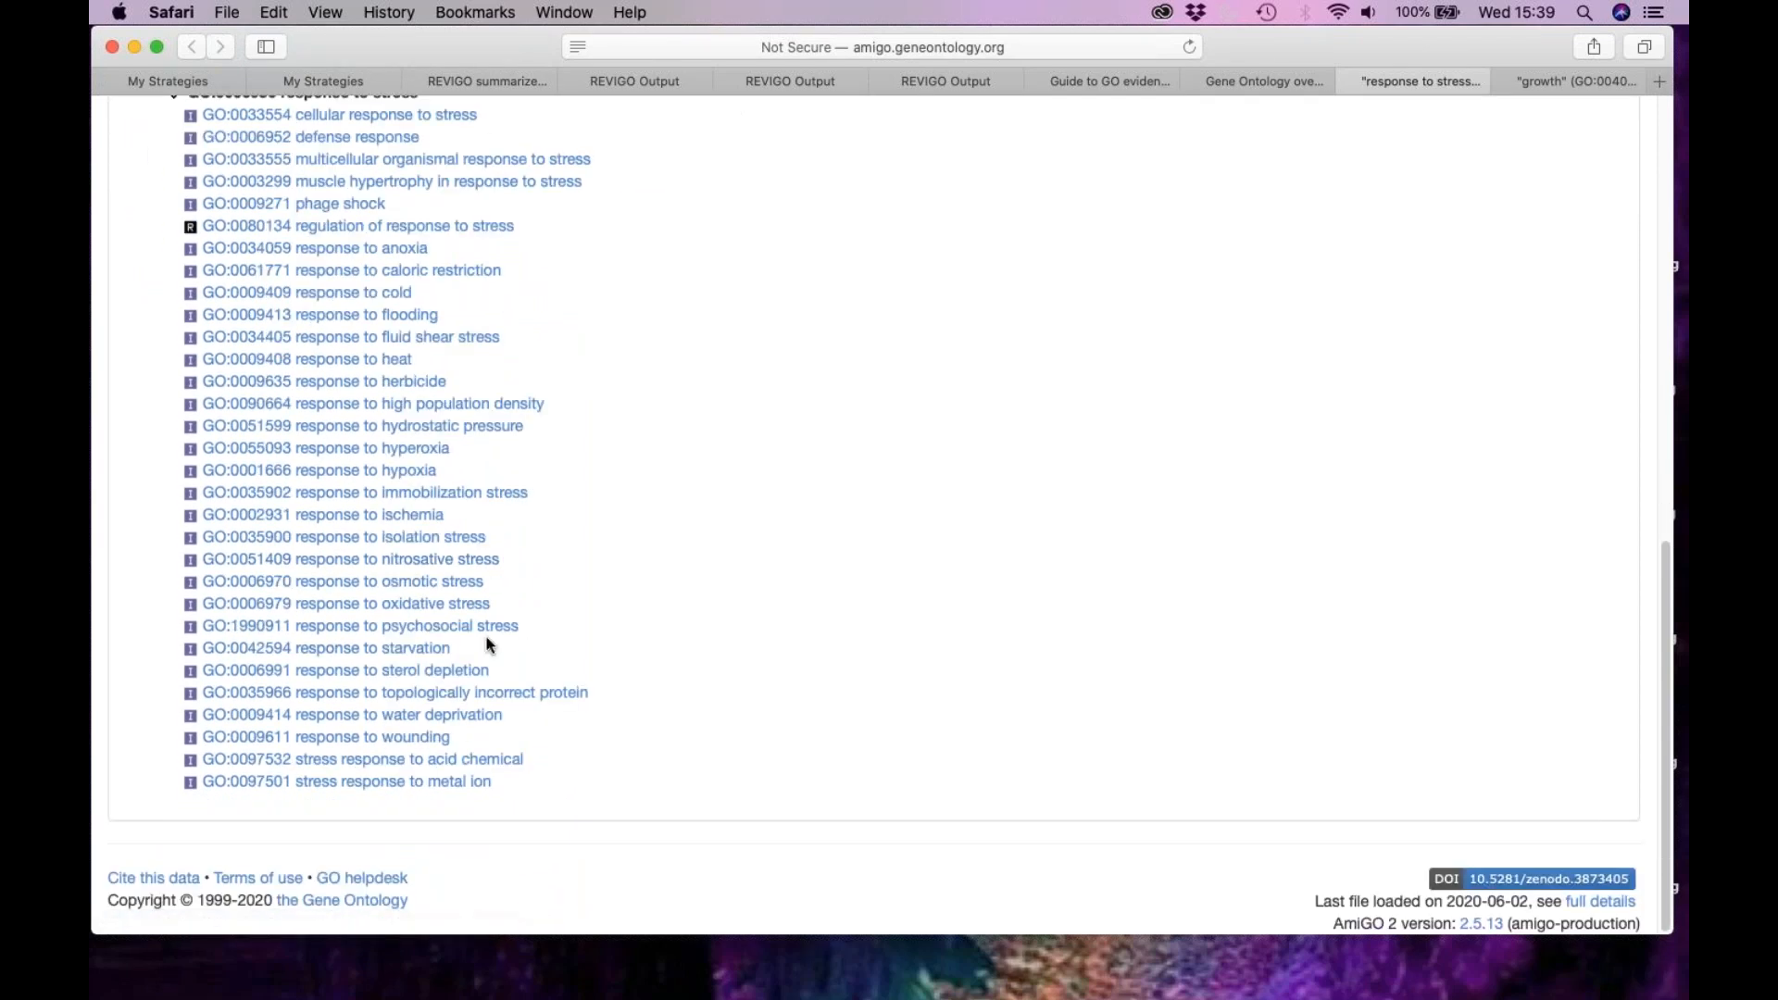
pyautogui.scroll(1, 490, 645)
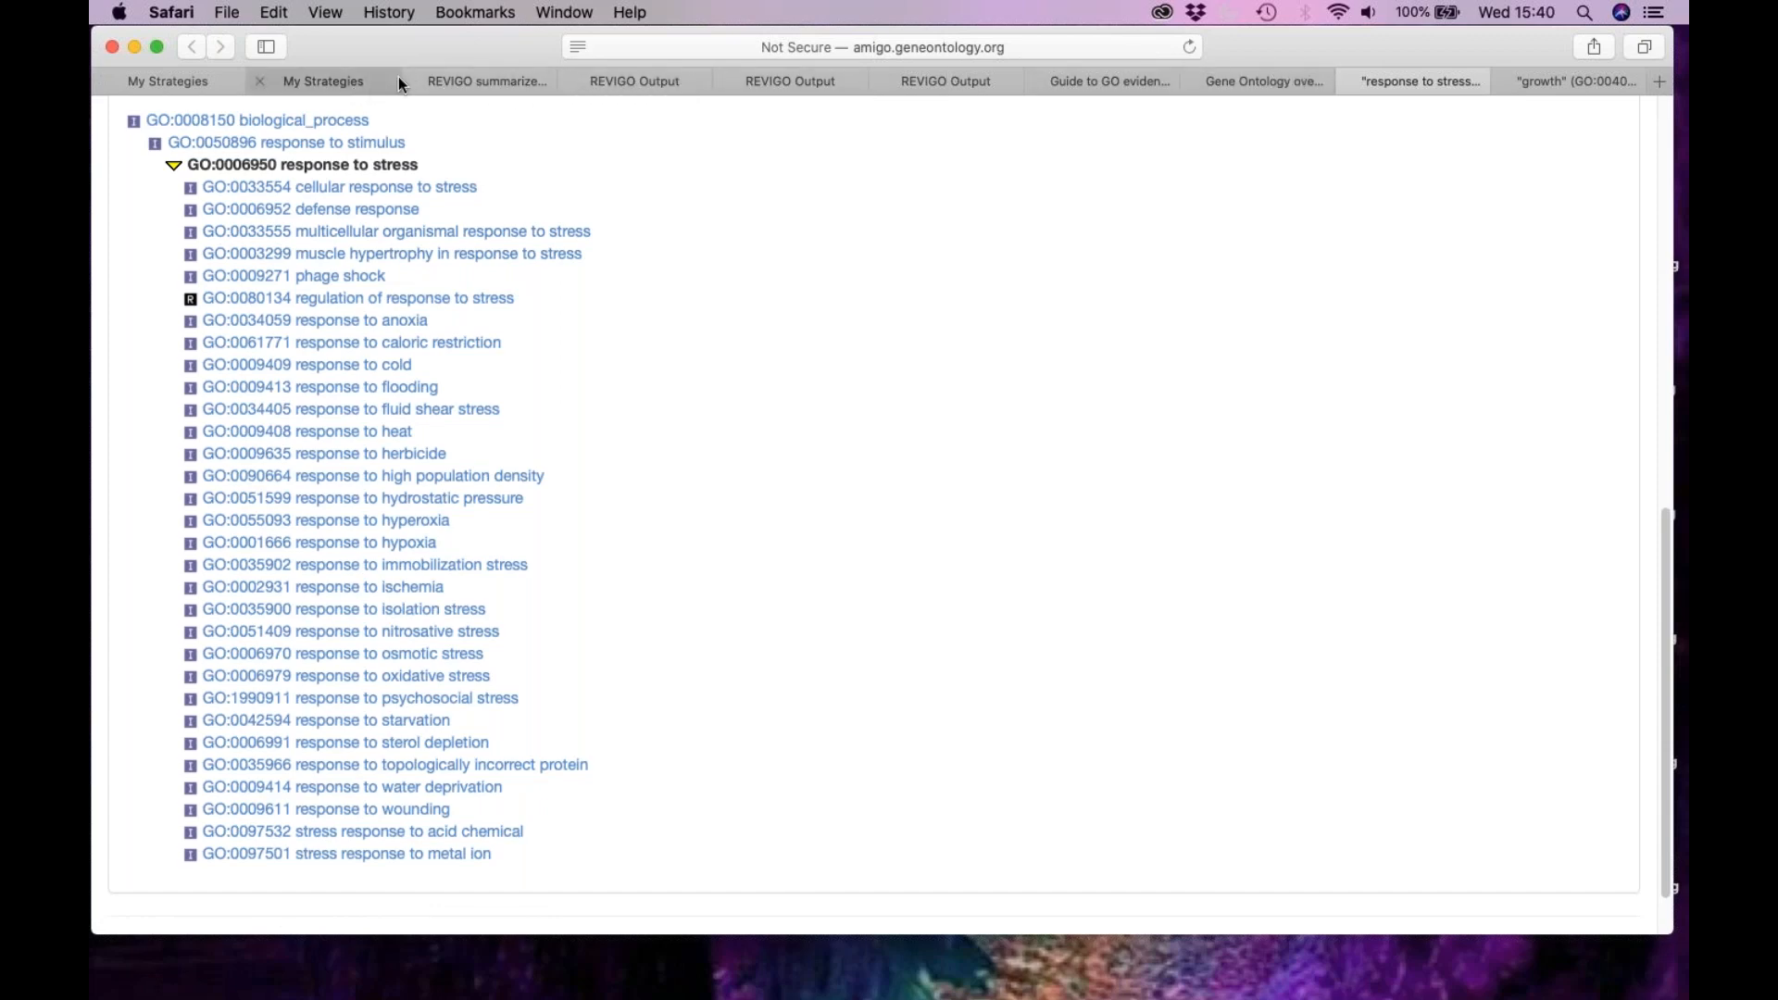
# - Return to FungiDB, submit the Gene Ontology Enrichment analysis for Biological Process with P-value cutoff 0.05, and hide the Organism Filter
pyautogui.click(162, 81)
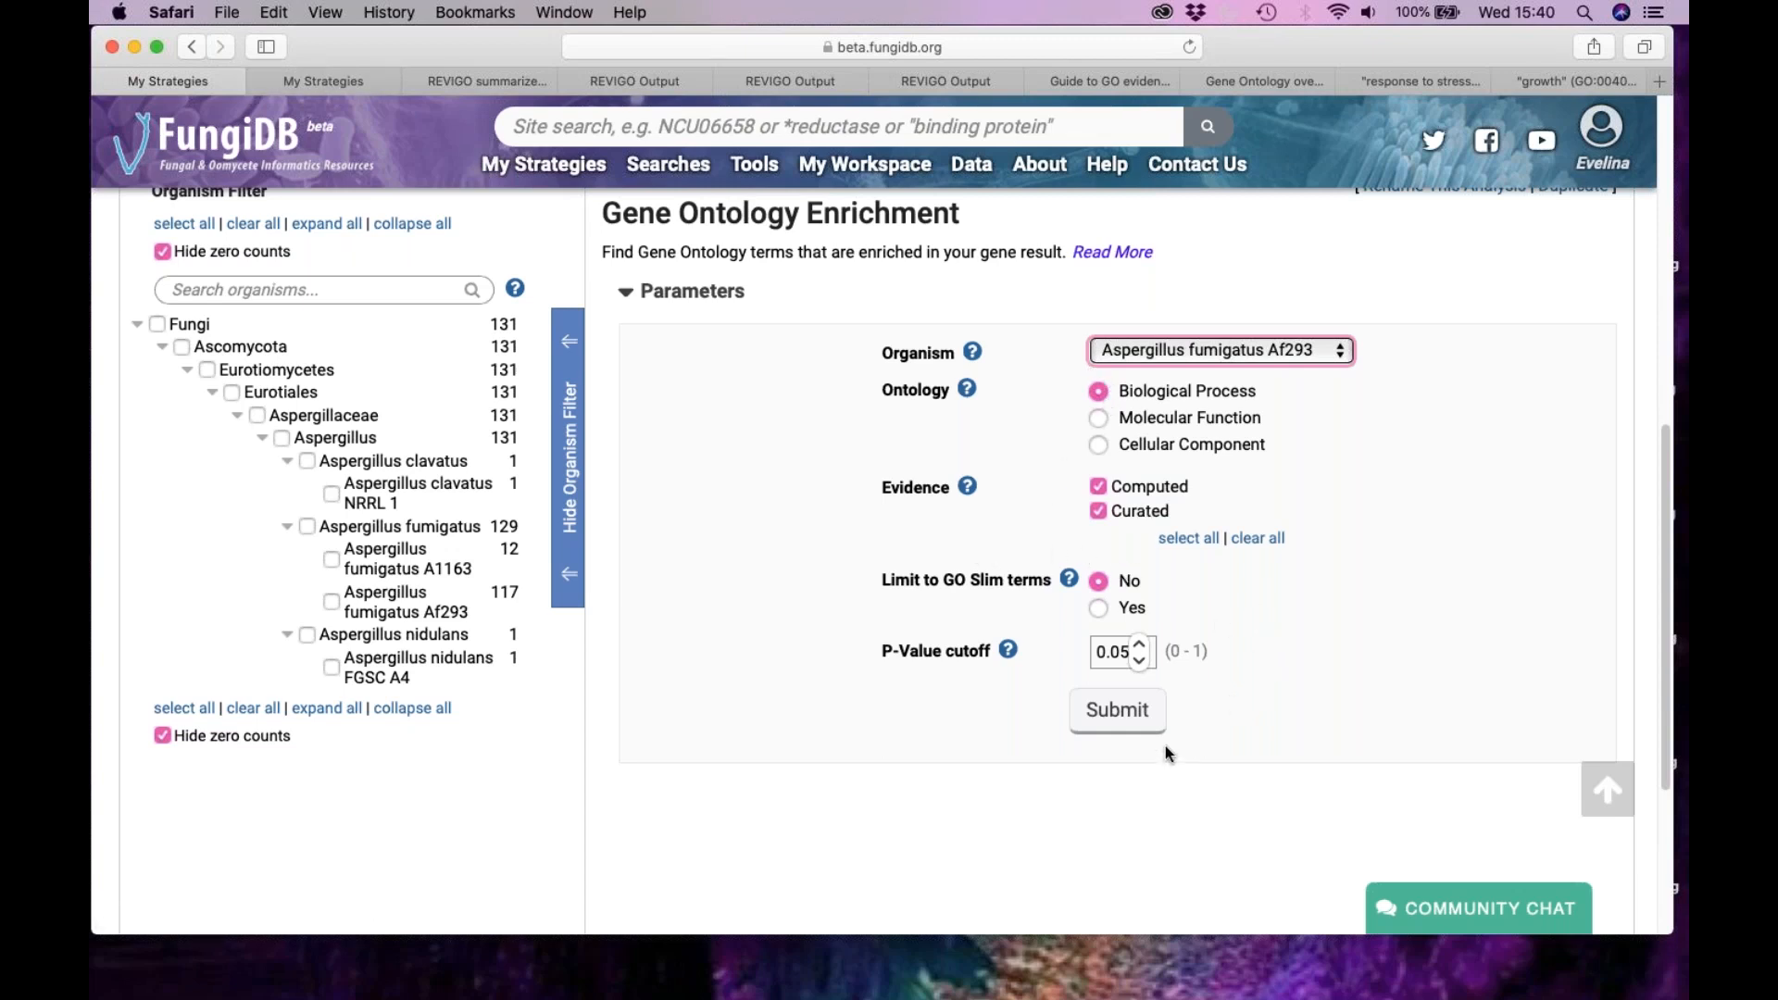
pyautogui.click(1113, 723)
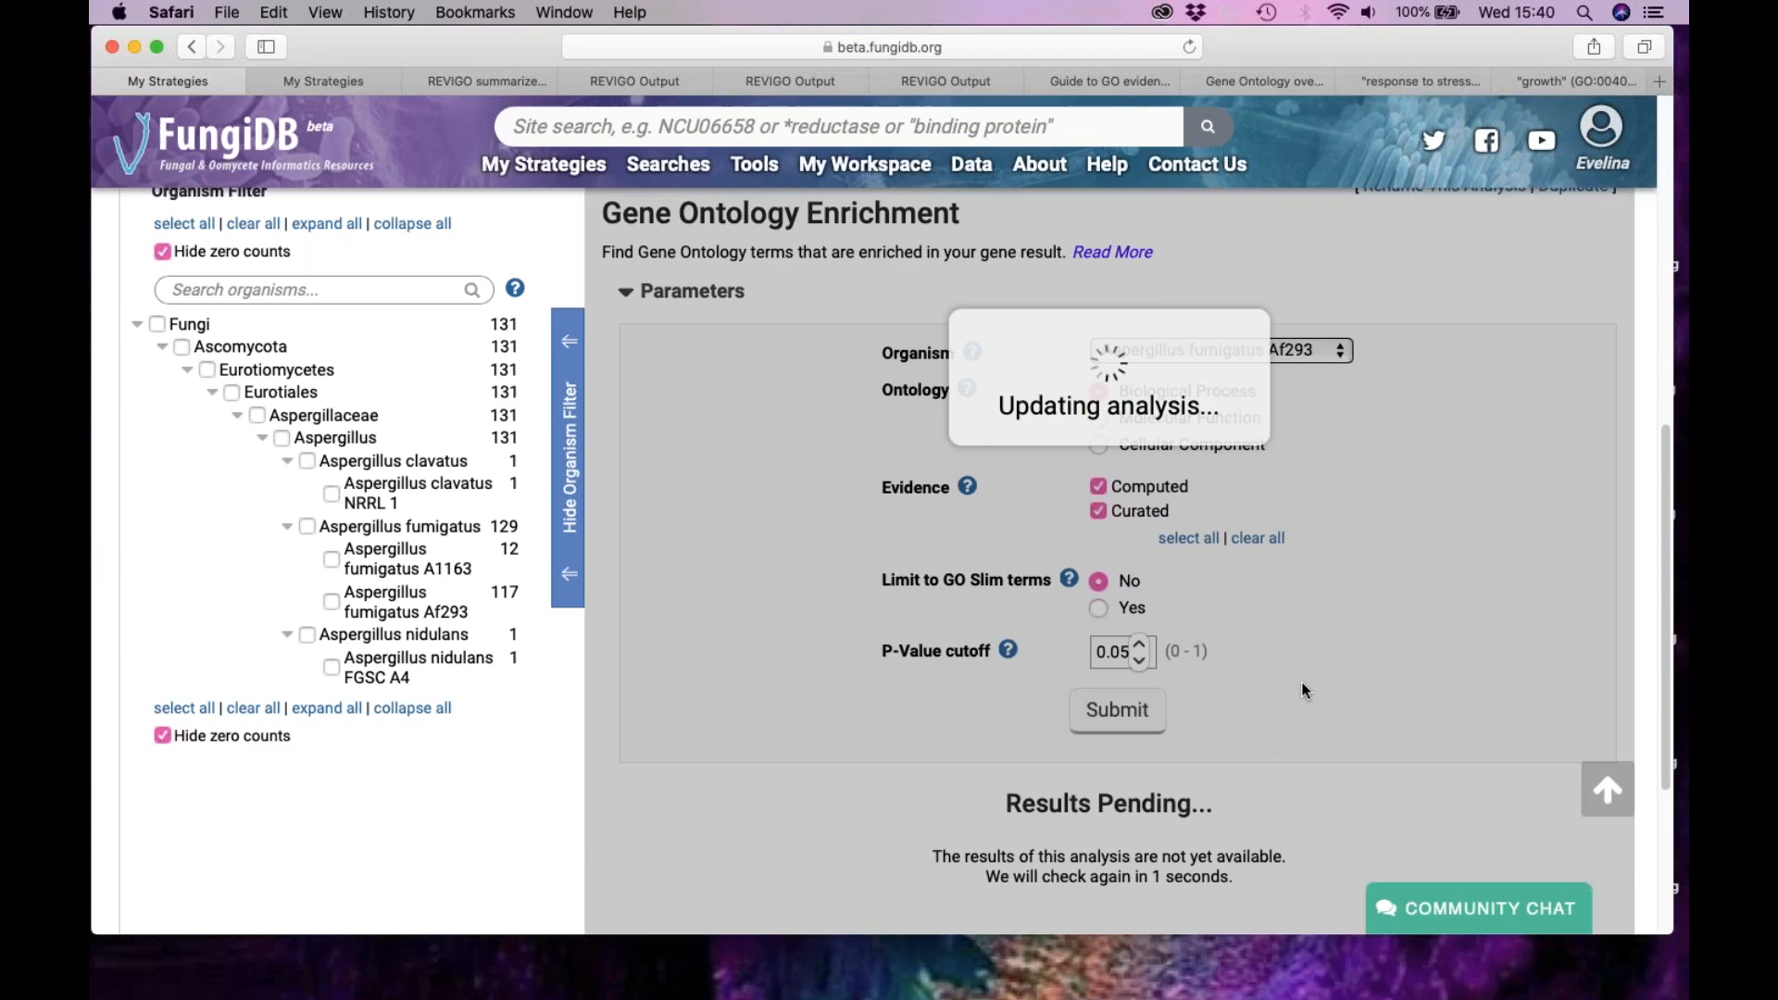
pyautogui.click(558, 344)
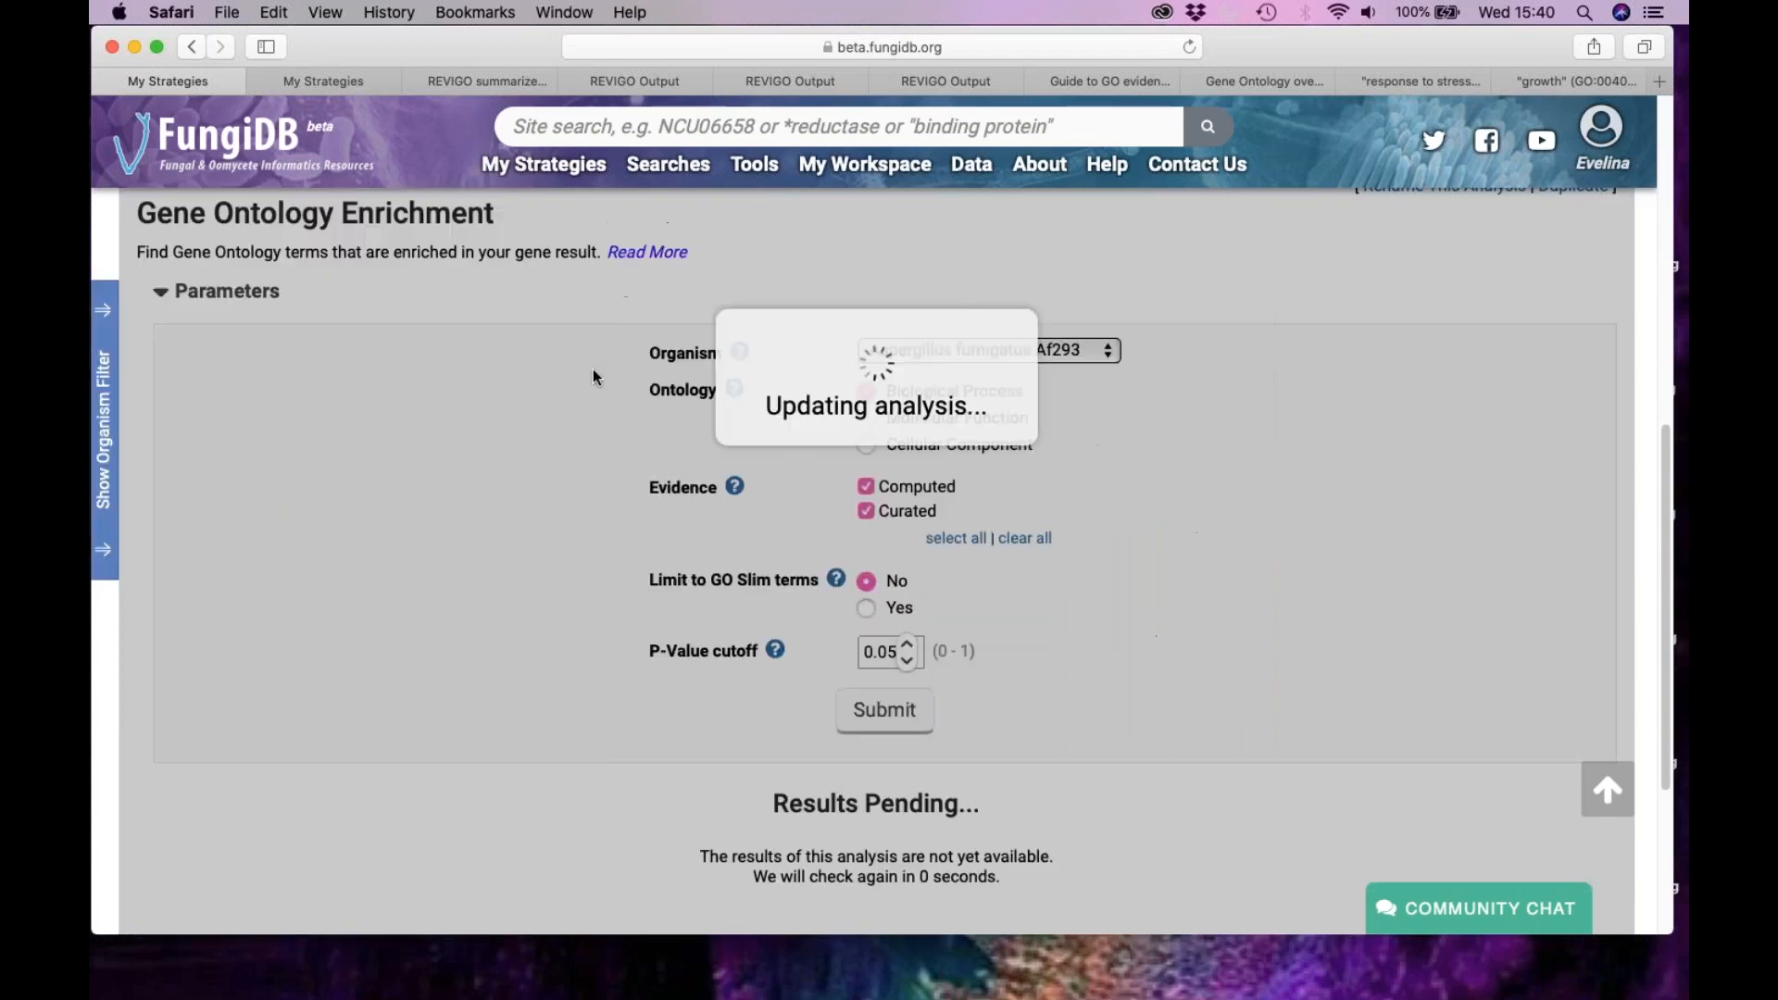
# - Switch to the other open My Strategies page and review the Af293 enrichment analysis parameters, including the available organism choices
pyautogui.click(326, 86)
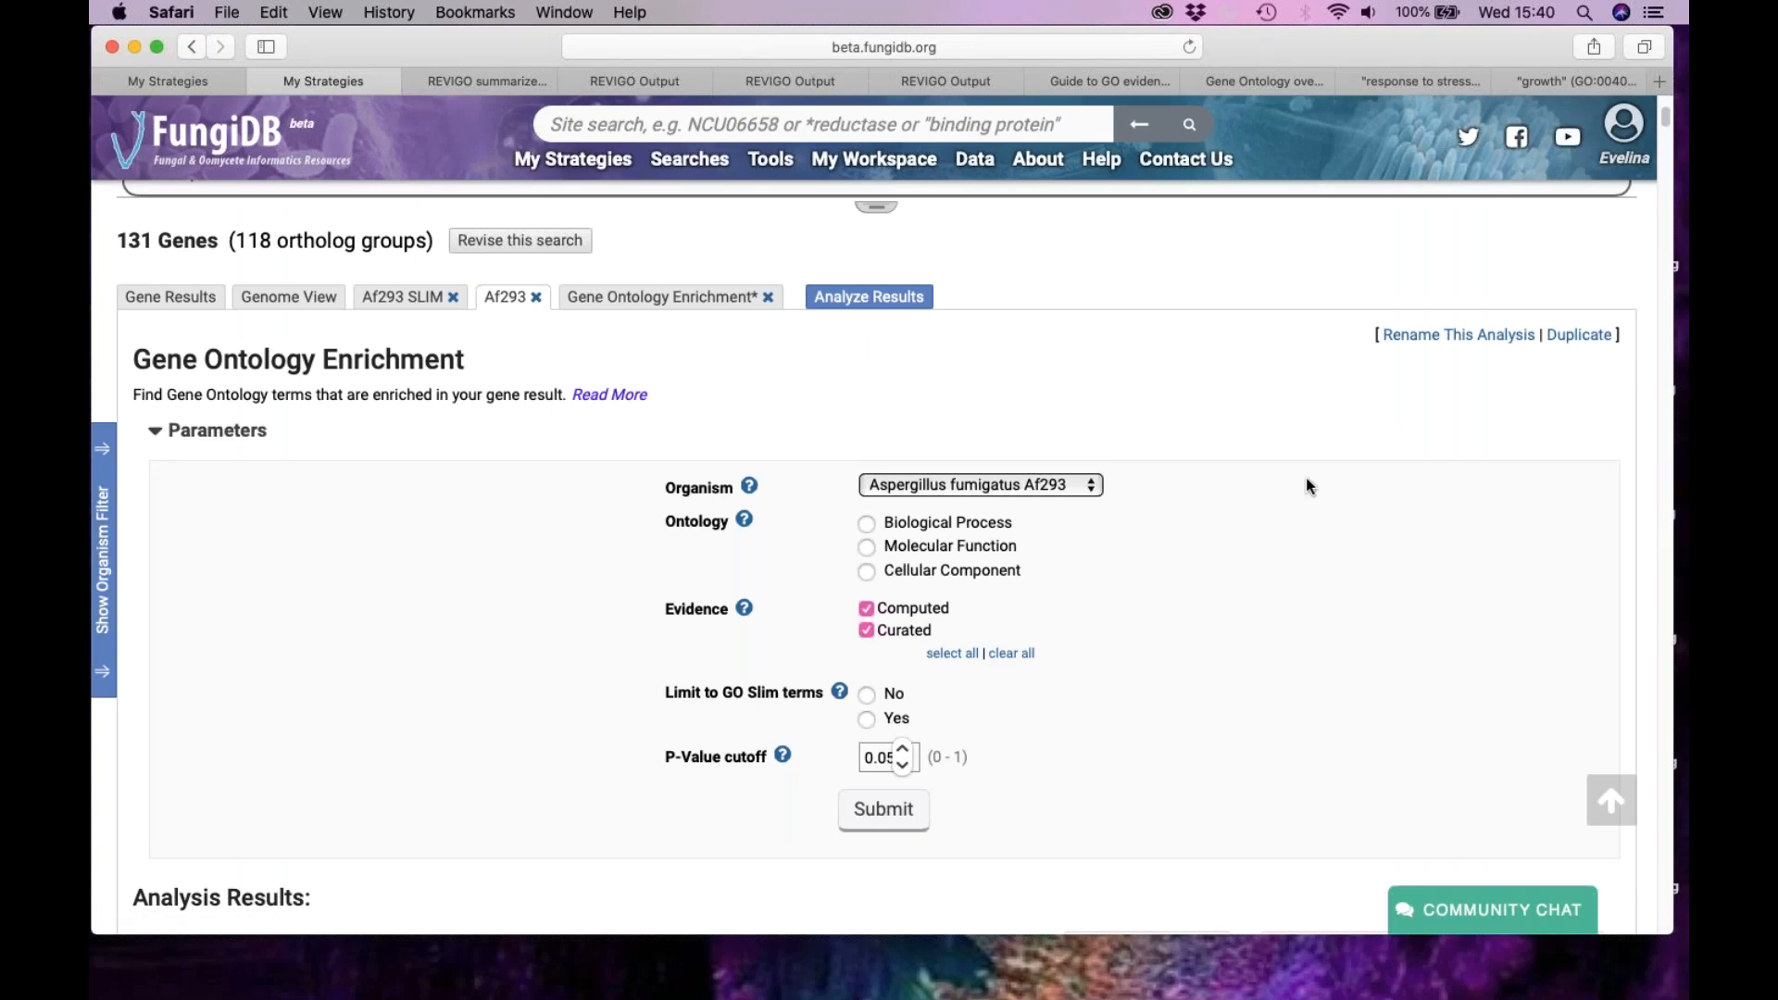
pyautogui.scroll(-3, 1306, 485)
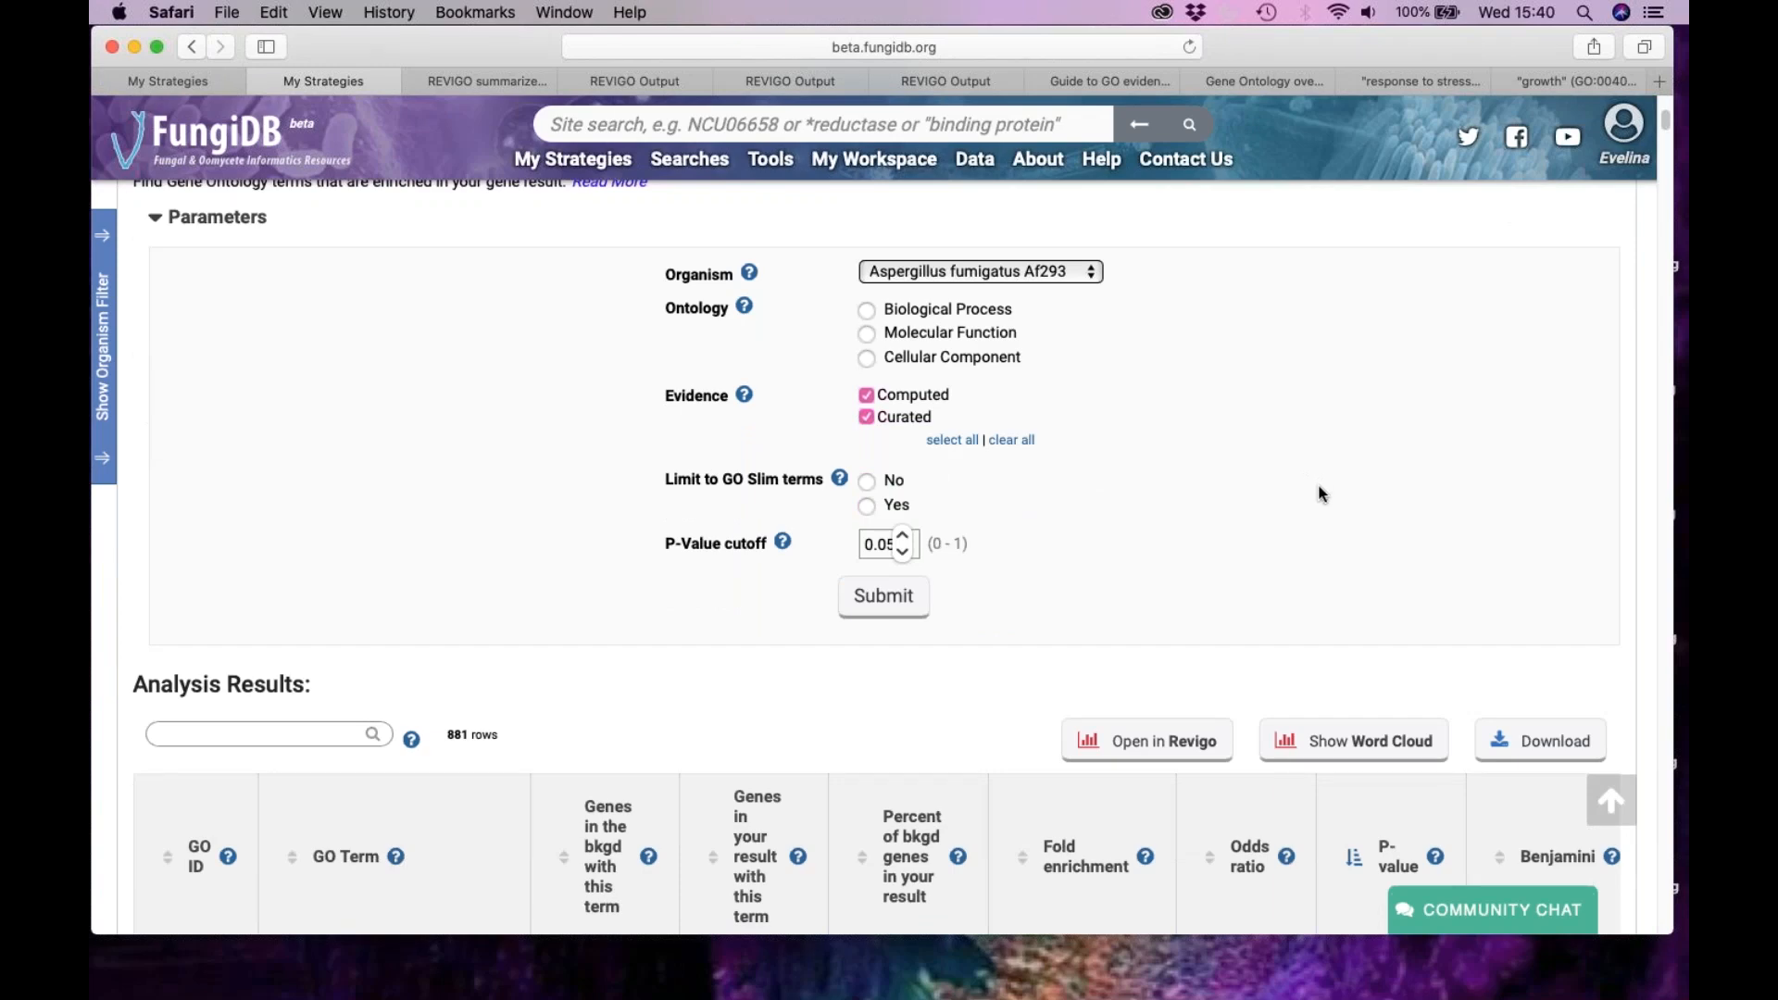
pyautogui.scroll(7, 1322, 494)
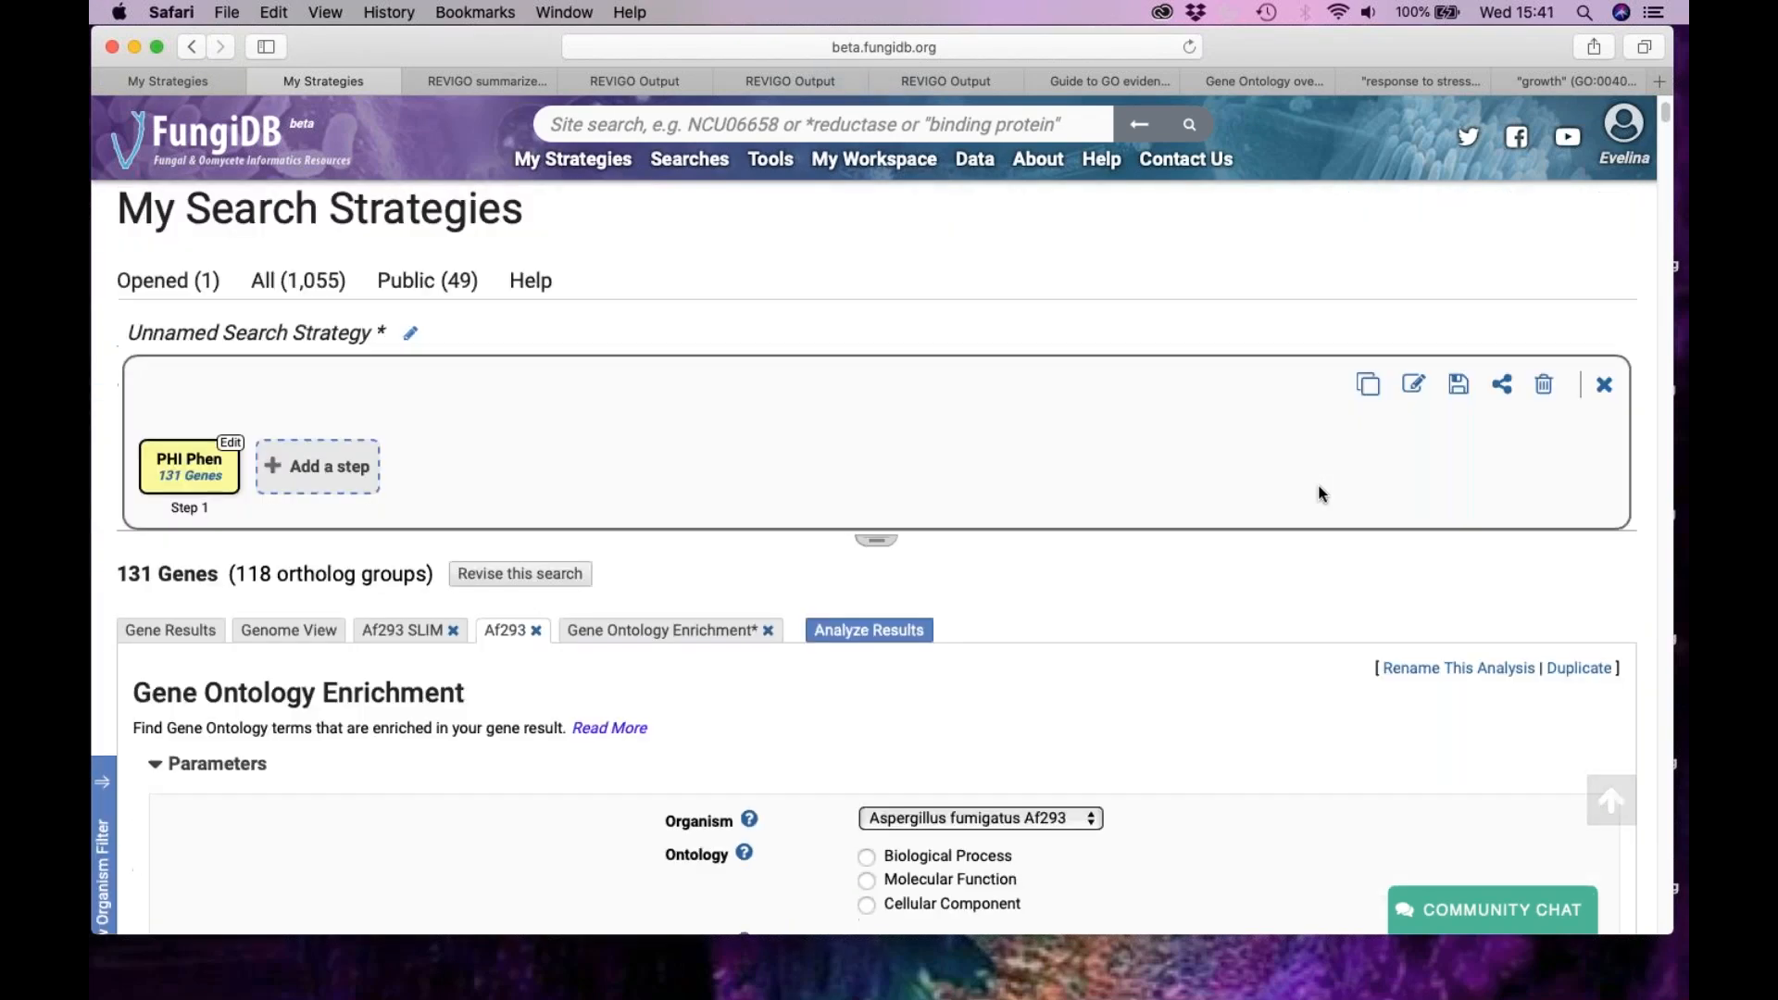
pyautogui.scroll(-2, 1322, 493)
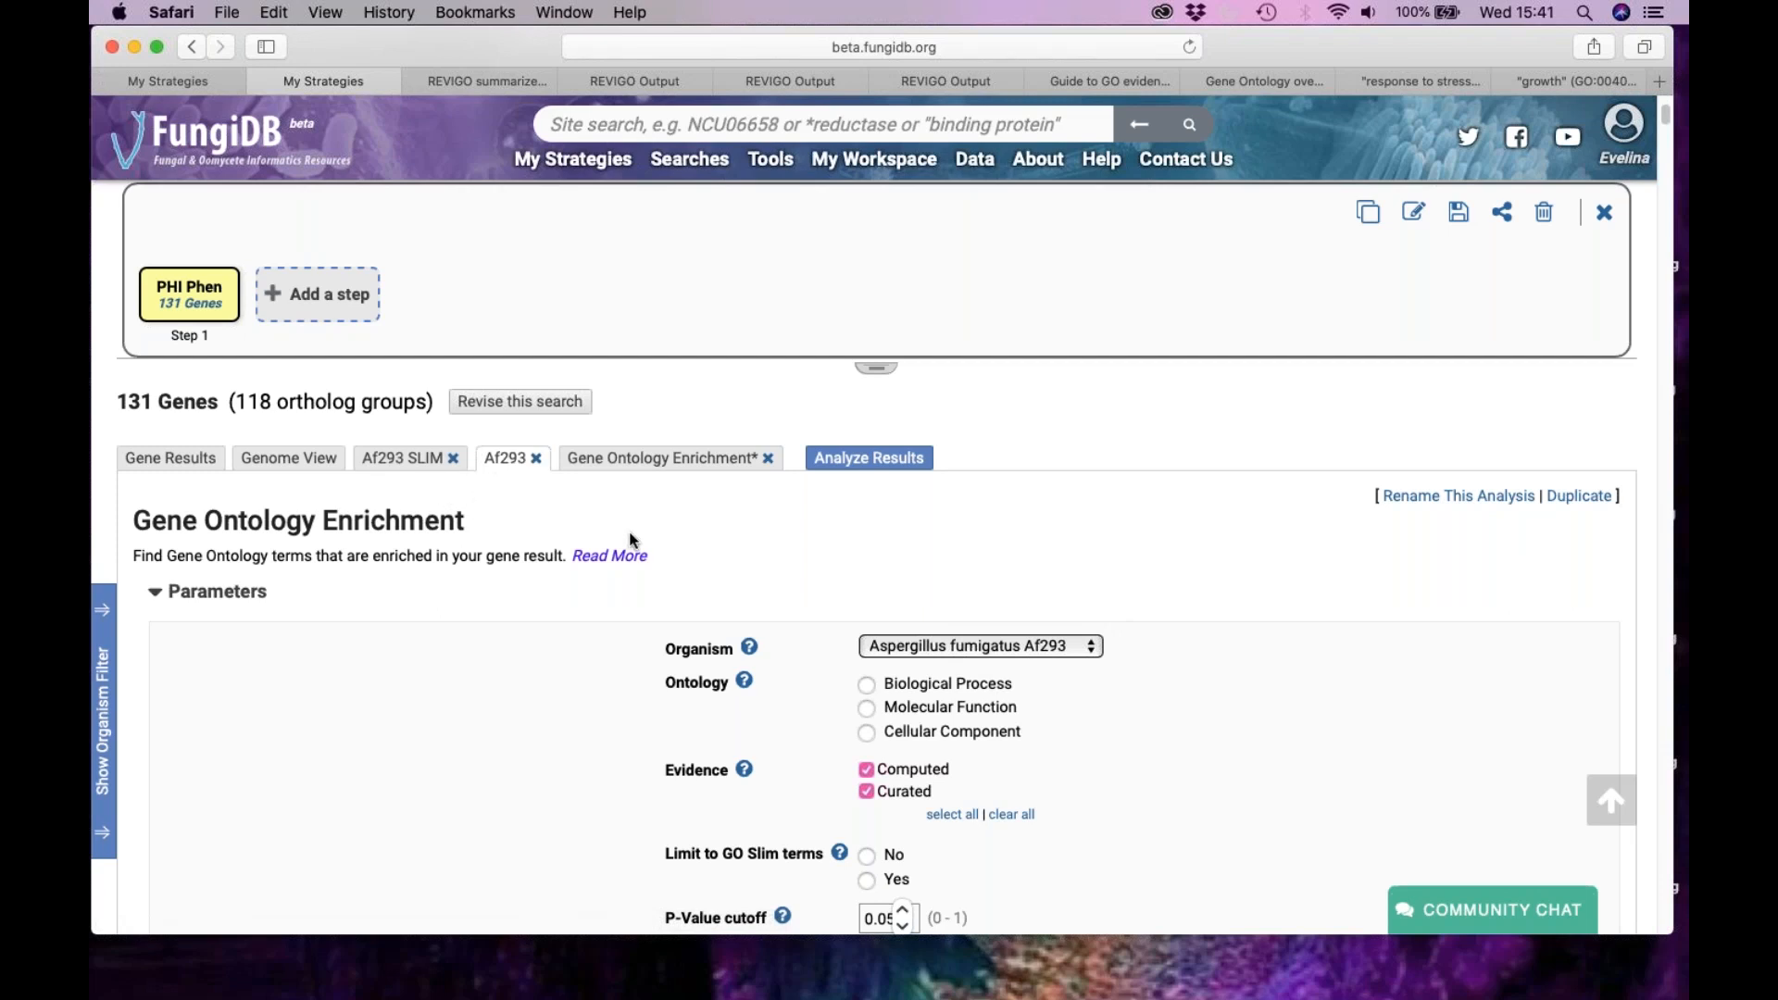
pyautogui.click(910, 648)
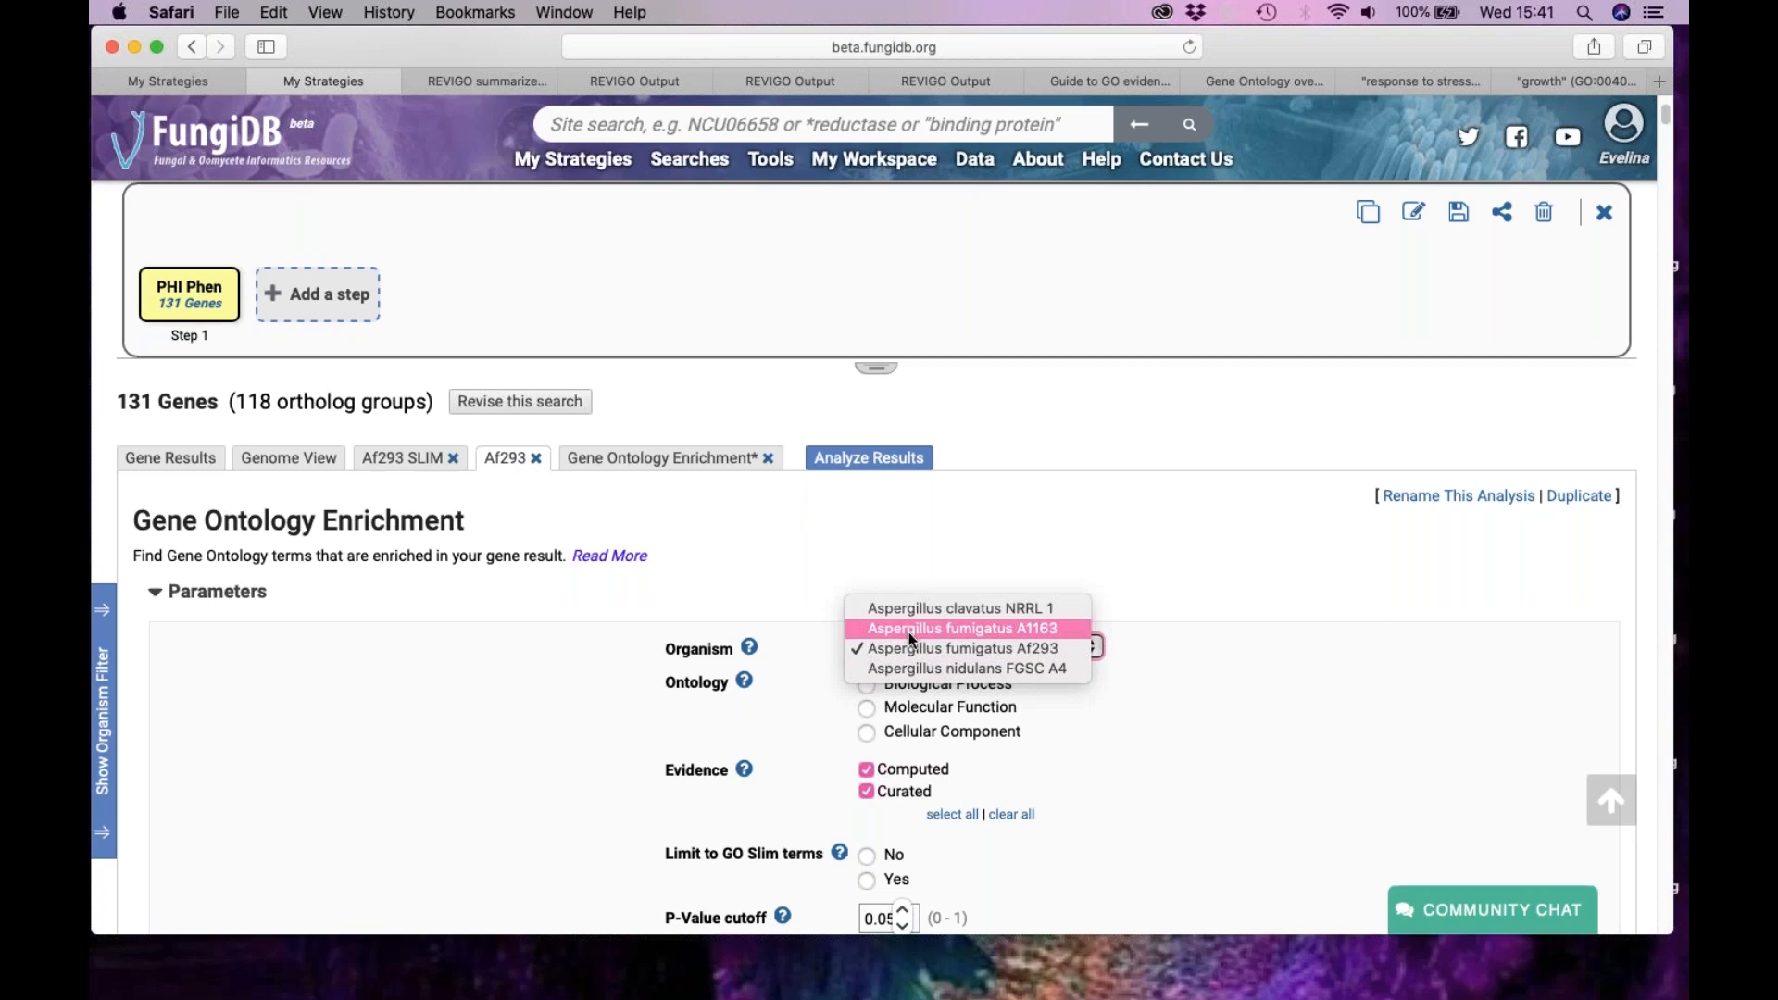
pyautogui.click(1002, 438)
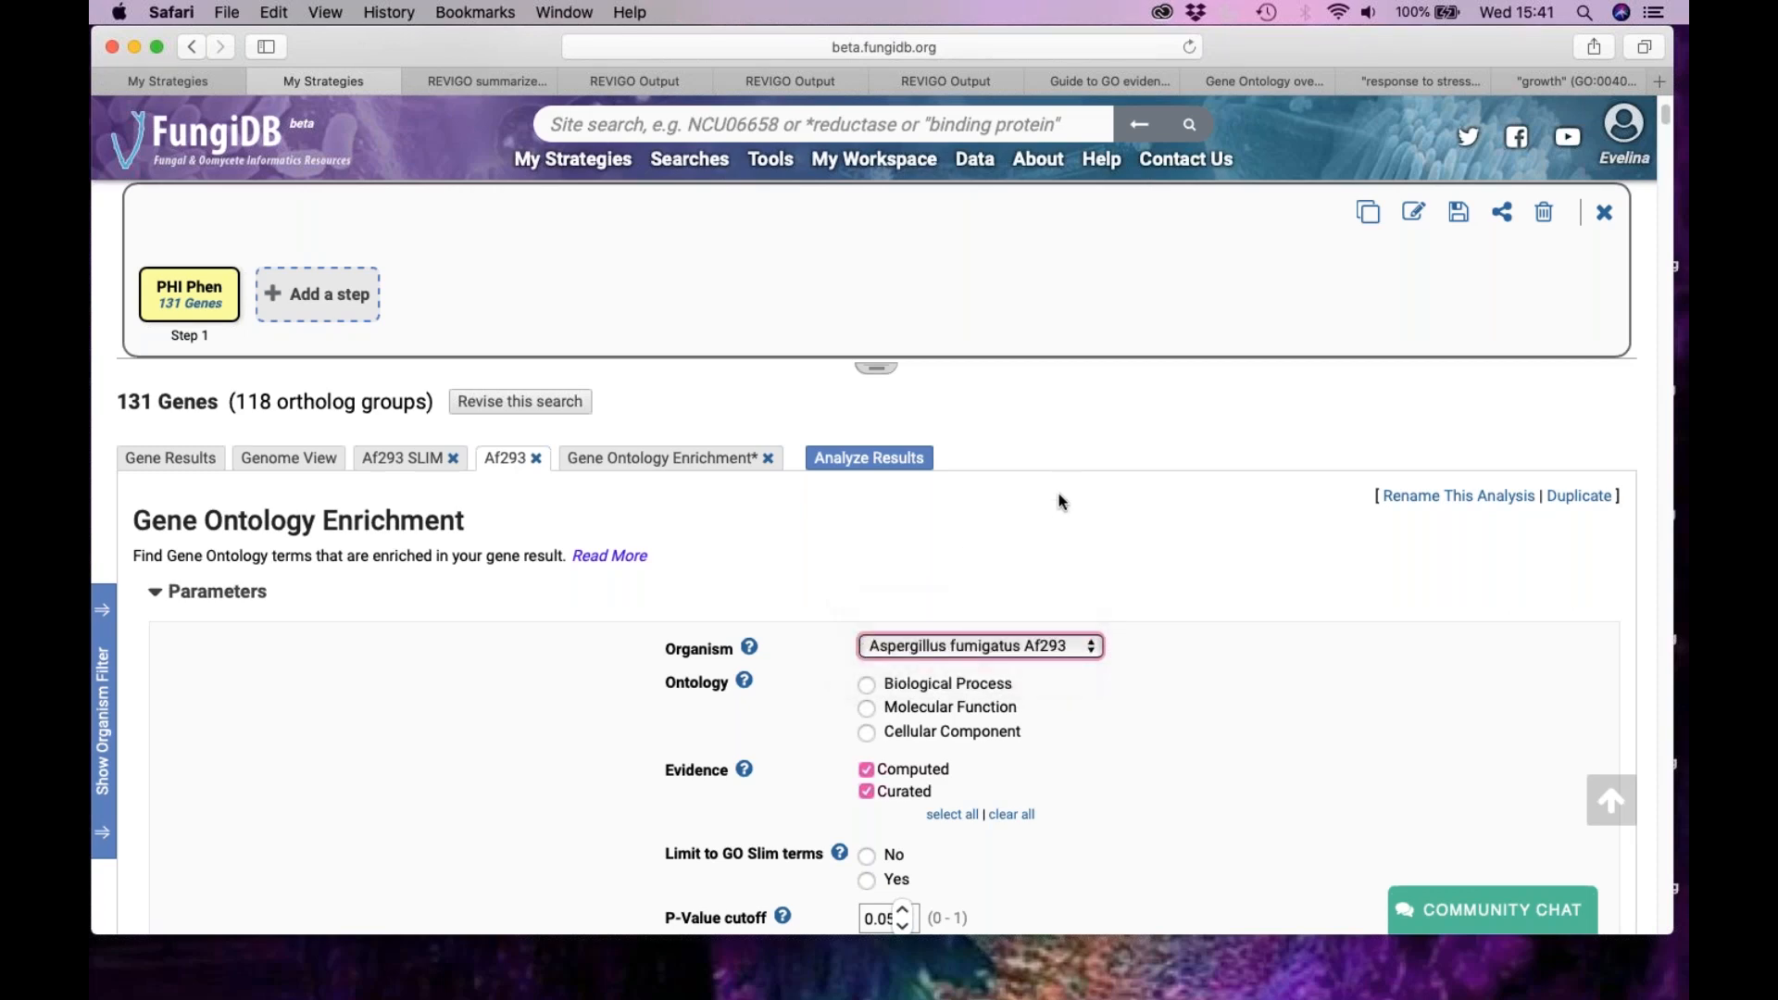
pyautogui.scroll(-3, 1048, 542)
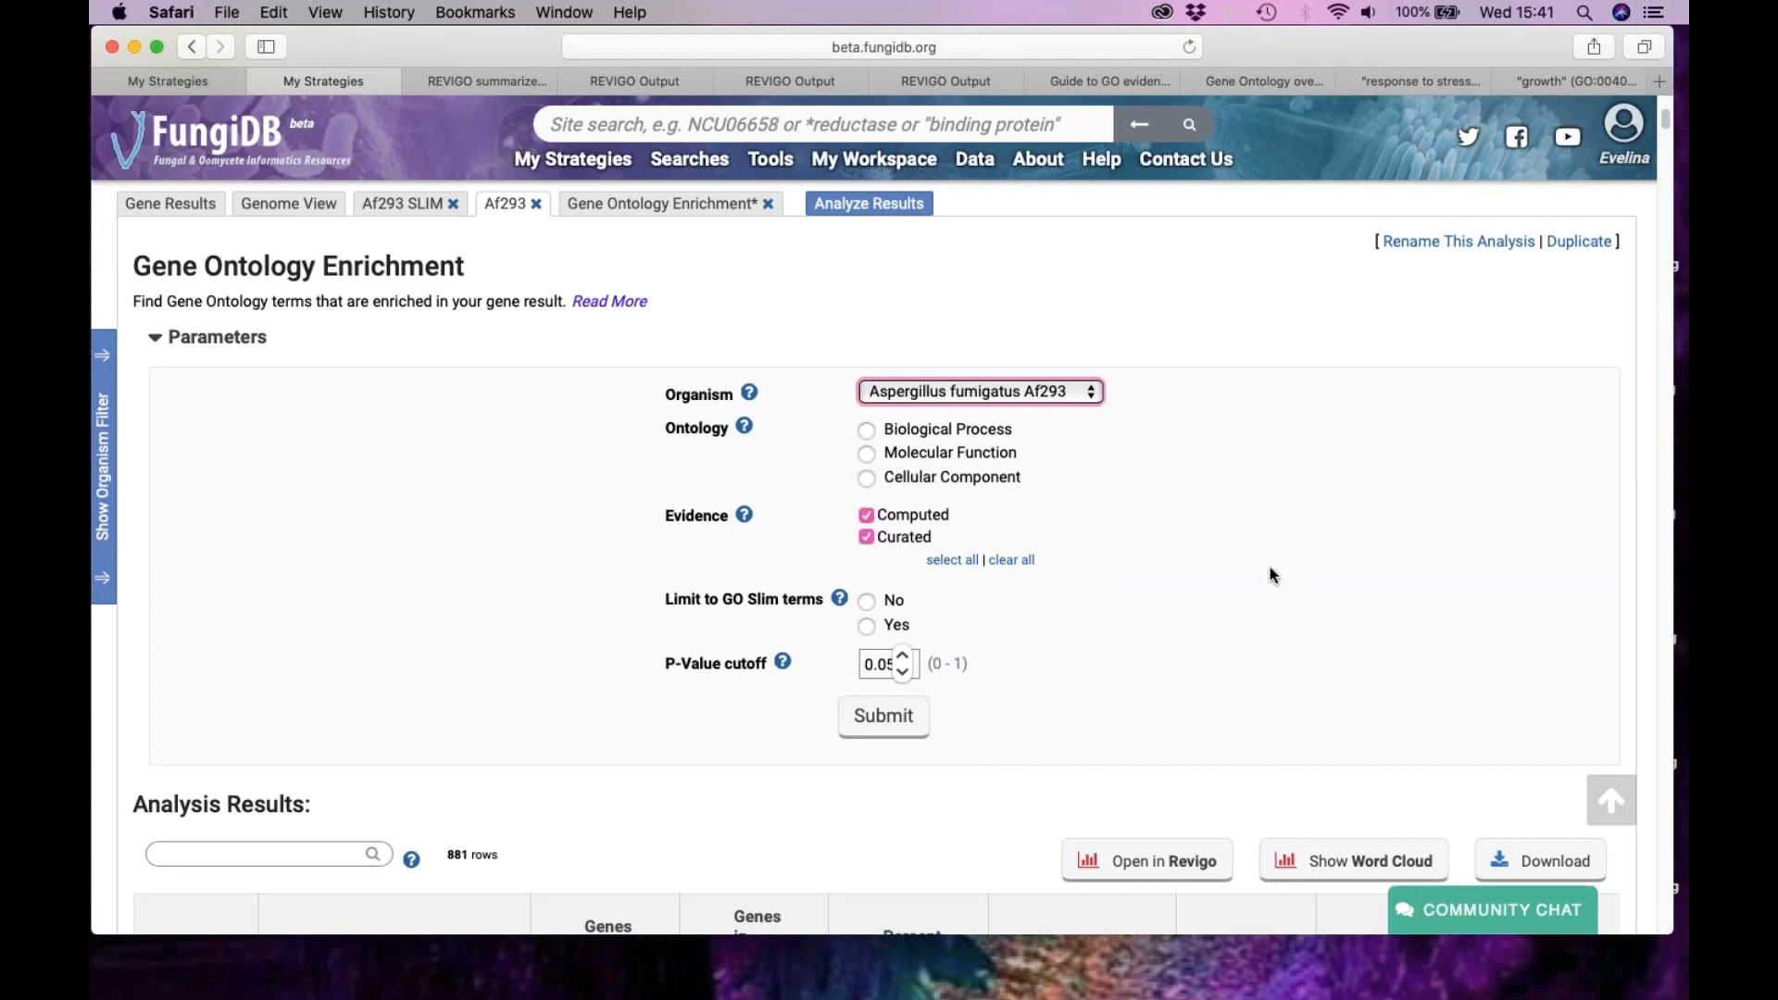
pyautogui.scroll(-2, 1176, 580)
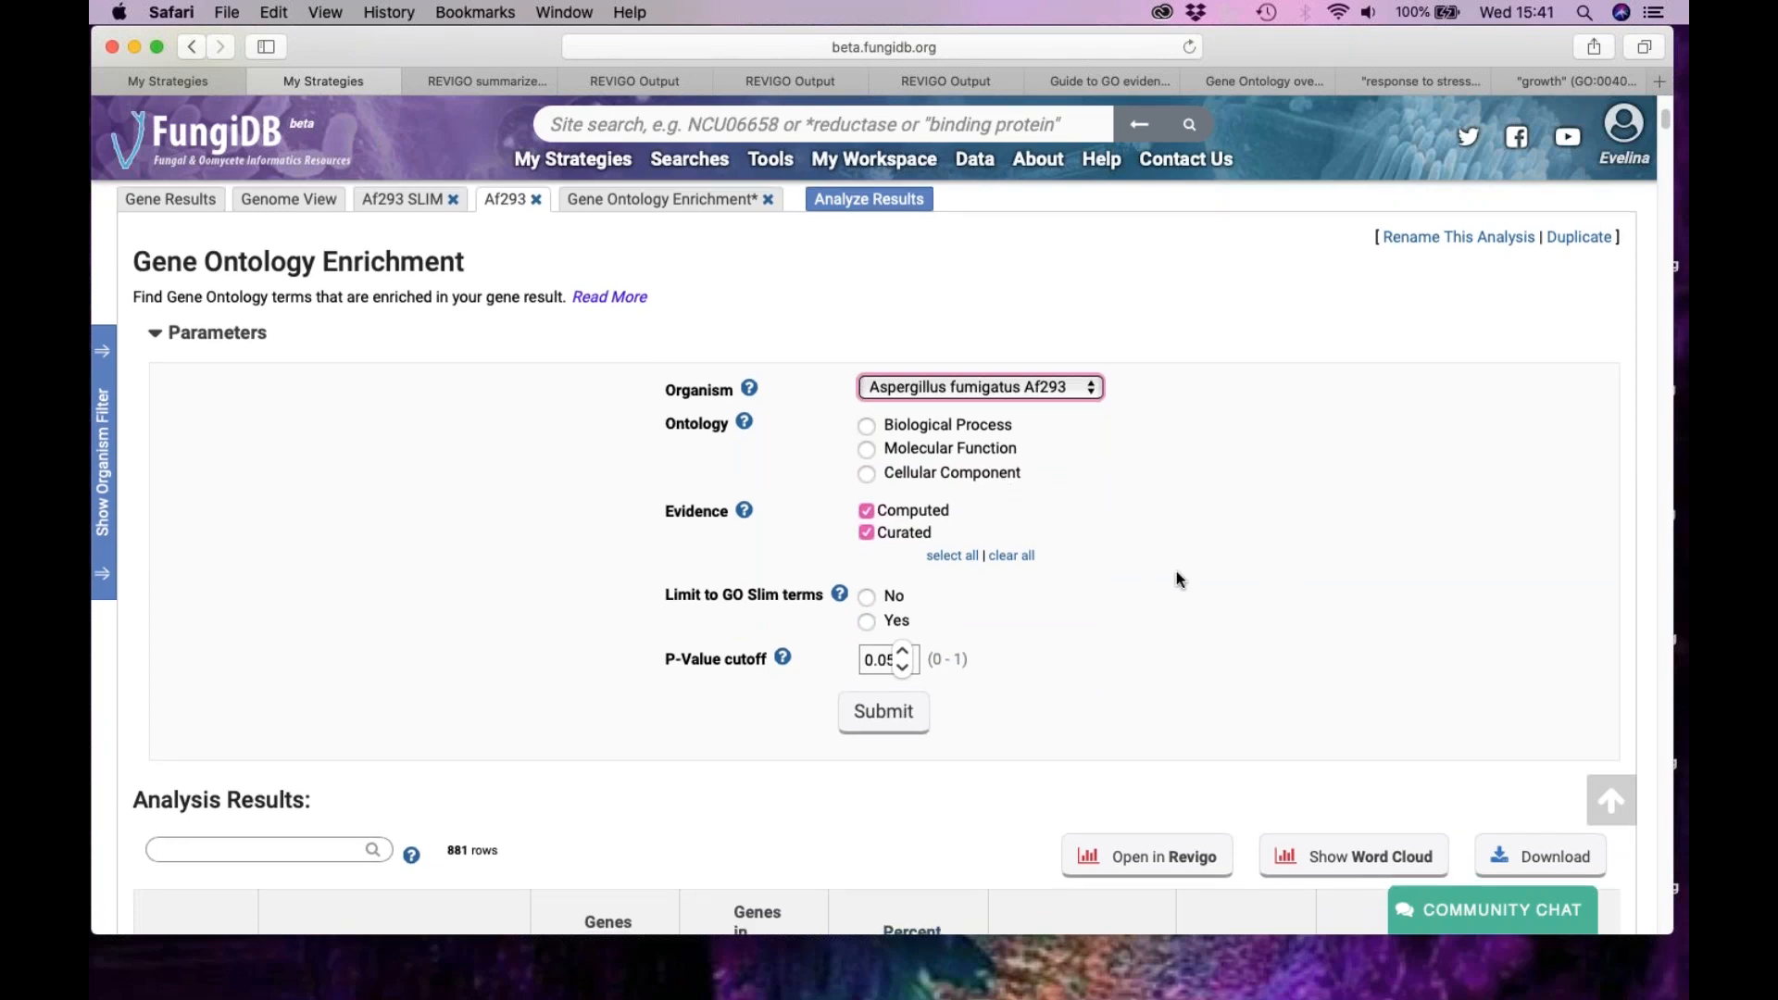
# - Sort the Af293 enrichment analysis results by the Benjamini value in ascending order, checking the descending order as well
pyautogui.scroll(-5, 1176, 580)
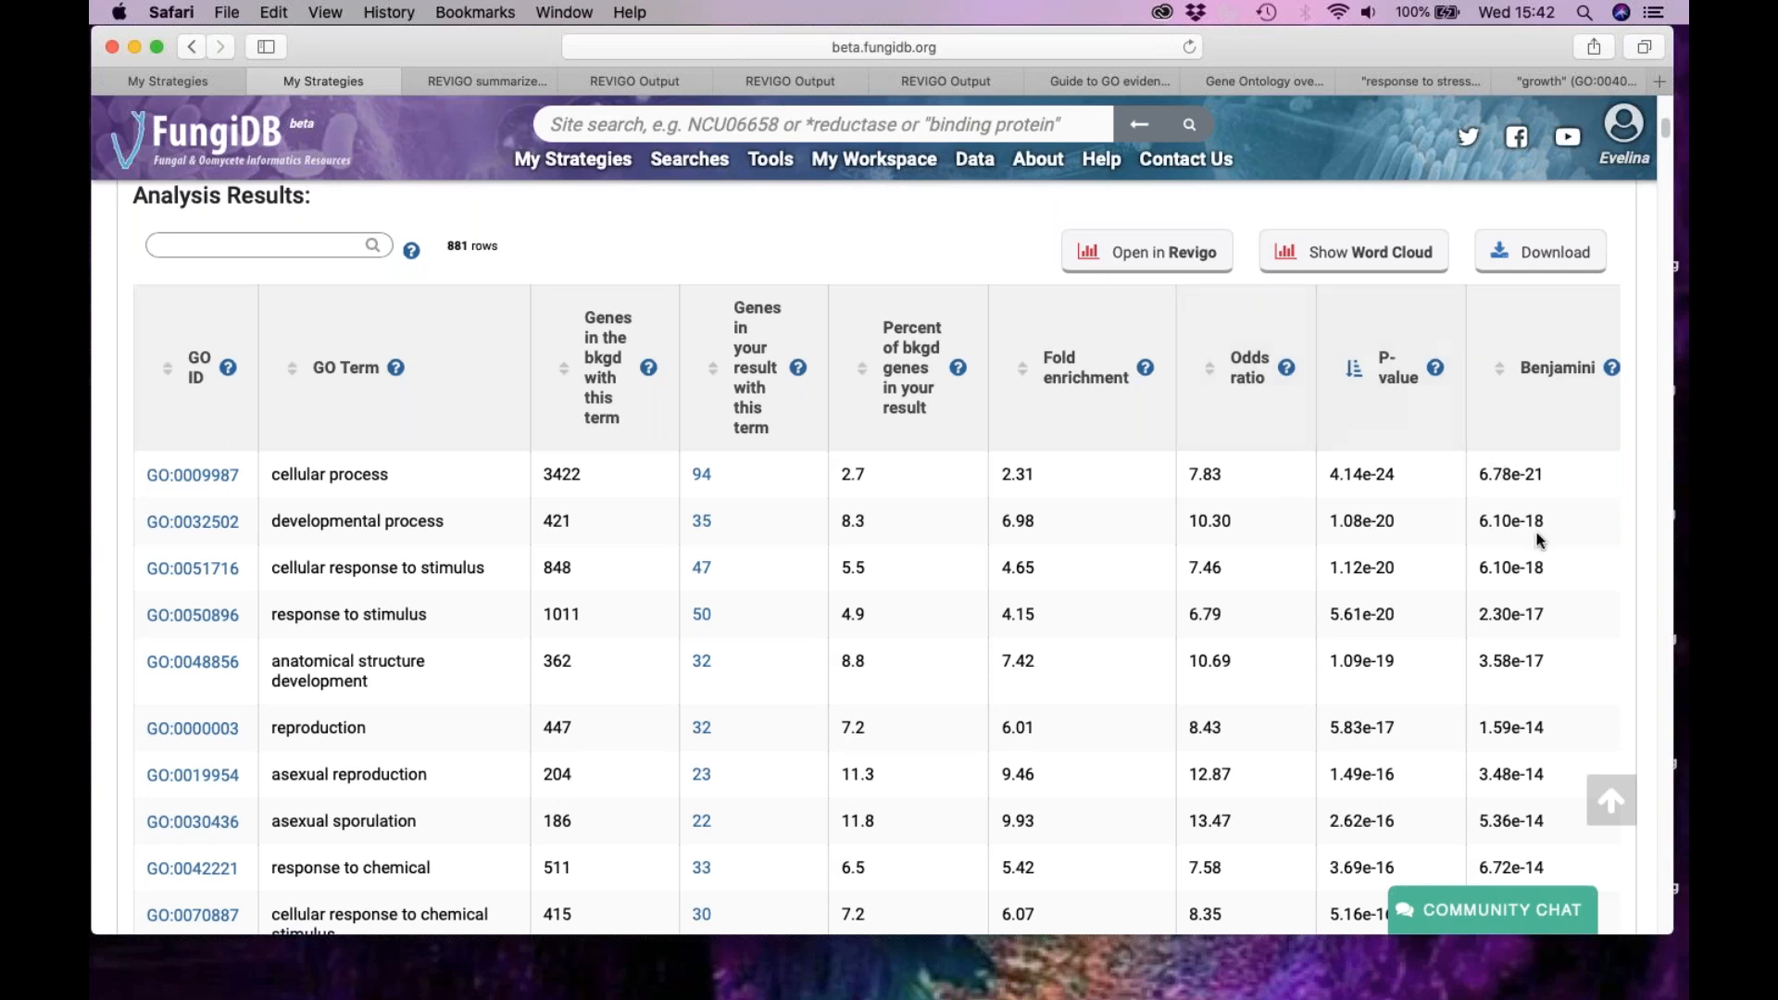
pyautogui.hscroll(5, 1537, 541)
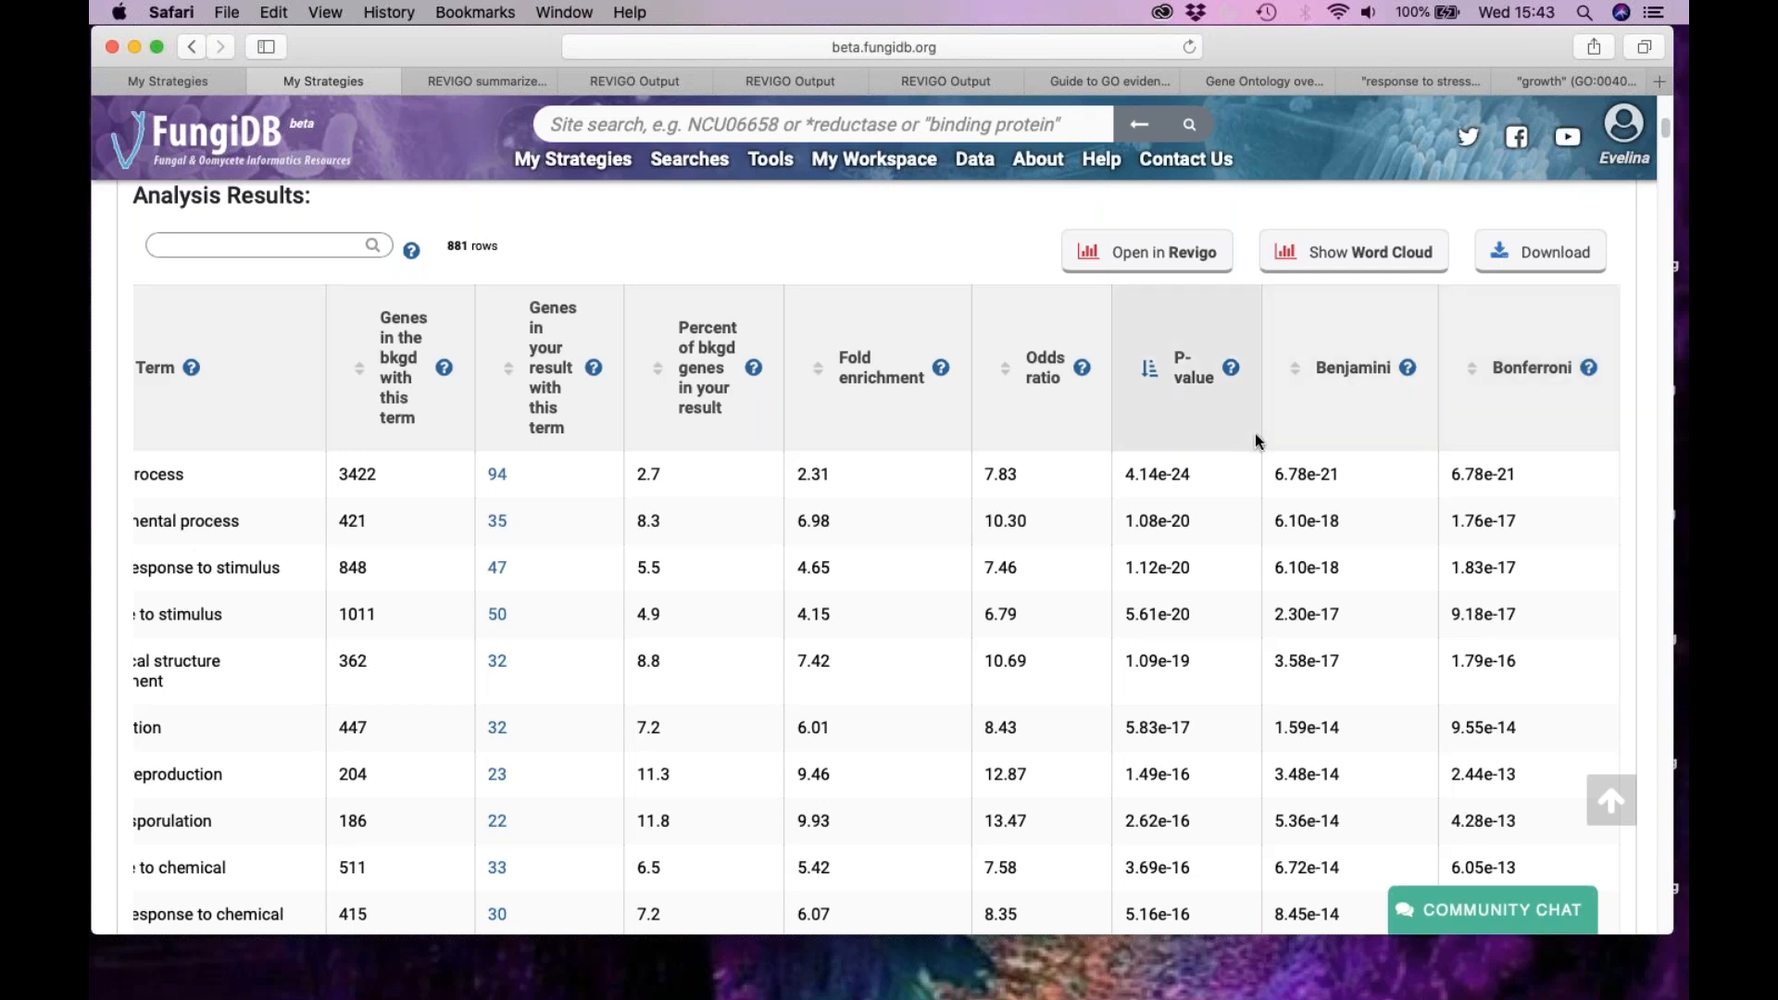
pyautogui.click(1295, 369)
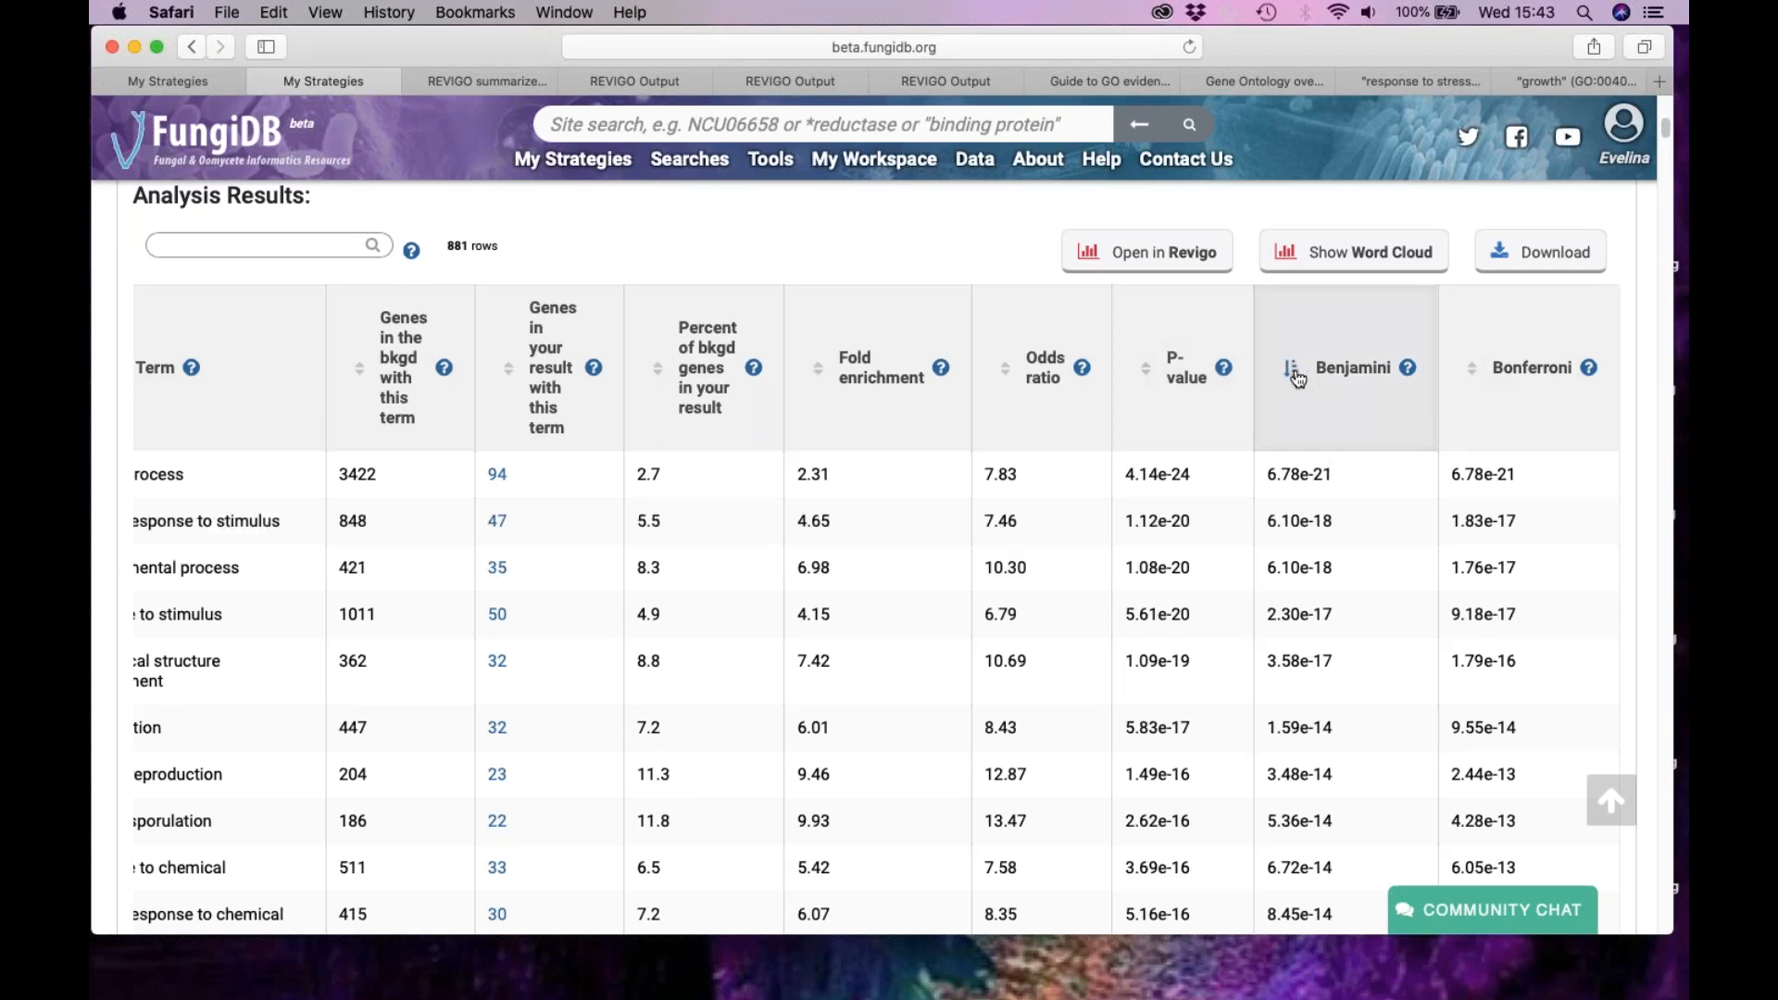
pyautogui.click(1295, 372)
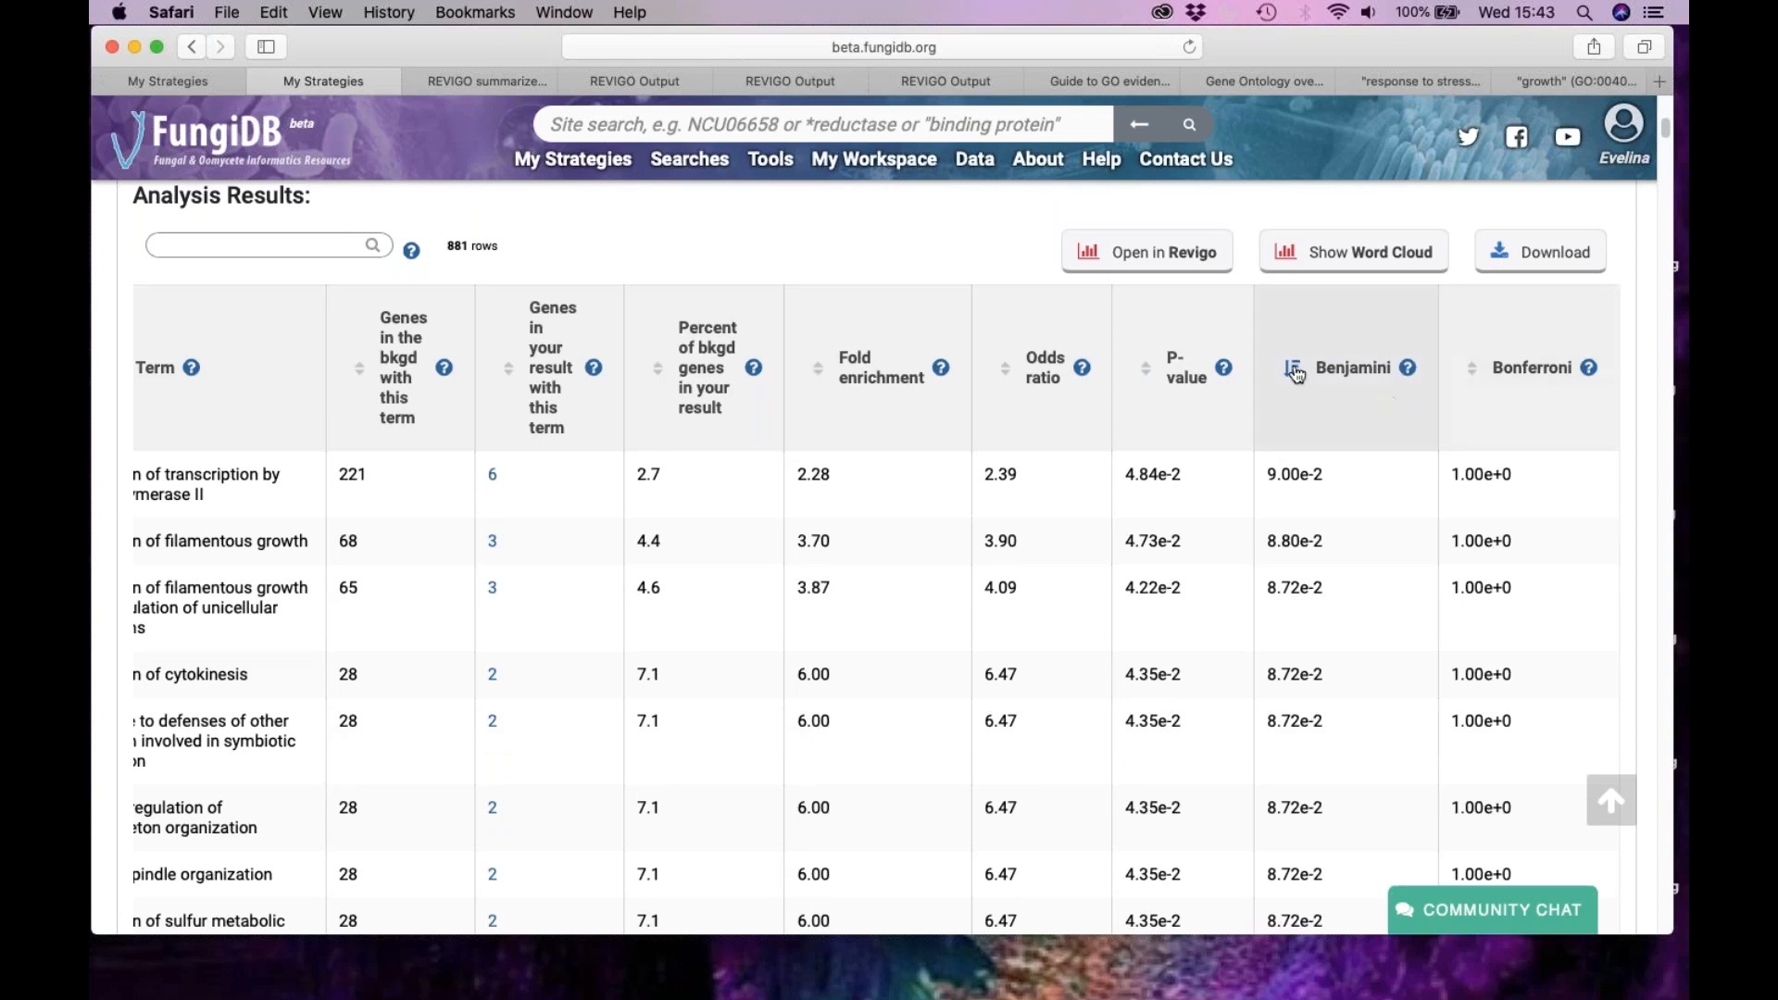
pyautogui.click(1295, 370)
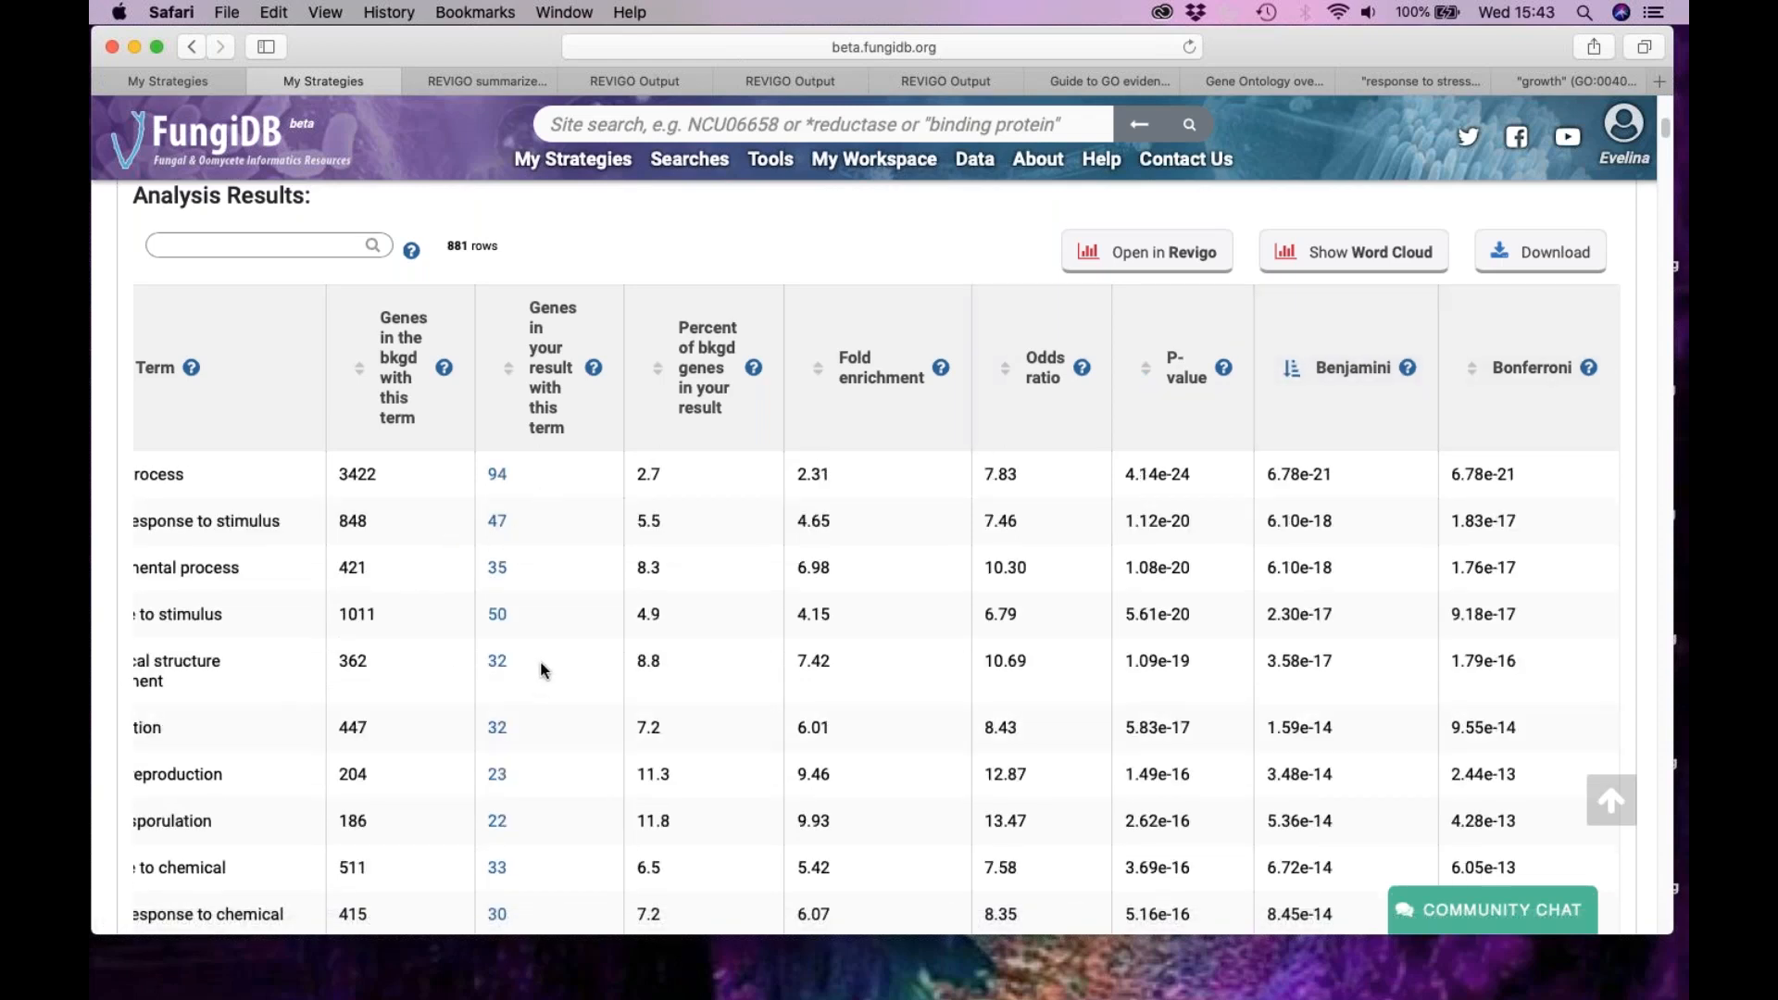
# - Examine the GO terms in the Af293 enrichment results alongside their gene counts and Benjamini values
pyautogui.hscroll(-5, 542, 670)
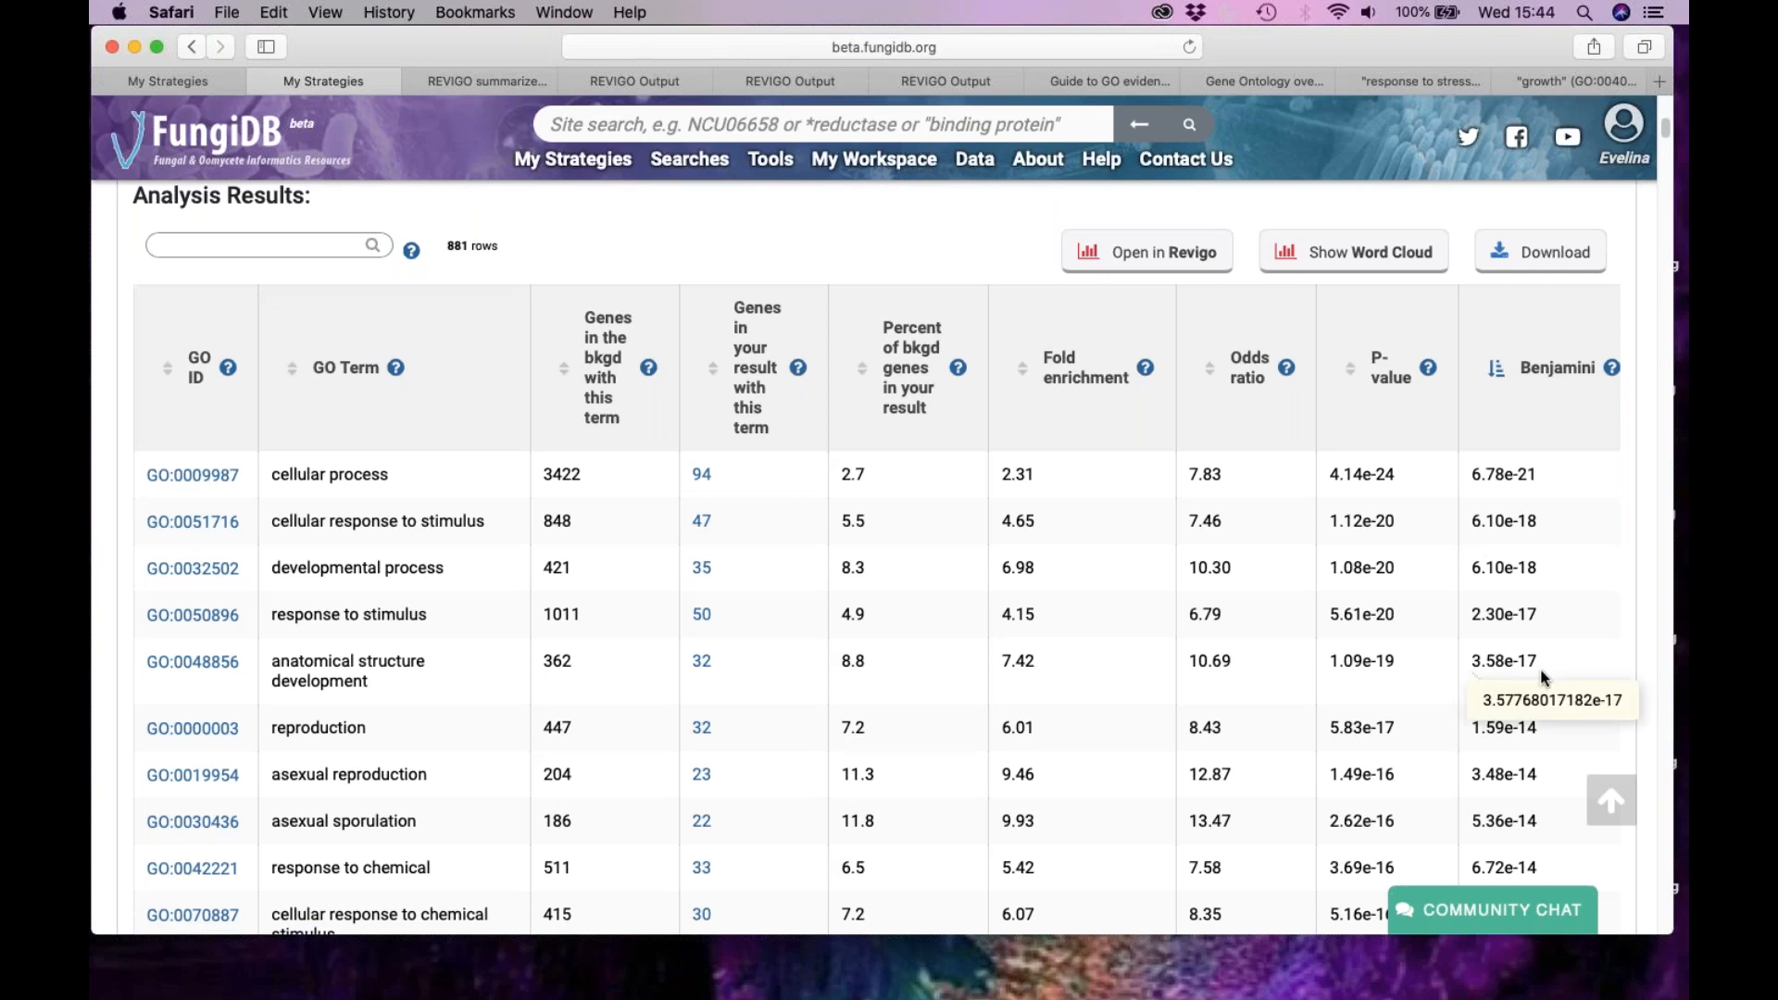
pyautogui.scroll(-1, 1399, 797)
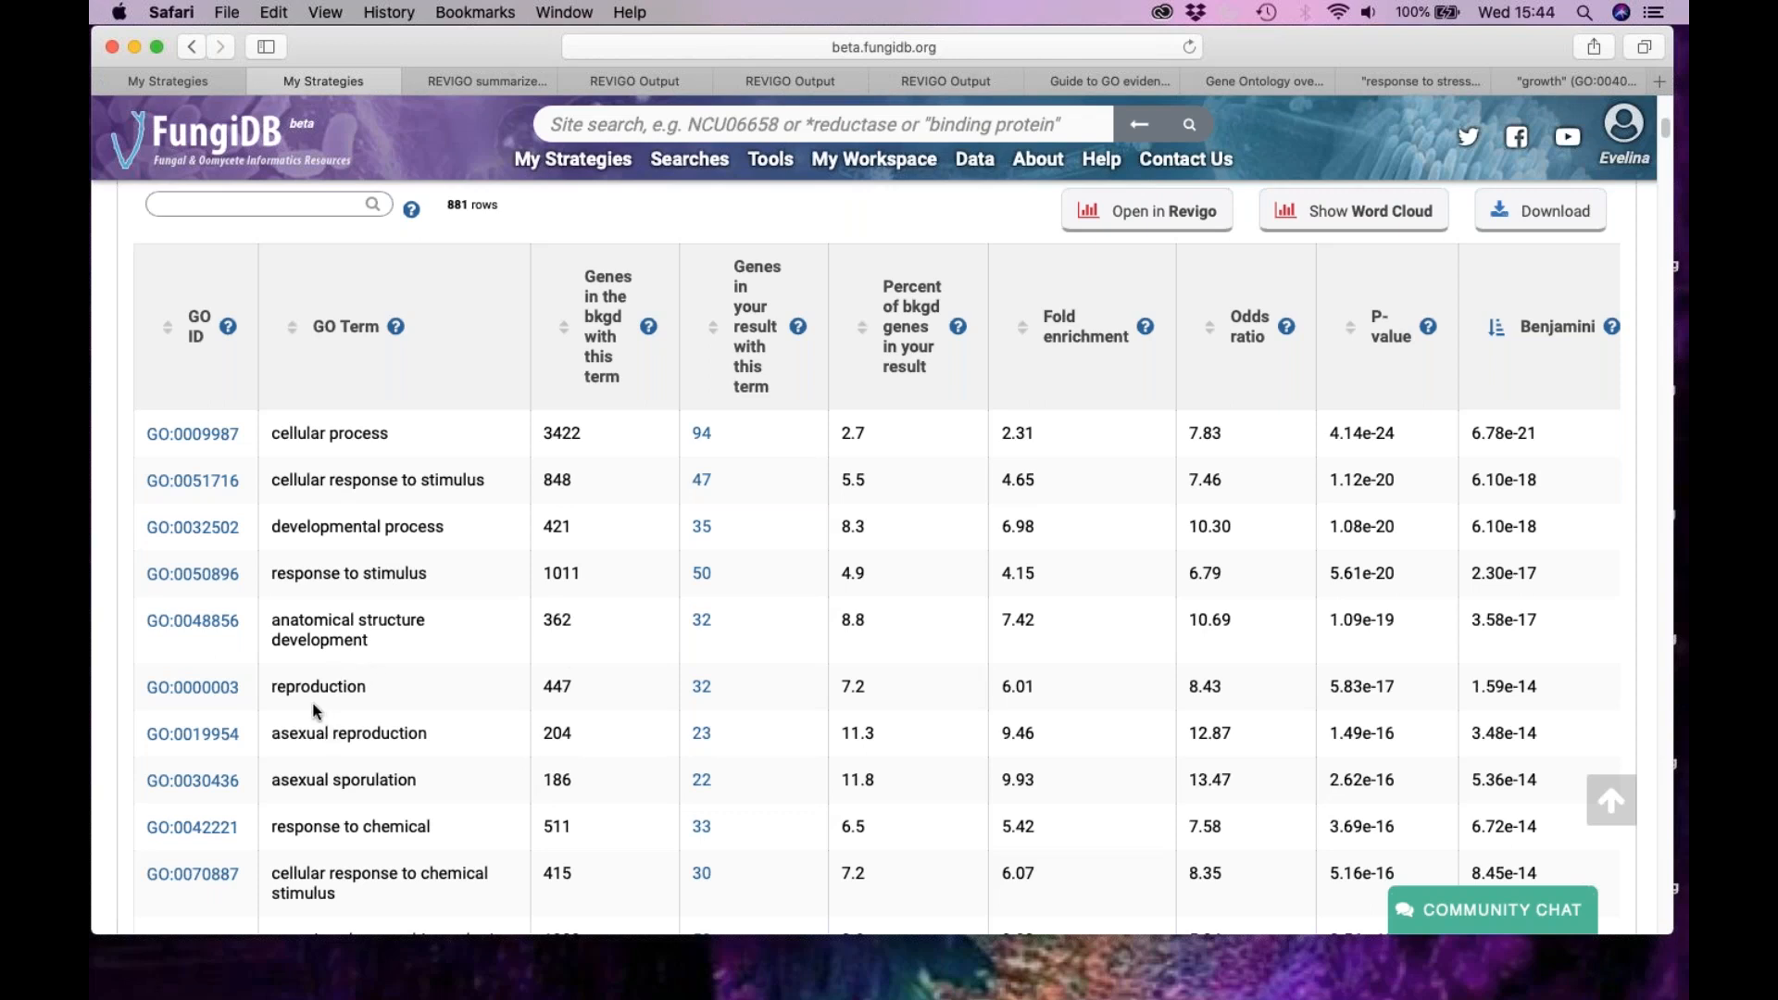
pyautogui.scroll(1, 339, 732)
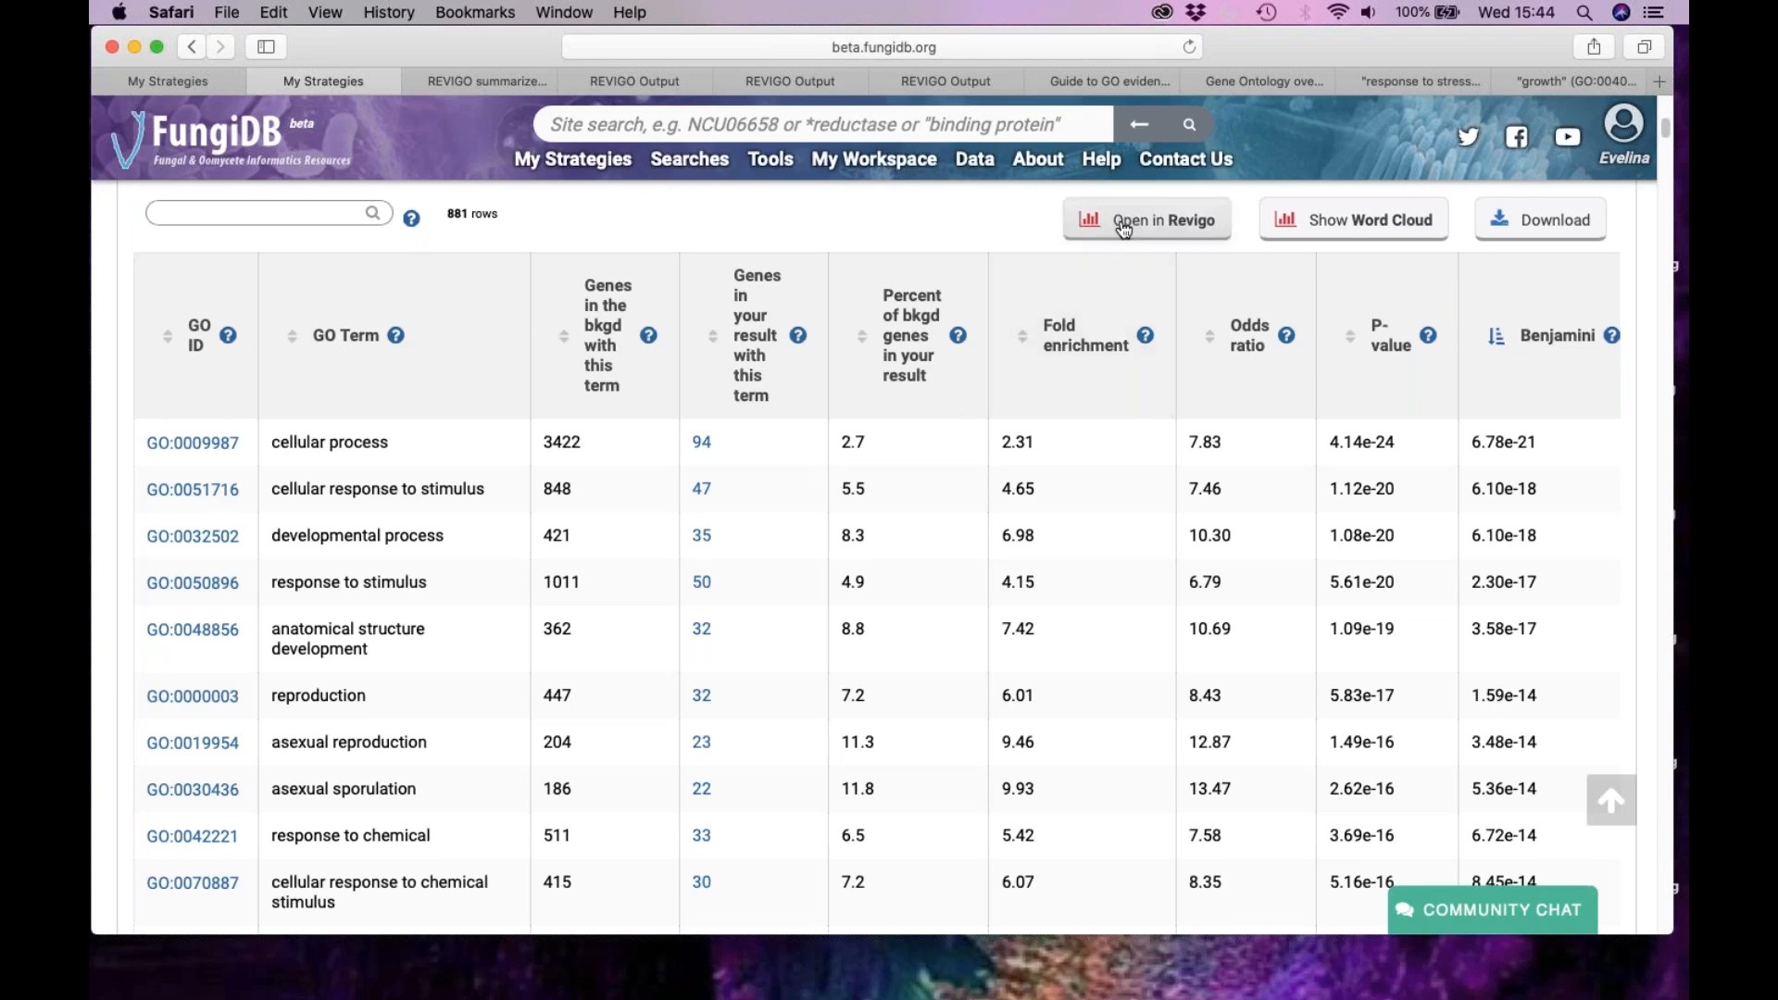
# - Open the enrichment results in REVIGO and review the submitted list of GO IDs with p-values on its submission page
pyautogui.click(1196, 229)
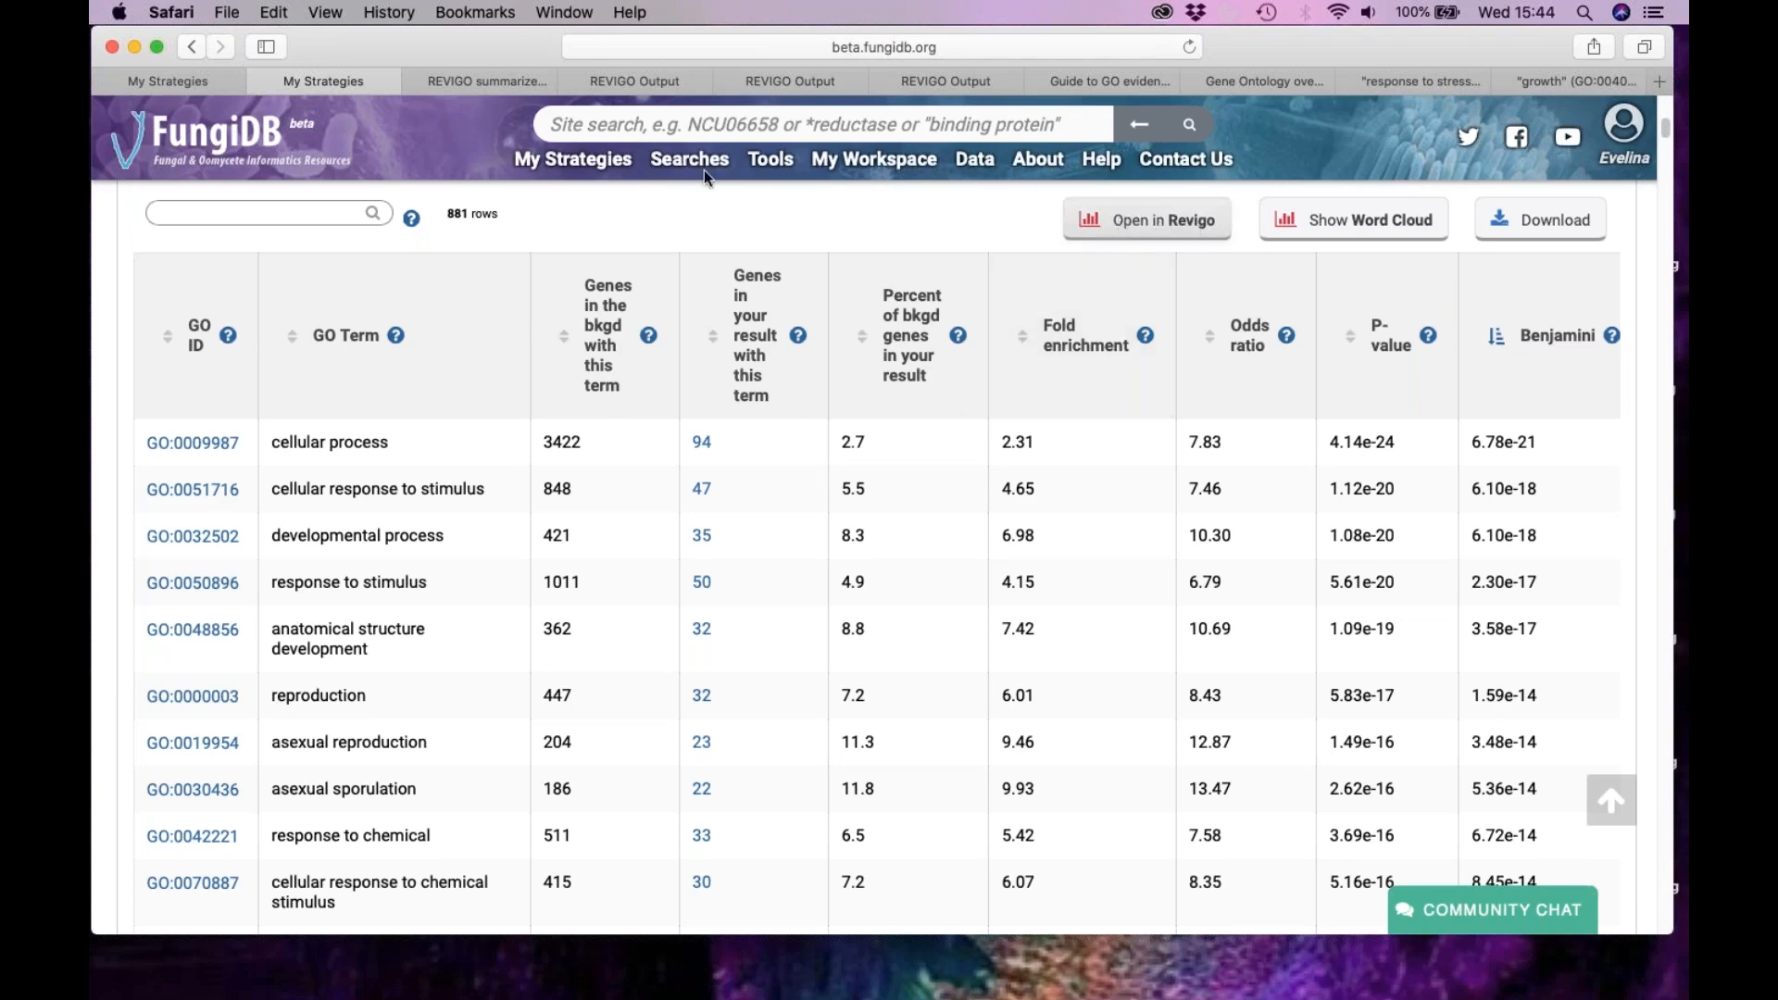
pyautogui.click(489, 77)
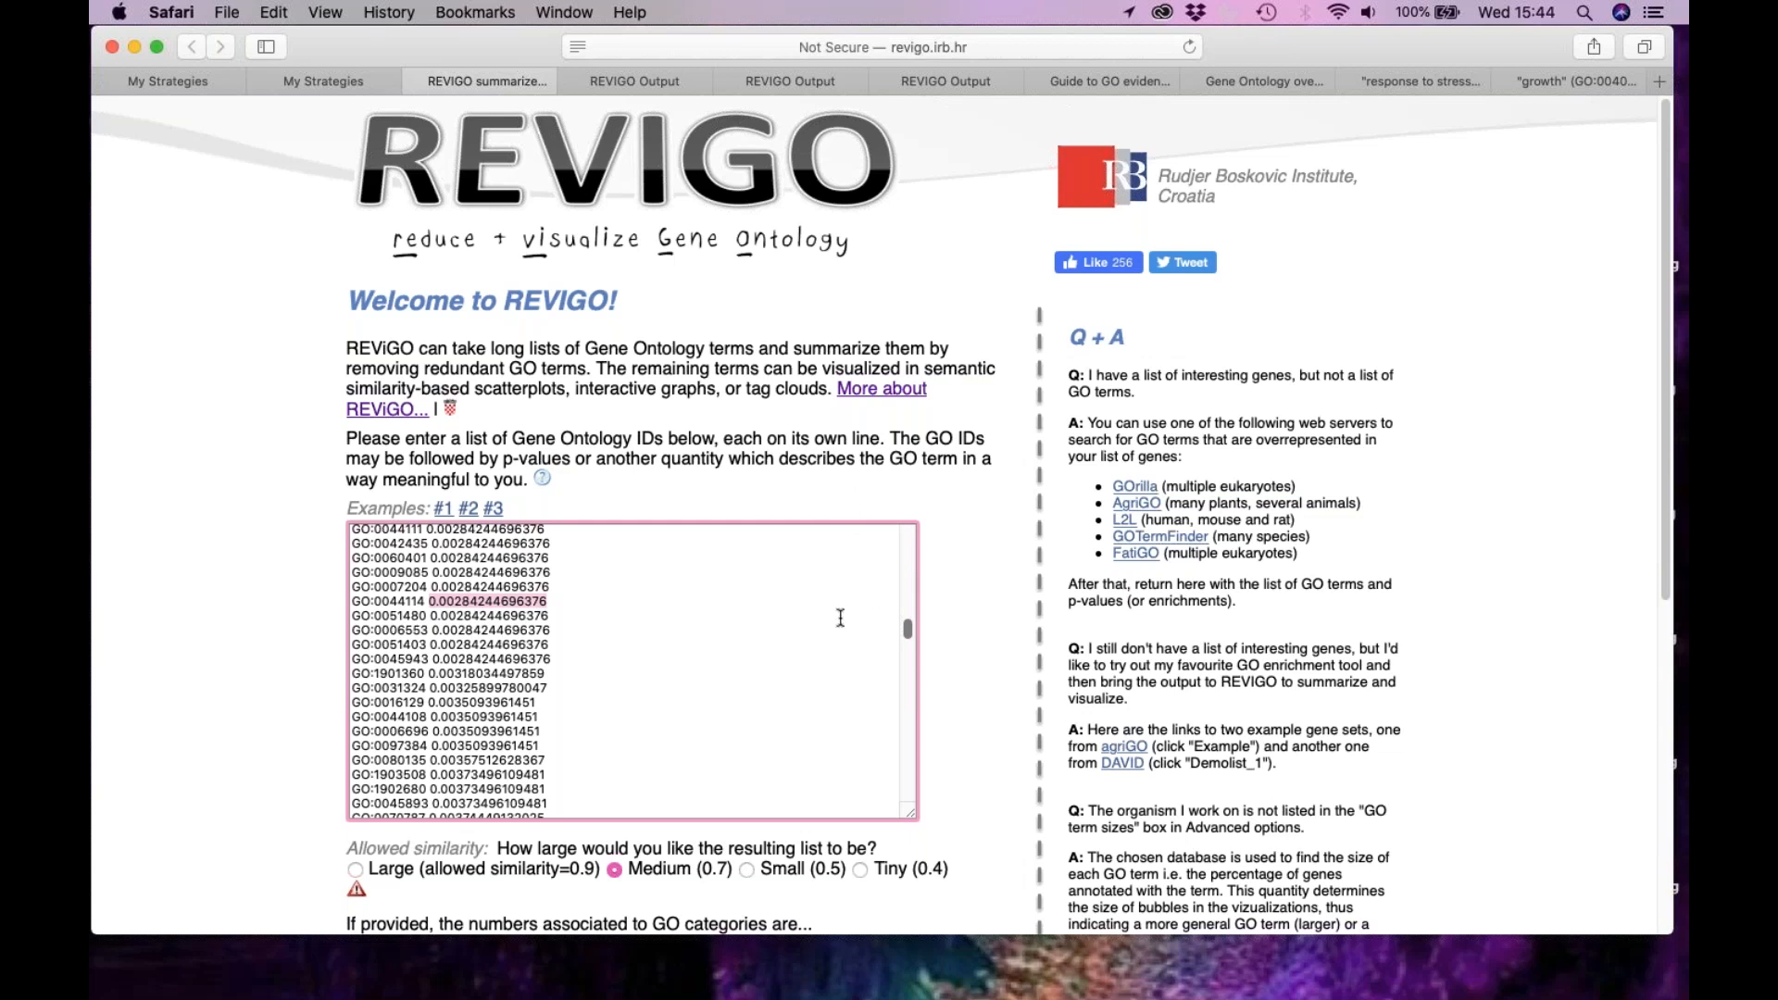
pyautogui.scroll(-1, 715, 625)
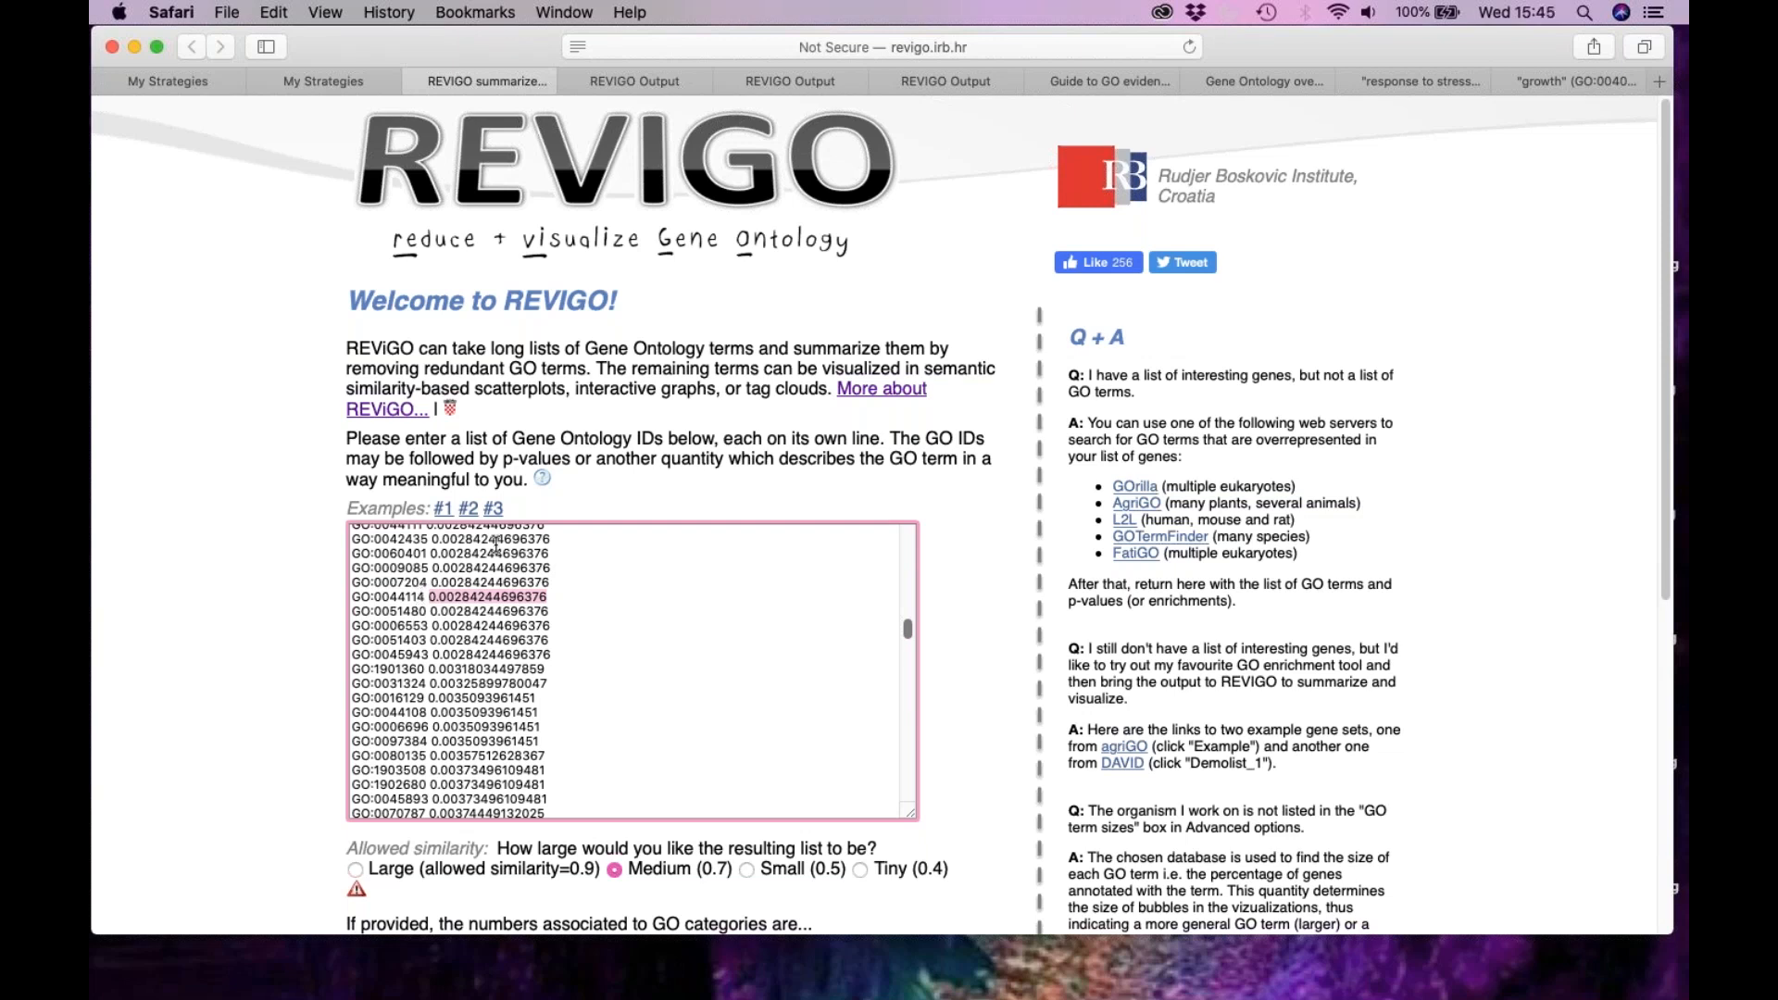
# - Switch to the first open REVIGO output page and examine the Biological Process scatterplot with its log10 p-value color scale
pyautogui.click(653, 80)
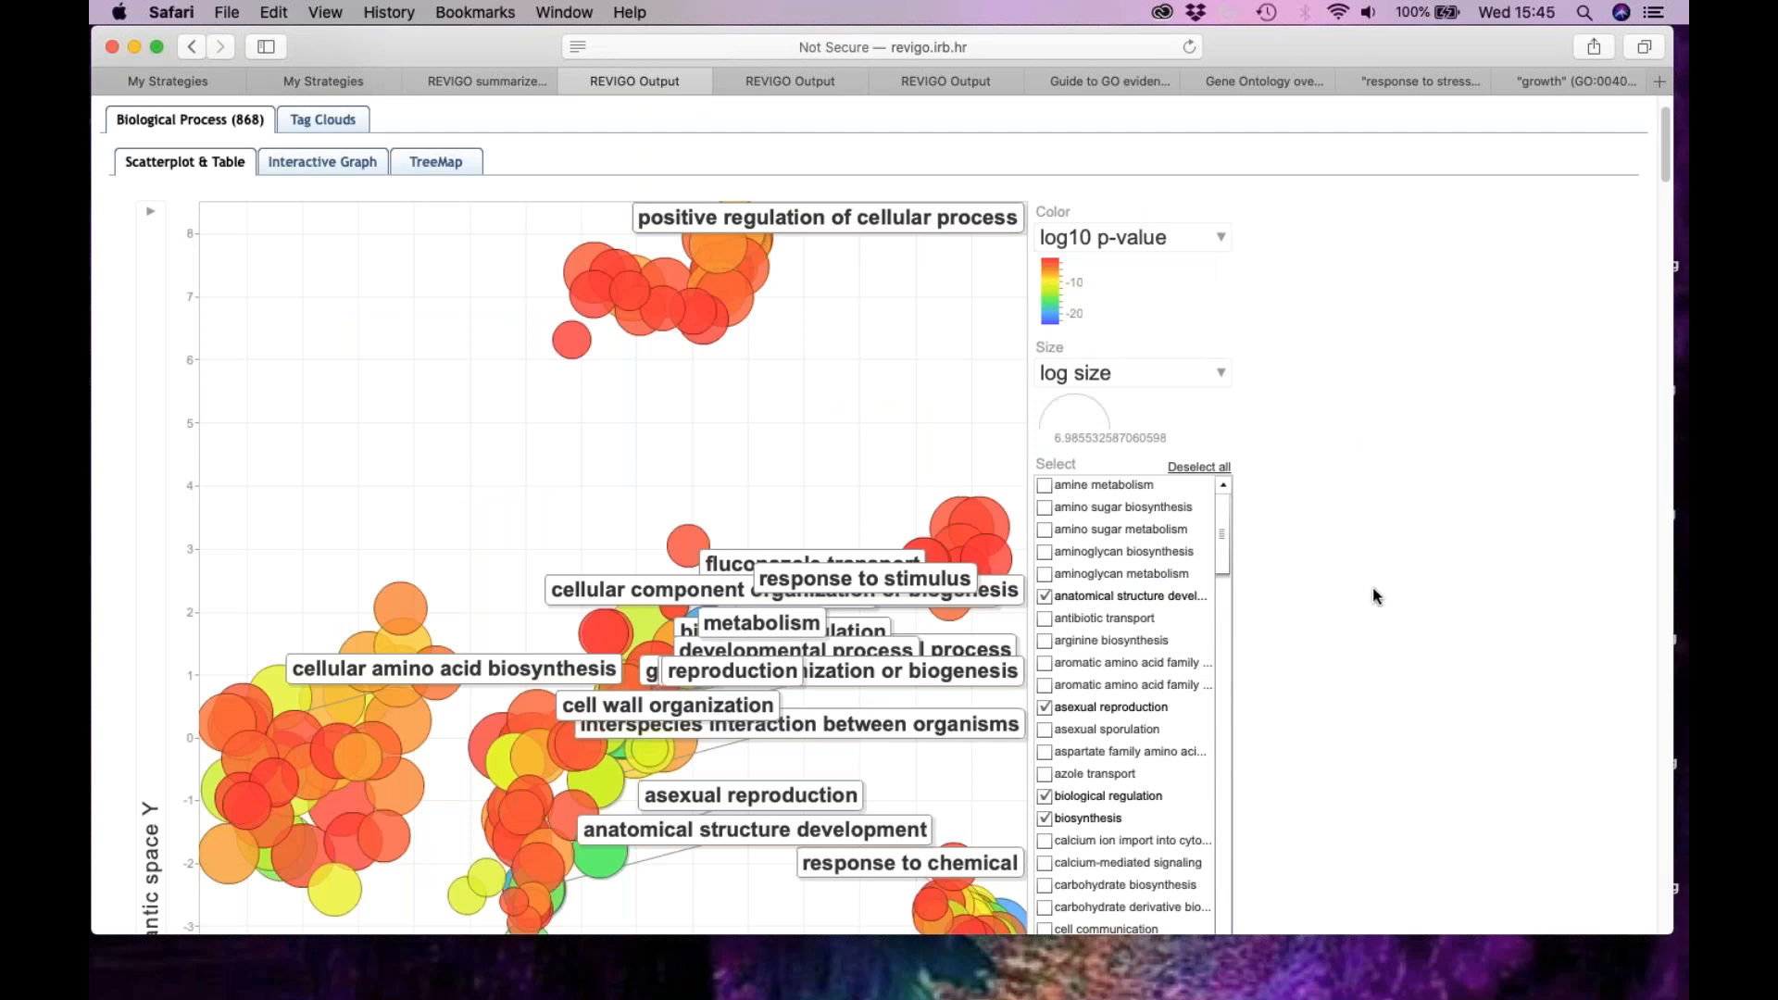
pyautogui.scroll(-1, 1340, 716)
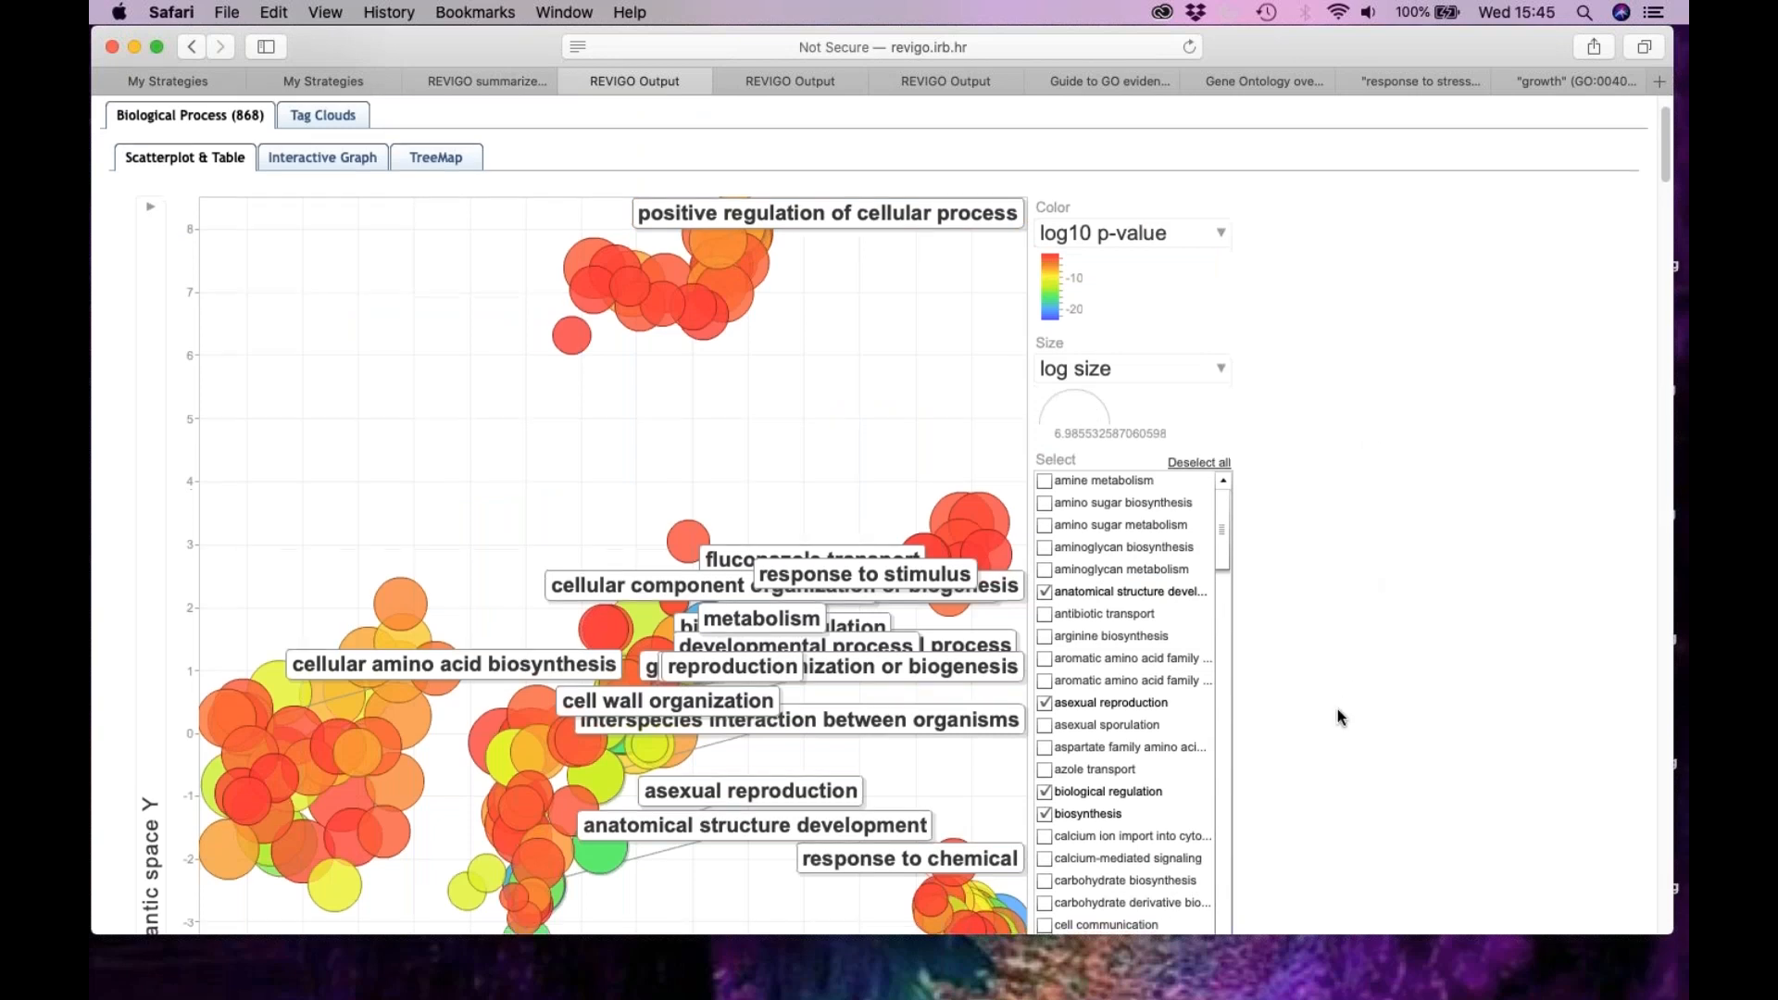
pyautogui.scroll(-3, 1338, 709)
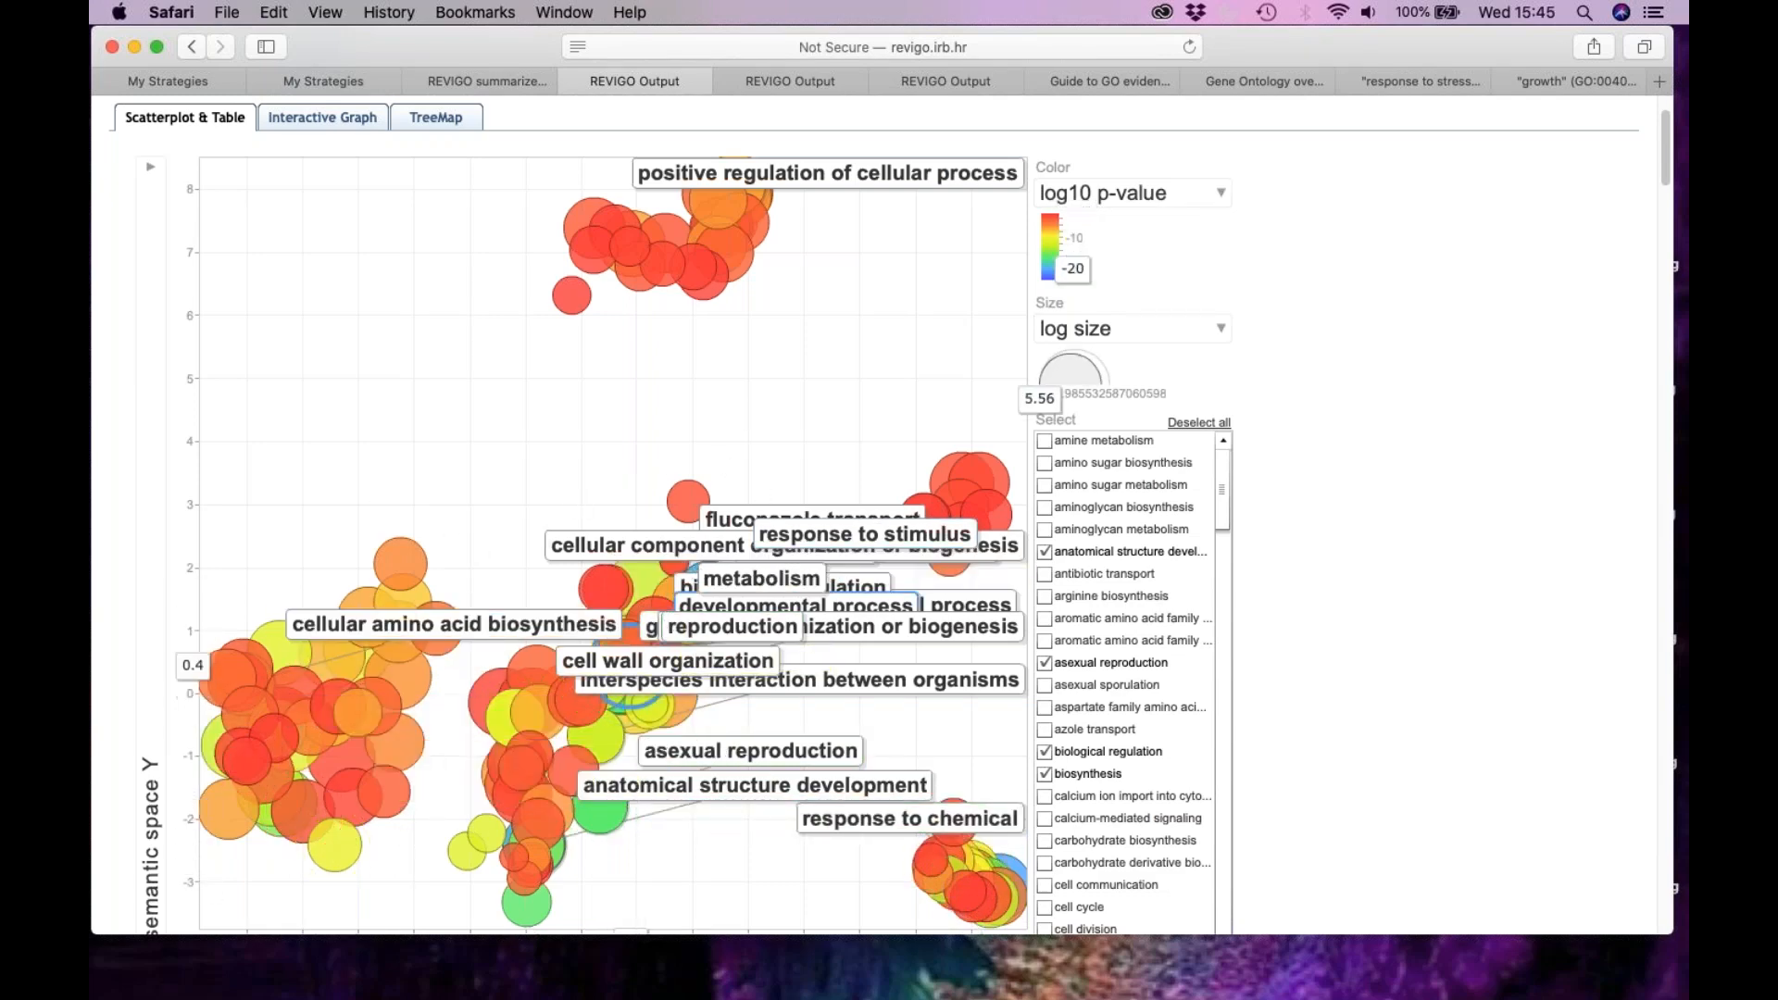
# - Switch to the REVIGO output table and examine the GO terms grouped under "cellular amino acid biosynthetic process"
pyautogui.click(815, 85)
pyautogui.moveTo(515, 223)
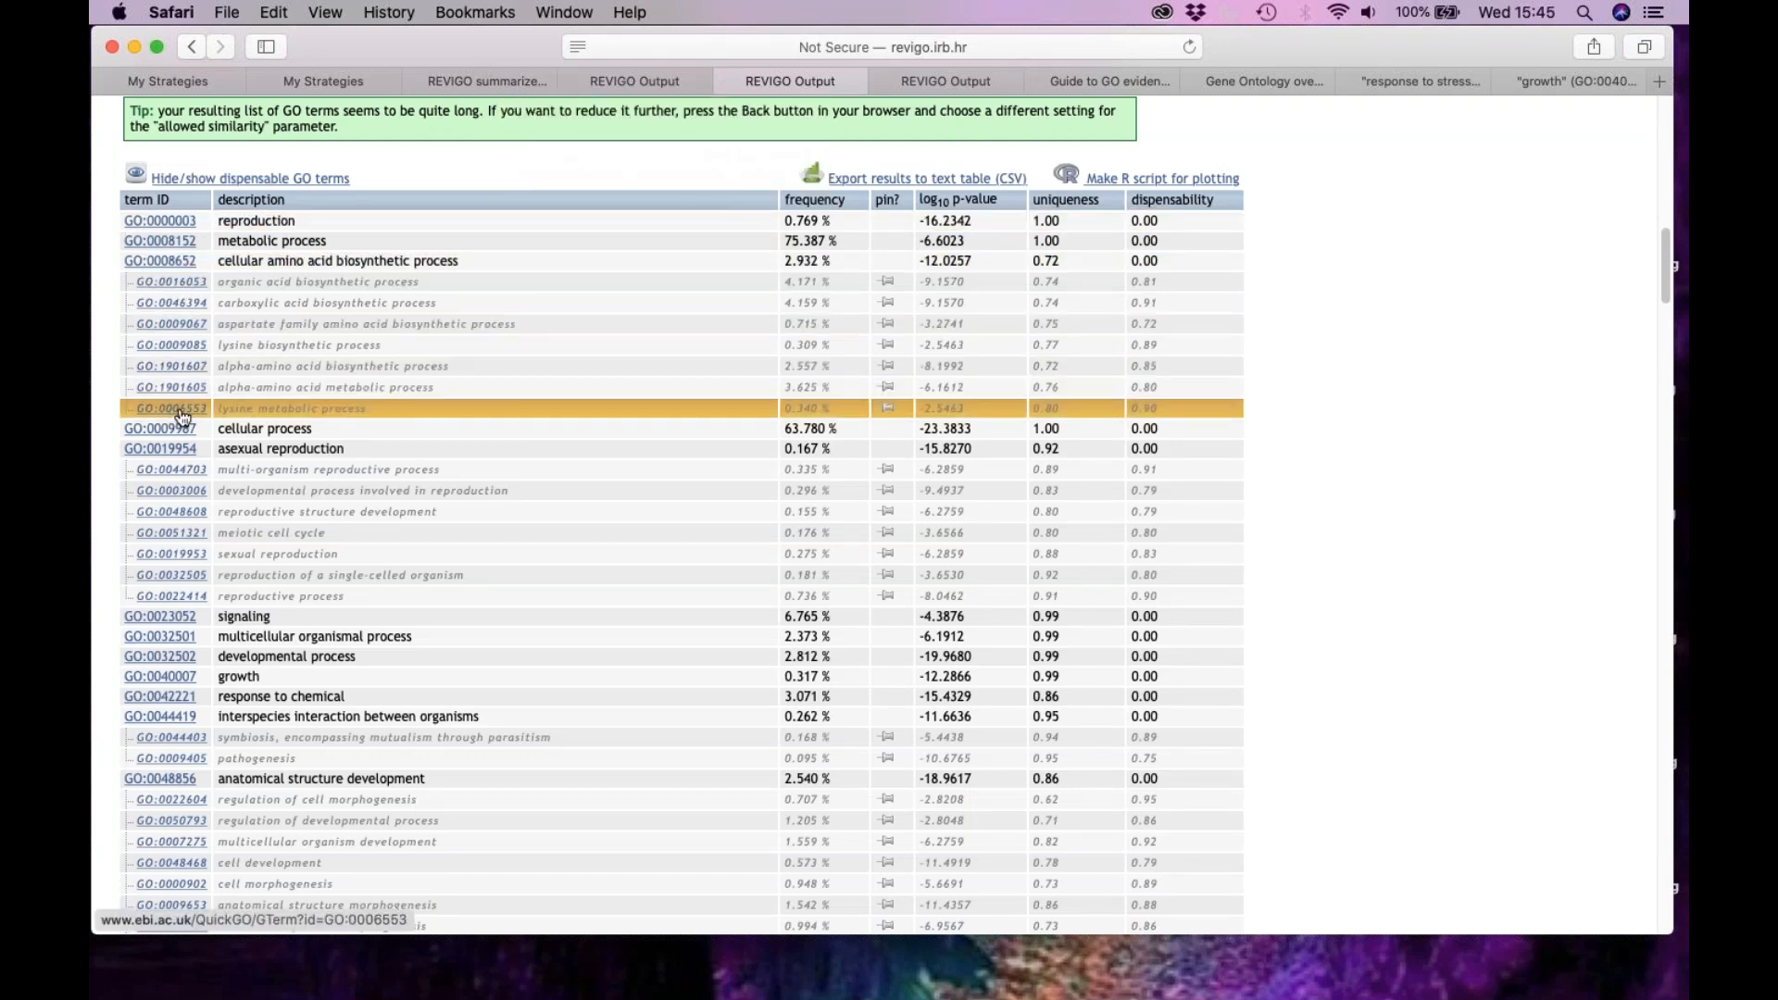
pyautogui.moveTo(219, 262)
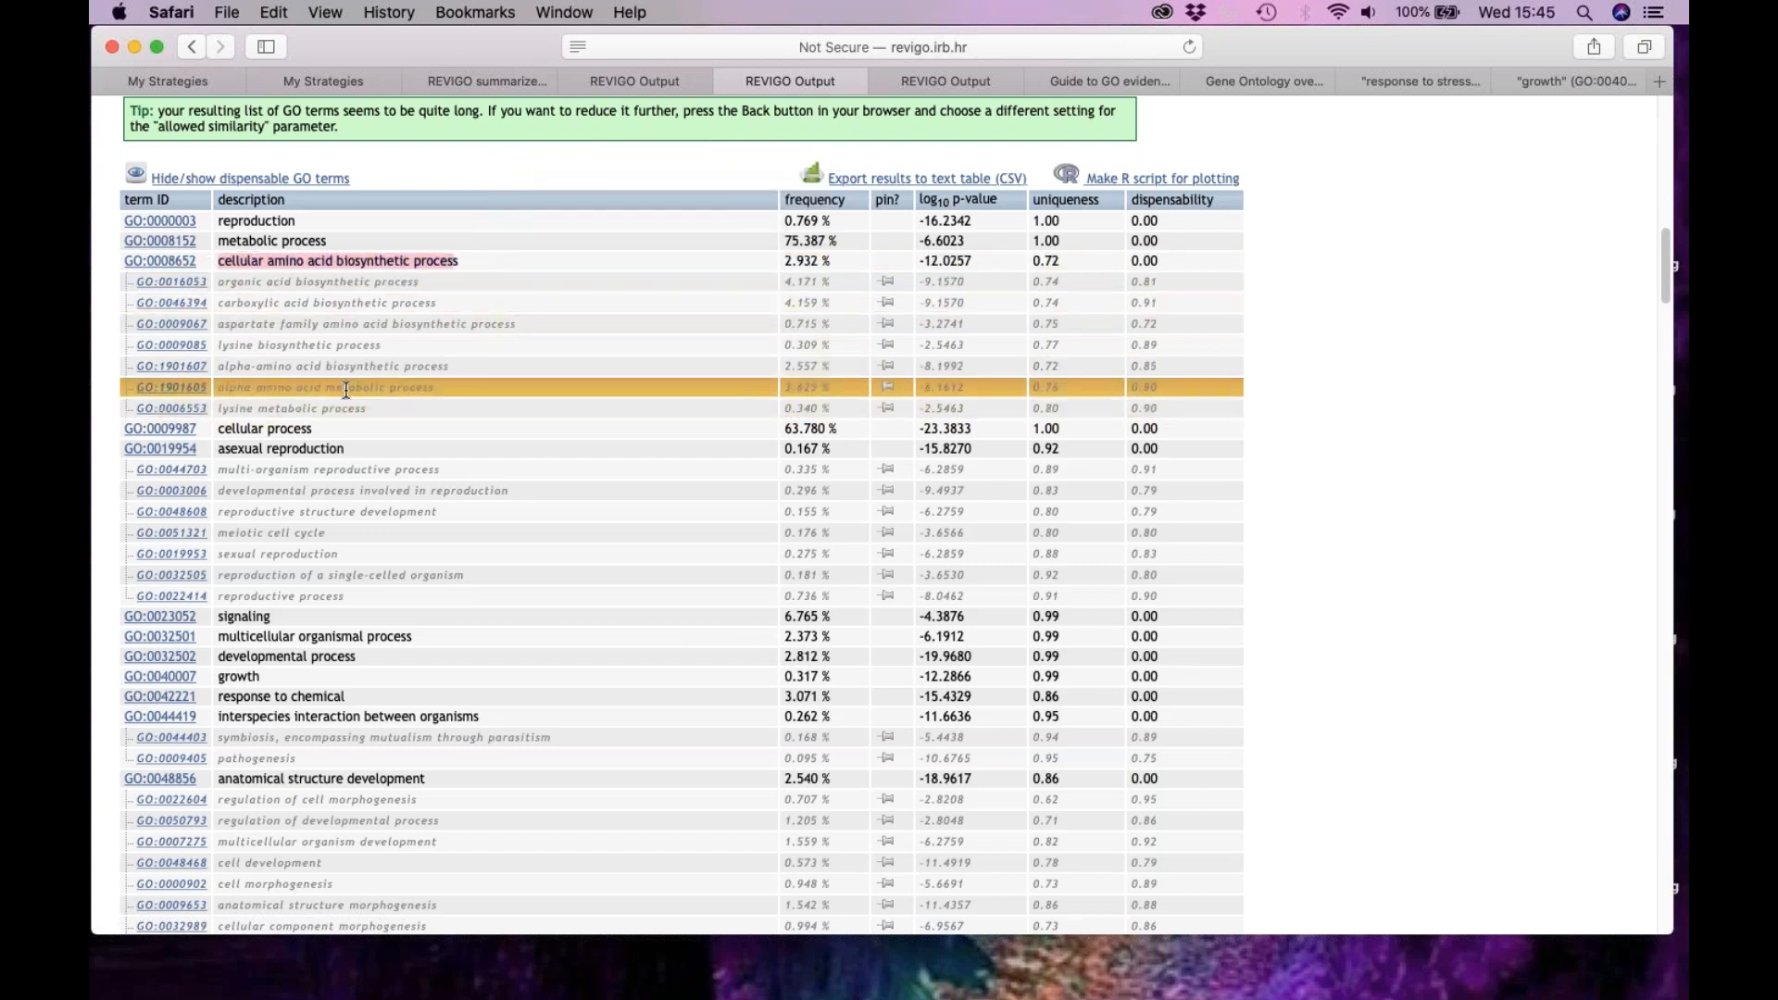
# - Compare the REVIGO scatterplot with the GO term table, ending on the scatterplot
pyautogui.click(631, 85)
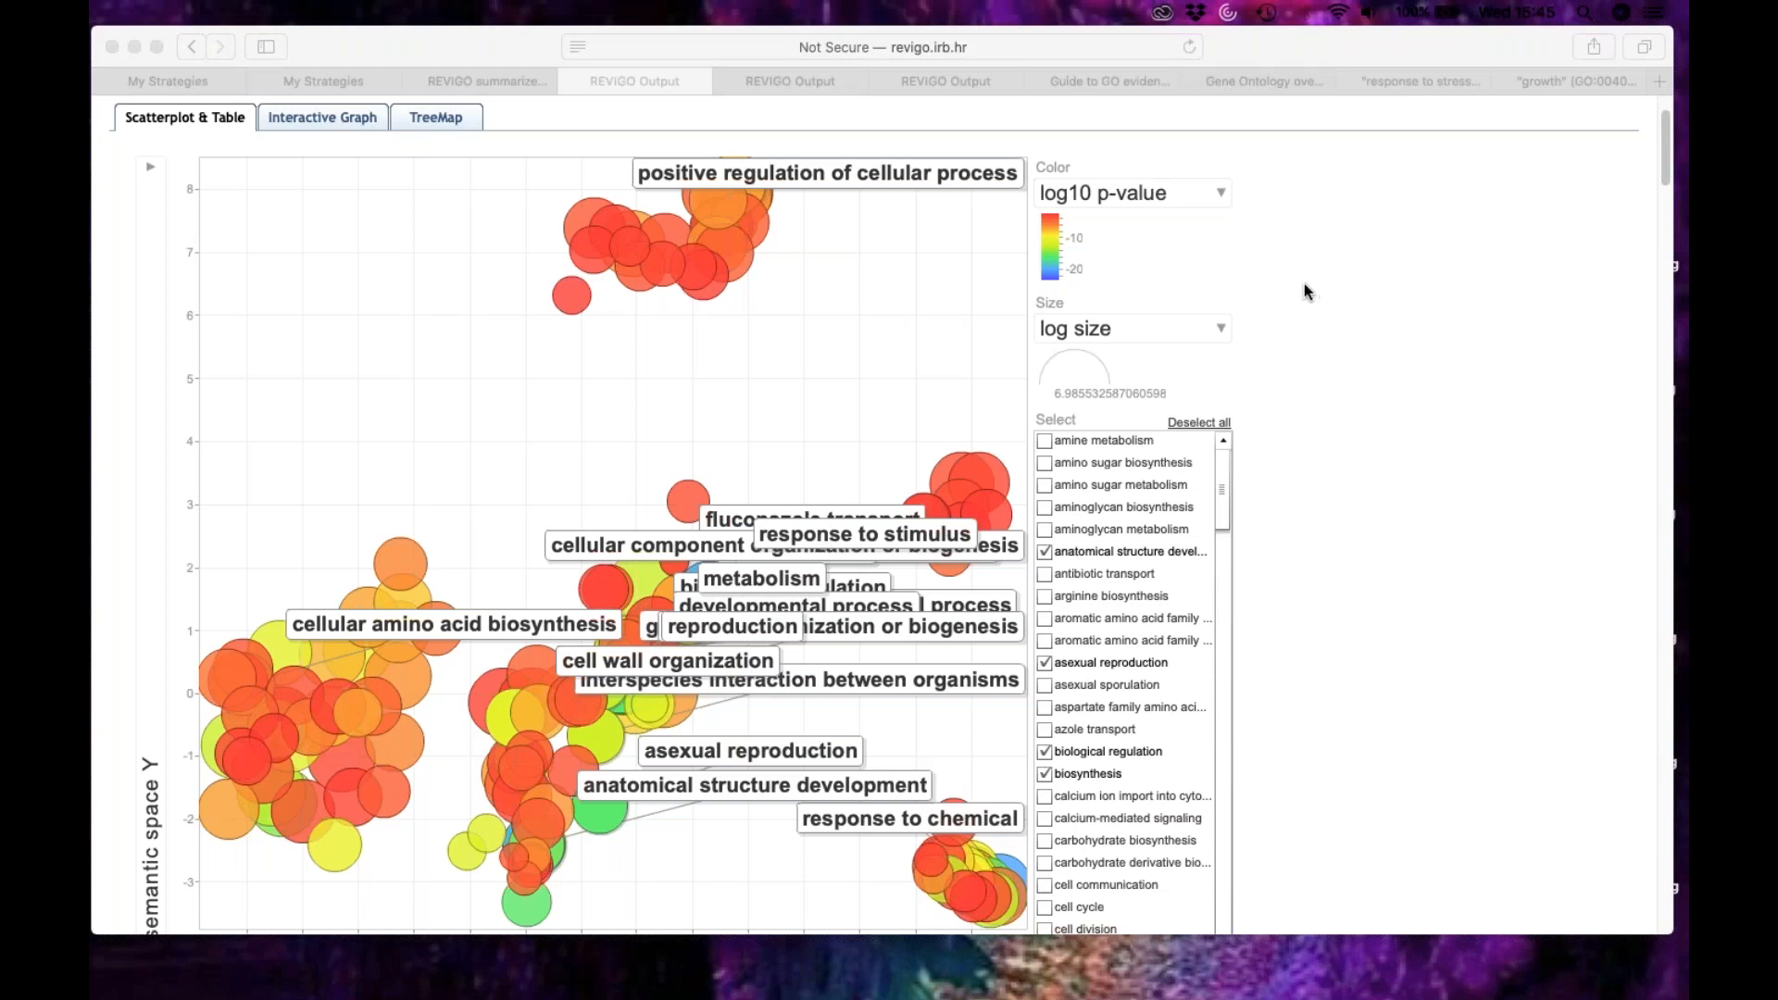
pyautogui.click(776, 80)
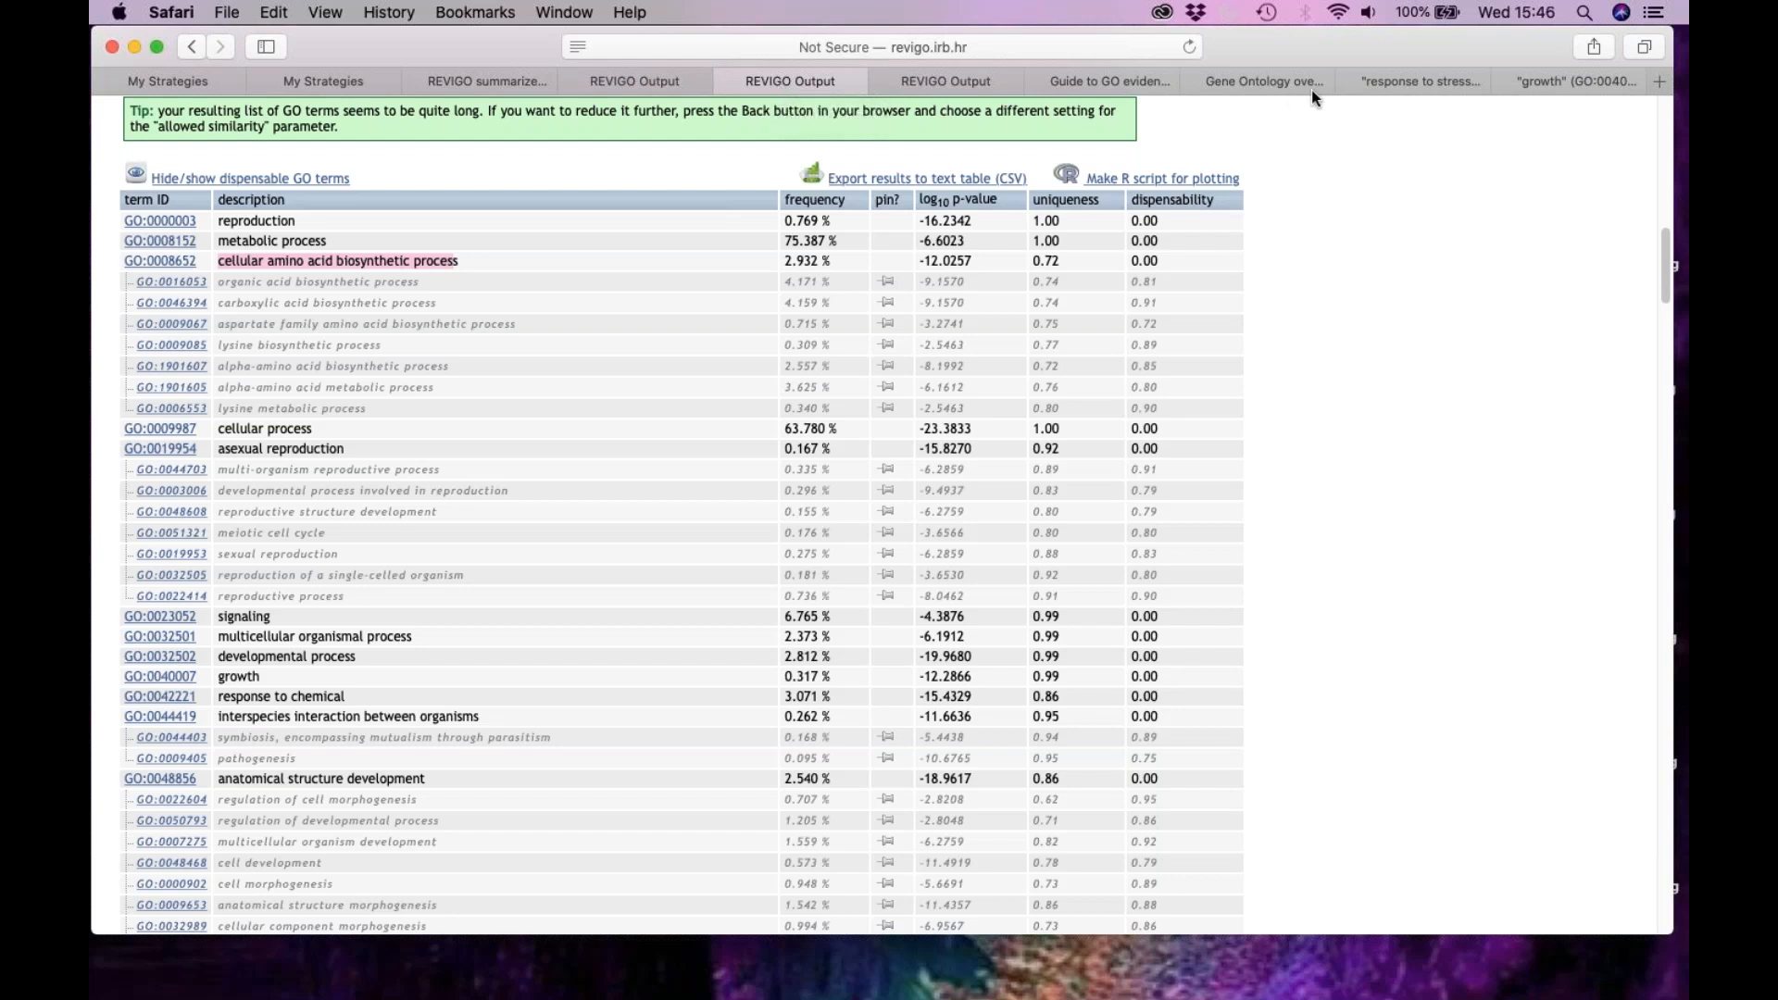
pyautogui.press('super+Tab')
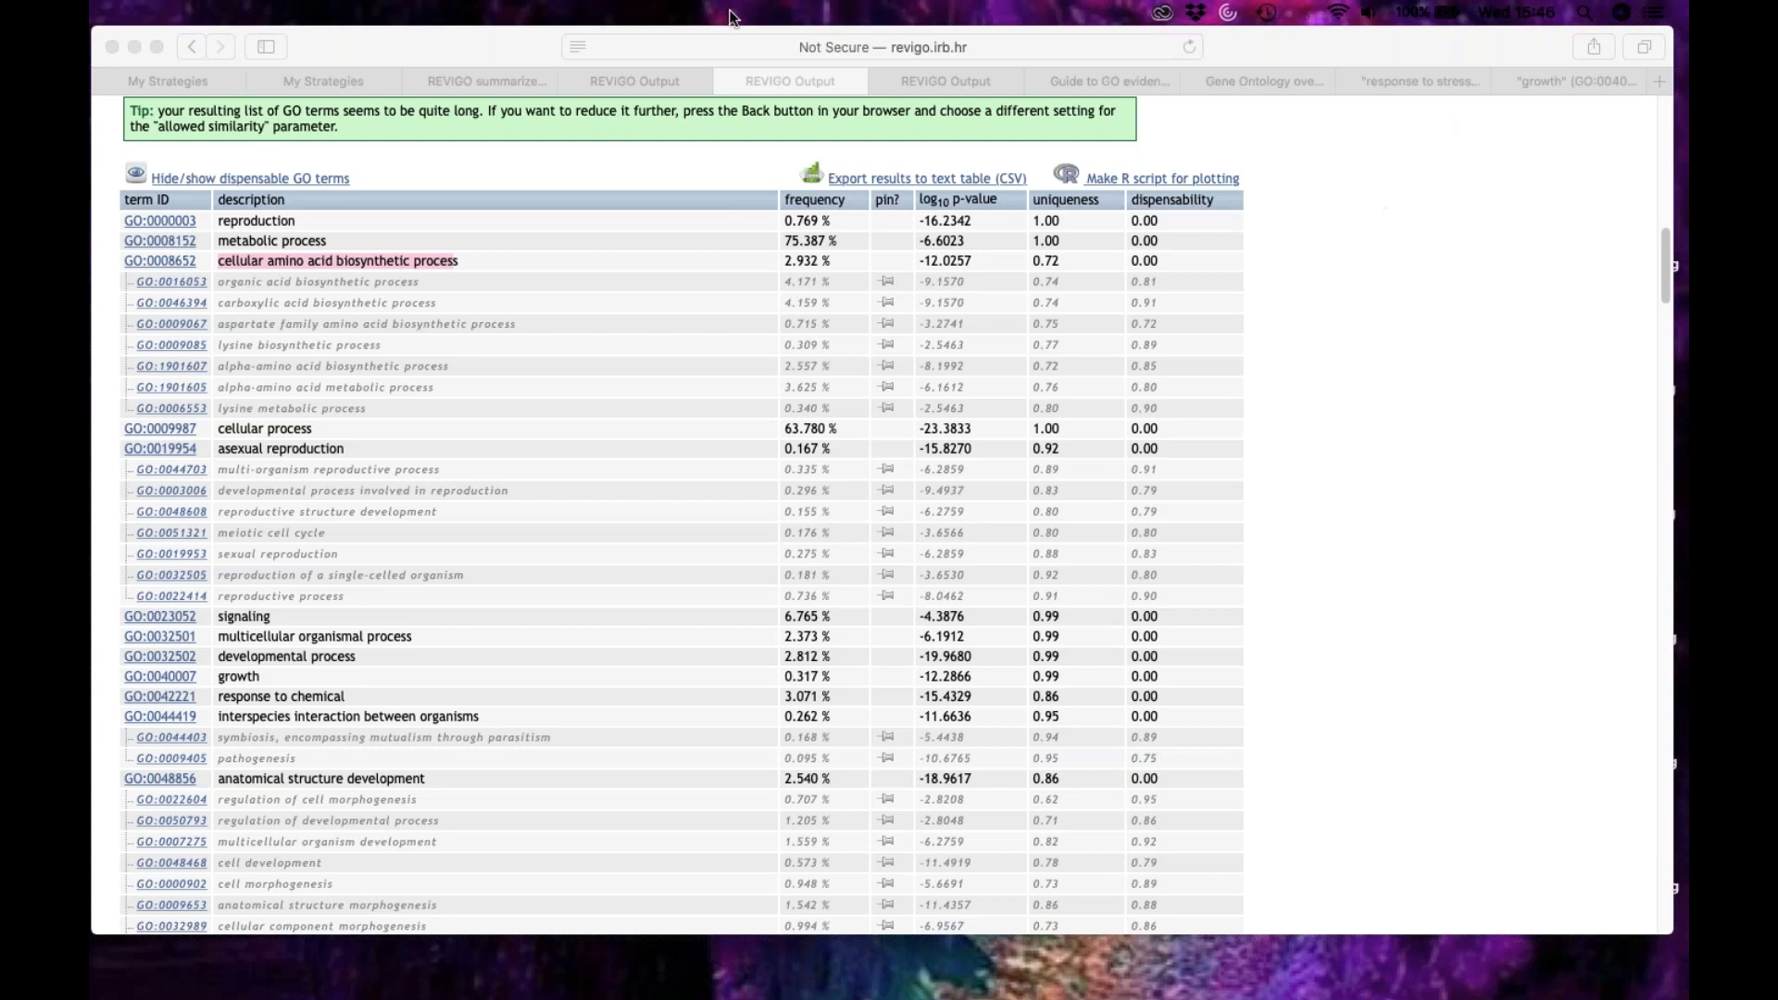
pyautogui.click(623, 81)
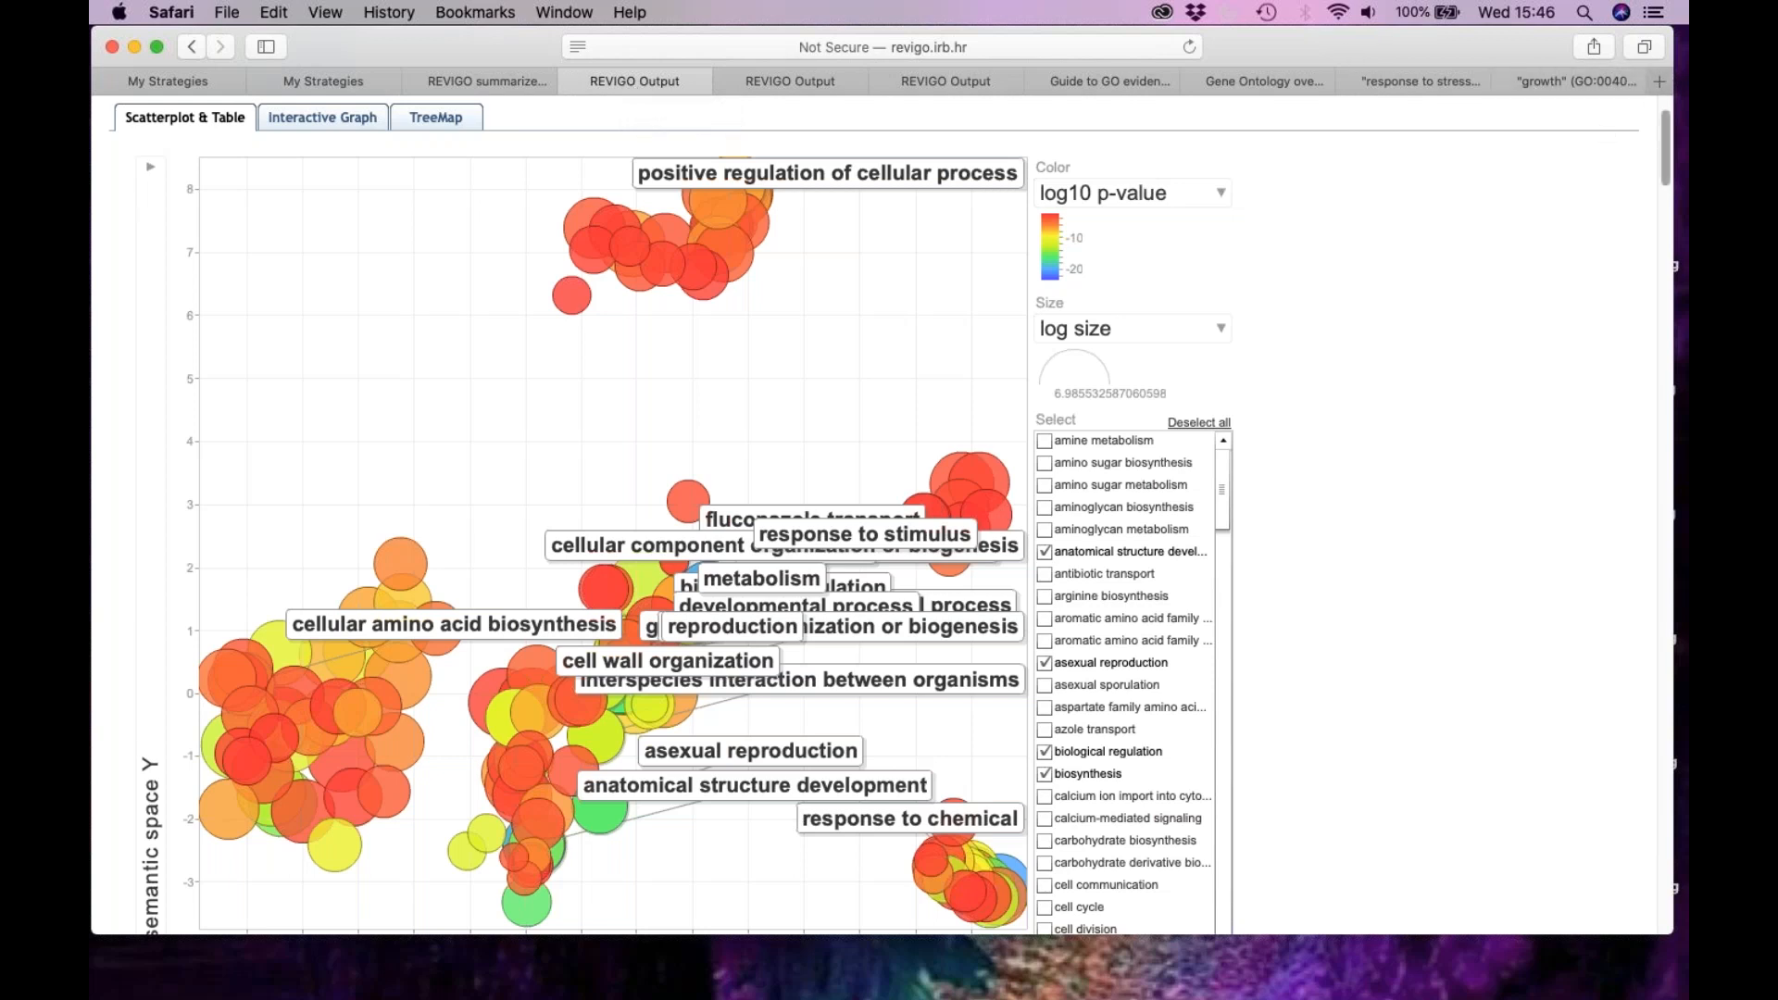
# - Switch to the VectorBase beta site, filter its searches by "id", and open the Gene ID(s) search, accepting the page reload
pyautogui.click(1677, 94)
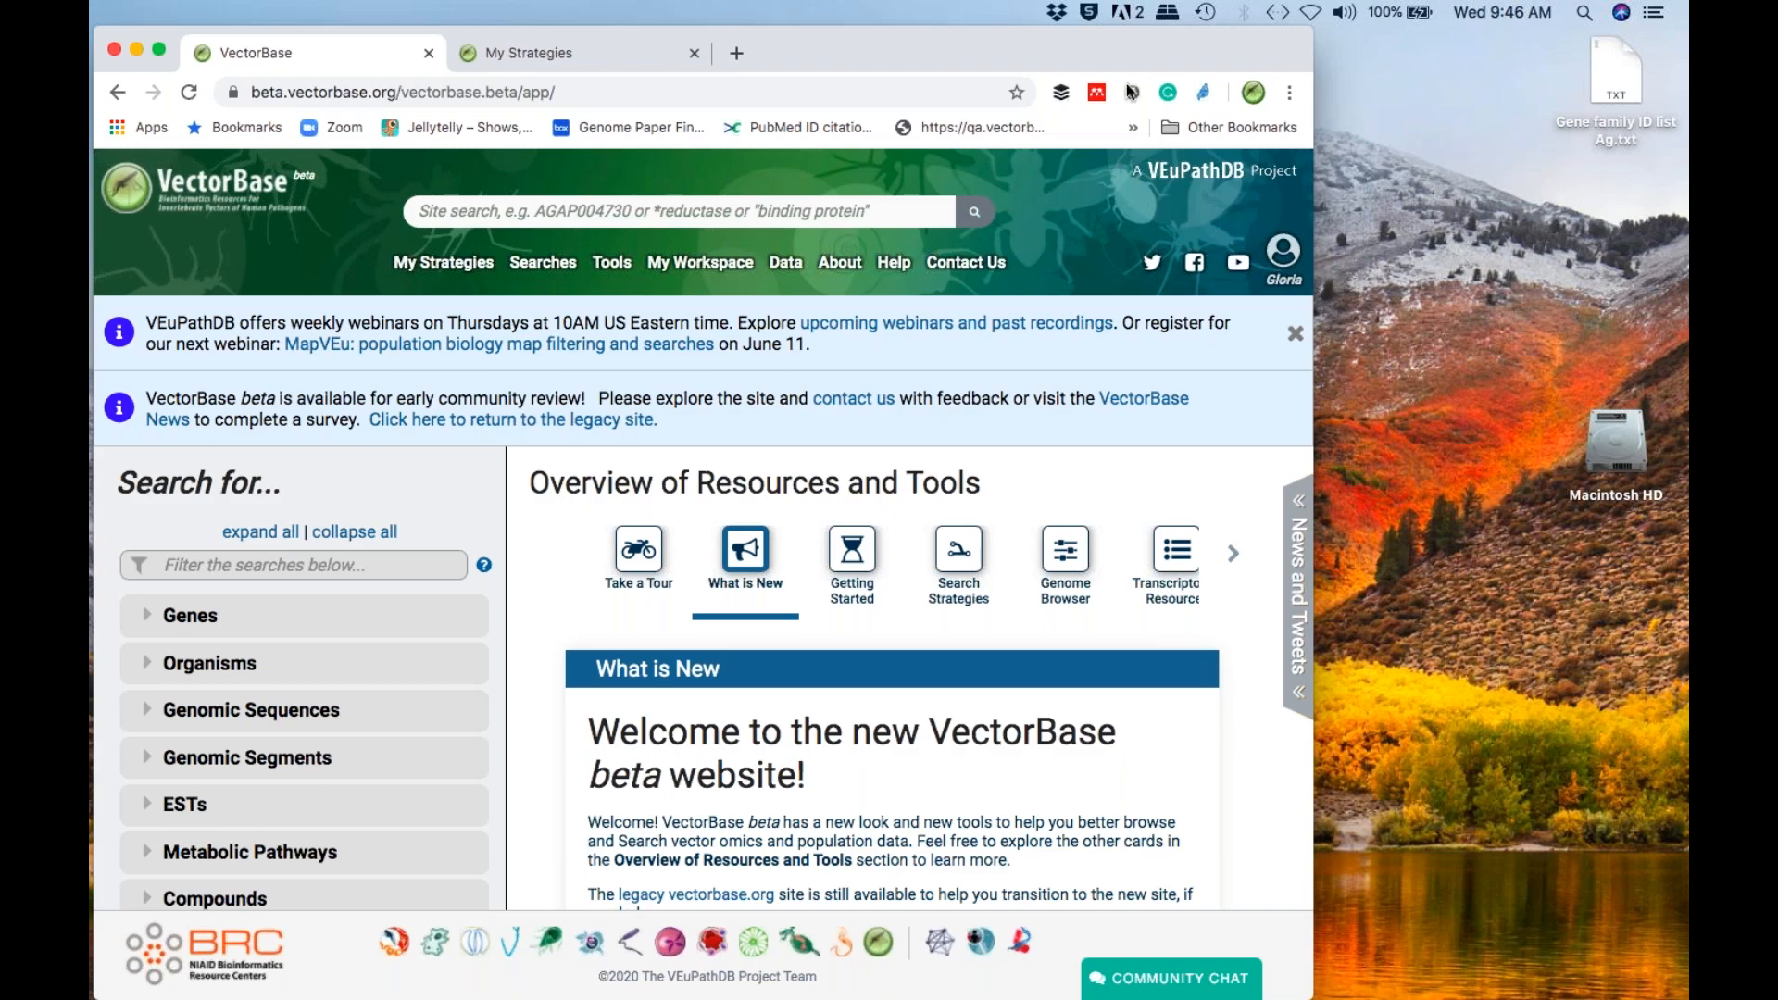
pyautogui.click(160, 47)
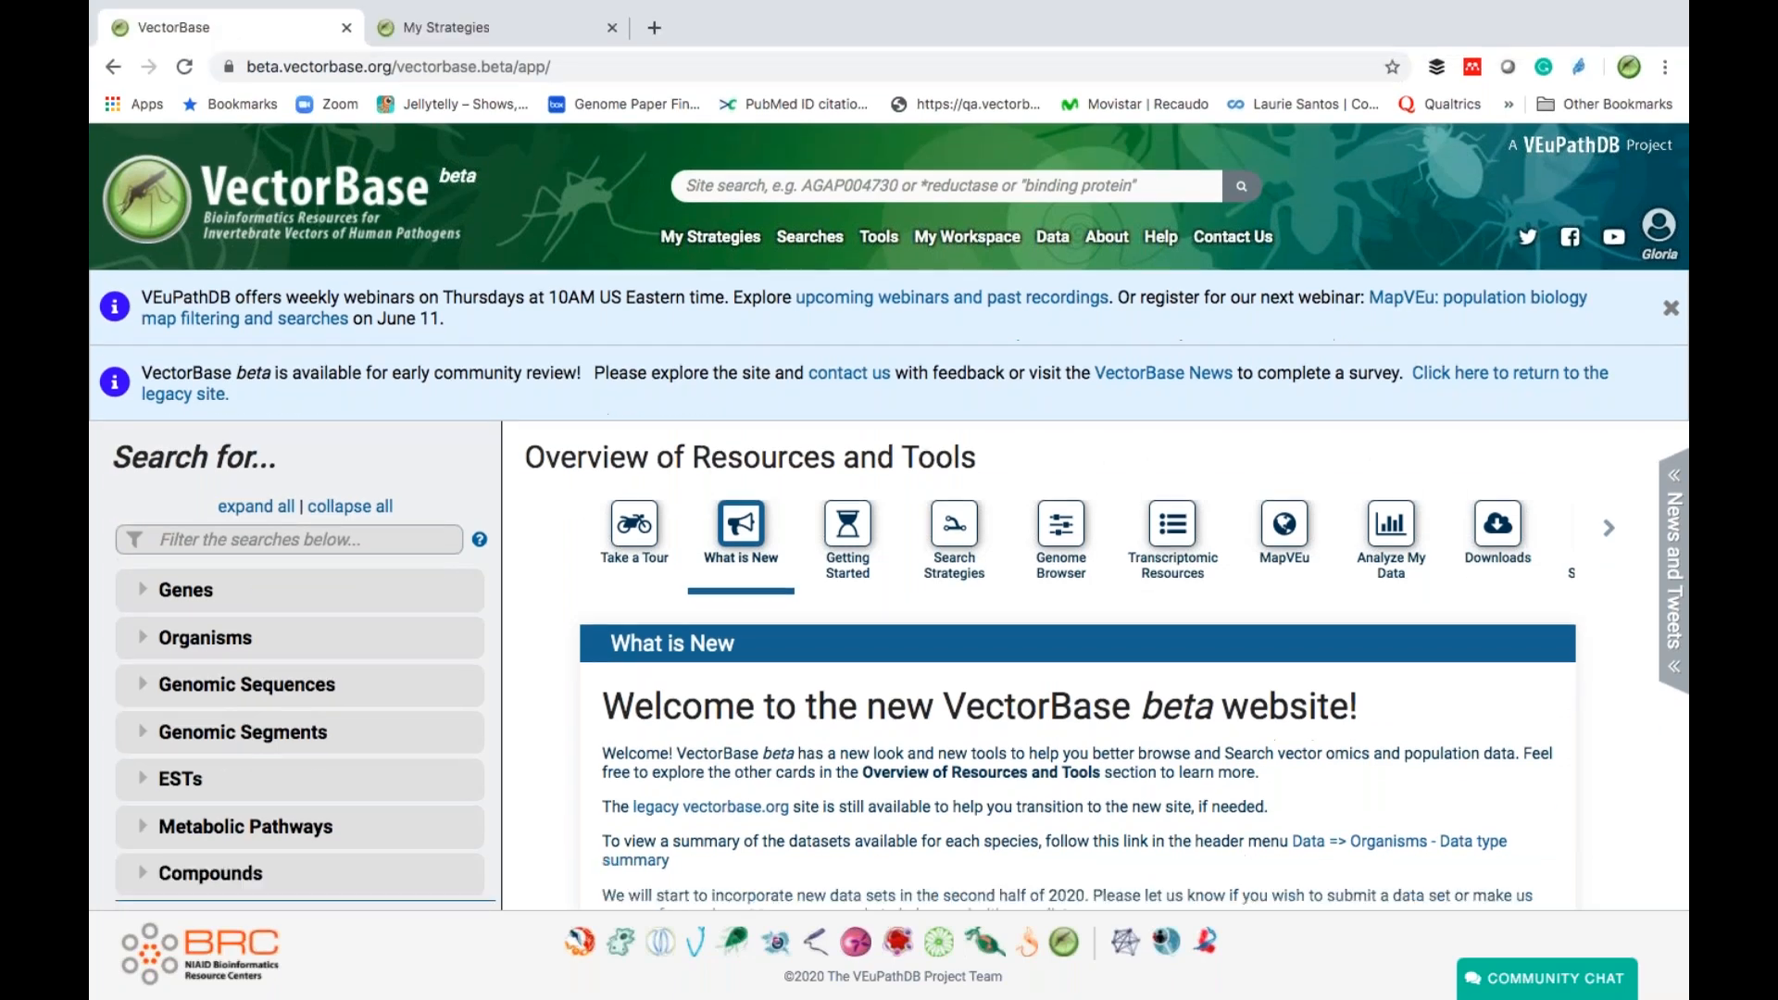
pyautogui.click(208, 541)
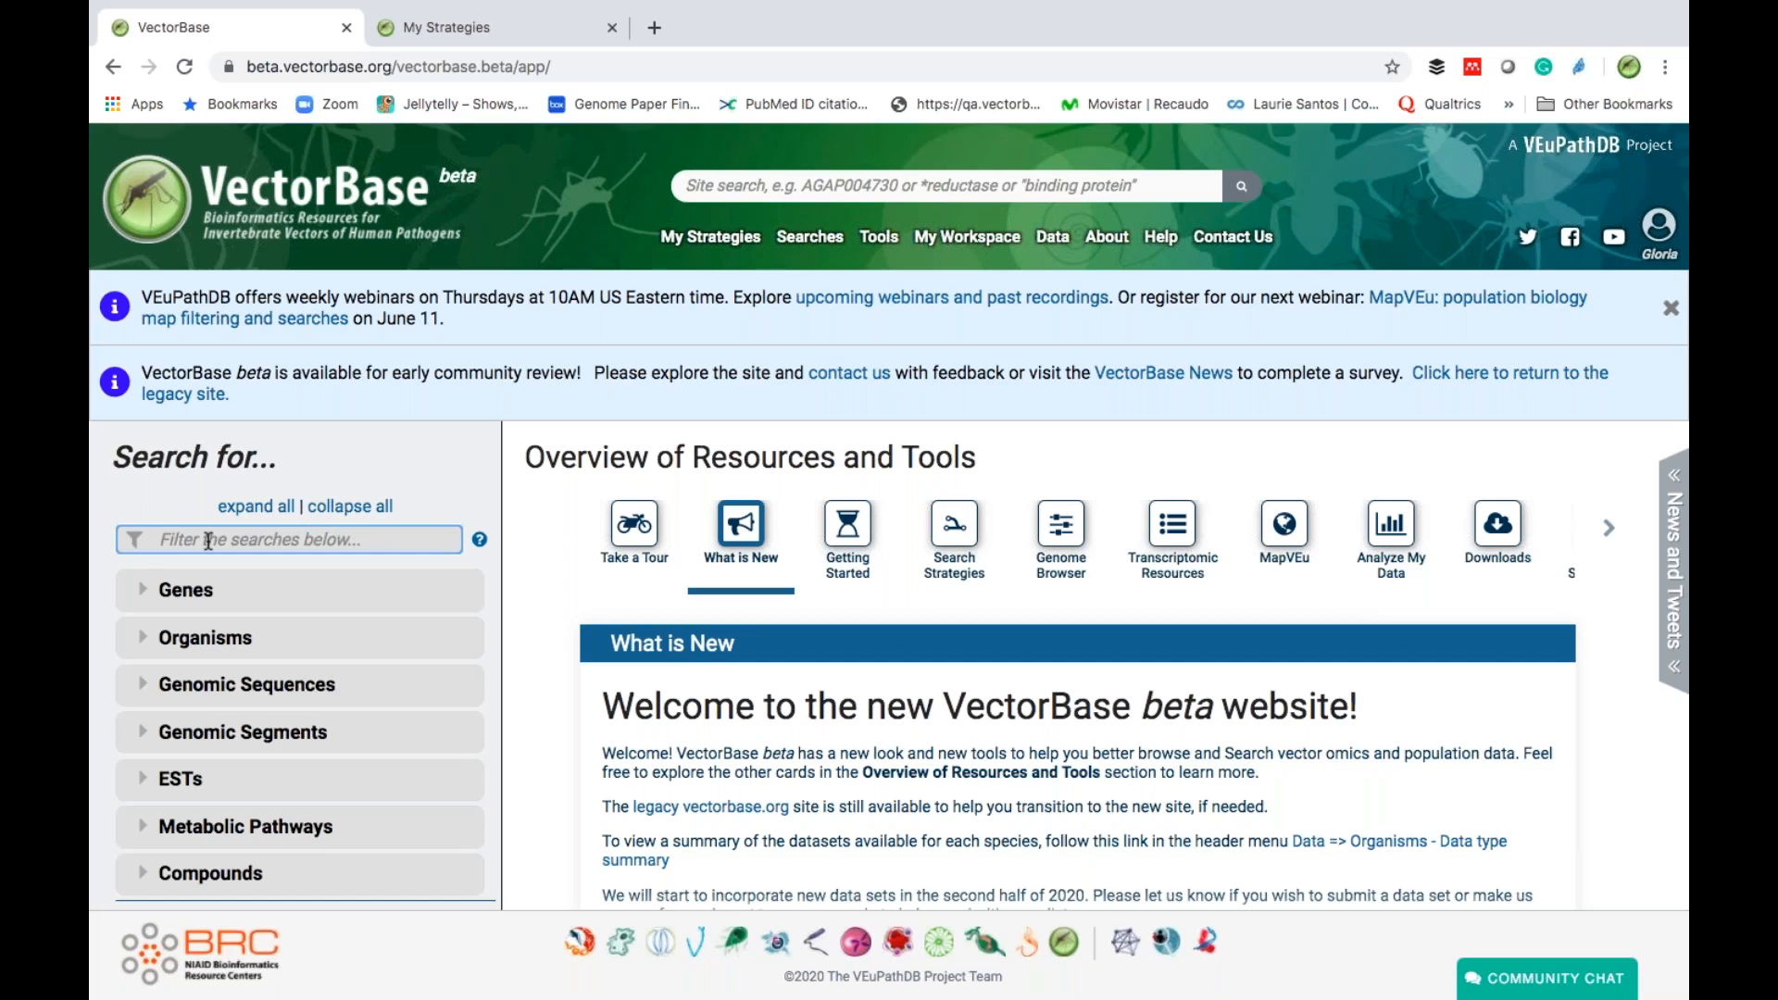
pyautogui.write('id')
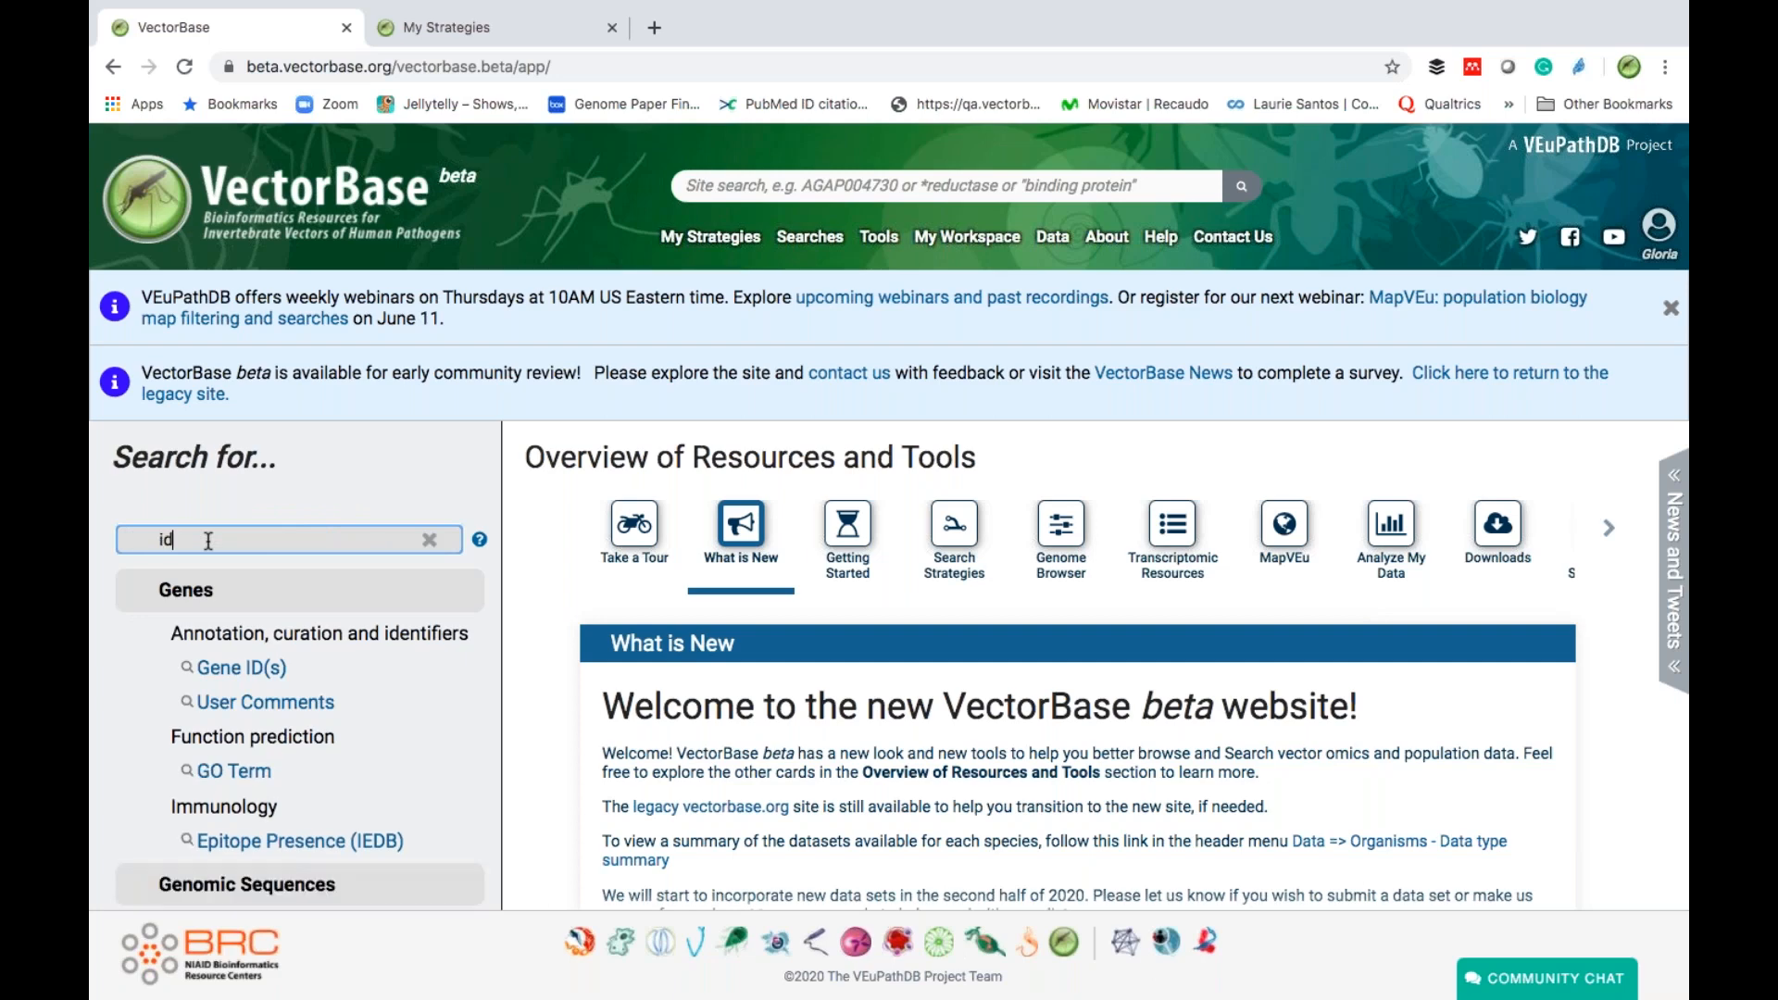
pyautogui.click(239, 667)
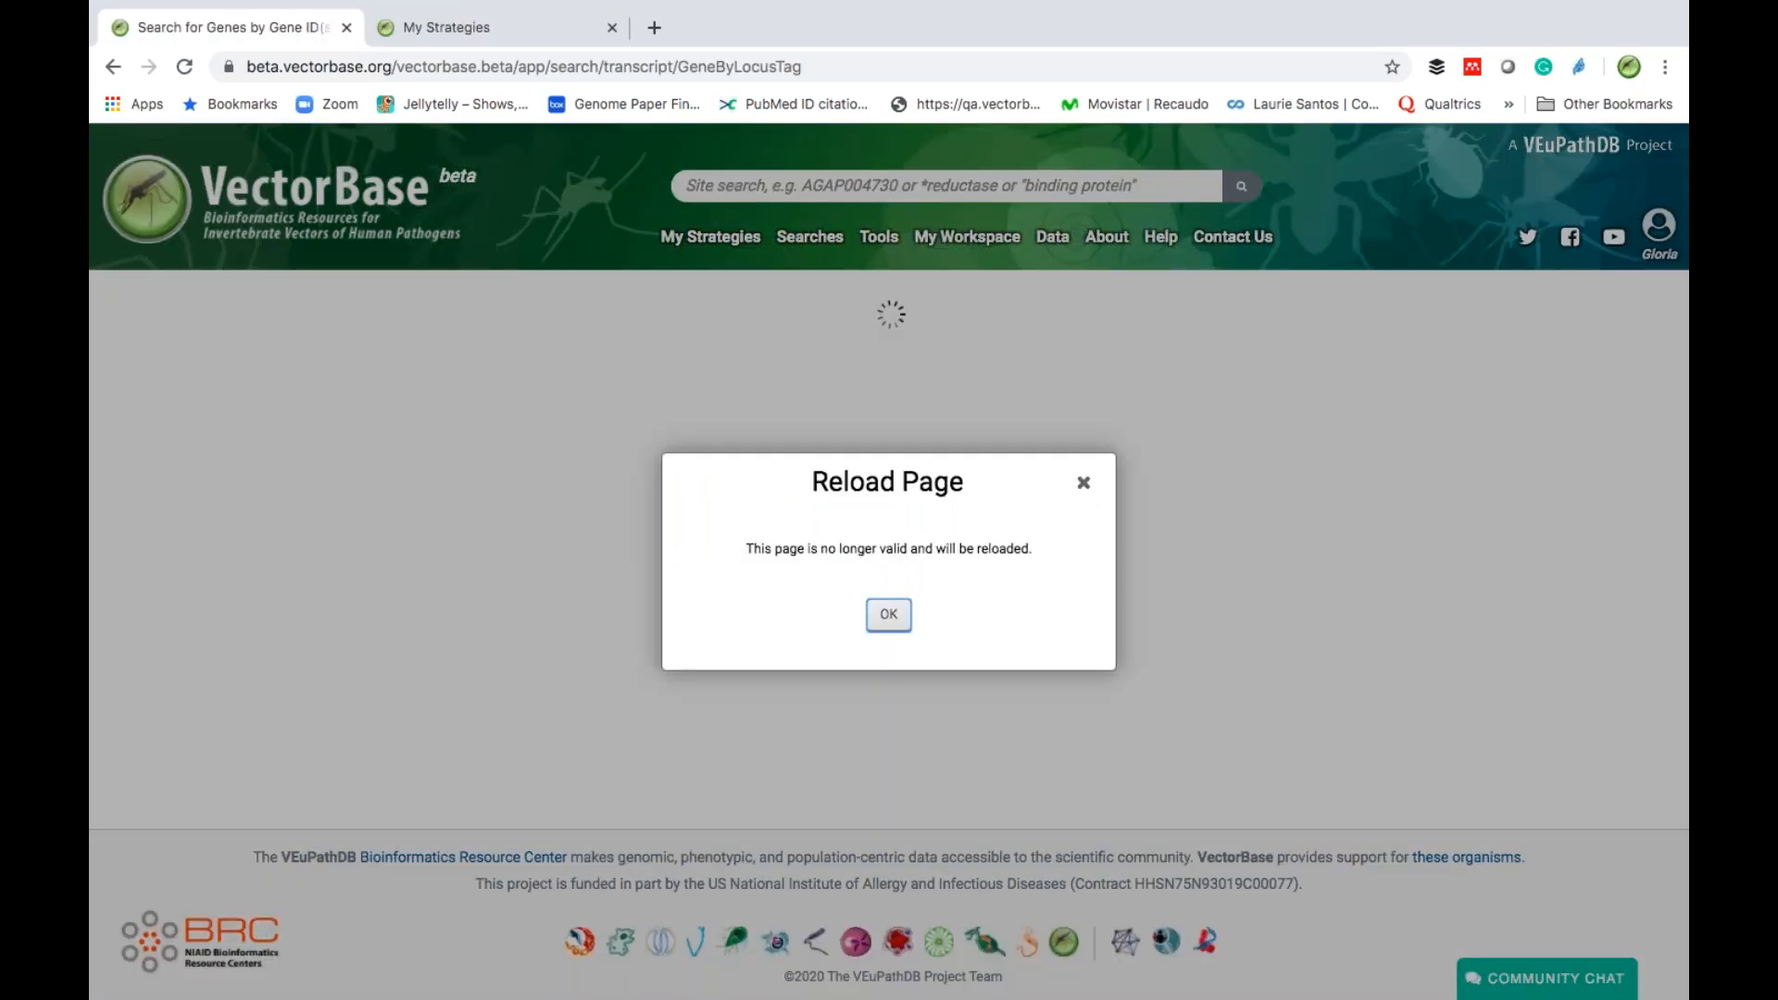
pyautogui.click(889, 617)
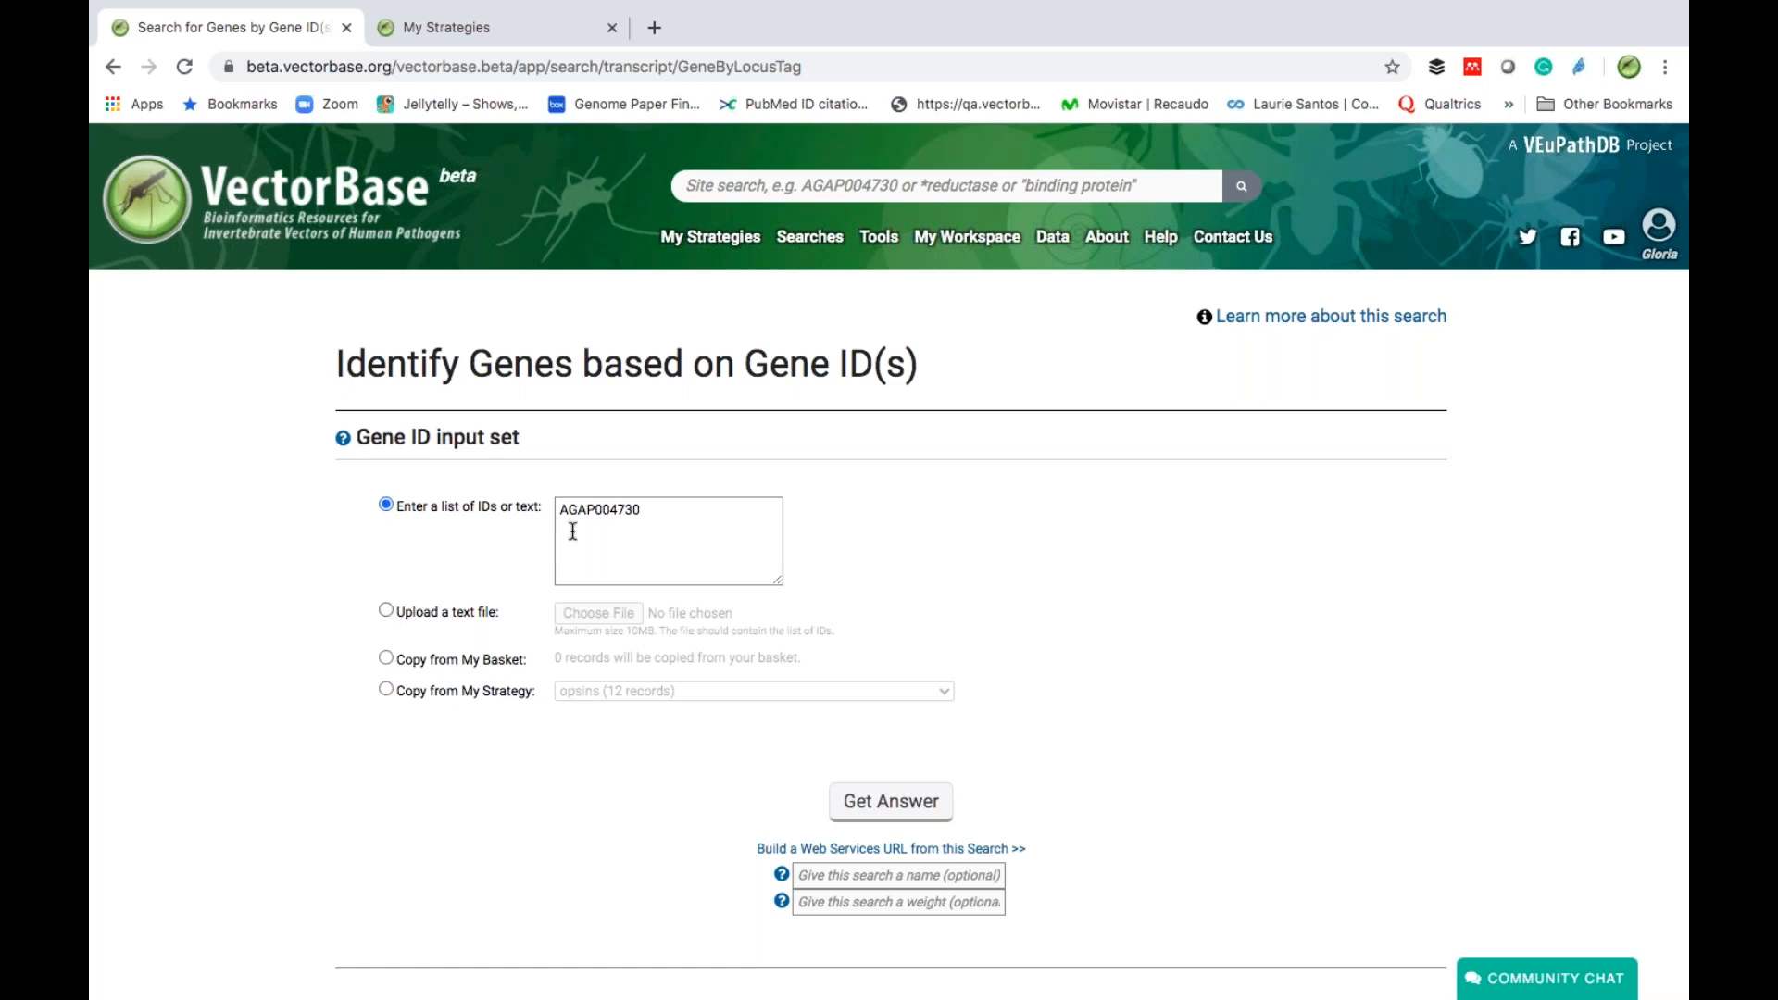
# - Upload "Gene family ID list Ag.txt" from the Desktop as the gene ID input set and run the search
pyautogui.click(672, 510)
pyautogui.click(385, 612)
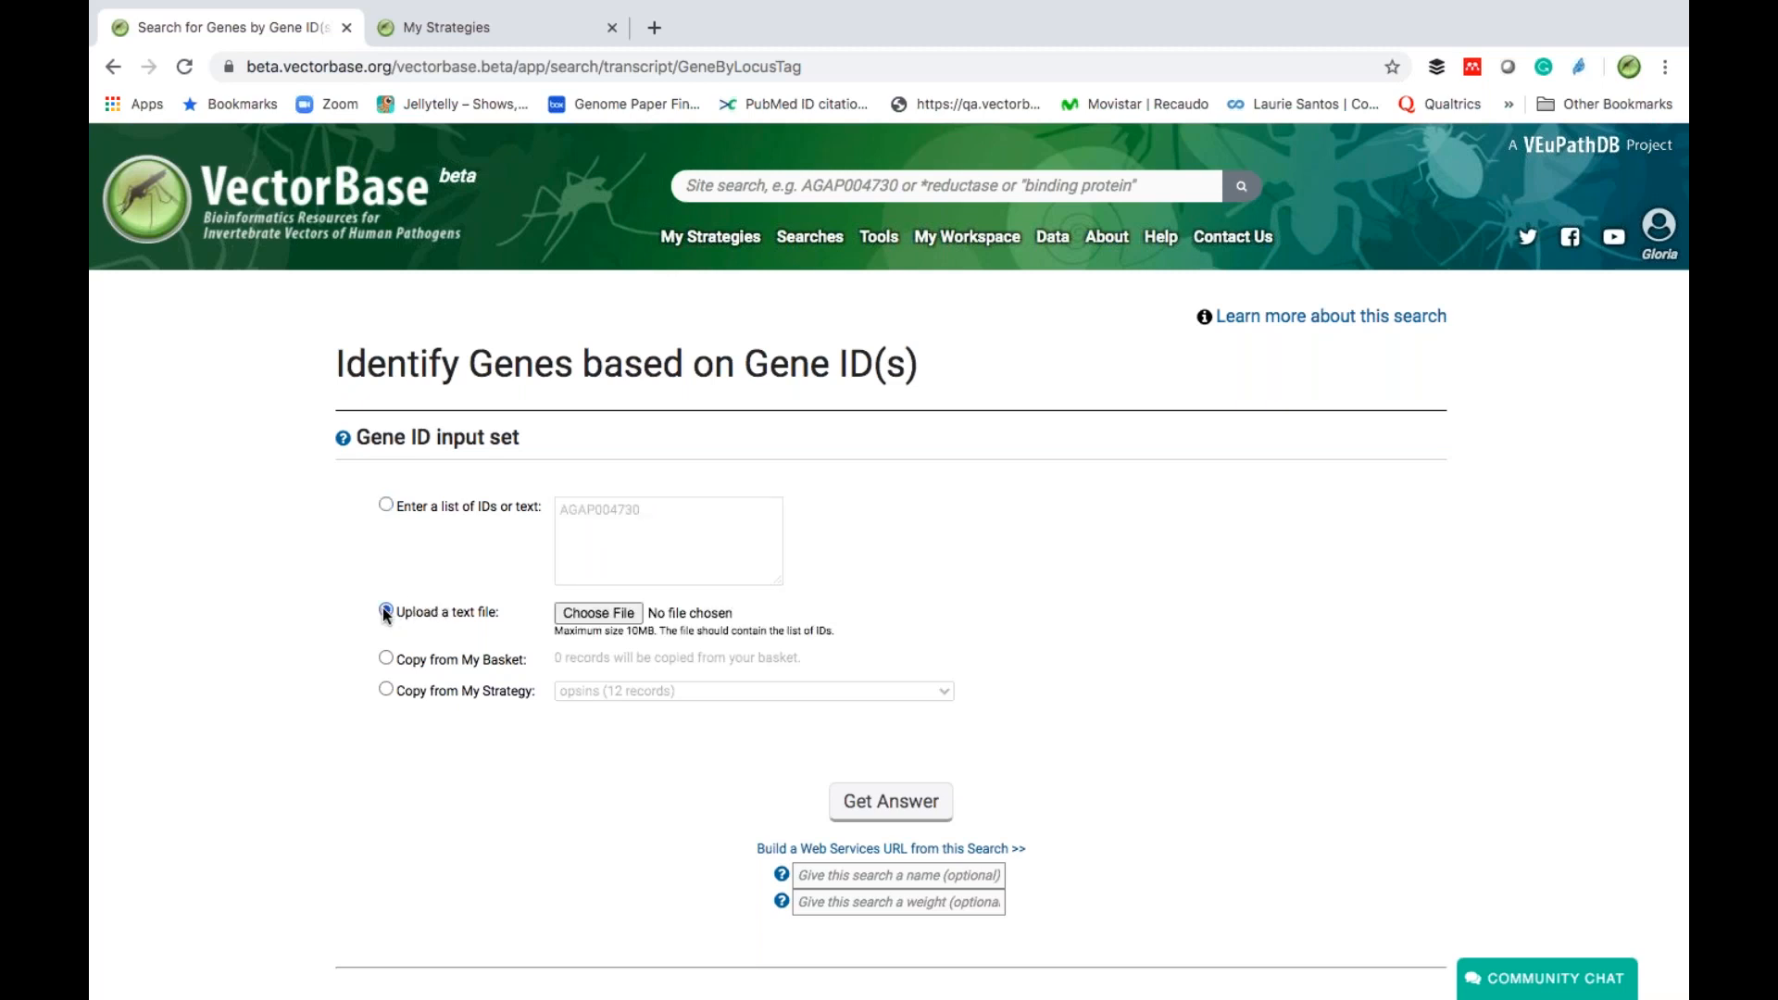
pyautogui.click(595, 613)
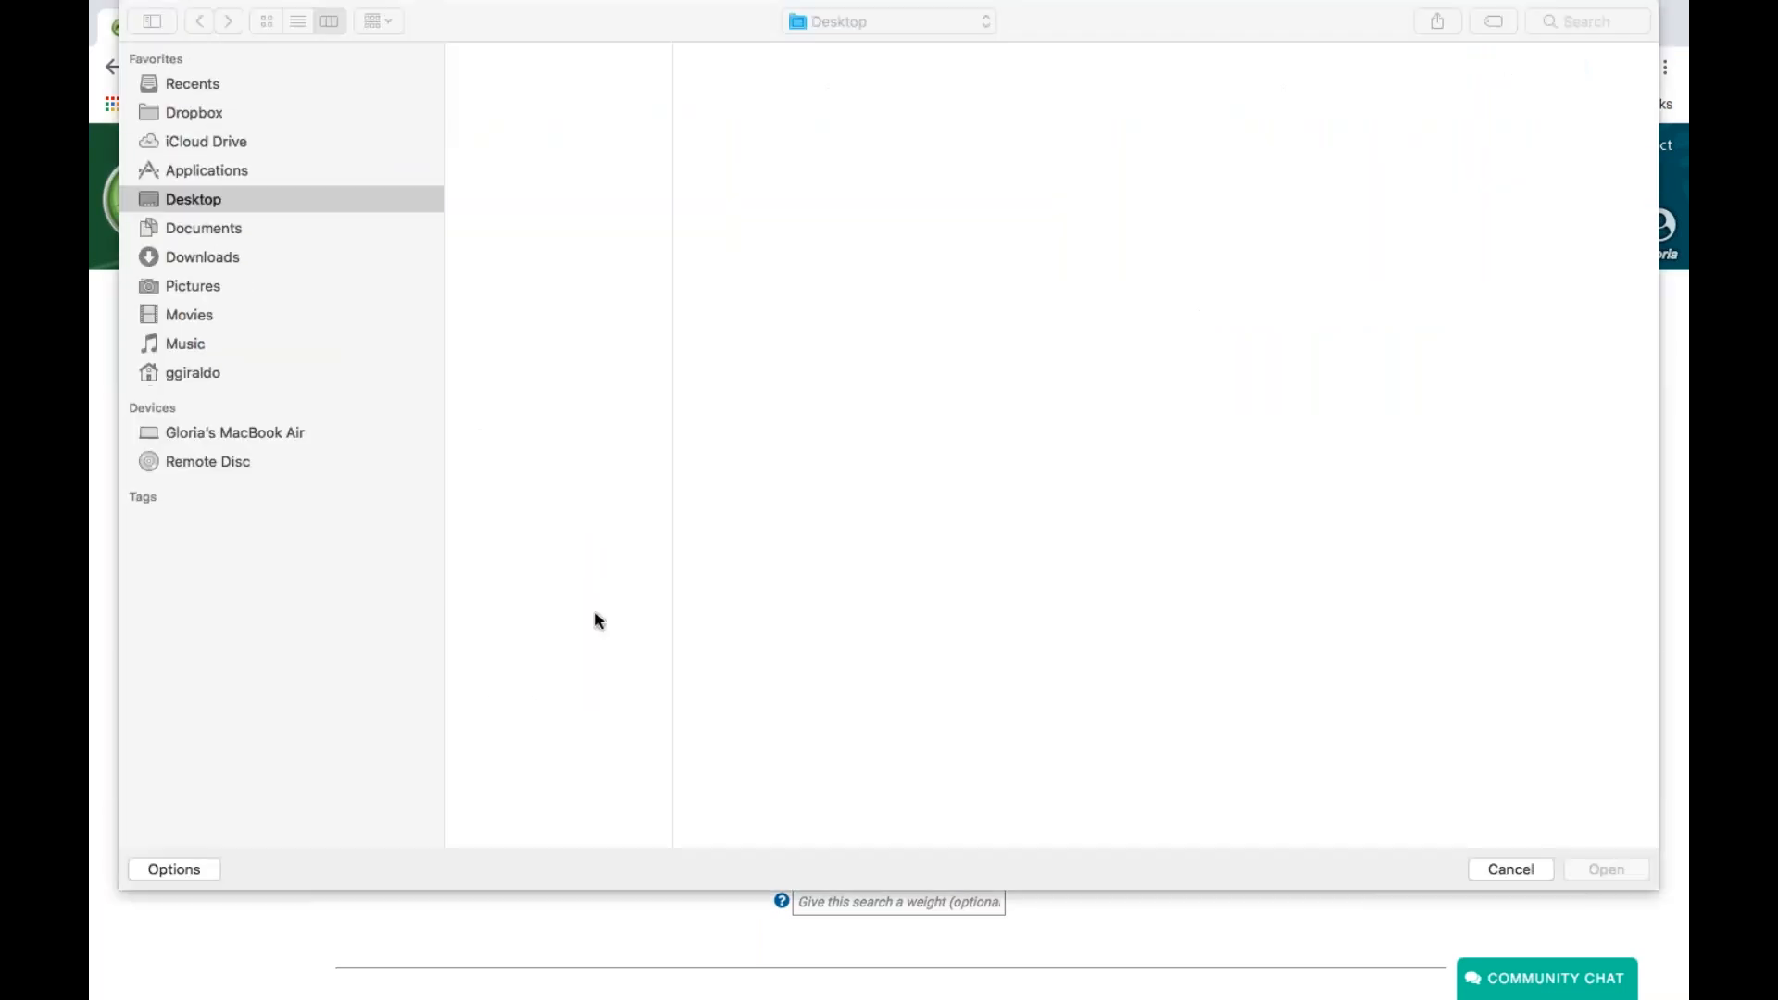
pyautogui.click(511, 54)
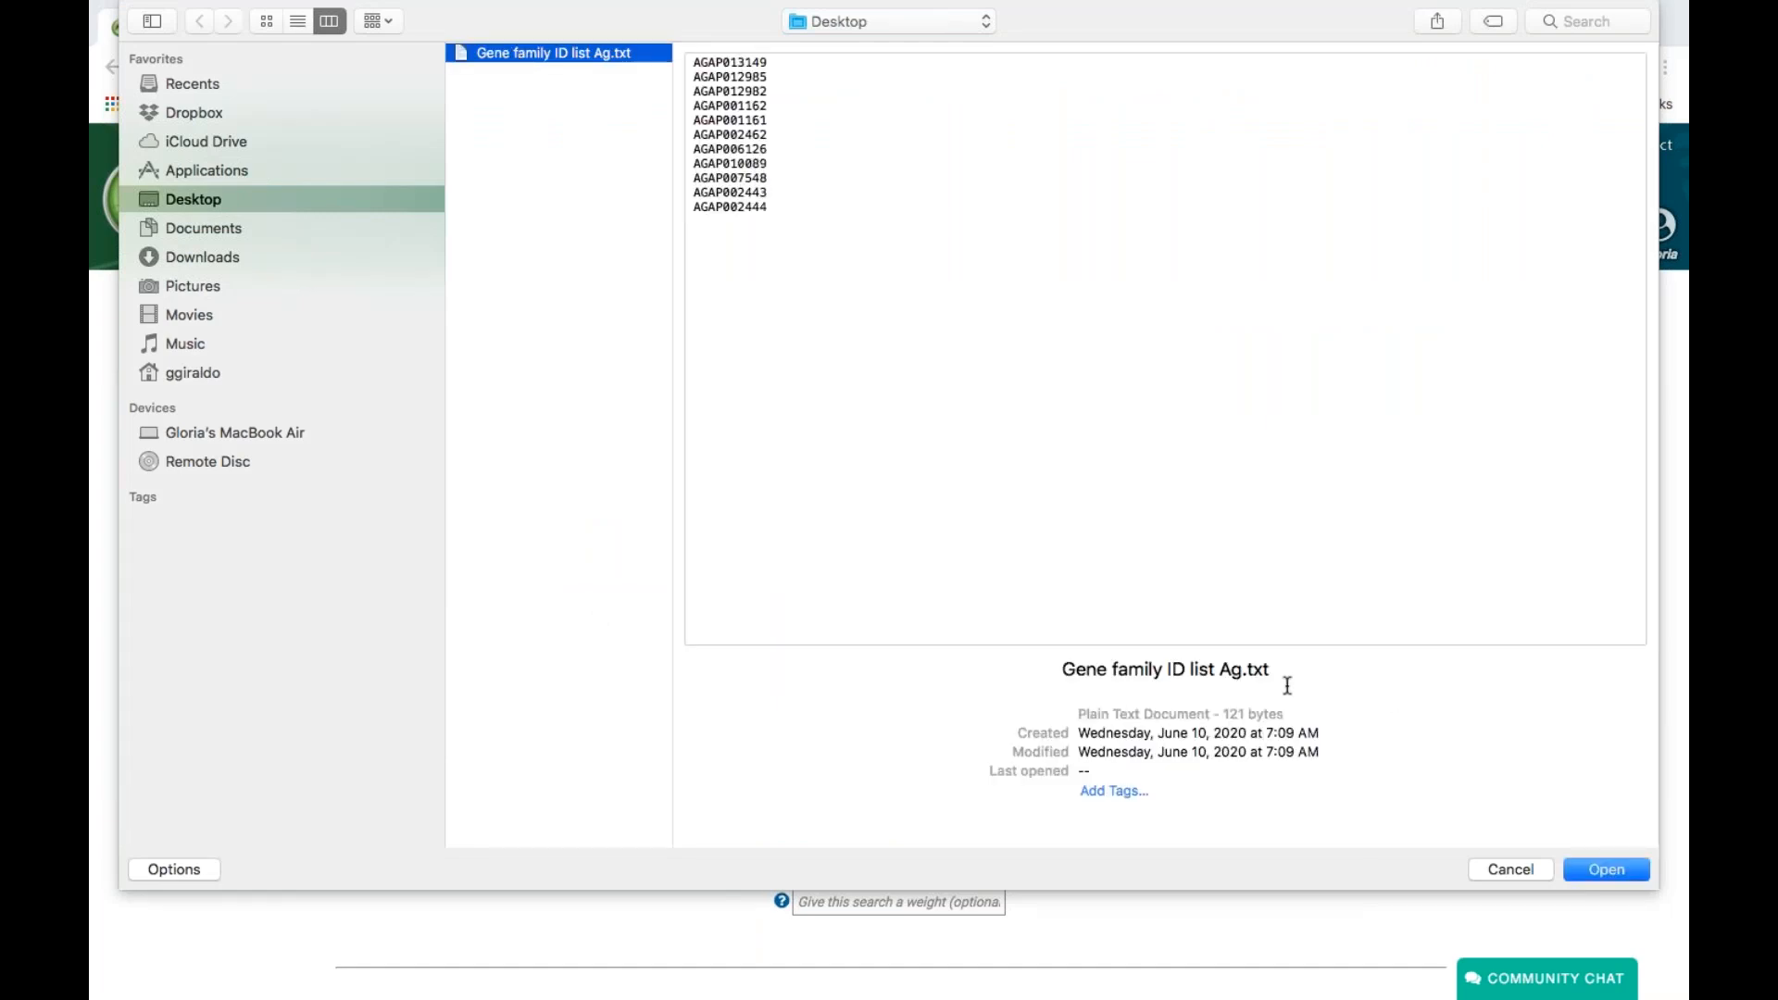
pyautogui.click(1619, 871)
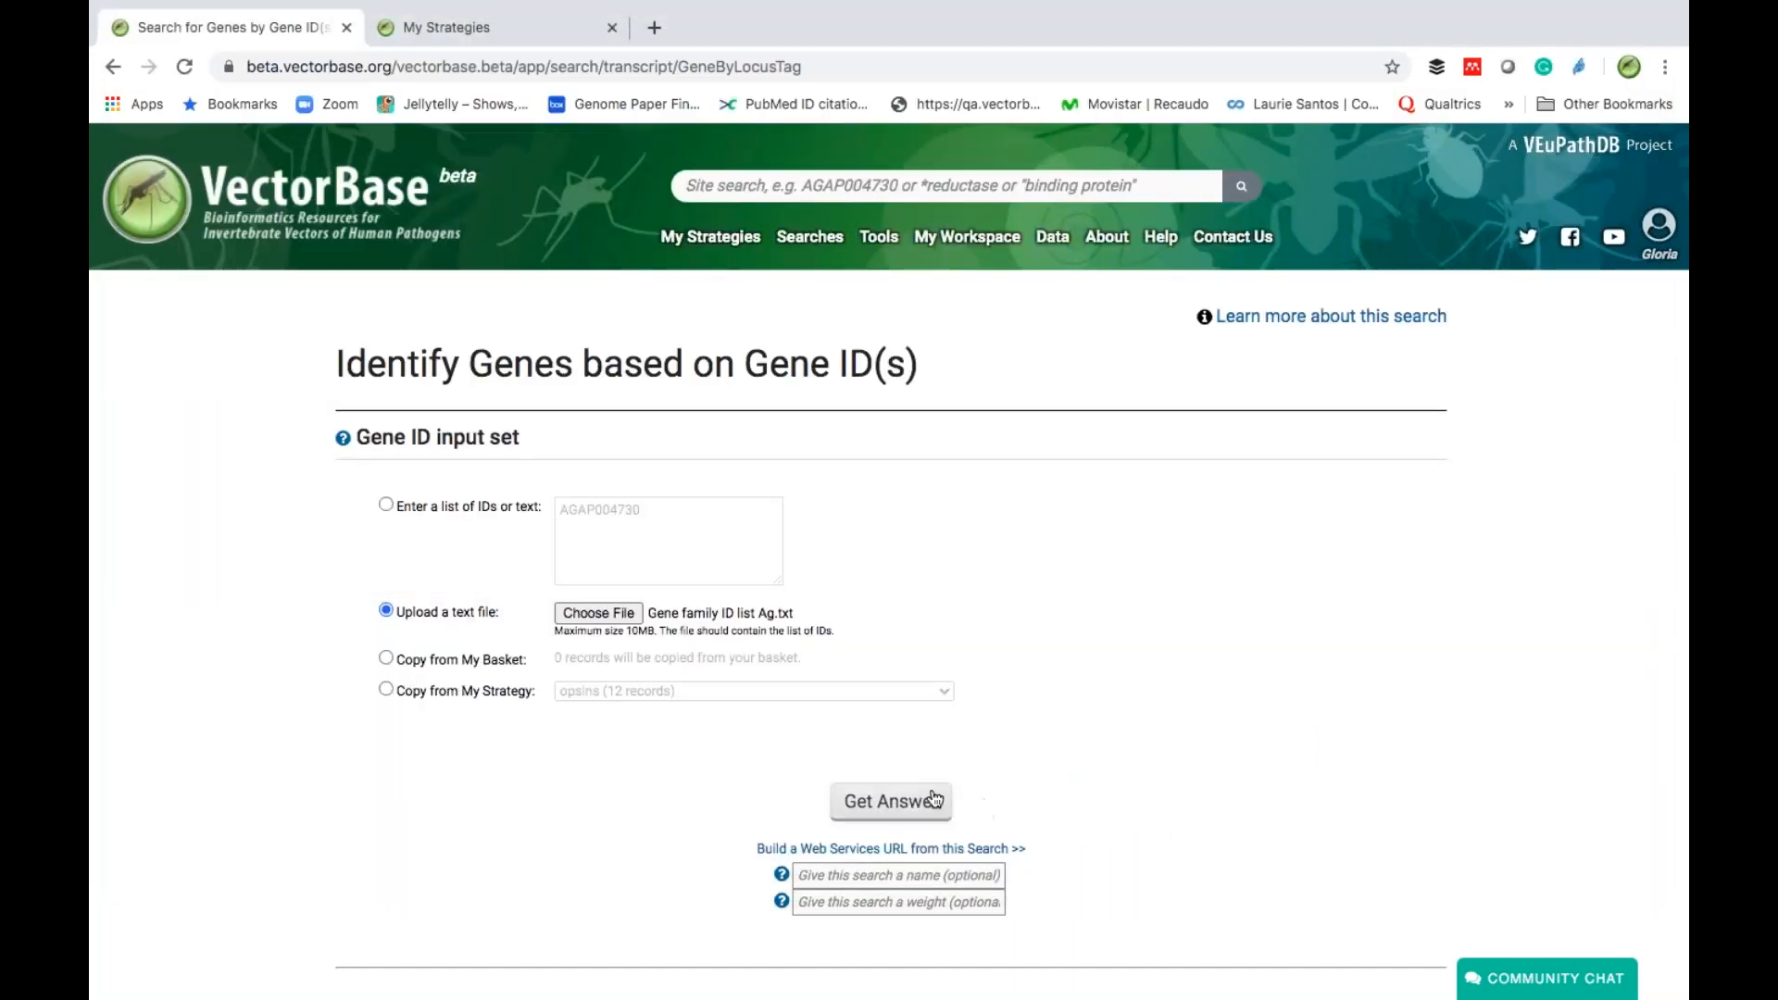
pyautogui.click(895, 800)
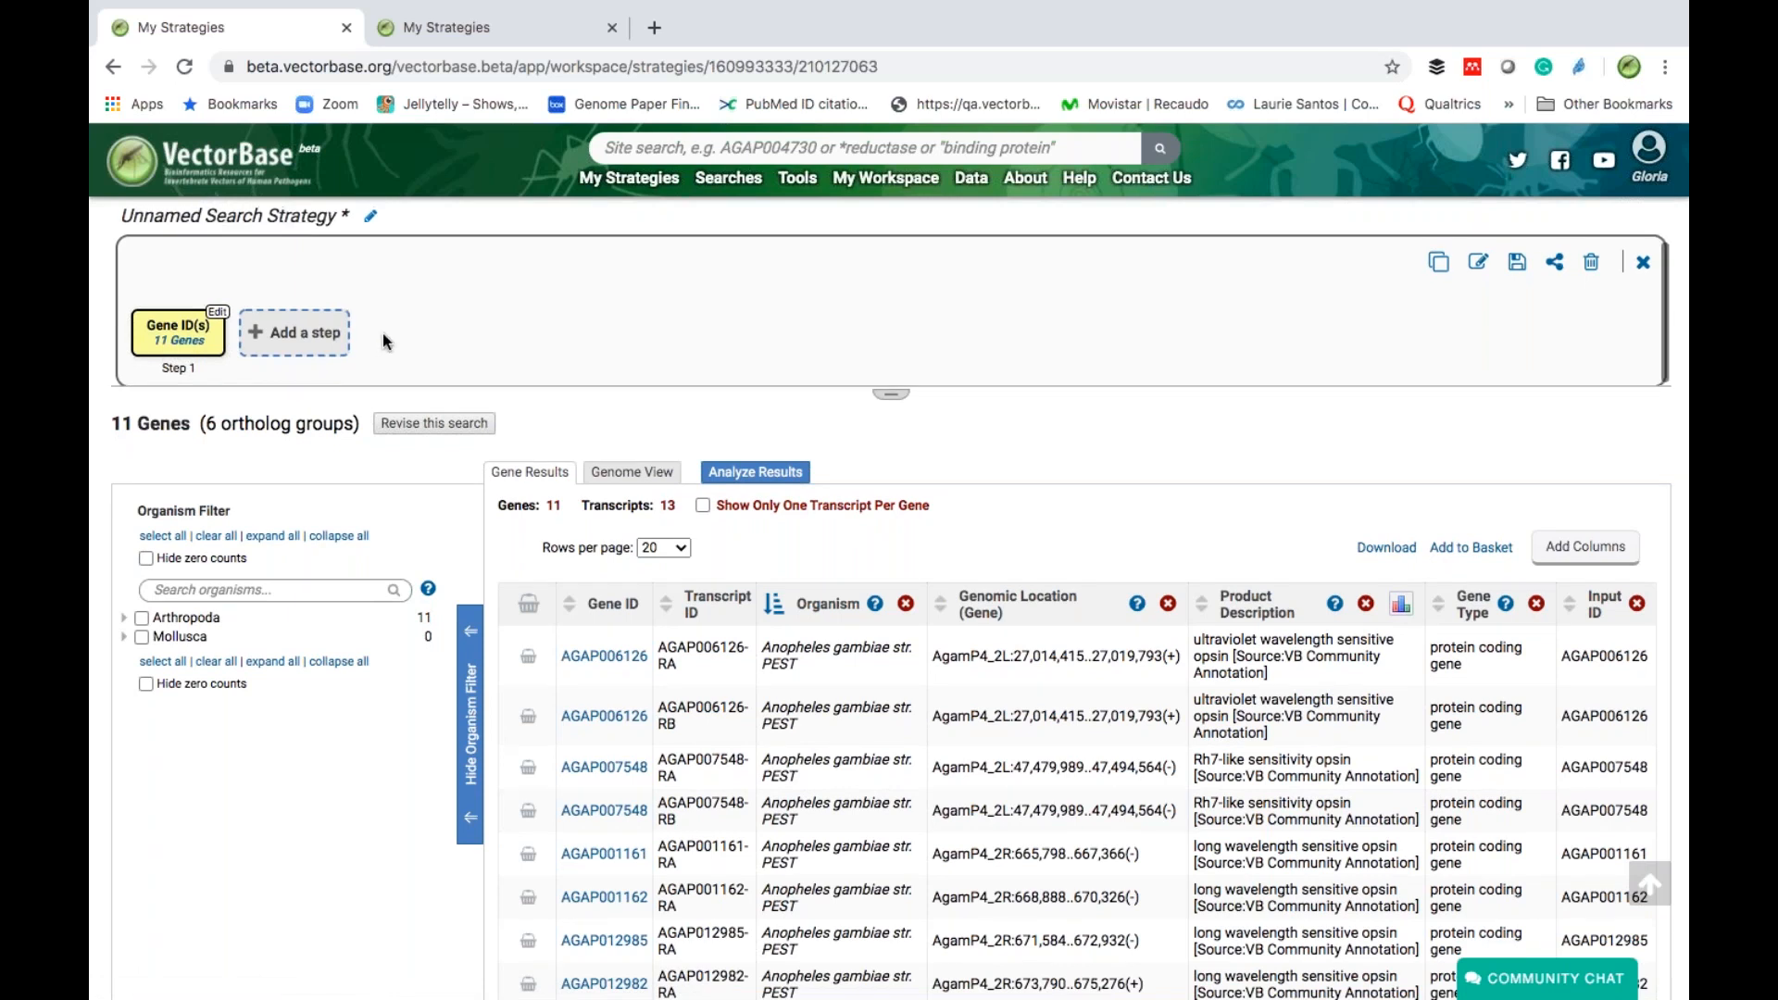
# - Rename the new Gene ID(s) search strategy as "Ag opsins"
pyautogui.click(372, 222)
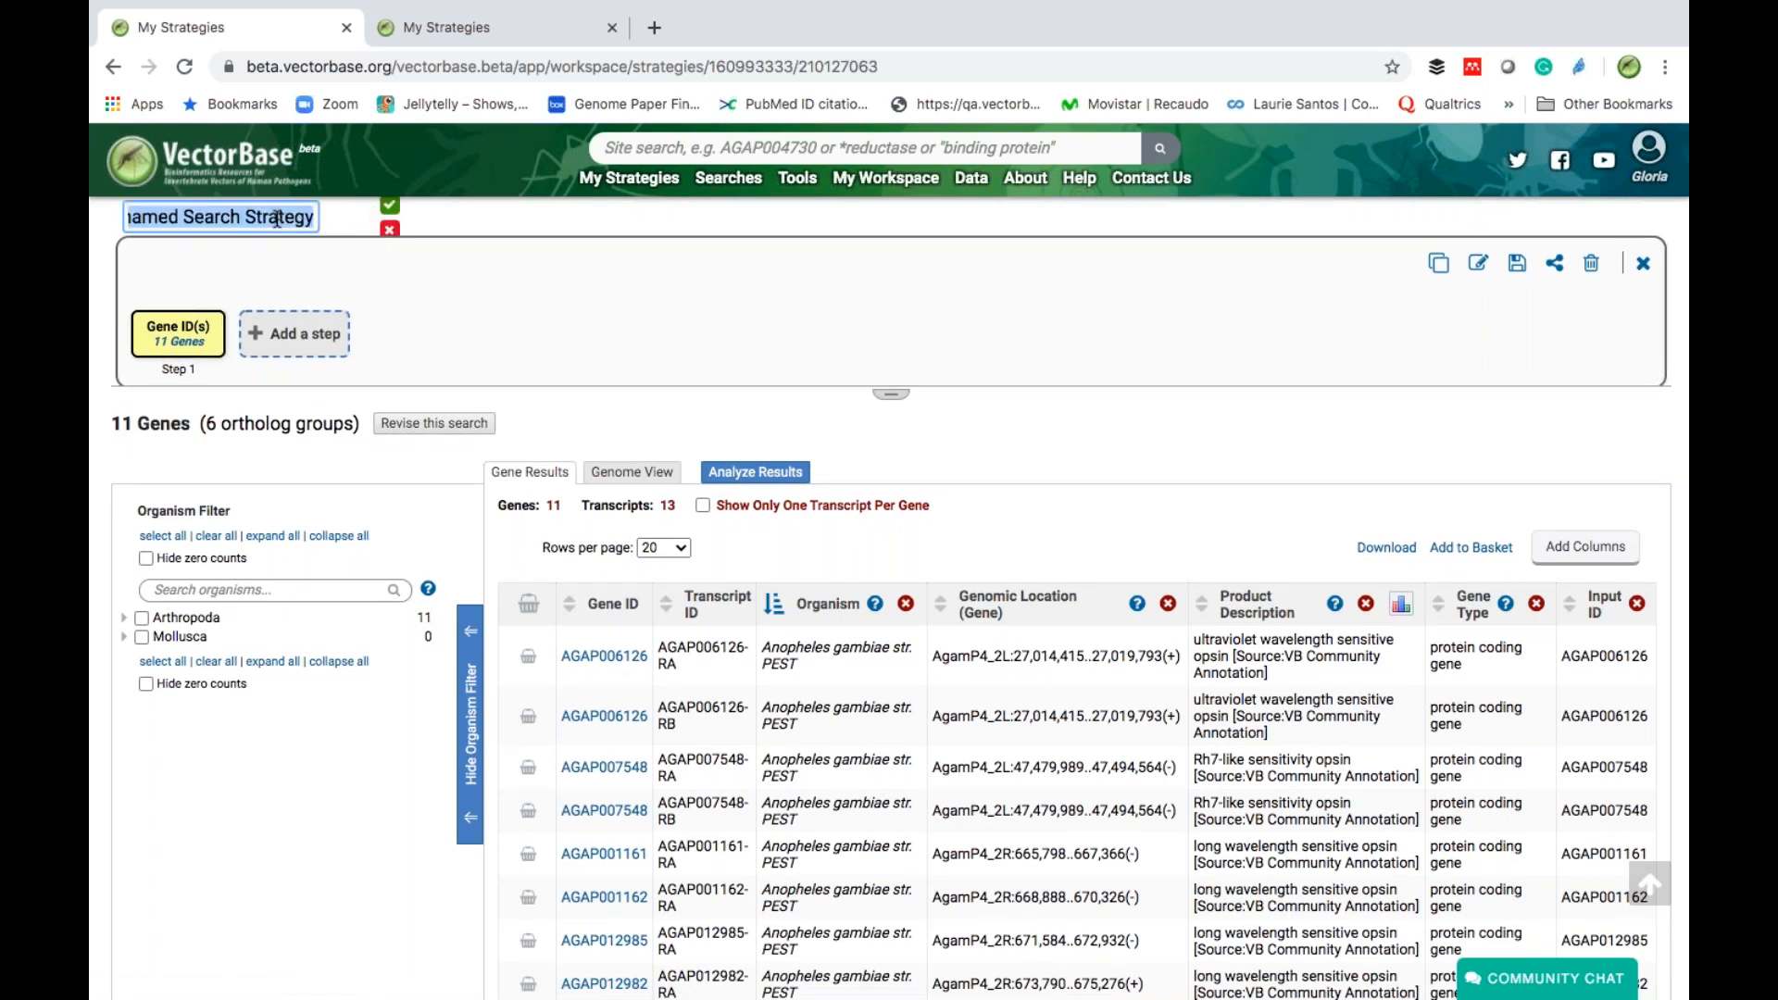
pyautogui.write('Ag')
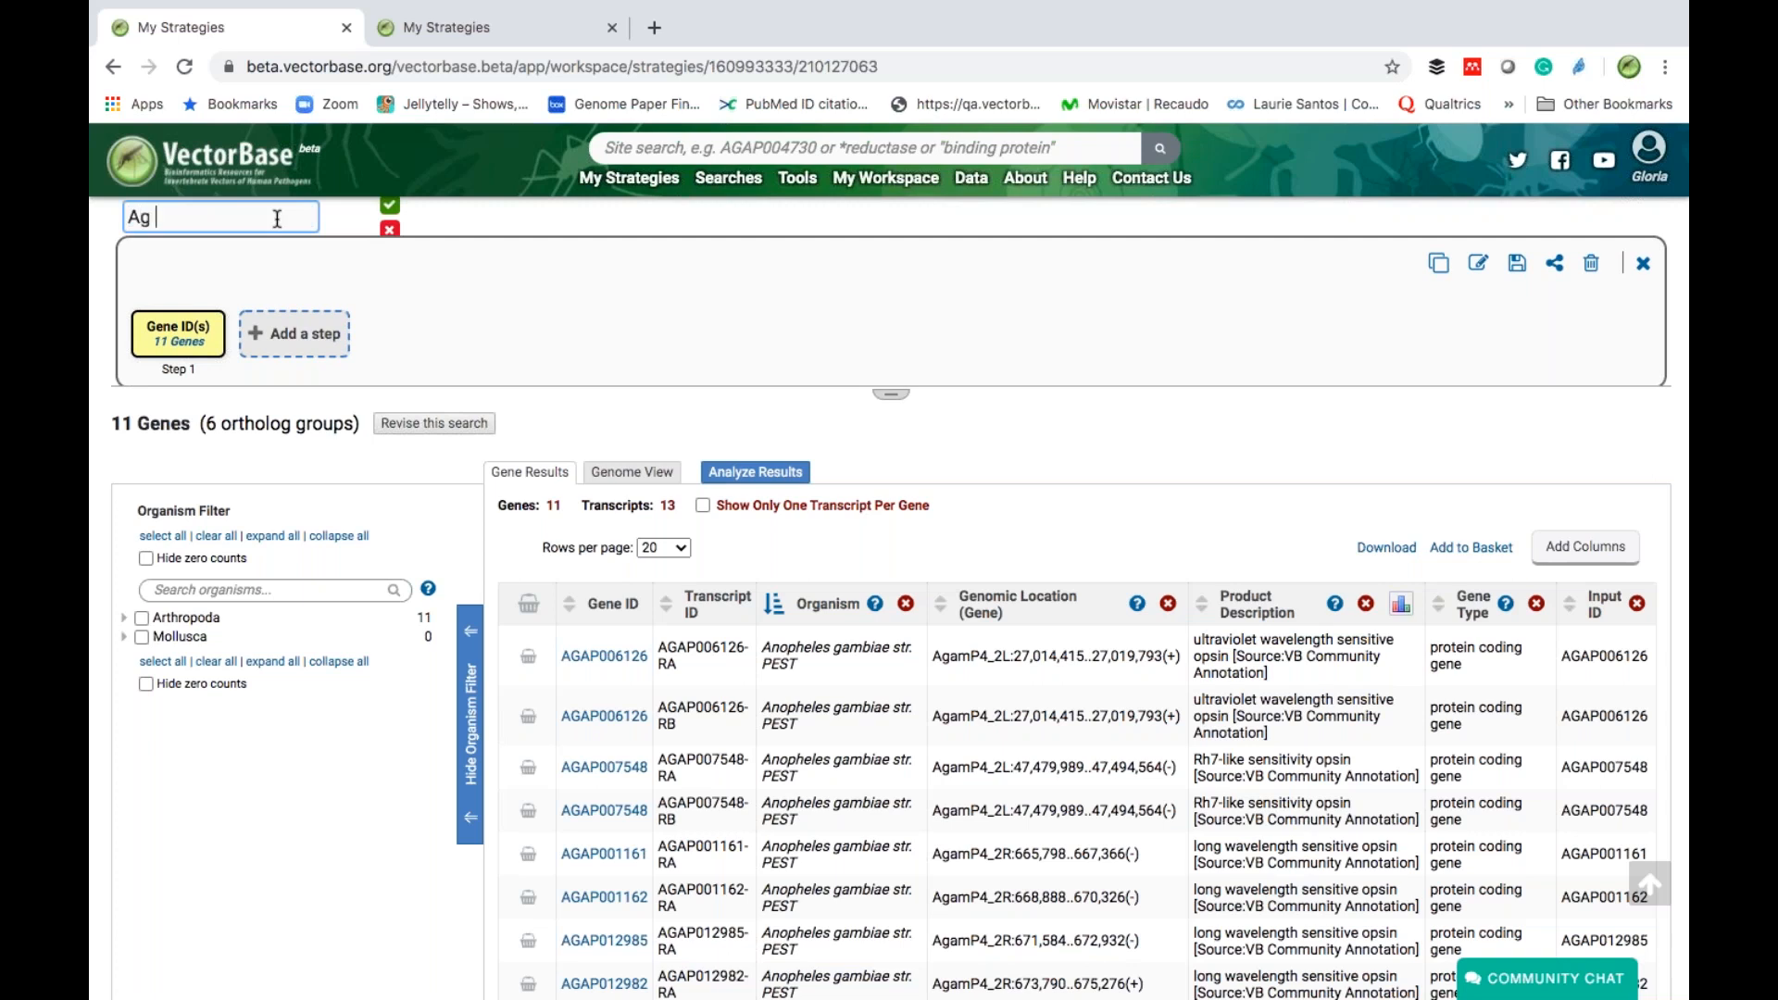
pyautogui.write(' opsins')
pyautogui.click(402, 207)
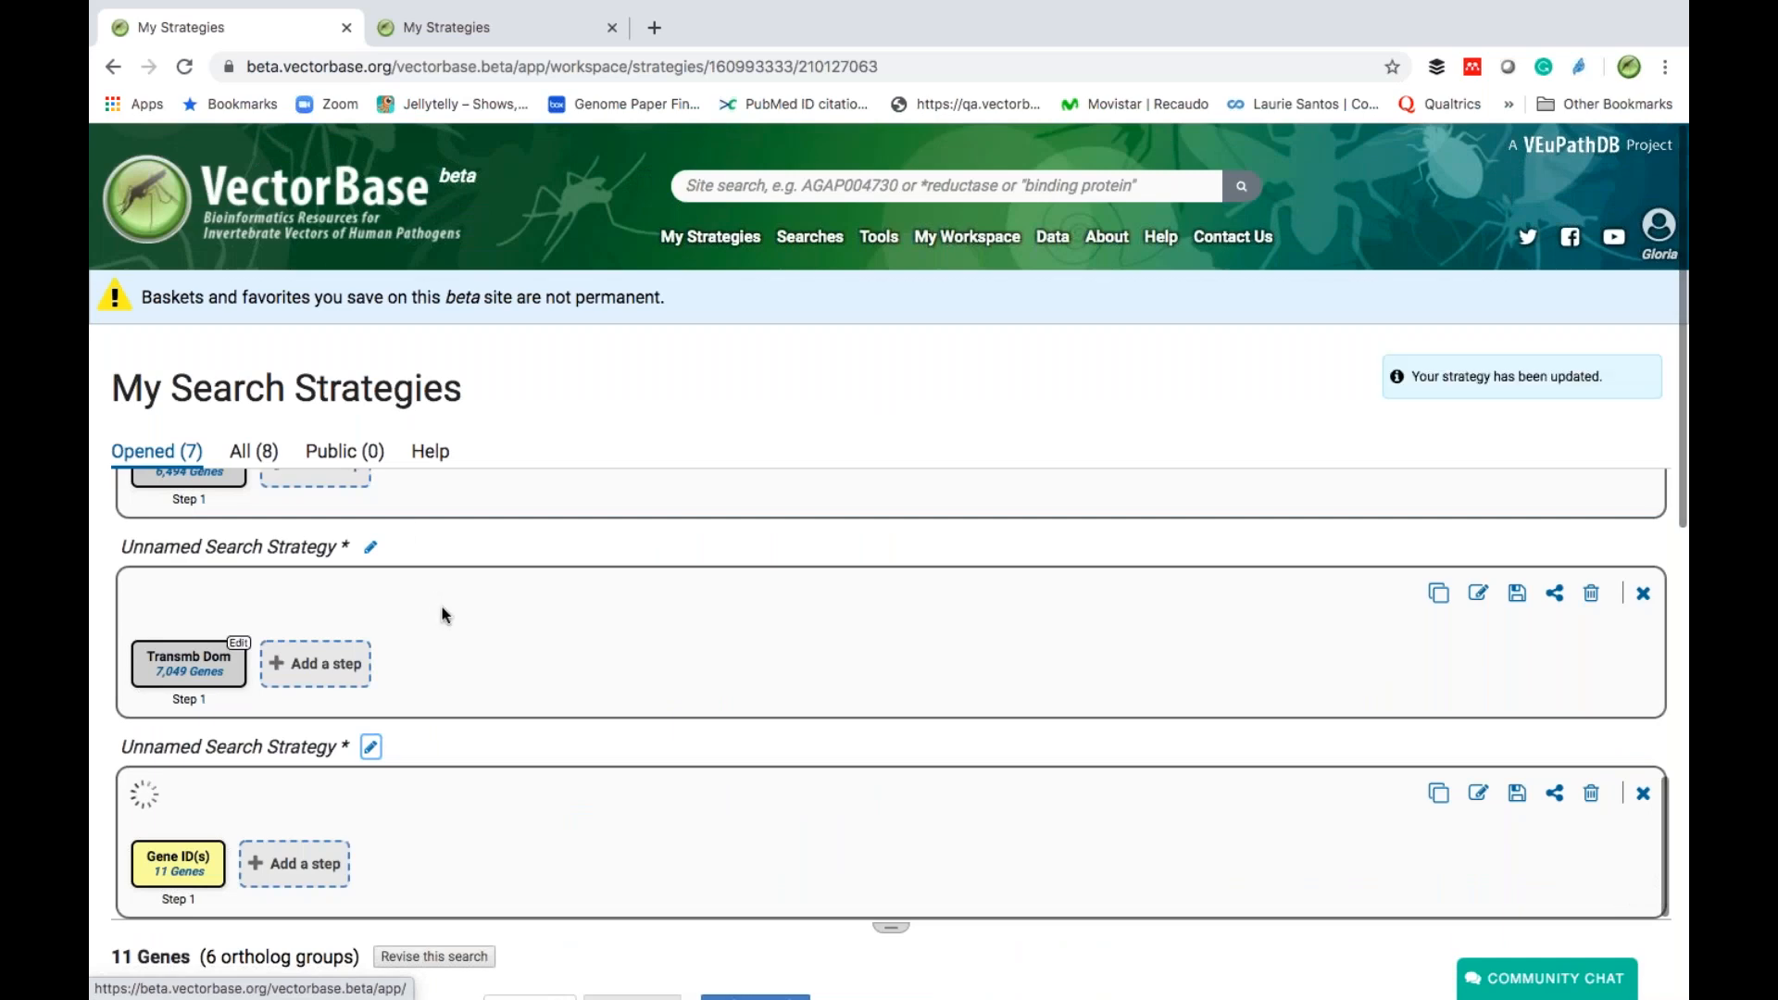
# - Start a new step in the Ag opsins strategy that transforms its genes into orthologs
pyautogui.scroll(-3, 535, 721)
pyautogui.scroll(-2, 535, 721)
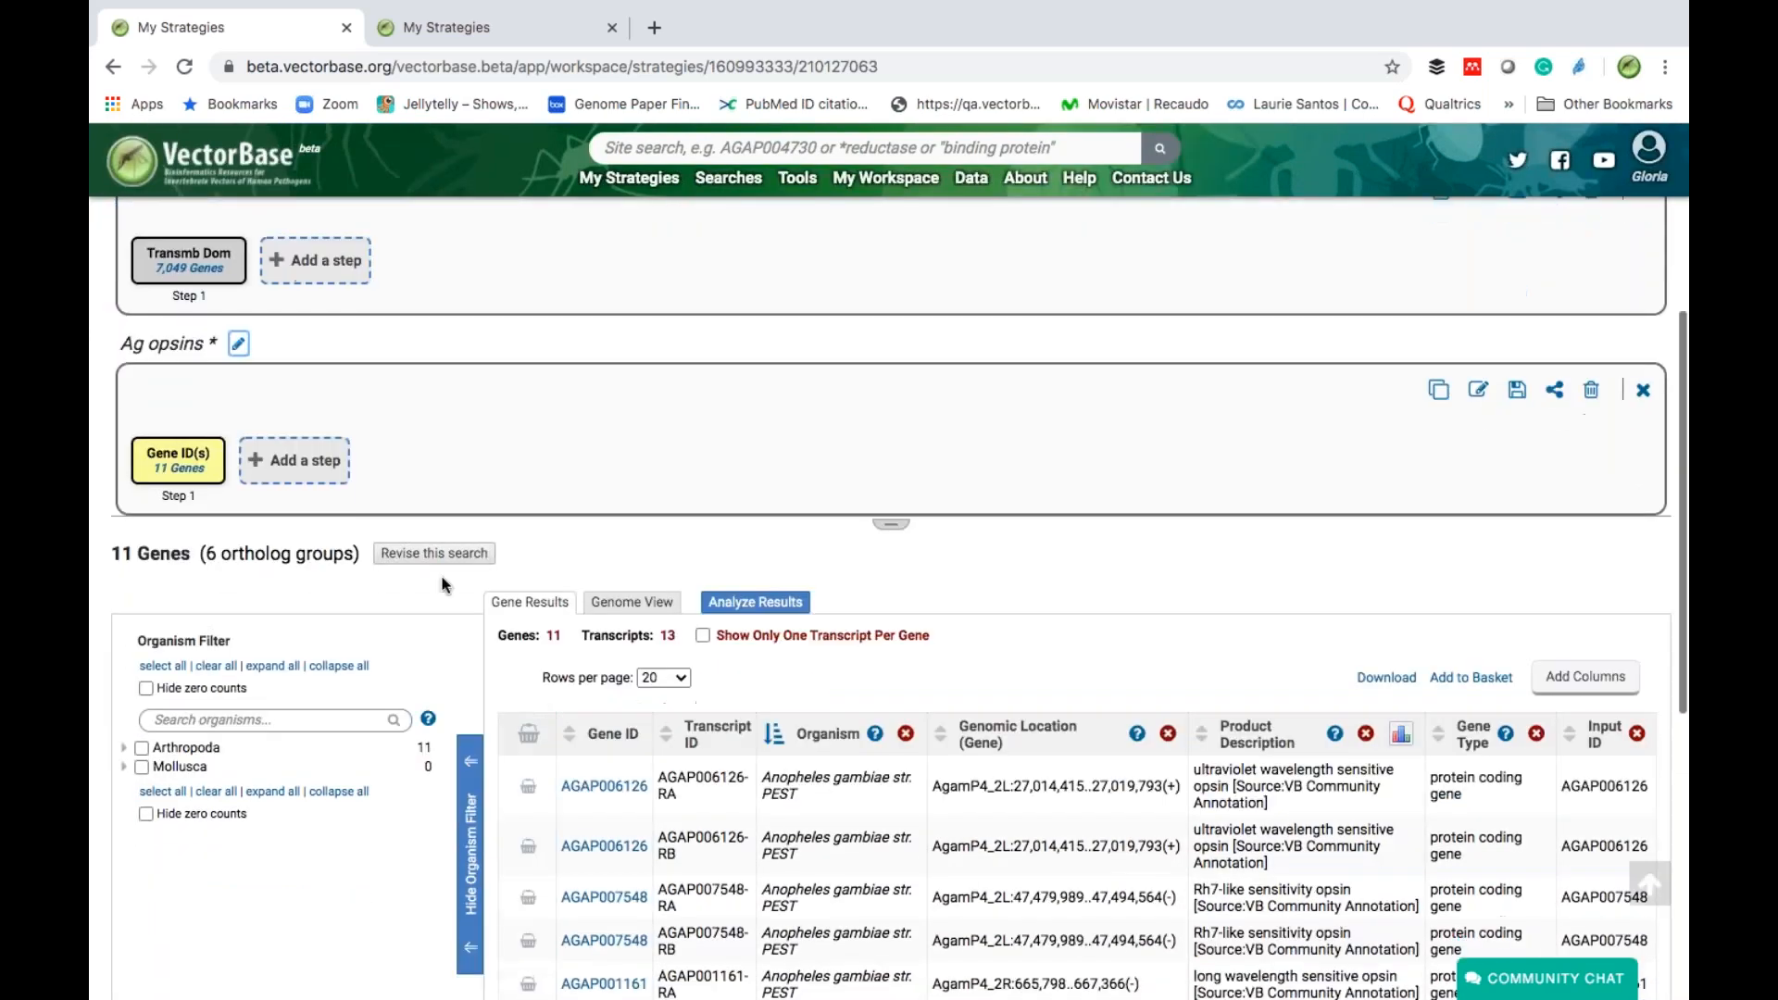
pyautogui.click(297, 463)
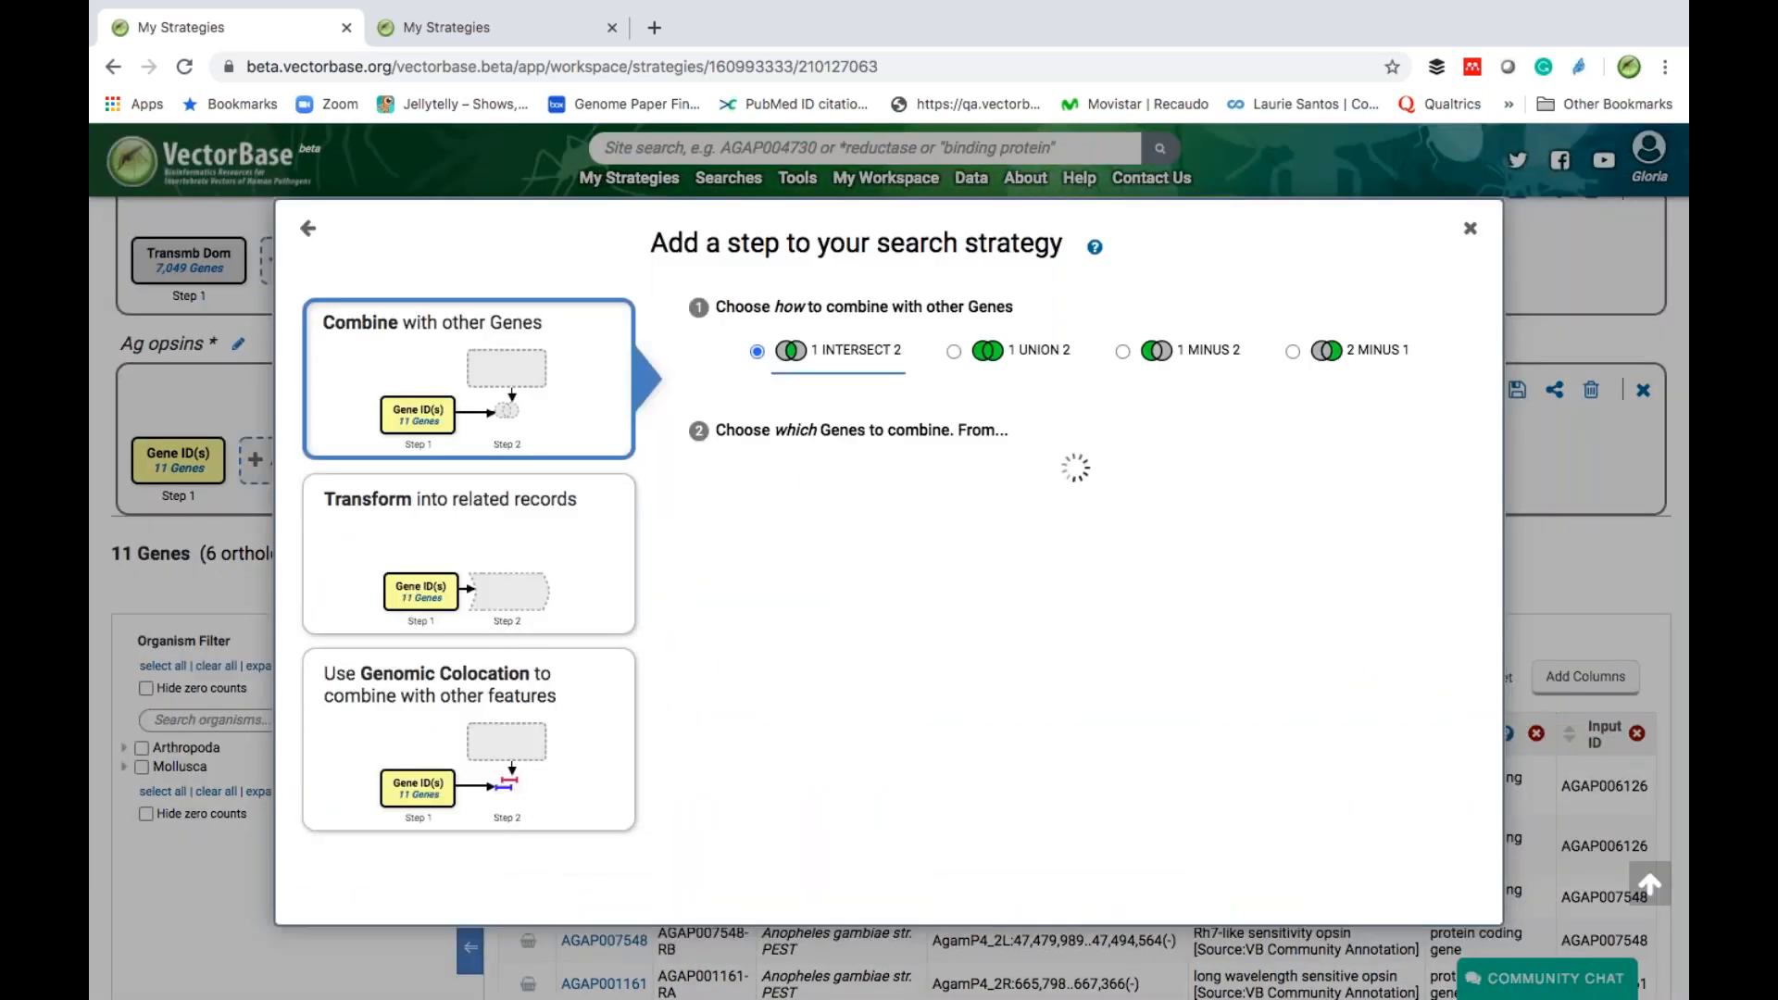
pyautogui.click(455, 537)
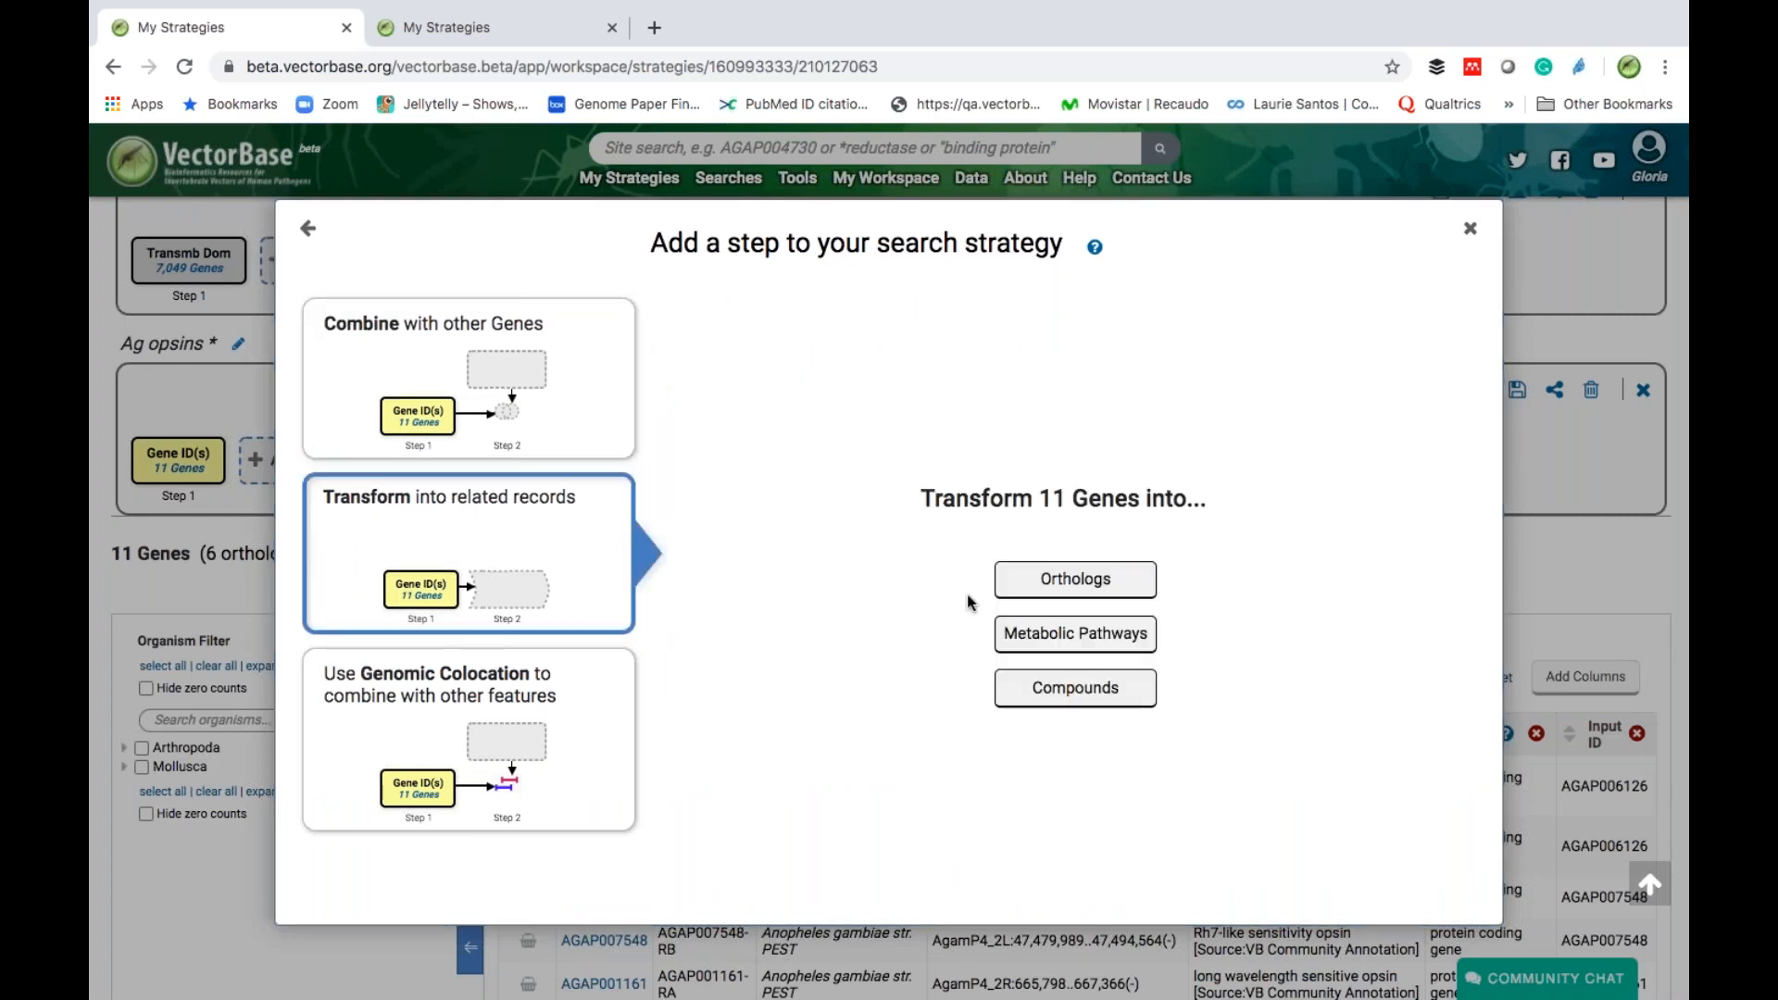
pyautogui.click(1071, 581)
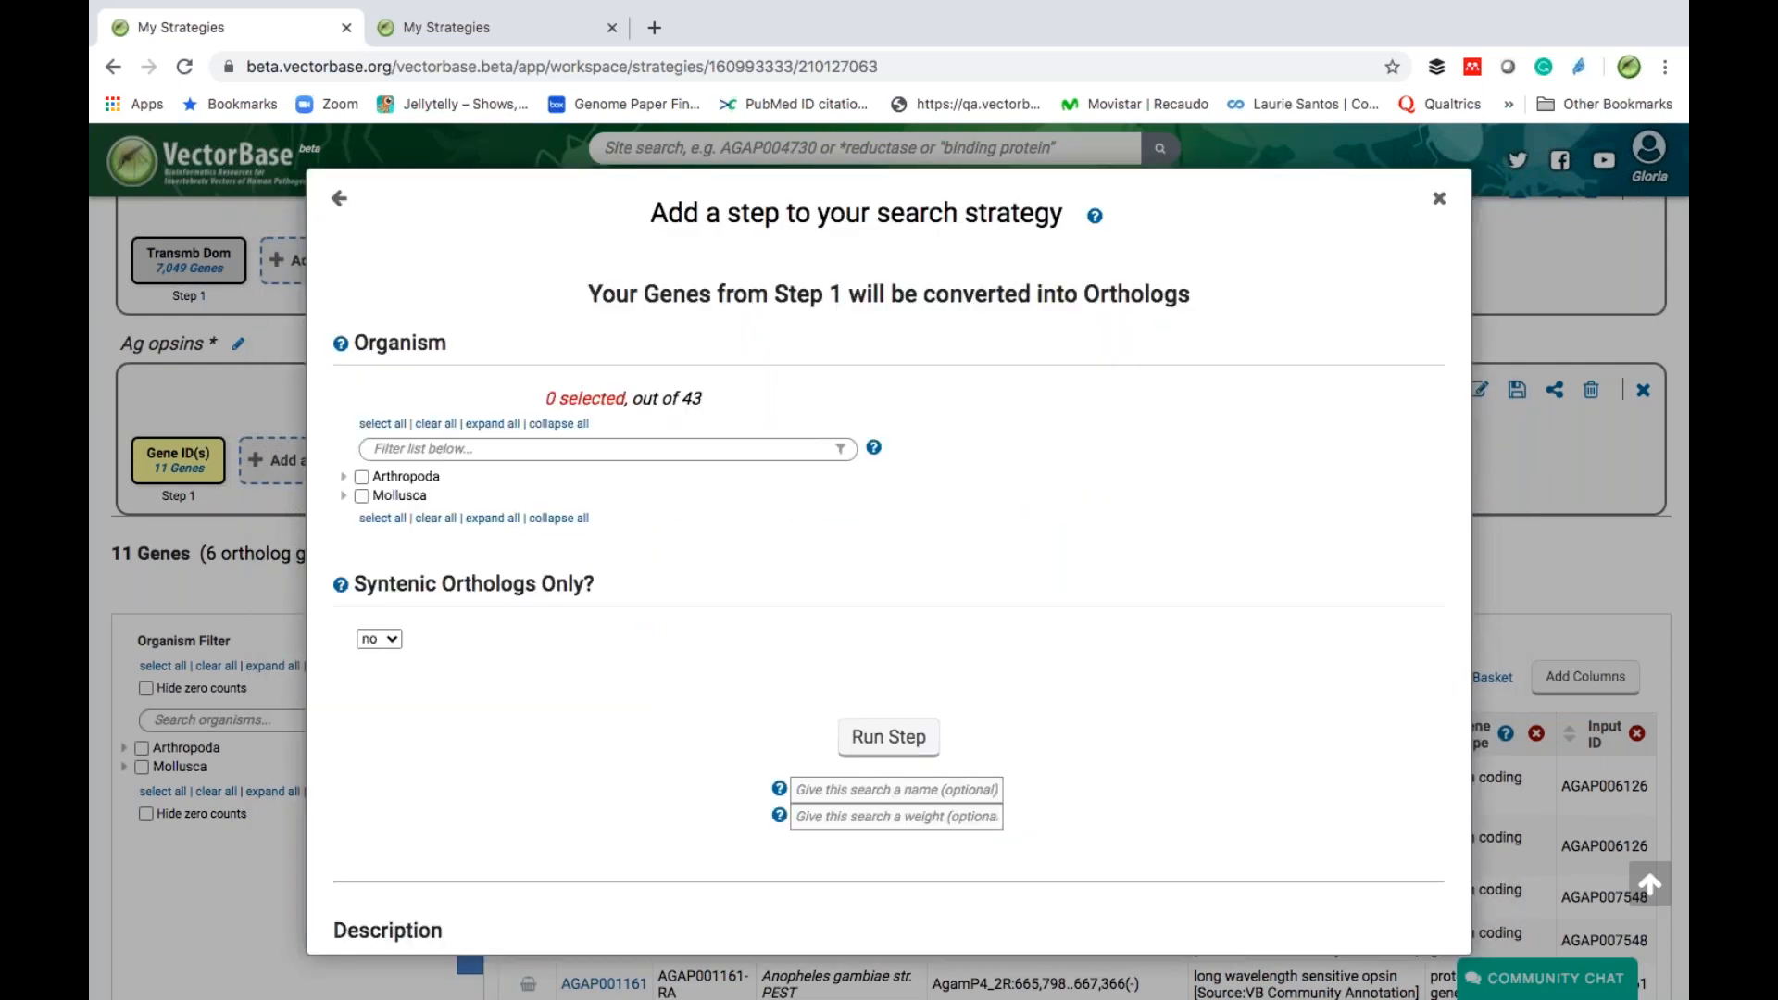
# - Restrict the ortholog transform to Aedes aegypti LVP_AGWG, filtering the organisms by "aede", and run the step
pyautogui.click(572, 448)
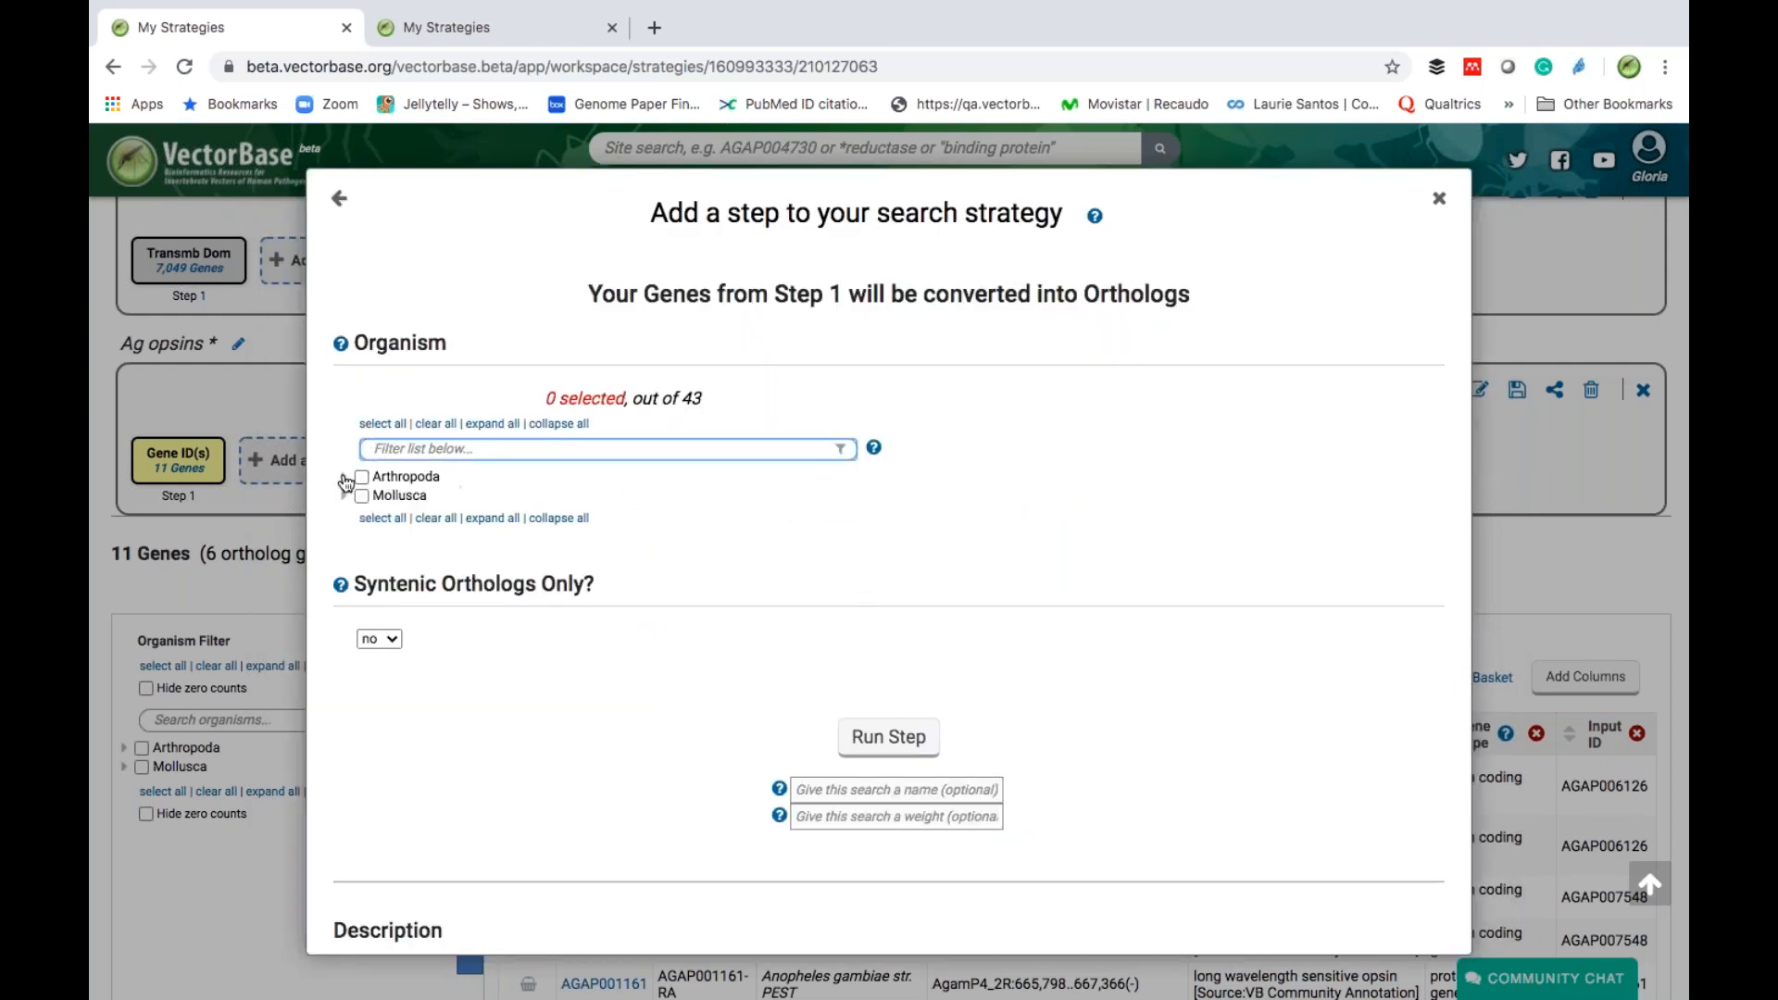
pyautogui.click(343, 481)
pyautogui.click(343, 478)
pyautogui.click(423, 450)
pyautogui.write('ae')
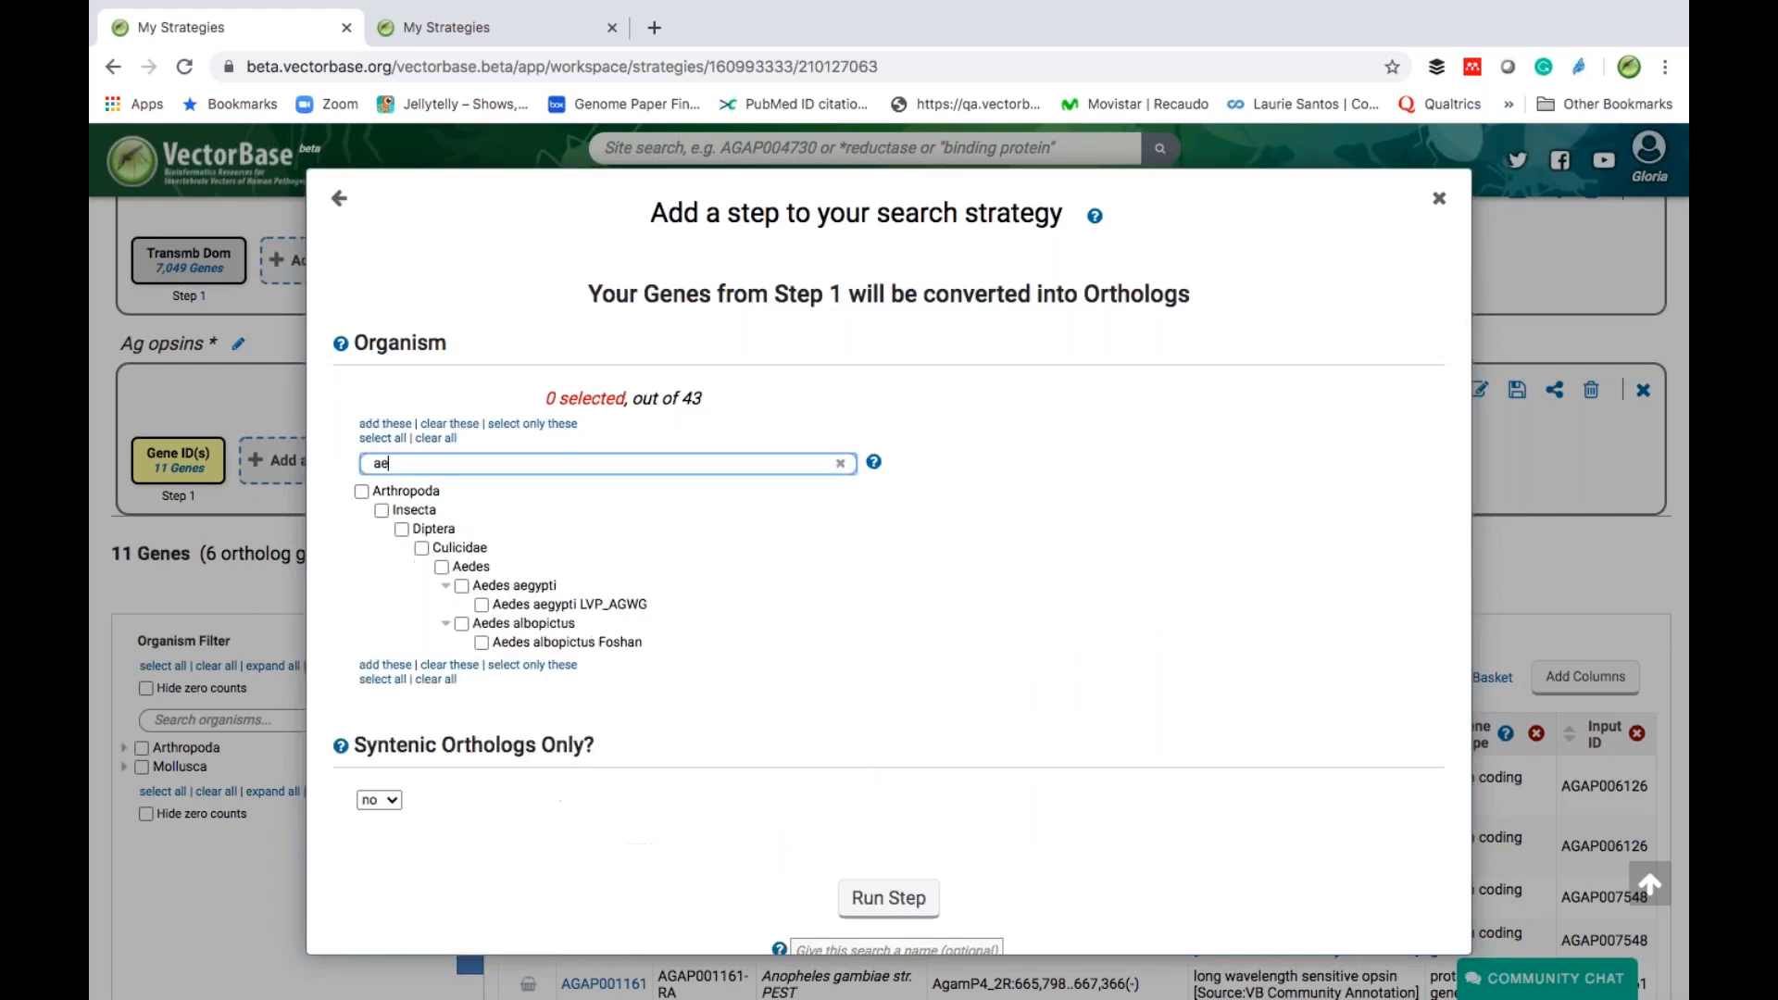
pyautogui.click(481, 605)
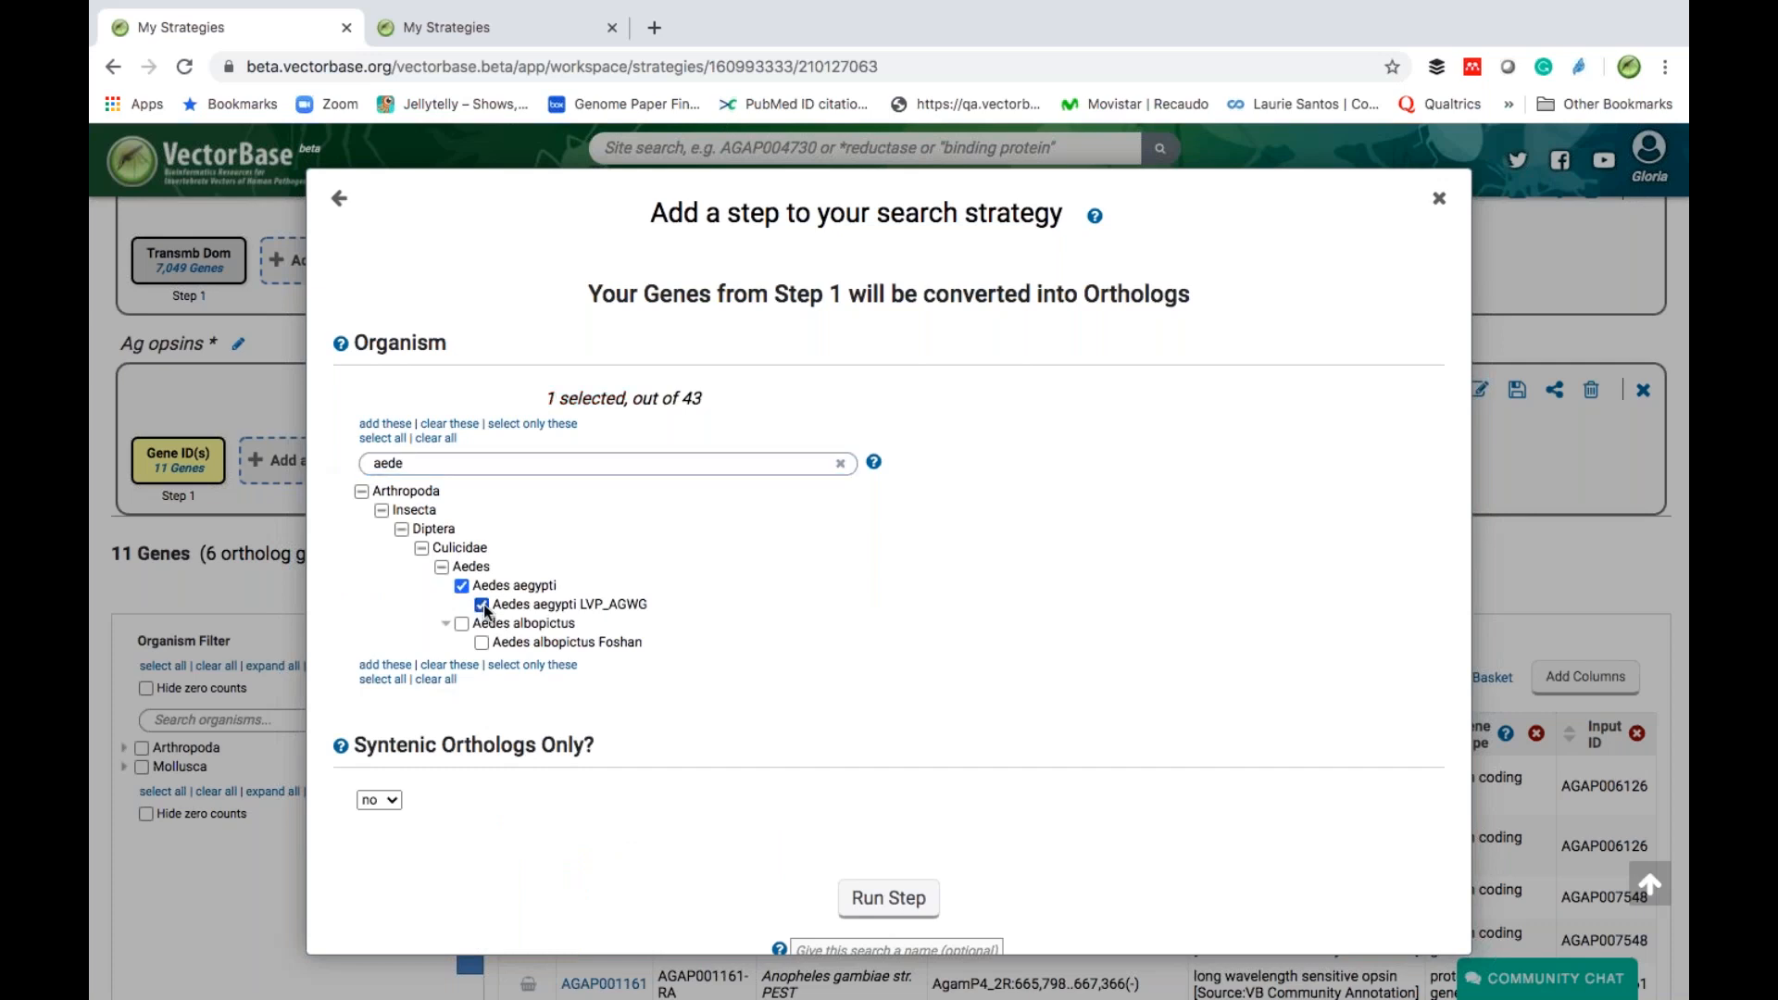
pyautogui.click(890, 900)
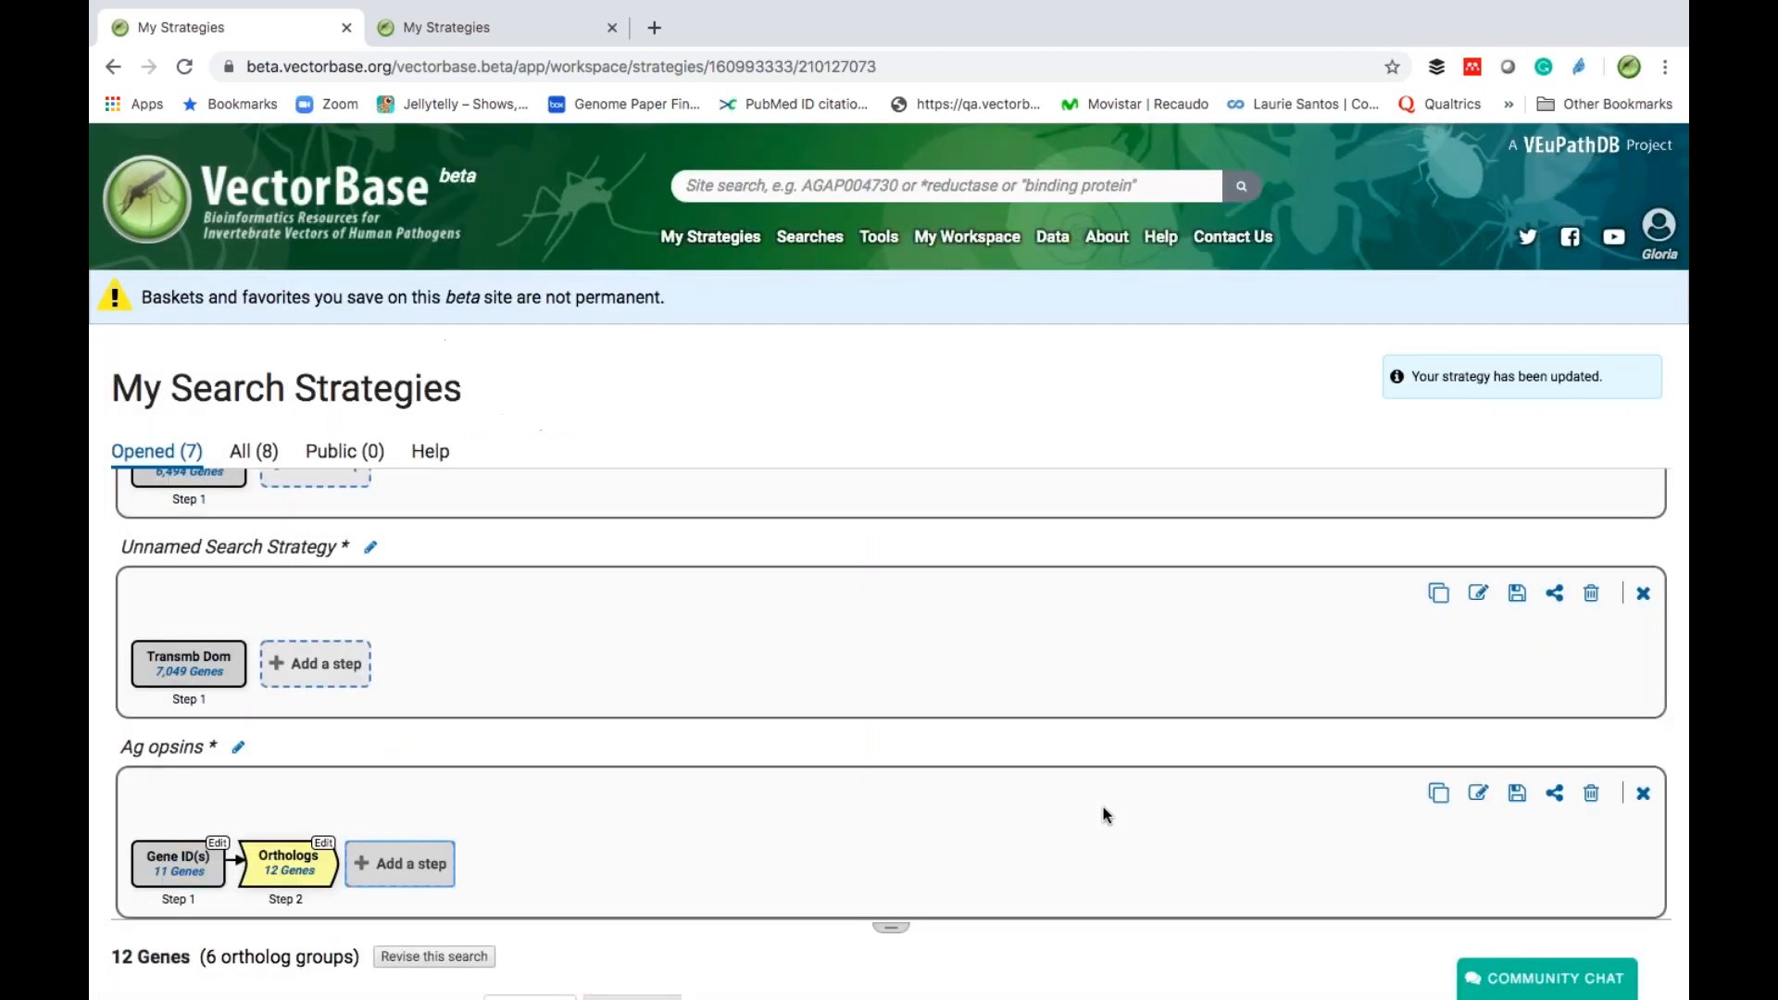
# - Review the details of the Gene ID(s) and Orthologs steps in the Ag opsins strategy, closing each one
pyautogui.scroll(-5, 1103, 808)
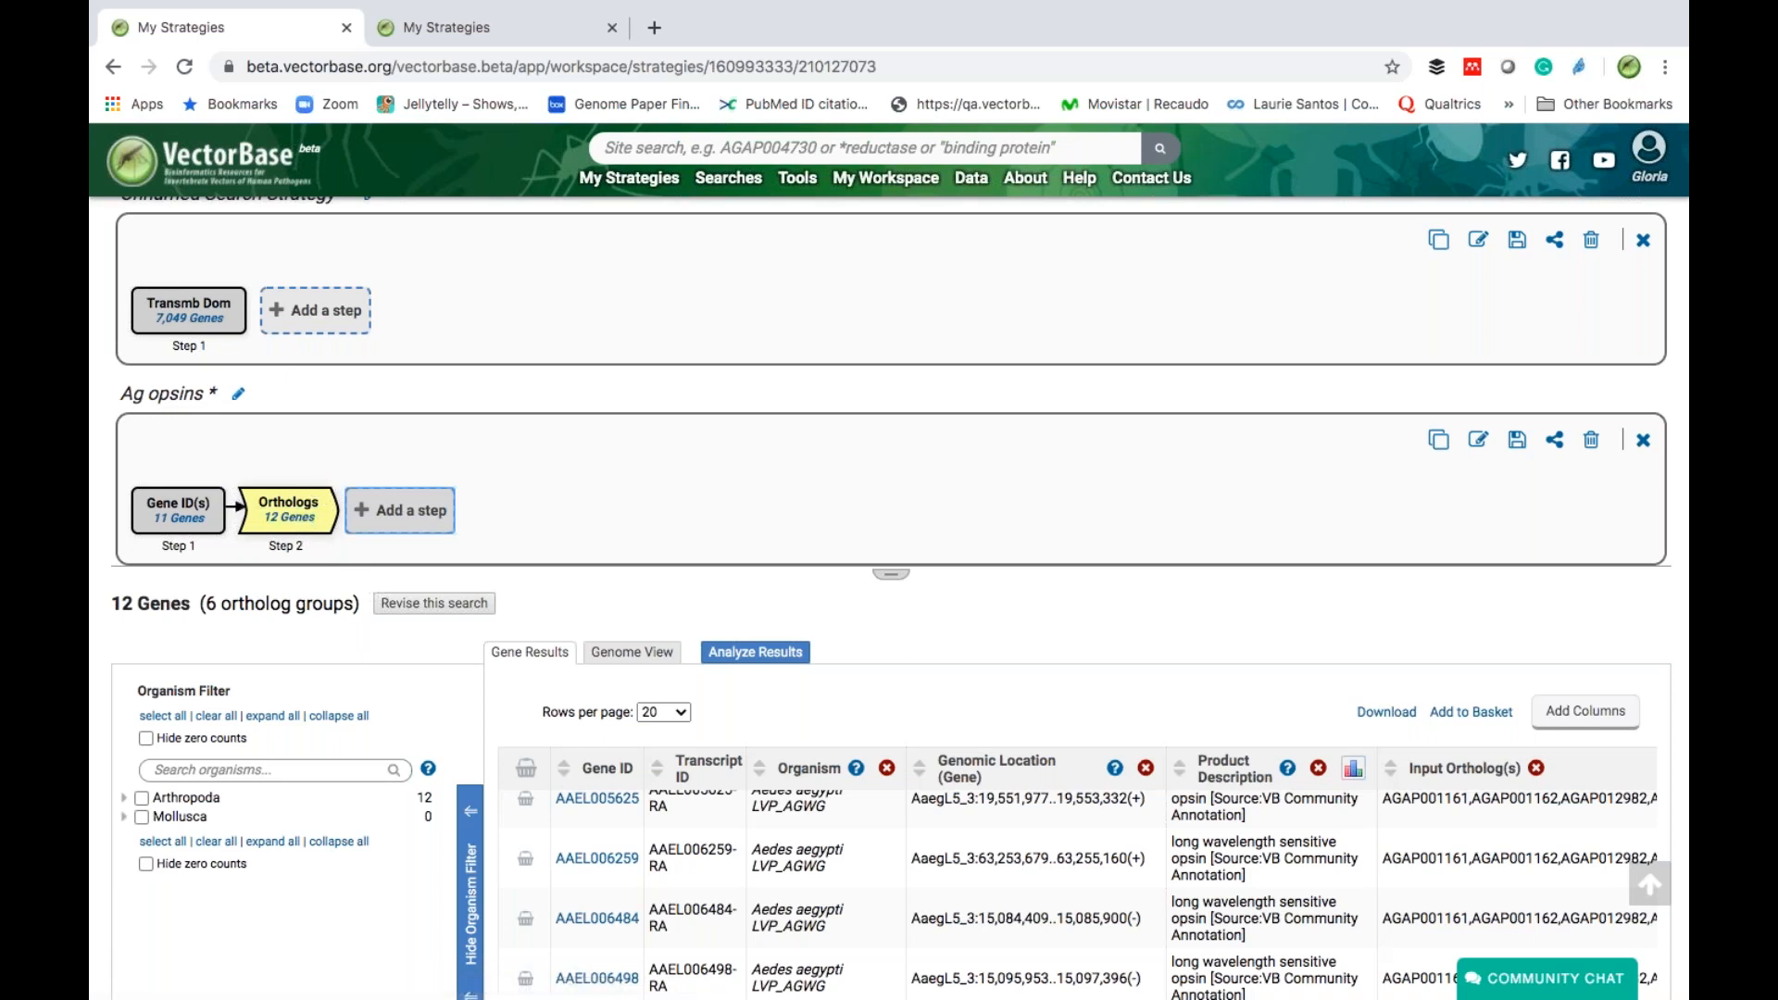
pyautogui.click(219, 492)
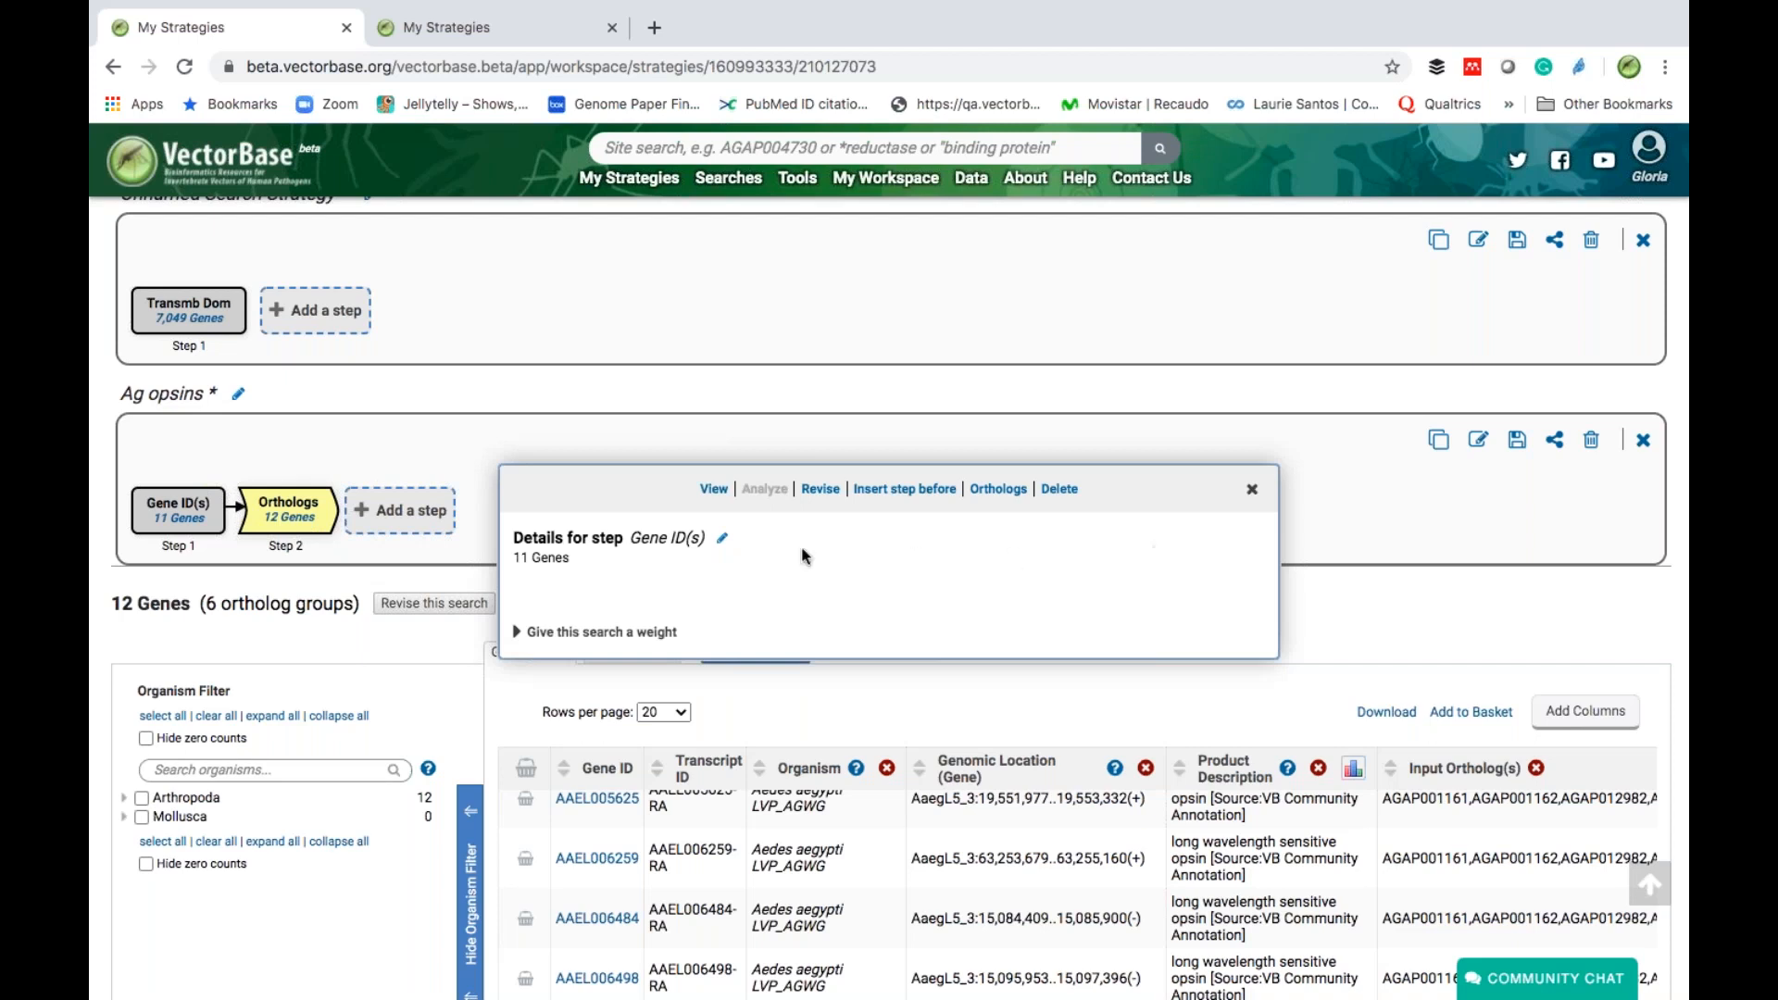
pyautogui.click(1253, 489)
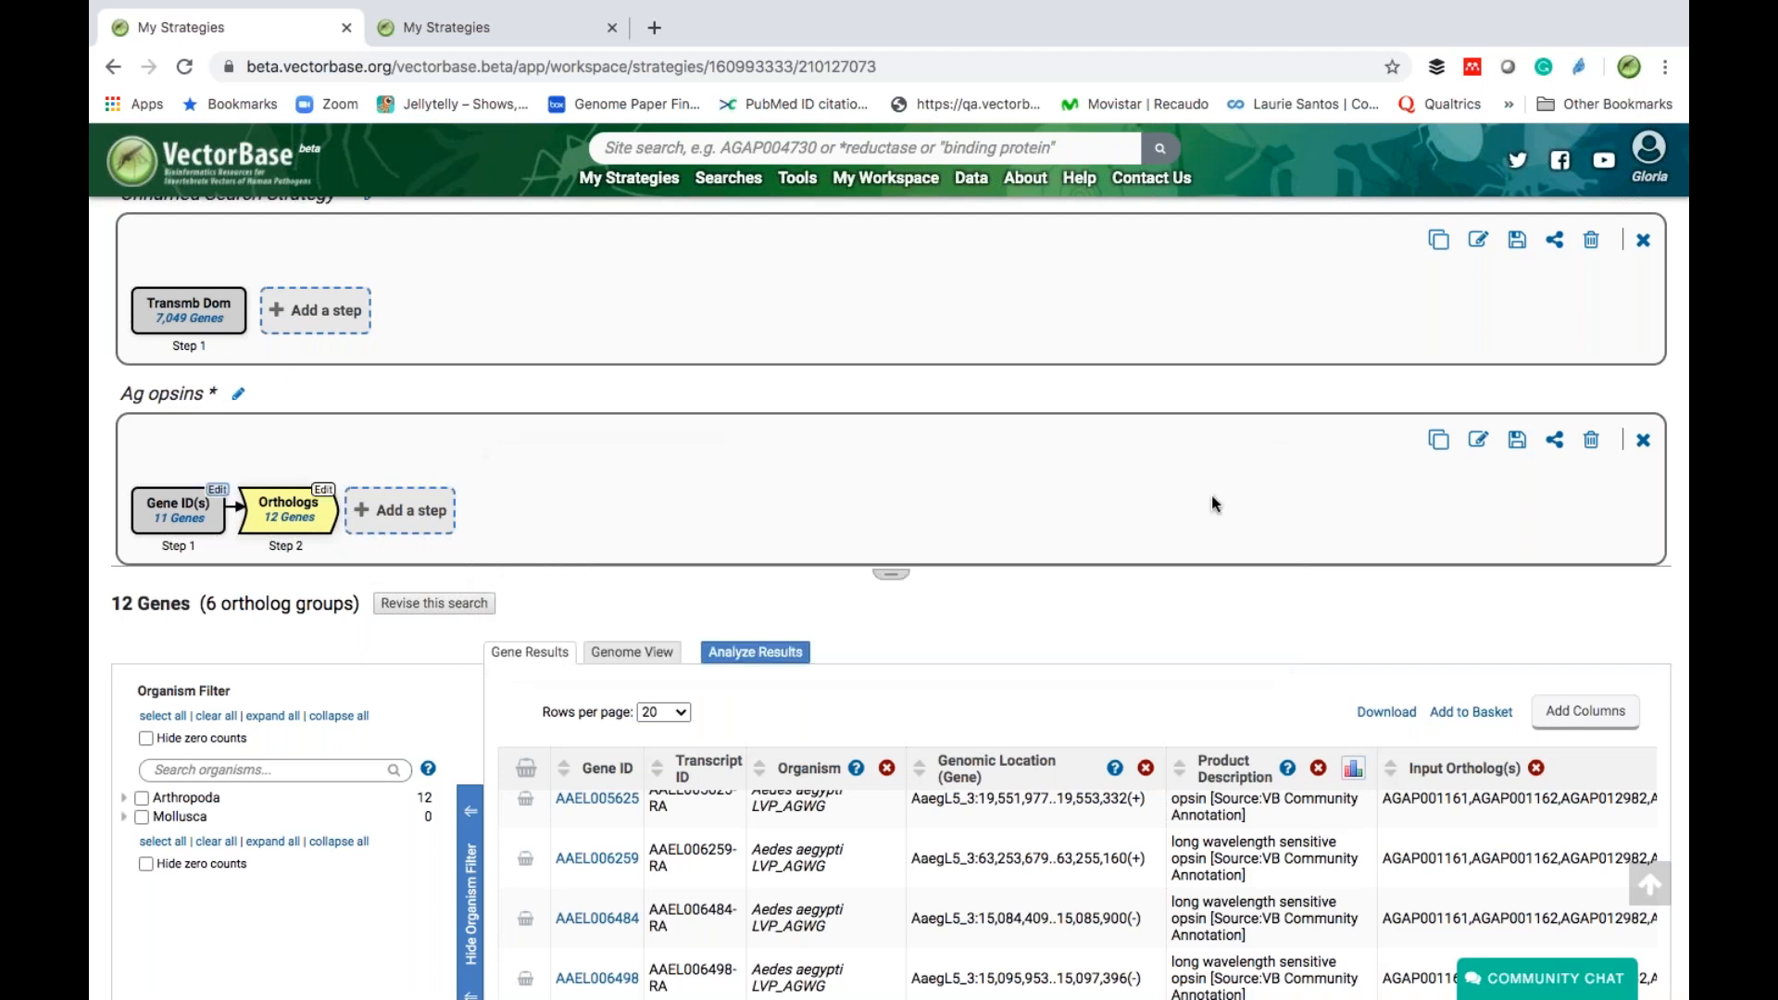
pyautogui.click(324, 490)
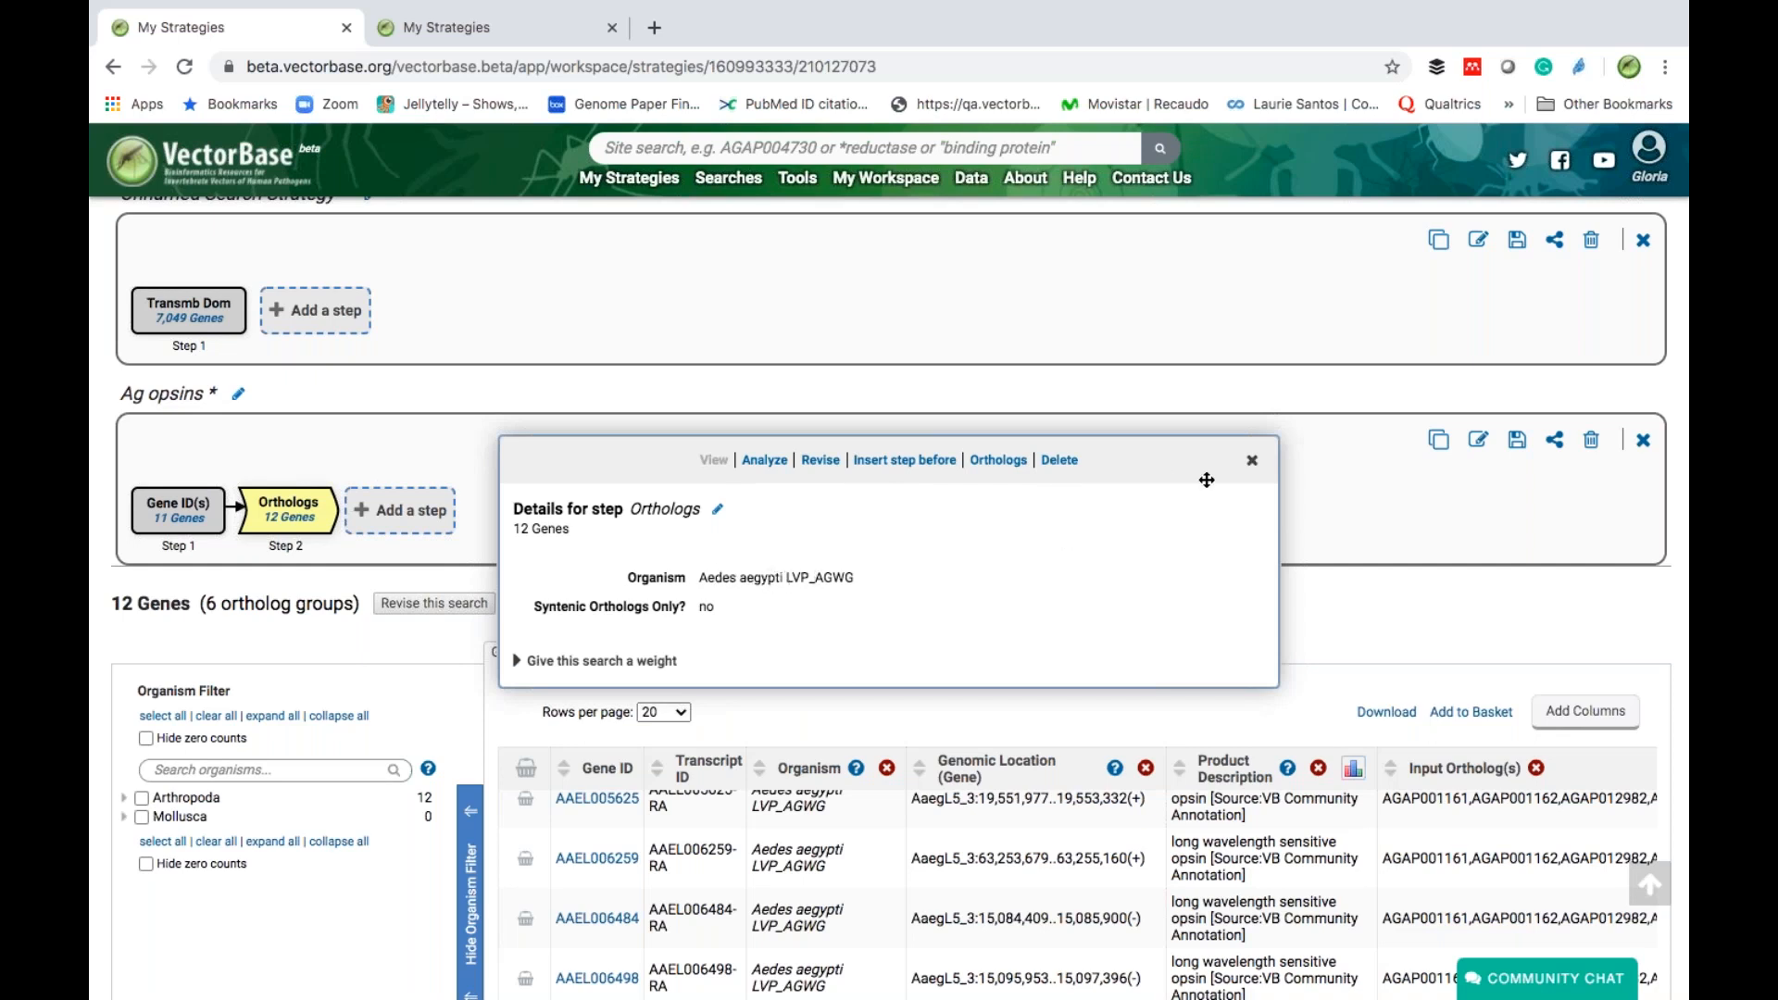
pyautogui.click(1255, 466)
# - Look through the Aedes aegypti ortholog results and open the AAEL005621 gene record in a new tab
pyautogui.scroll(-3, 887, 573)
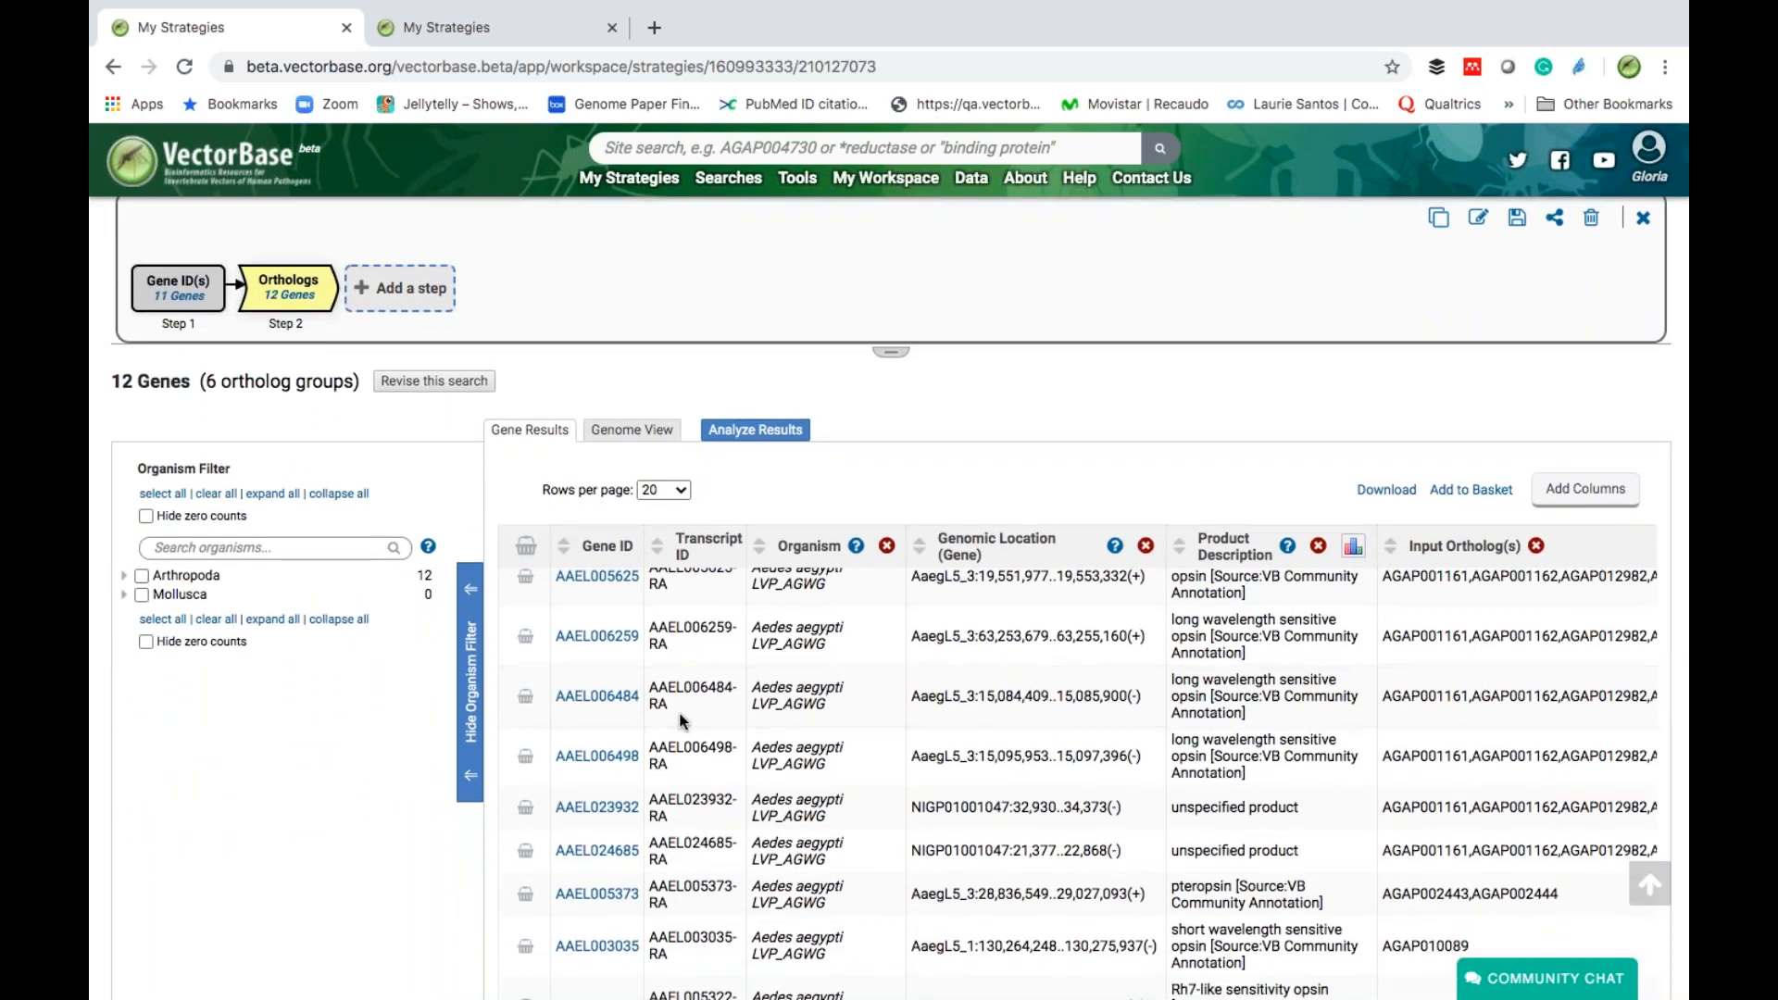
pyautogui.scroll(1, 680, 720)
pyautogui.scroll(1, 681, 720)
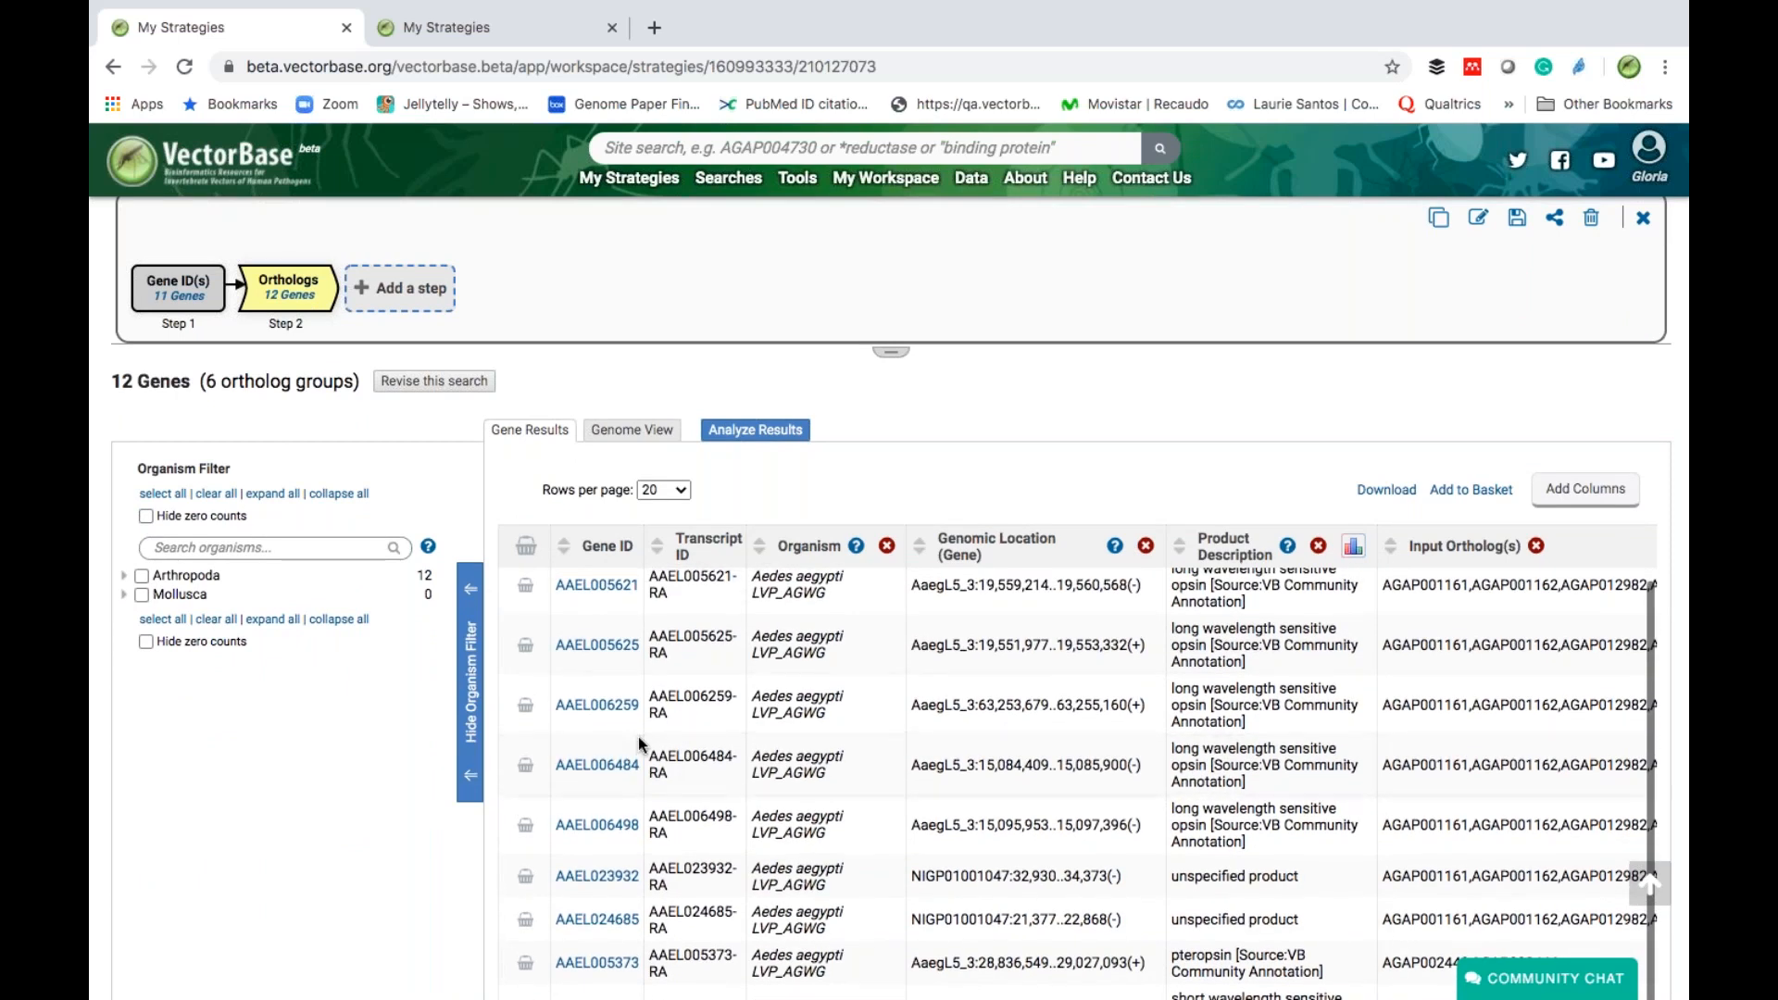
pyautogui.scroll(1, 637, 736)
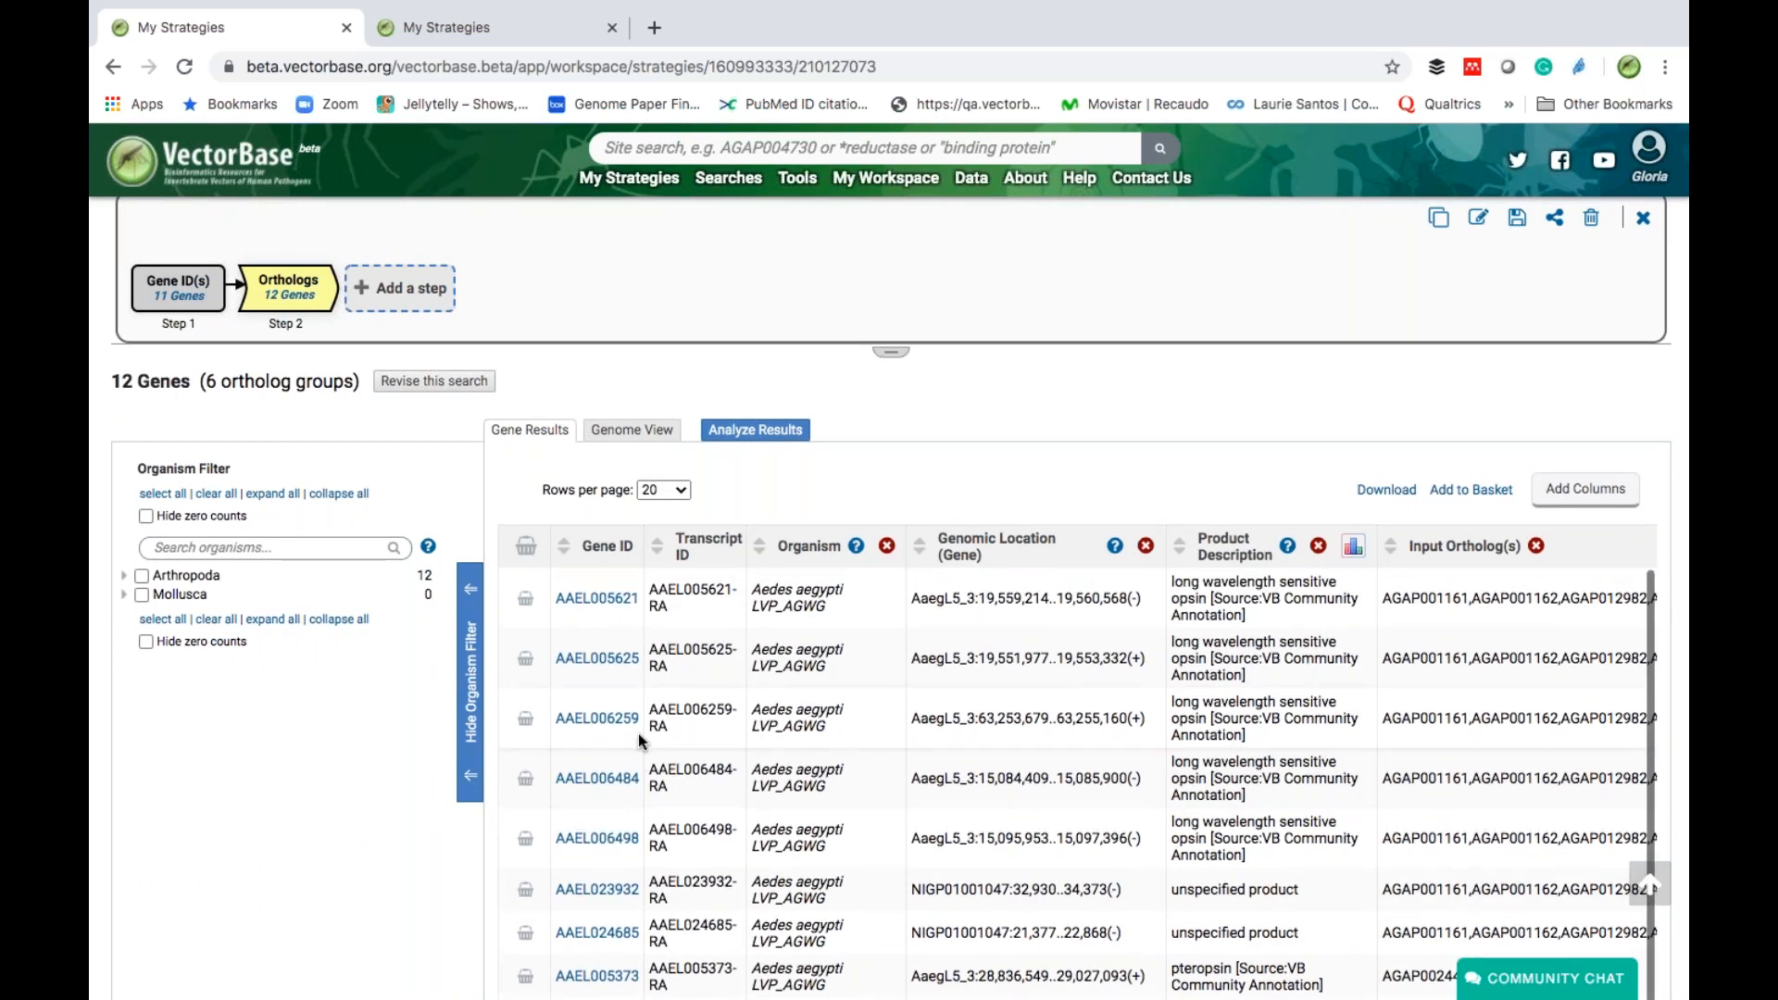
pyautogui.rightClick(586, 602)
pyautogui.click(627, 609)
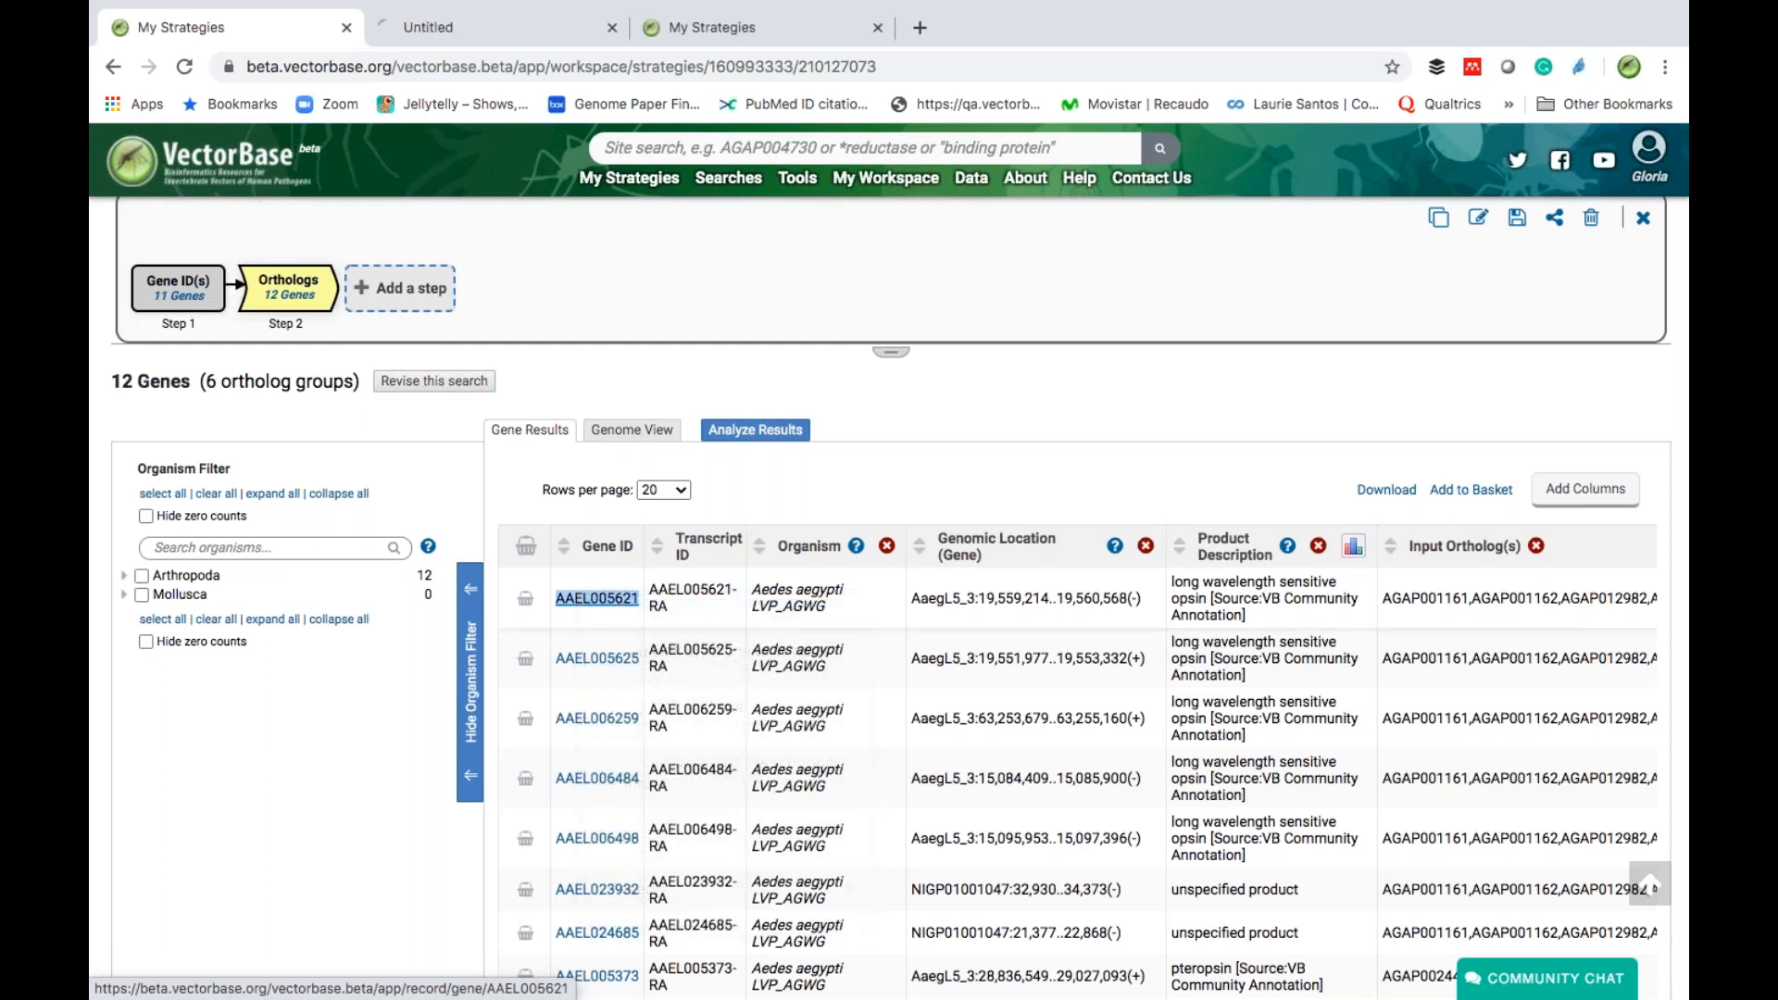
pyautogui.click(497, 28)
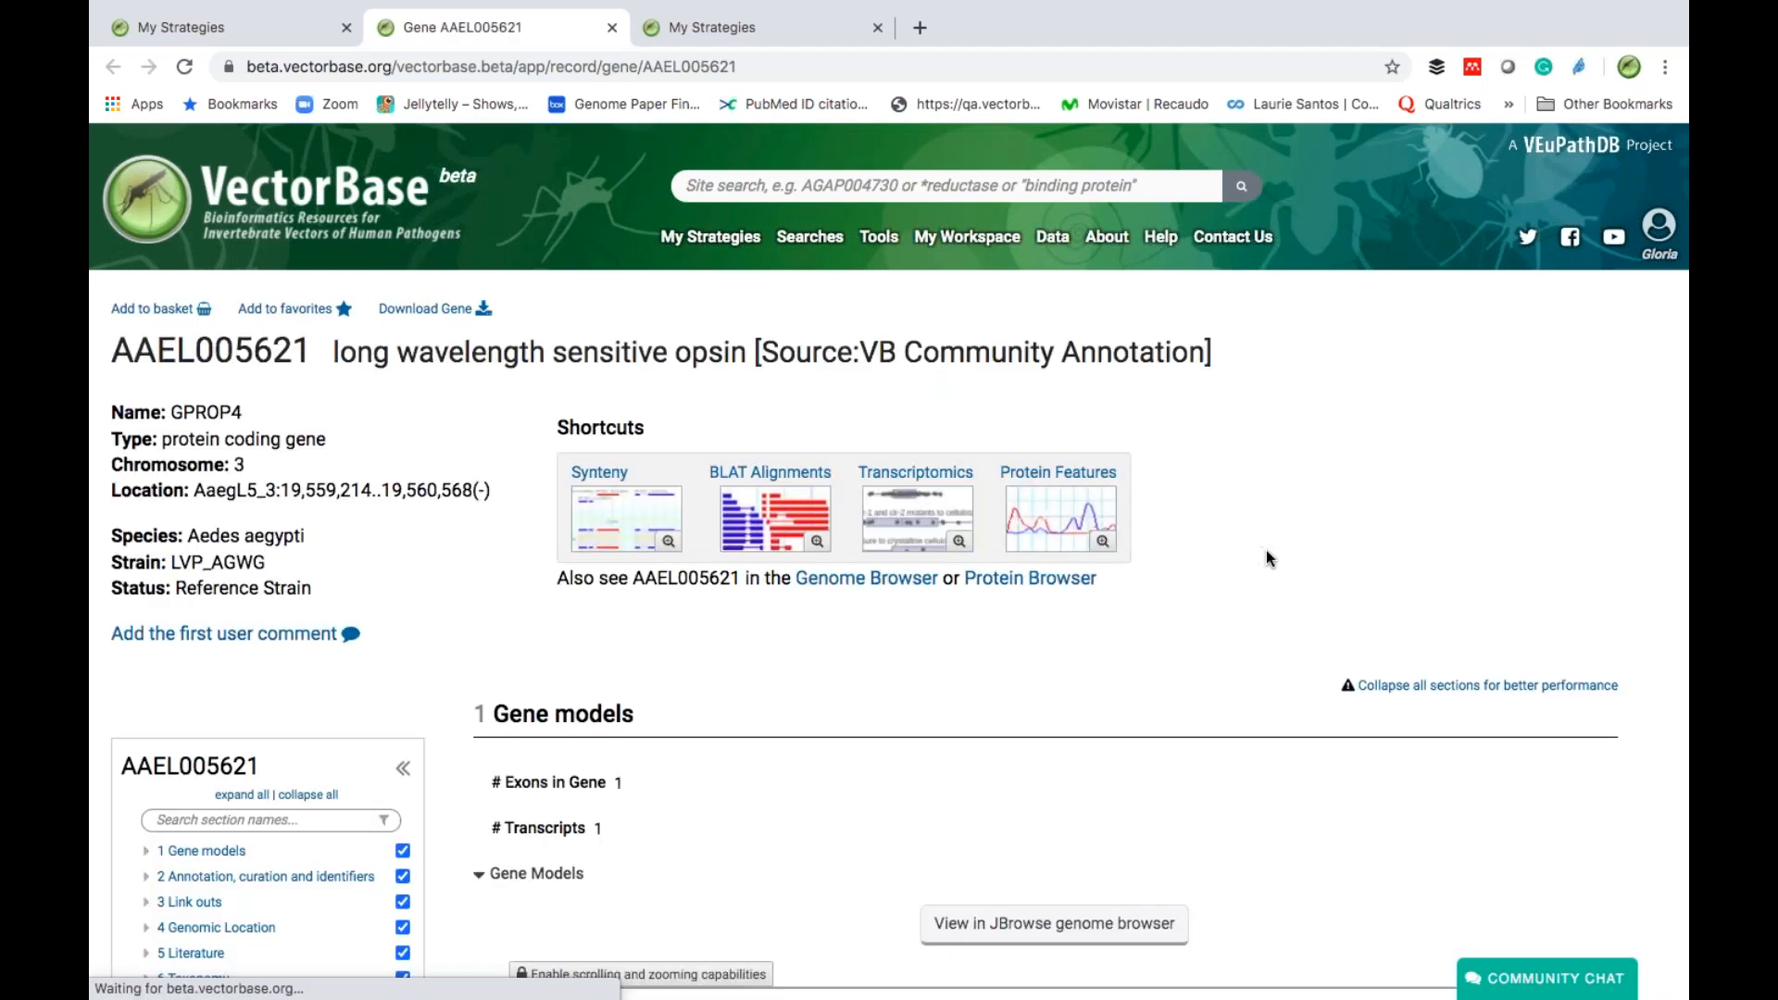
# - Examine the Transcript Expression data under Transcriptomics in the AAEL005621 gene record, checking the other strategies page while it loads
pyautogui.scroll(-2, 1107, 593)
pyautogui.scroll(-5, 1104, 594)
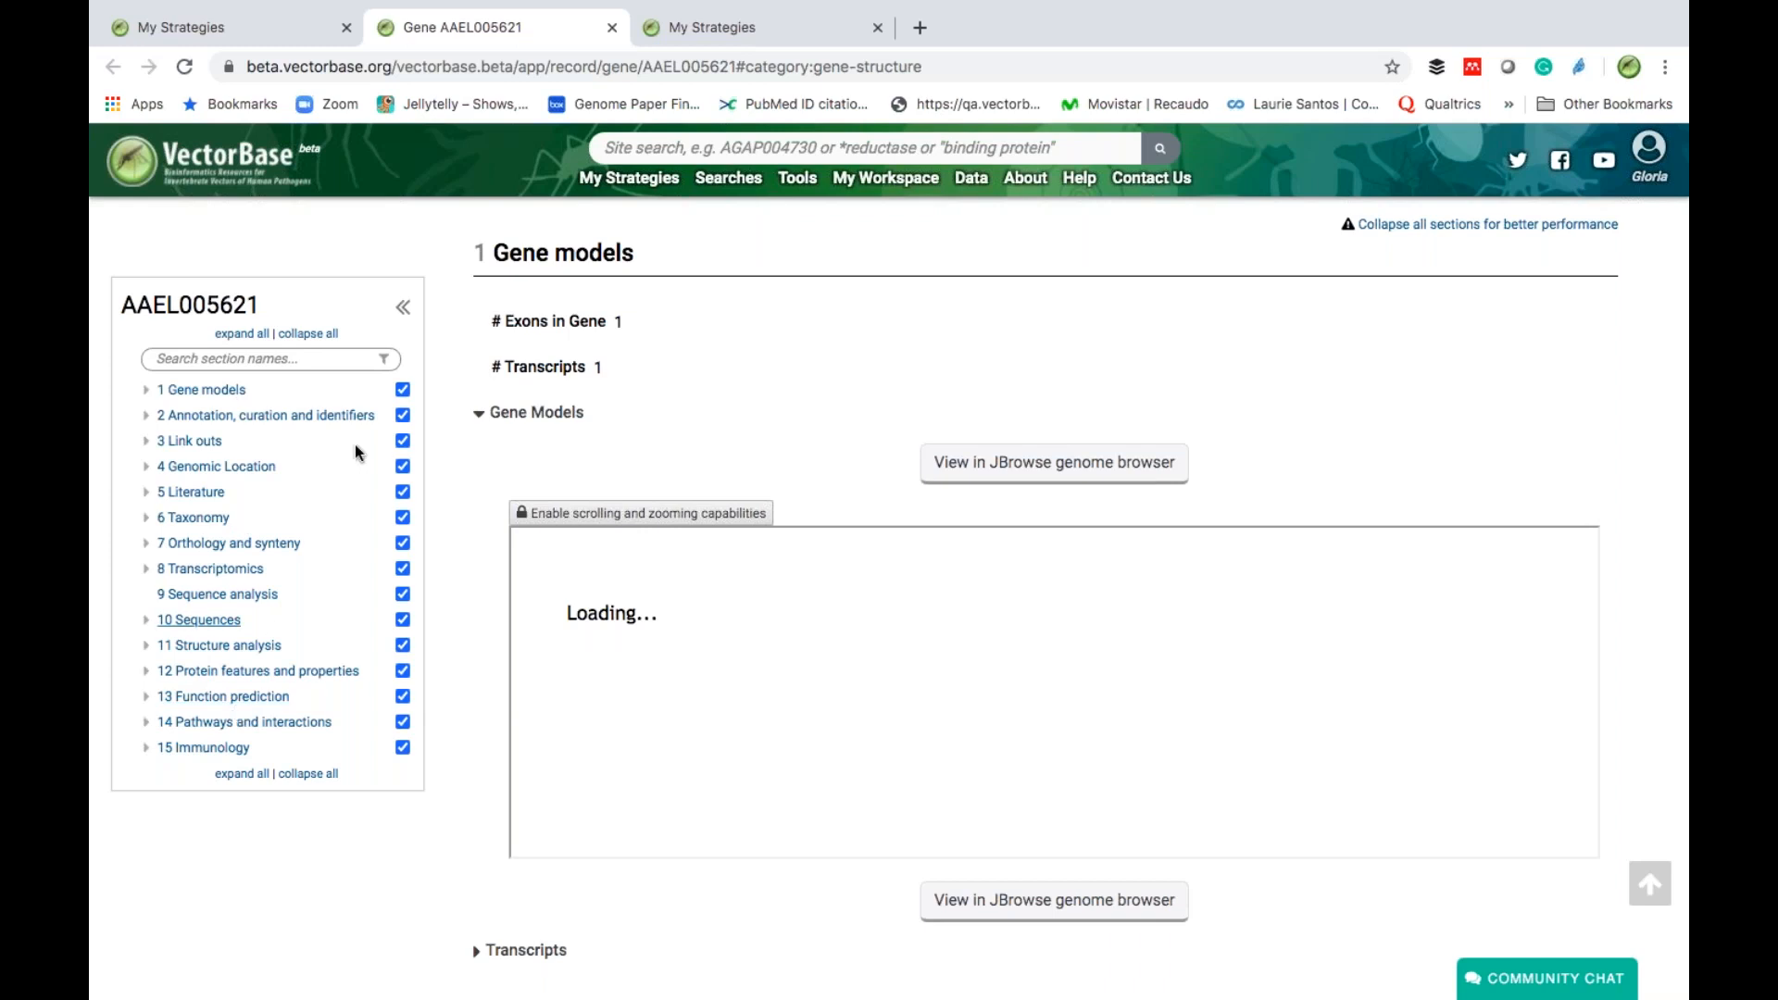
pyautogui.click(147, 574)
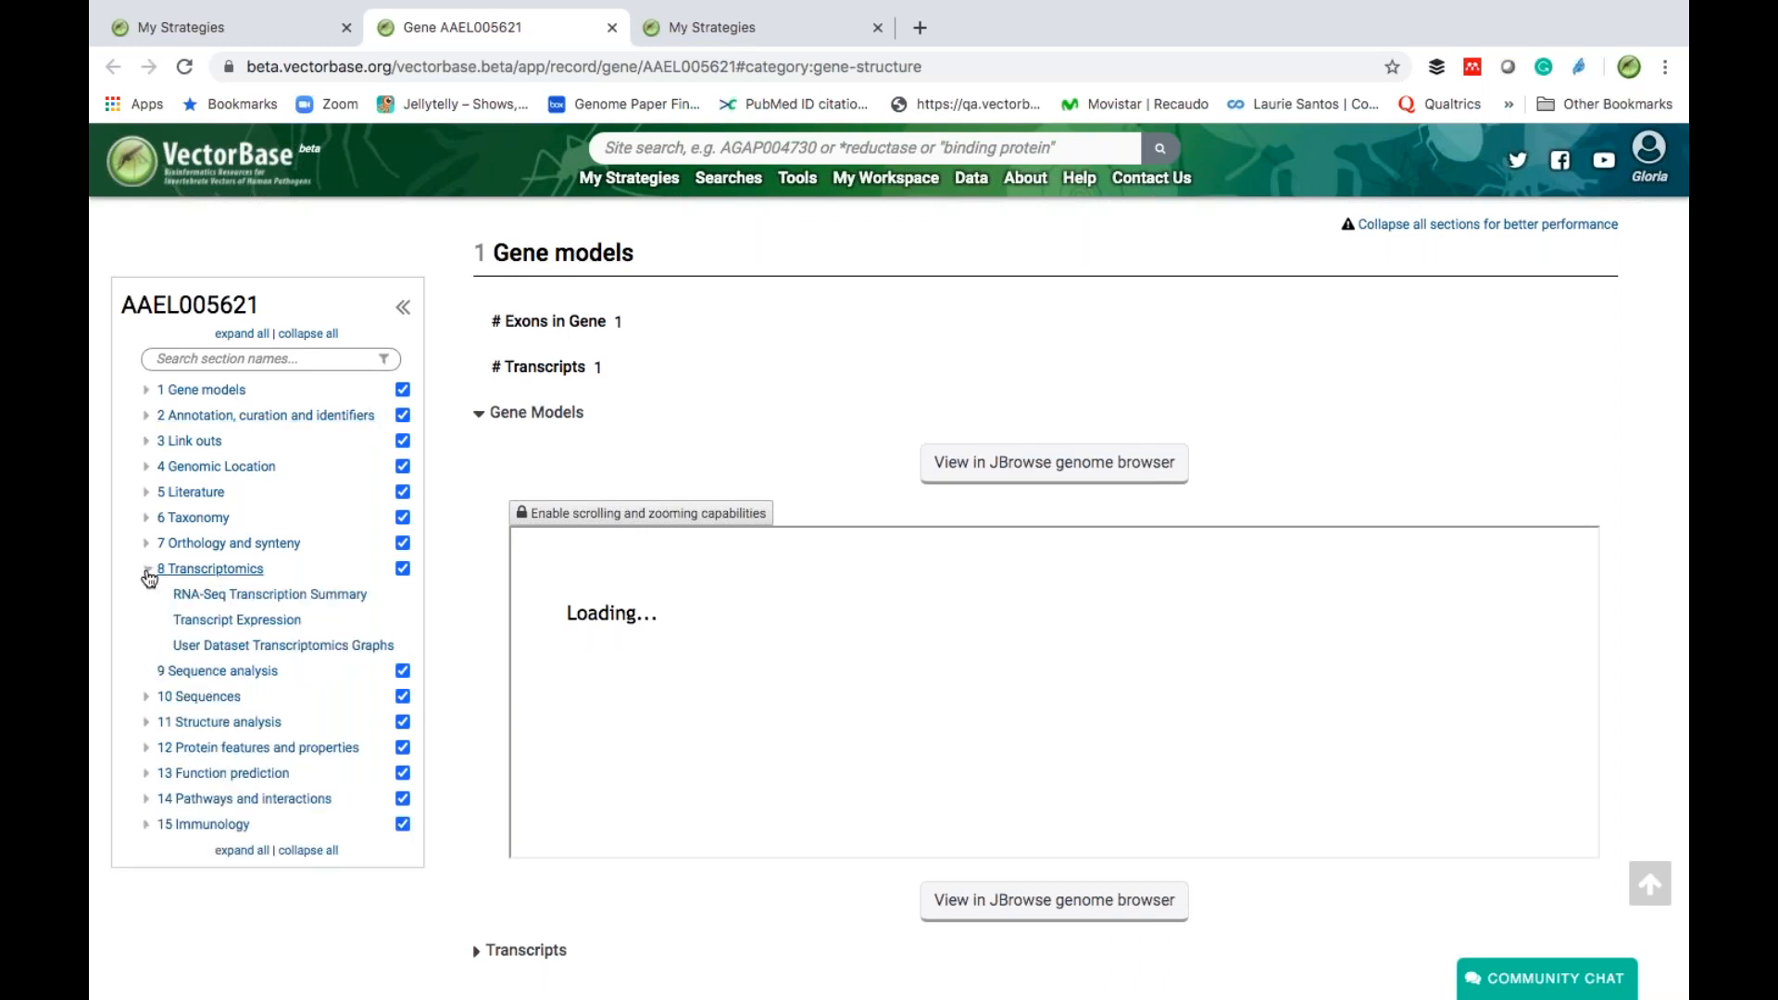
pyautogui.click(242, 594)
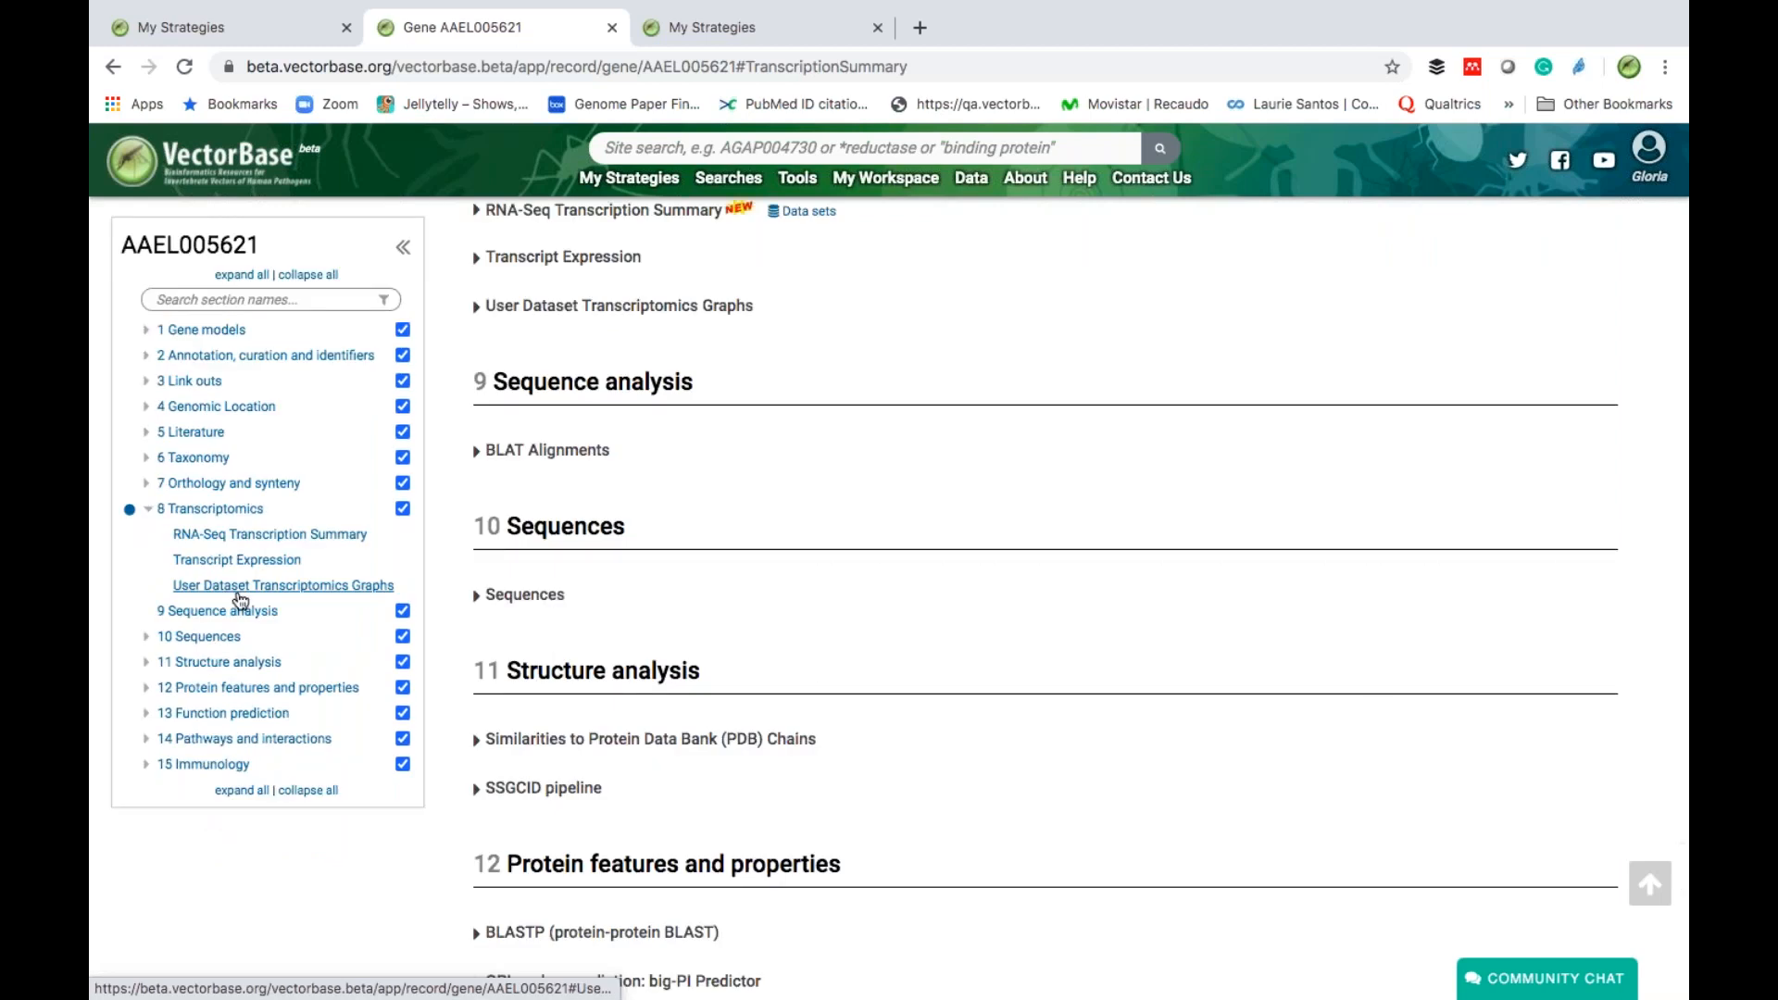
pyautogui.scroll(3, 441, 556)
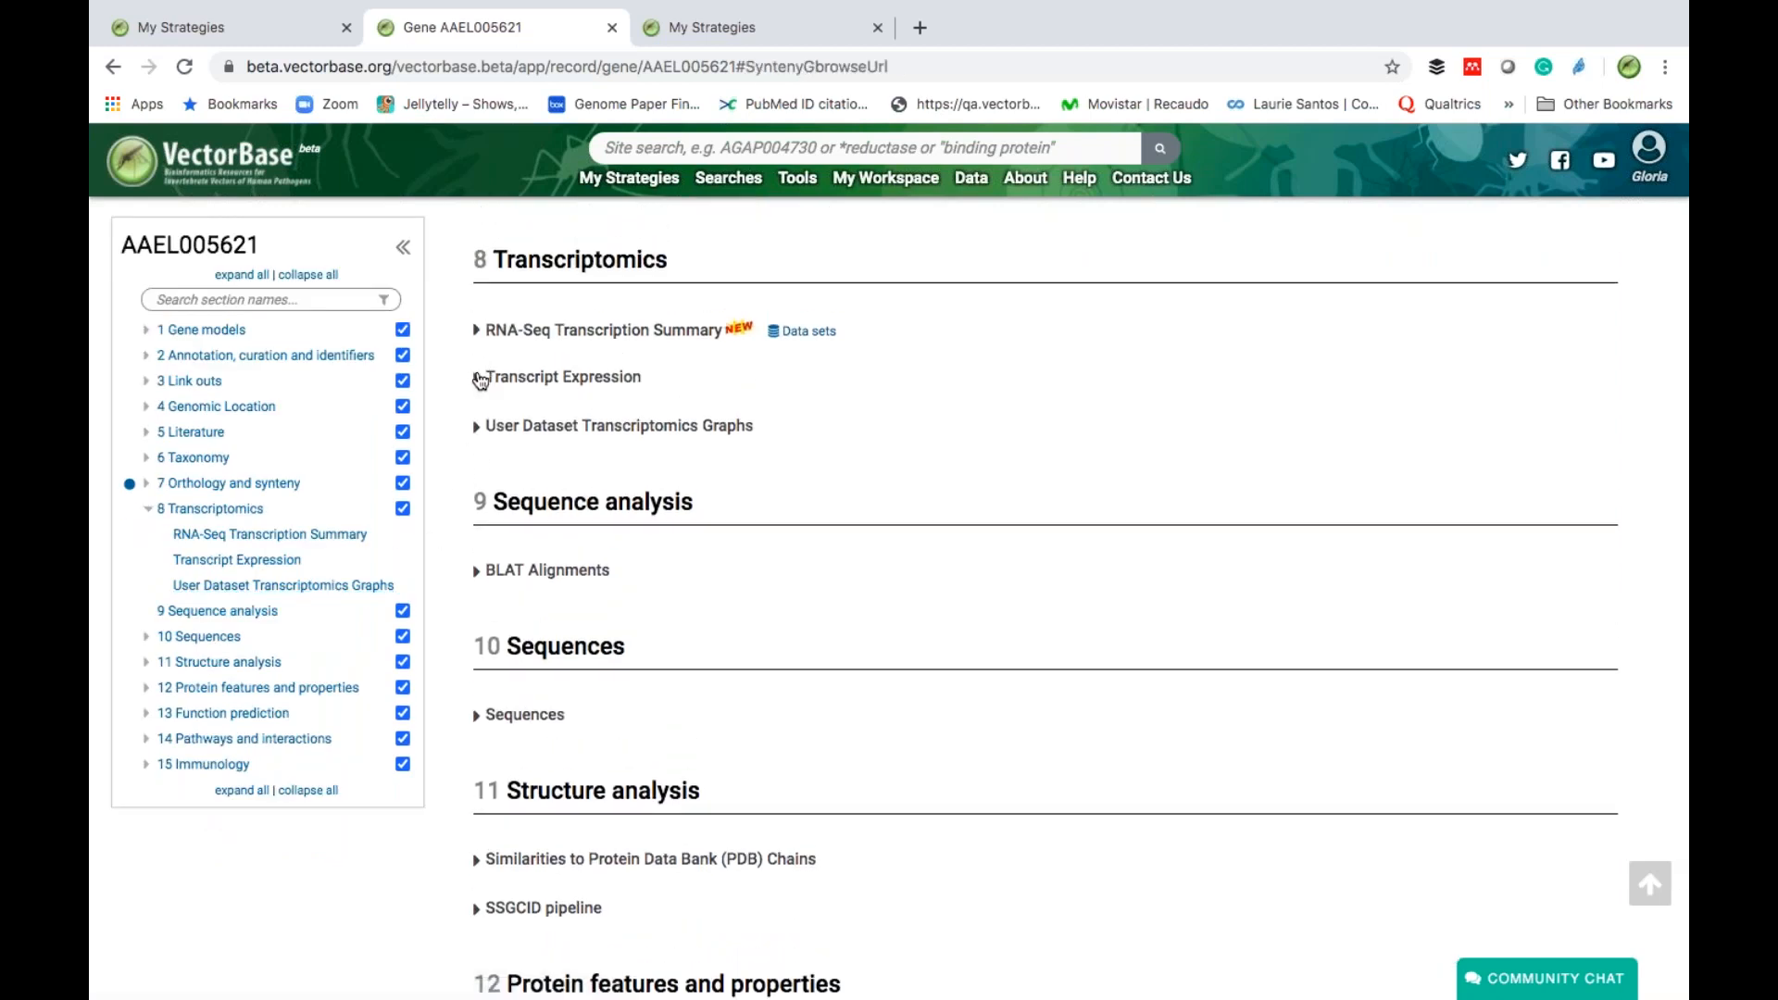
pyautogui.click(480, 380)
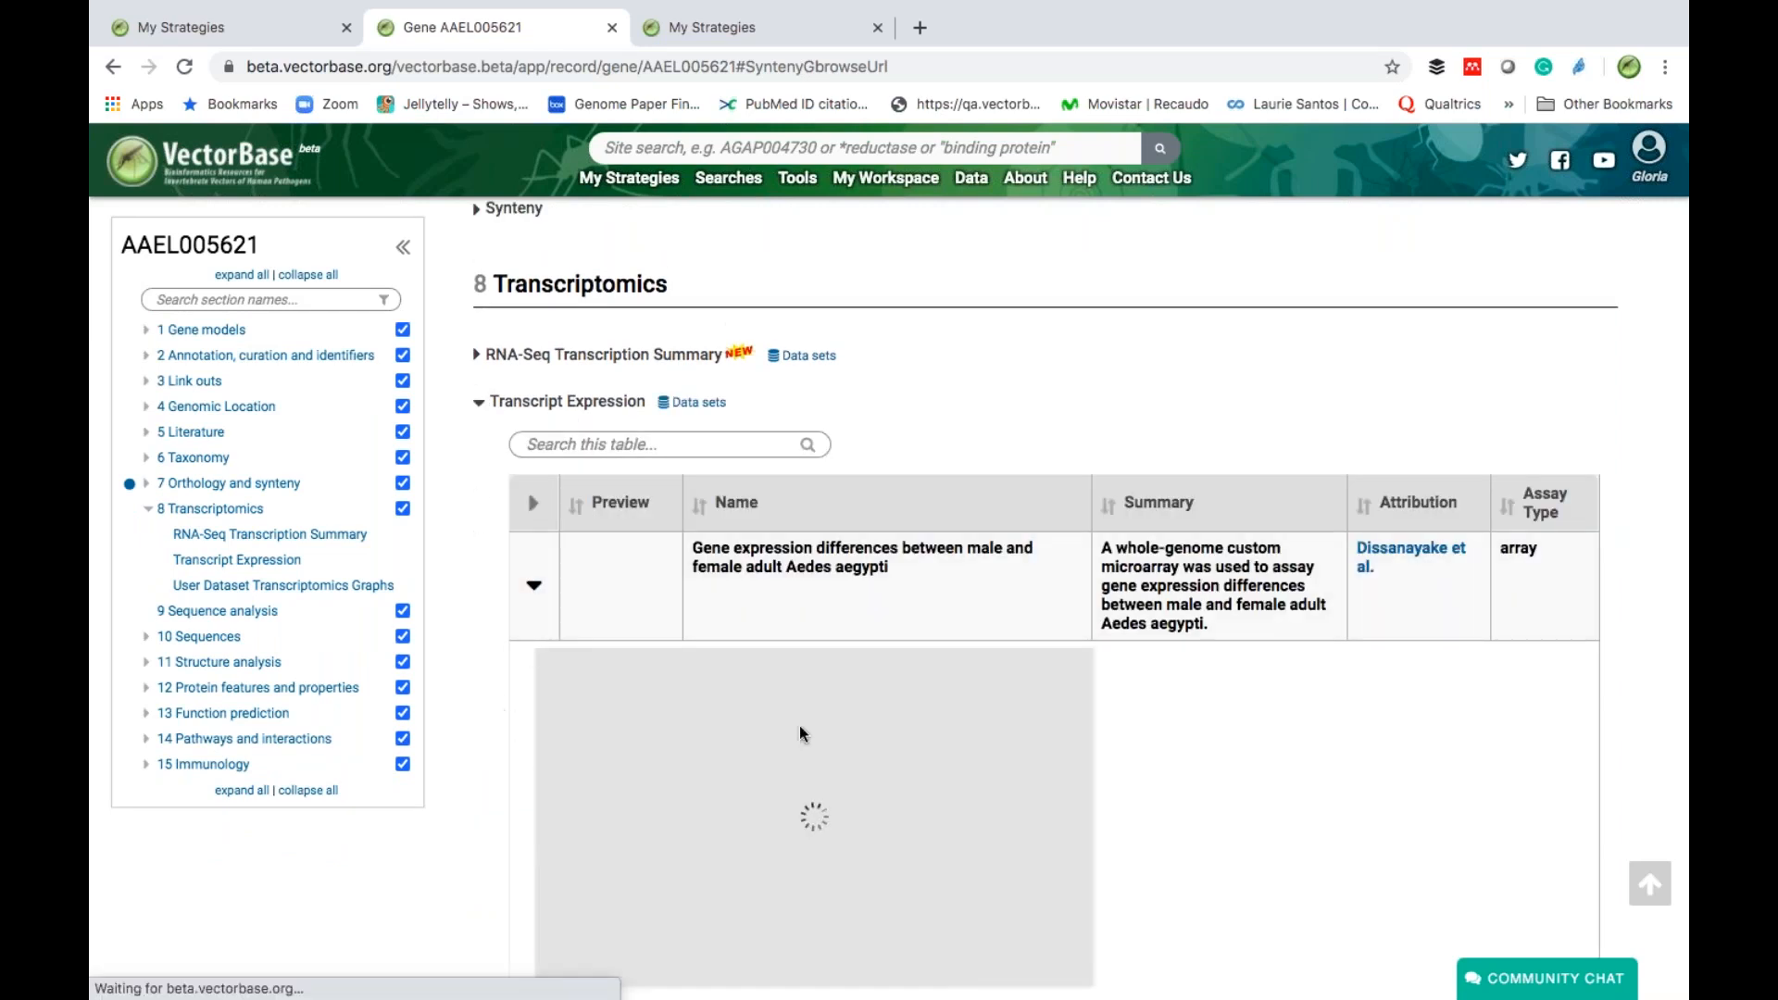
pyautogui.scroll(-2, 1019, 760)
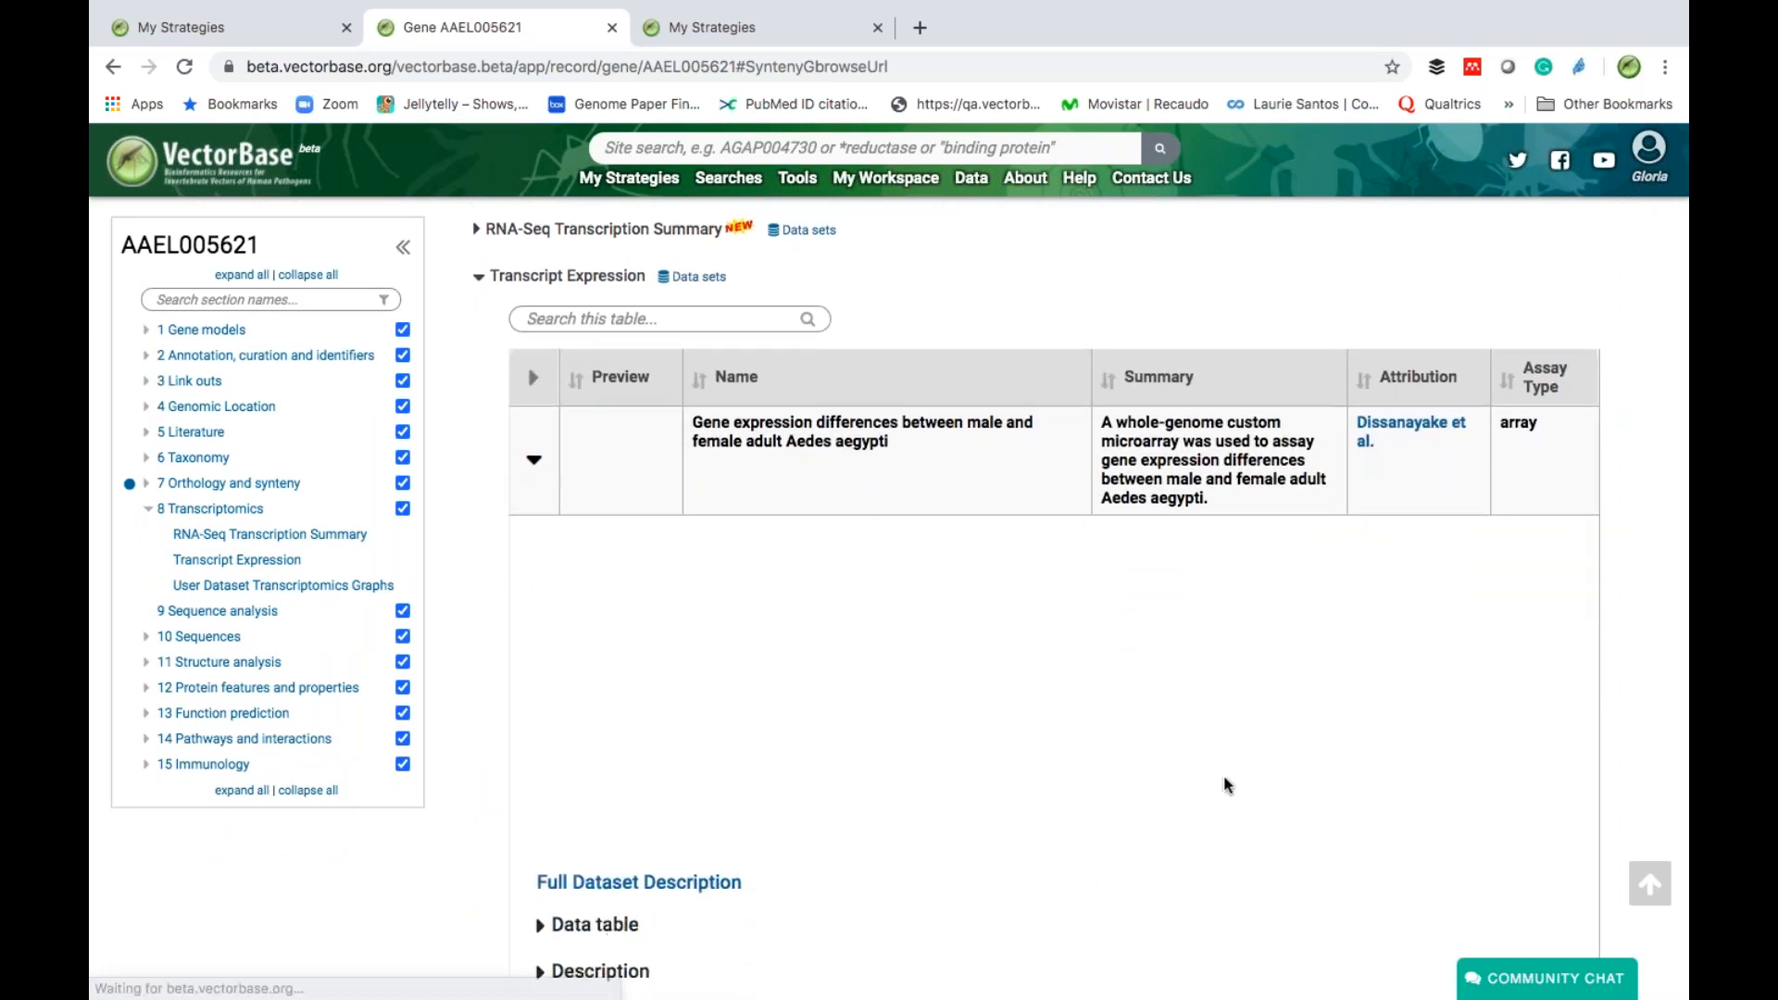
pyautogui.click(714, 30)
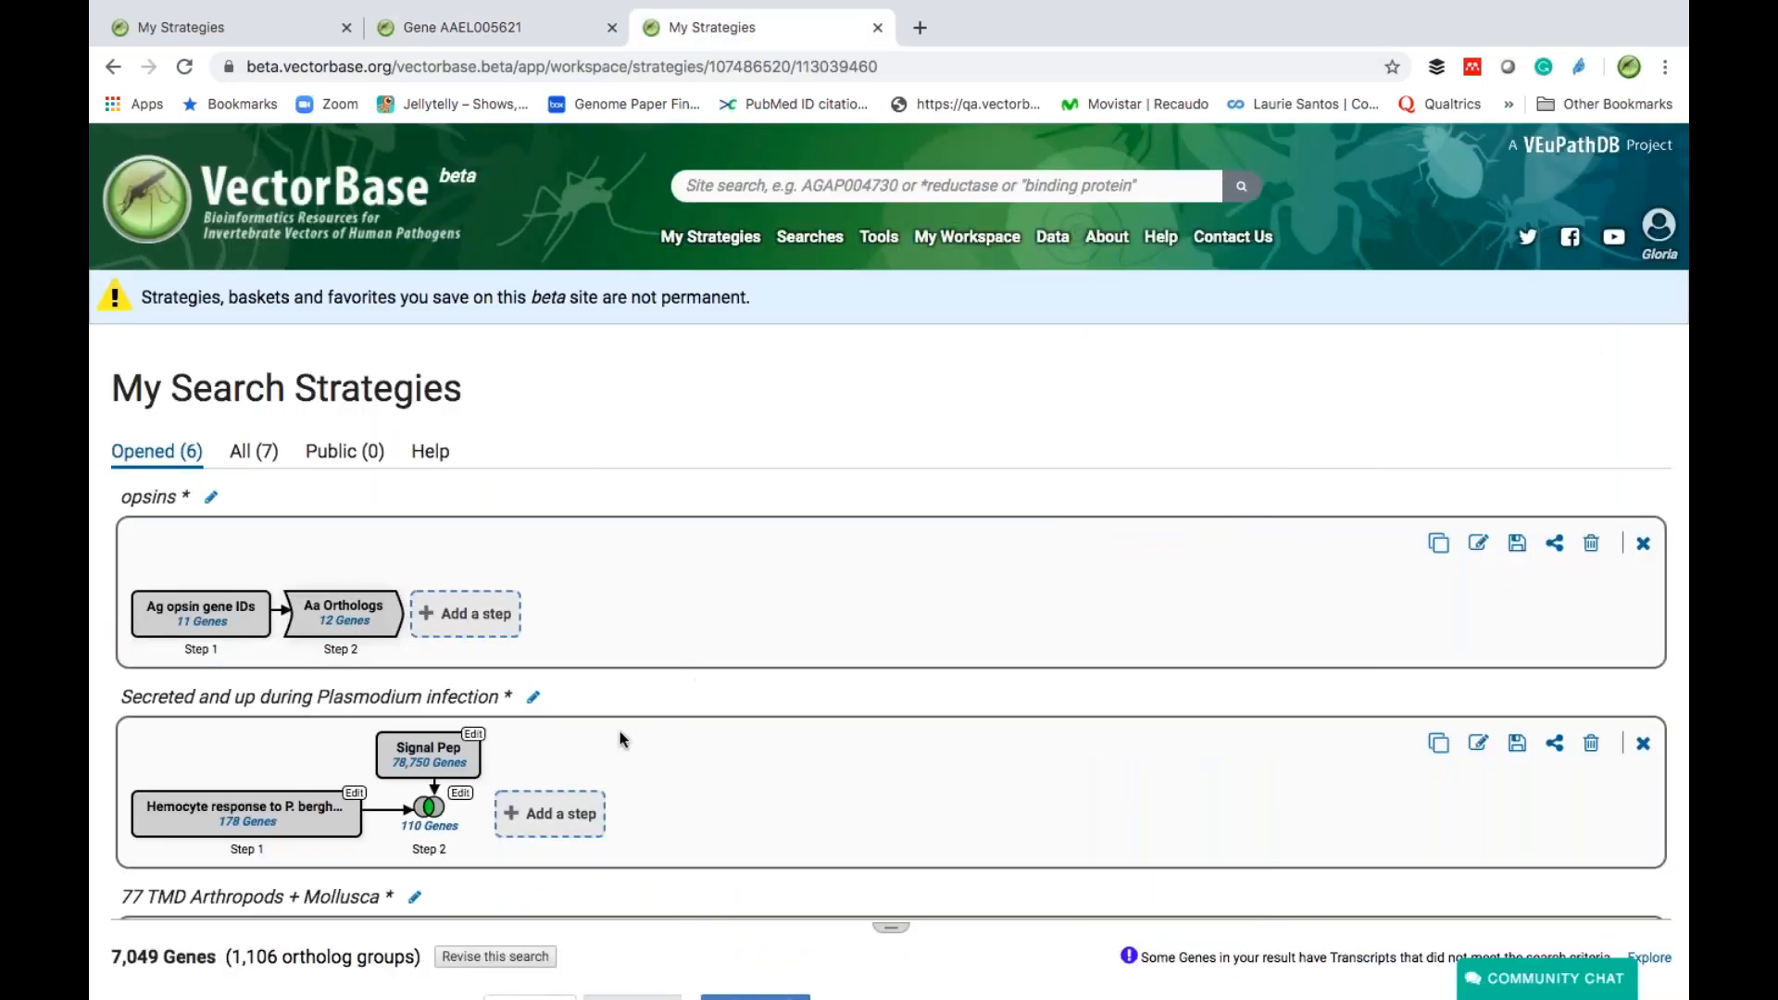
pyautogui.click(476, 26)
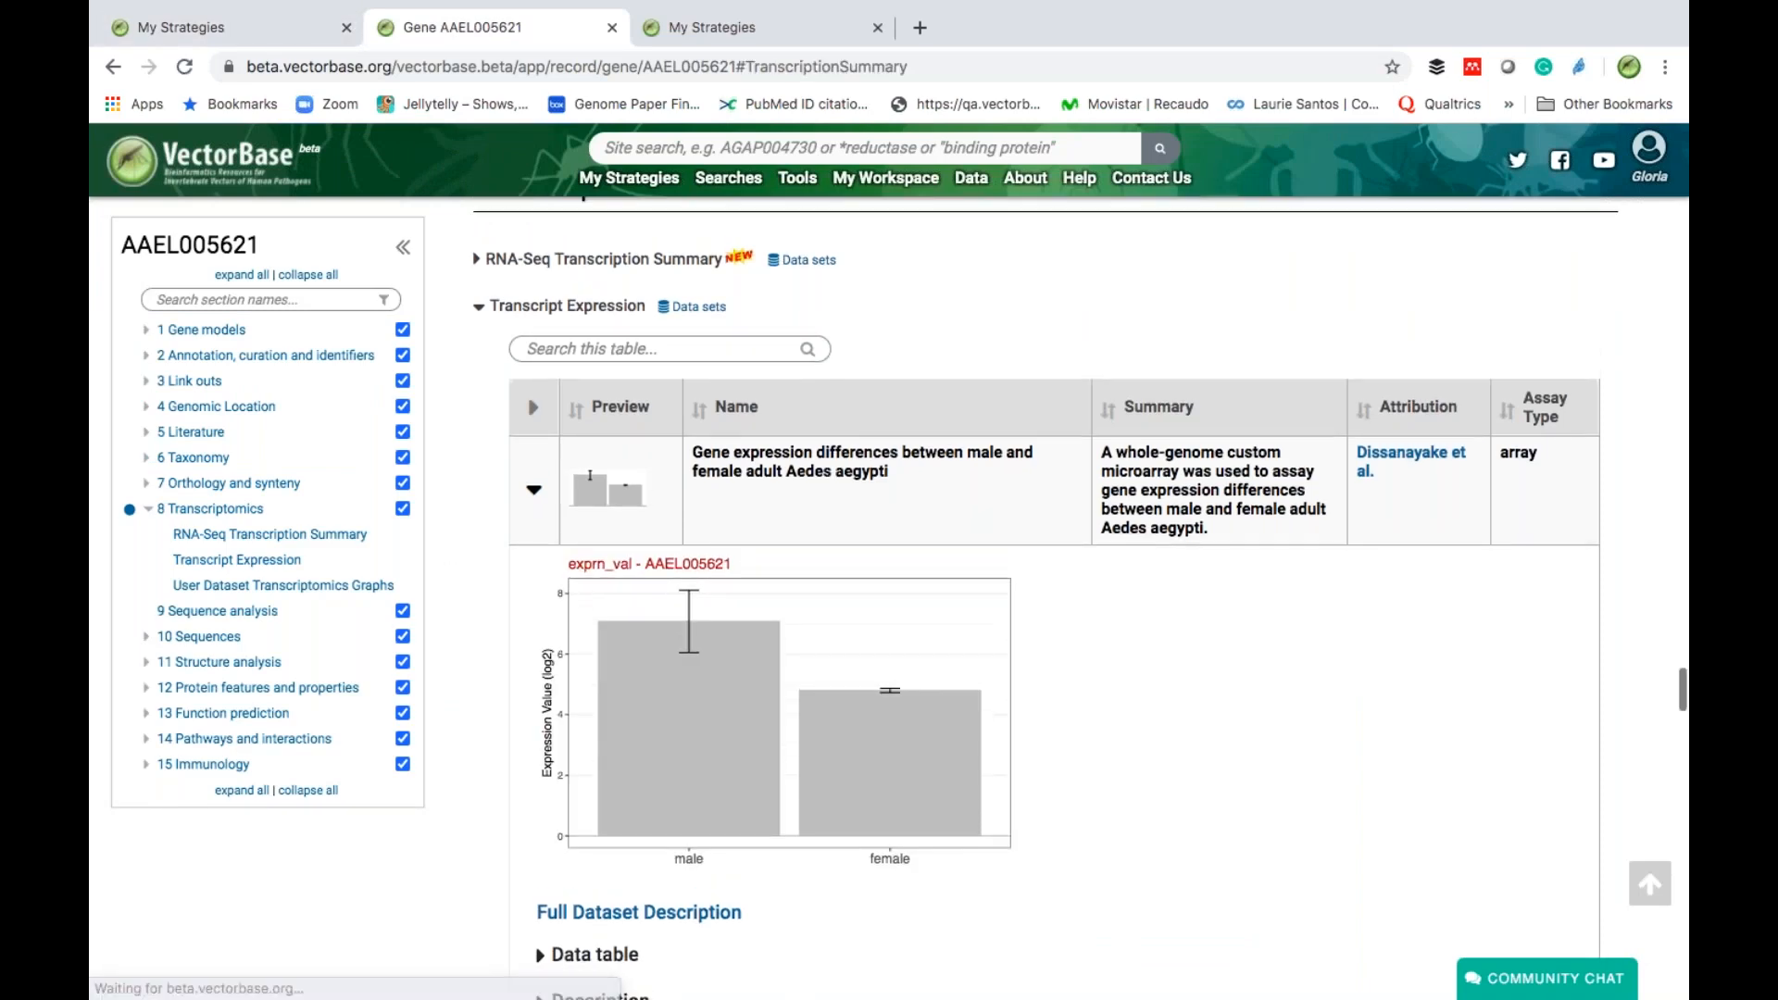
# - Return to the VectorBase home page, filter its searches by "trans", and open the Transmembrane Domain Count search
pyautogui.click(221, 30)
pyautogui.scroll(10, 326, 739)
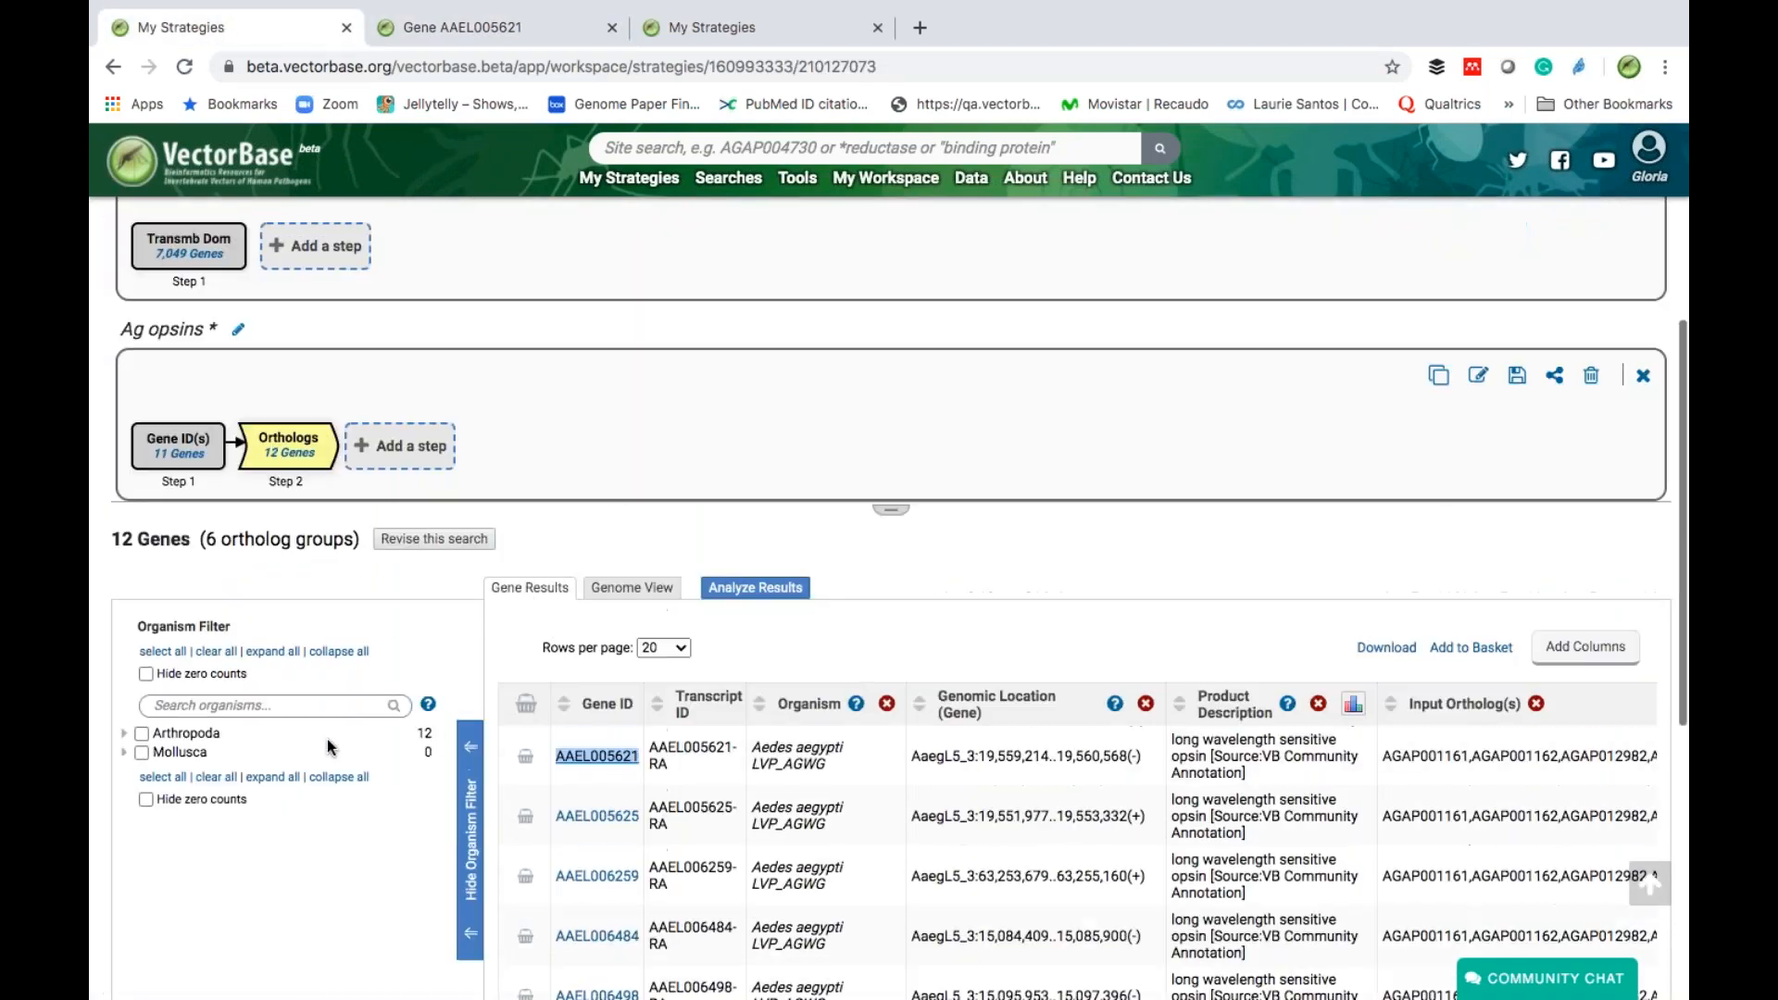
pyautogui.click(140, 196)
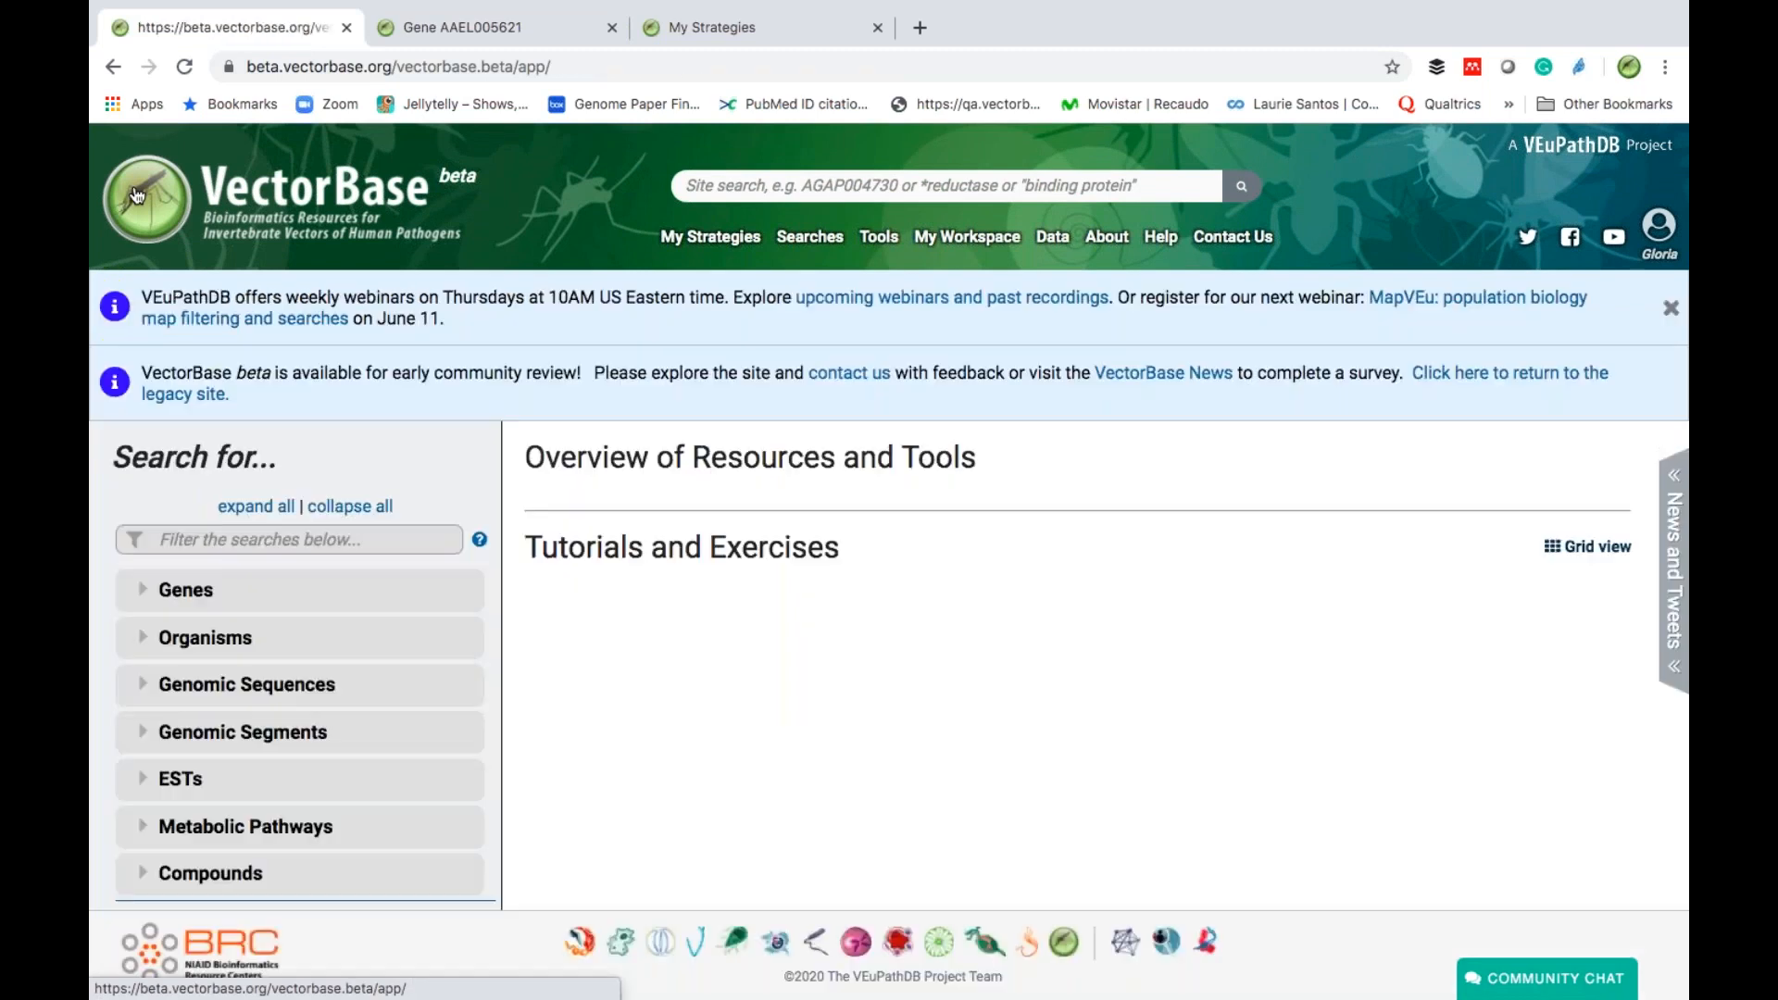
pyautogui.click(246, 542)
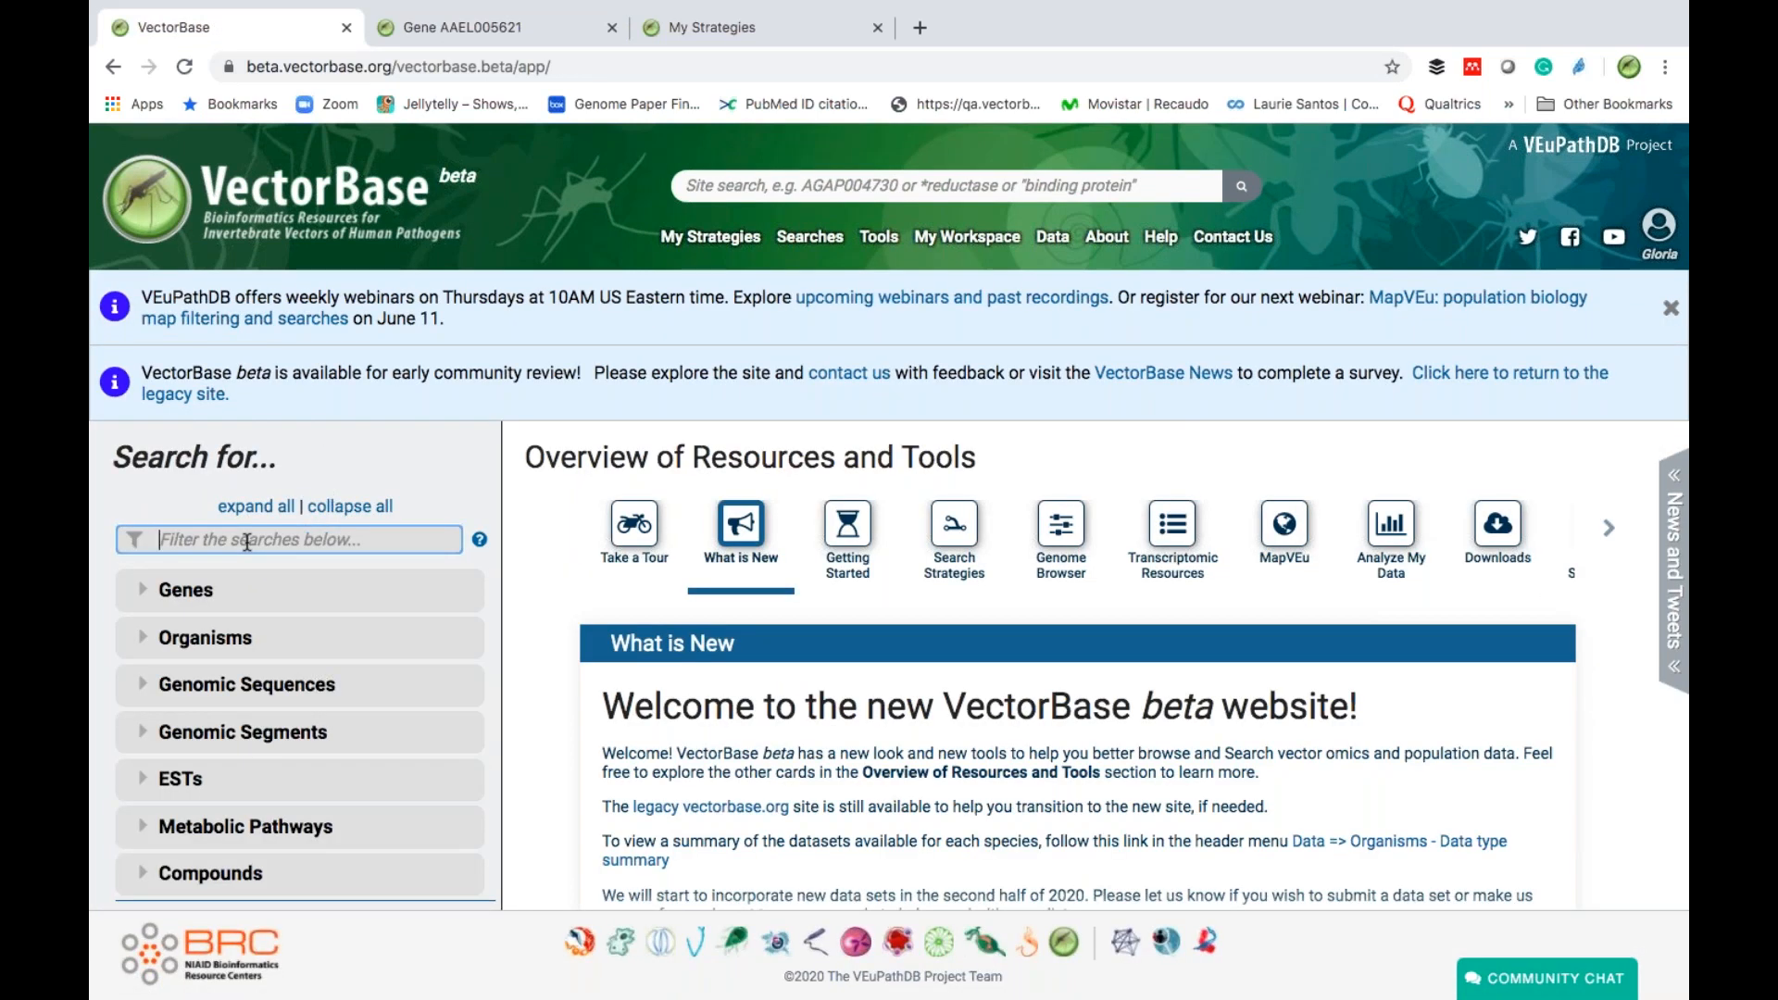
pyautogui.write('trans')
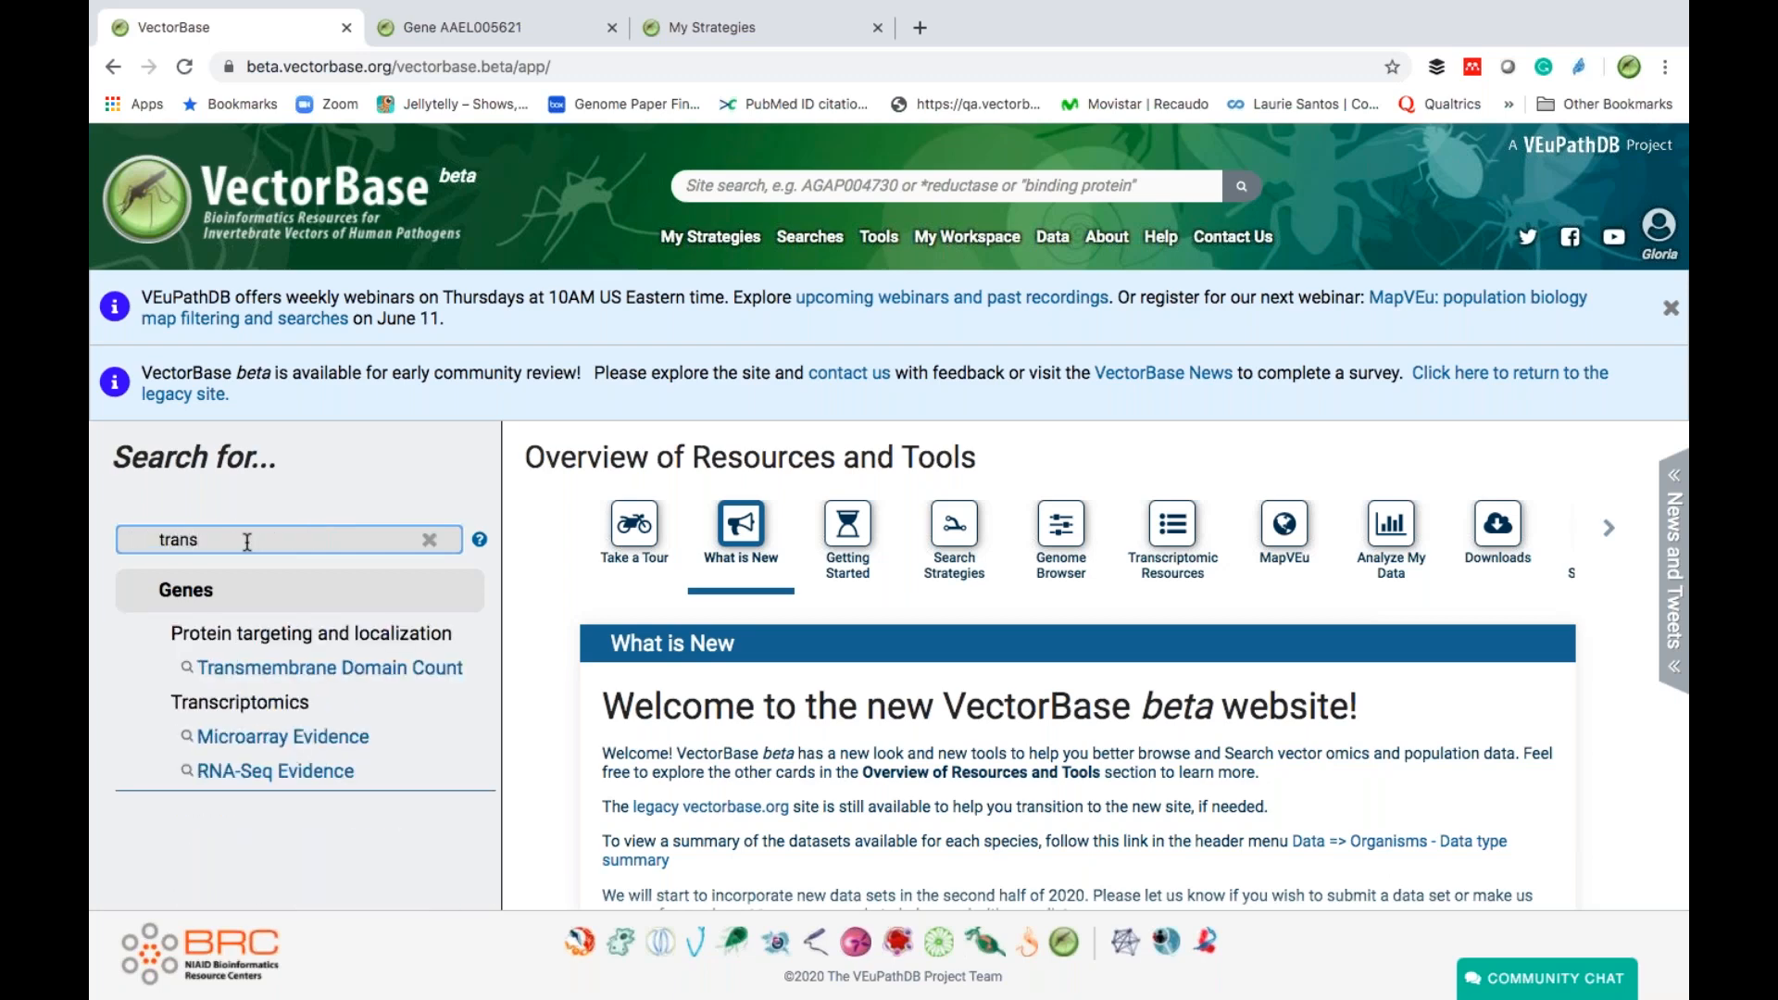
pyautogui.click(315, 668)
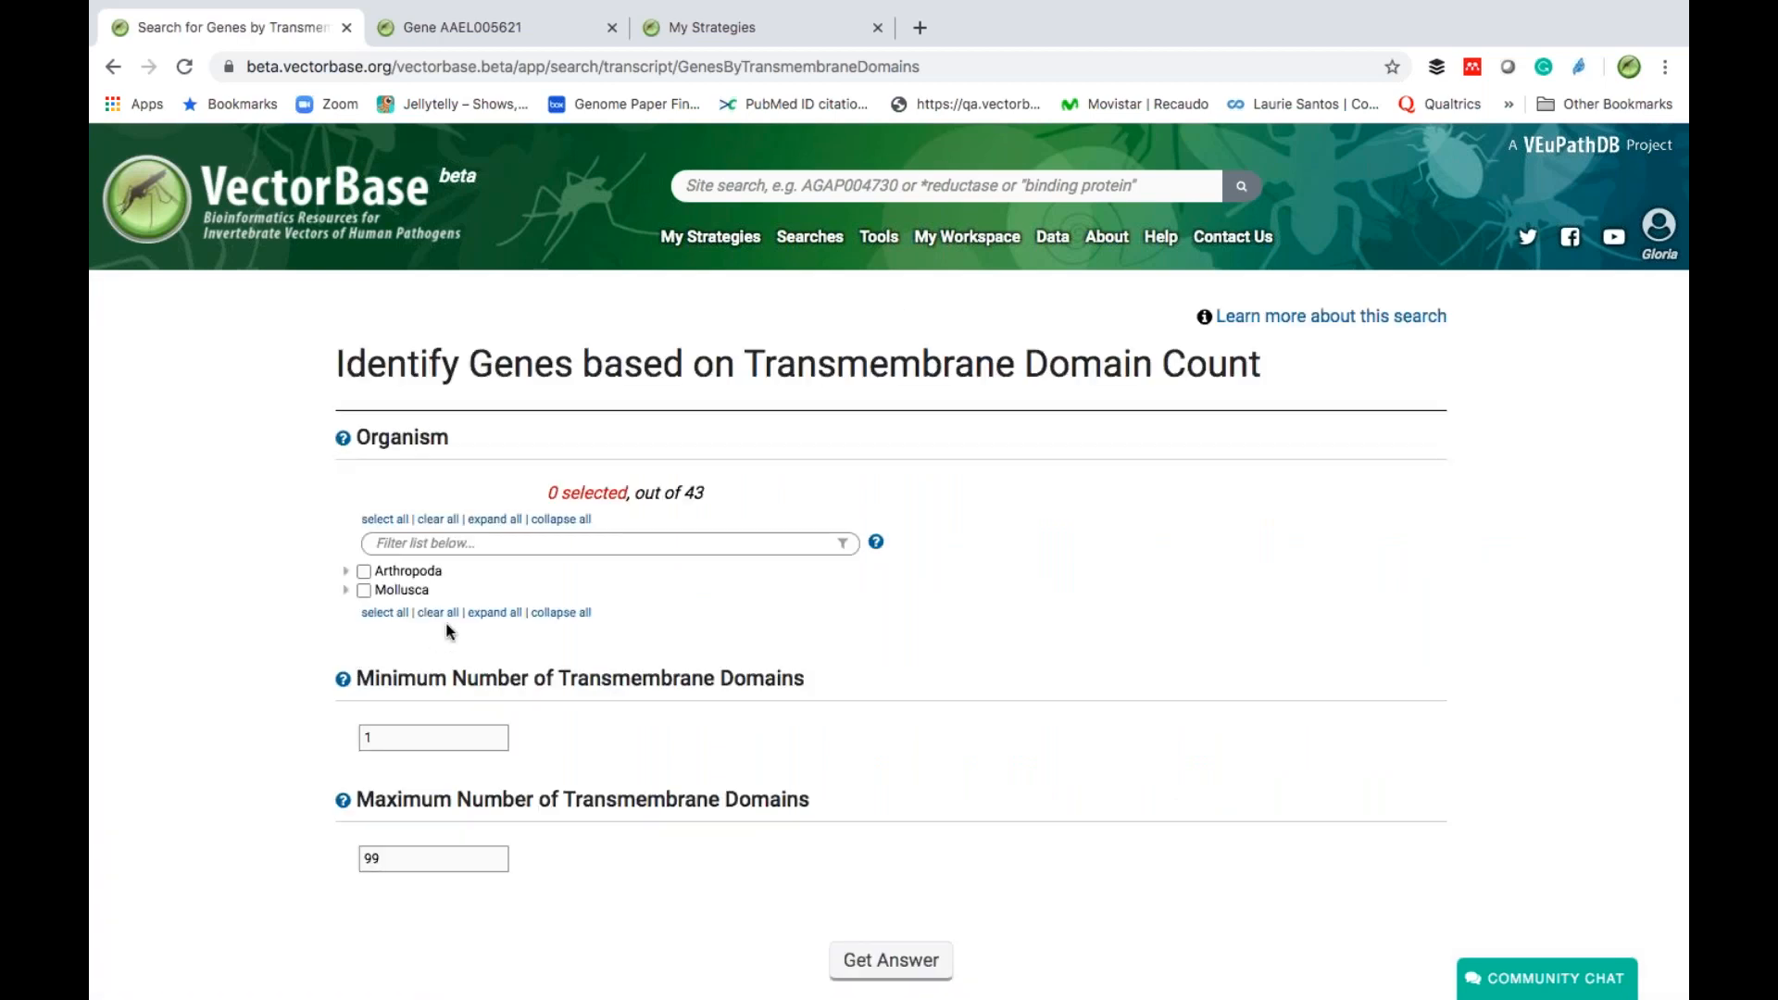
# - Select Arthropoda, set the minimum and maximum number of transmembrane domains, and run the search
pyautogui.click(364, 572)
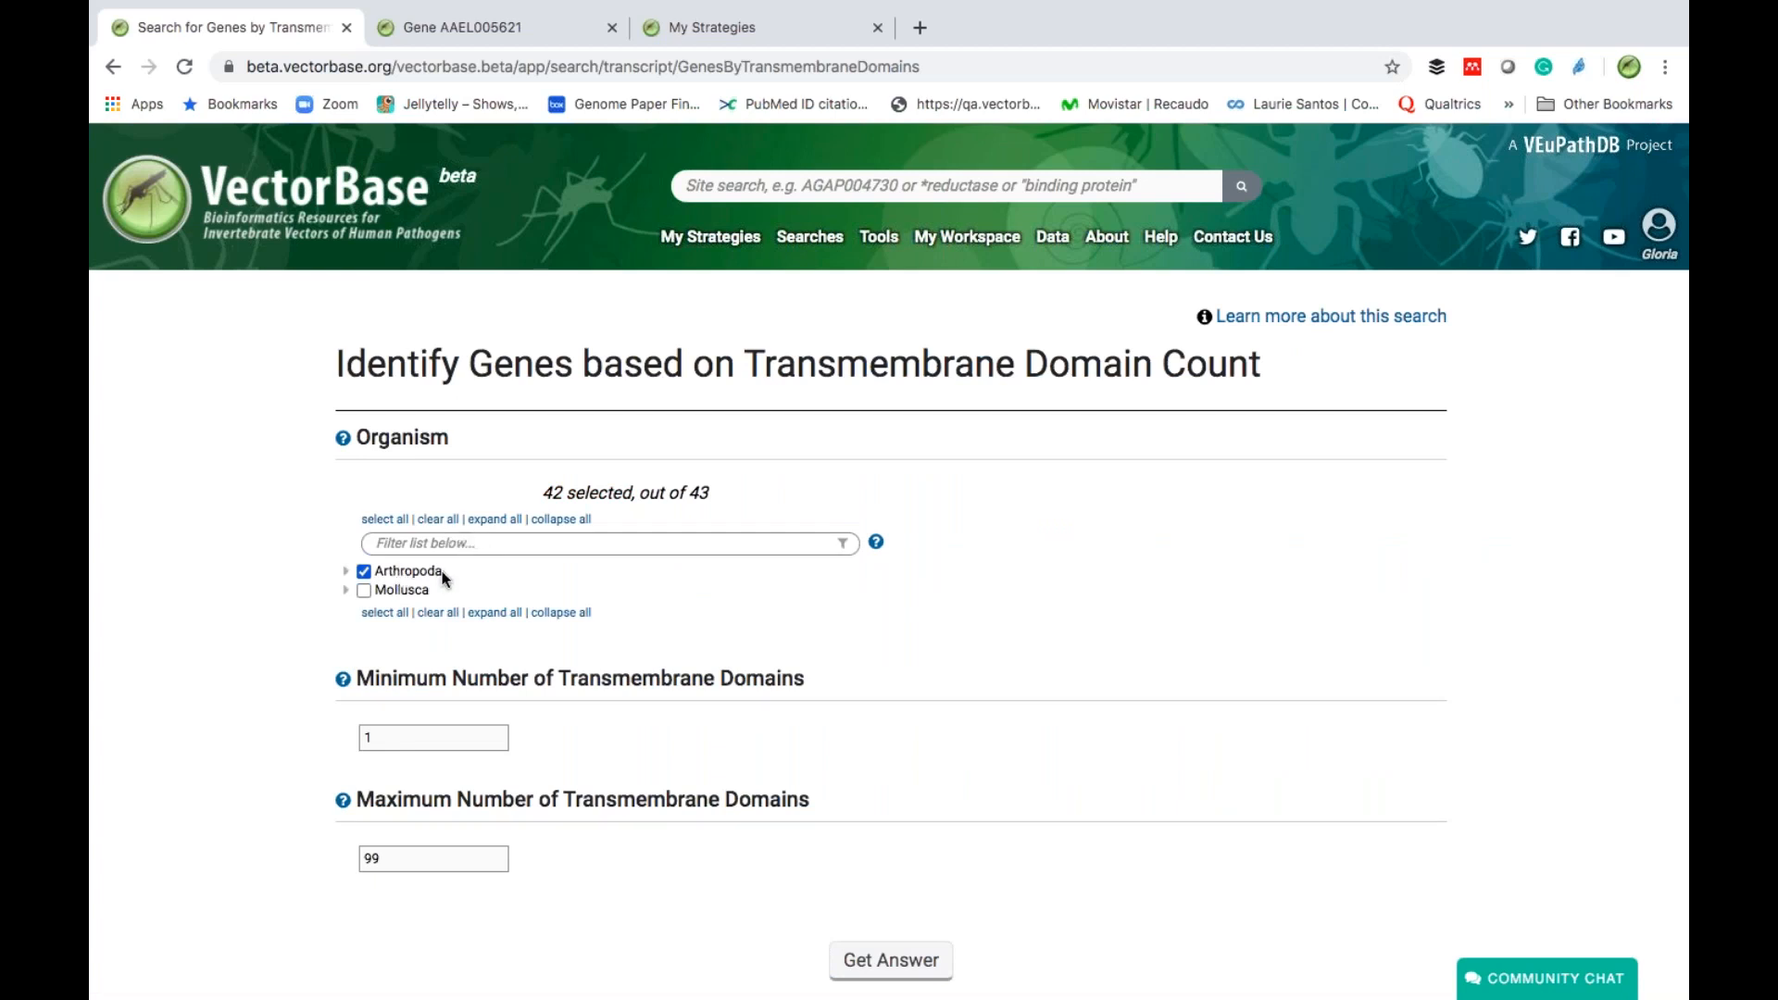
pyautogui.moveTo(383, 737); pyautogui.dragTo(354, 742)
pyautogui.click(384, 860)
pyautogui.click(904, 958)
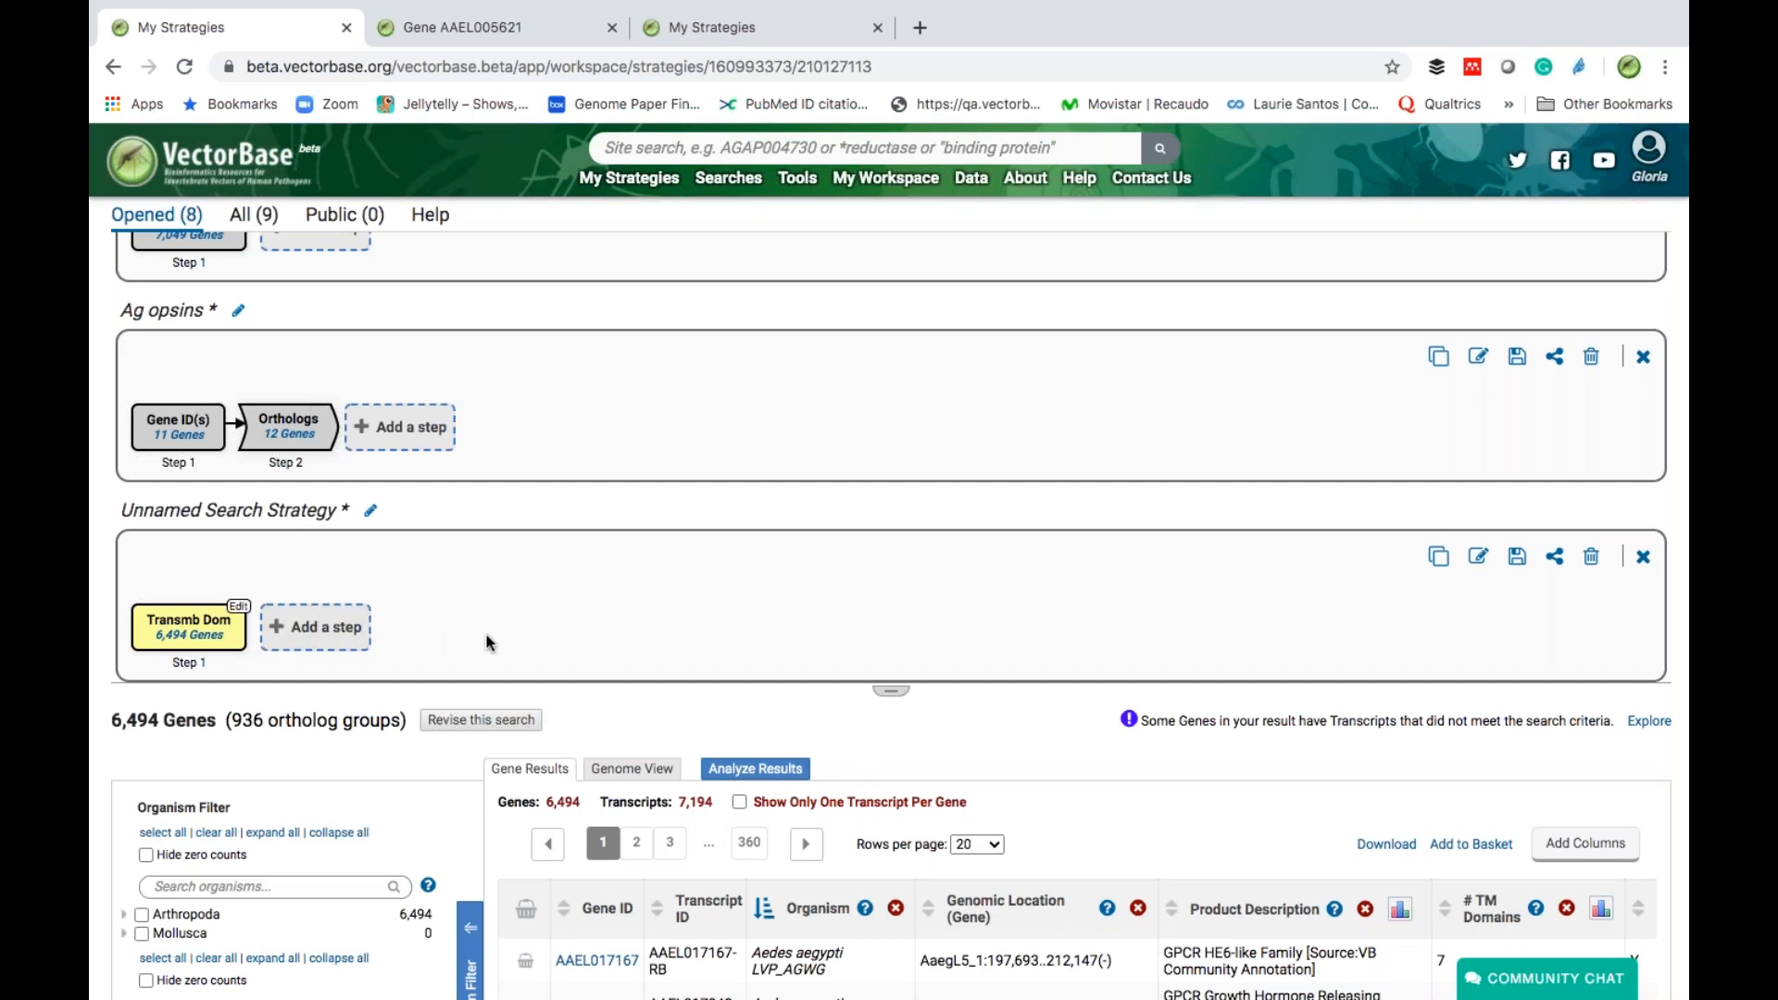
# - Add a step that intersects the transmembrane domain results with a new search, filter searches by "inte", and open InterPro Domain
pyautogui.click(319, 631)
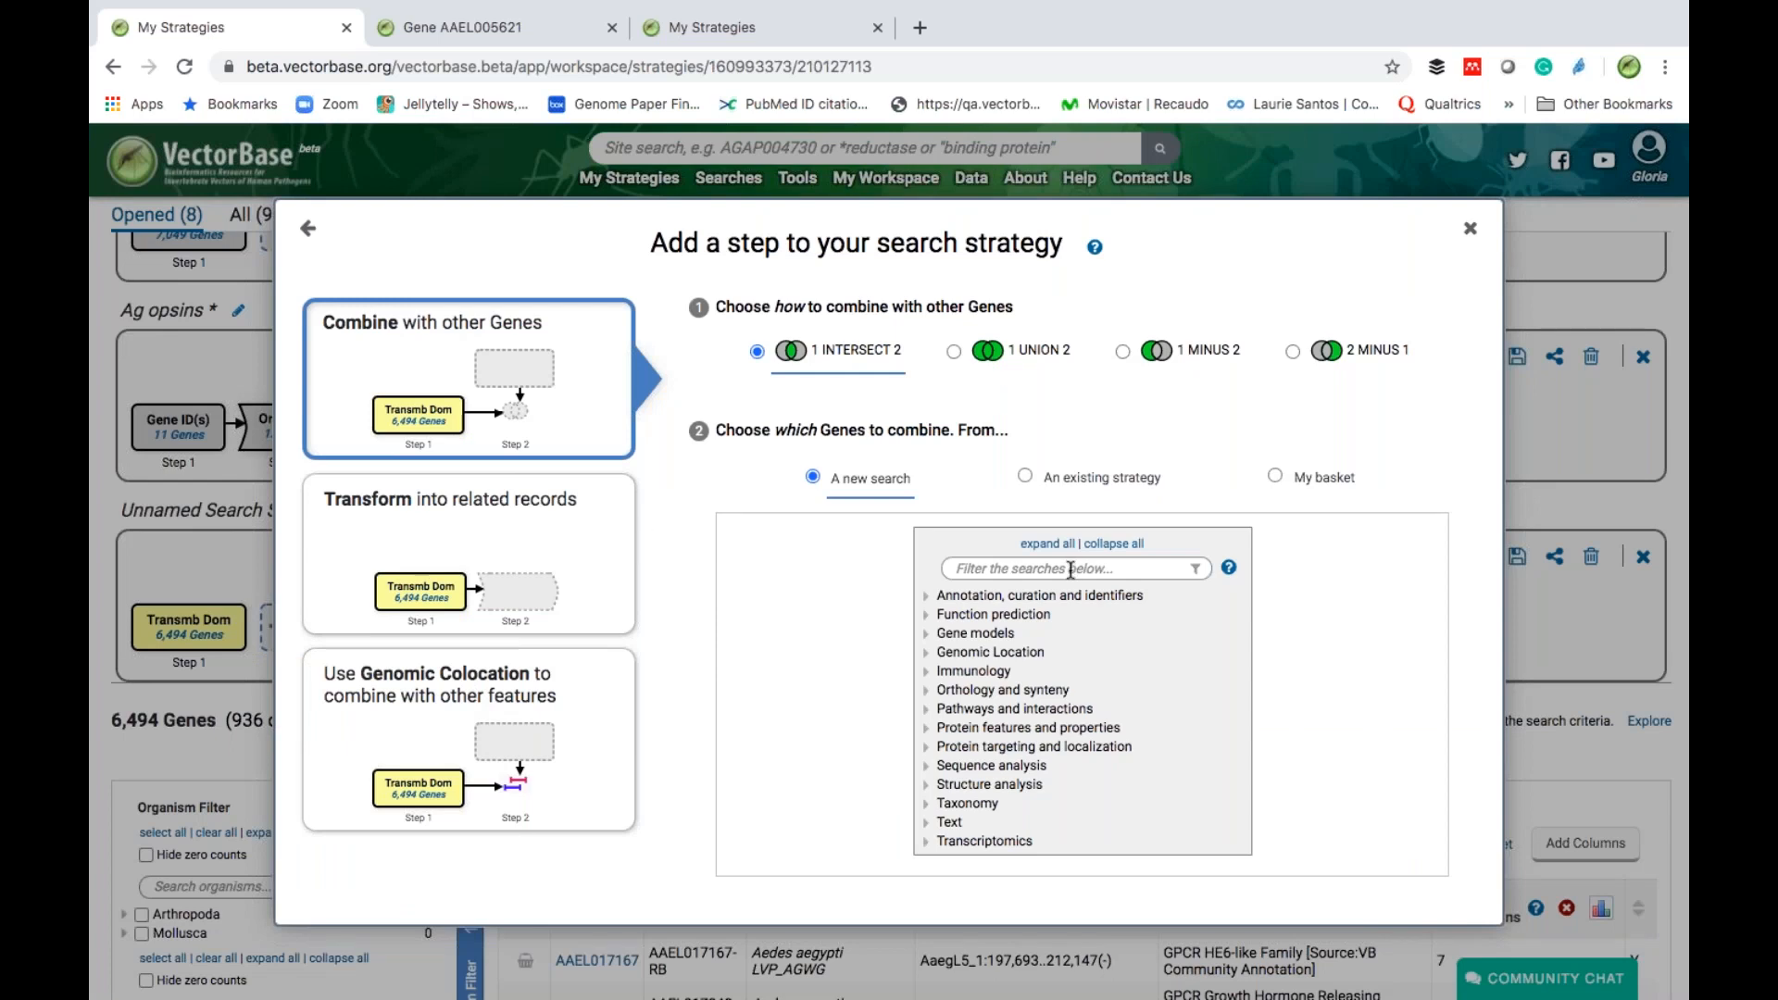
pyautogui.click(494, 500)
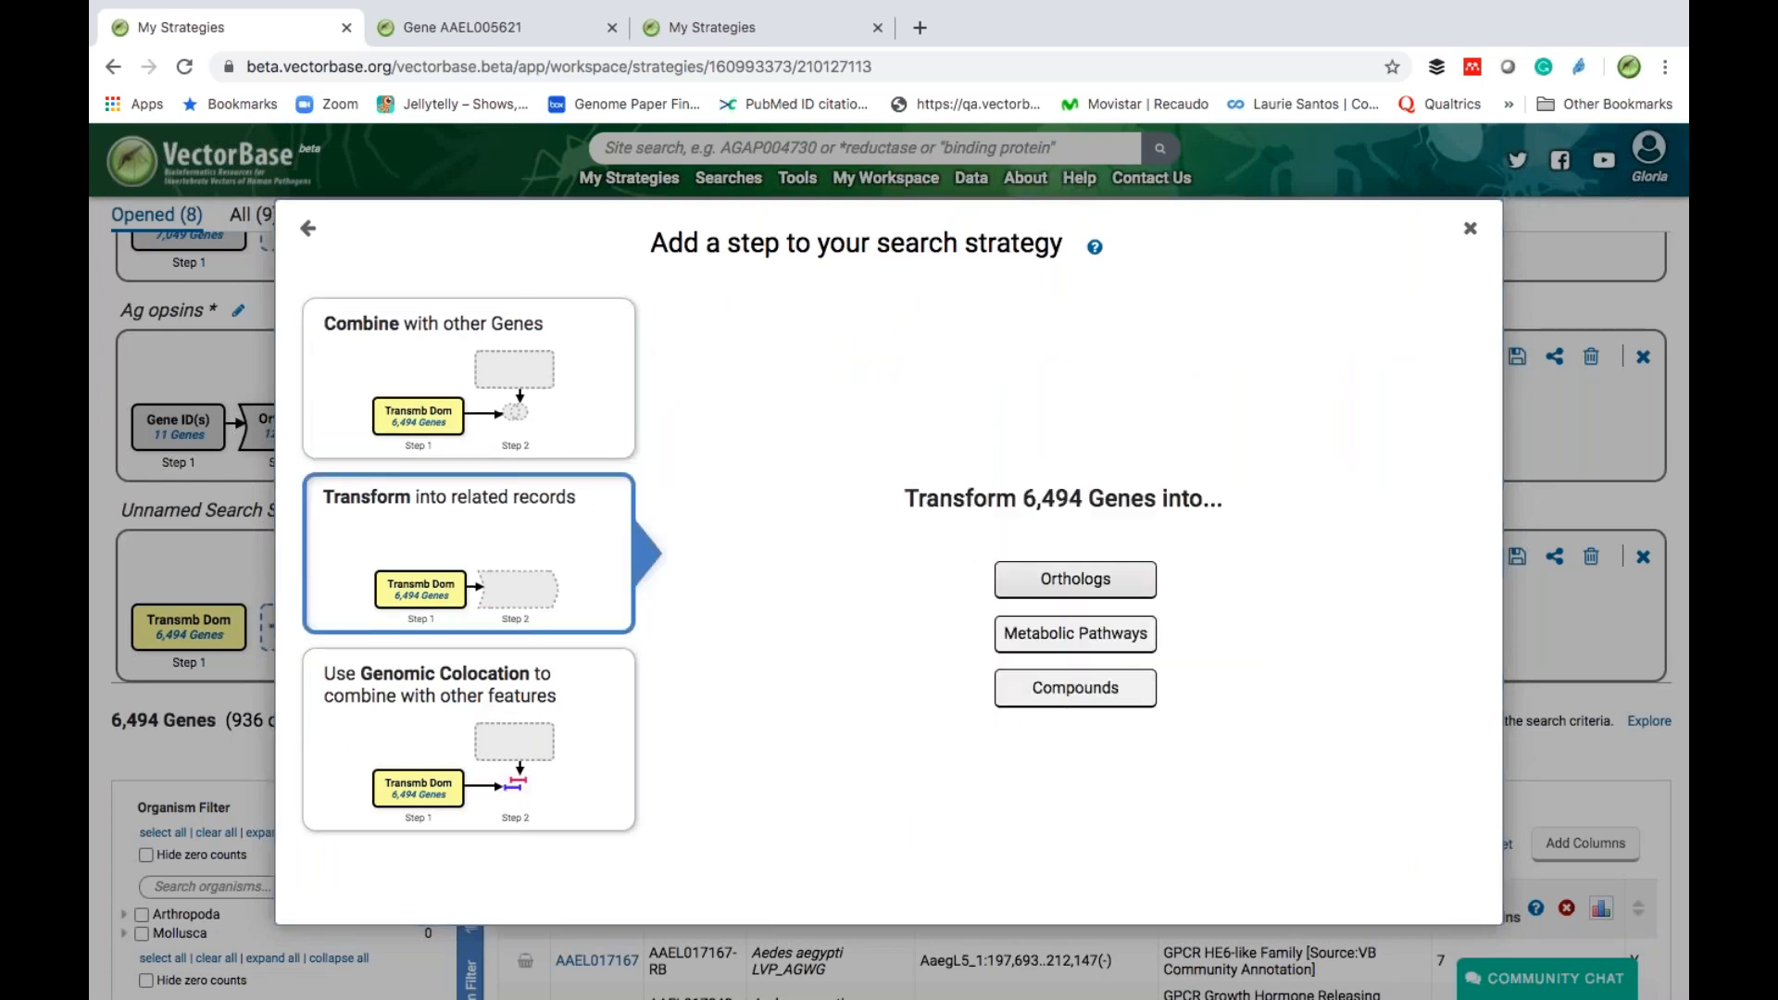
pyautogui.click(504, 389)
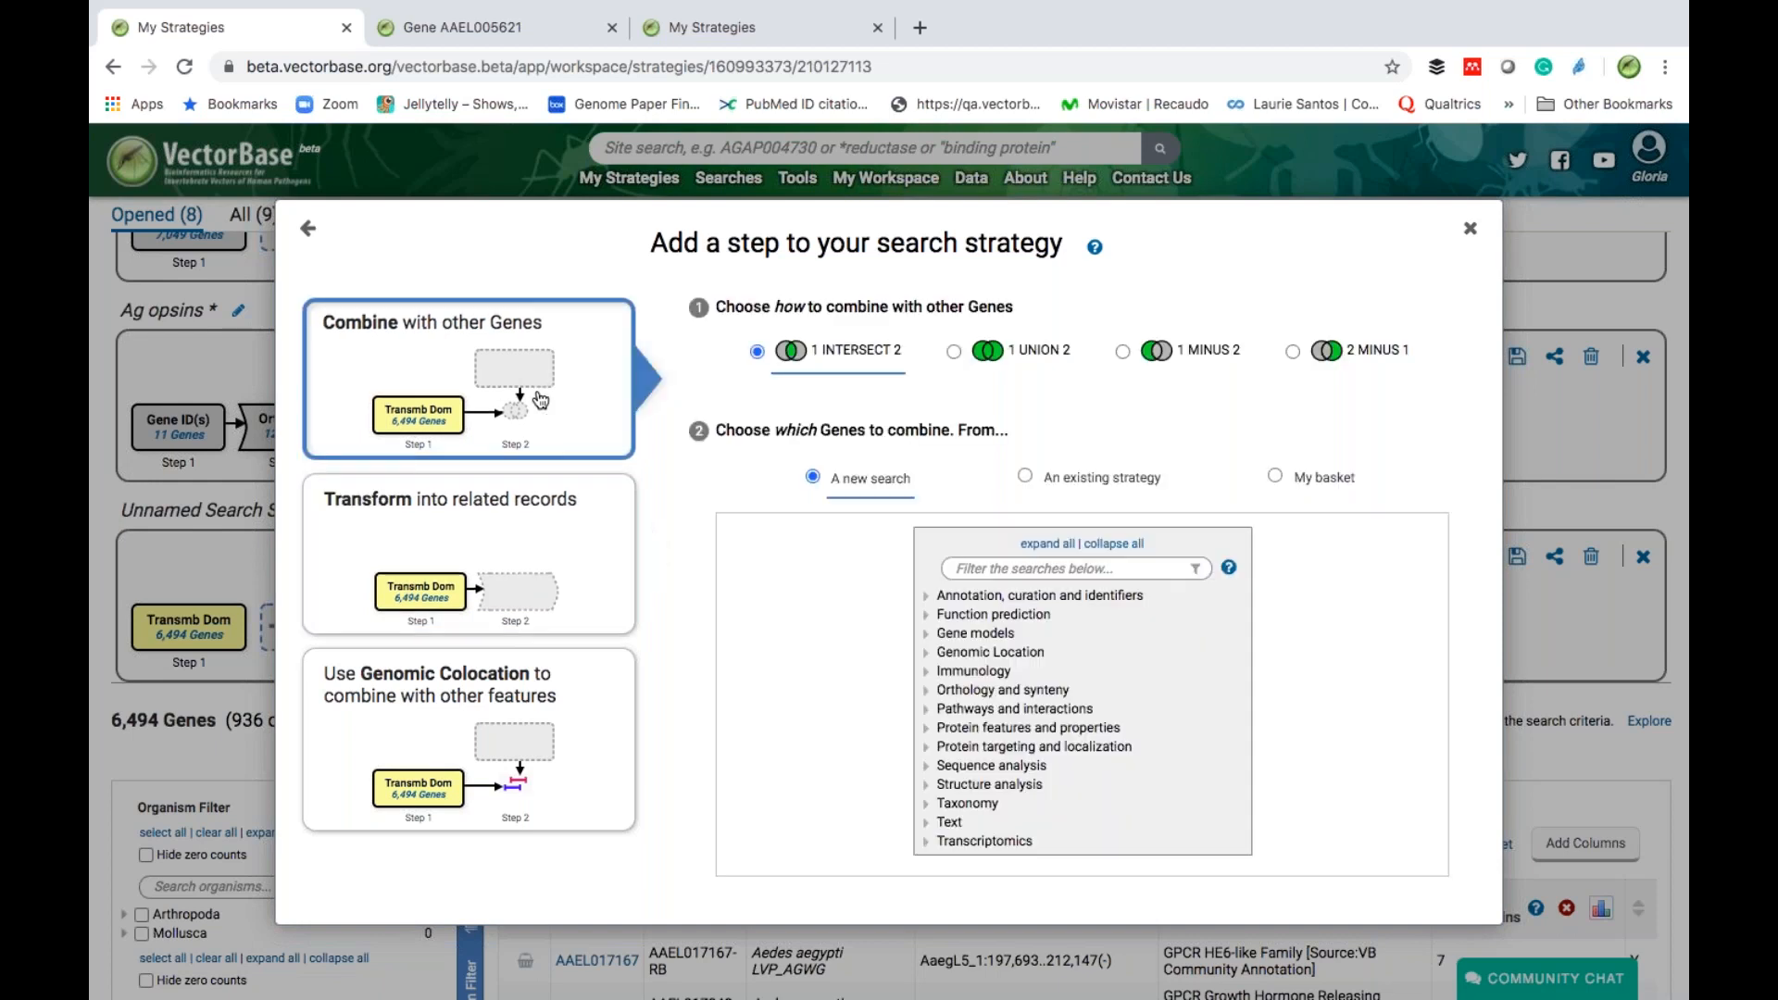
pyautogui.click(1062, 567)
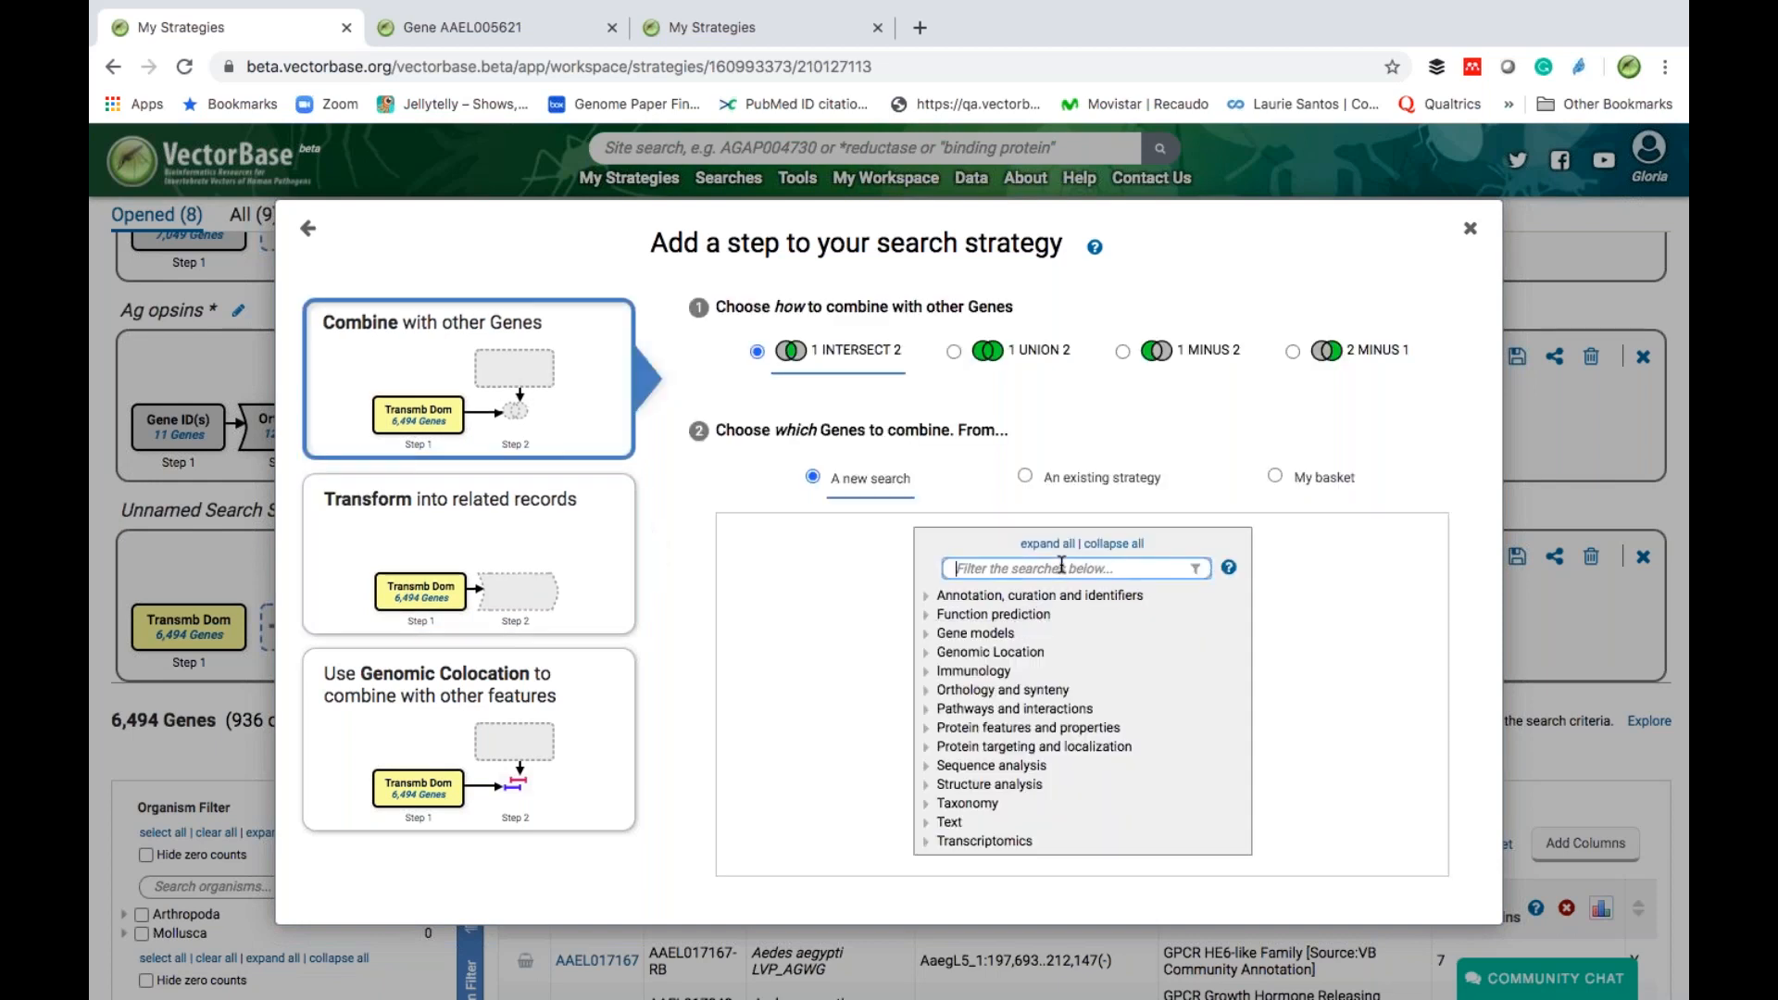
pyautogui.write('inte')
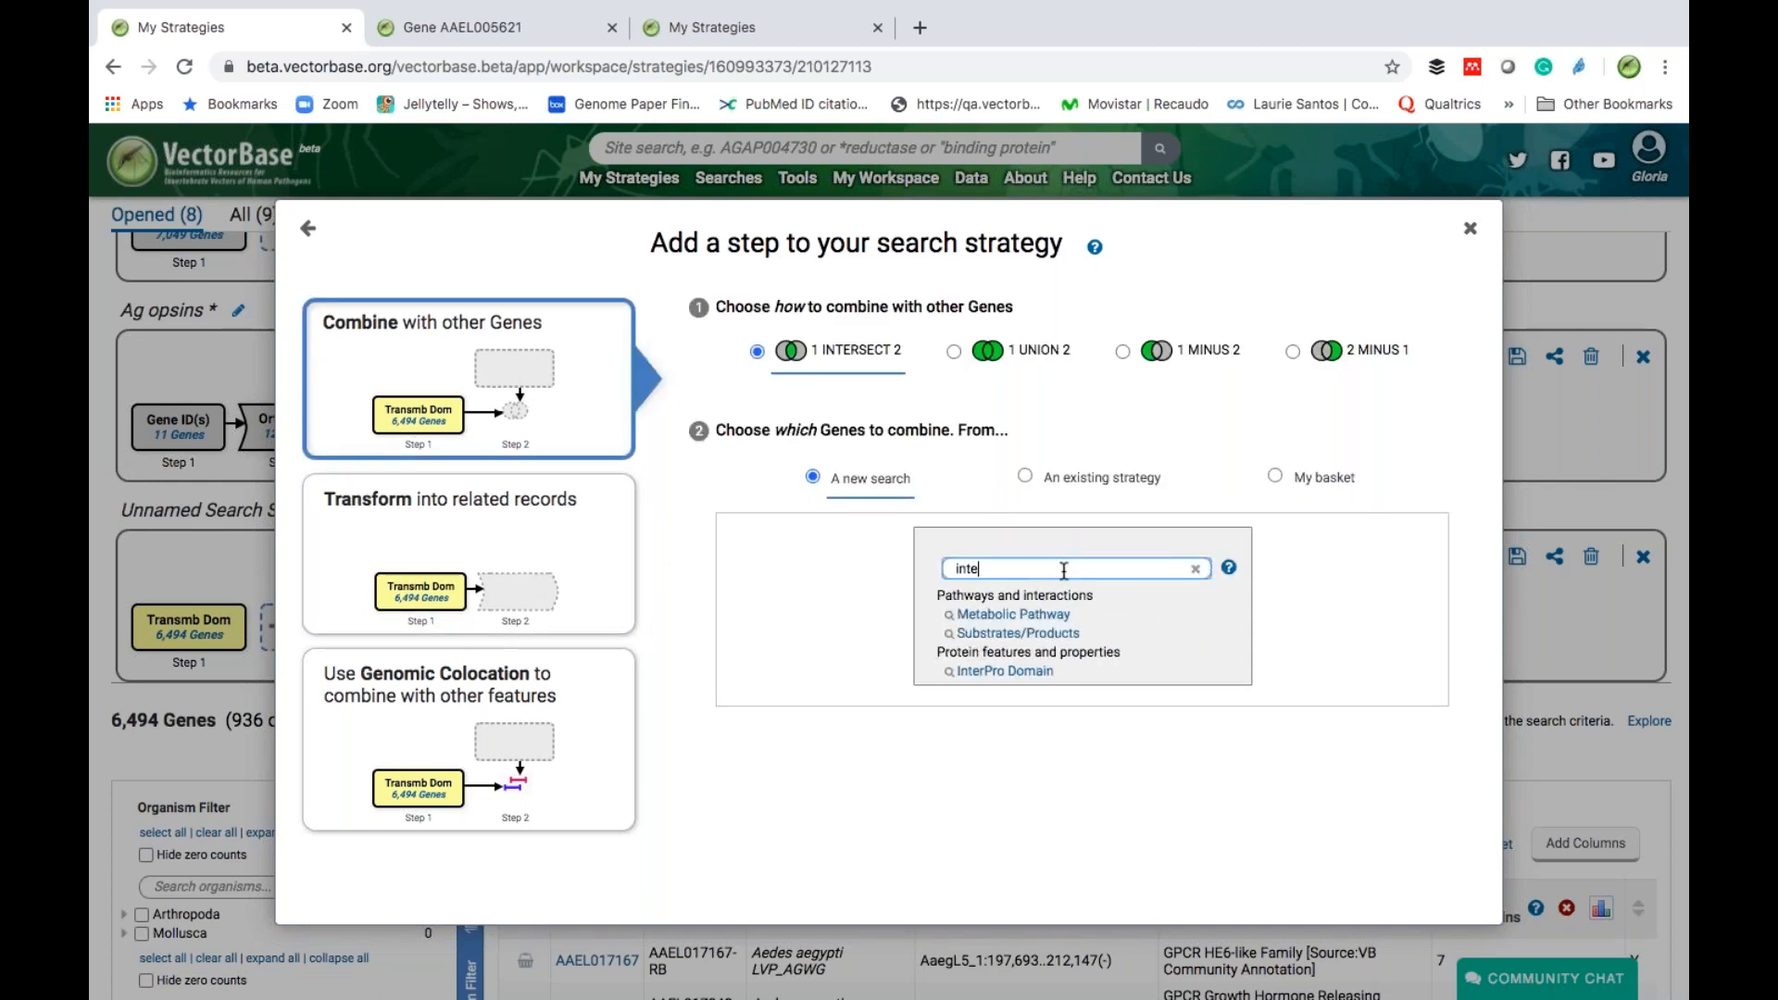
pyautogui.click(1019, 673)
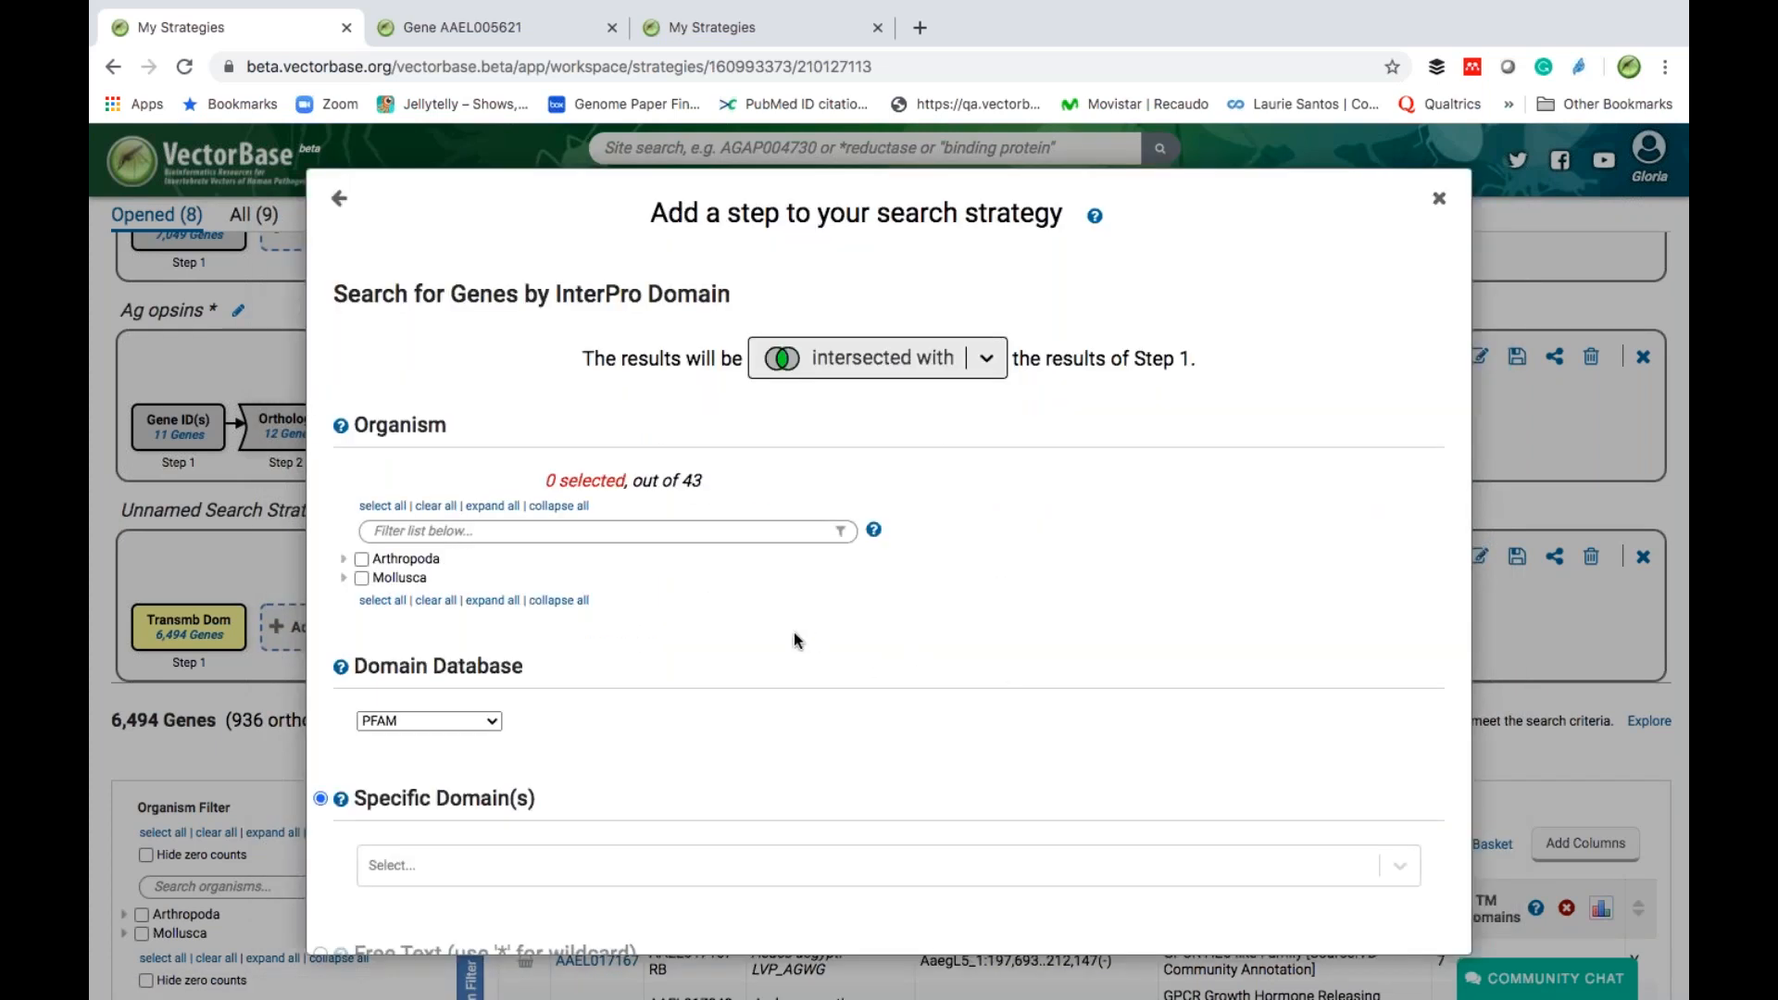
# - Keep PFAM as the domain database and choose the specific domain PF00001, the rhodopsin-like G protein-coupled receptor, by searching for "opsin"
pyautogui.scroll(-3, 793, 632)
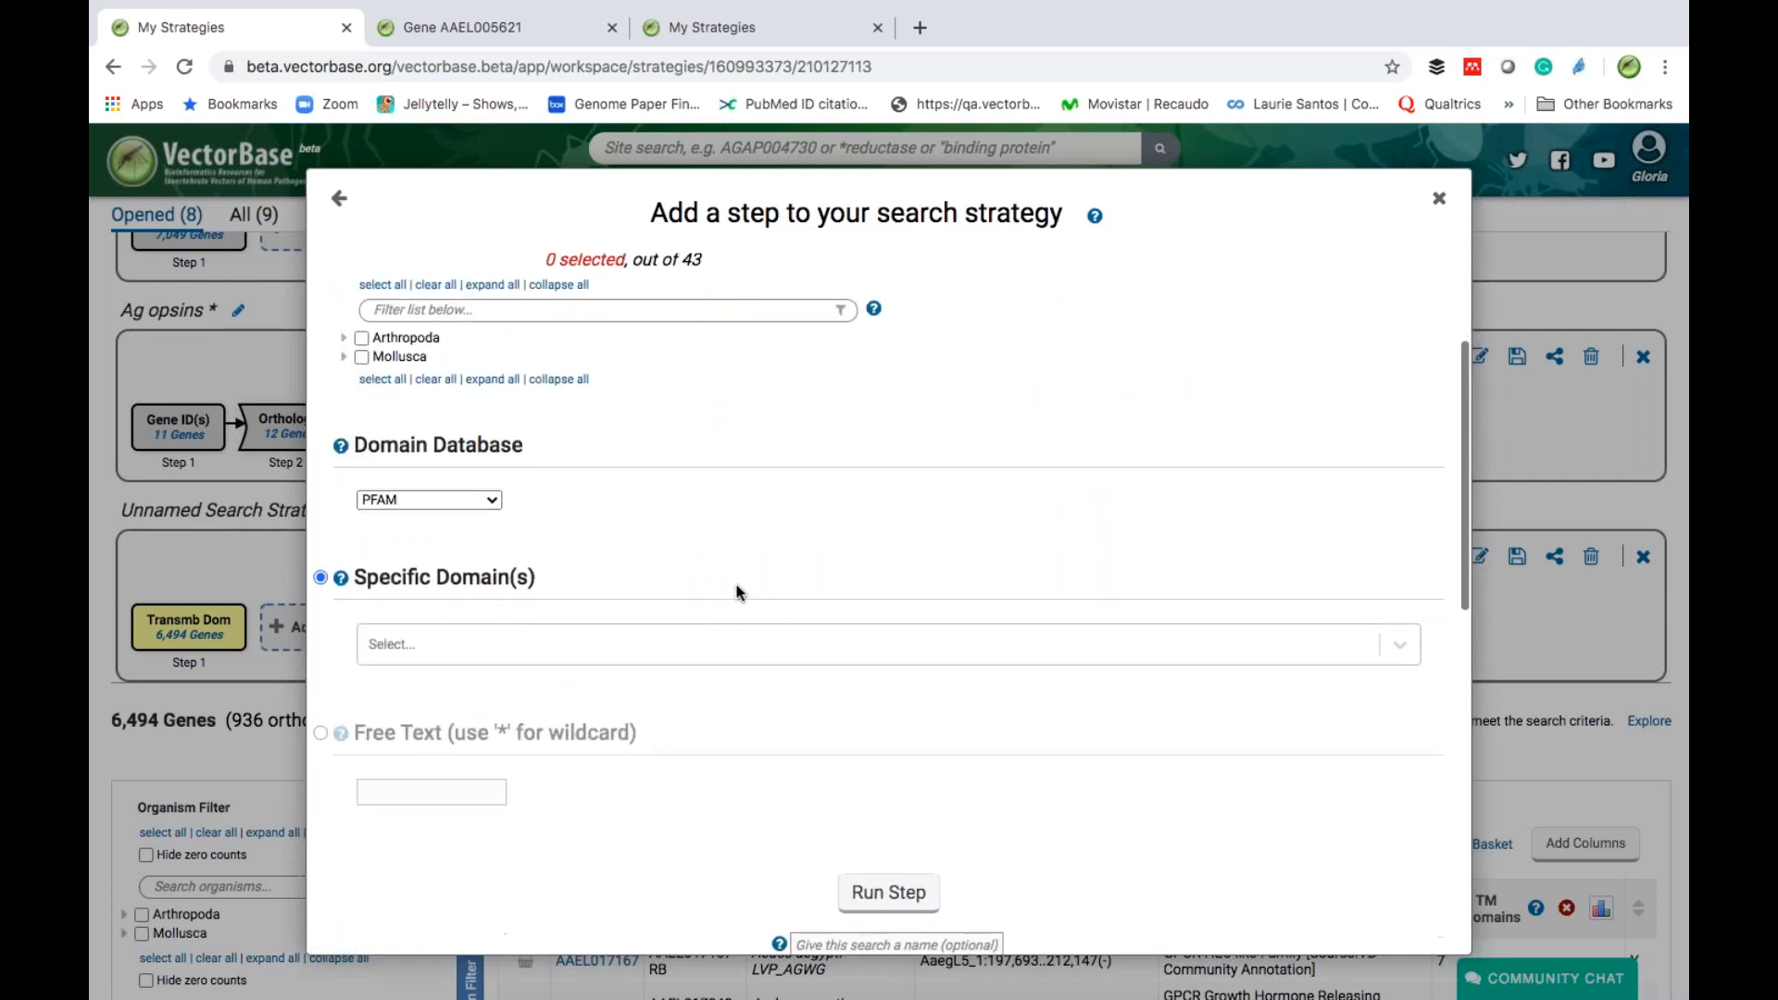
pyautogui.click(495, 500)
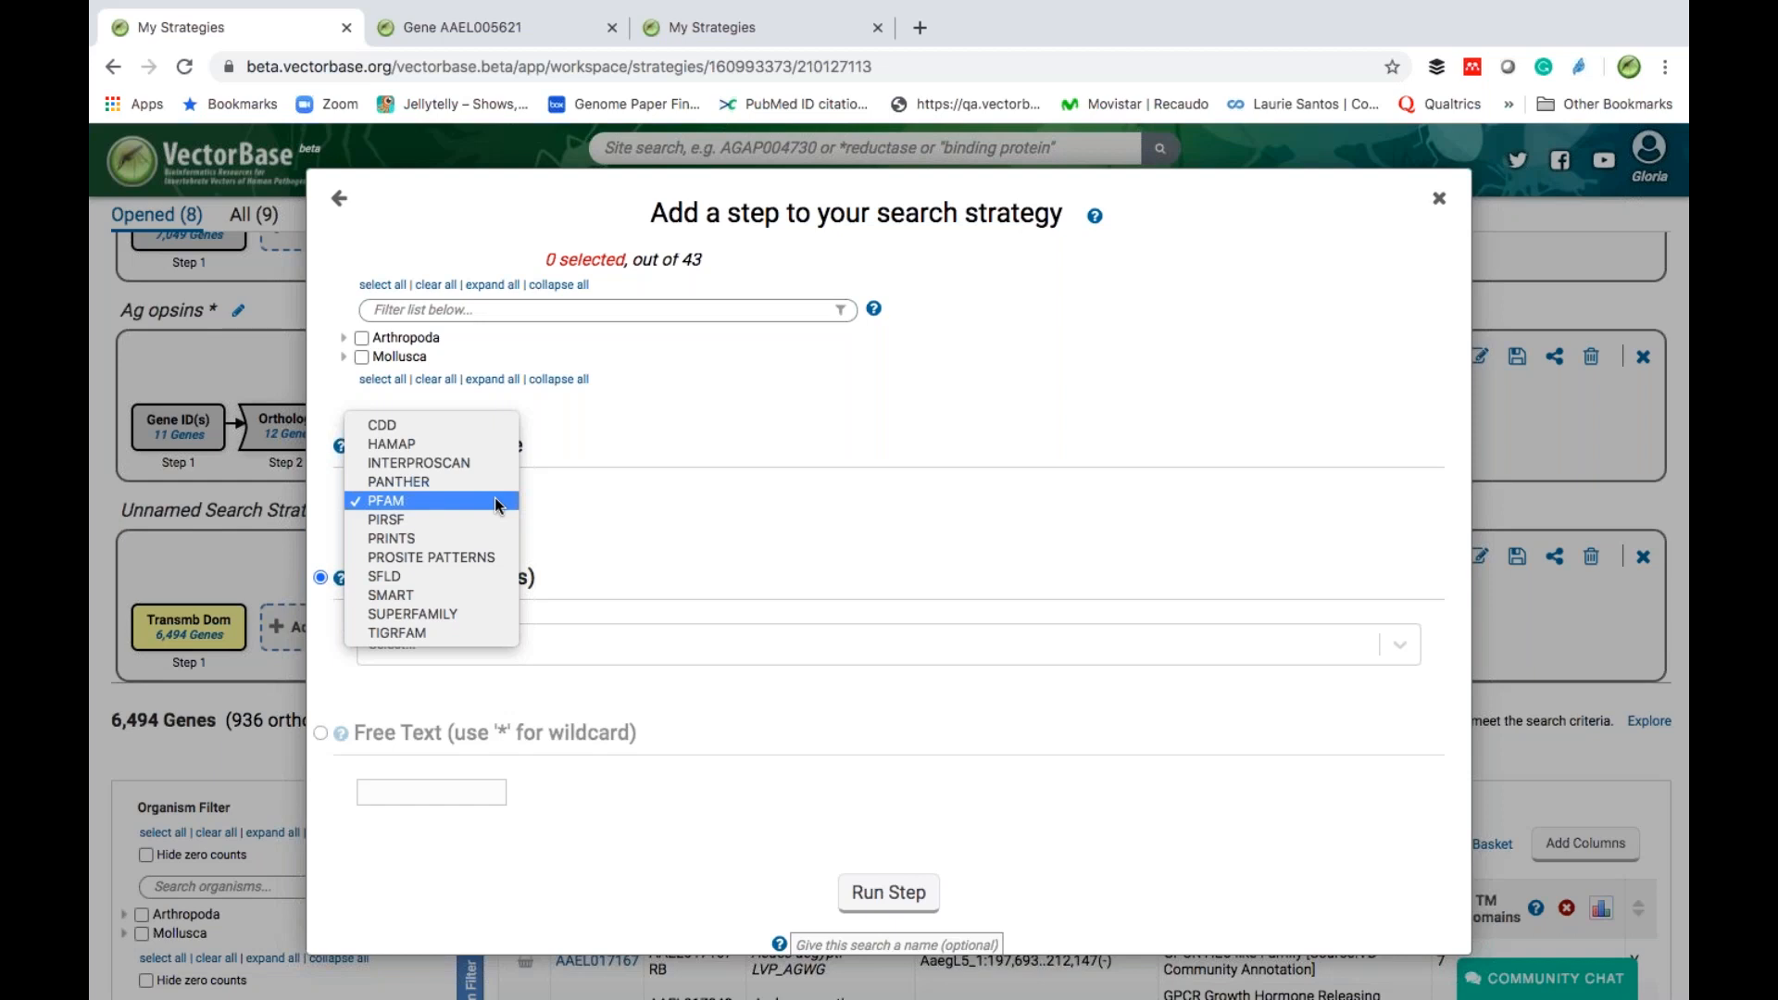
pyautogui.click(475, 500)
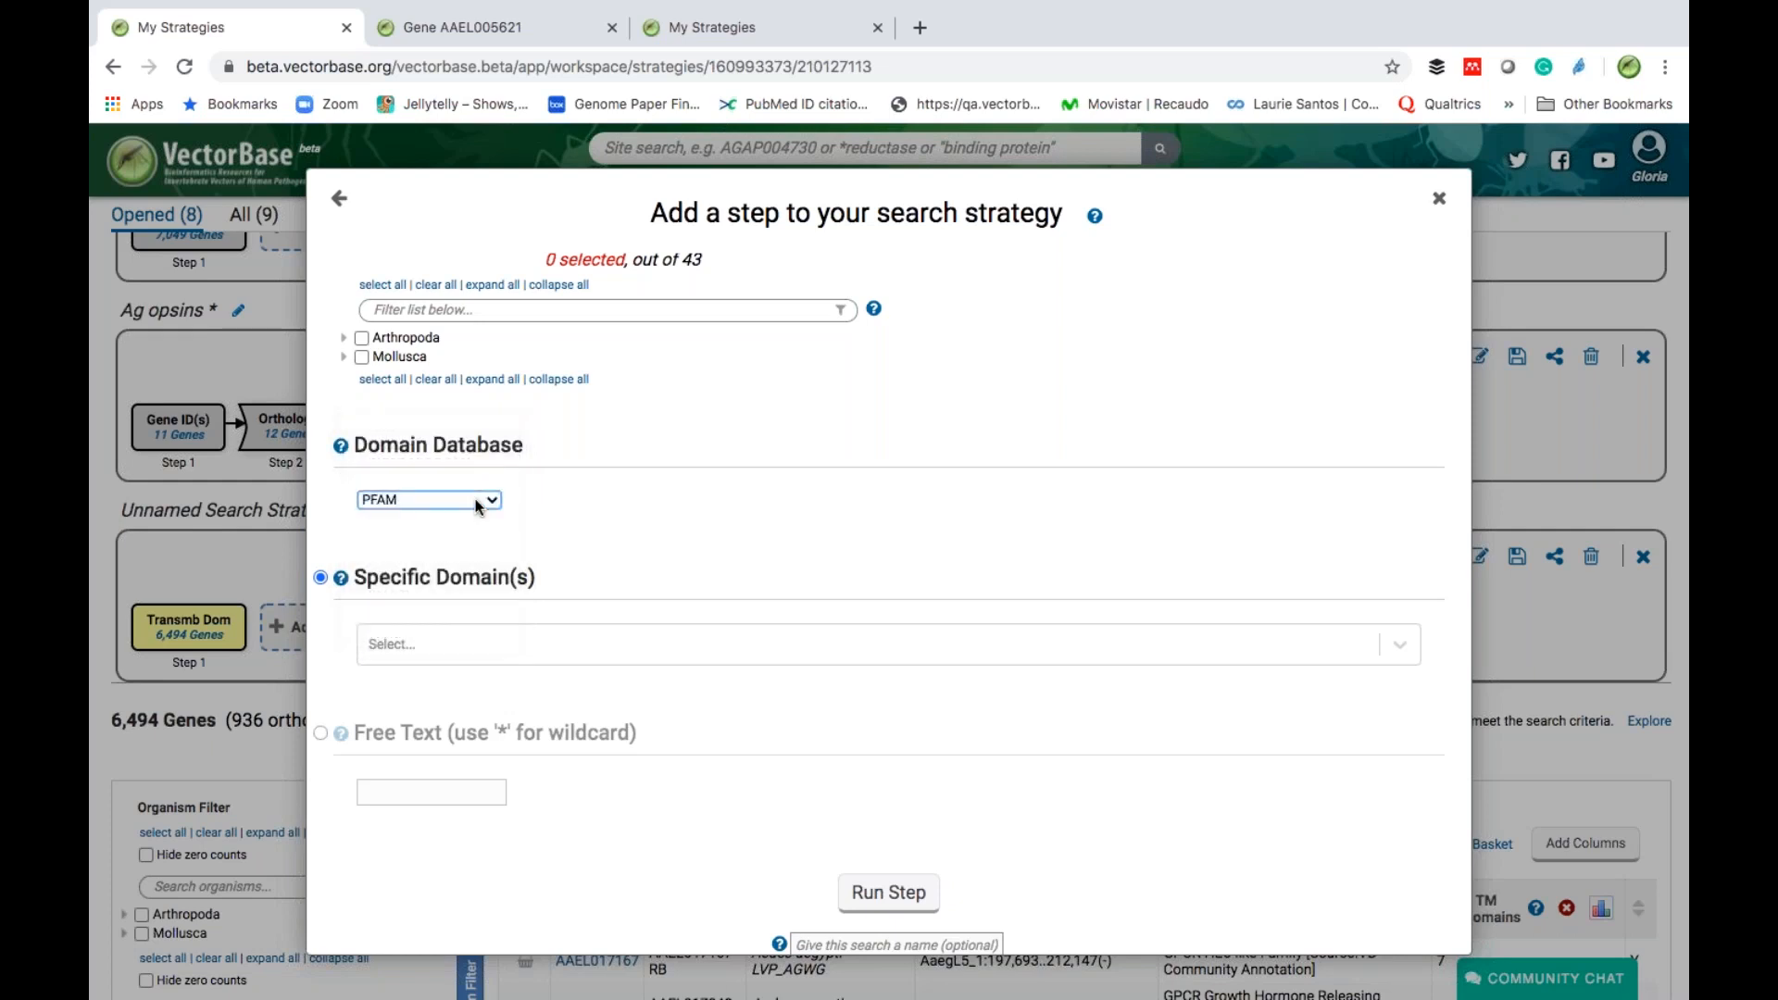
pyautogui.click(441, 657)
pyautogui.write('opsins')
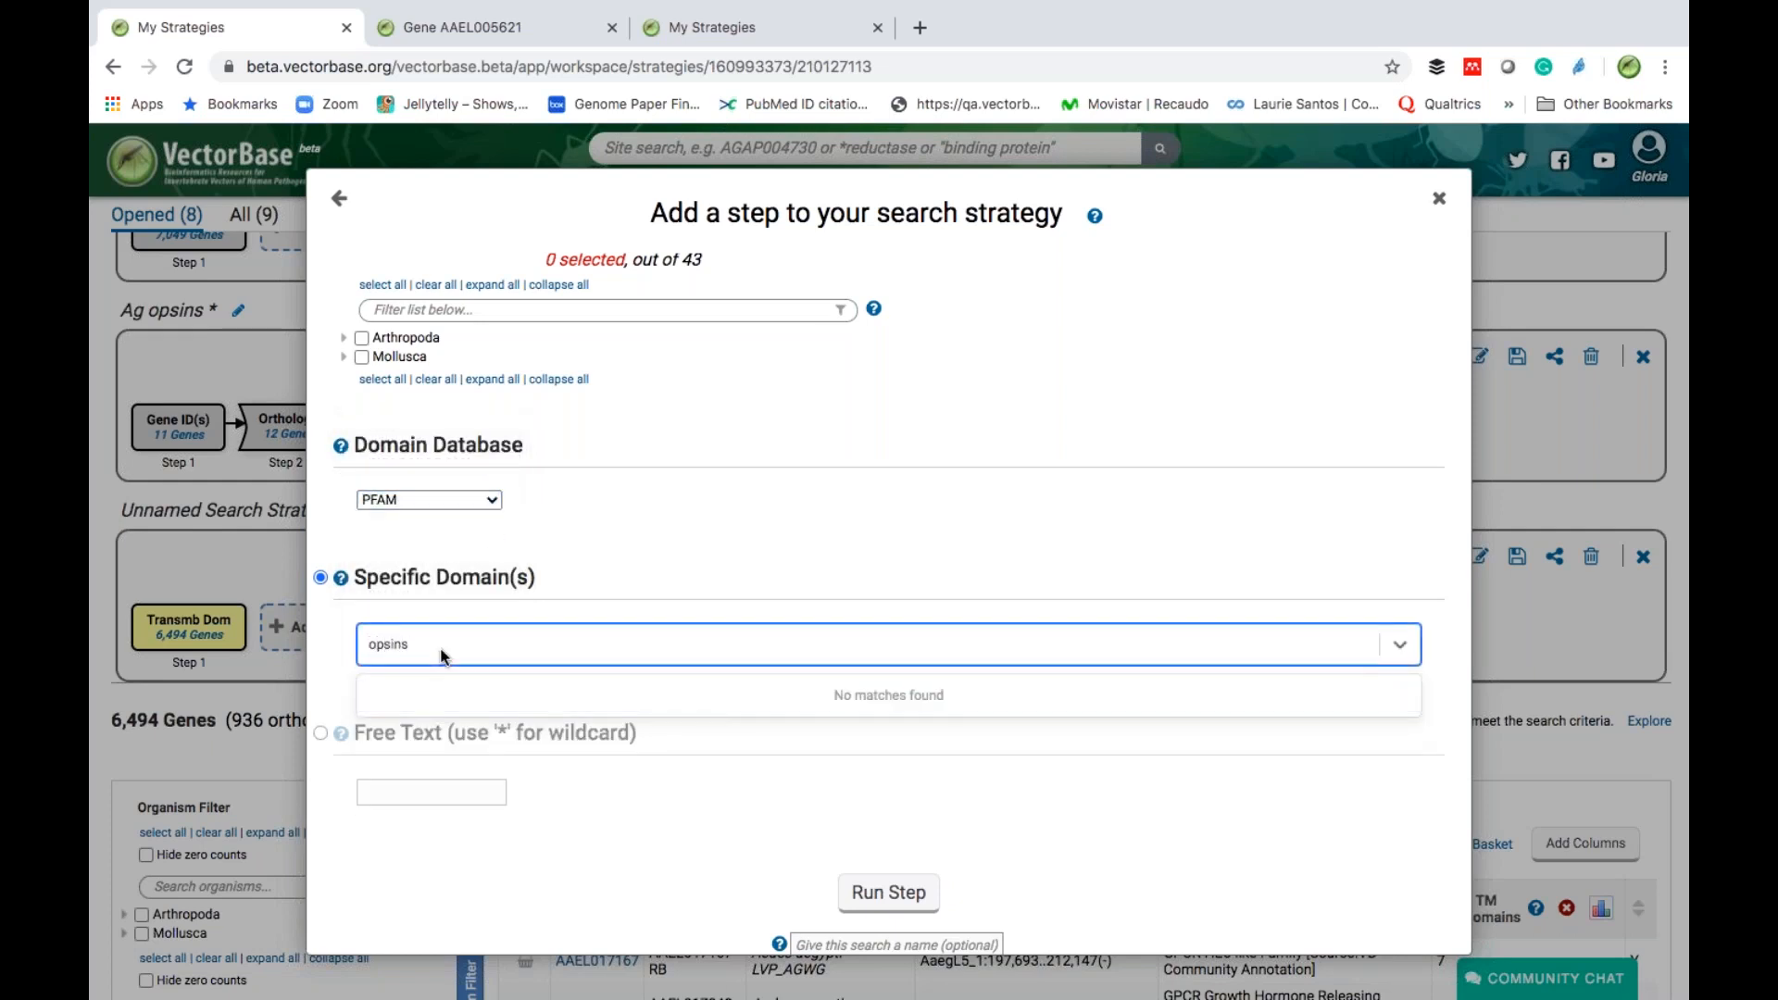
pyautogui.press('BackSpace')
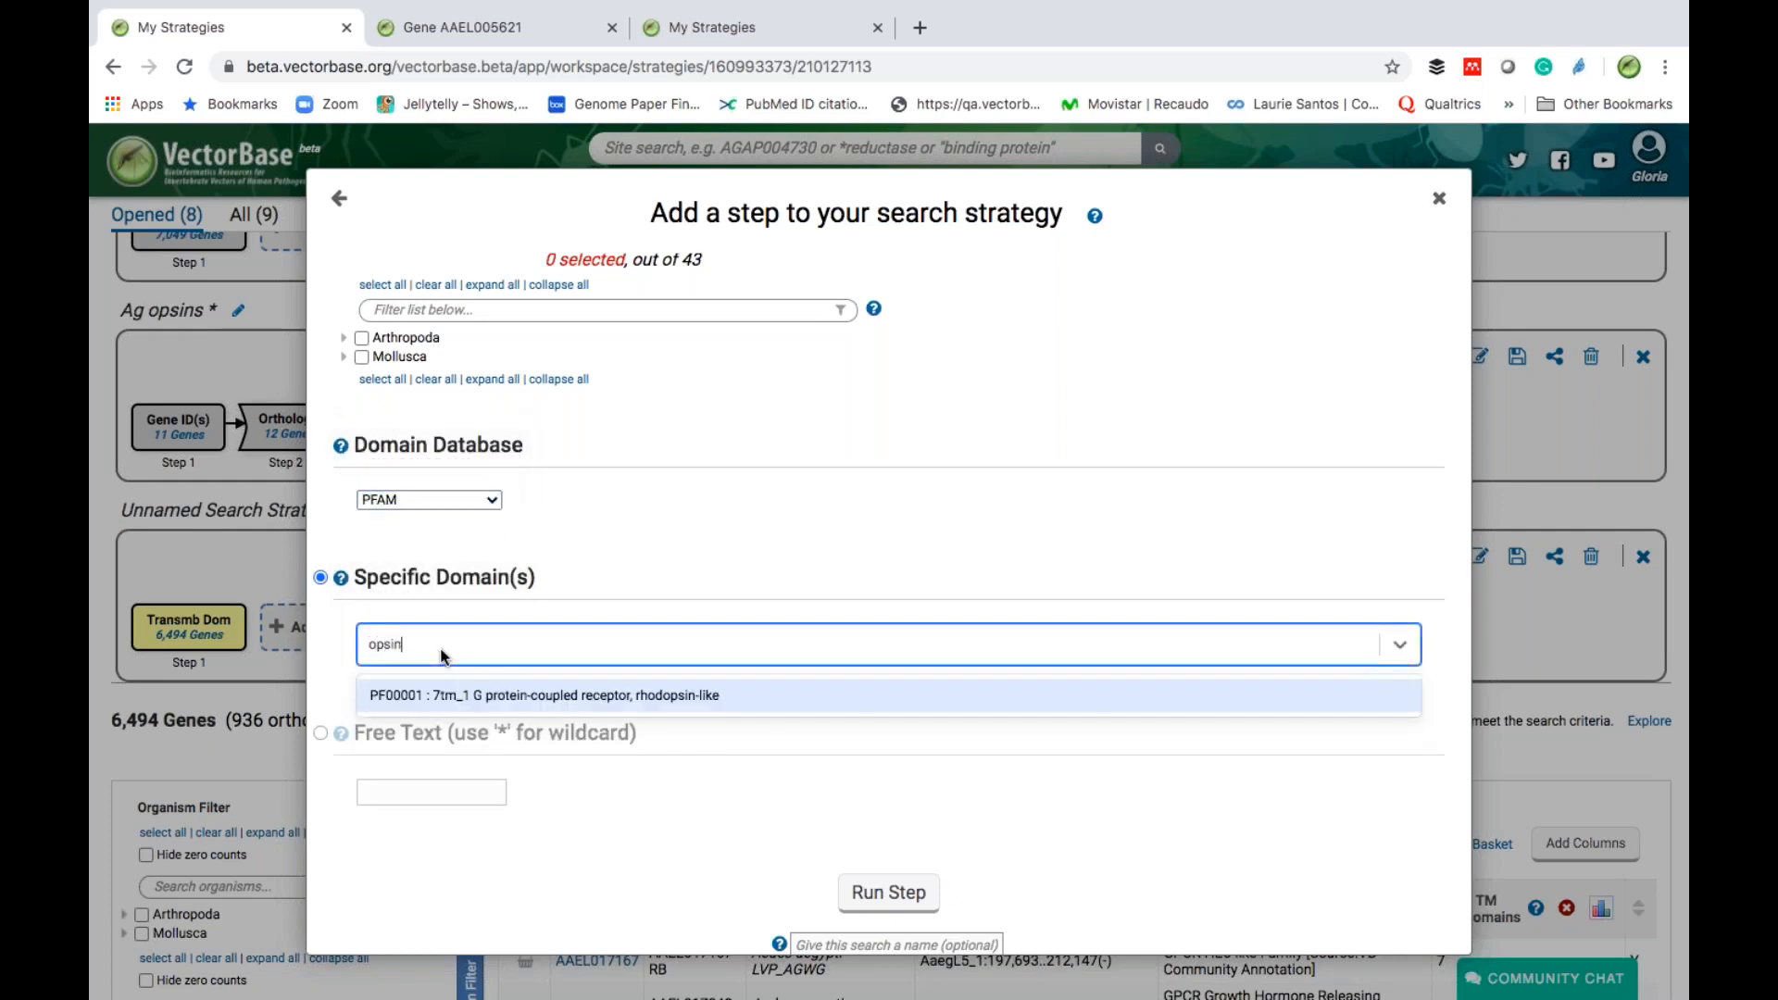
pyautogui.click(612, 697)
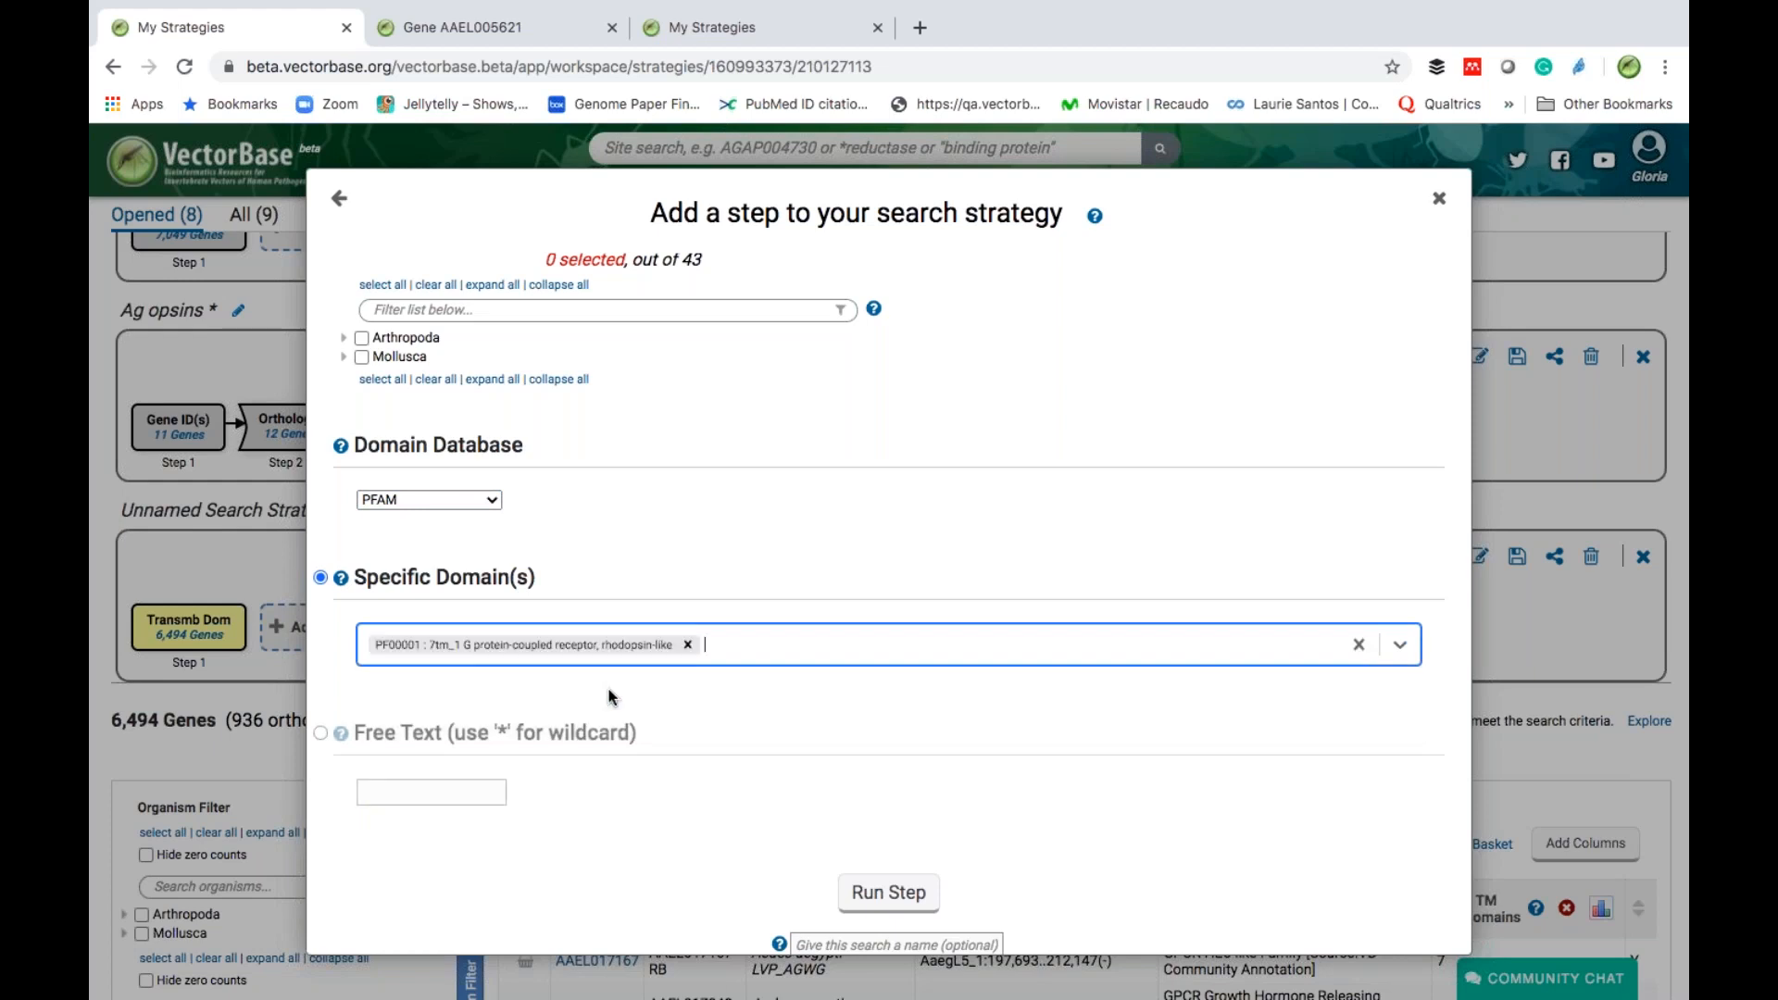
# - Select Arthropoda as the organism and run the InterPro Domain step
pyautogui.click(903, 894)
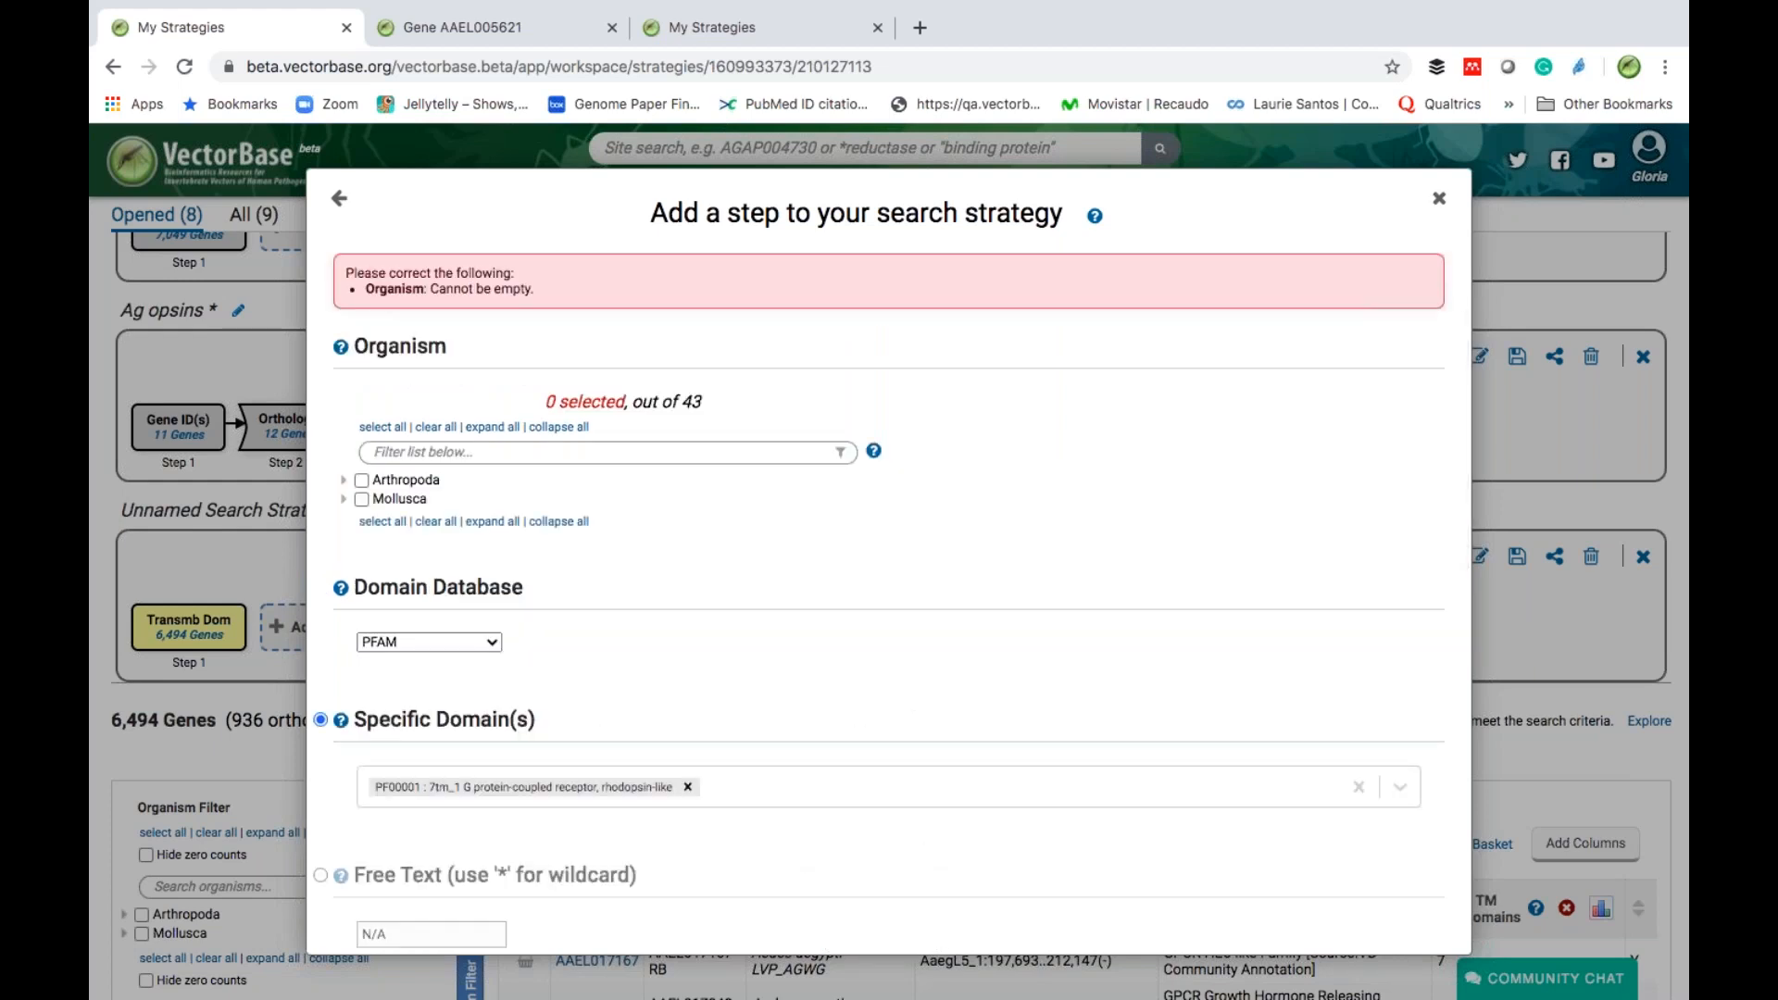
pyautogui.click(362, 481)
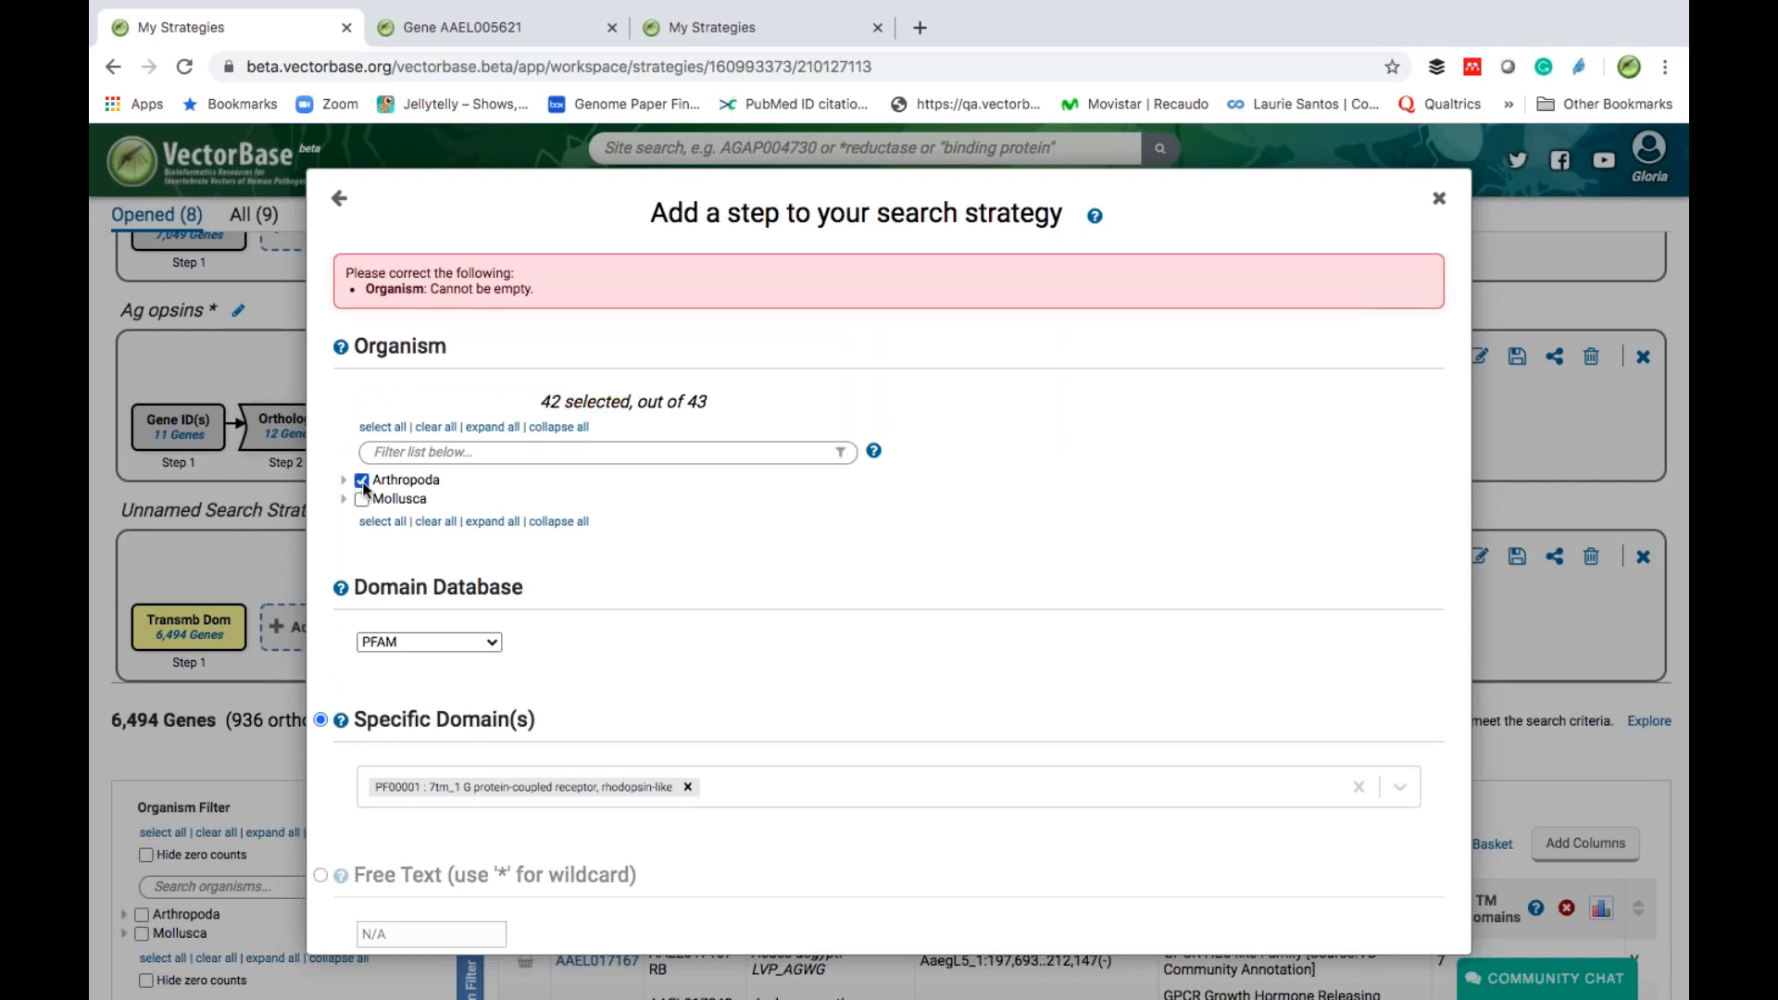
pyautogui.scroll(-3, 915, 833)
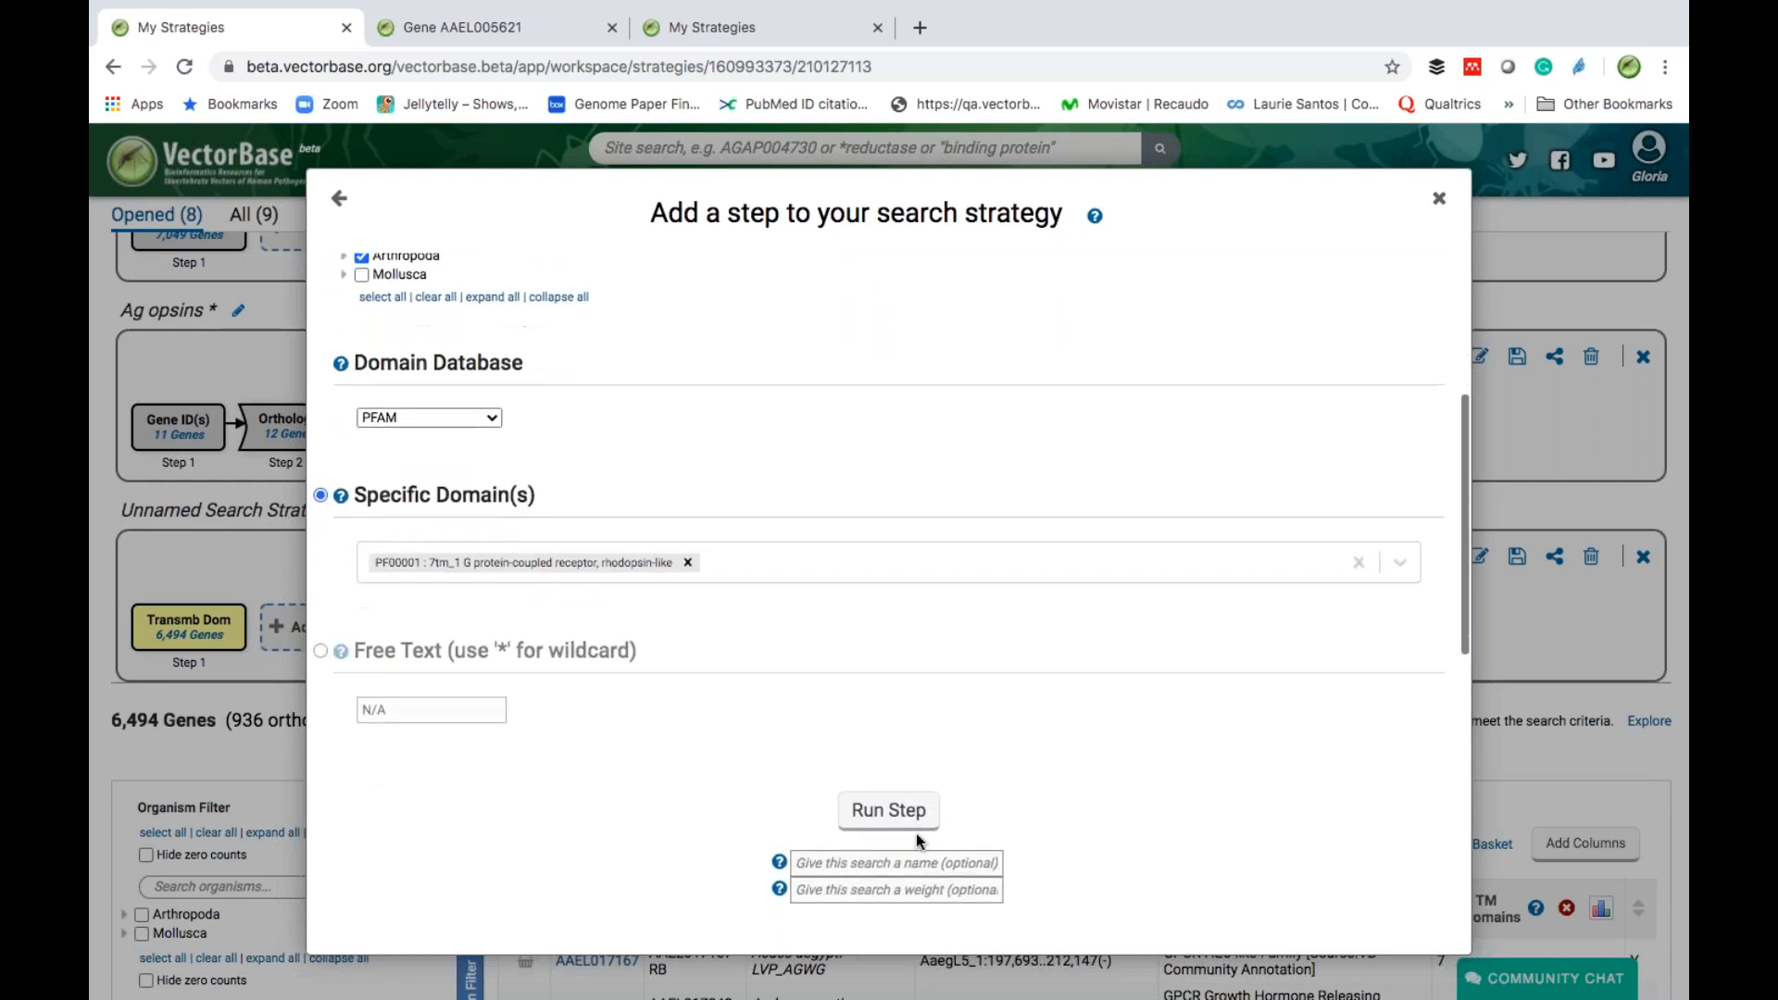
pyautogui.click(873, 814)
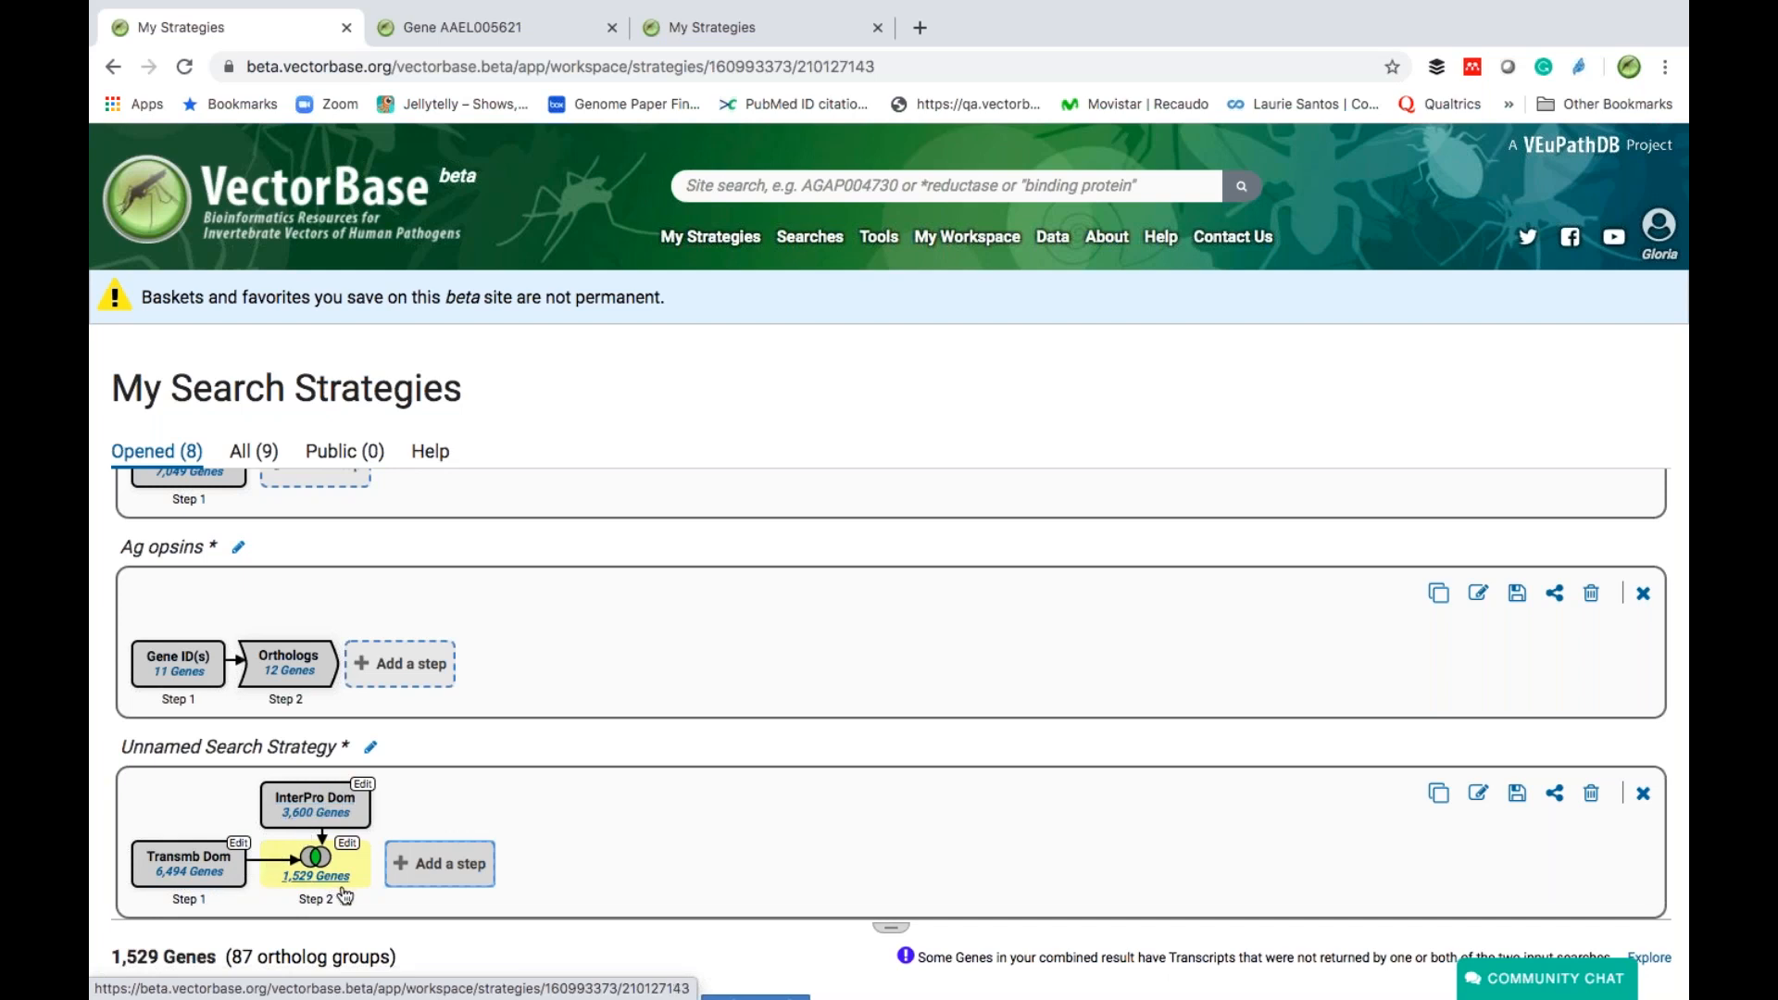
# - Add a third step that intersects with a new search, filter searches by "ph", and open Orthology Phylogenetic Profile
pyautogui.click(441, 863)
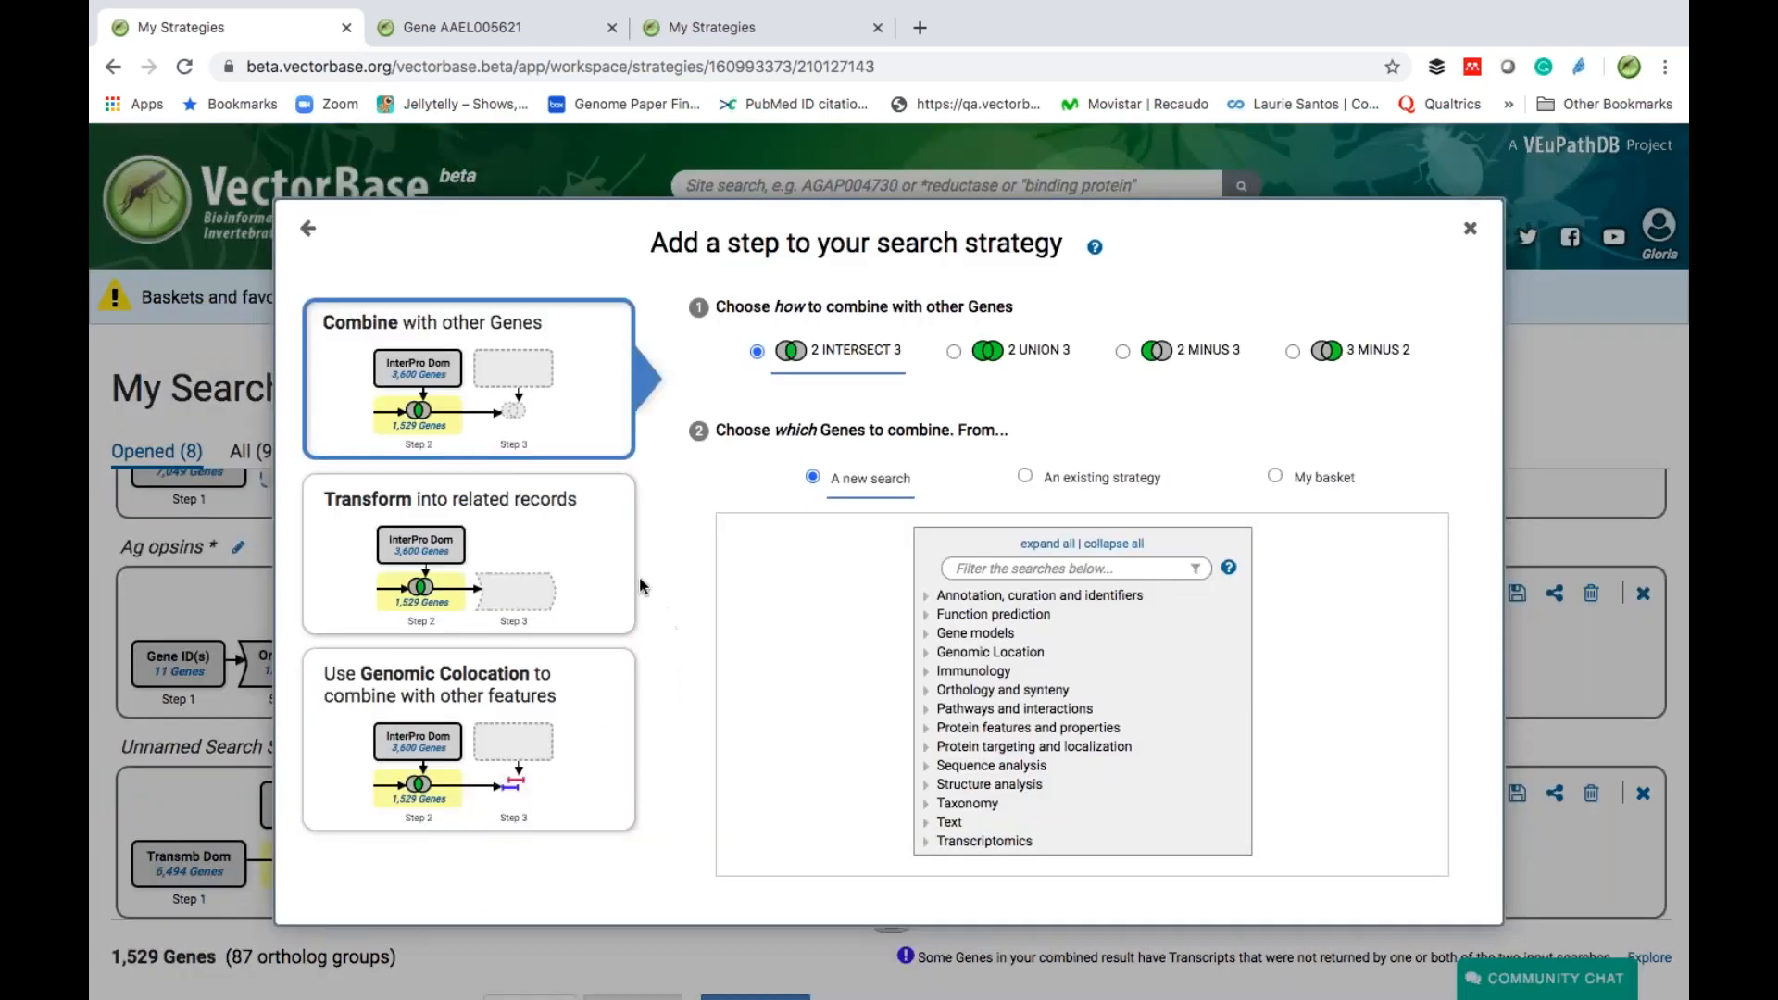
pyautogui.click(1036, 563)
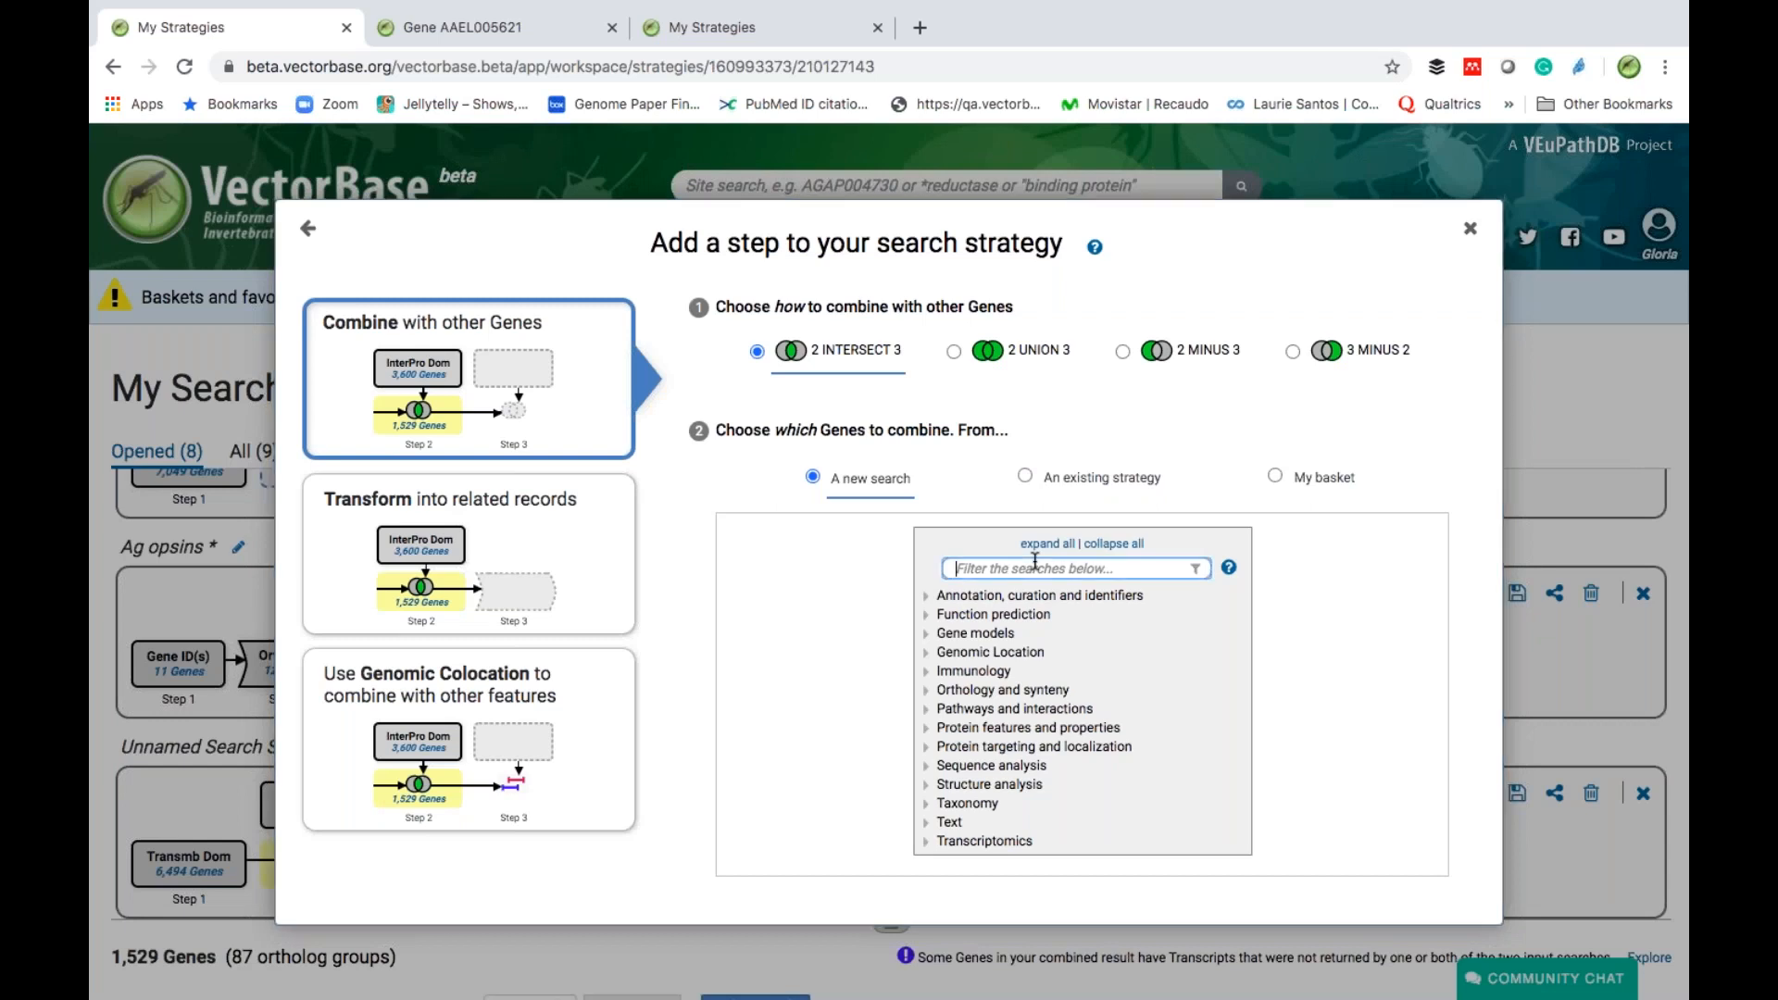
pyautogui.write('phe')
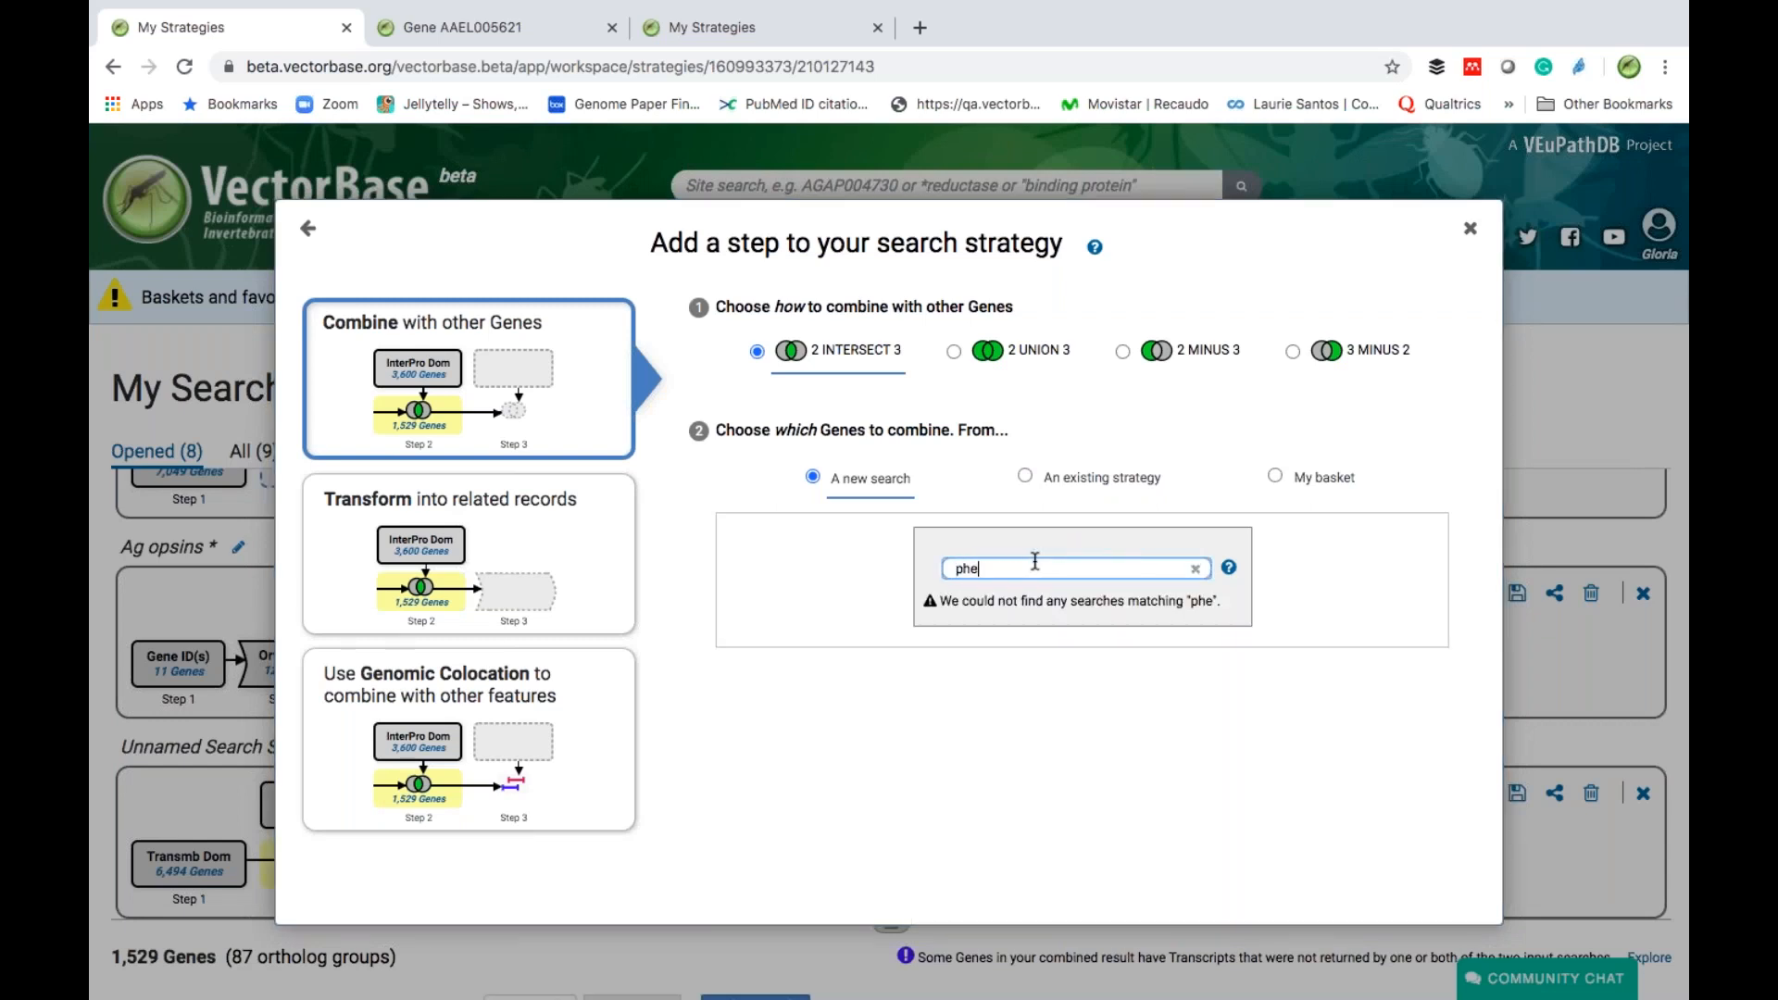
pyautogui.press('BackSpace')
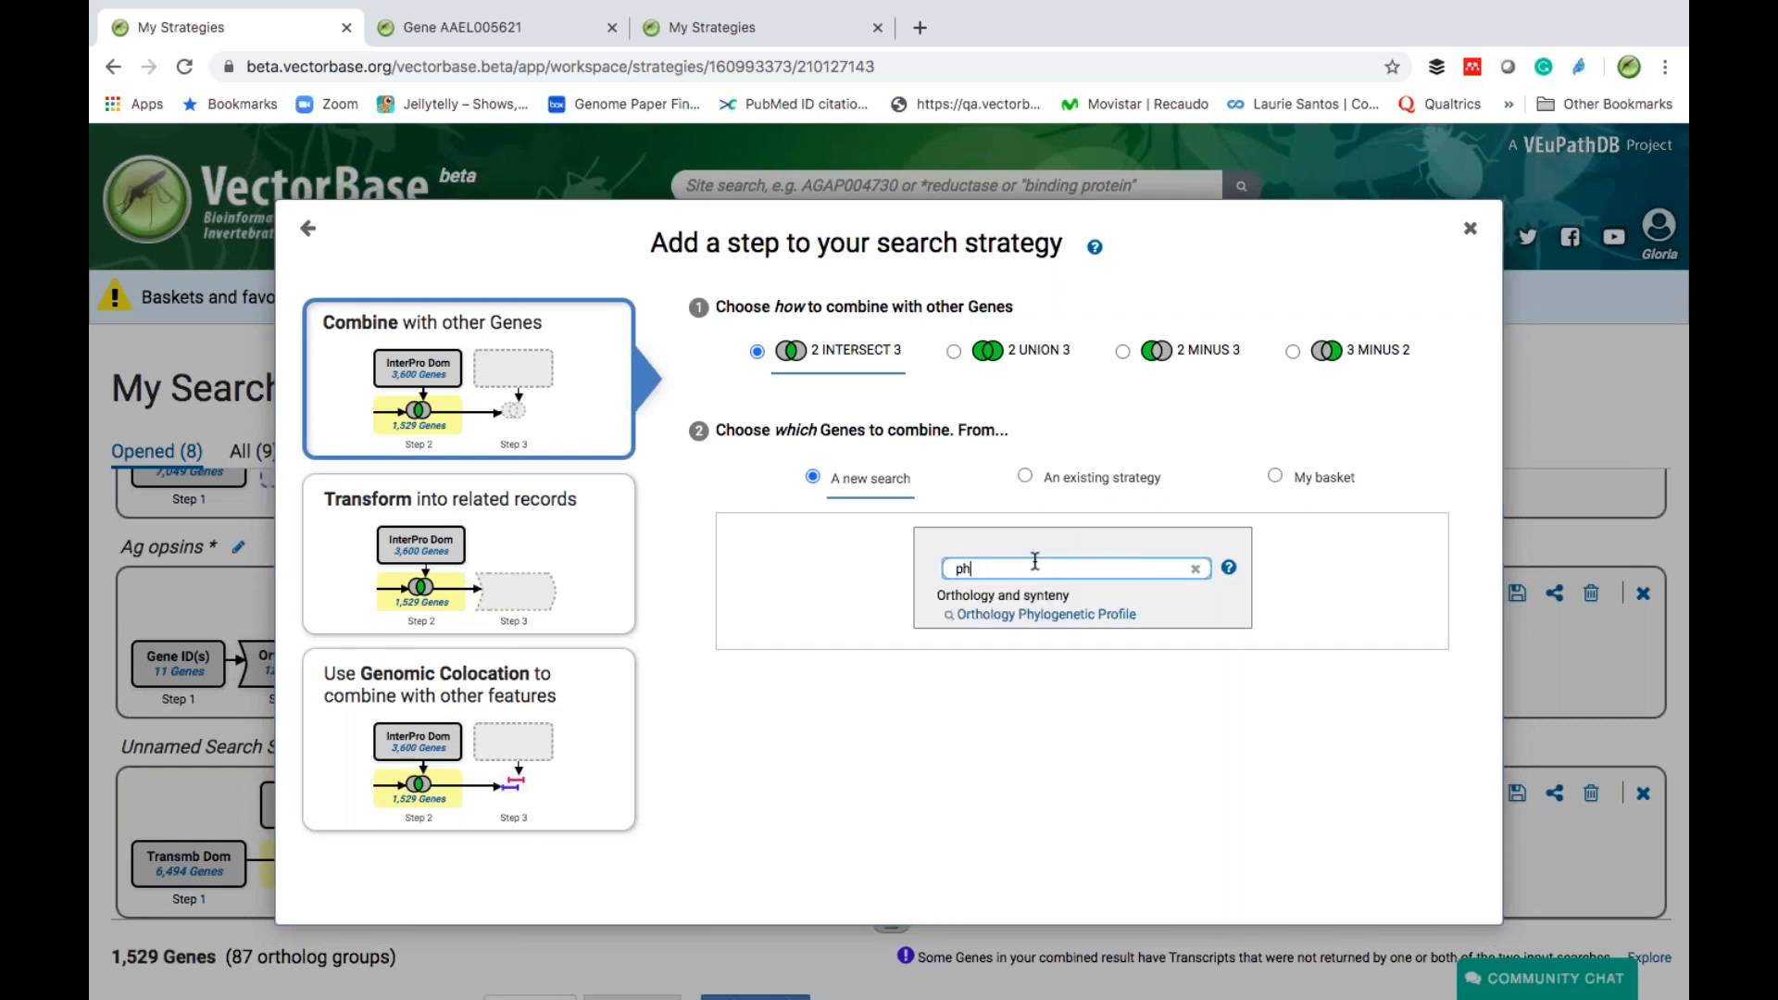
pyautogui.click(1076, 616)
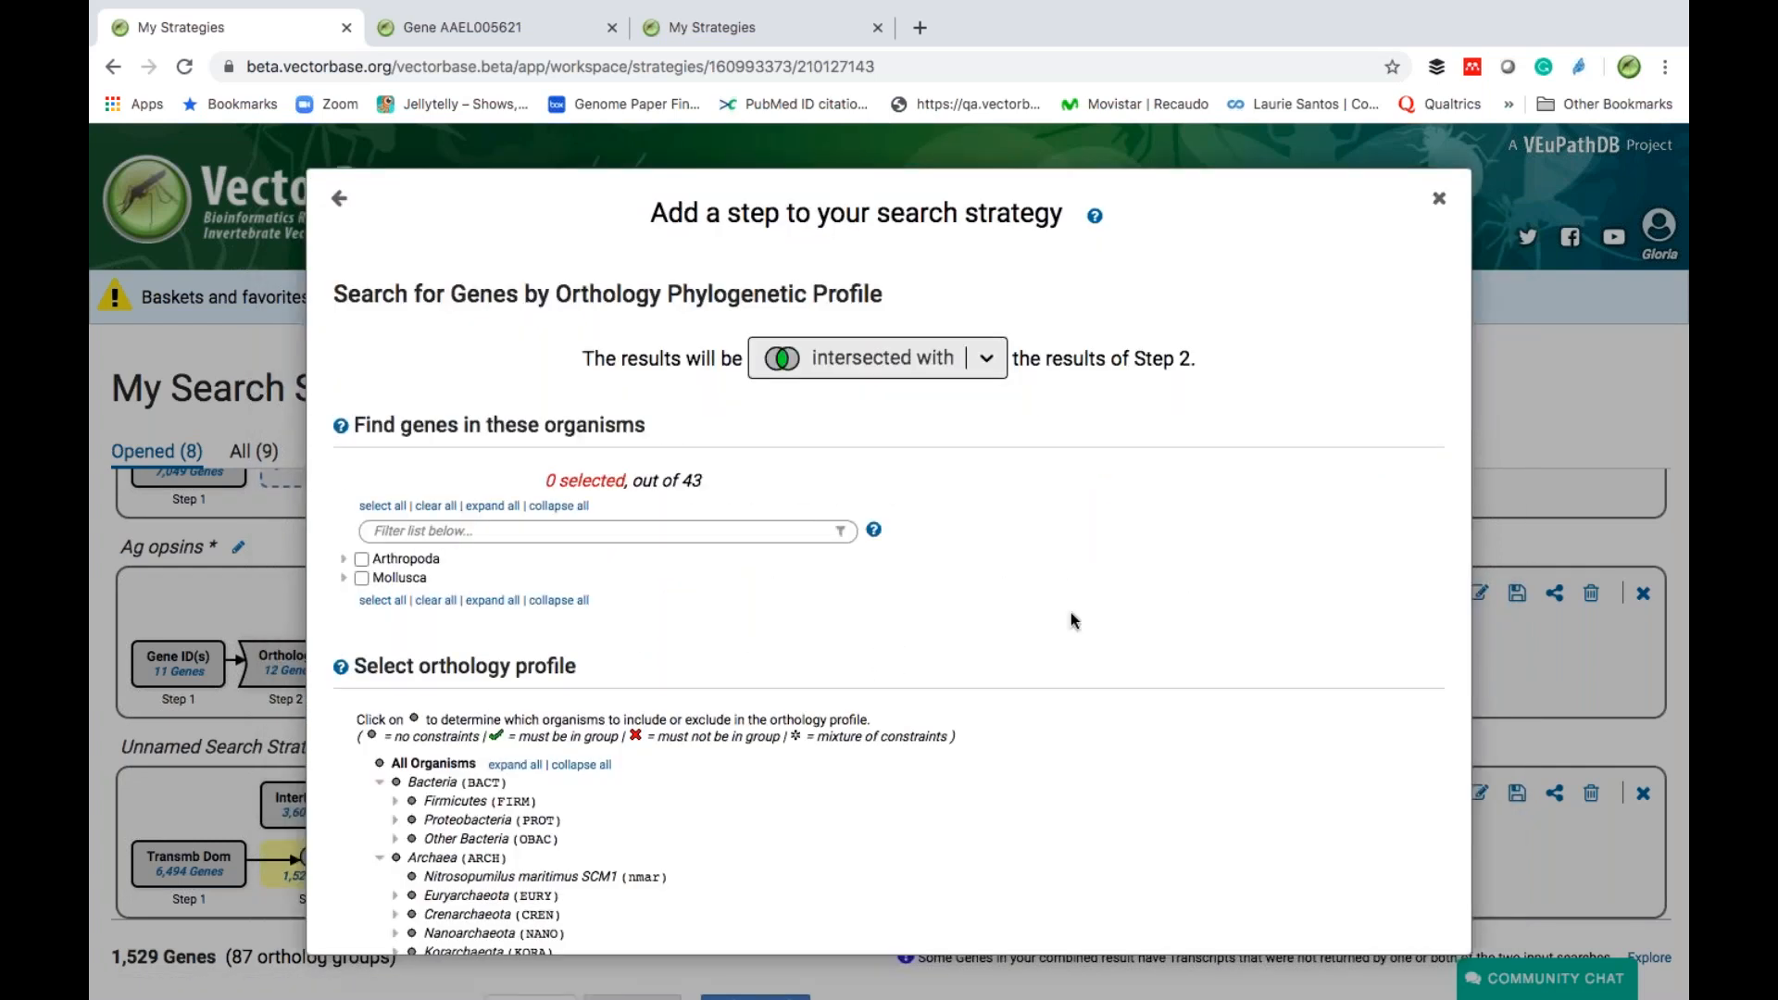
# - Find genes in Arthropoda, set Chordata under Metazoa as must not be in group in the orthology profile, and run the step
pyautogui.scroll(-3, 992, 629)
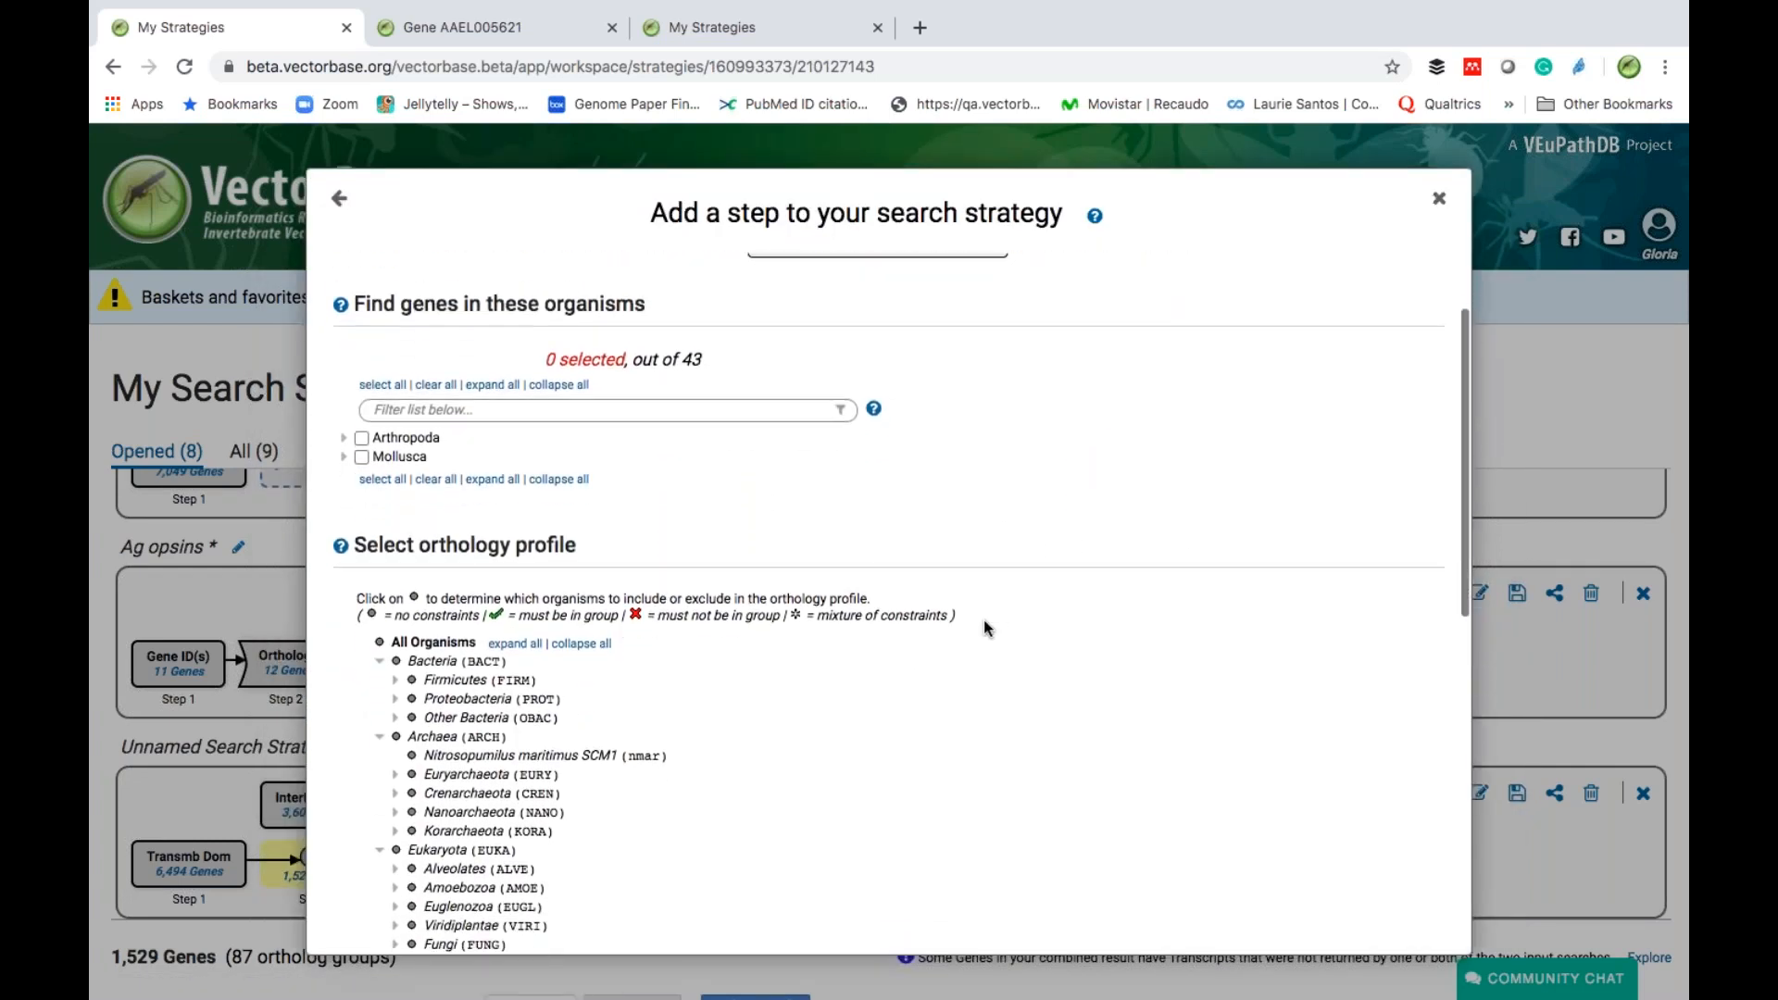
pyautogui.click(361, 438)
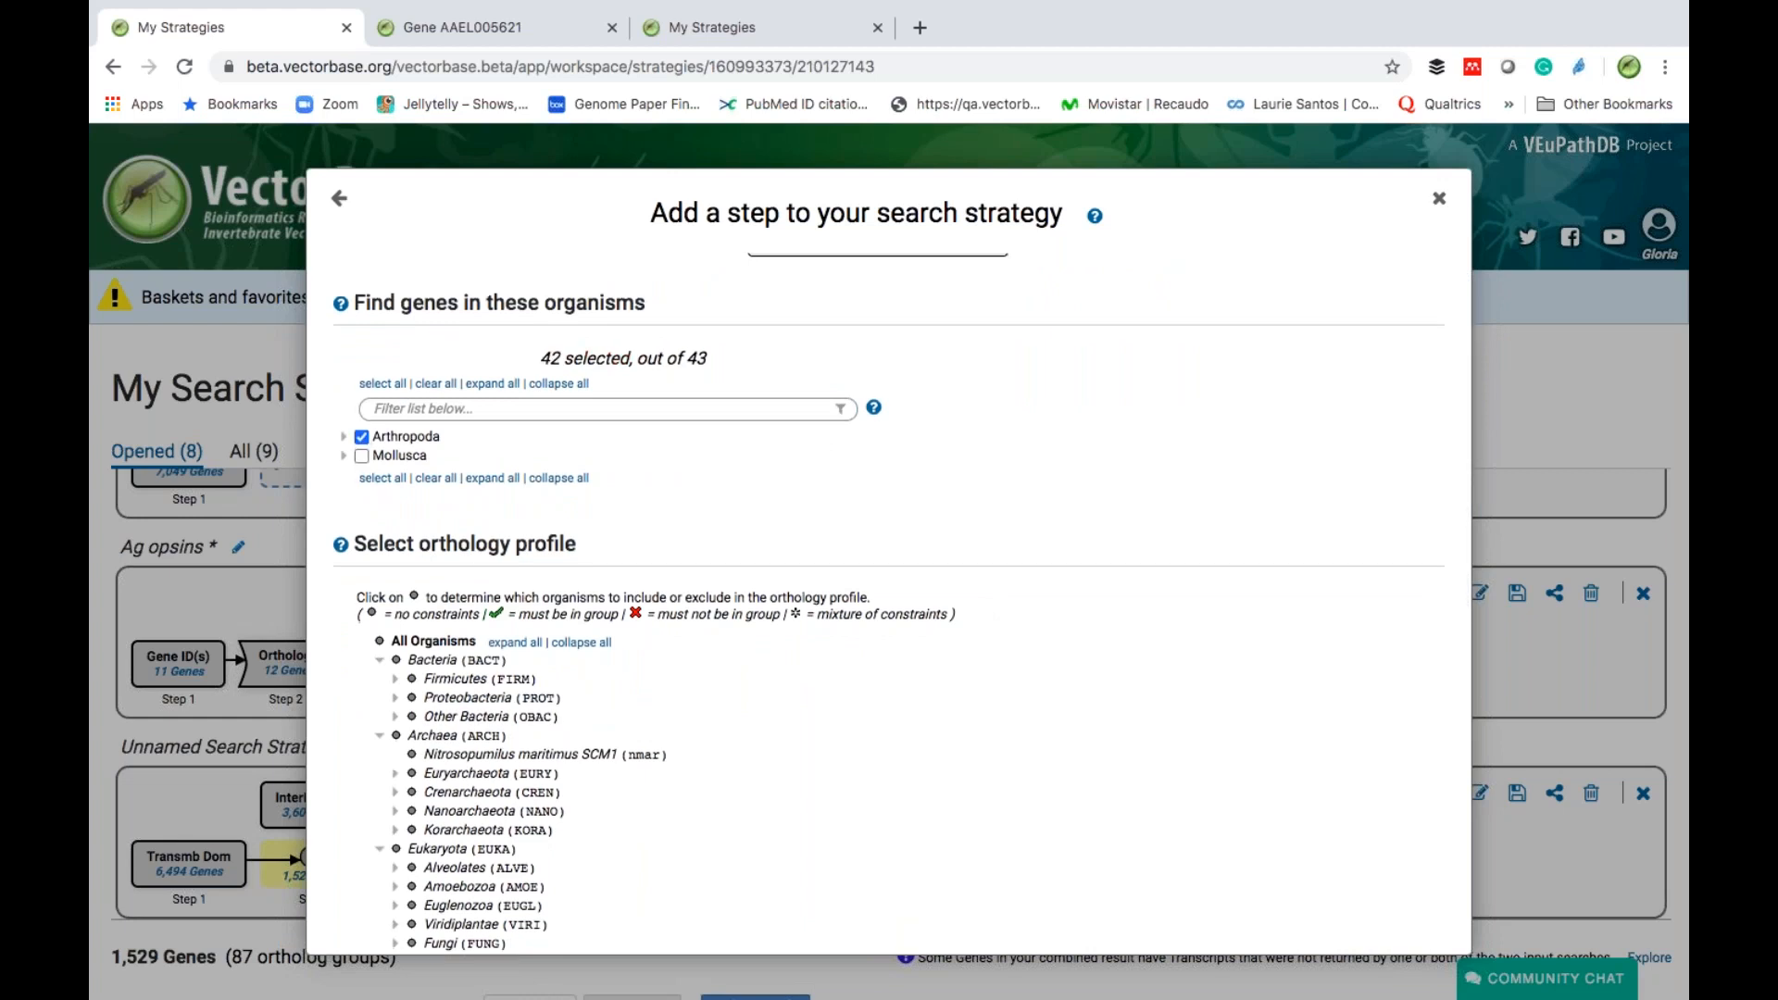
pyautogui.scroll(-3, 461, 764)
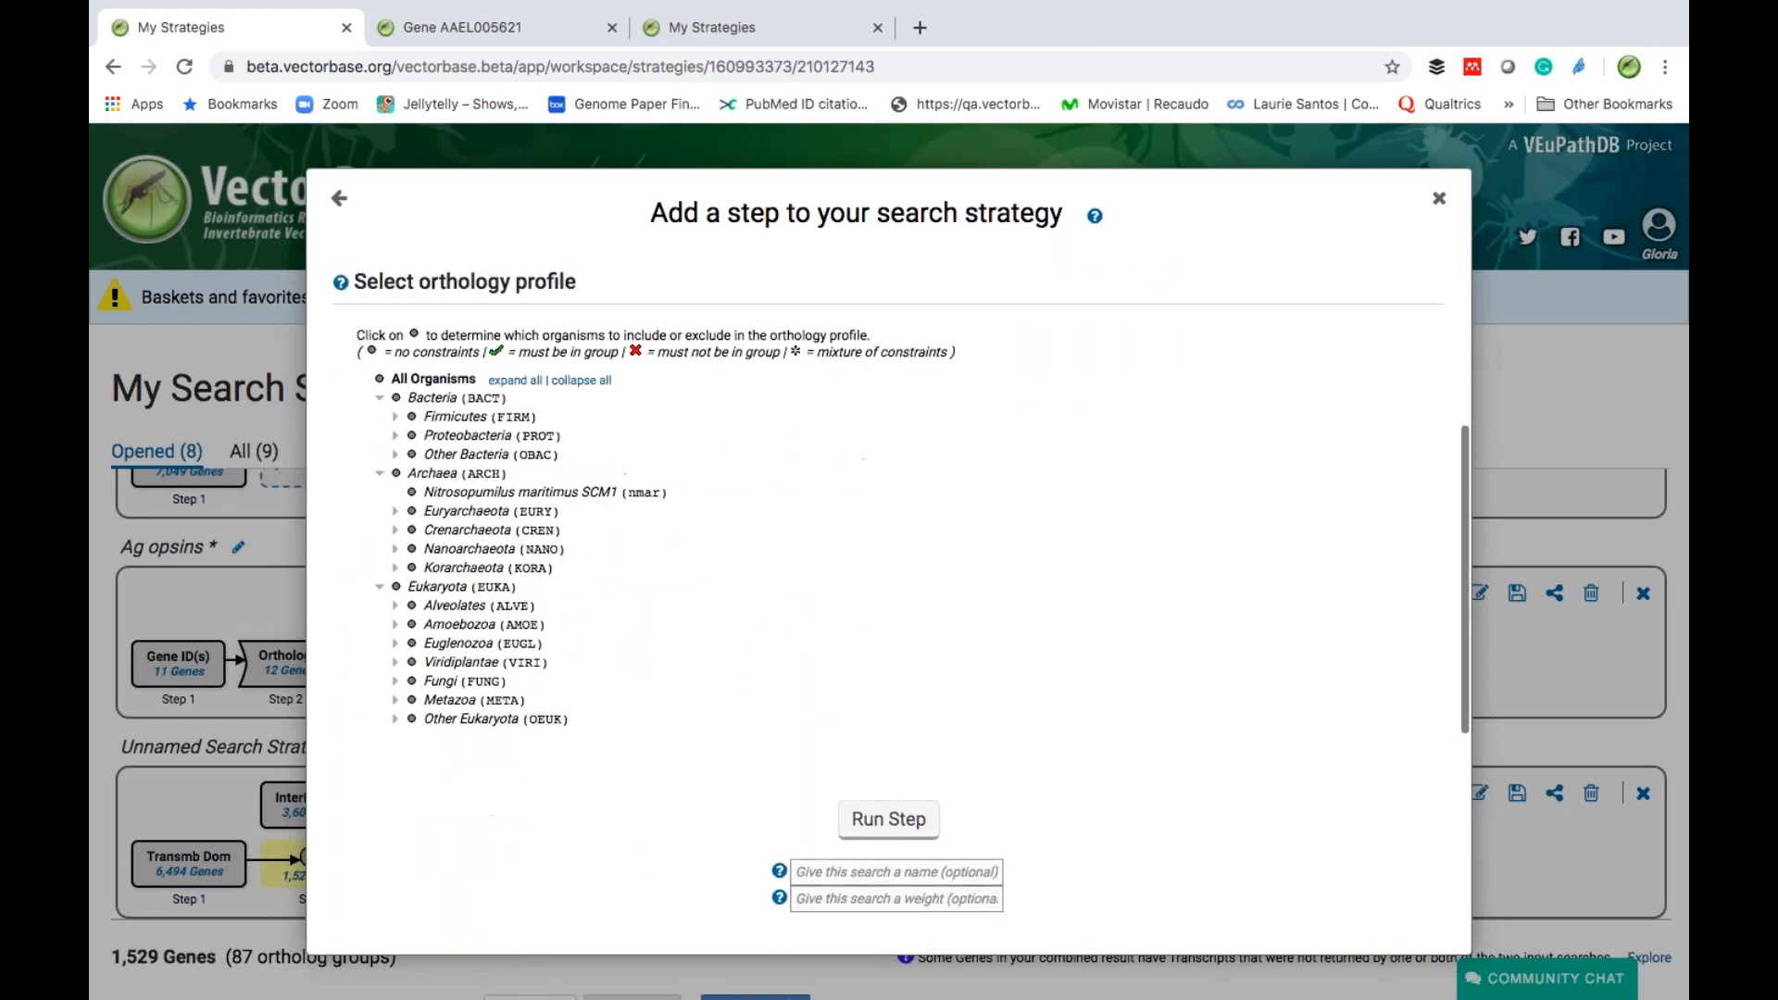
pyautogui.click(396, 703)
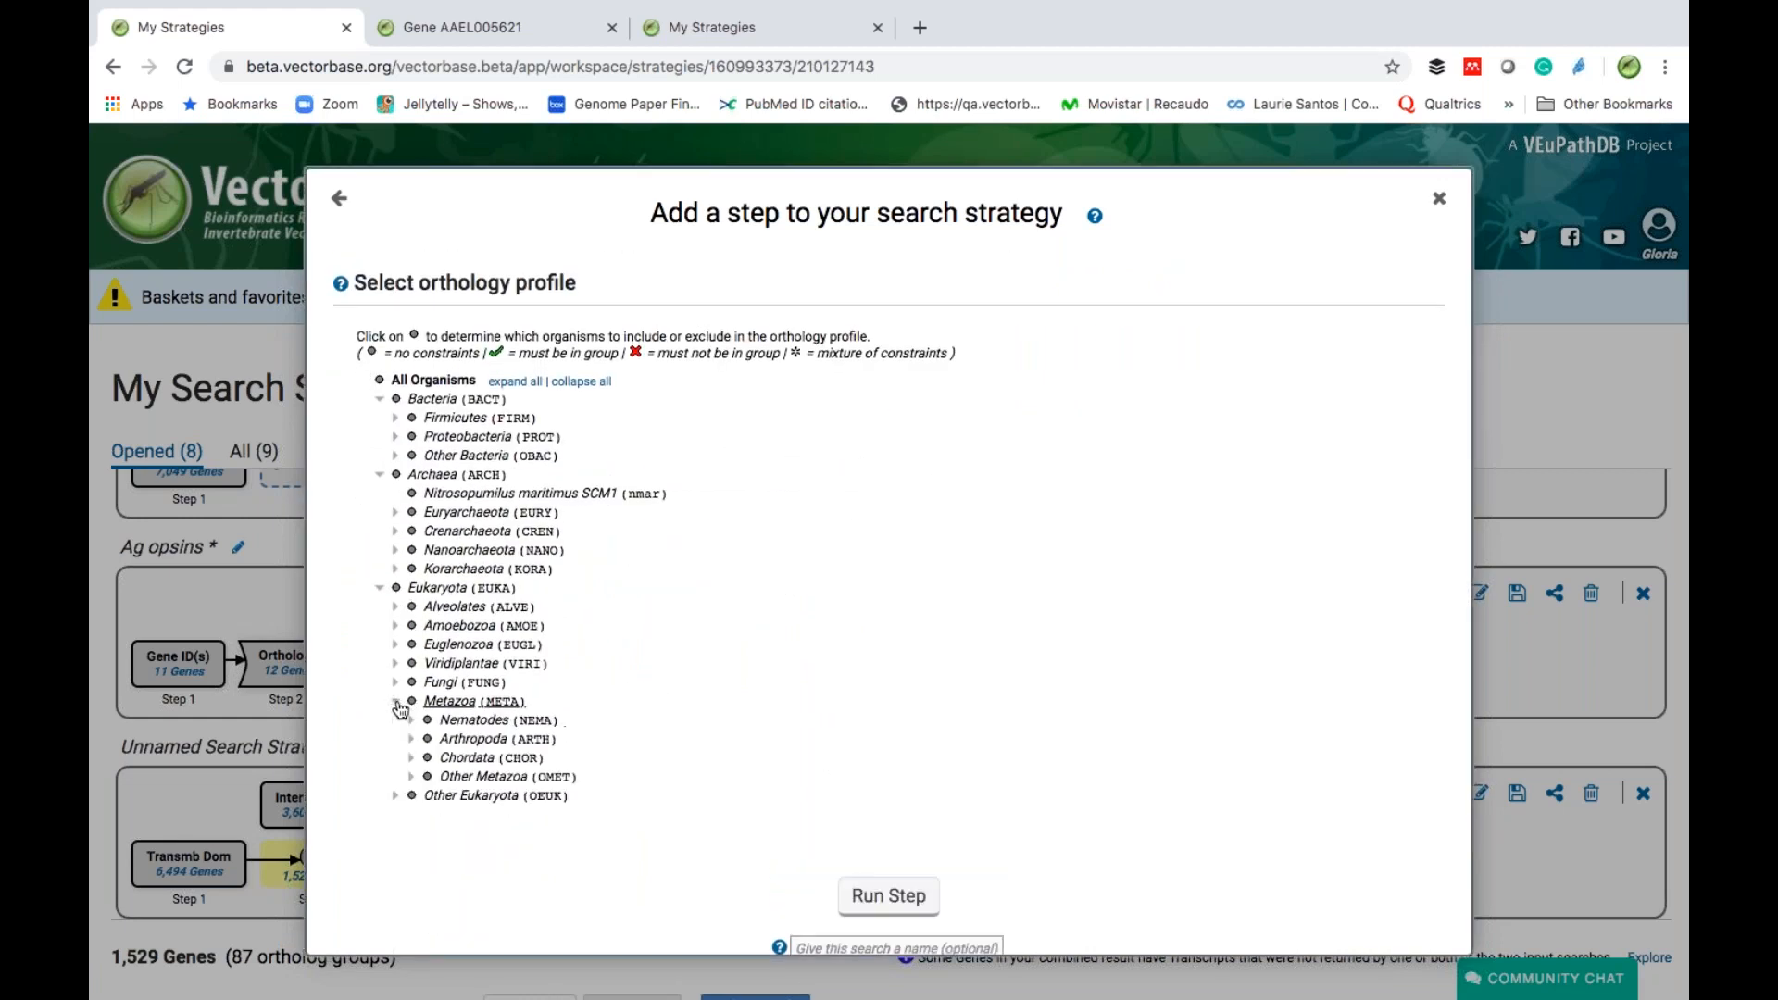
pyautogui.click(427, 759)
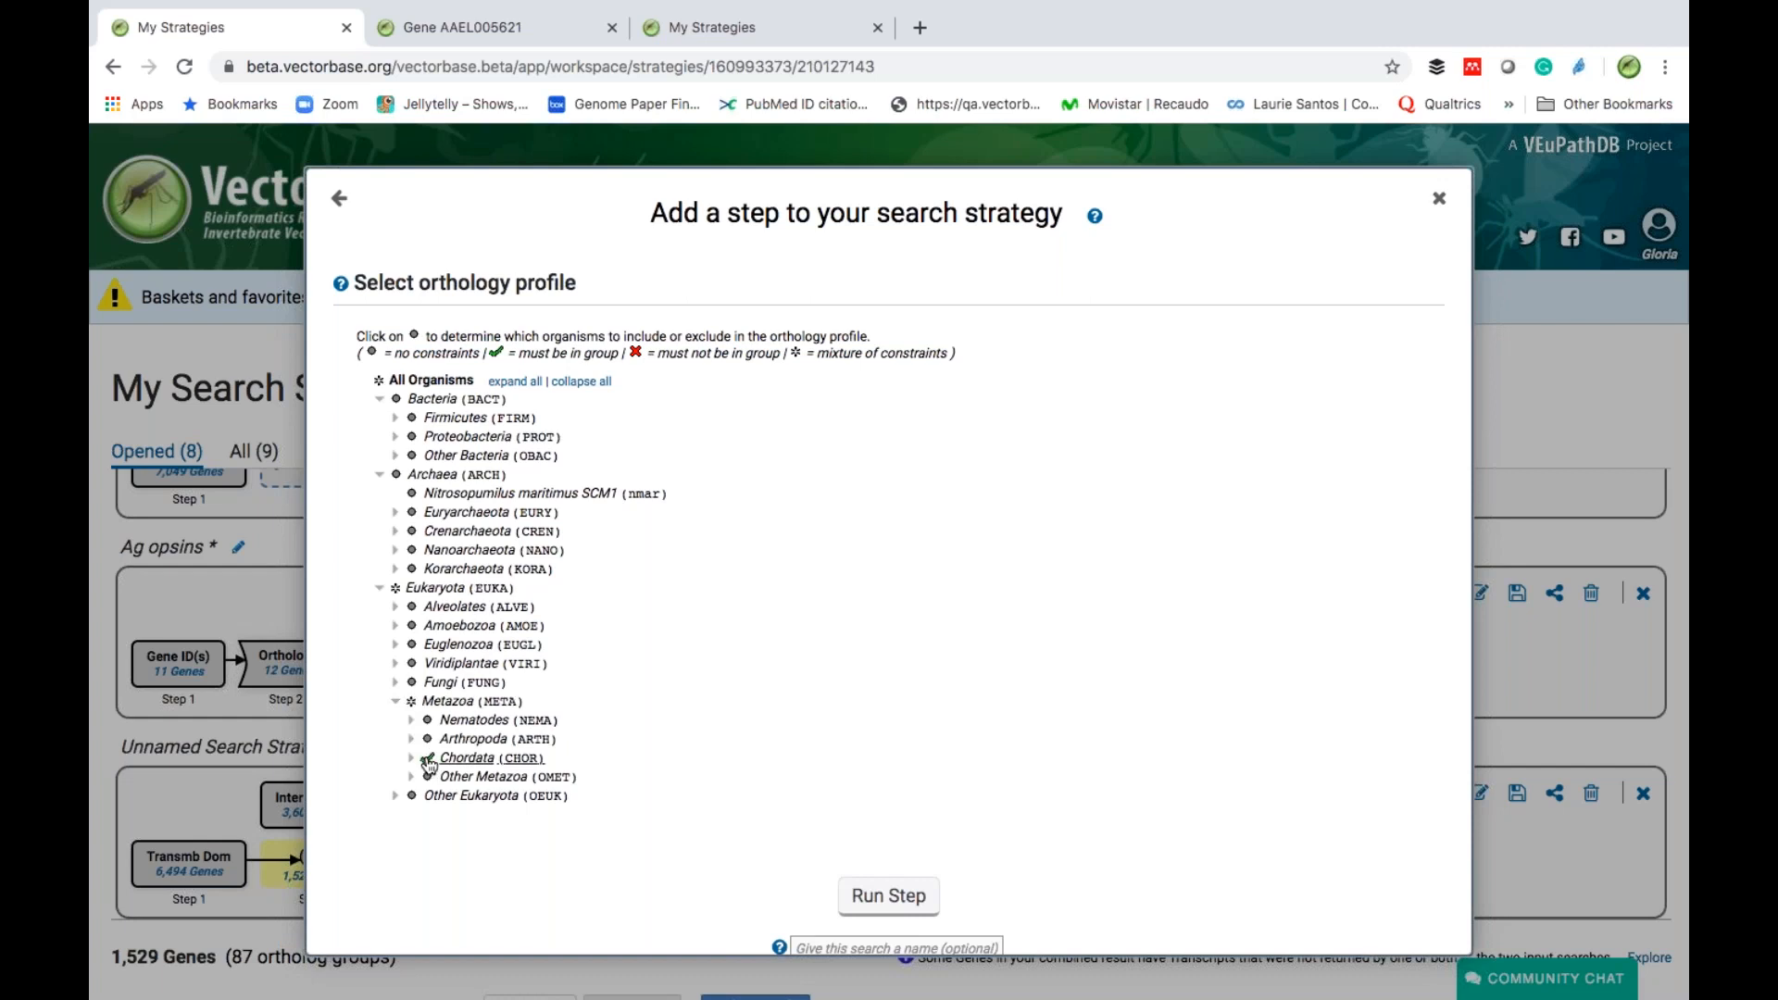
pyautogui.click(428, 758)
pyautogui.click(884, 894)
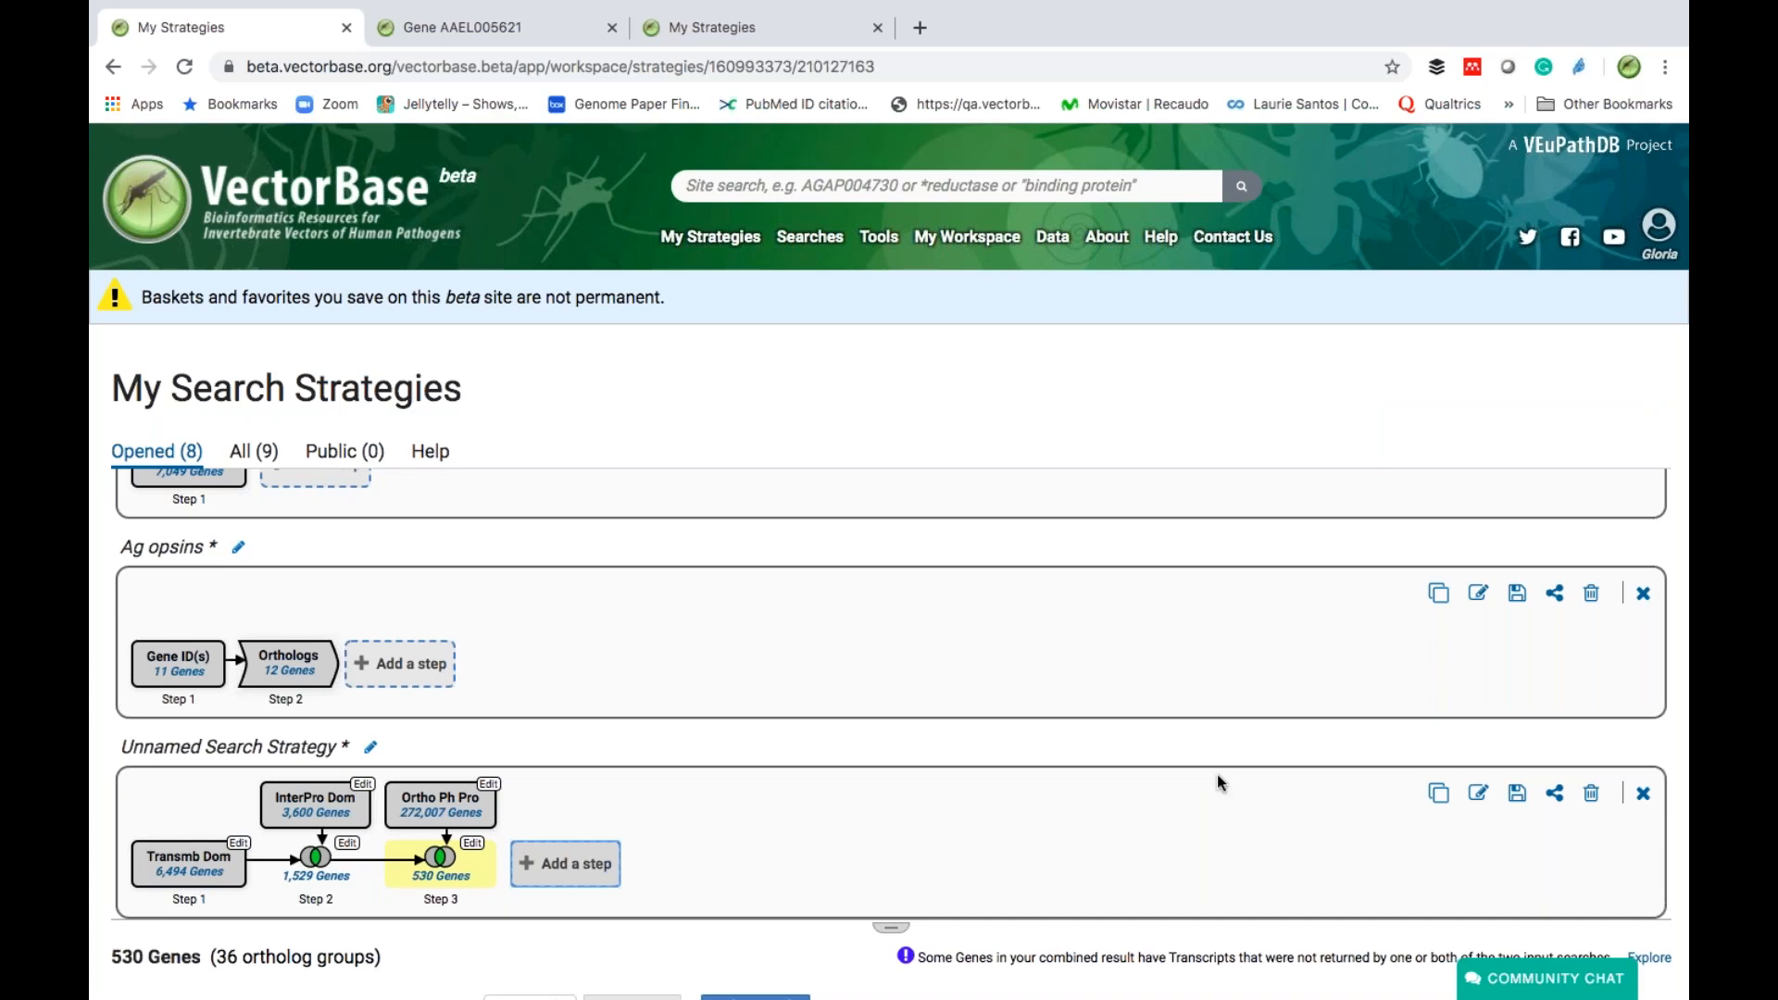
# - Look over the combined gene results, search the organism filter for "gam", and limit the results to Anopheles gambiae str. PEST
pyautogui.scroll(-15, 1217, 775)
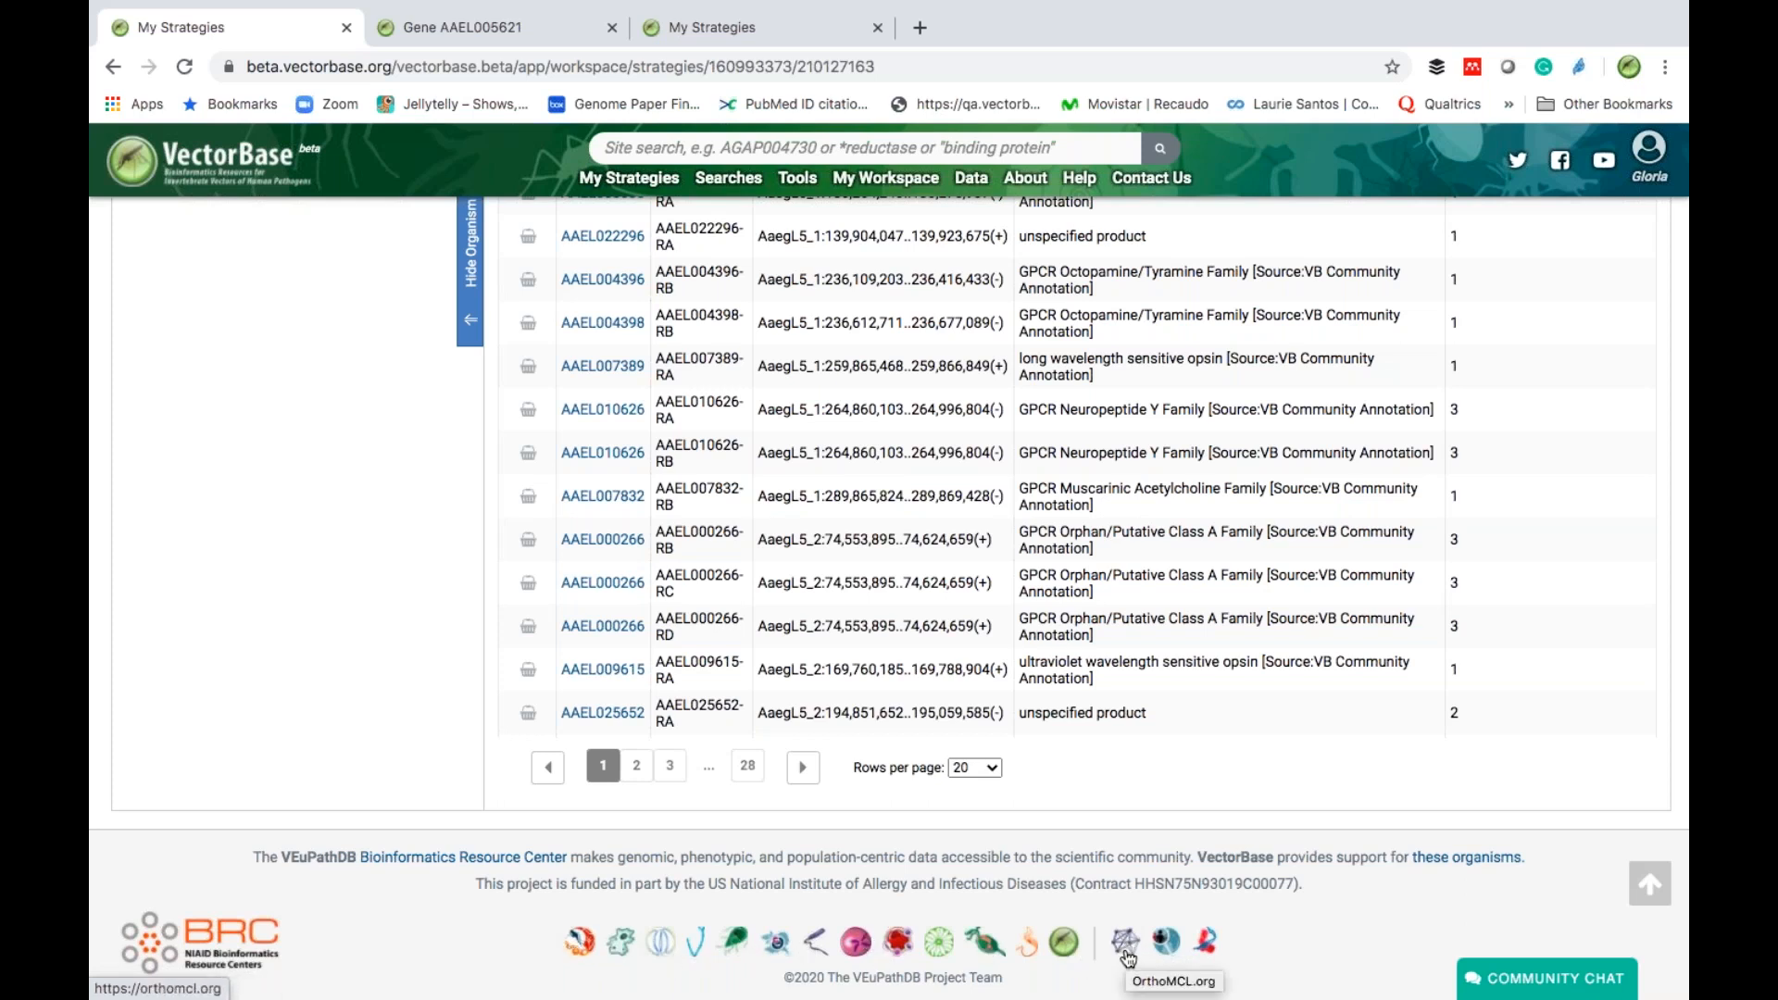
pyautogui.scroll(15, 1128, 959)
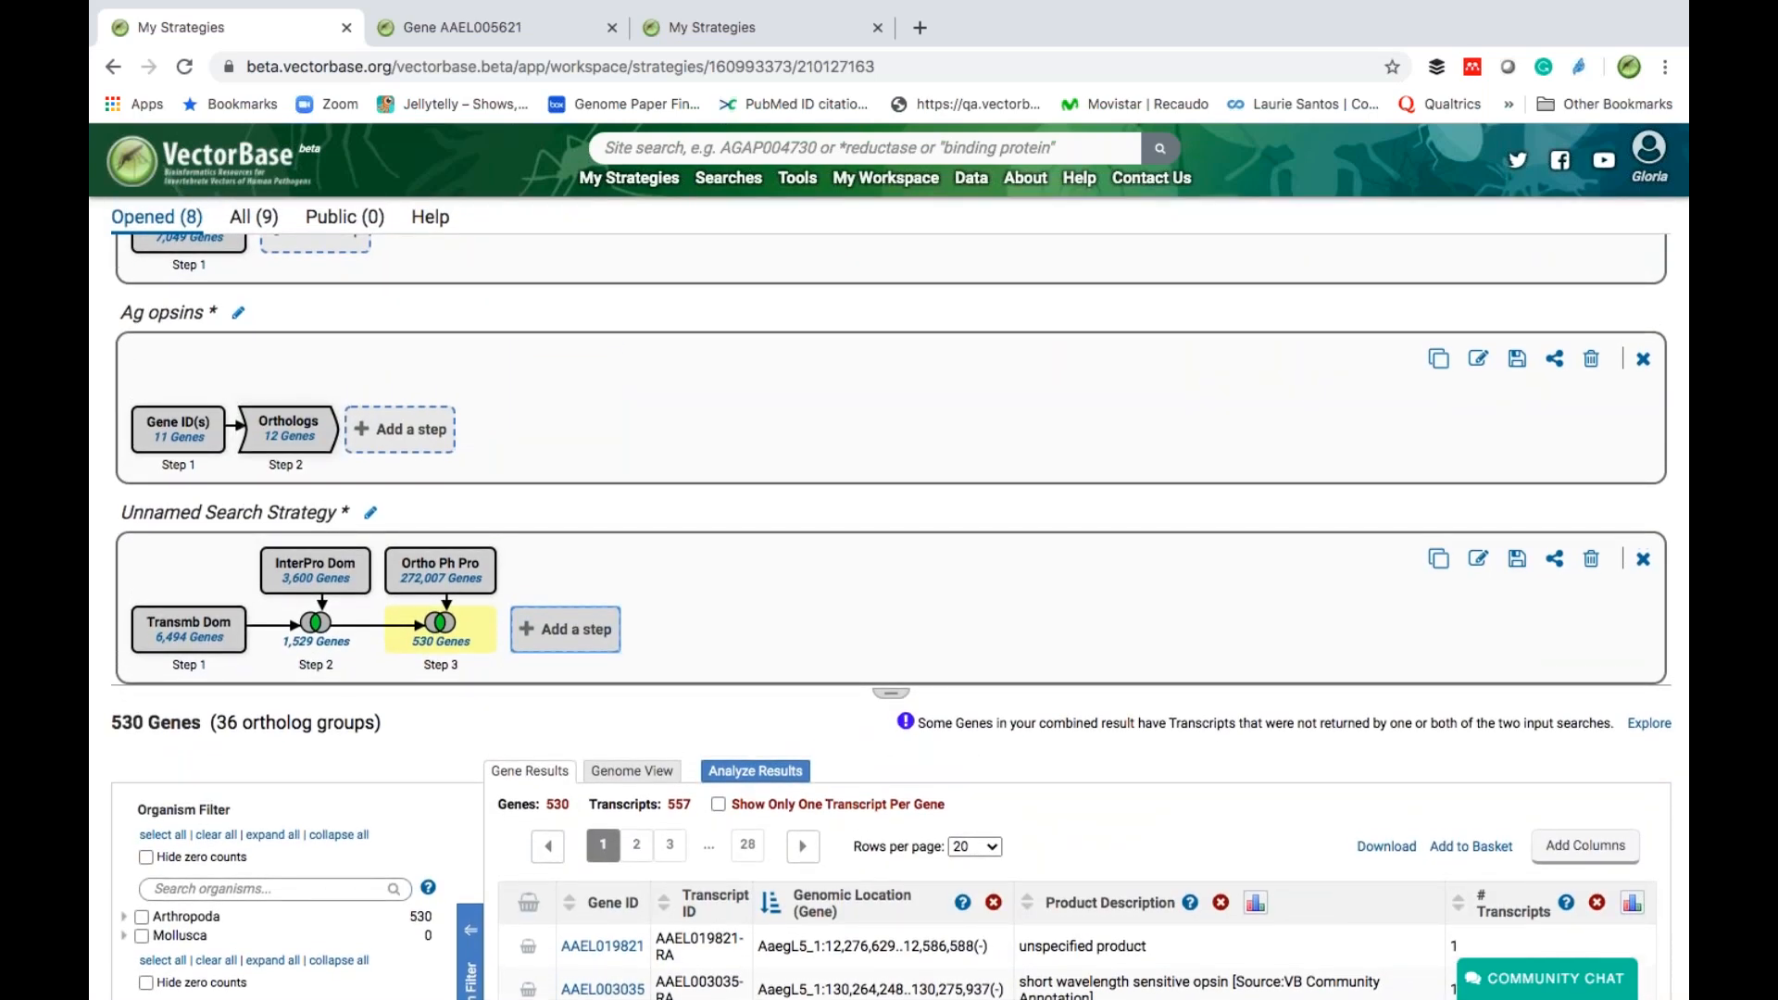
pyautogui.scroll(-3, 1044, 752)
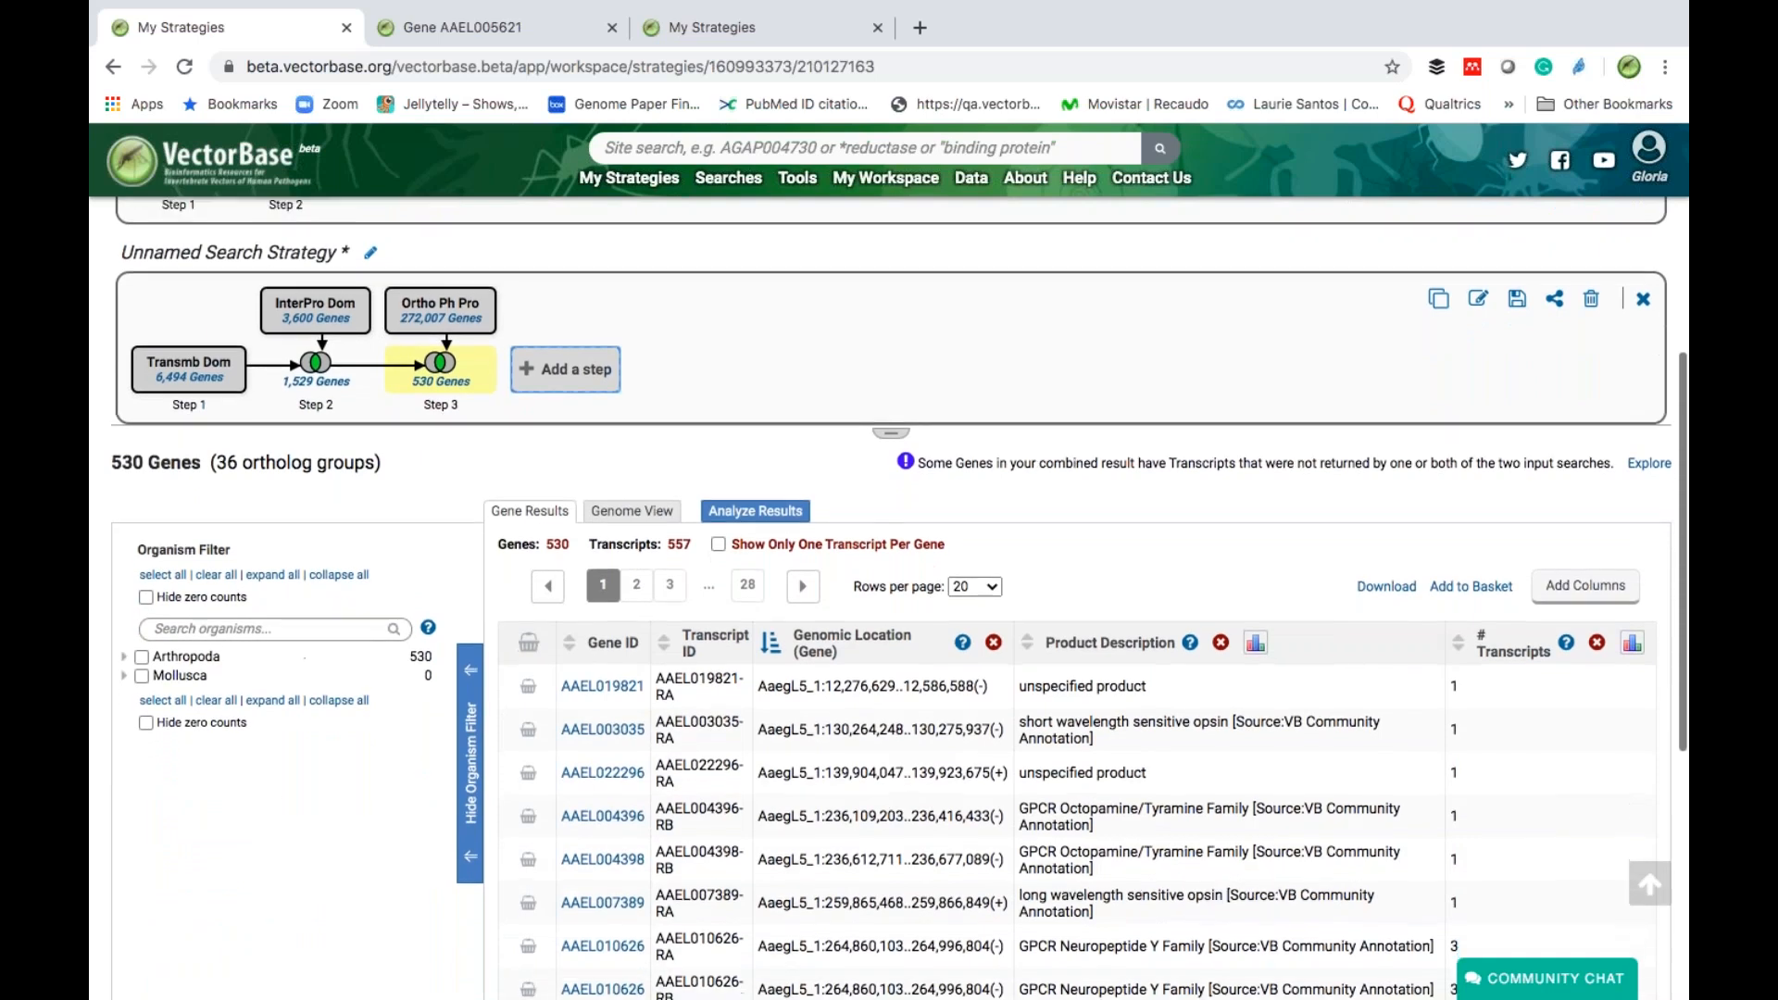
pyautogui.click(200, 600)
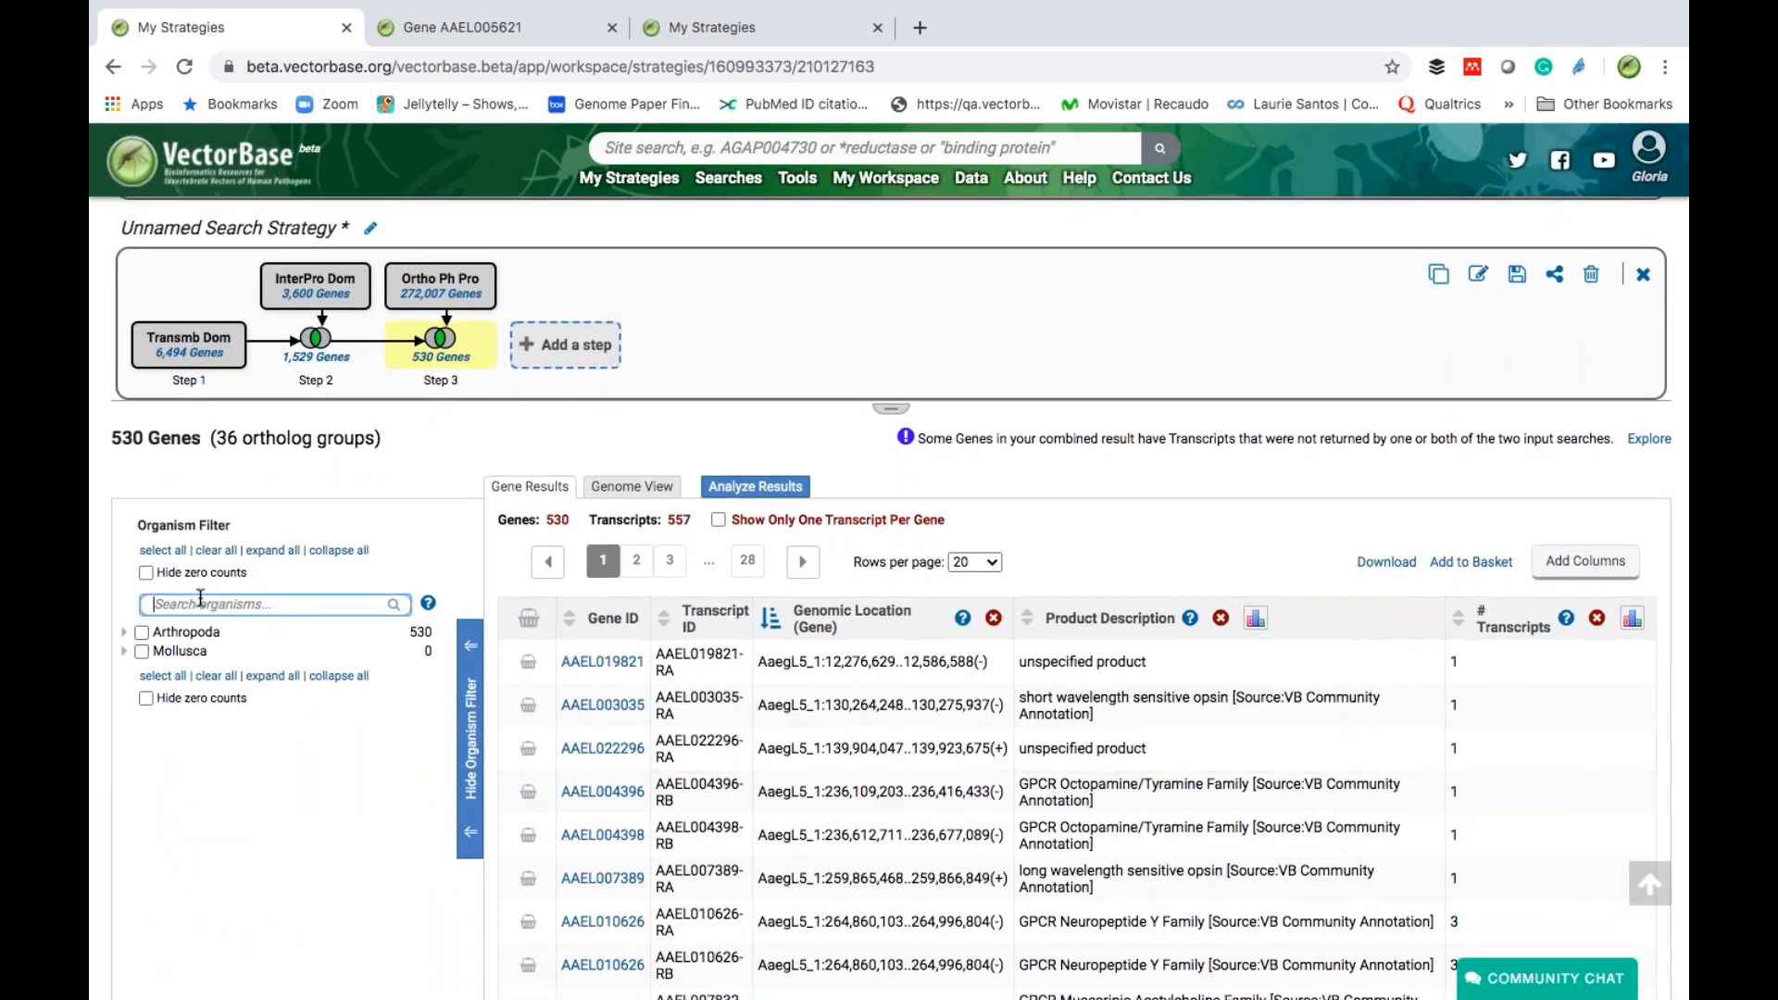
pyautogui.write('ae')
pyautogui.press('BackSpace')
pyautogui.press('BackSpace')
pyautogui.write('gam')
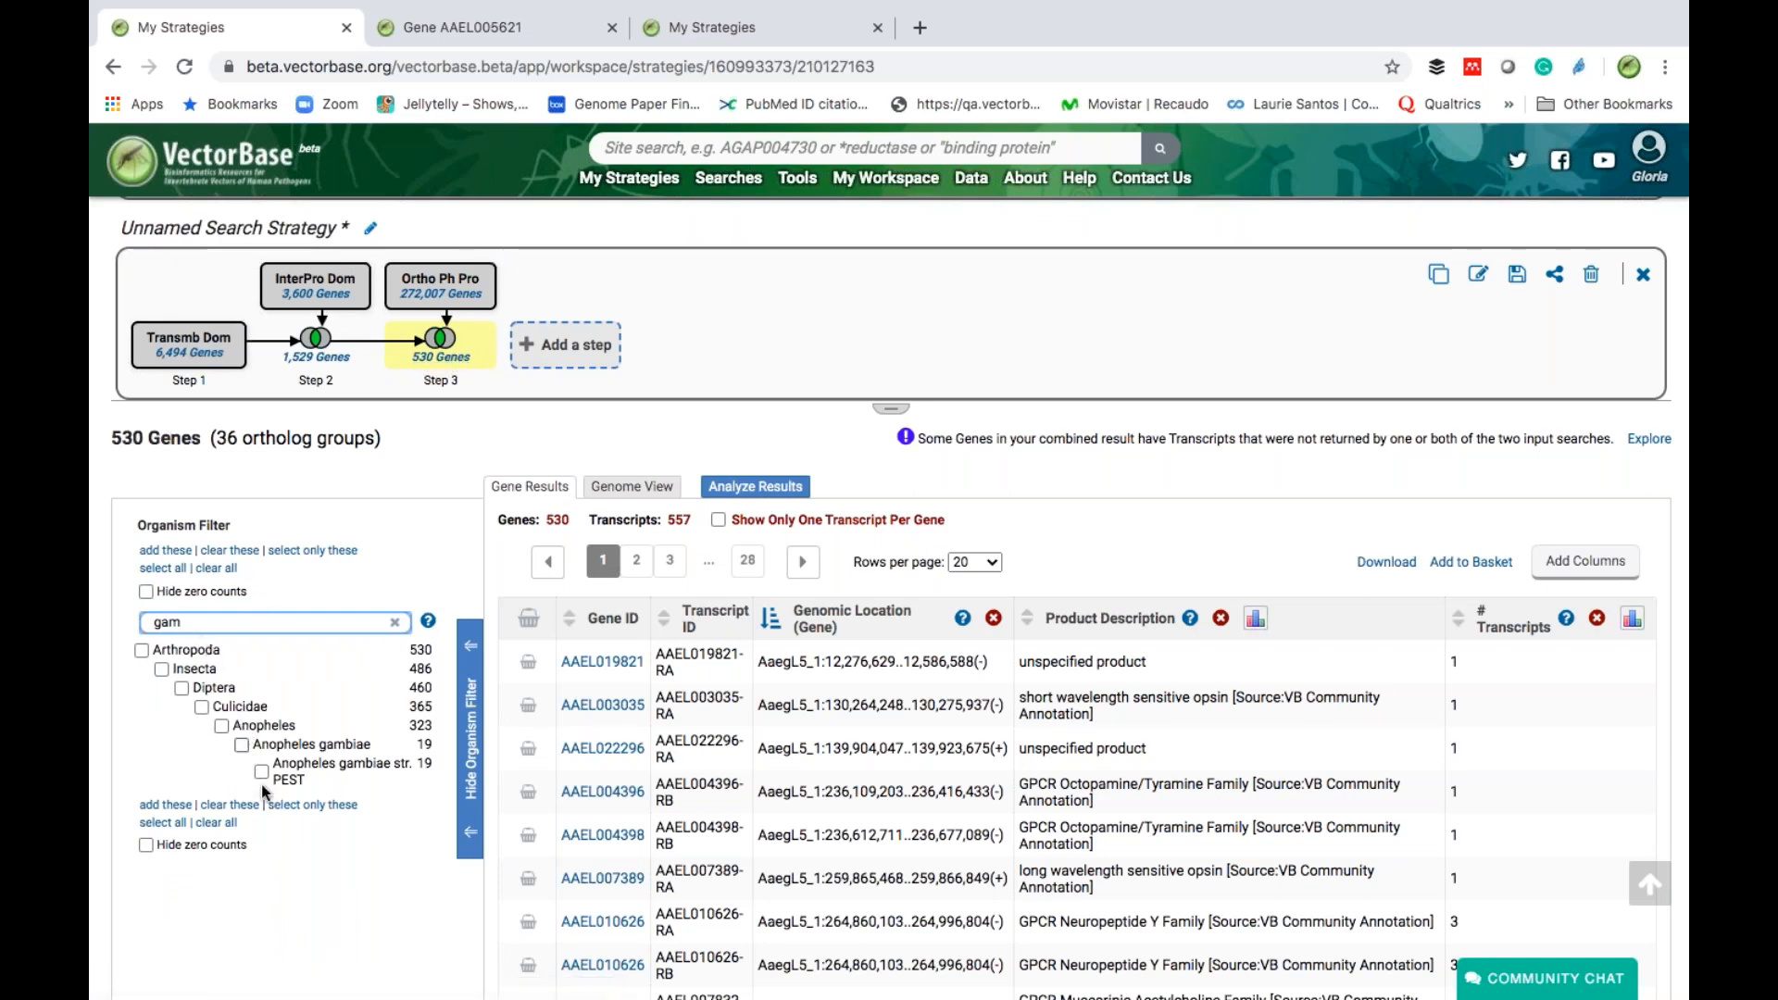
pyautogui.click(263, 771)
pyautogui.click(404, 523)
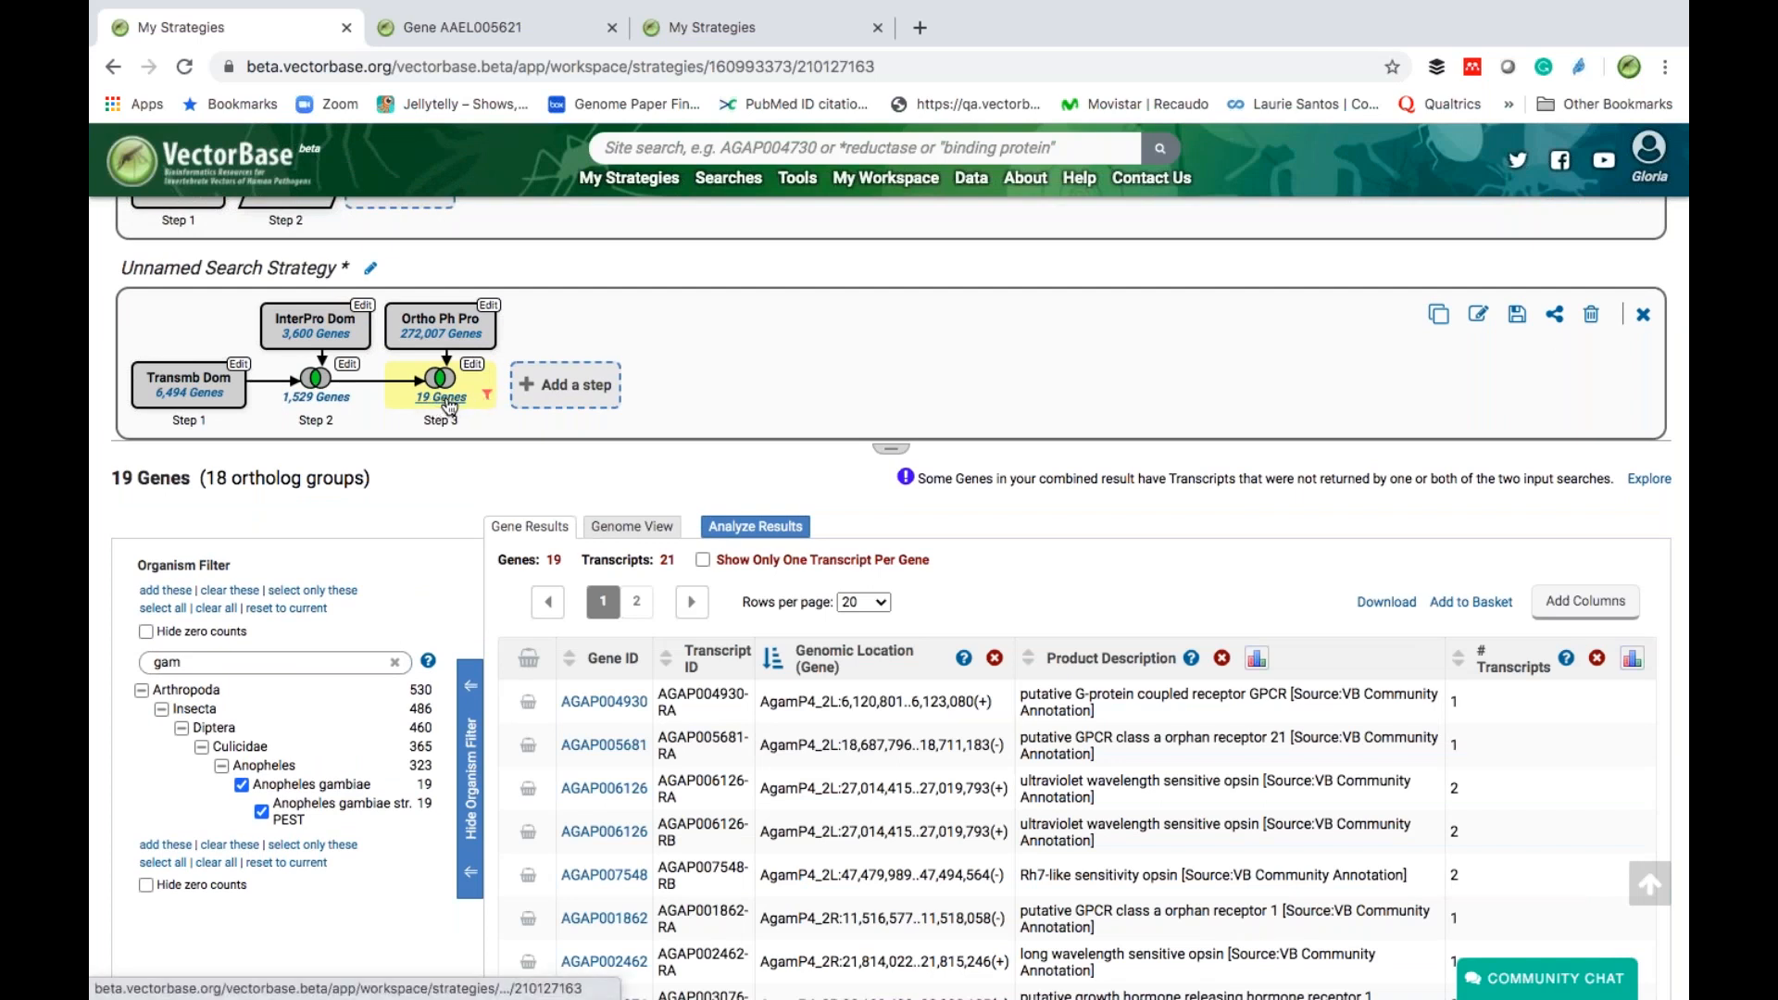
pyautogui.scroll(2, 691, 667)
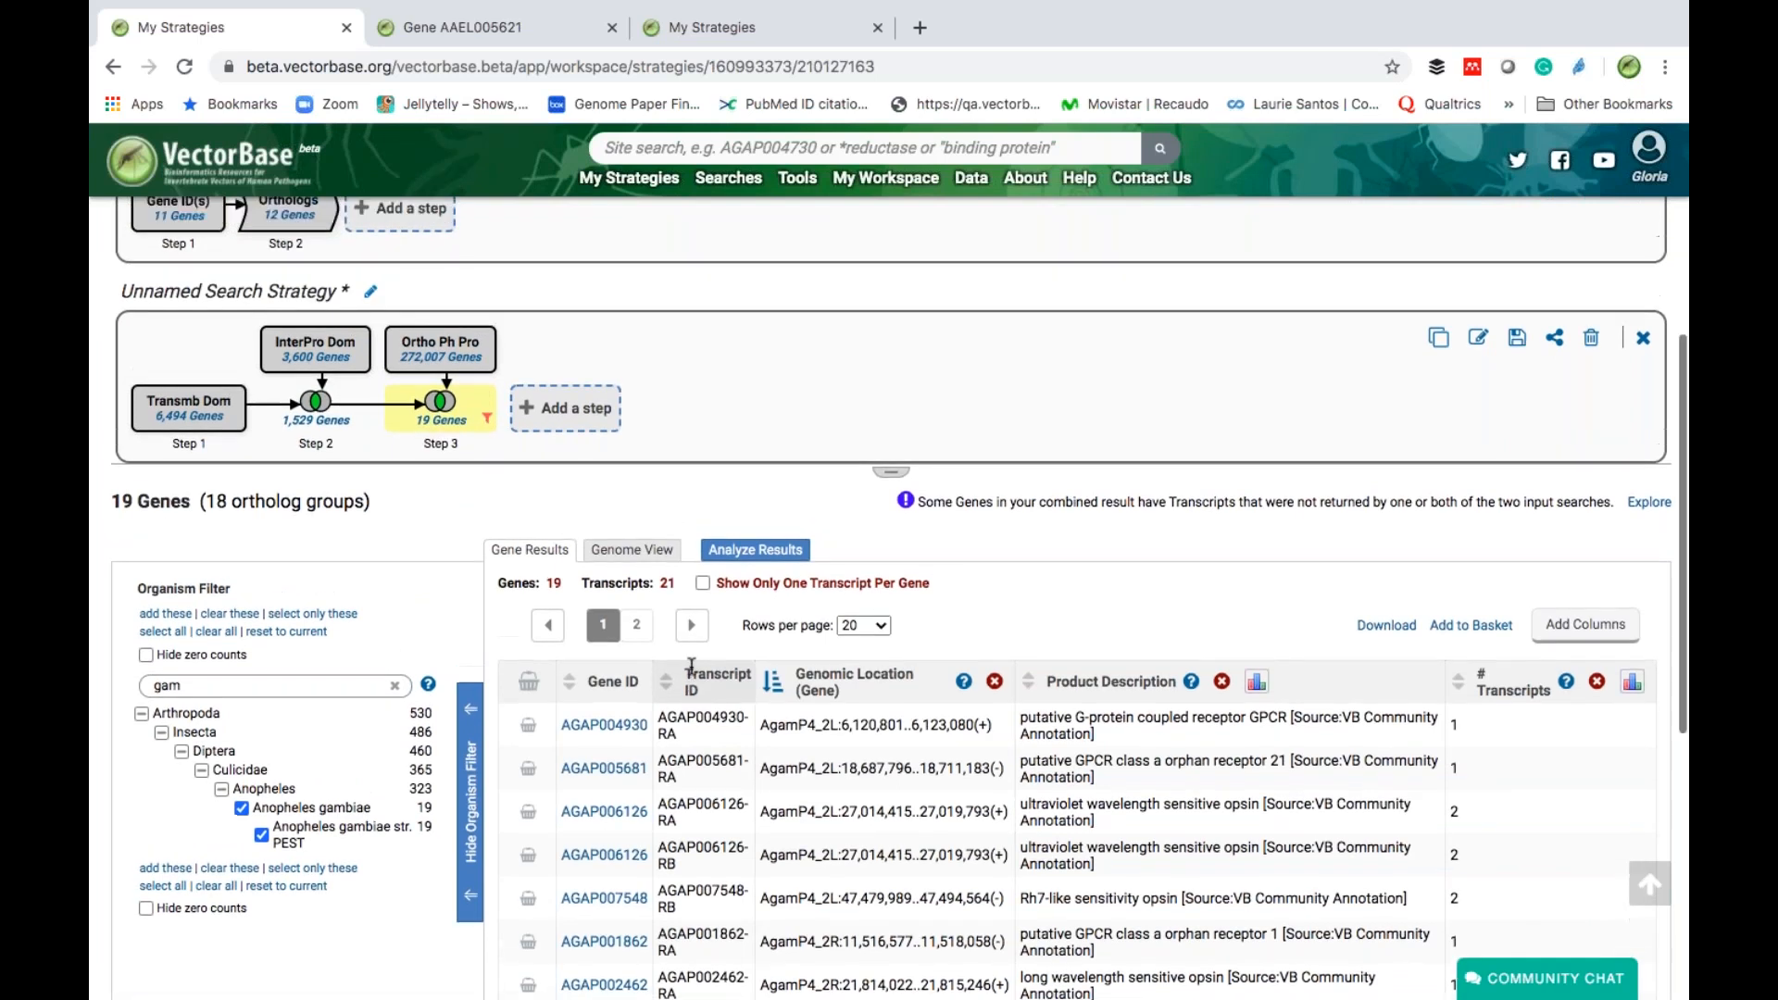
pyautogui.scroll(2, 691, 667)
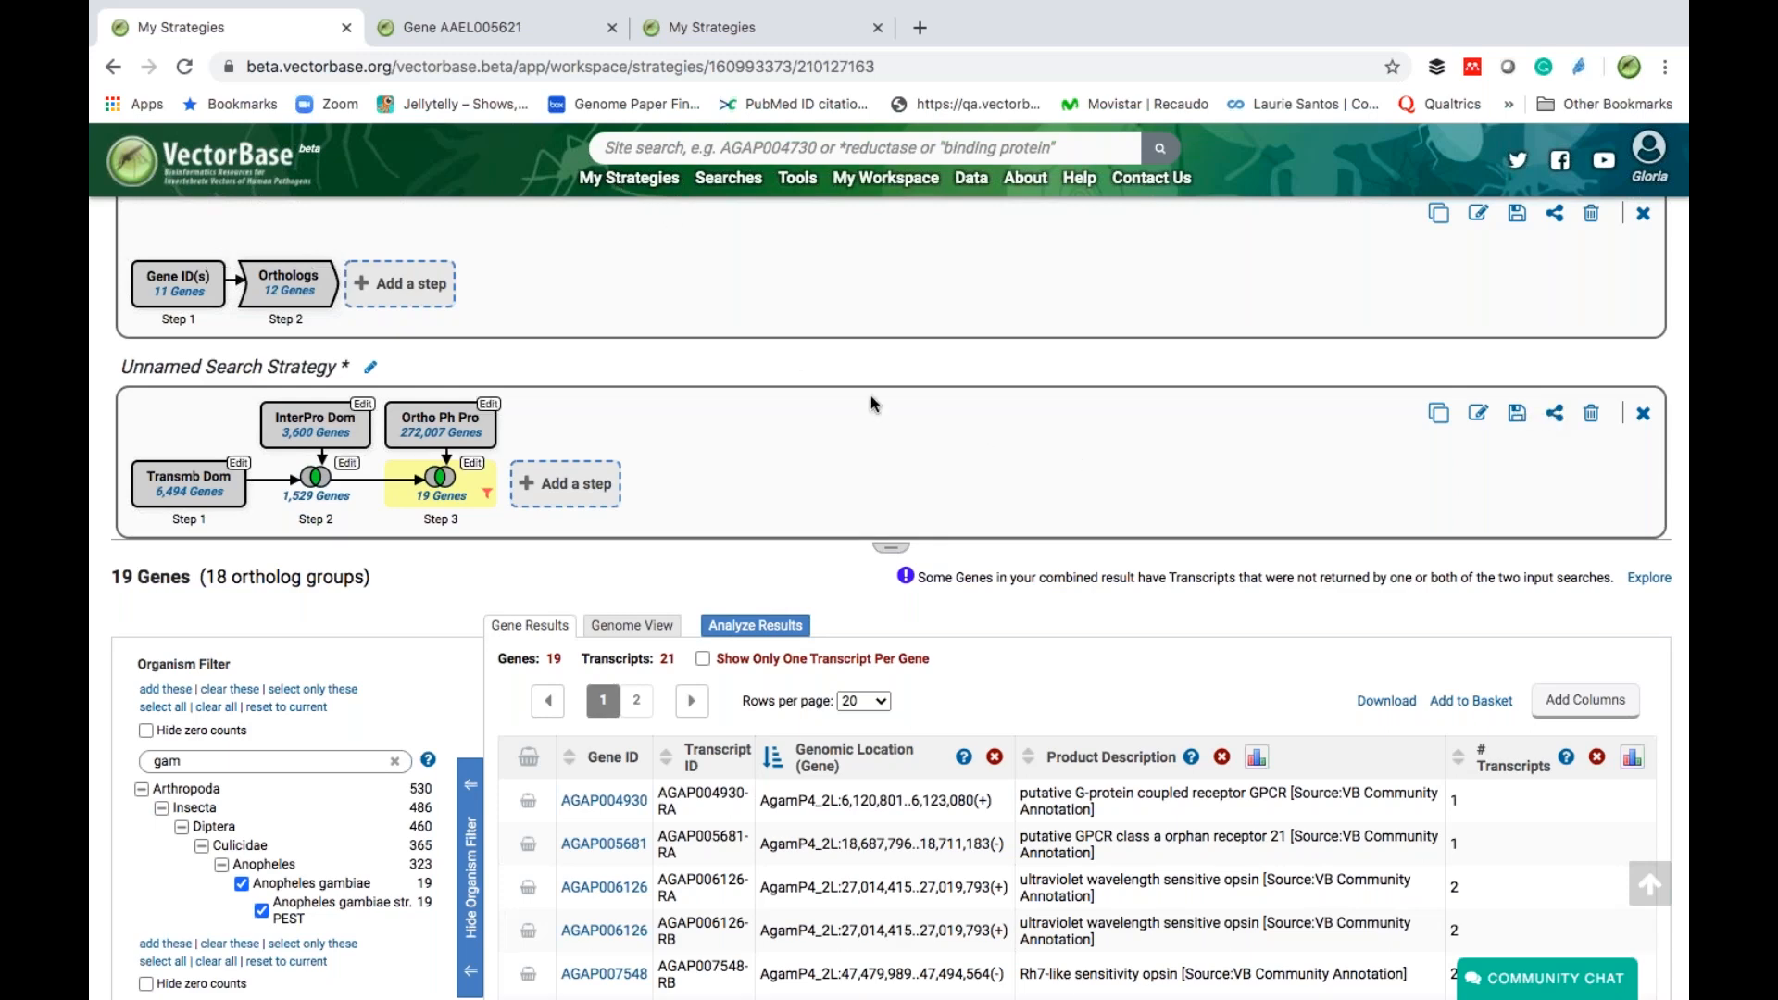
# - Look through the opened search strategies, from the Plasmodium infection strategy down to the 7 TMD Arthropods and Ag opsins ones
pyautogui.scroll(-3, 871, 398)
pyautogui.scroll(10, 871, 404)
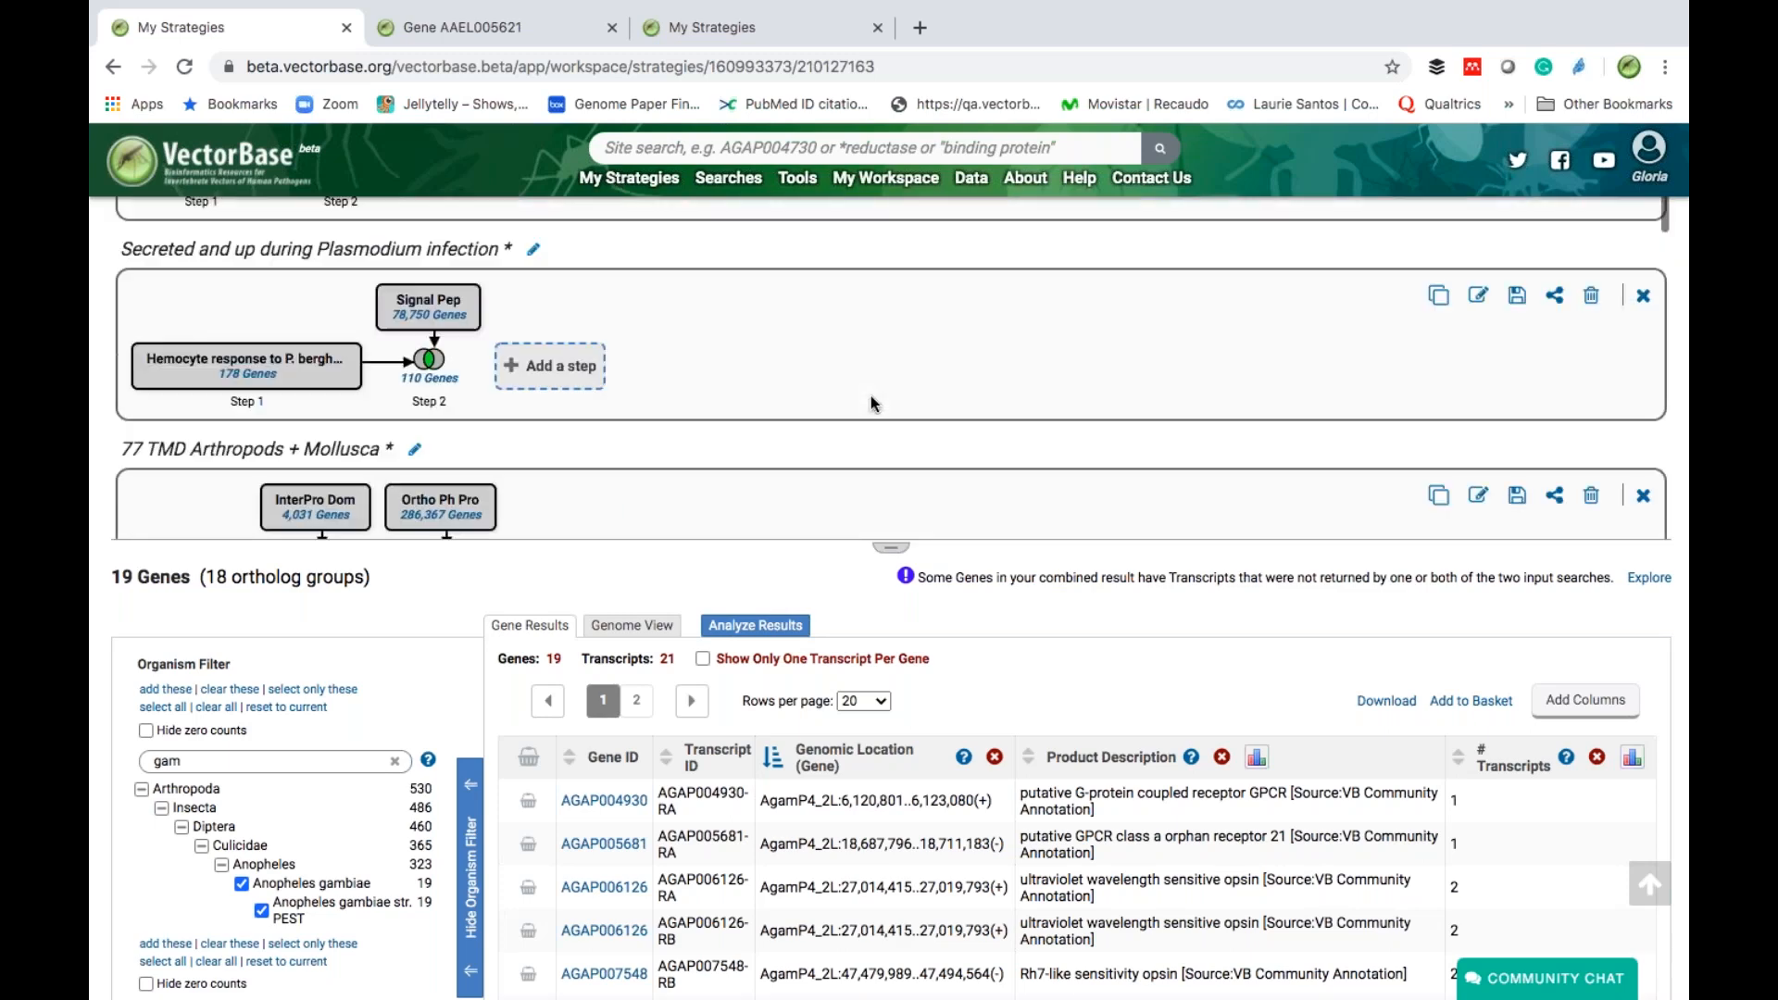
pyautogui.scroll(-5, 871, 404)
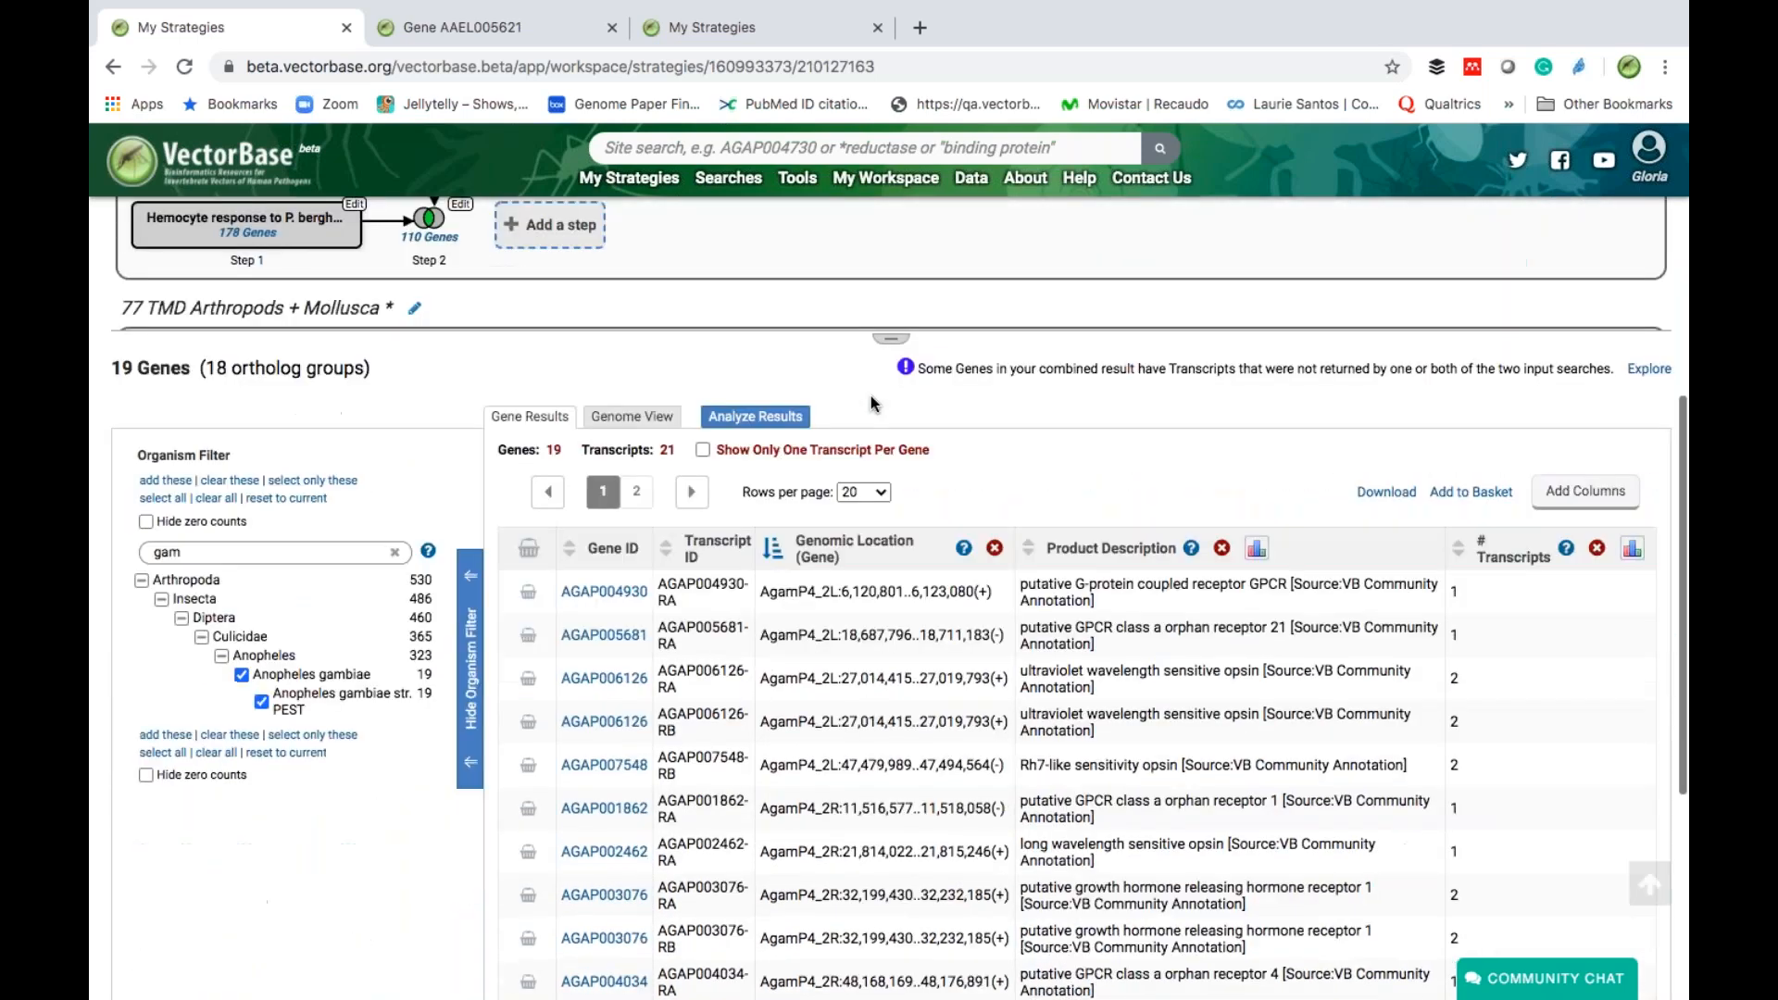
pyautogui.scroll(4, 871, 404)
pyautogui.scroll(-6, 928, 399)
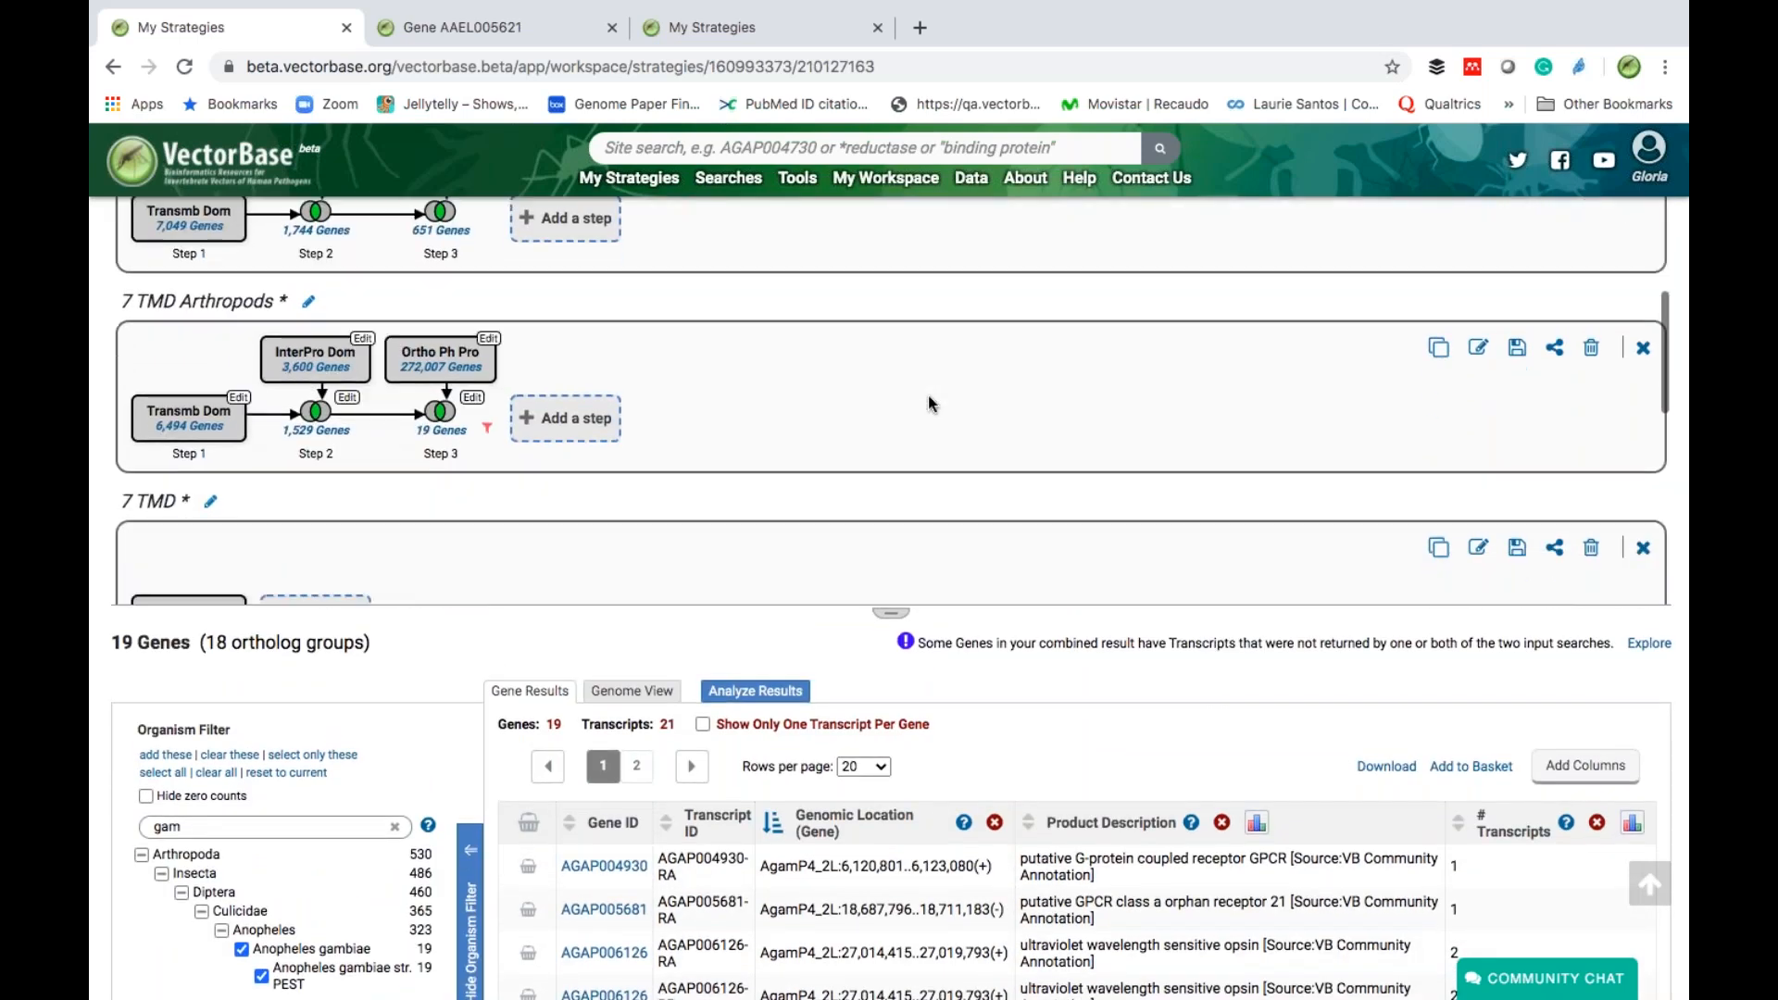
pyautogui.scroll(-6, 929, 398)
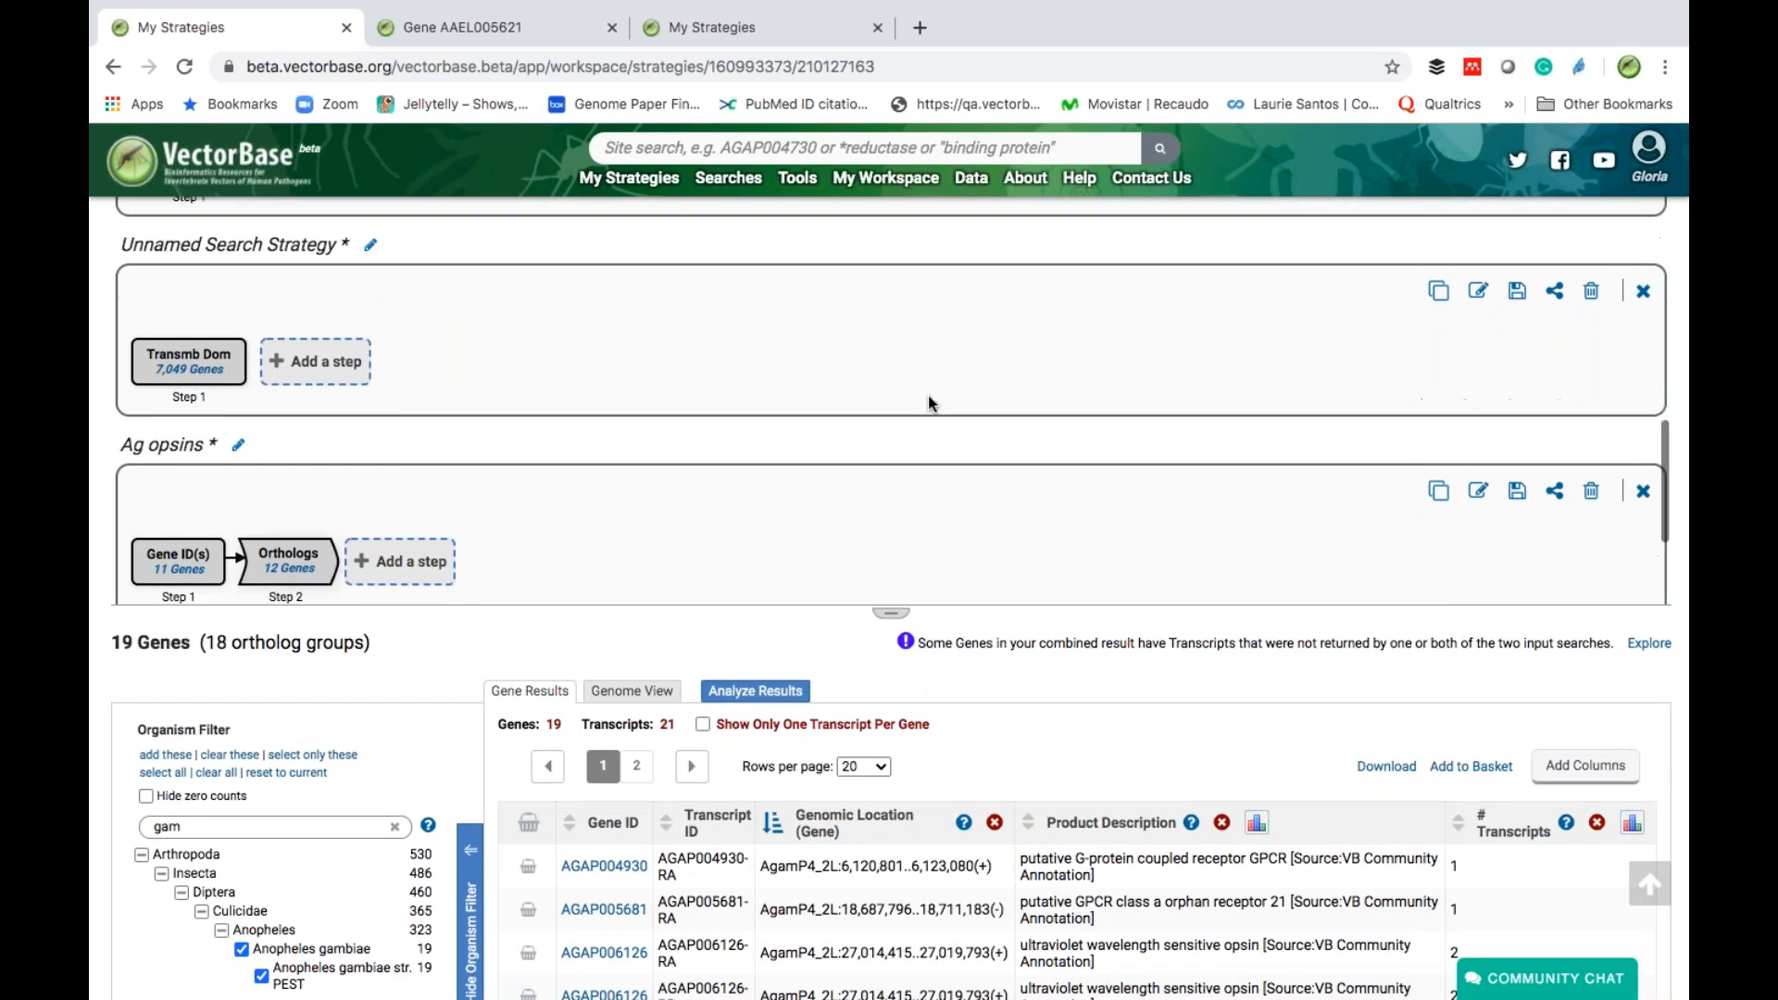
pyautogui.scroll(-2, 928, 404)
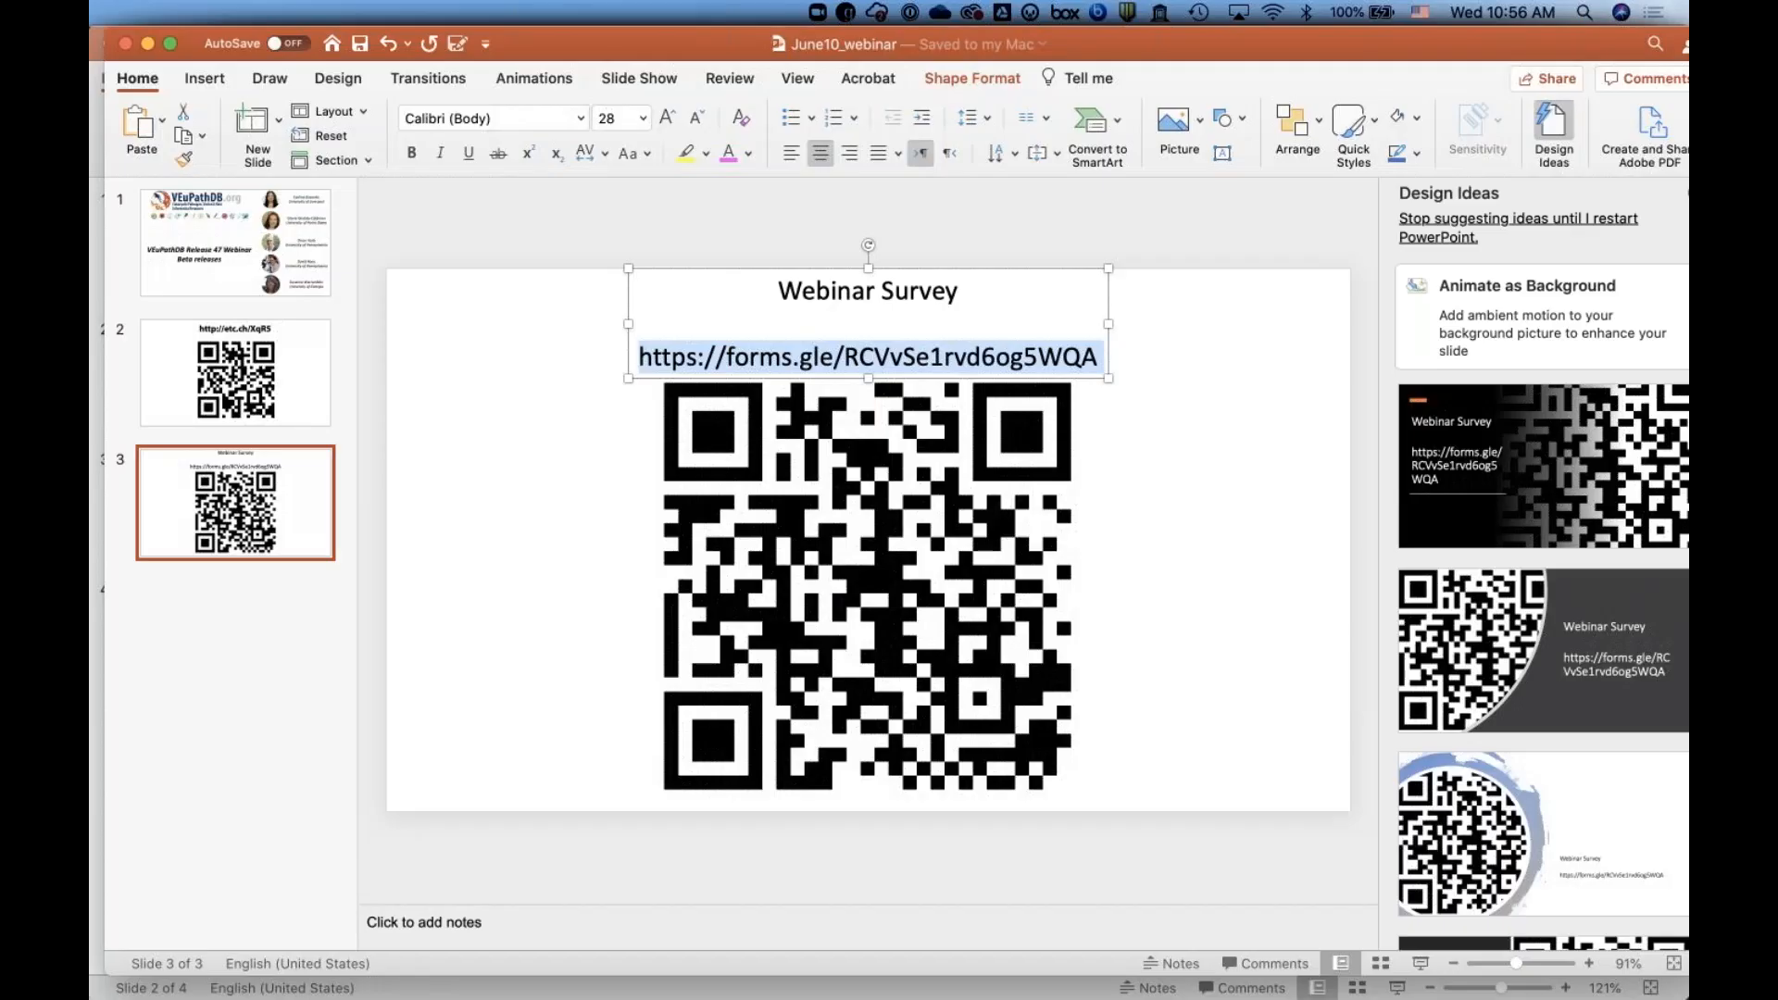
# - Go back to the QR code slide for the poll, switch to Firefox, and look over the About OrthoMCL page
pyautogui.press('pageup')
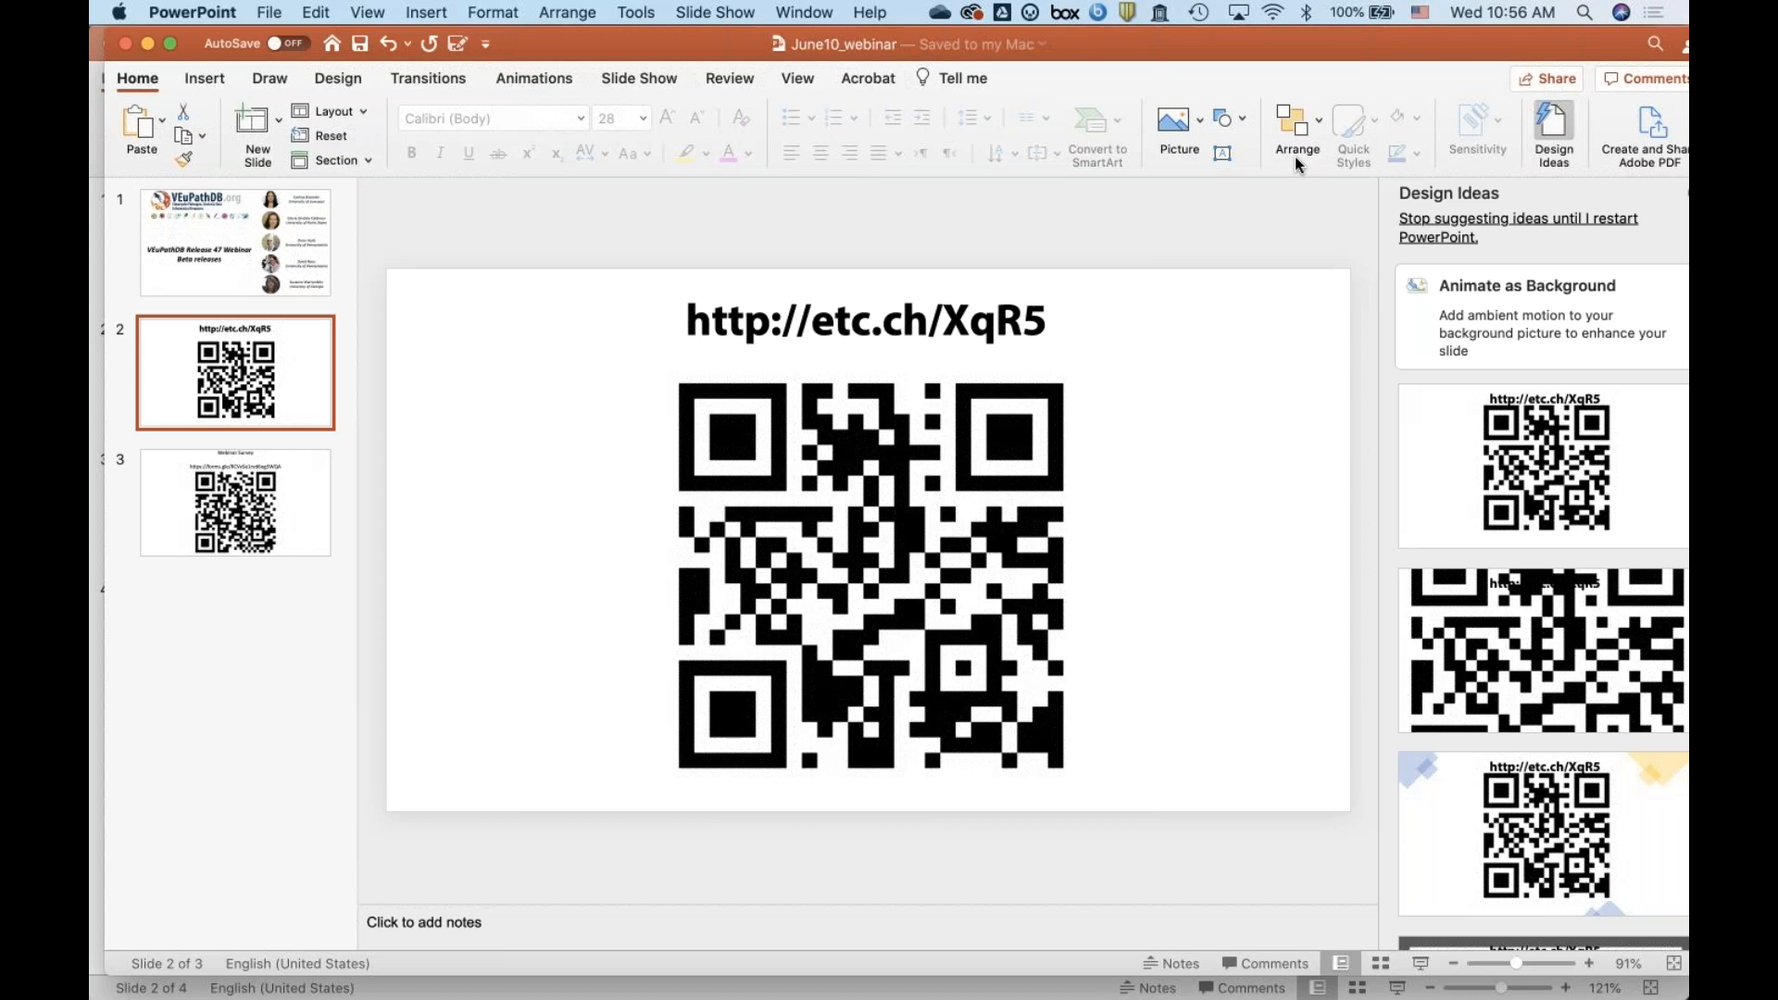
pyautogui.press('super+Tab')
pyautogui.press('super+Tab')
pyautogui.press('super+Tab')
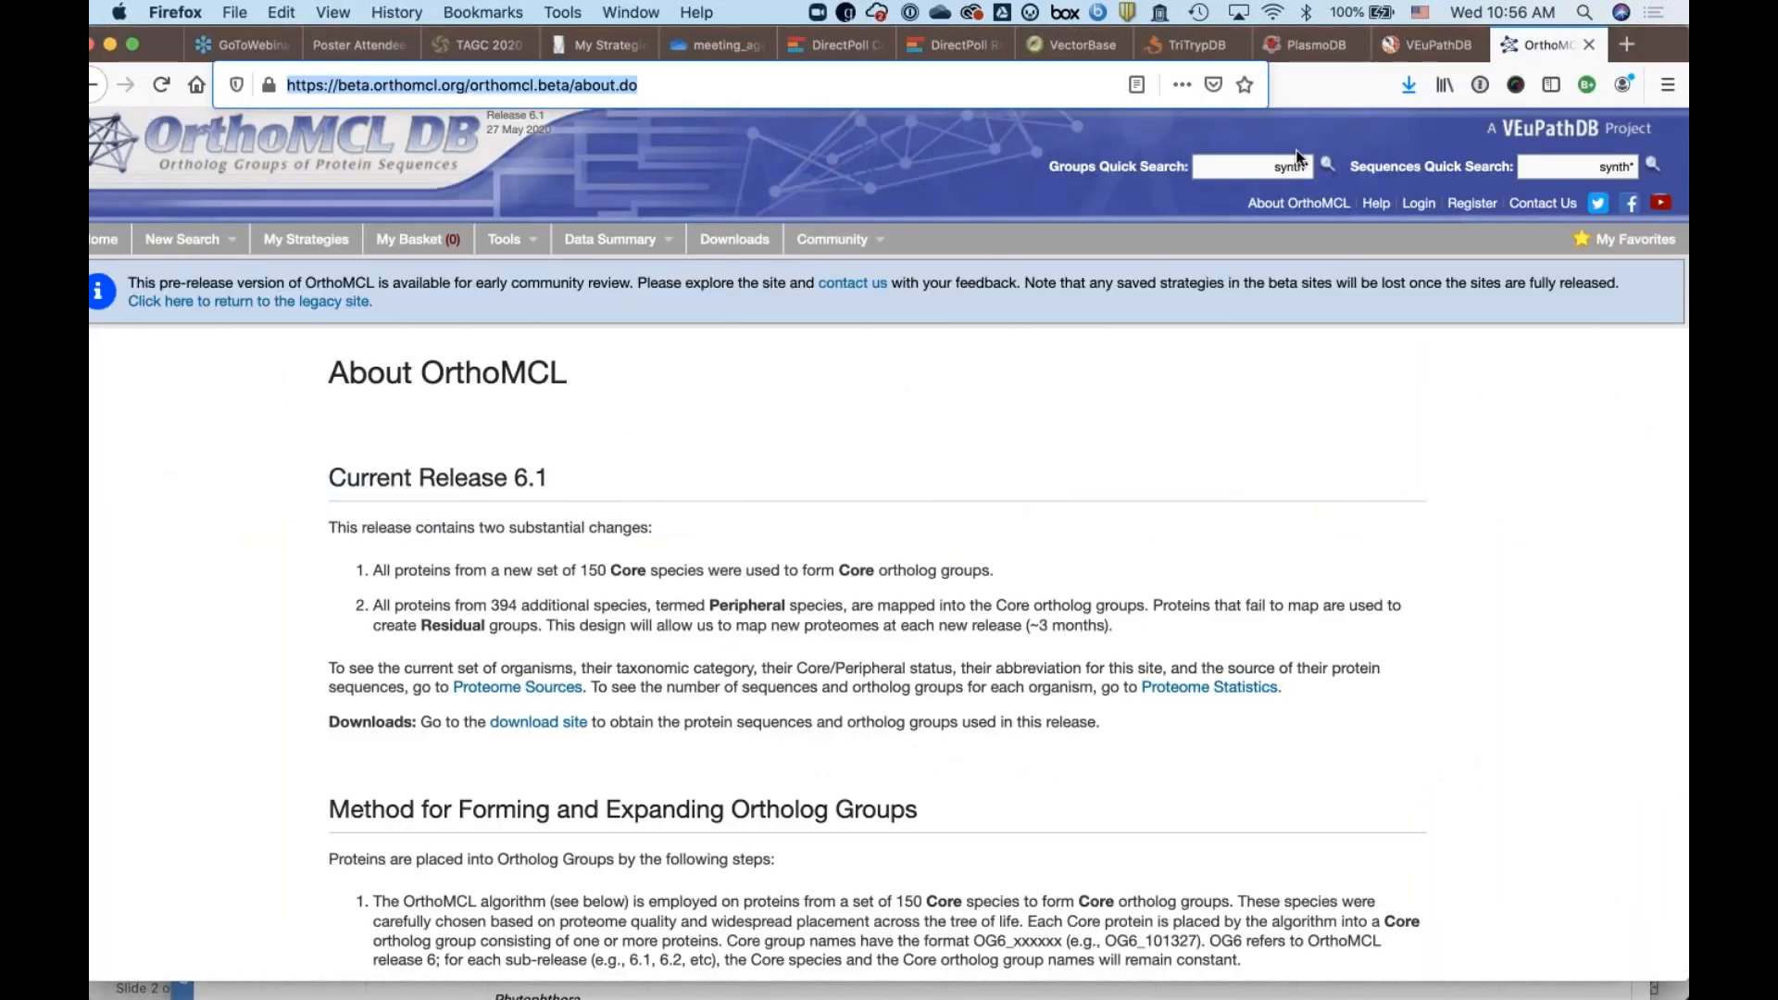
pyautogui.press('super+Tab')
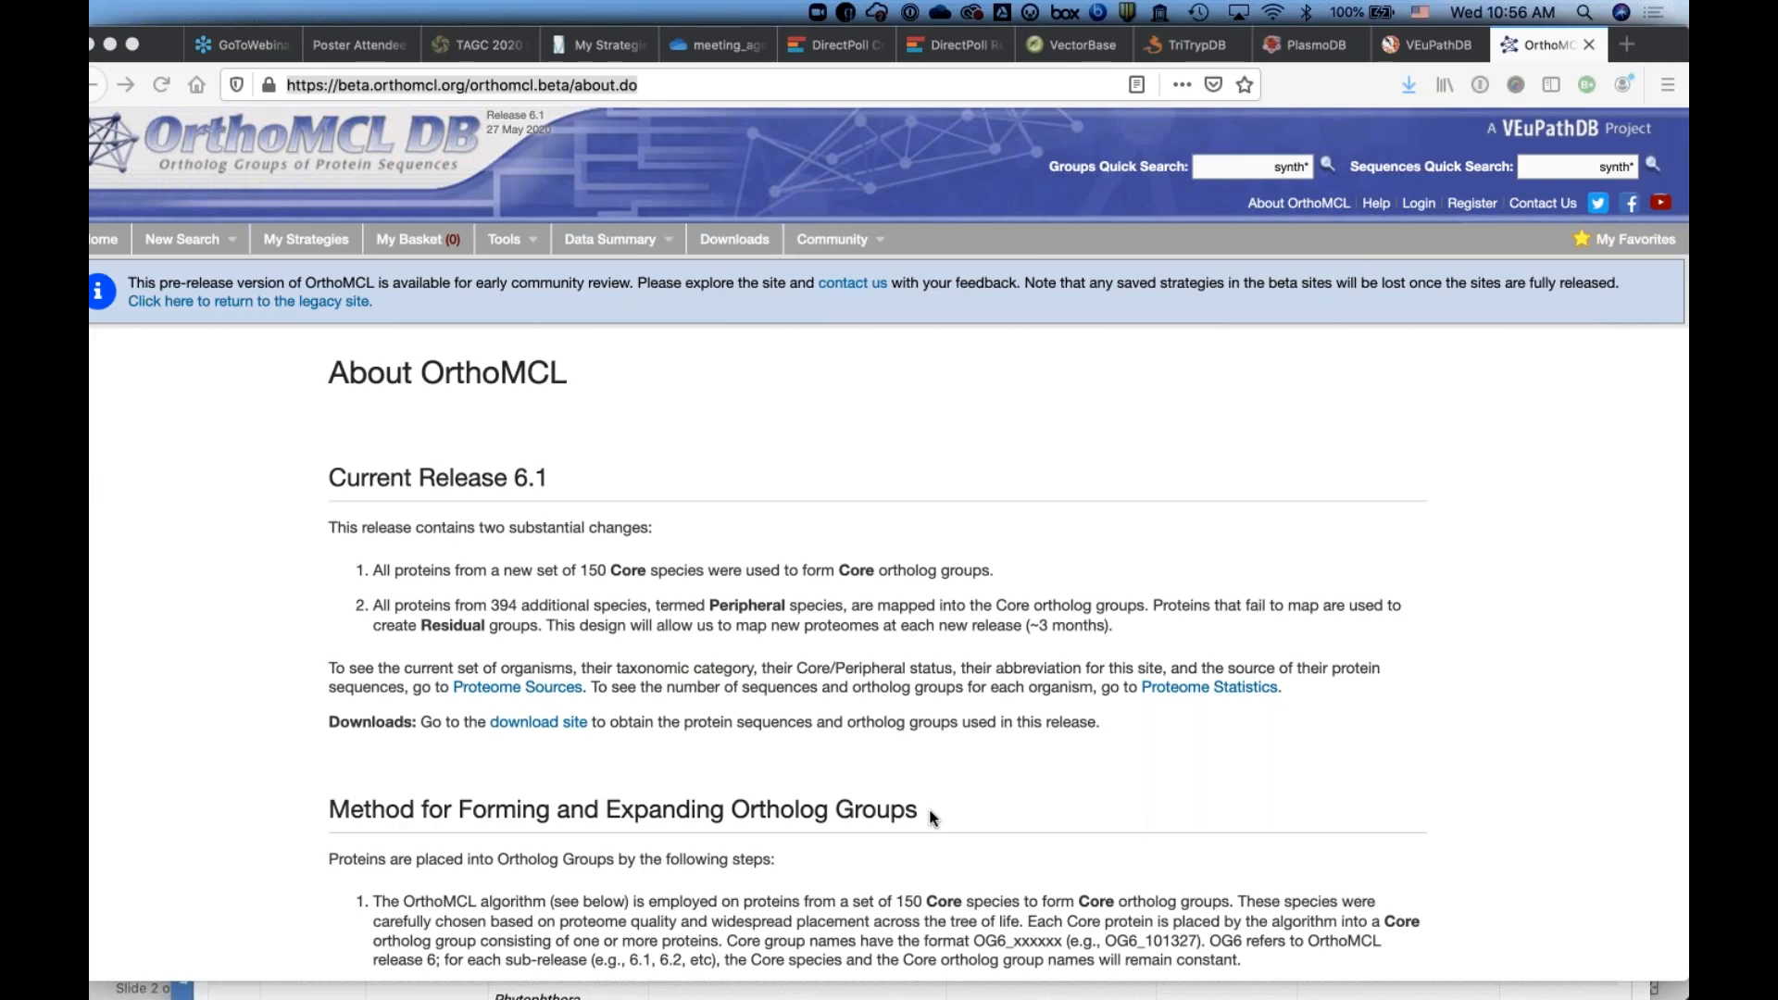
pyautogui.scroll(-5, 930, 815)
pyautogui.scroll(5, 930, 816)
# - On the VectorBase beta site, open the Learn how to use VEuPathDB page and explore its Webinars section
pyautogui.click(1065, 47)
pyautogui.moveTo(1166, 227)
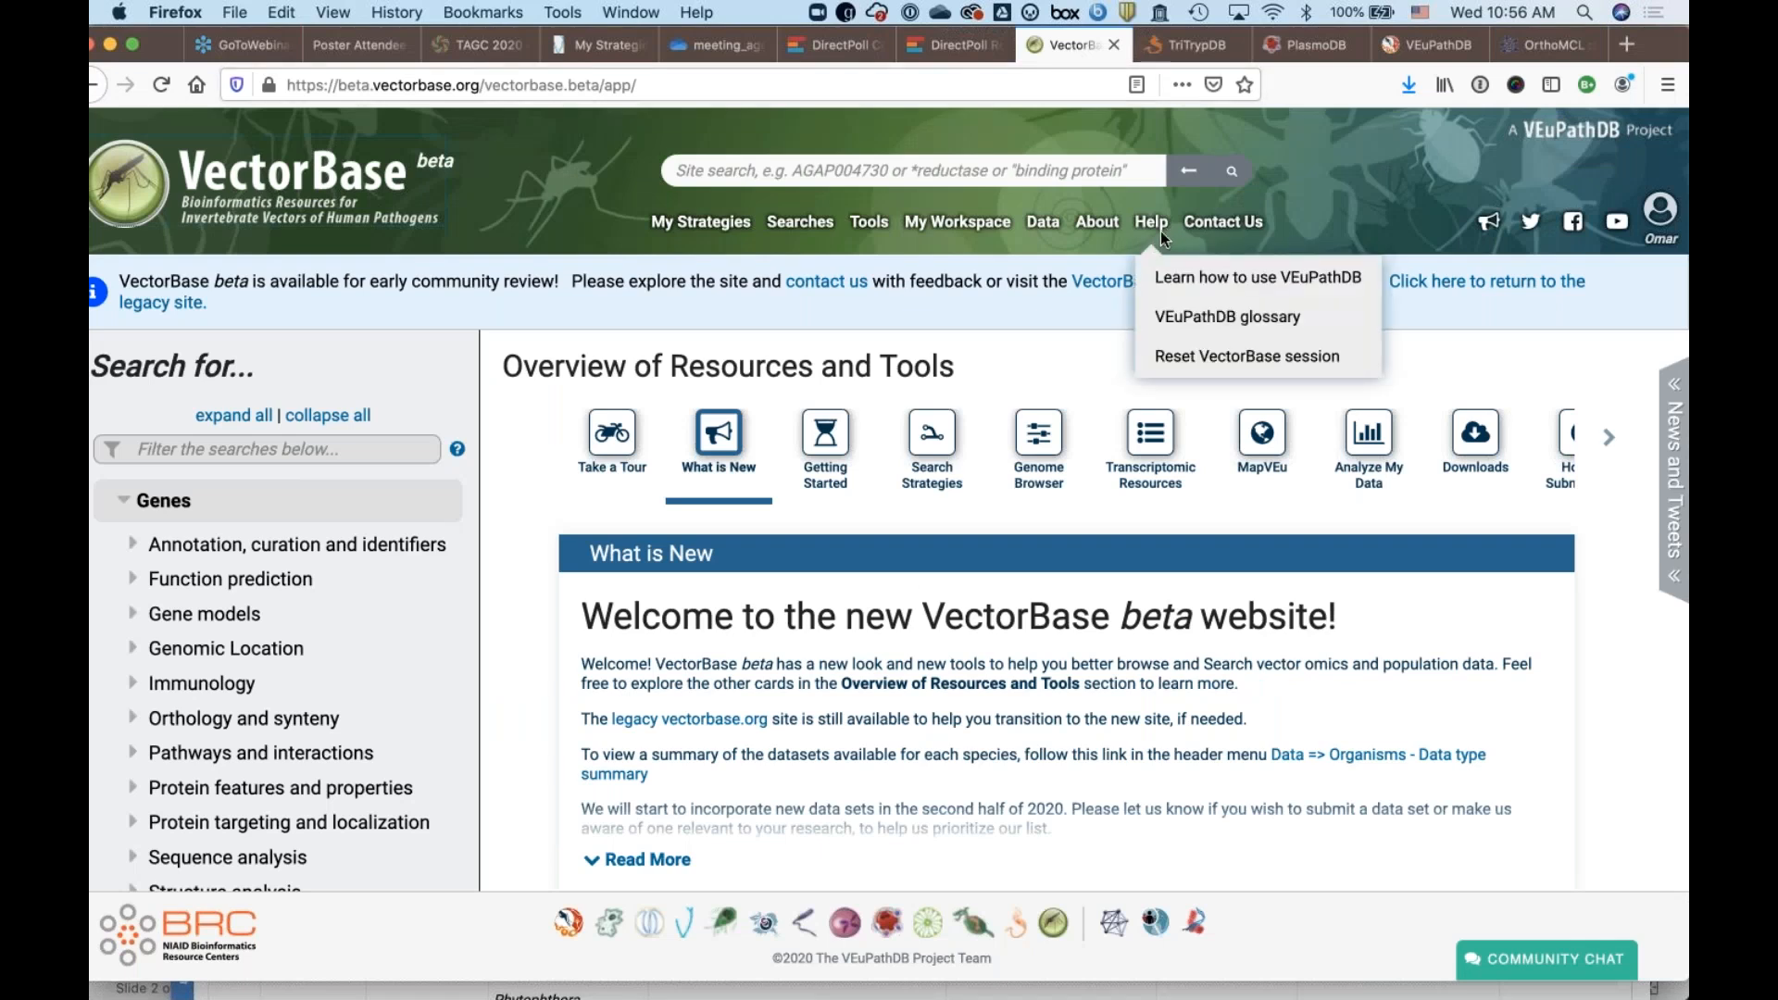
pyautogui.moveTo(1097, 222)
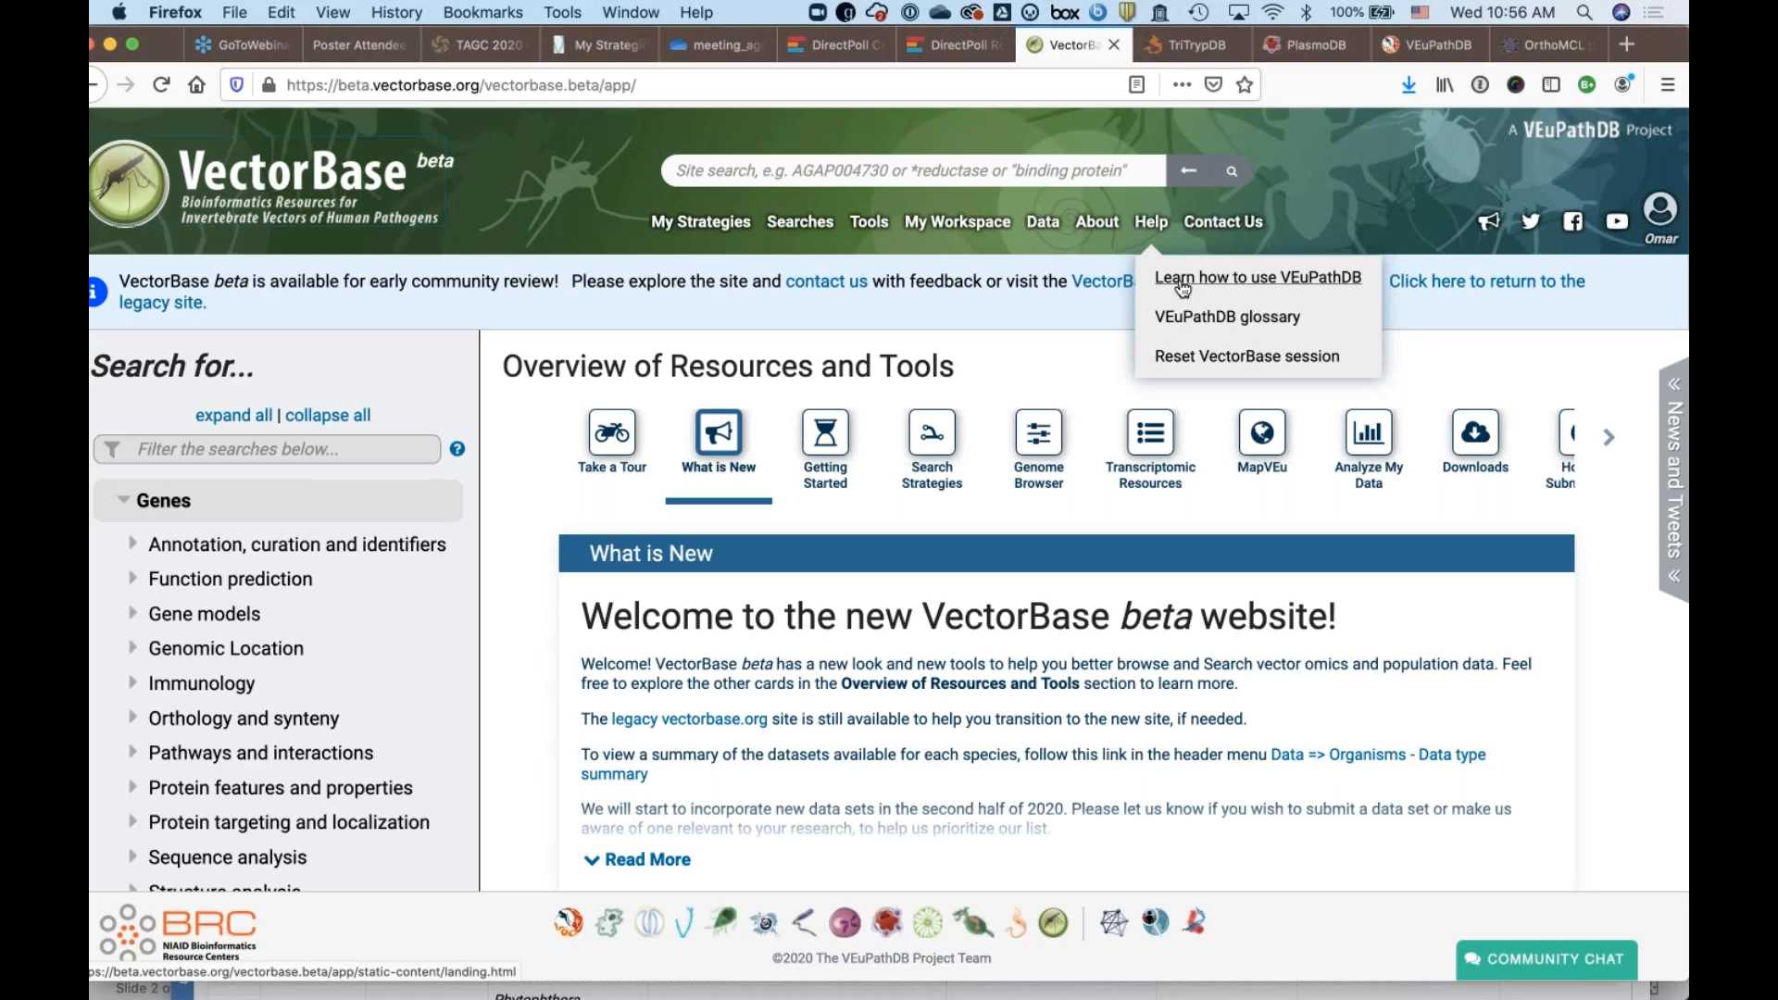
pyautogui.click(1183, 289)
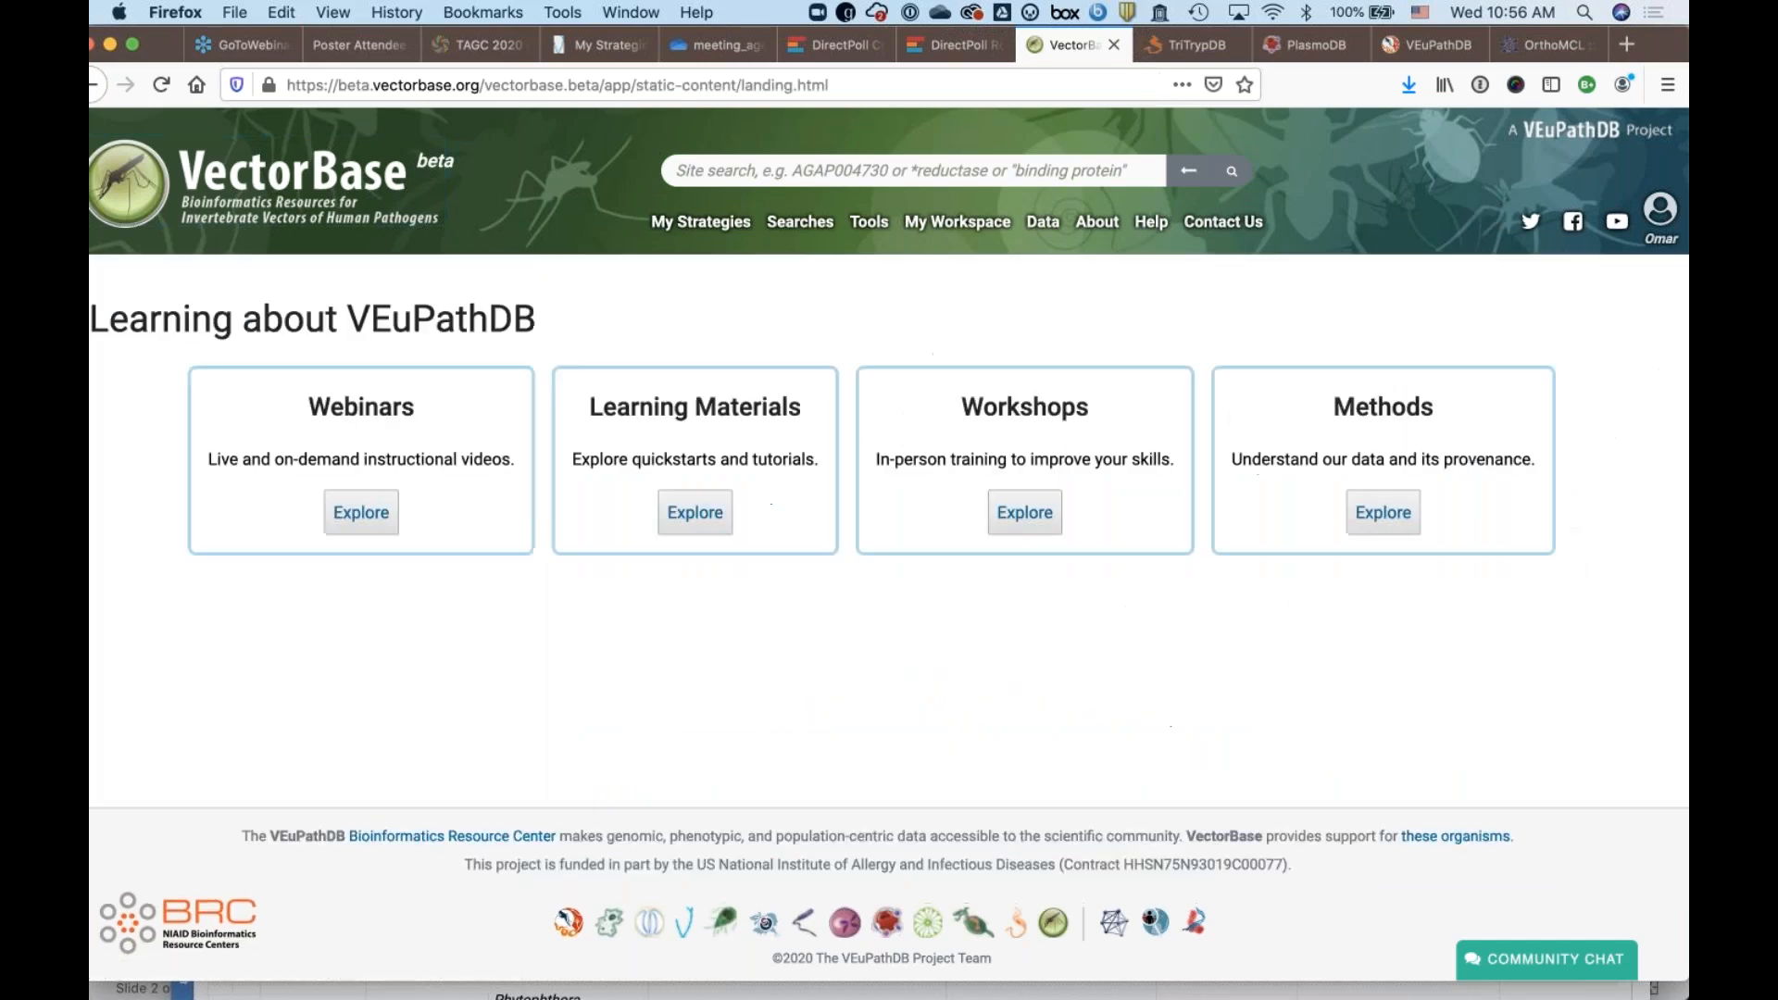
pyautogui.click(366, 512)
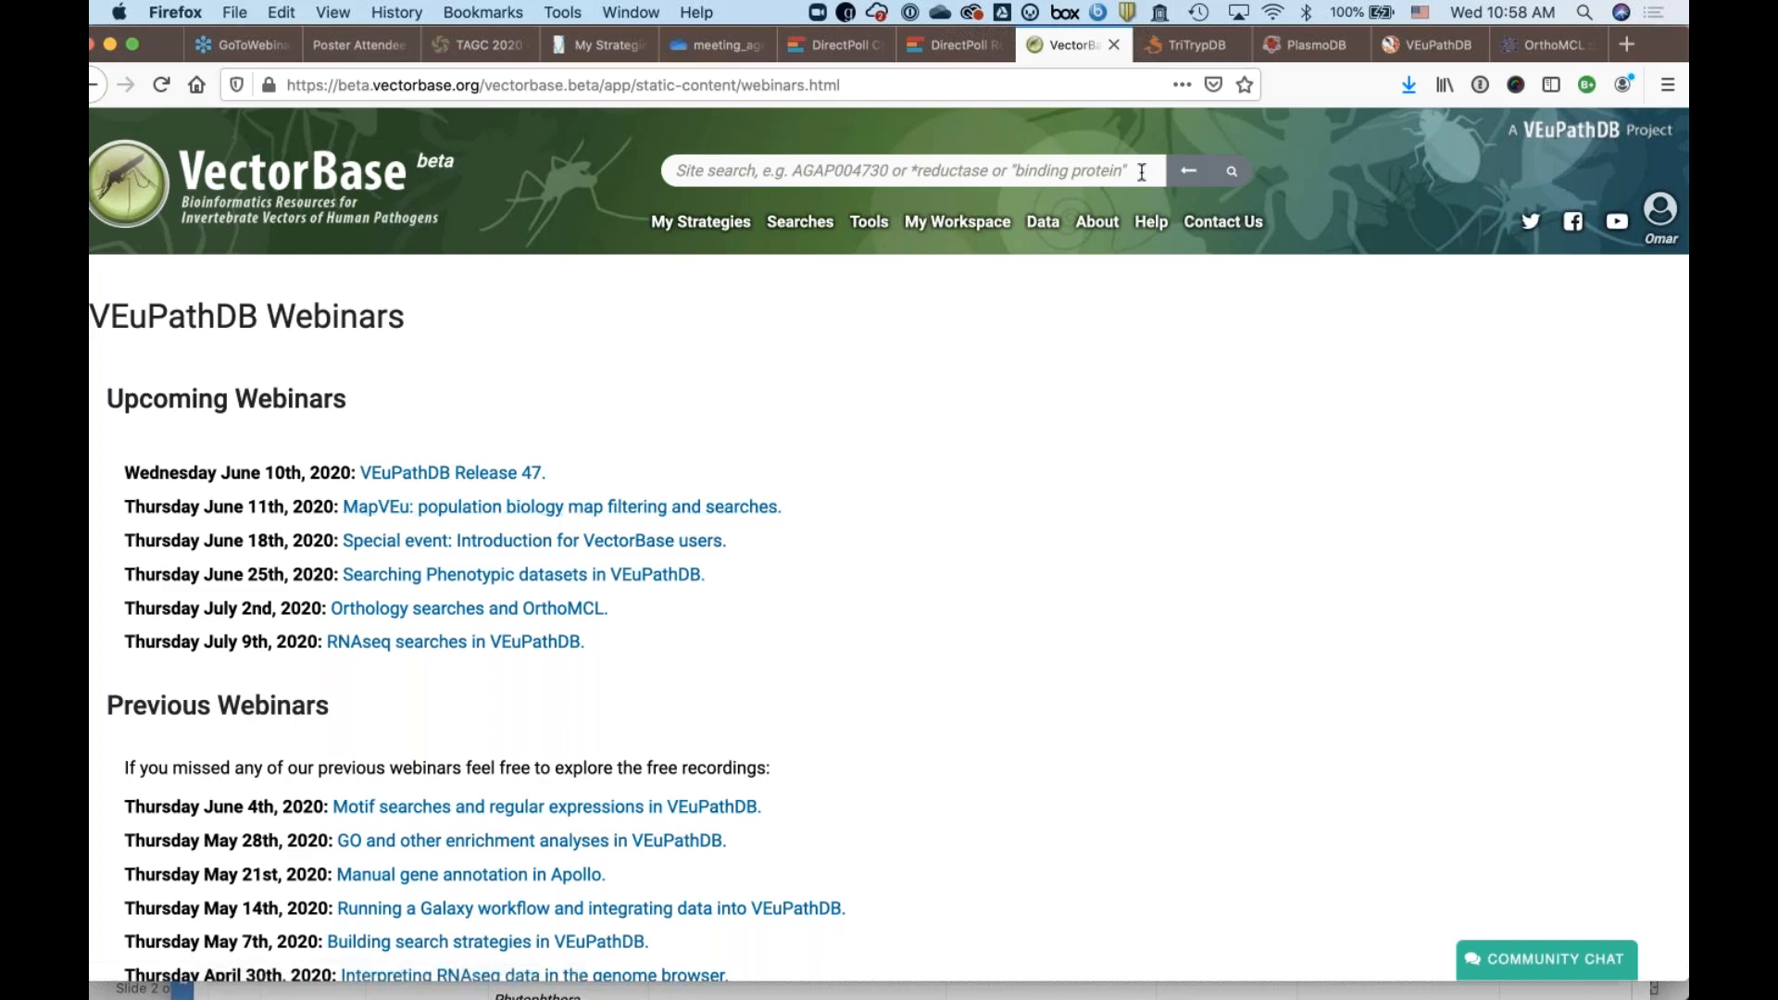
# - Show the DirectPoll results for the question "Which database do you use?"
pyautogui.click(950, 55)
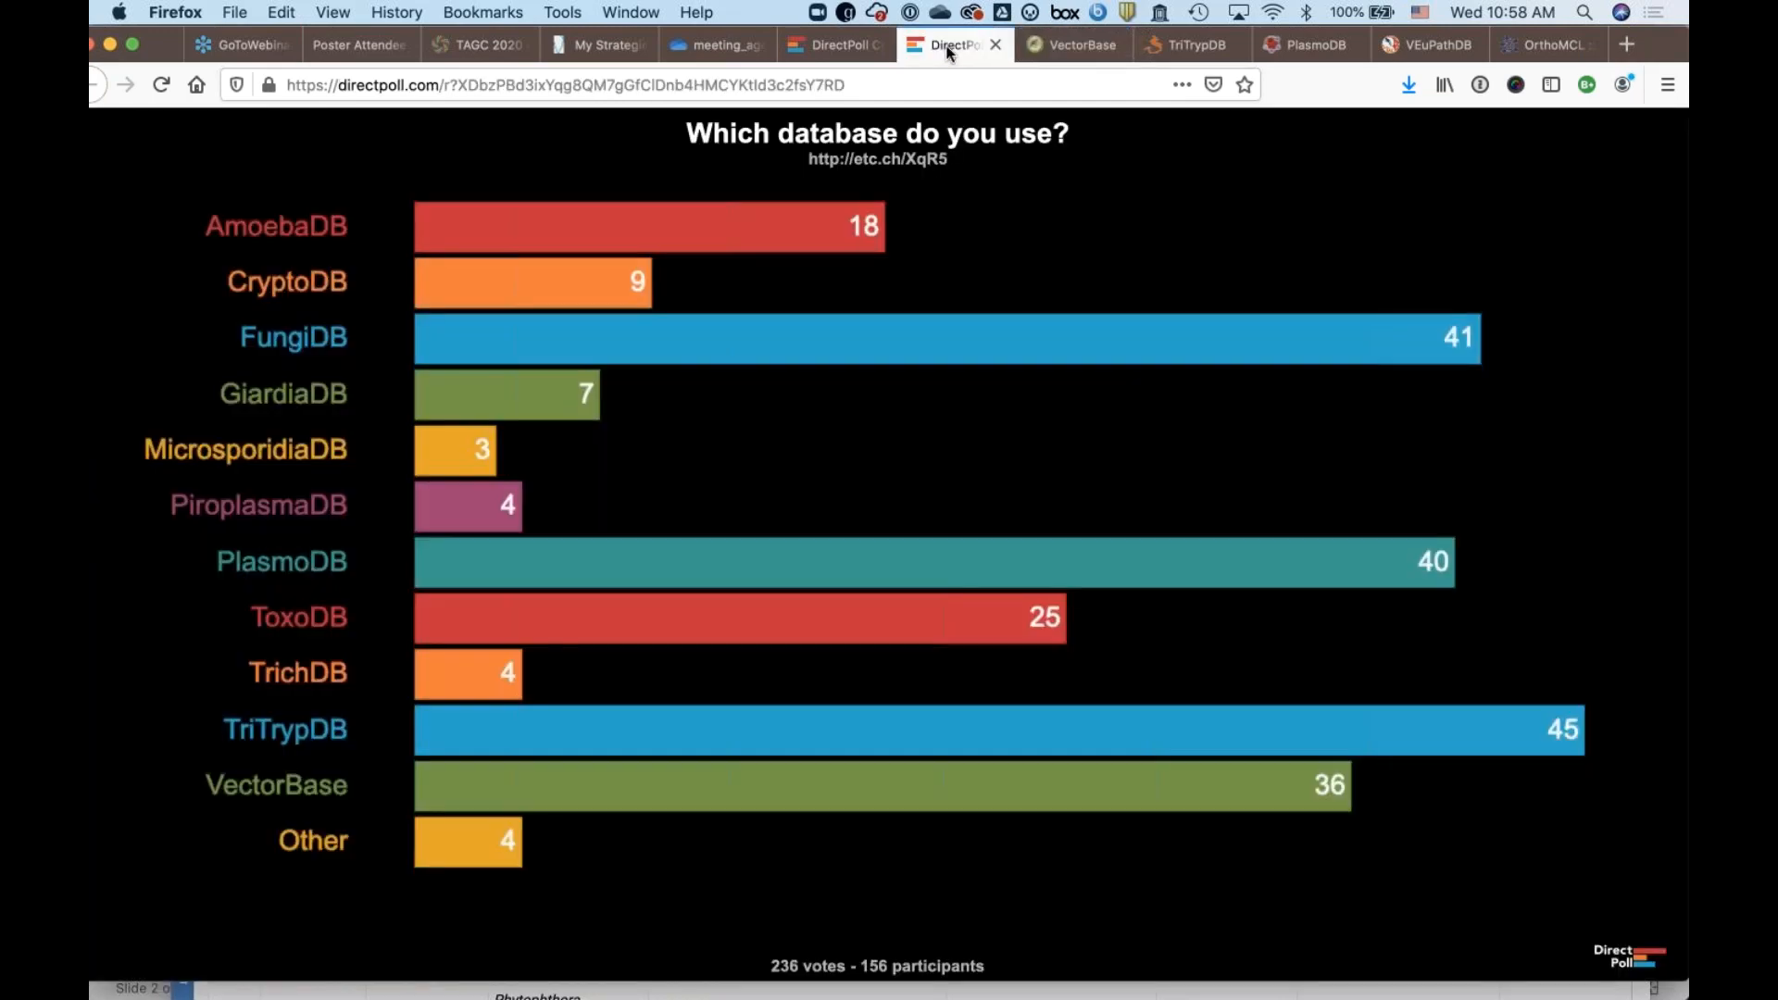